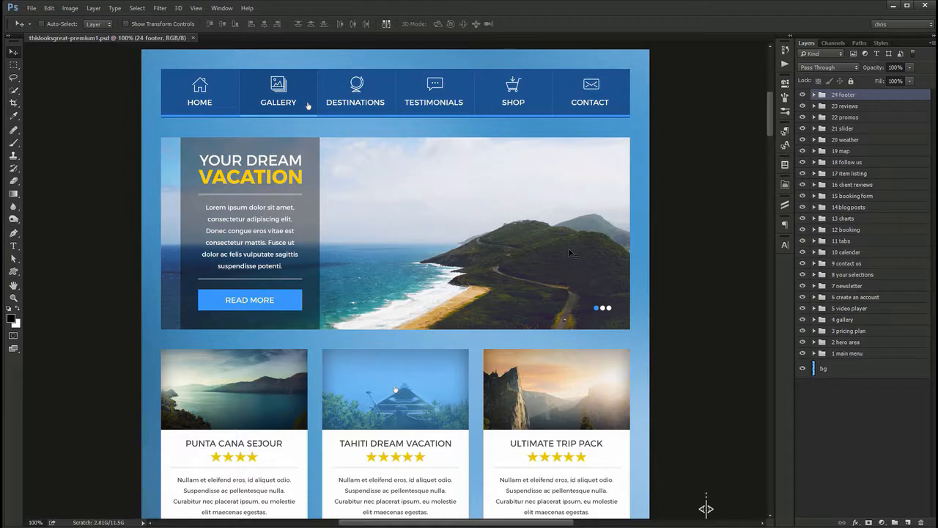
Look inside the 24 footer, 23 reviews, 22 promos and 21 slider layer groups, collapsing each one again
{"action": "scroll", "coordinate": [570, 252], "scroll_direction": "up", "scroll_amount": 2}
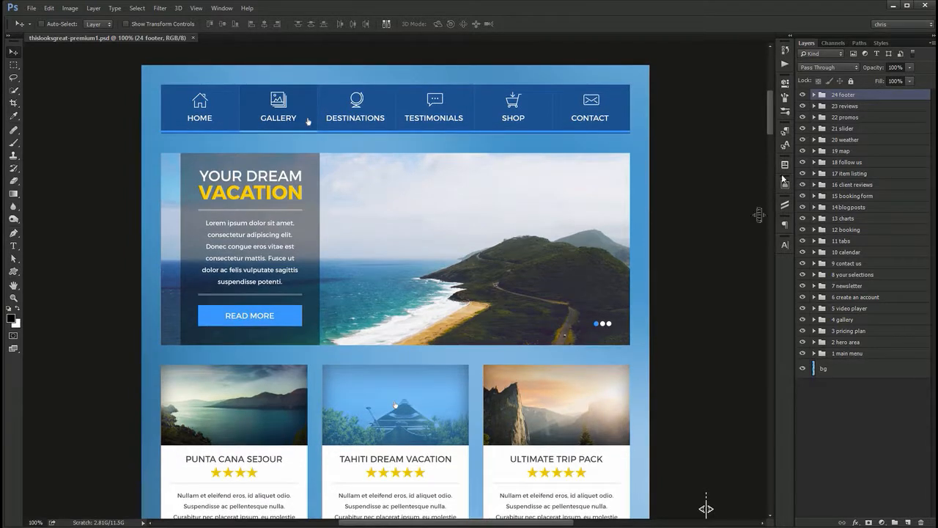
{"action": "left_click", "coordinate": [814, 94]}
{"action": "left_click", "coordinate": [813, 94]}
{"action": "left_click", "coordinate": [814, 106]}
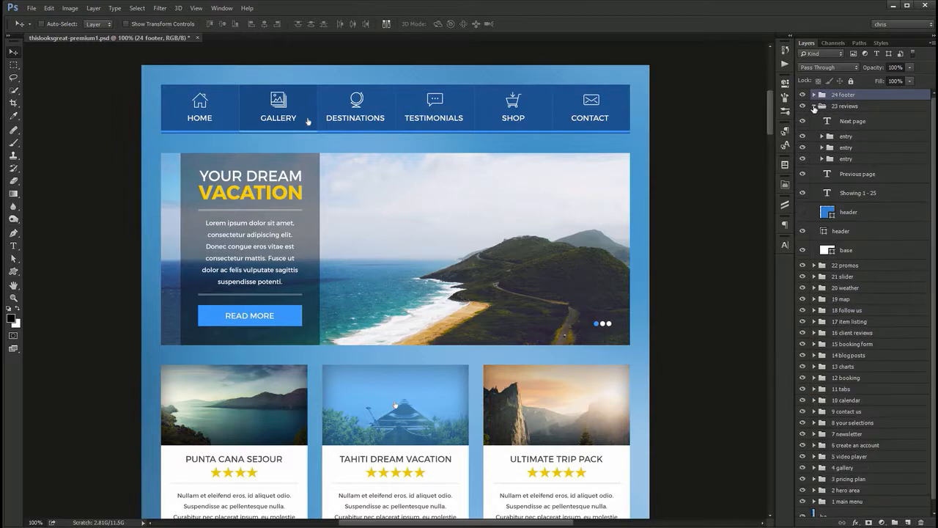
{"action": "left_click", "coordinate": [814, 107]}
{"action": "left_click", "coordinate": [813, 117]}
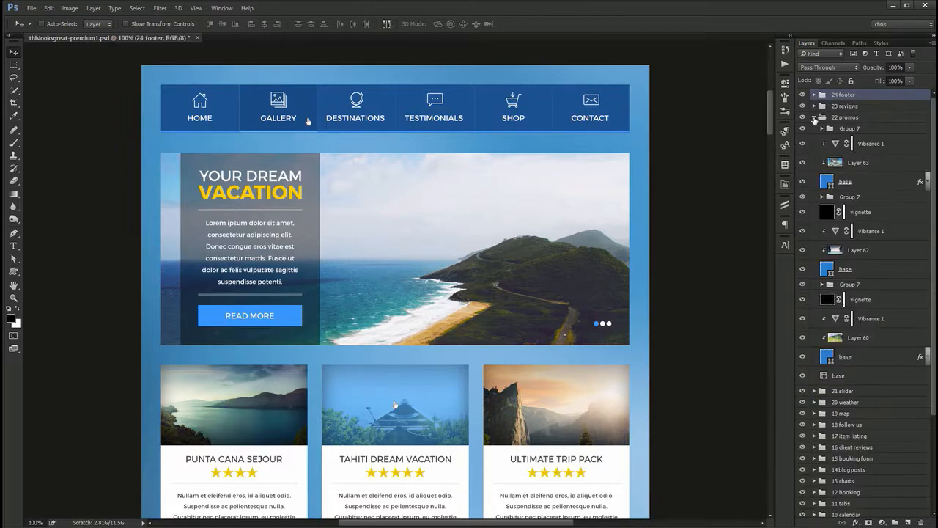
{"action": "left_click", "coordinate": [813, 117]}
{"action": "left_click", "coordinate": [814, 128]}
{"action": "left_click", "coordinate": [814, 128]}
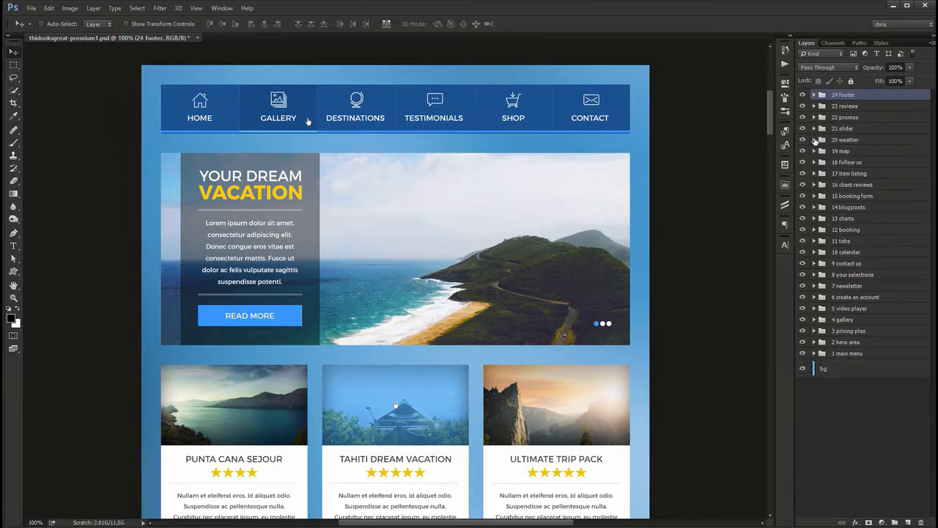
Look inside the 20 weather, 19 map and 18 follow us layer groups, collapsing each one again
{"action": "left_click", "coordinate": [814, 139]}
{"action": "left_click", "coordinate": [813, 139]}
{"action": "left_click", "coordinate": [814, 151]}
{"action": "left_click", "coordinate": [813, 151]}
{"action": "left_click", "coordinate": [814, 162]}
{"action": "left_click", "coordinate": [814, 162]}
Hide and show the 1 main menu, 2 hero area and 3 pricing plan groups to identify their page sections
{"action": "left_click", "coordinate": [803, 354]}
{"action": "left_click", "coordinate": [803, 354]}
{"action": "left_click", "coordinate": [803, 354]}
{"action": "left_click", "coordinate": [802, 354]}
{"action": "left_click", "coordinate": [802, 343]}
{"action": "left_click", "coordinate": [803, 342]}
{"action": "left_click", "coordinate": [803, 342]}
{"action": "left_click", "coordinate": [803, 343]}
{"action": "left_click", "coordinate": [803, 332]}
{"action": "left_click", "coordinate": [804, 332]}
{"action": "scroll", "coordinate": [660, 345], "scroll_direction": "down", "scroll_amount": 2}
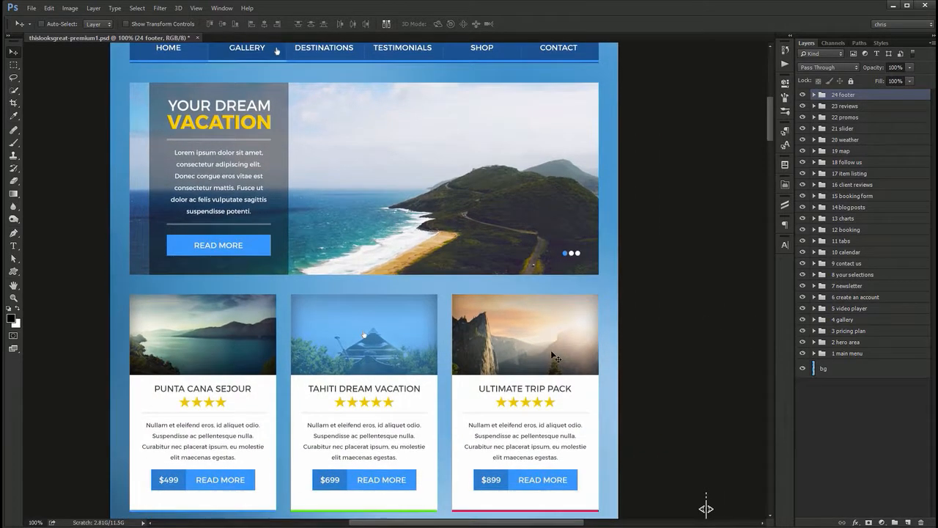
{"action": "left_click_drag", "start_coordinate": [500, 282], "coordinate": [539, 291]}
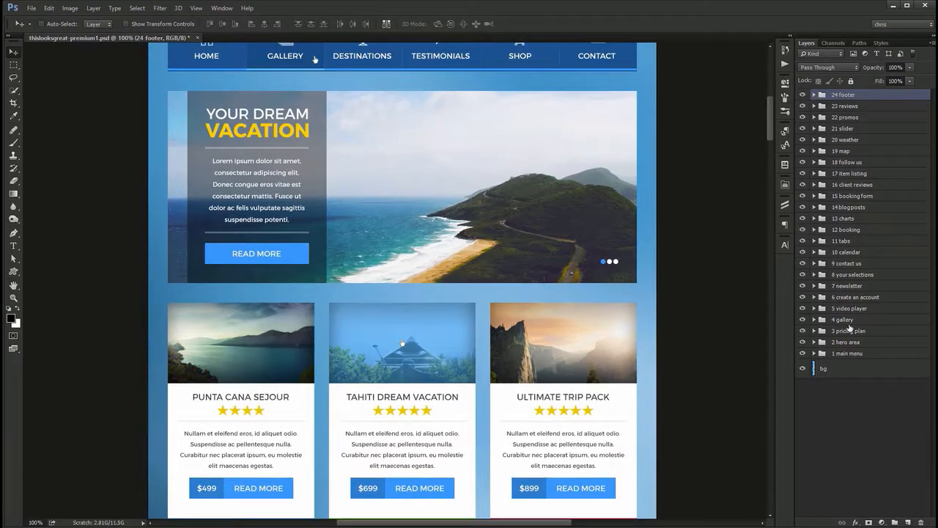
Move the 1 main menu group between 13 charts and 12 booking, check its visibility there, and return it below 2 hero area
{"action": "left_click", "coordinate": [803, 354]}
{"action": "left_click", "coordinate": [802, 354]}
{"action": "left_click_drag", "start_coordinate": [836, 354], "coordinate": [853, 225]}
{"action": "scroll", "coordinate": [707, 503], "scroll_direction": "up", "scroll_amount": 2}
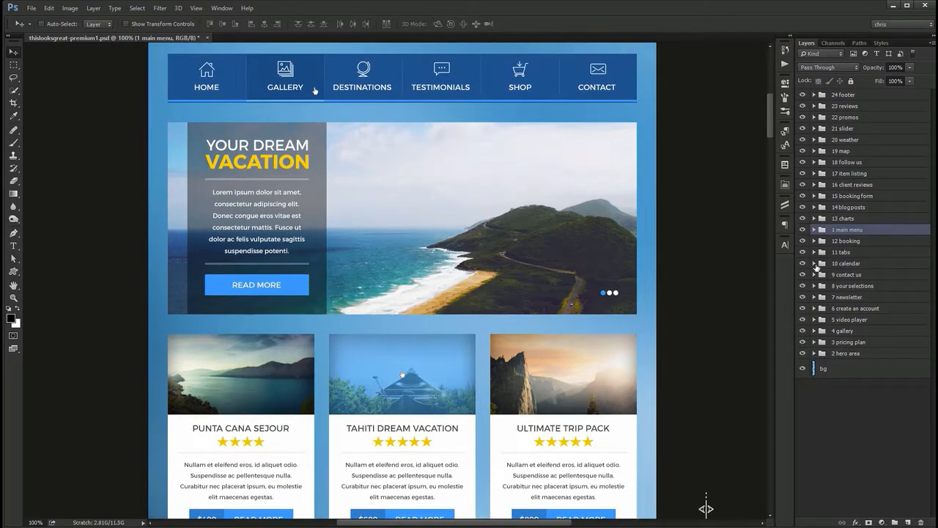
{"action": "left_click", "coordinate": [803, 229]}
{"action": "left_click", "coordinate": [802, 230]}
{"action": "left_click_drag", "start_coordinate": [837, 232], "coordinate": [841, 358]}
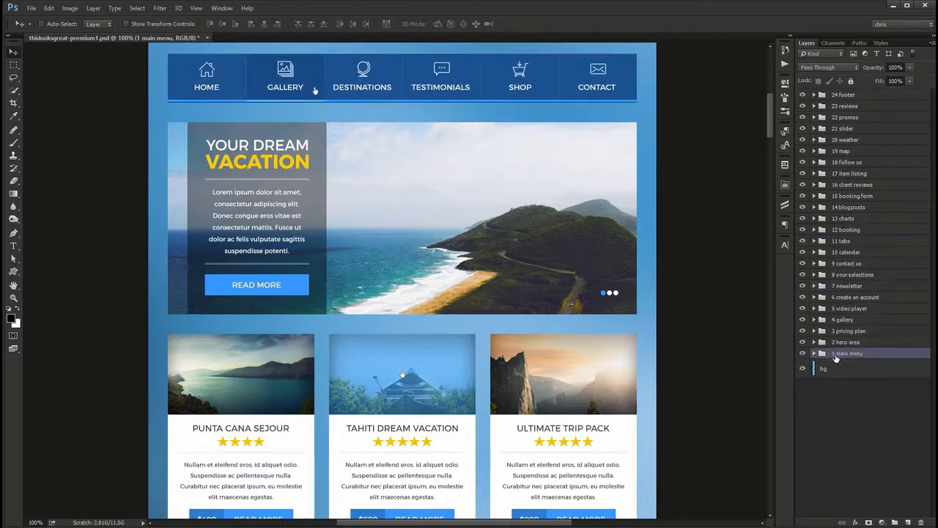
Toggle the visibility of the three lowest numbered groups from 1 main menu upward, and select the 3 pricing plan group
{"action": "left_click", "coordinate": [803, 353]}
{"action": "left_click", "coordinate": [802, 353]}
{"action": "left_click", "coordinate": [803, 341]}
{"action": "left_click", "coordinate": [803, 342]}
{"action": "left_click", "coordinate": [803, 331]}
{"action": "left_click", "coordinate": [803, 331]}
{"action": "left_click", "coordinate": [838, 332]}
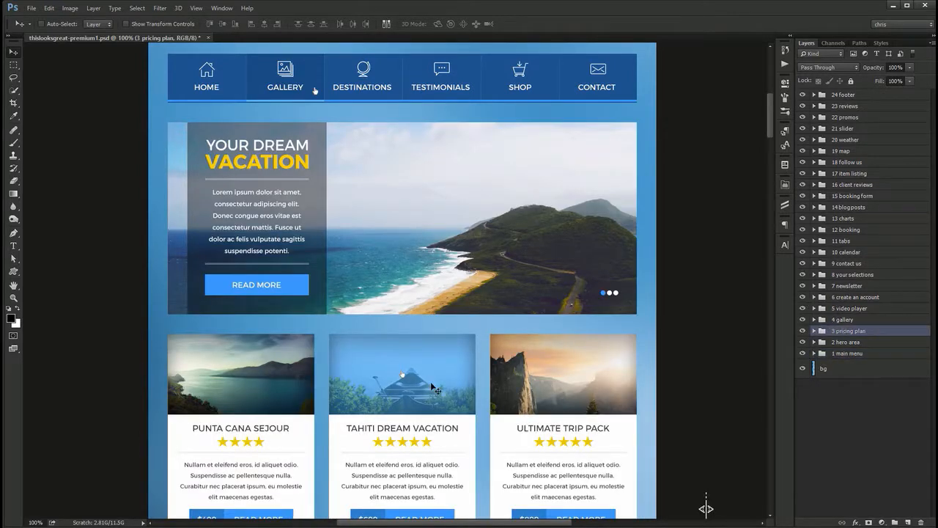
{"action": "scroll", "coordinate": [431, 386], "scroll_direction": "up", "scroll_amount": 2}
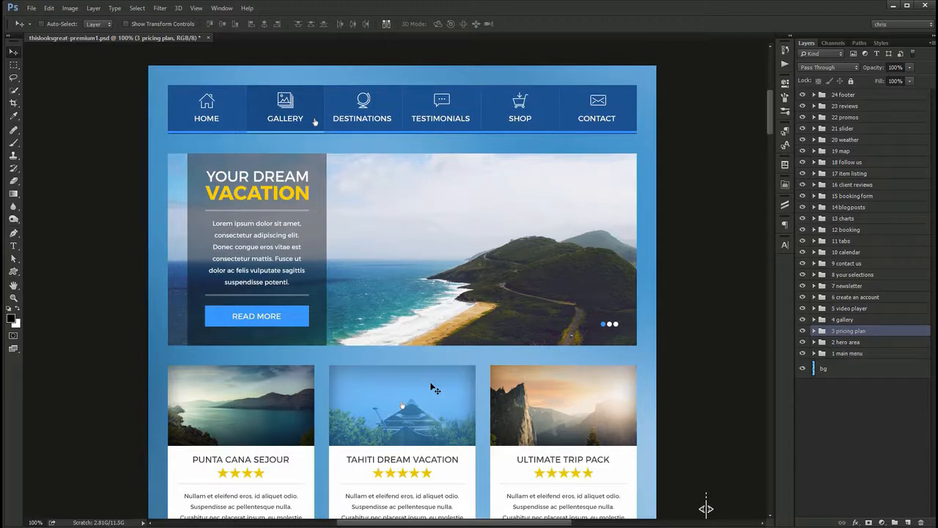
{"action": "scroll", "coordinate": [435, 389], "scroll_direction": "down", "scroll_amount": 1}
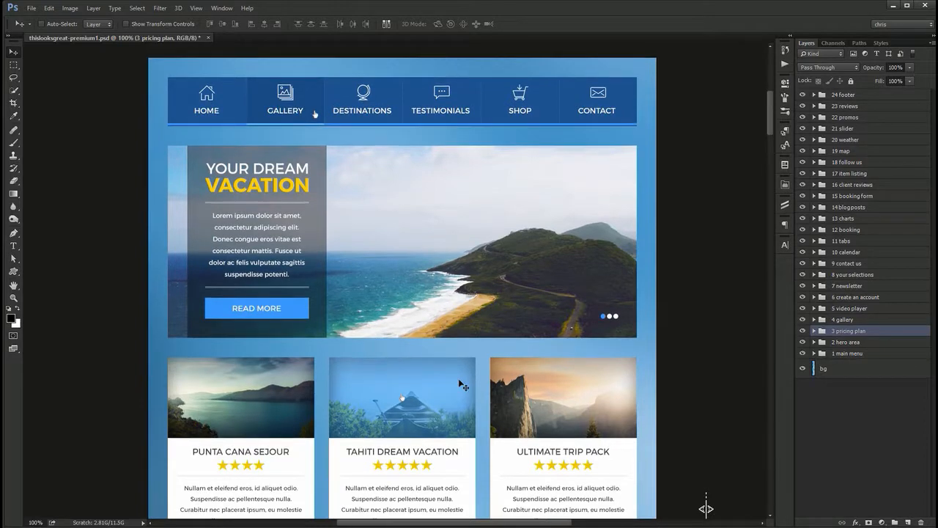
Examine the icons and separators subgroups inside the 1 main menu group, and collapse them all again
{"action": "left_click", "coordinate": [881, 354]}
{"action": "left_click", "coordinate": [815, 353]}
{"action": "left_click", "coordinate": [814, 353]}
{"action": "left_click", "coordinate": [815, 353]}
{"action": "left_click", "coordinate": [822, 366]}
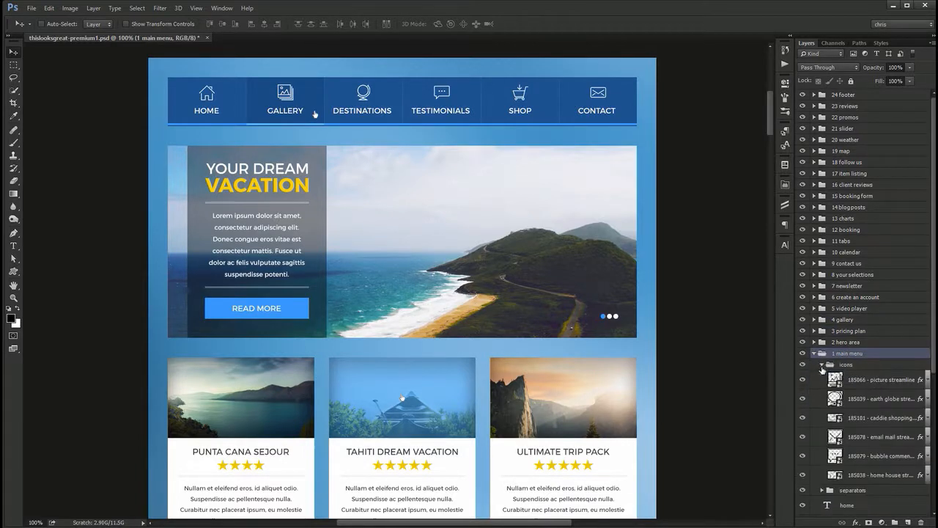
{"action": "left_click", "coordinate": [821, 364]}
{"action": "left_click", "coordinate": [822, 375]}
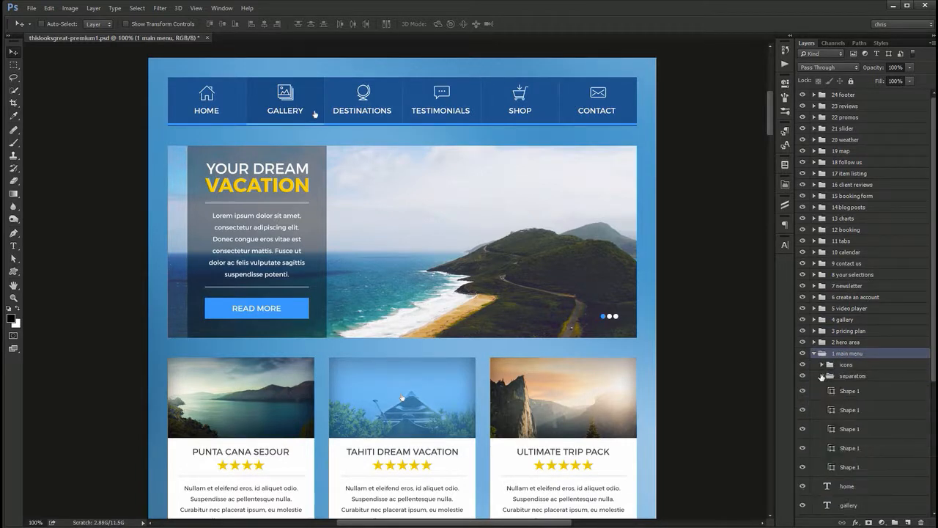
{"action": "left_click", "coordinate": [822, 375]}
{"action": "left_click", "coordinate": [815, 353]}
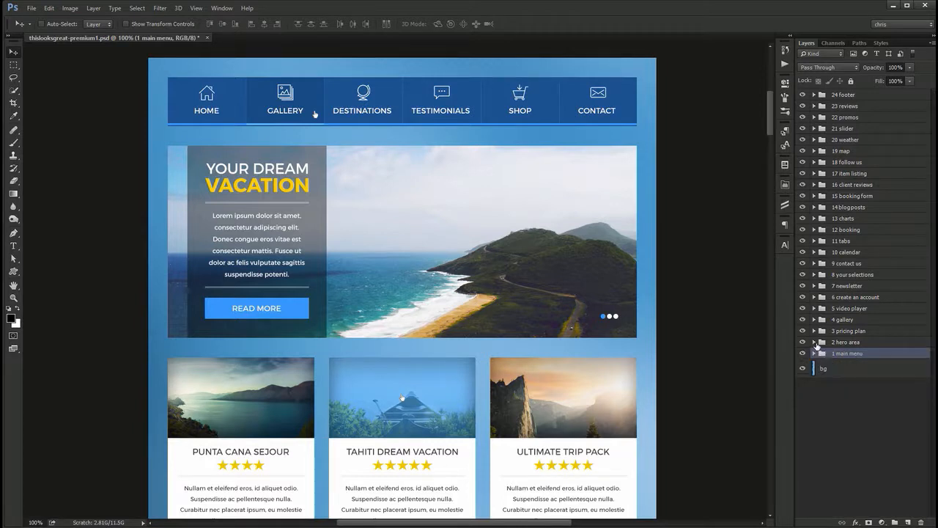
Look inside the 2 hero area group, then reveal the three collapsed subgroups of 3 pricing plan
{"action": "left_click", "coordinate": [815, 342]}
{"action": "left_click", "coordinate": [815, 342]}
{"action": "left_click", "coordinate": [815, 331]}
{"action": "left_click", "coordinate": [822, 343]}
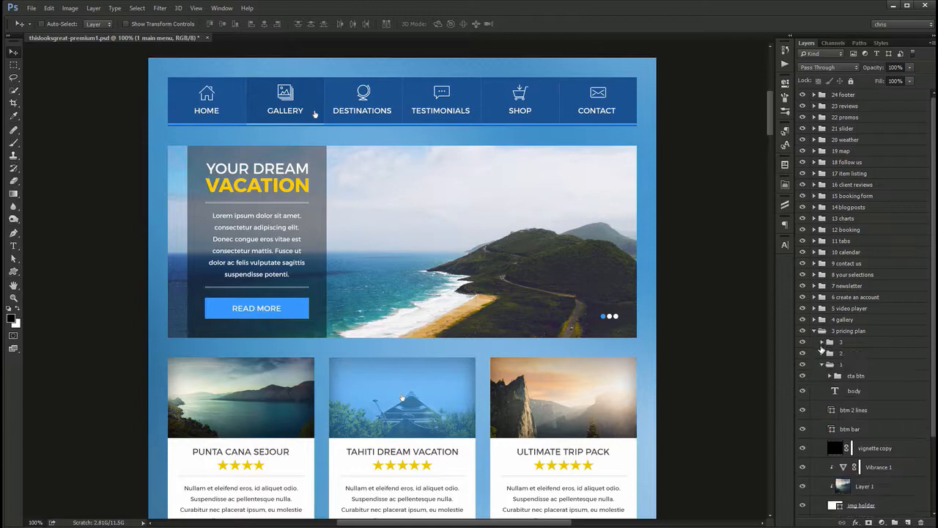
{"action": "left_click", "coordinate": [822, 365]}
{"action": "scroll", "coordinate": [576, 336], "scroll_direction": "down", "scroll_amount": 1}
{"action": "scroll", "coordinate": [579, 340], "scroll_direction": "down", "scroll_amount": 2}
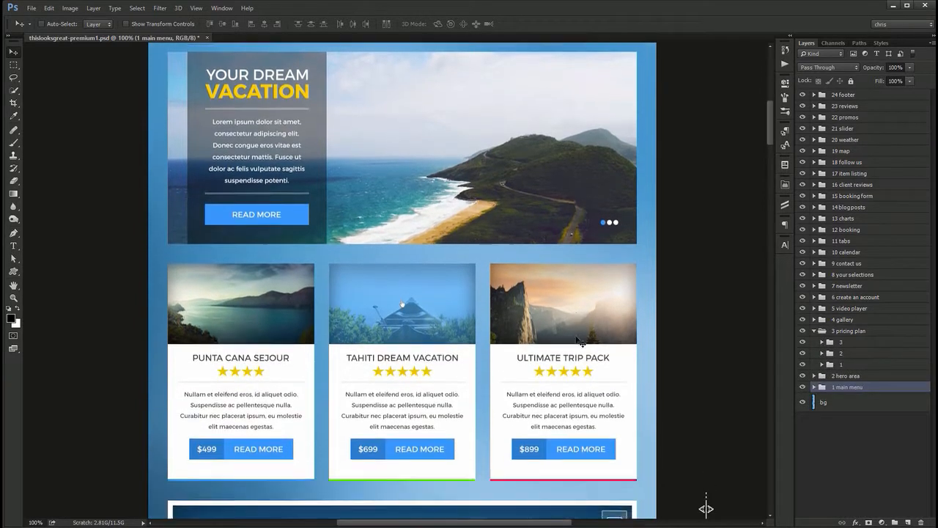
Select pricing plan subgroups 1, 2 and 3 one after another, and collapse the 3 pricing plan group
{"action": "left_click", "coordinate": [840, 365]}
{"action": "left_click", "coordinate": [842, 353]}
{"action": "left_click", "coordinate": [844, 343]}
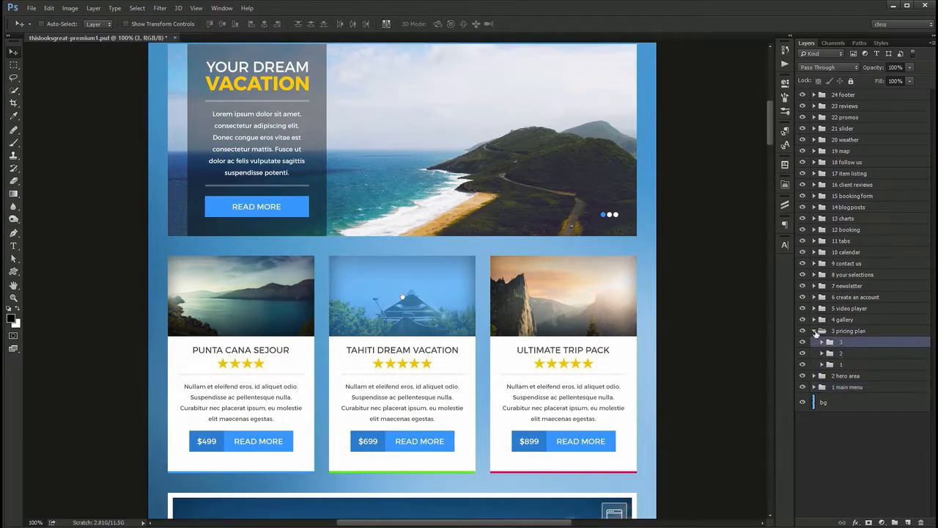
{"action": "left_click", "coordinate": [815, 330]}
Hide and show the whole 3 pricing plan group and its individual subgroups, leaving everything visible and the group collapsed
{"action": "left_click", "coordinate": [803, 331]}
{"action": "left_click", "coordinate": [803, 330]}
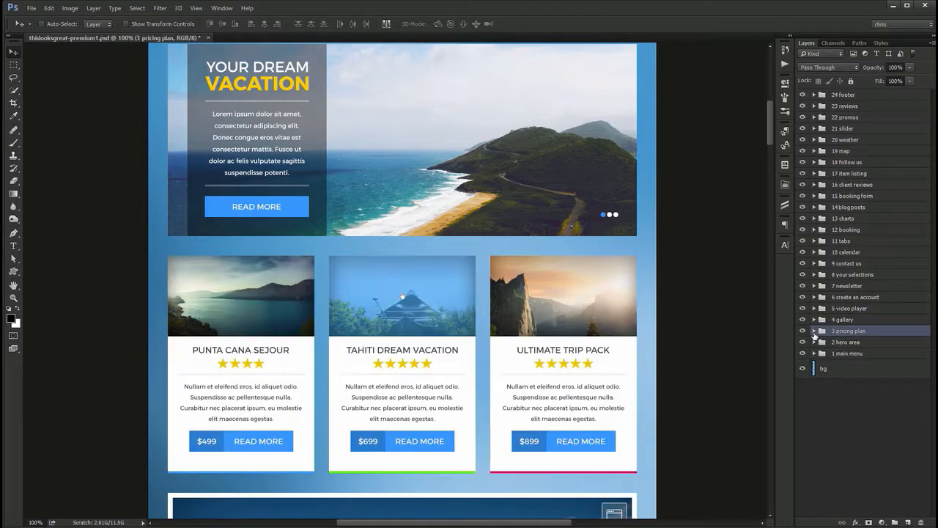
{"action": "left_click", "coordinate": [814, 331]}
{"action": "left_click", "coordinate": [803, 341]}
{"action": "left_click", "coordinate": [803, 342]}
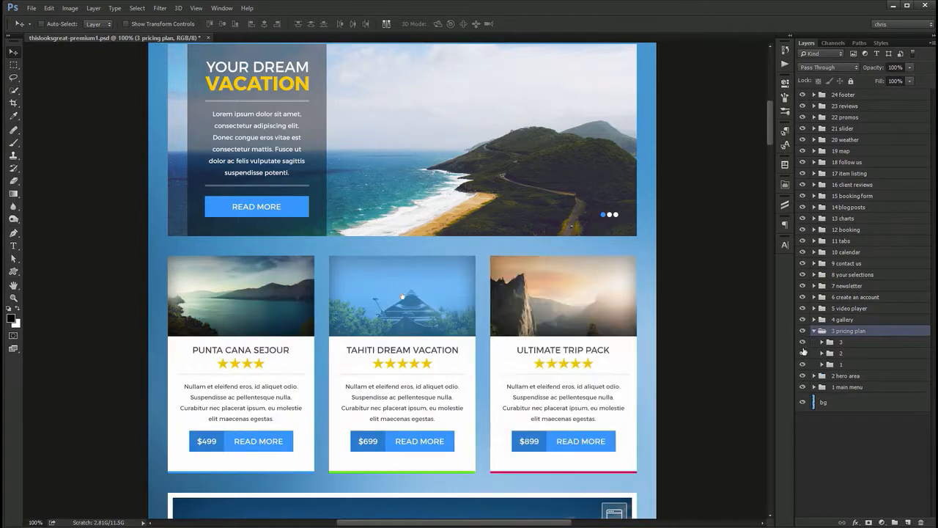
{"action": "left_click", "coordinate": [803, 353]}
{"action": "left_click", "coordinate": [802, 353]}
{"action": "left_click", "coordinate": [802, 365]}
{"action": "left_click", "coordinate": [803, 365]}
{"action": "left_click", "coordinate": [813, 330]}
Select the 1 main menu group, followed by the 2 hero area group, to compare them with the page header
{"action": "scroll", "coordinate": [561, 293], "scroll_direction": "up", "scroll_amount": 3}
{"action": "scroll", "coordinate": [559, 294], "scroll_direction": "up", "scroll_amount": 1}
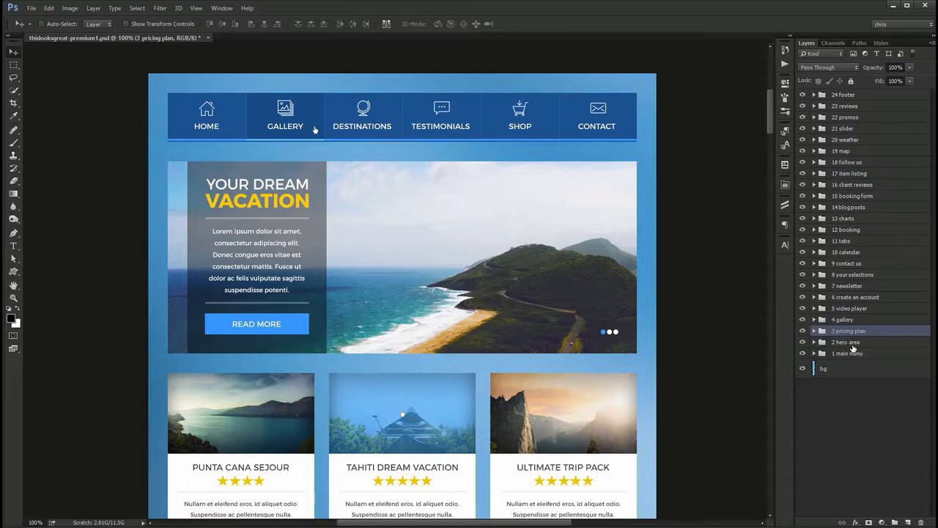
{"action": "left_click", "coordinate": [844, 354]}
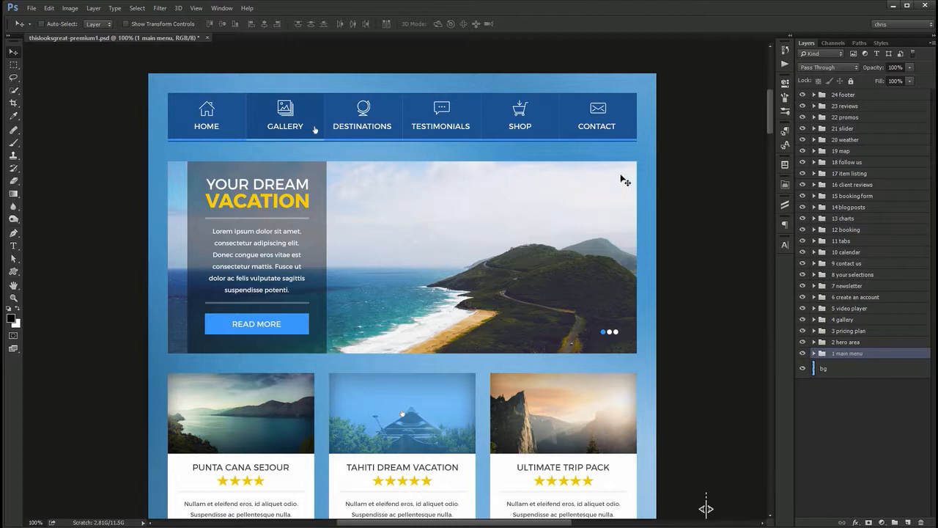
{"action": "left_click", "coordinate": [862, 343]}
{"action": "left_click_drag", "start_coordinate": [863, 345], "coordinate": [843, 338]}
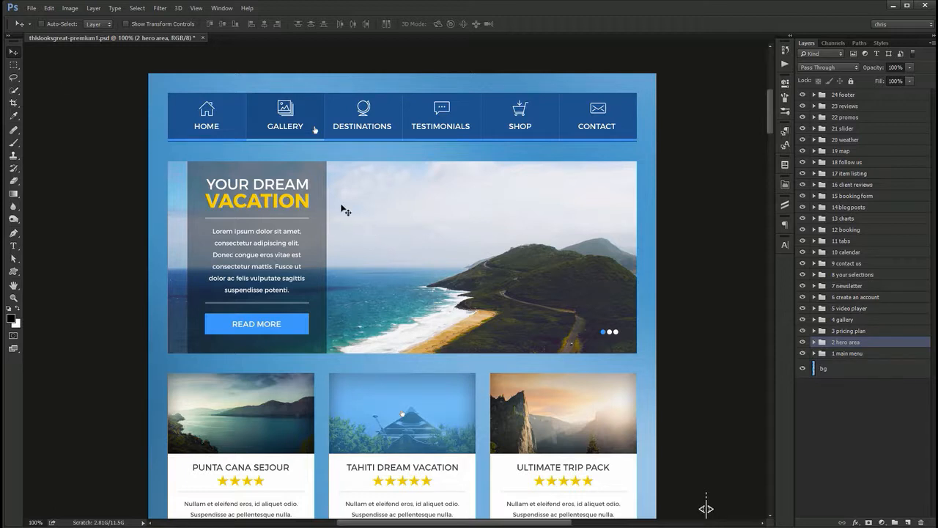
Auto-select the hero image and the HOME text layers from the canvas, and collapse all layer groups
{"action": "left_click", "coordinate": [492, 236]}
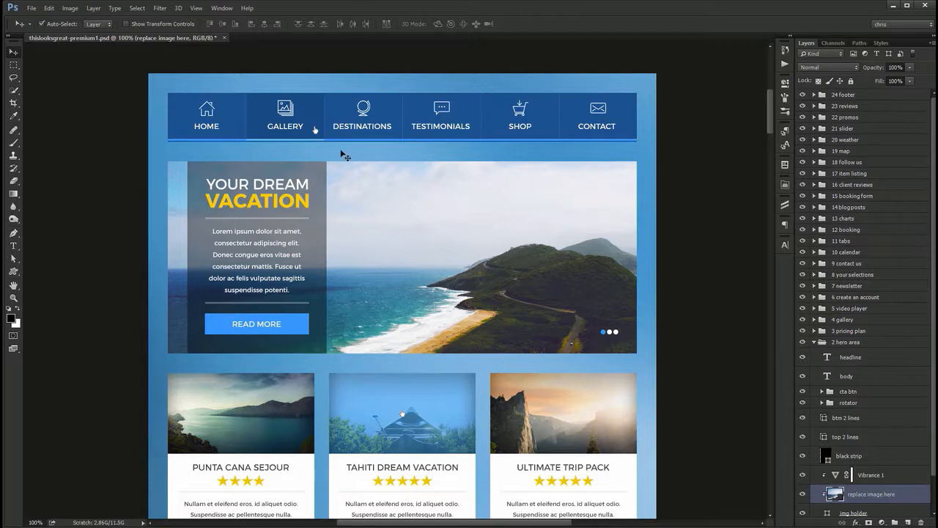
{"action": "left_click", "coordinate": [210, 126]}
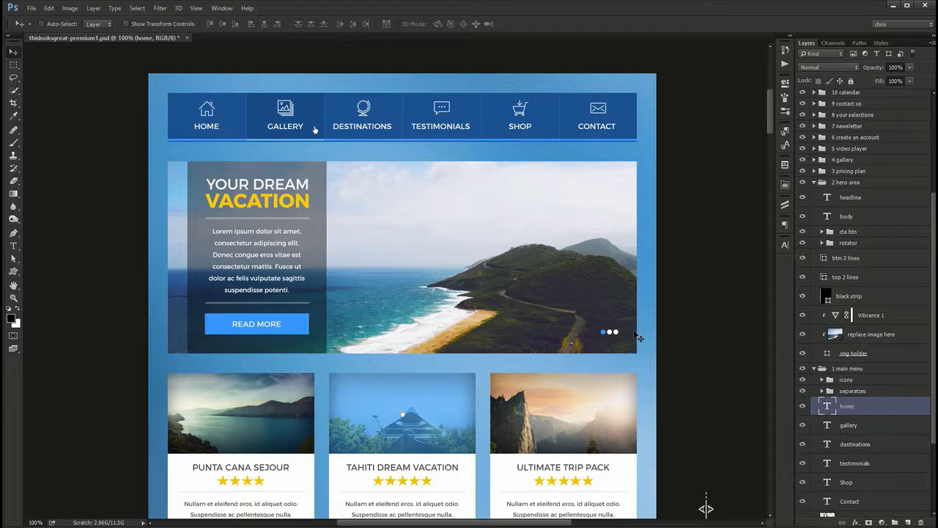
{"action": "left_click", "coordinate": [814, 182], "text": "alt"}
Auto-select the HOME text, hero image and READ MORE button layers from the canvas, and collapse the 2 hero area group
{"action": "key", "text": "ctrl"}
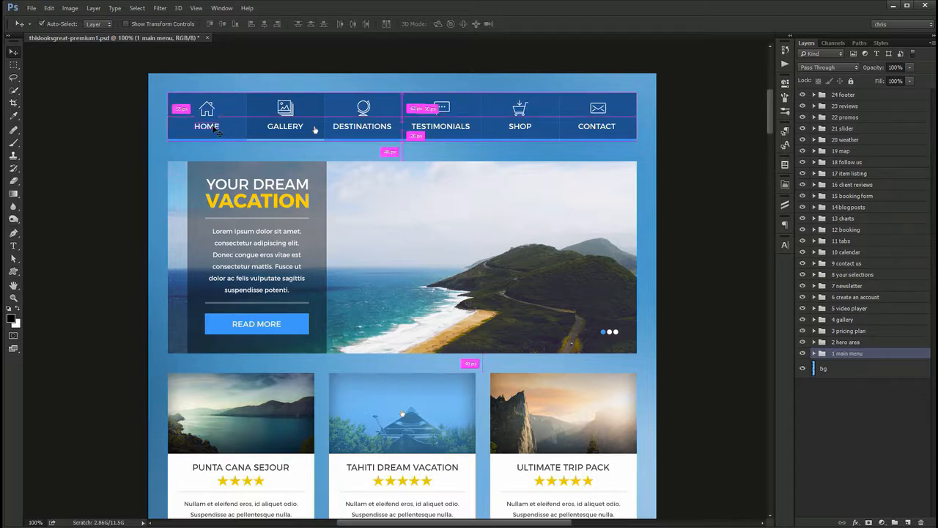
{"action": "left_click", "coordinate": [213, 125], "text": "ctrl"}
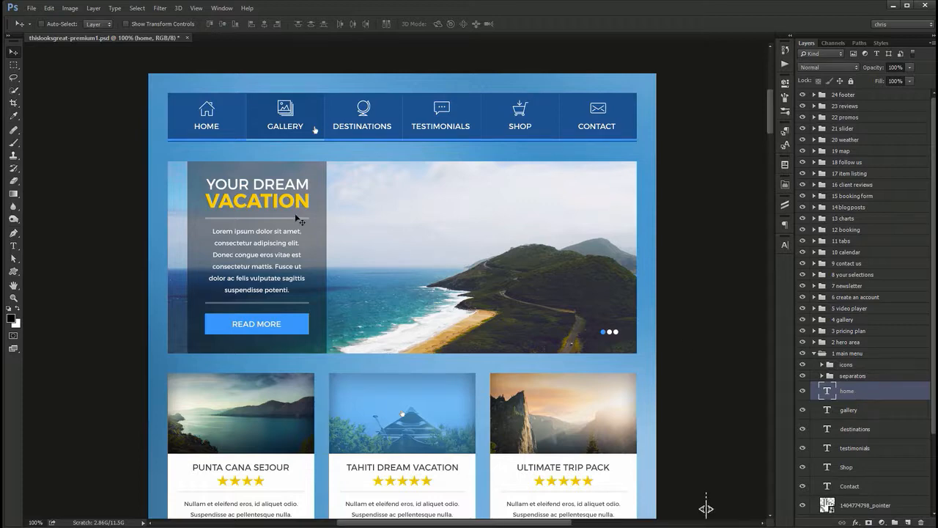
{"action": "left_click", "coordinate": [413, 236], "text": "ctrl"}
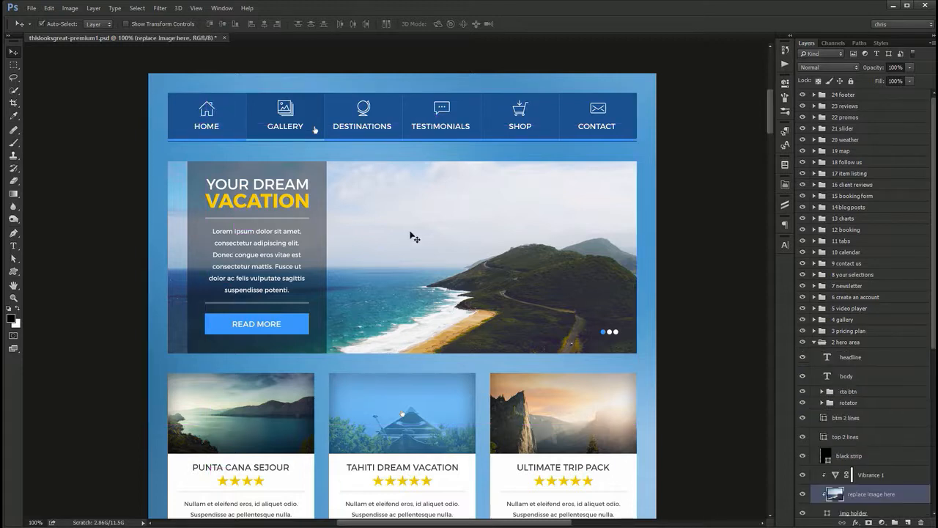
{"action": "left_click", "coordinate": [299, 324], "text": "ctrl"}
{"action": "left_click", "coordinate": [820, 343]}
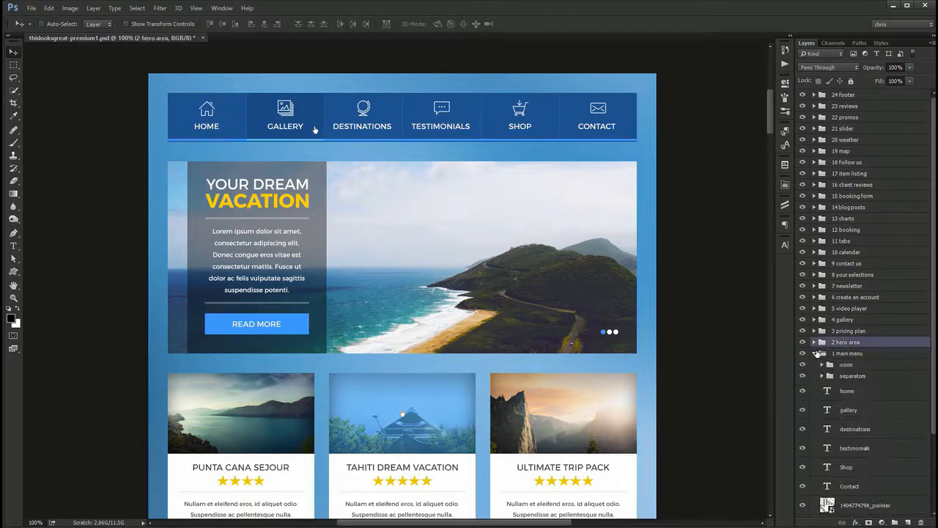
Set the Move tool's Auto-Select option to Group and try it on the main menu in the canvas
{"action": "left_click", "coordinate": [99, 28]}
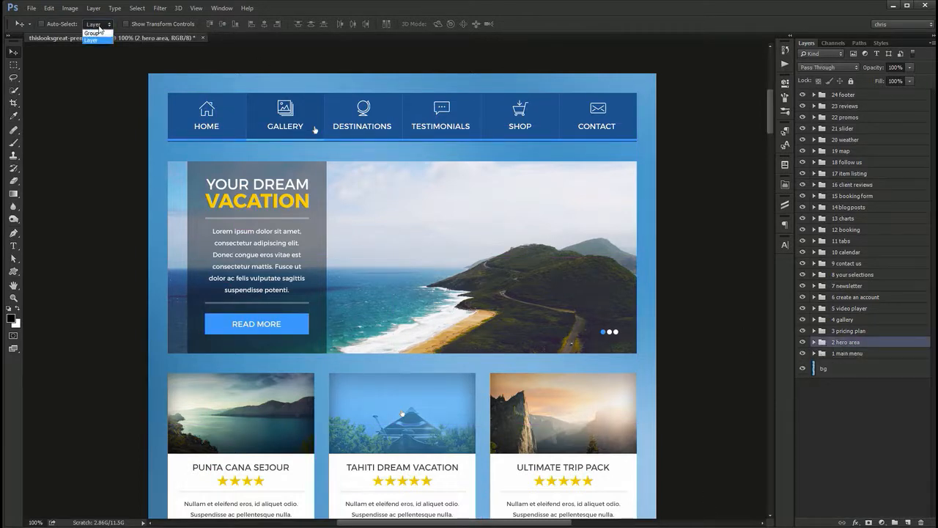
{"action": "left_click", "coordinate": [91, 33]}
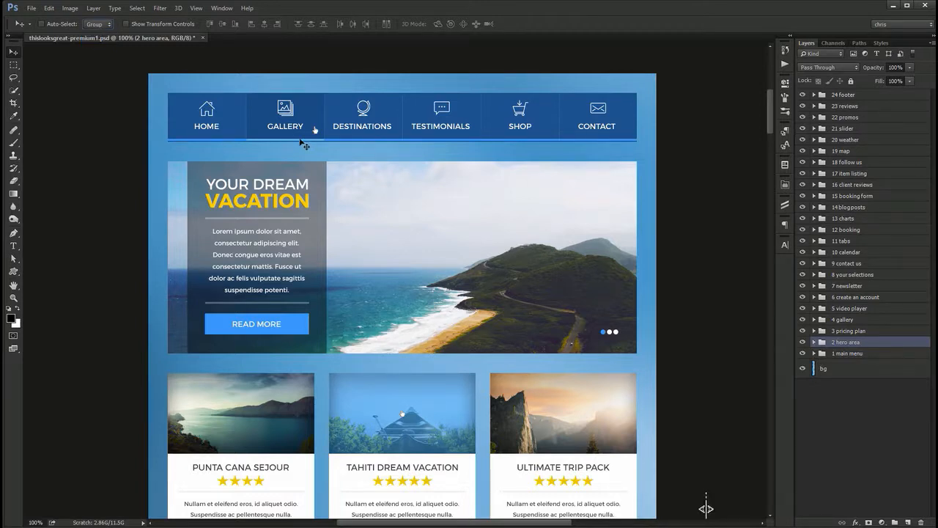
{"action": "left_click", "coordinate": [248, 139]}
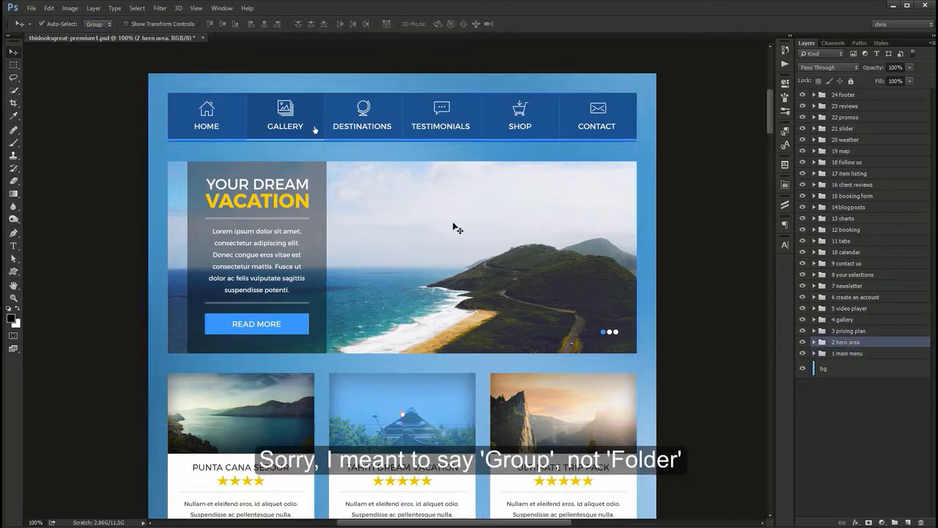
Compare the 3 pricing plan subgroups with the hero area group auto-selected from its image, and leave 3 pricing plan selected and collapsed
{"action": "left_click", "coordinate": [851, 334]}
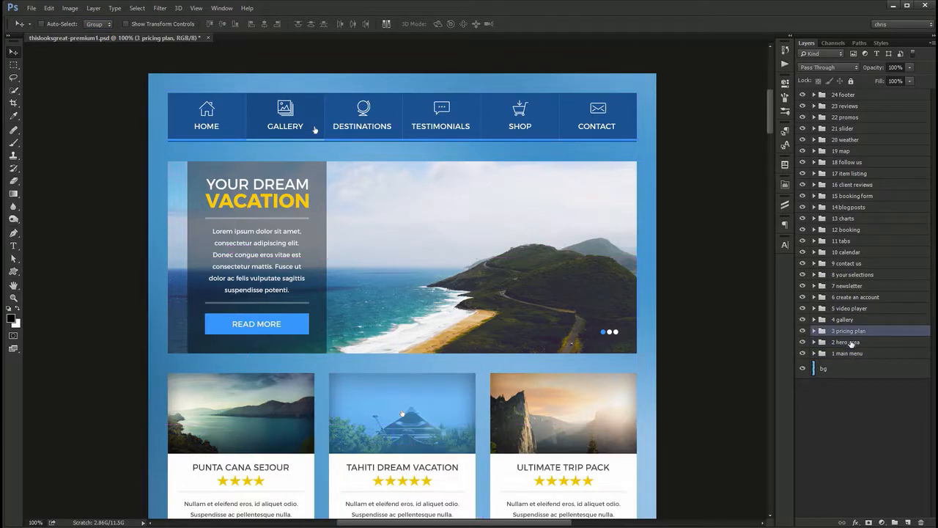
{"action": "left_click", "coordinate": [814, 332]}
{"action": "left_click", "coordinate": [579, 195]}
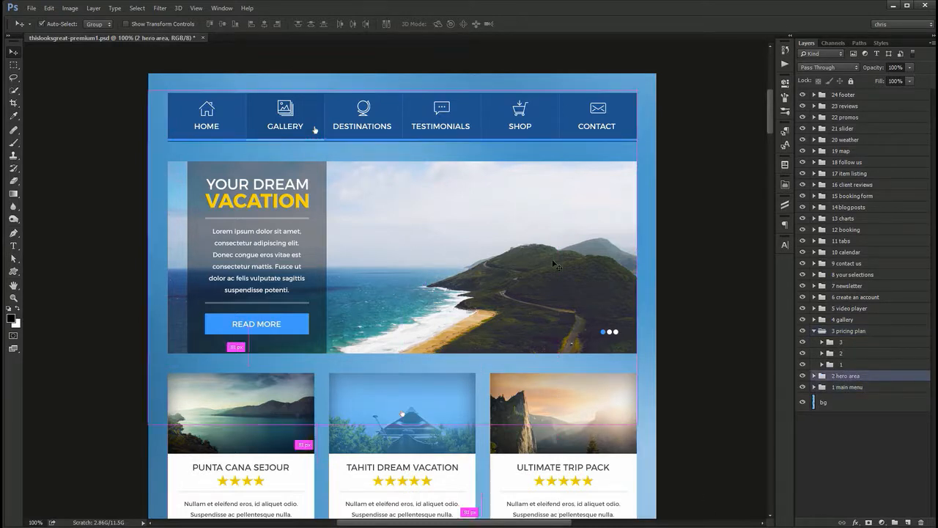
{"action": "left_click", "coordinate": [880, 333]}
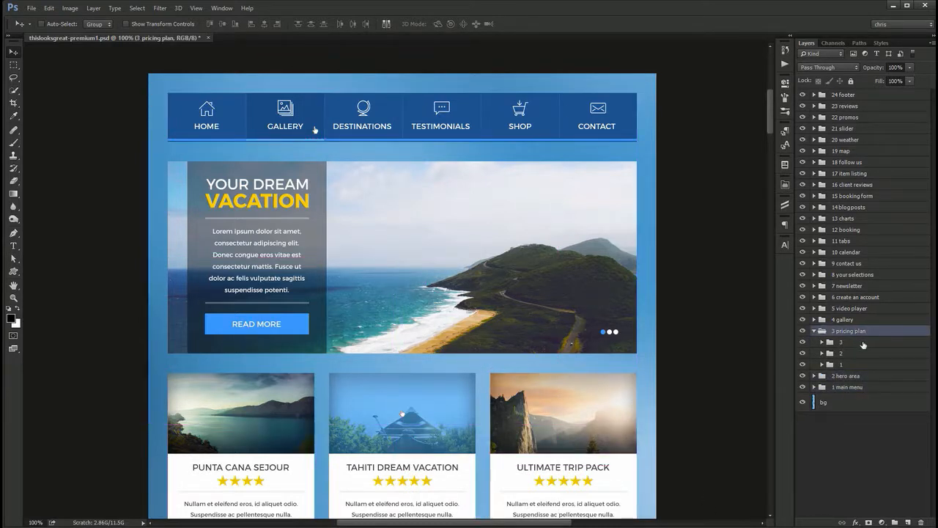
{"action": "left_click", "coordinate": [813, 331]}
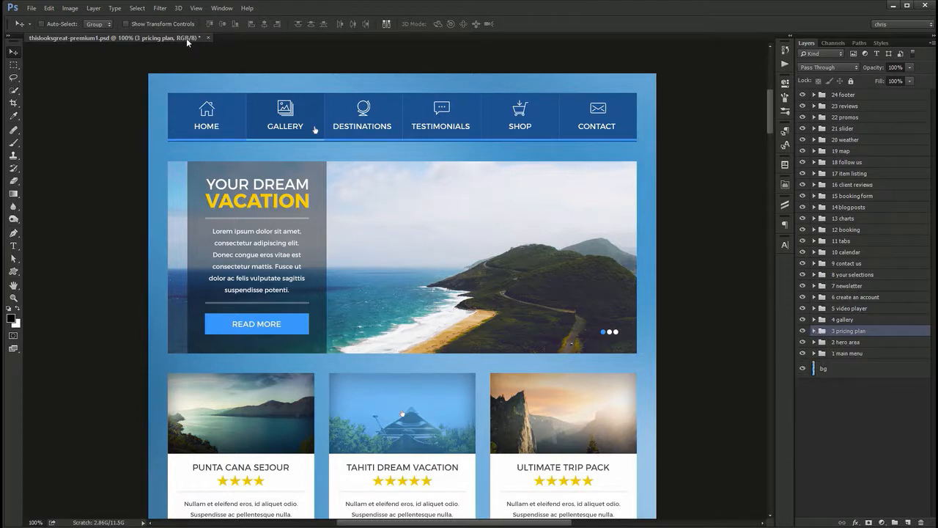
Set the Move tool's Auto-Select to Layer, and auto-select the HOME text, GALLERY text and gallery icon layers from the canvas
{"action": "left_click", "coordinate": [102, 24]}
{"action": "left_click", "coordinate": [96, 40]}
{"action": "left_click", "coordinate": [61, 26]}
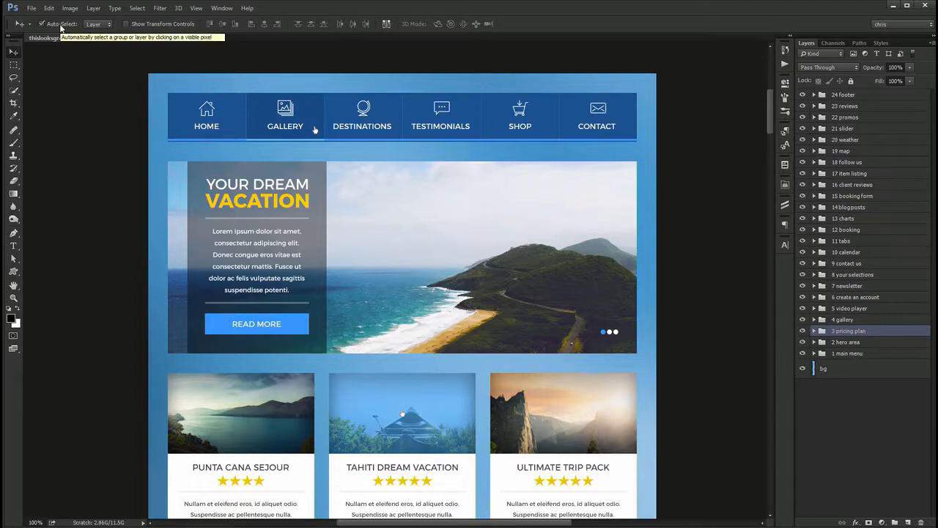
{"action": "left_click", "coordinate": [209, 128]}
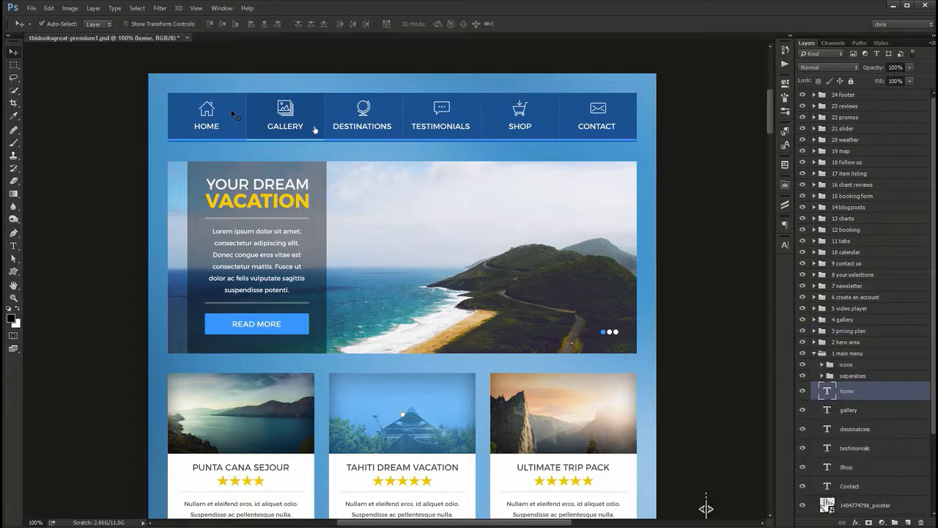
{"action": "left_click", "coordinate": [250, 122]}
{"action": "left_click", "coordinate": [277, 129]}
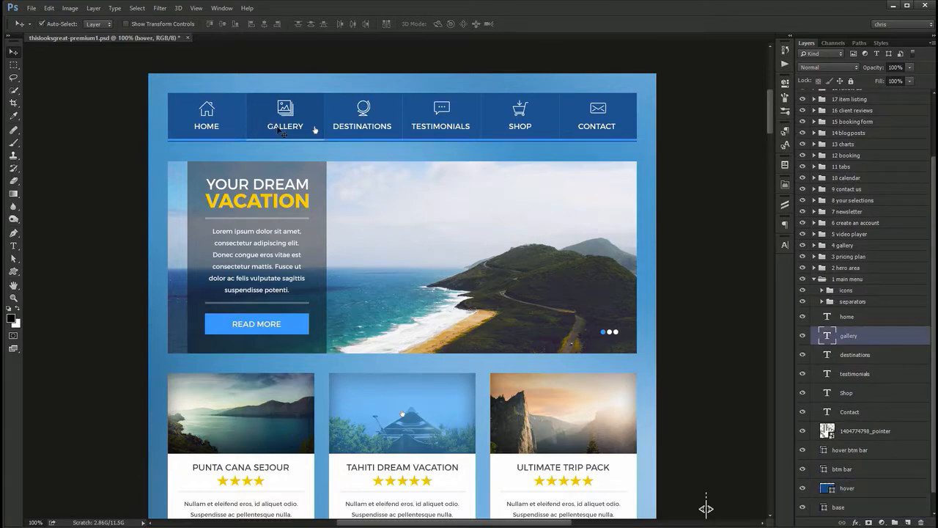
{"action": "left_click", "coordinate": [290, 110]}
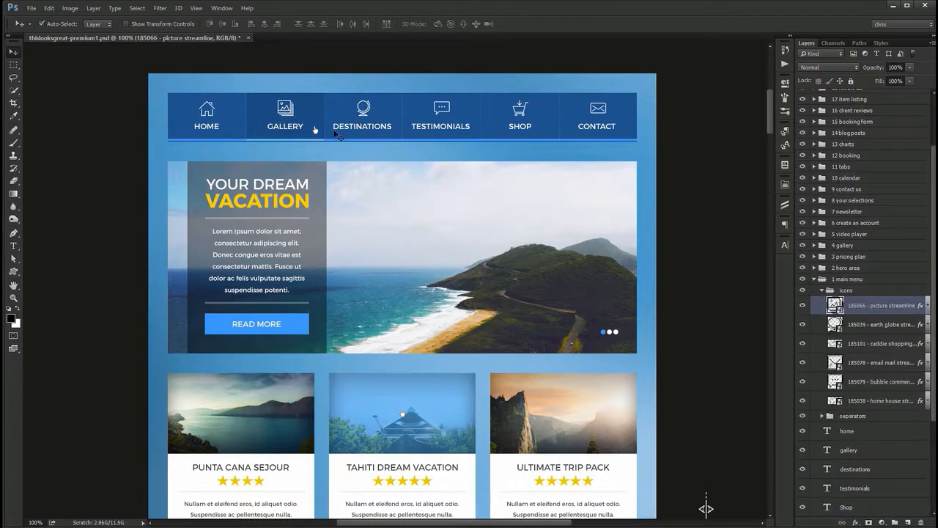
Try moving the main menu's base shape slightly on the canvas, and undo the move
{"action": "left_click", "coordinate": [338, 137]}
{"action": "left_click", "coordinate": [293, 136]}
{"action": "key", "text": "shift+Left"}
{"action": "key", "text": "ctrl+z"}
{"action": "left_click_drag", "start_coordinate": [217, 117], "coordinate": [213, 116]}
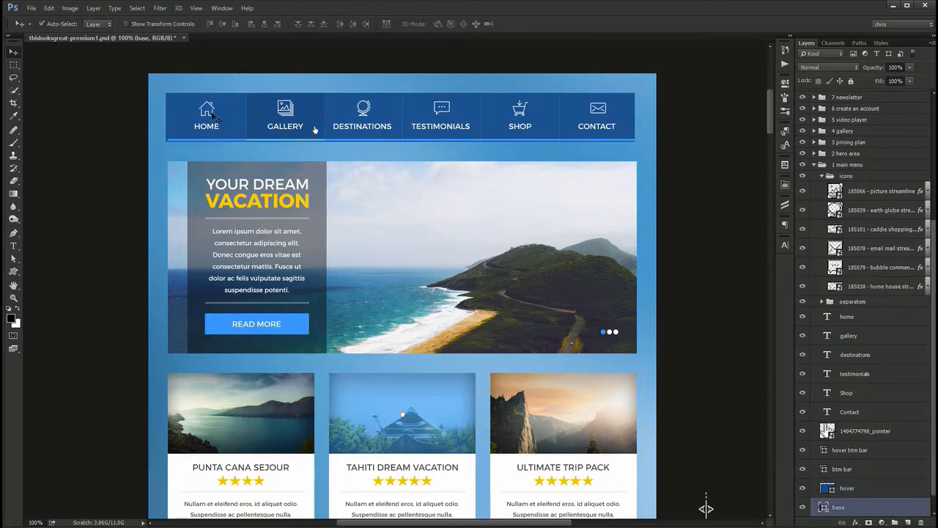
{"action": "key", "text": "ctrl+z"}
Auto-select the HOME text, the hero headline and the menu's base shape from the canvas, and collapse all layer groups
{"action": "left_click", "coordinate": [211, 130]}
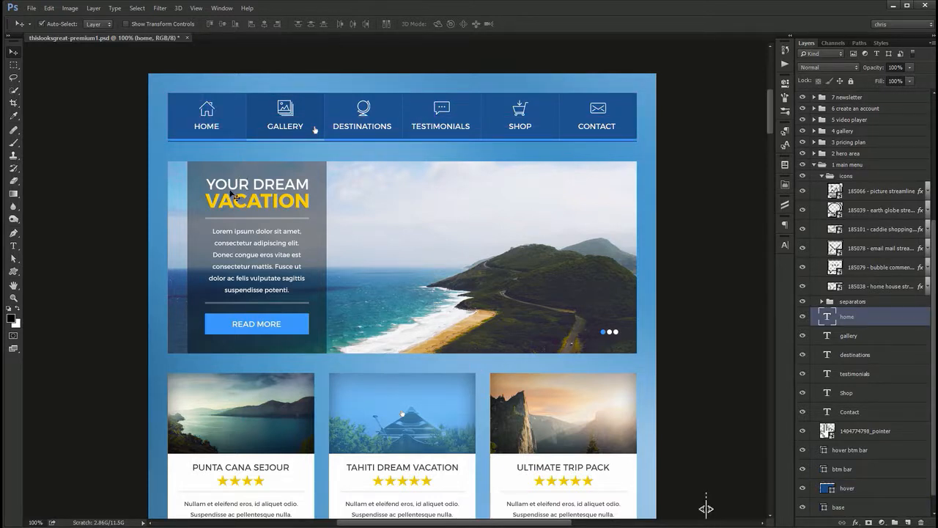
{"action": "left_click", "coordinate": [246, 181]}
{"action": "left_click", "coordinate": [228, 122]}
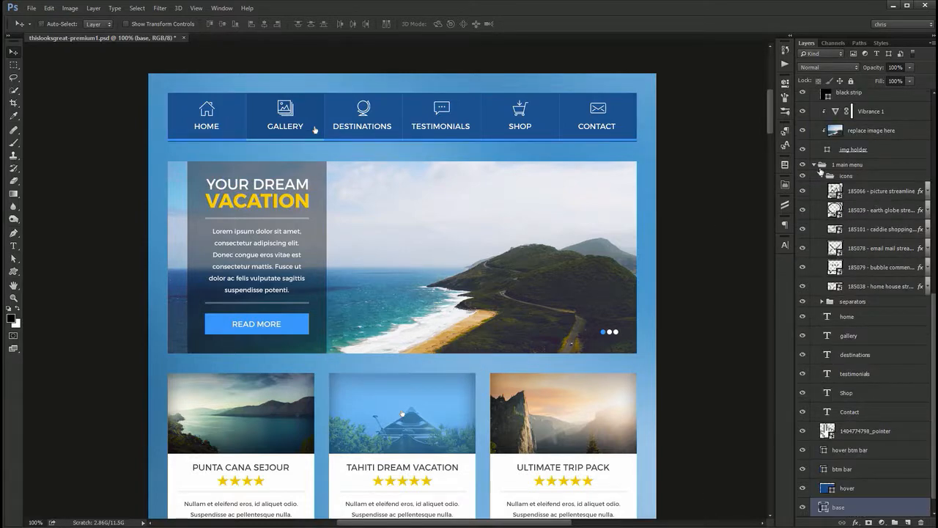
{"action": "left_click", "coordinate": [816, 167], "text": "alt"}
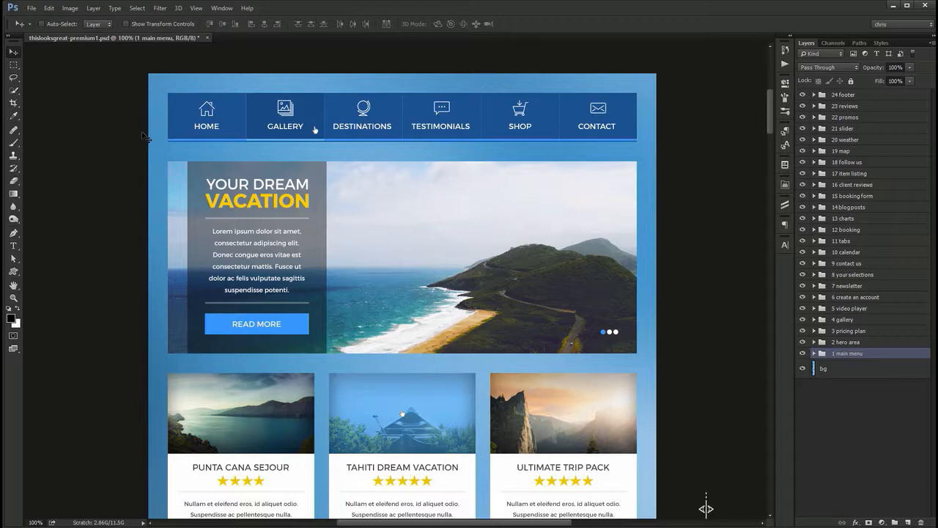
Auto-select the HOME text layer from the canvas, and collapse the icons subgroup and the 1 main menu group
{"action": "left_click", "coordinate": [217, 129]}
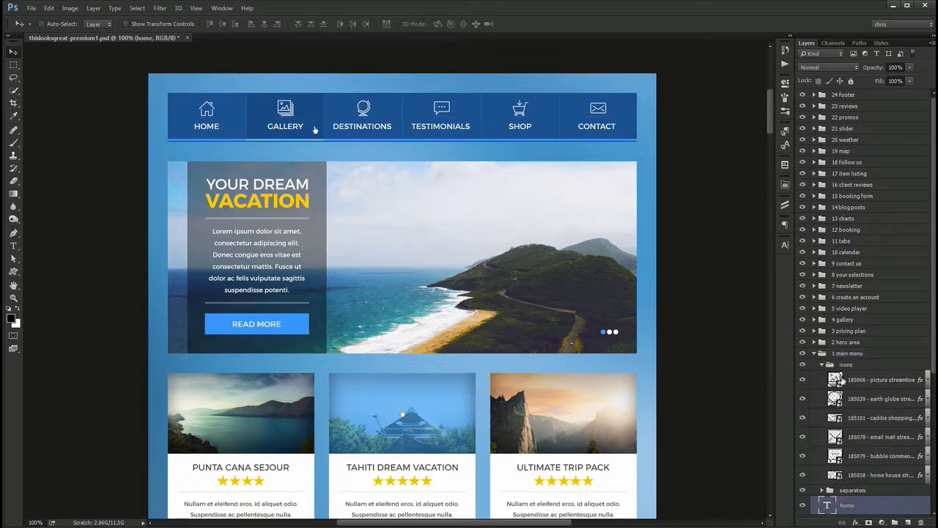
{"action": "left_click", "coordinate": [823, 364]}
{"action": "left_click", "coordinate": [814, 353]}
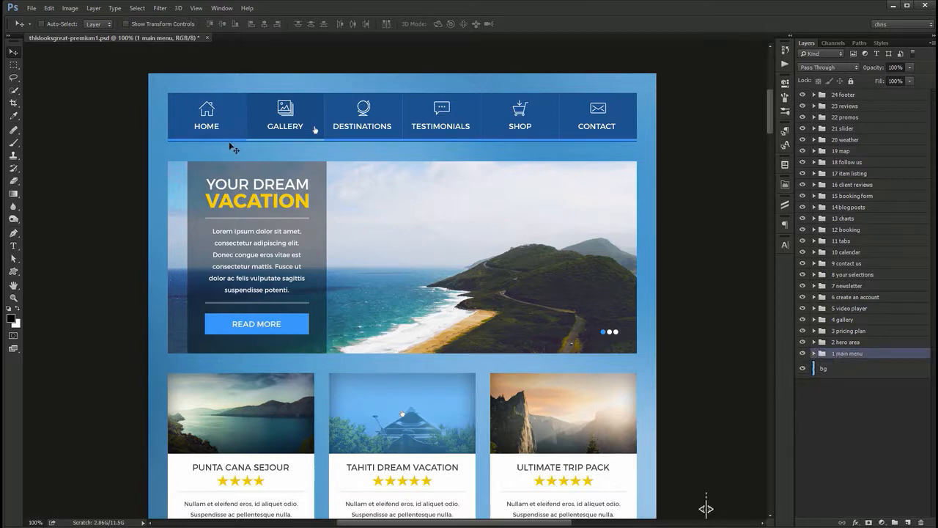
Auto-select the main menu's base layer from the canvas, and toggle its visibility to identify the shape
{"action": "left_click", "coordinate": [233, 145]}
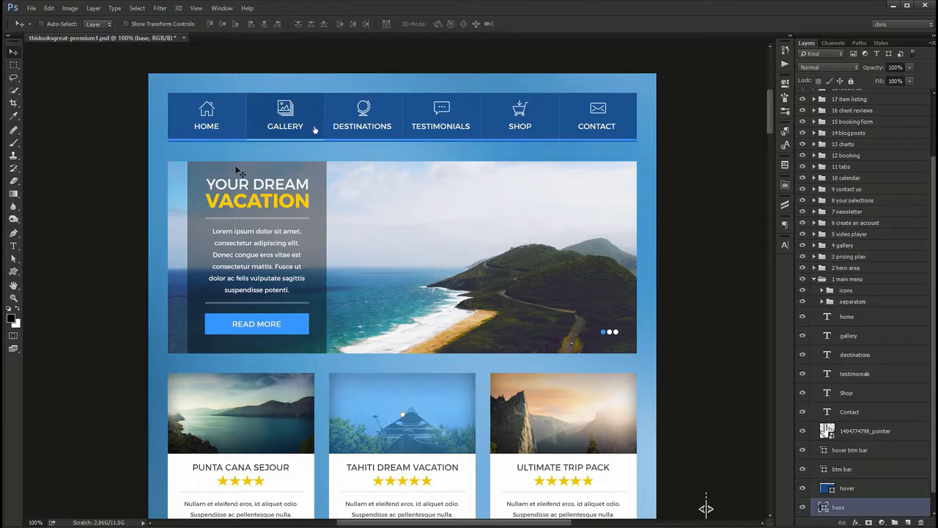
{"action": "scroll", "coordinate": [921, 409], "scroll_direction": "down", "scroll_amount": 1}
{"action": "left_click", "coordinate": [801, 489]}
{"action": "left_click", "coordinate": [801, 489]}
{"action": "left_click", "coordinate": [801, 489]}
{"action": "left_click", "coordinate": [801, 489]}
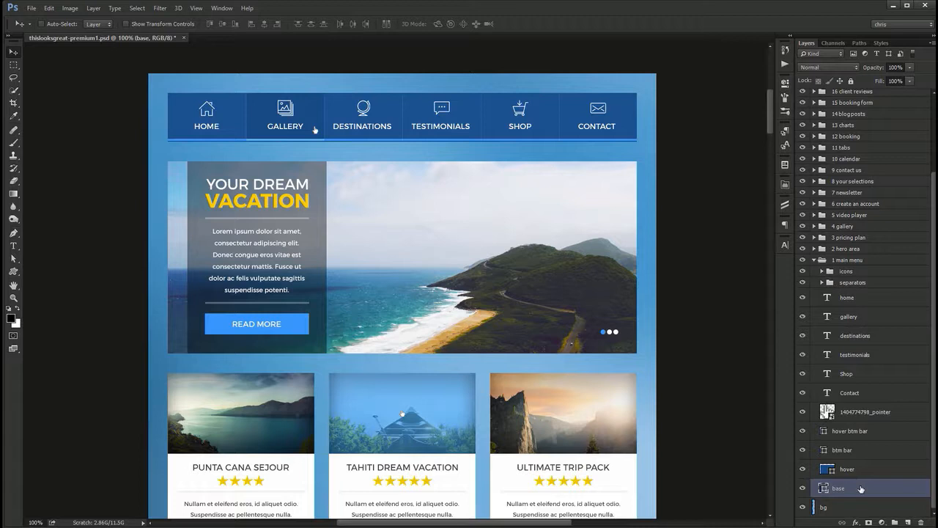
{"action": "left_click", "coordinate": [801, 489]}
{"action": "left_click", "coordinate": [801, 489]}
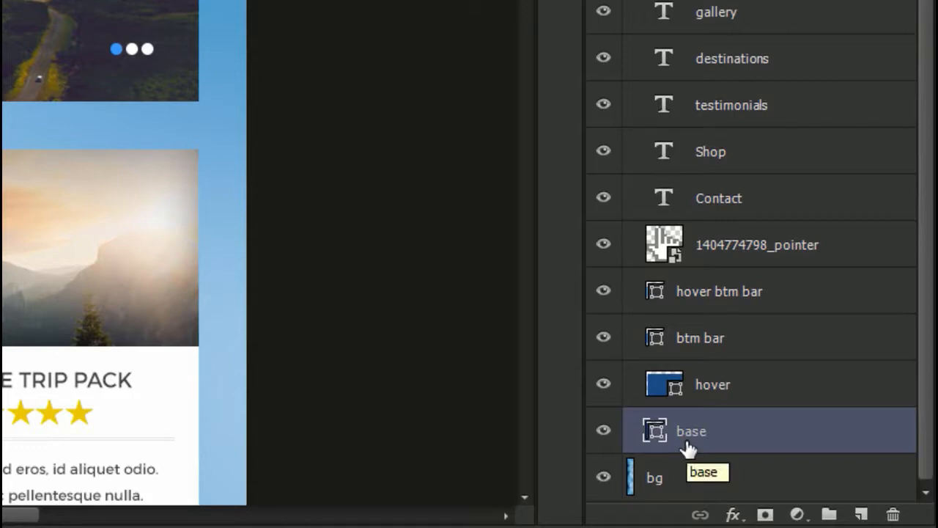
With transform controls shown, compare the bounds of the menu's btm bar and base, the hero headline and the READ MORE button
{"action": "left_click", "coordinate": [622, 355]}
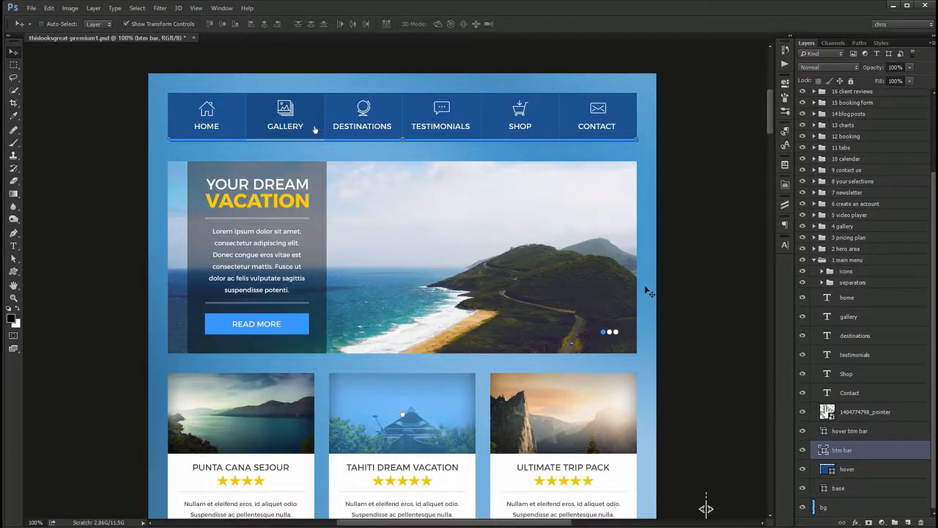
{"action": "left_click", "coordinate": [853, 489]}
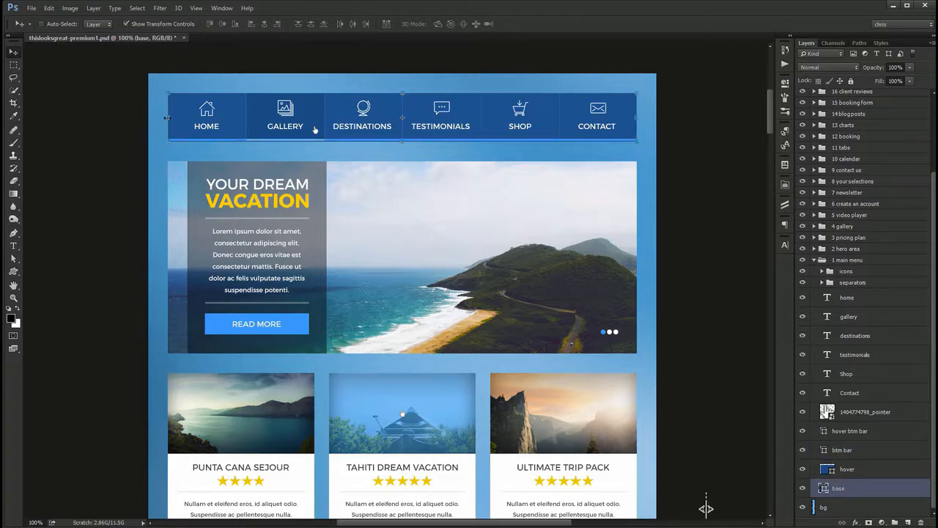
{"action": "left_click", "coordinate": [283, 214], "text": "ctrl"}
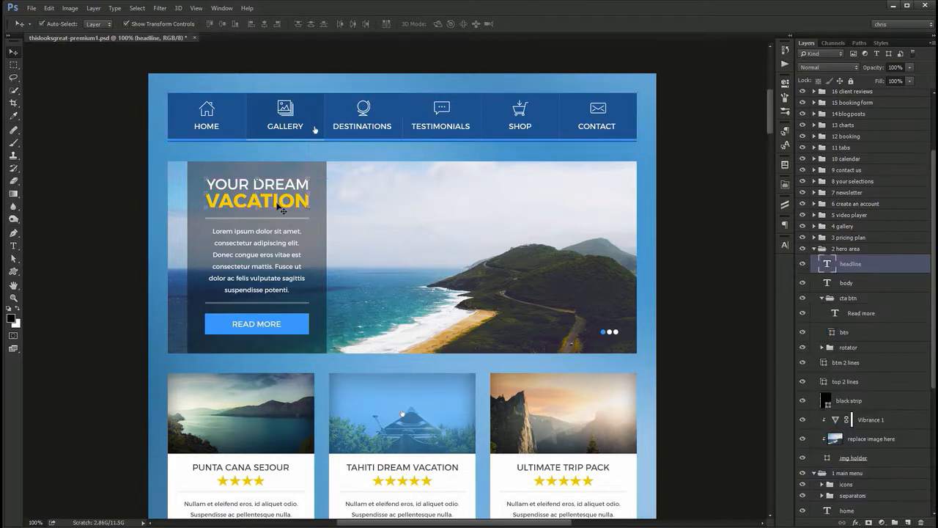
{"action": "left_click", "coordinate": [294, 327], "text": "ctrl"}
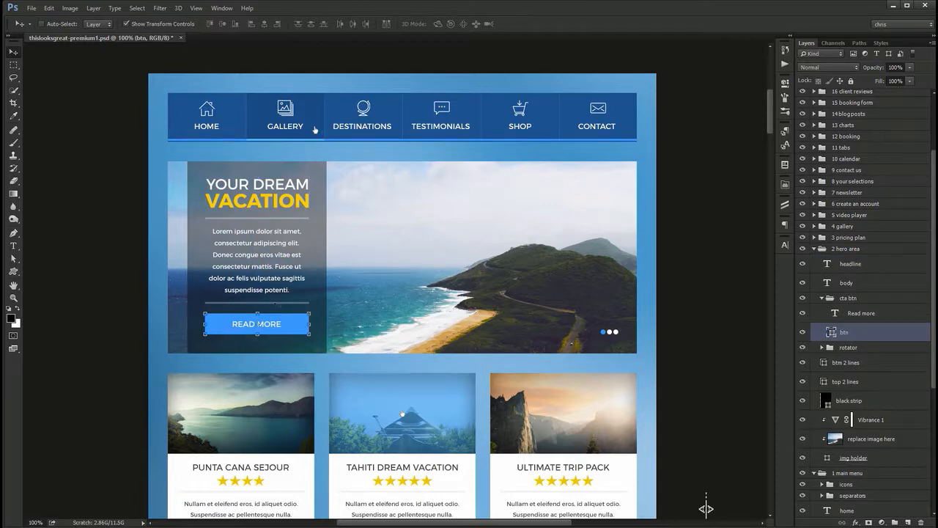
{"action": "left_click", "coordinate": [279, 208], "text": "ctrl"}
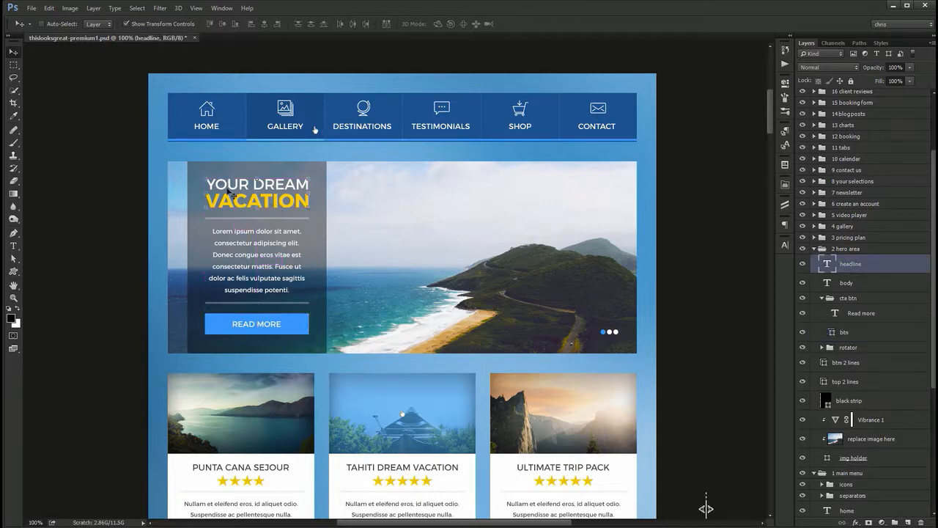
{"action": "left_click_drag", "start_coordinate": [232, 190], "coordinate": [293, 204]}
Examine the HOME text layer's bounds and its pixel distances to neighbouring elements up close, and return to 100% view
{"action": "left_click_drag", "start_coordinate": [291, 134], "coordinate": [404, 518]}
{"action": "left_click", "coordinate": [275, 378], "text": "ctrl"}
{"action": "left_click_drag", "start_coordinate": [248, 379], "coordinate": [288, 390]}
{"action": "key", "text": "ctrl"}
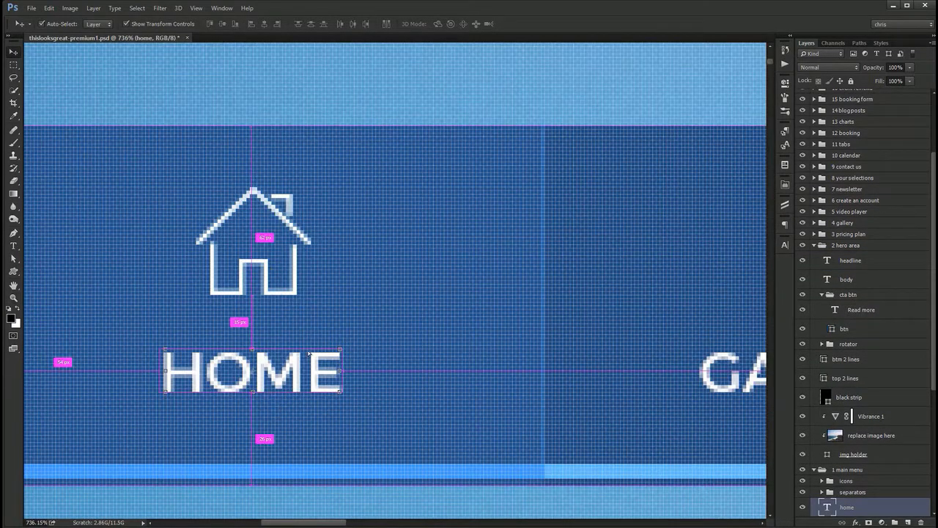
{"action": "key", "text": "ctrl+1"}
{"action": "left_click_drag", "start_coordinate": [442, 322], "coordinate": [316, 229]}
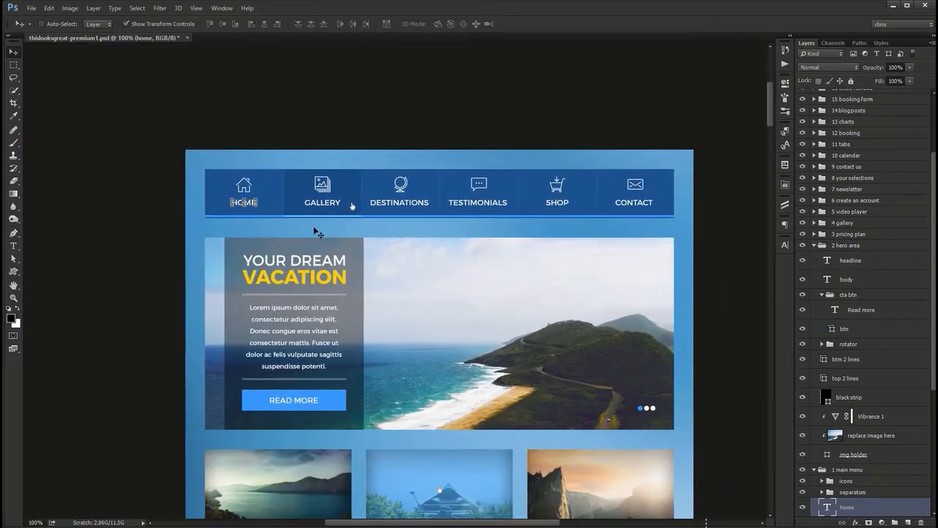
Turn off the Move tool's transform controls and collapse all layer groups
{"action": "left_click", "coordinate": [174, 25]}
{"action": "left_click", "coordinate": [814, 247], "text": "ctrl"}
{"action": "left_click_drag", "start_coordinate": [499, 327], "coordinate": [461, 226]}
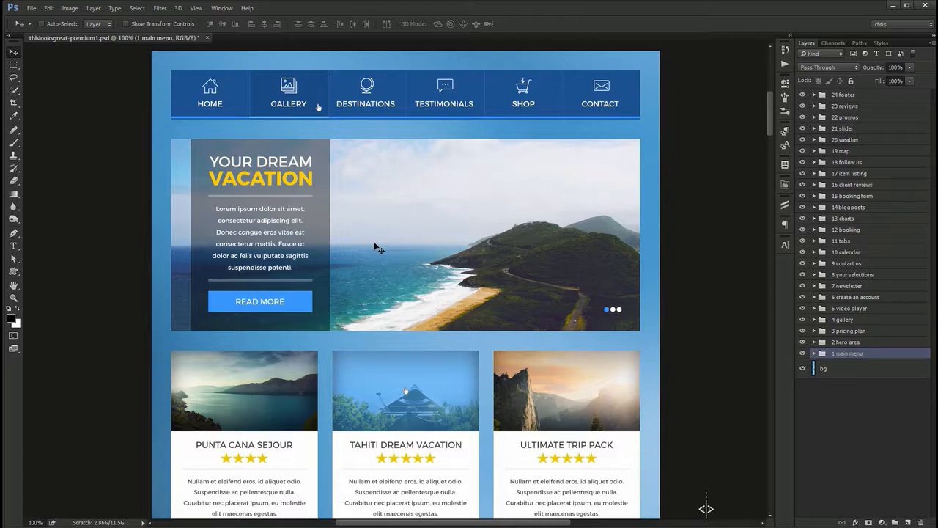
Create a new blank document with a white background from a preset, and return to thislooksgreat-premium1.psd
{"action": "key", "text": "ctrl+n"}
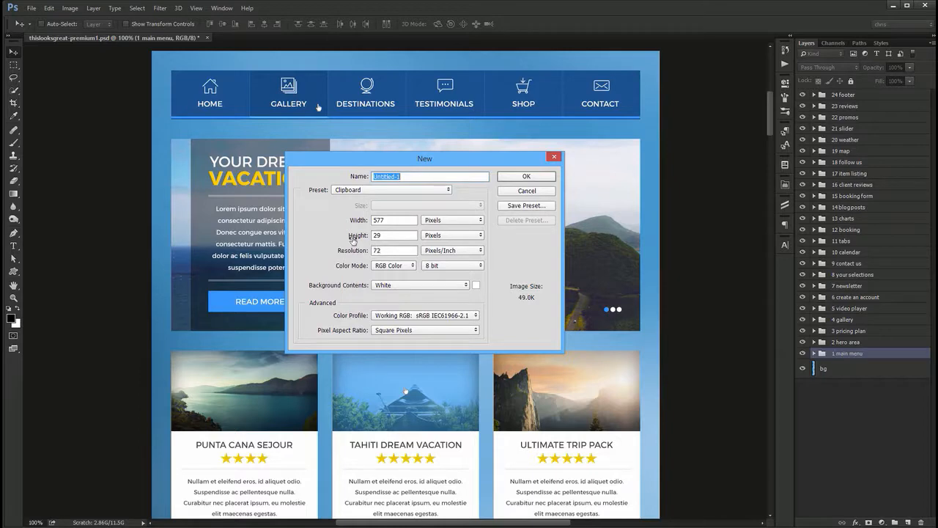
{"action": "left_click", "coordinate": [400, 190]}
{"action": "left_click", "coordinate": [396, 245]}
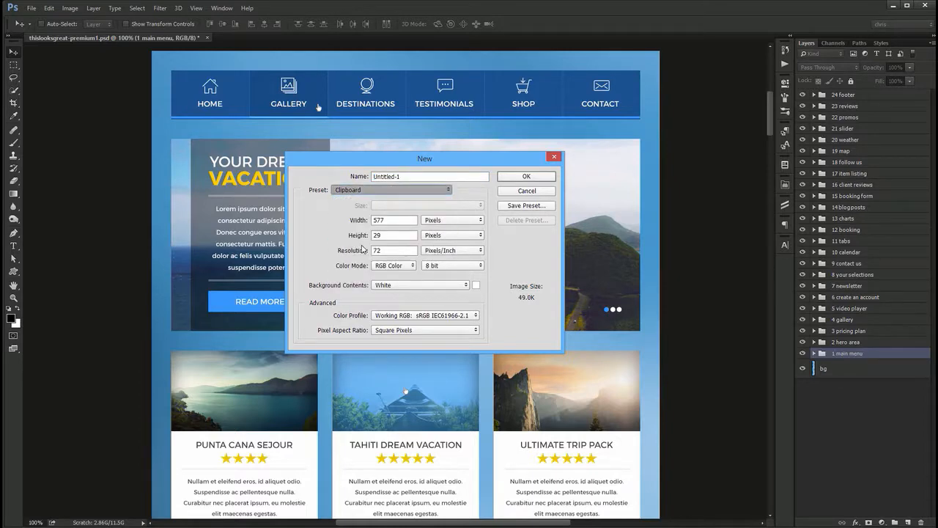
{"action": "left_click", "coordinate": [526, 175]}
{"action": "key", "text": "ctrl+Tab"}
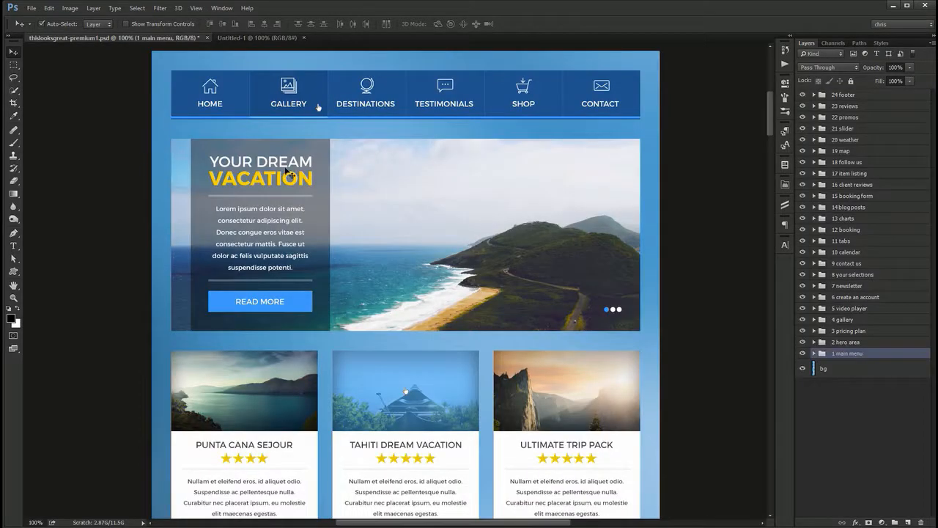
Auto-select the hero headline and the READ MORE button's shape, and copy the button shape into the Untitled-1 document
{"action": "left_click", "coordinate": [268, 169]}
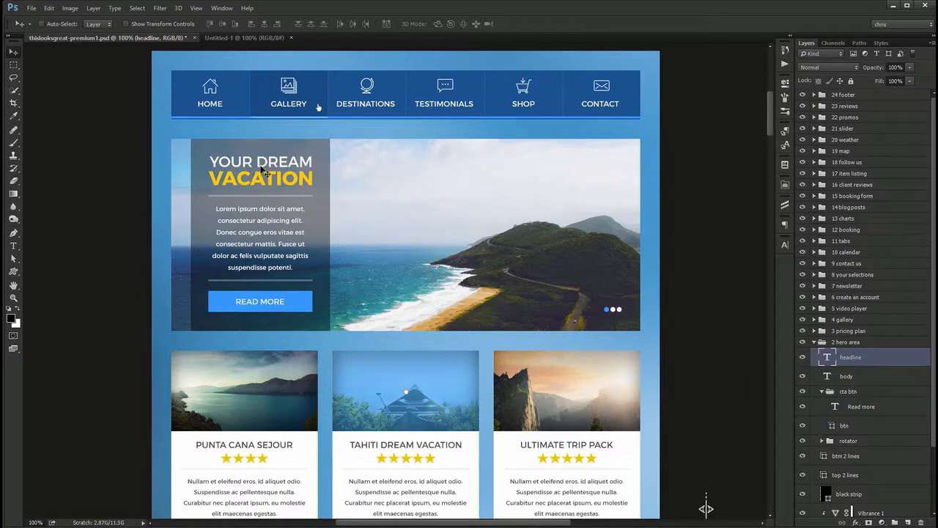
{"action": "left_click", "coordinate": [234, 300]}
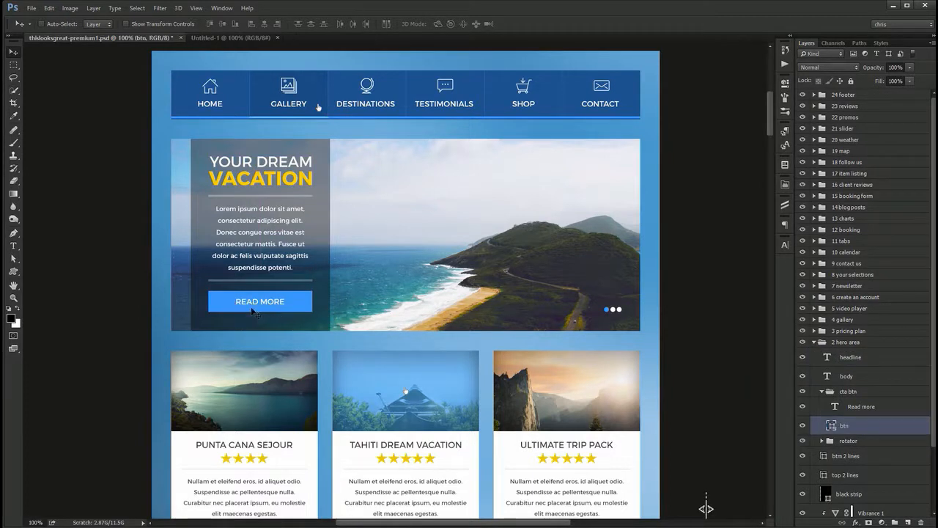
{"action": "left_click_drag", "start_coordinate": [223, 308], "coordinate": [307, 236]}
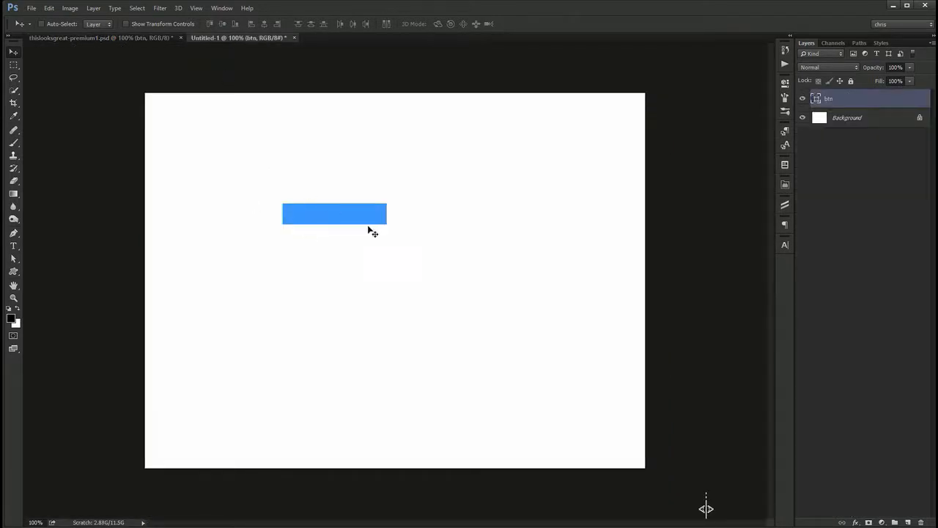
Copy the Punta Cana Sejour photo layer from the website design into Untitled-1, placing it below the blue button shape
{"action": "key", "text": "ctrl+Tab"}
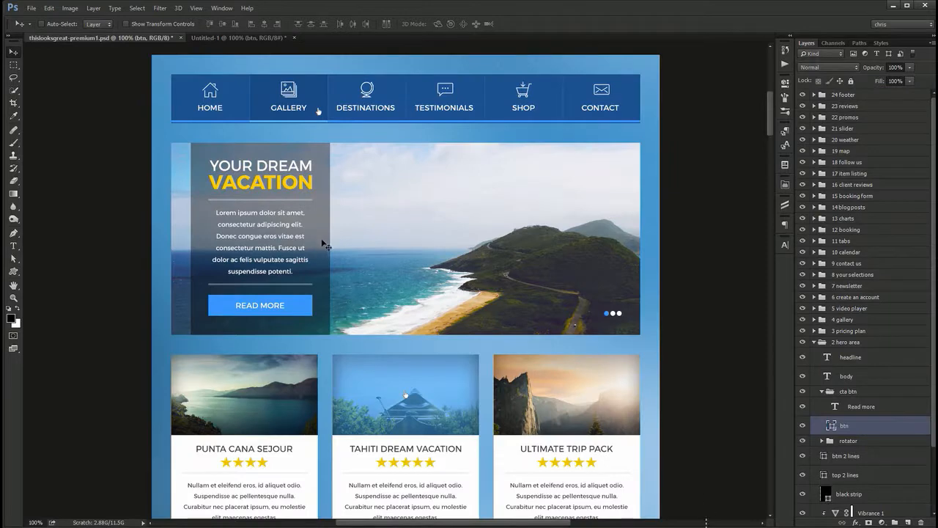
{"action": "left_click", "coordinate": [217, 401], "text": "ctrl"}
{"action": "left_click_drag", "start_coordinate": [217, 400], "coordinate": [231, 41]}
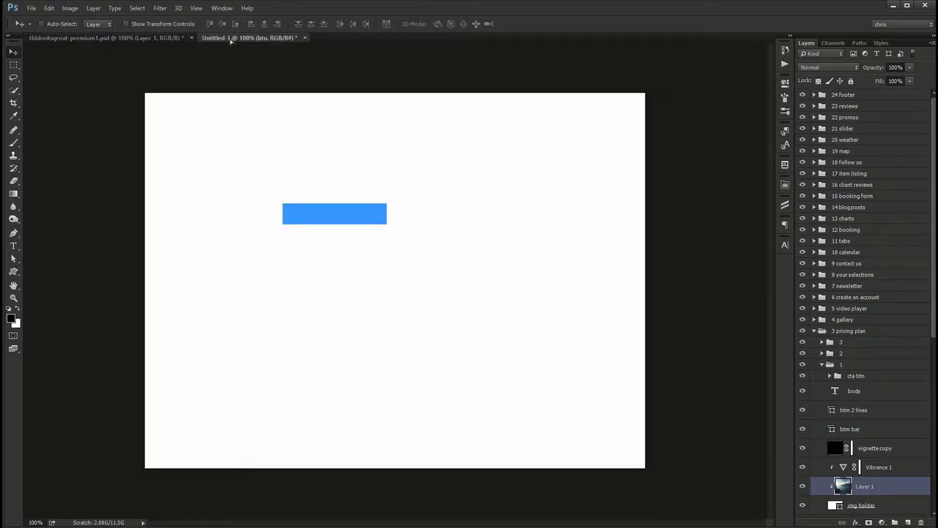
{"action": "left_click_drag", "start_coordinate": [231, 41], "coordinate": [350, 319]}
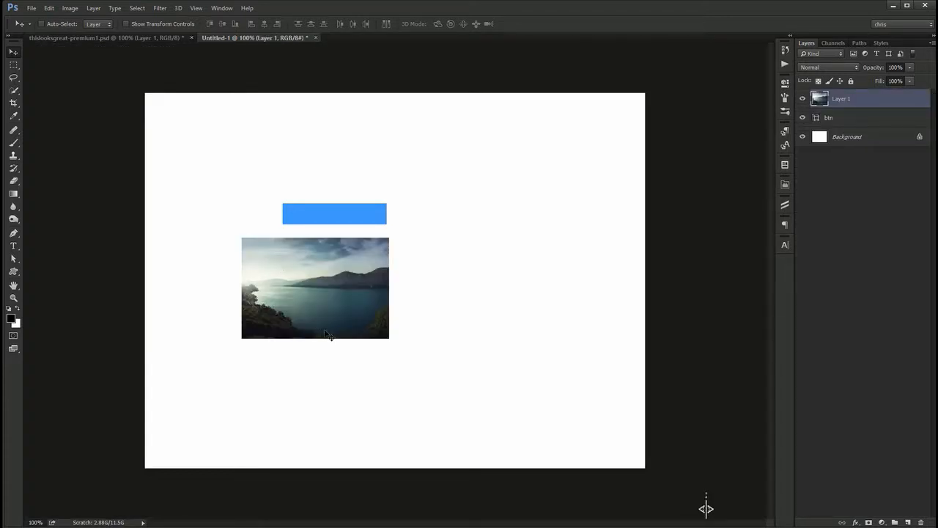
Copy the READ MORE button shape into Untitled-1 two more times, and hide the earlier btn layers and Layer 1
{"action": "key", "text": "ctrl+Tab"}
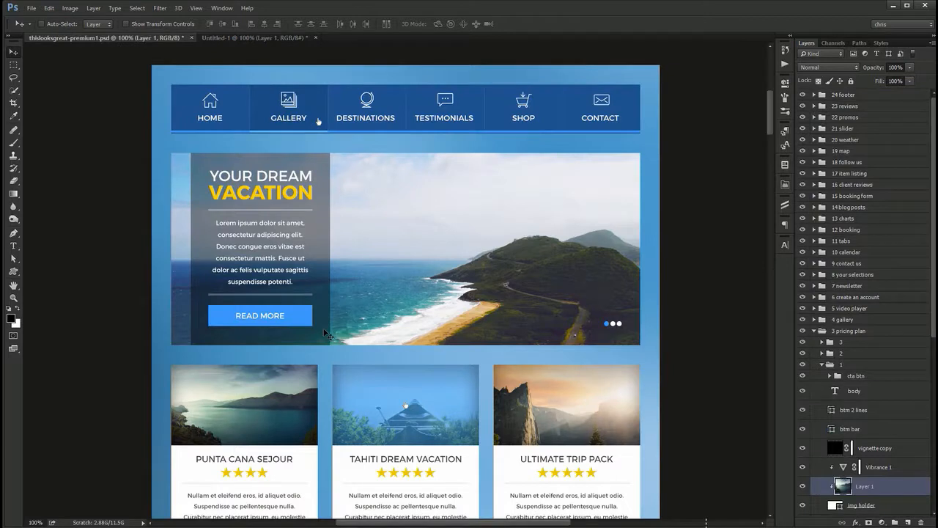
{"action": "left_click_drag", "start_coordinate": [304, 323], "coordinate": [380, 177]}
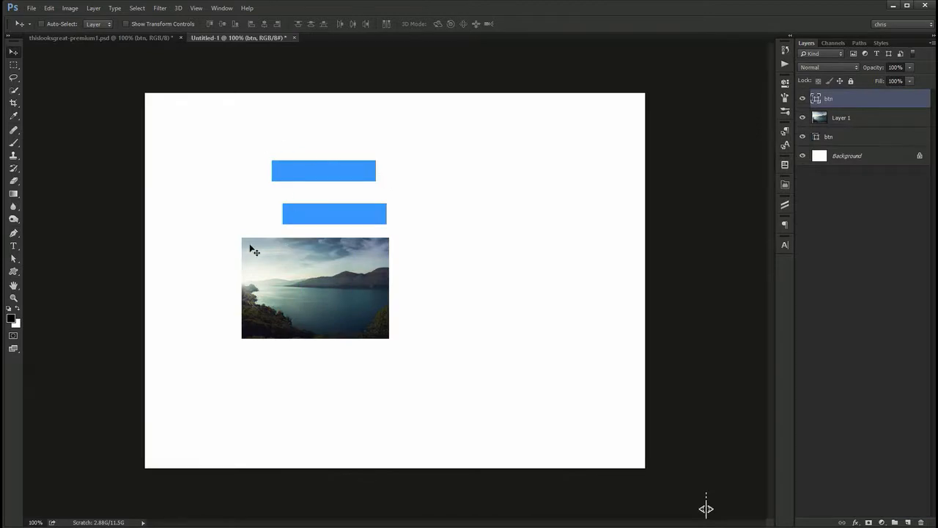
{"action": "key", "text": "ctrl+Tab"}
{"action": "left_click_drag", "start_coordinate": [245, 319], "coordinate": [230, 322]}
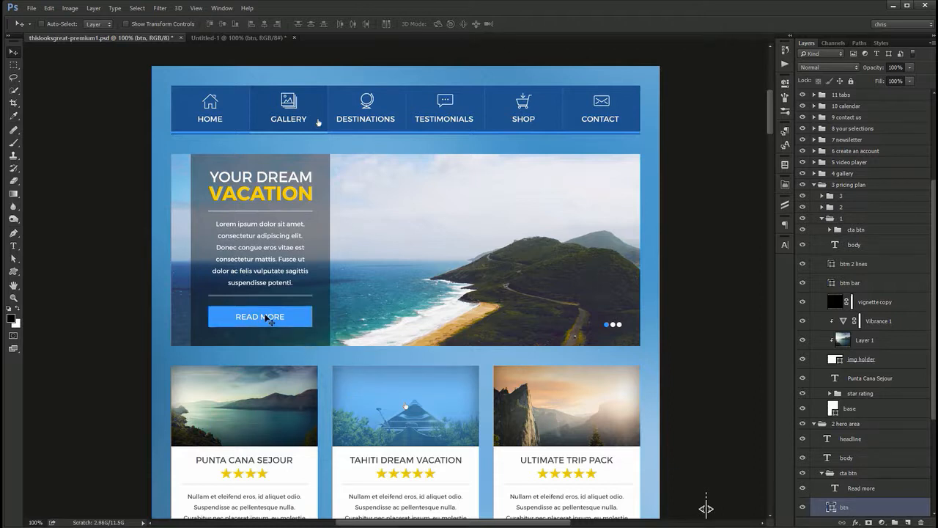
{"action": "left_click_drag", "start_coordinate": [266, 318], "coordinate": [277, 184]}
{"action": "left_click_drag", "start_coordinate": [318, 122], "coordinate": [259, 128]}
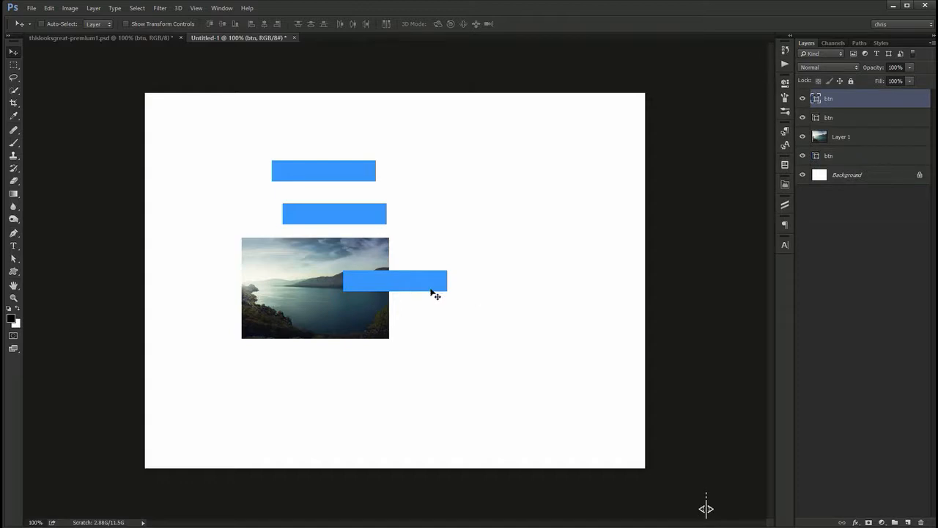
{"action": "left_click_drag", "start_coordinate": [802, 117], "coordinate": [803, 156]}
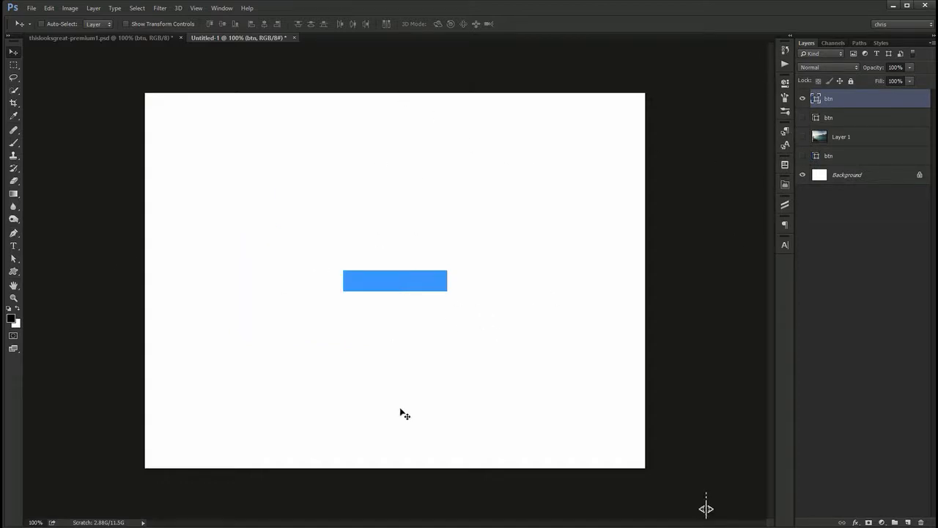
Return to thislooksgreat-premium1.psd, collapse all layer groups, and lock the bg layer
{"action": "key", "text": "ctrl+Tab"}
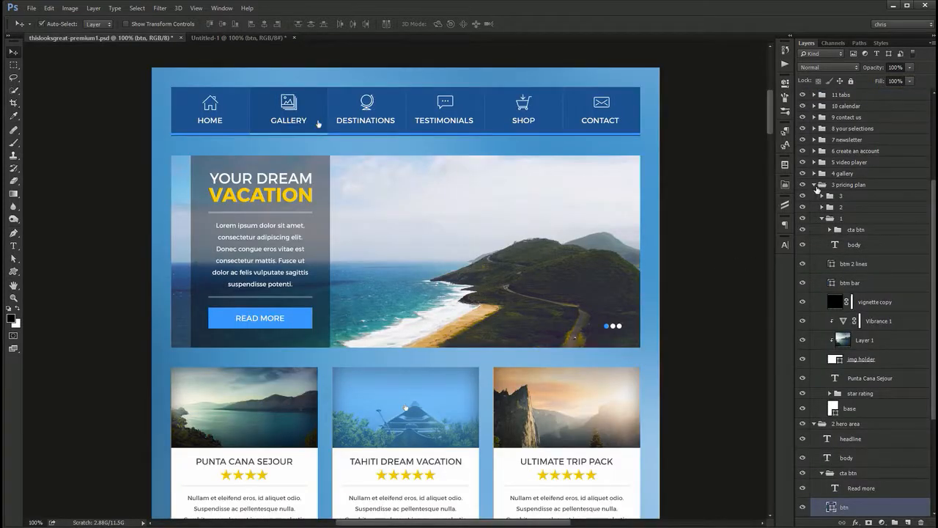
{"action": "left_click", "coordinate": [814, 186], "text": "alt"}
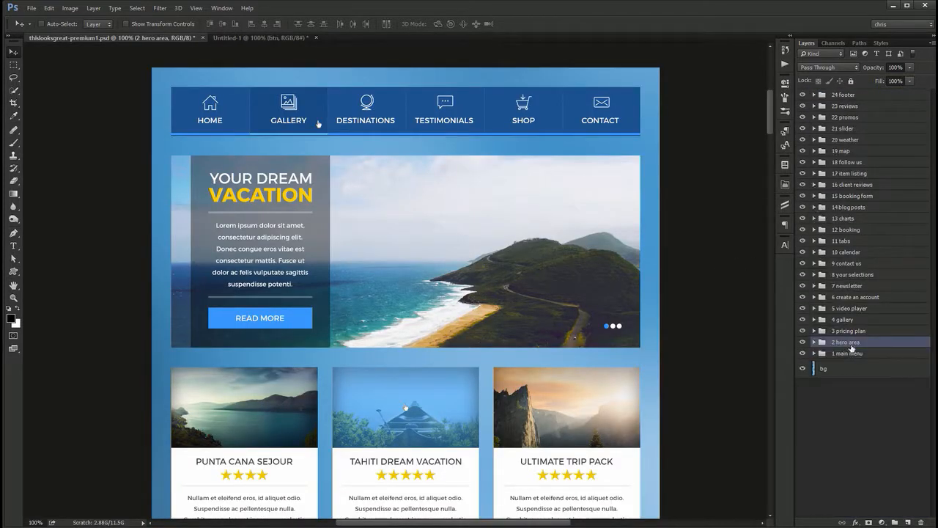
{"action": "left_click", "coordinate": [850, 371]}
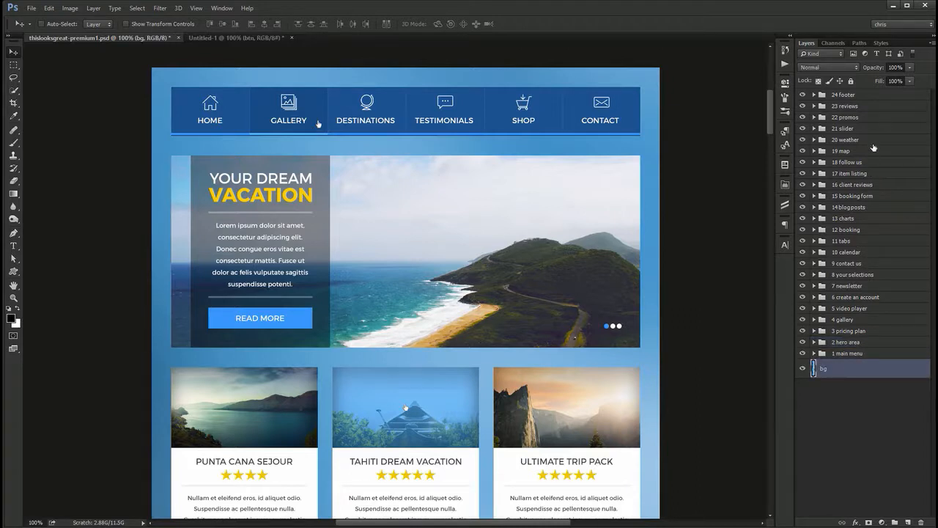
{"action": "left_click", "coordinate": [851, 82]}
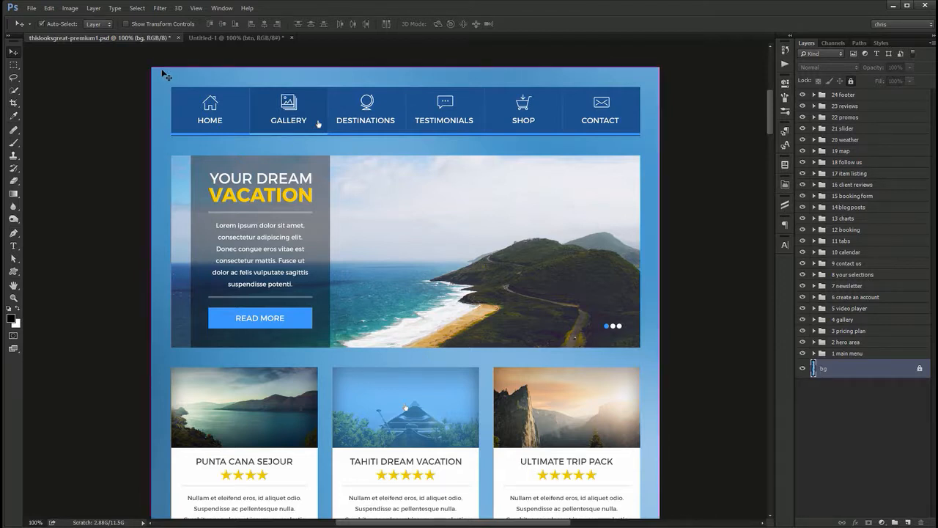
Marquee-select the main menu's layers on the canvas, starting from the locked background, and try moving them slightly
{"action": "left_click_drag", "start_coordinate": [163, 74], "coordinate": [652, 147]}
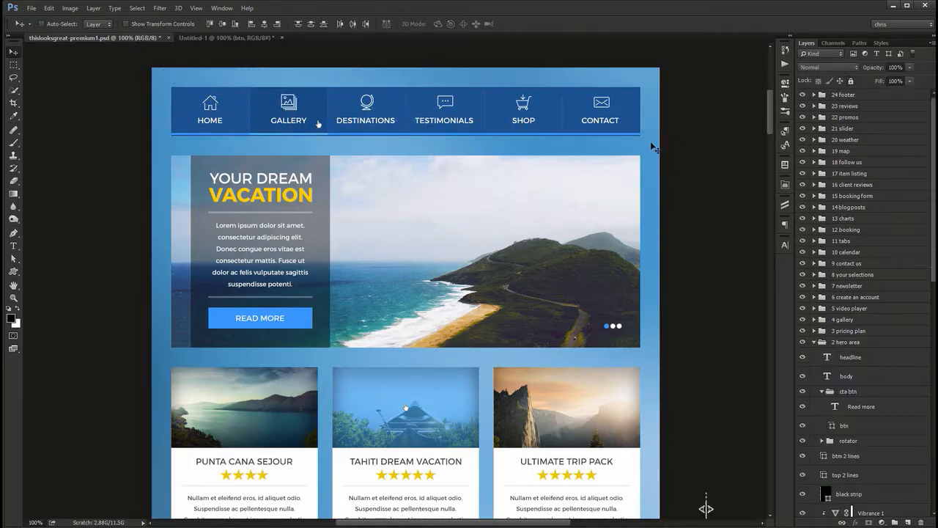
{"action": "scroll", "coordinate": [875, 417], "scroll_direction": "down", "scroll_amount": 10}
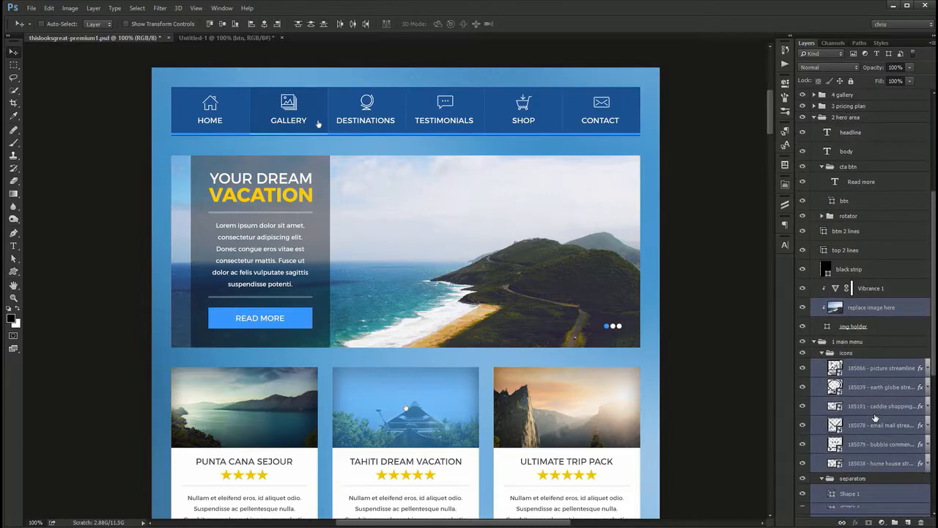
{"action": "mouse_move", "coordinate": [440, 147]}
{"action": "left_mouse_down"}
{"action": "mouse_move", "coordinate": [562, 133]}
{"action": "mouse_move", "coordinate": [507, 158]}
{"action": "mouse_move", "coordinate": [463, 115]}
{"action": "mouse_move", "coordinate": [452, 141]}
{"action": "mouse_move", "coordinate": [429, 140]}
{"action": "left_mouse_up"}
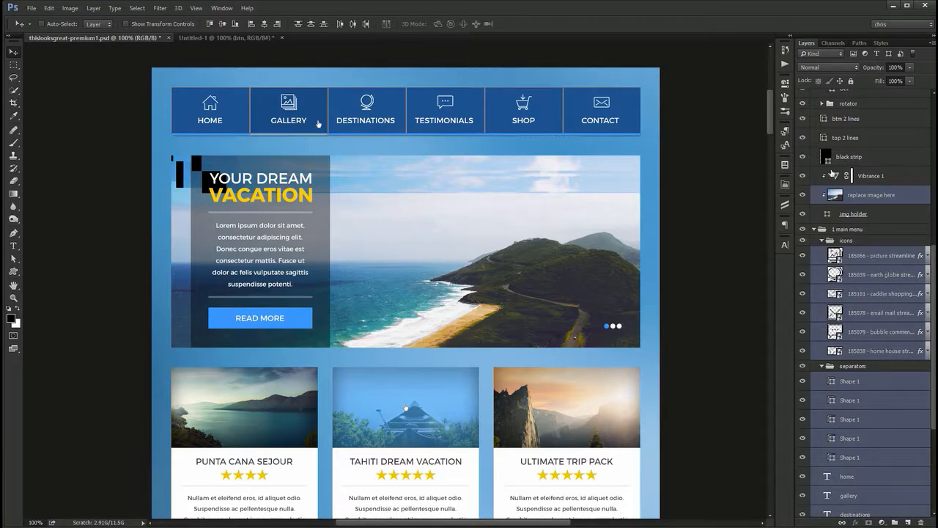
Unlock the bg layer, try a marquee selection over the main menu from the background, and undo the resulting move
{"action": "scroll", "coordinate": [871, 506], "scroll_direction": "down", "scroll_amount": 5}
{"action": "left_click", "coordinate": [871, 508]}
{"action": "left_click", "coordinate": [851, 82]}
{"action": "left_click_drag", "start_coordinate": [166, 76], "coordinate": [349, 140]}
{"action": "key", "text": "ctrl+z"}
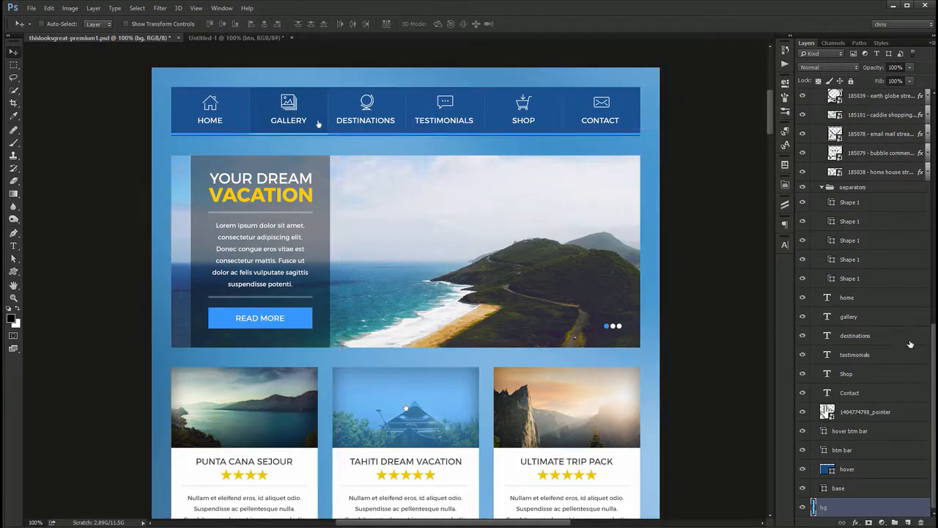
Collapse all layer groups, auto-select the hero photo from the canvas, and collapse the 2 hero area group
{"action": "scroll", "coordinate": [910, 344], "scroll_direction": "up", "scroll_amount": 5}
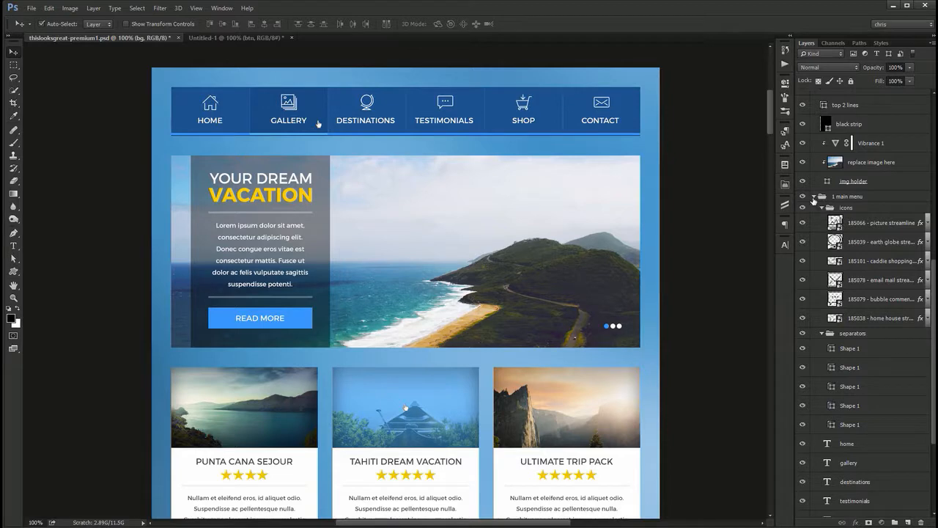
{"action": "left_click", "coordinate": [814, 197]}
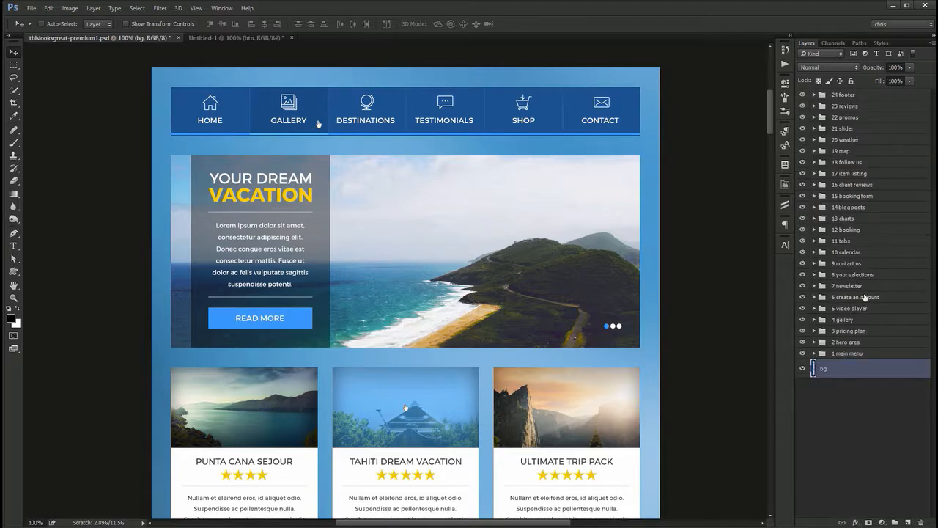
{"action": "left_click", "coordinate": [377, 198]}
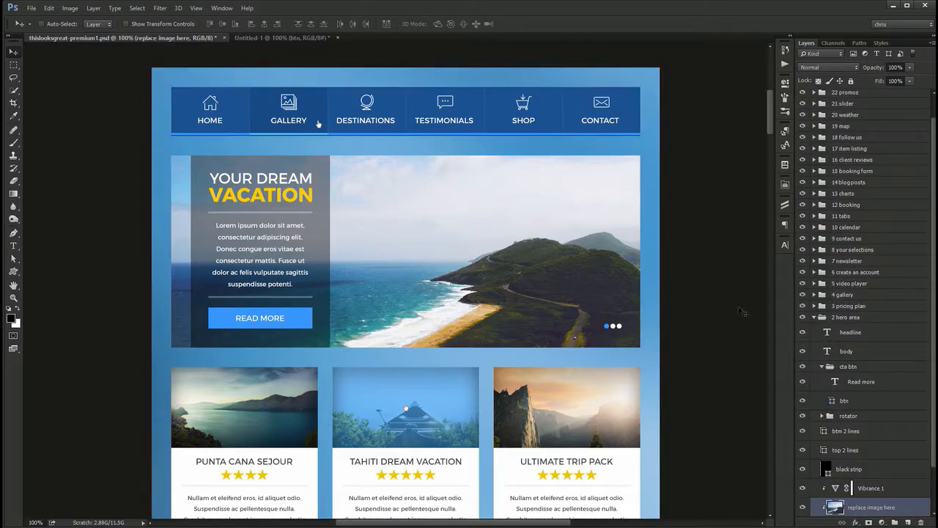
{"action": "scroll", "coordinate": [859, 444], "scroll_direction": "down", "scroll_amount": 4}
{"action": "scroll", "coordinate": [859, 444], "scroll_direction": "up", "scroll_amount": 1}
{"action": "left_click", "coordinate": [813, 284]}
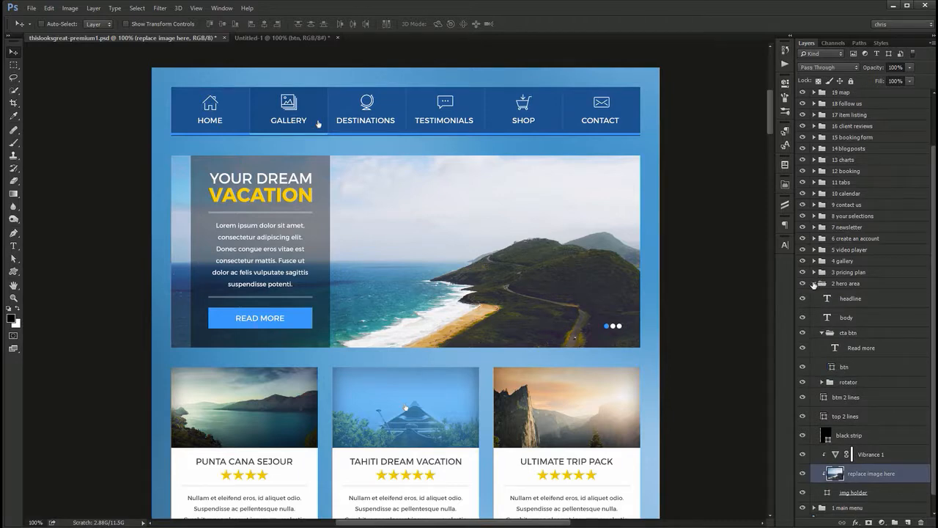
{"action": "left_click", "coordinate": [813, 284]}
Lock the bg layer and marquee-select the main menu's layers on the canvas
{"action": "left_click", "coordinate": [851, 81]}
{"action": "left_click_drag", "start_coordinate": [164, 74], "coordinate": [685, 147]}
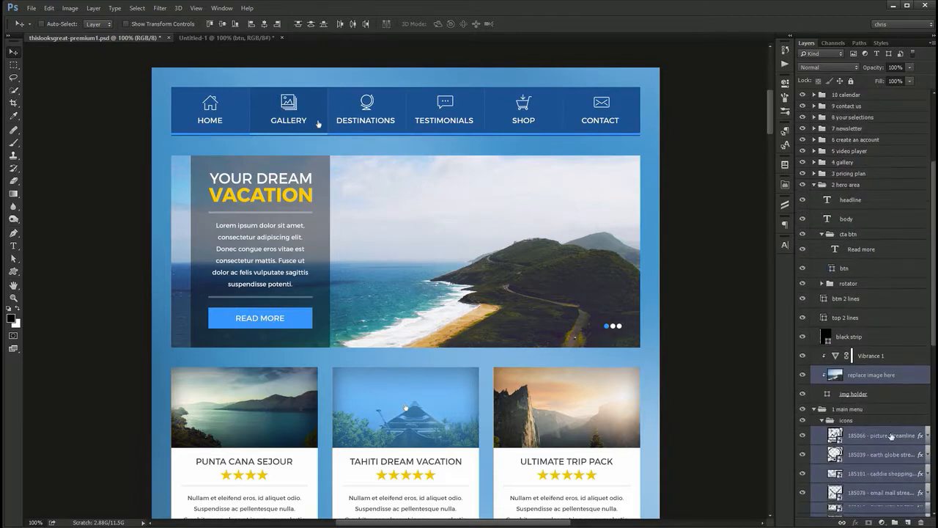
{"action": "scroll", "coordinate": [891, 435], "scroll_direction": "down", "scroll_amount": 2}
Collapse the 2 hero area and 1 main menu groups, and select the 1 main menu group
{"action": "left_click", "coordinate": [837, 141]}
{"action": "left_click", "coordinate": [815, 140]}
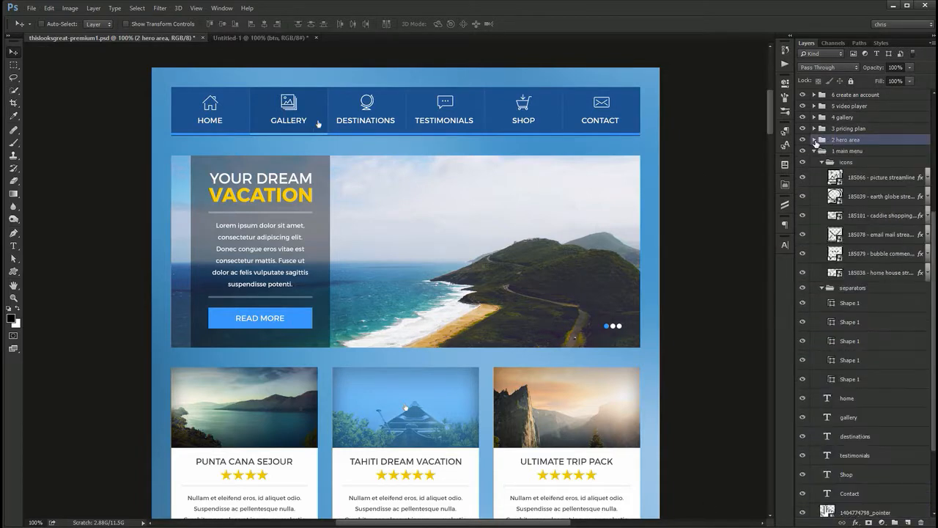
{"action": "left_click", "coordinate": [817, 151]}
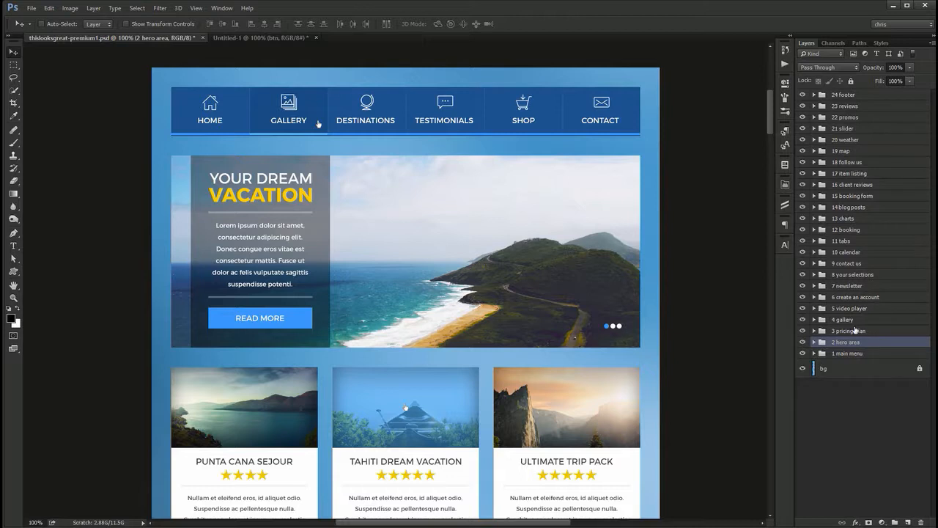
{"action": "left_click", "coordinate": [857, 355]}
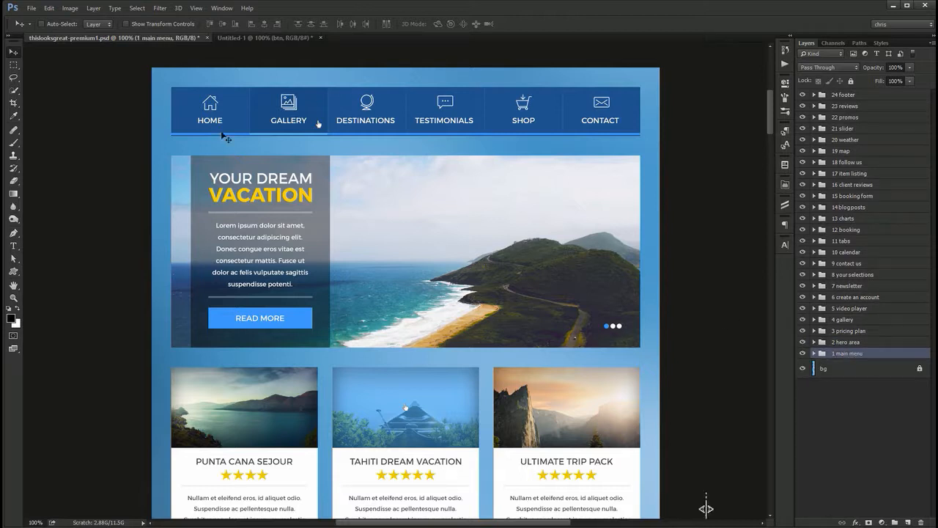
Marquee-select the whole main menu on the canvas, and toggle the replace image here layer's visibility to identify it
{"action": "left_click_drag", "start_coordinate": [170, 76], "coordinate": [652, 139]}
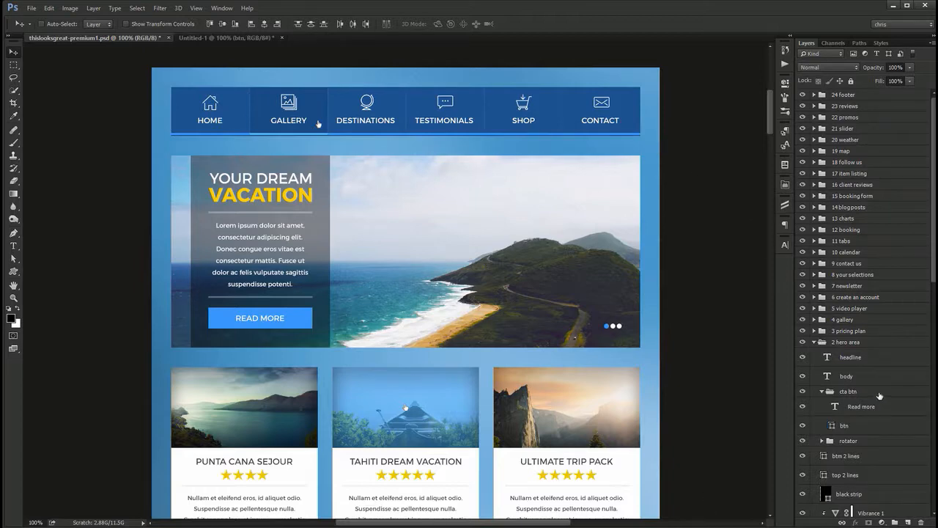
{"action": "scroll", "coordinate": [874, 396], "scroll_direction": "down", "scroll_amount": 3}
{"action": "left_click", "coordinate": [802, 321]}
{"action": "left_click", "coordinate": [803, 320]}
{"action": "left_click", "coordinate": [802, 319]}
{"action": "left_click", "coordinate": [802, 319]}
{"action": "left_click", "coordinate": [803, 319]}
{"action": "left_click", "coordinate": [803, 320]}
{"action": "left_click", "coordinate": [803, 320]}
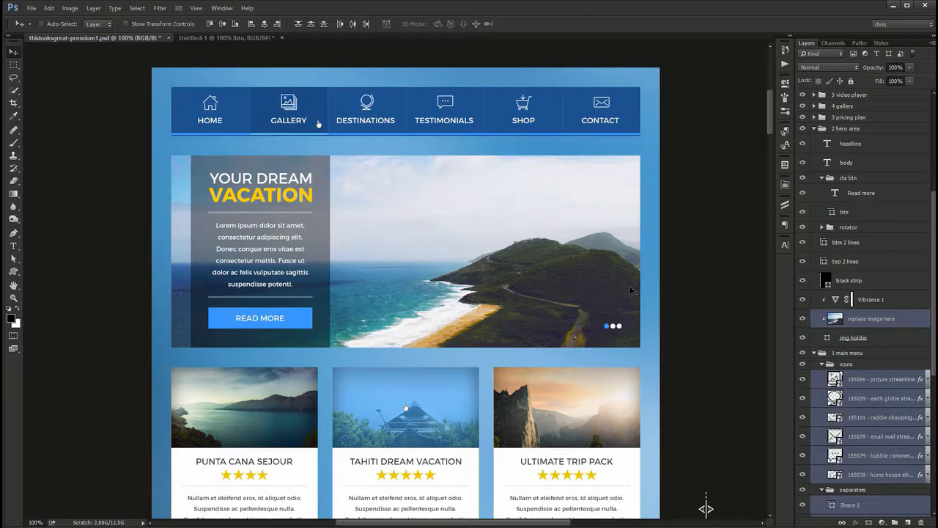
Remove the replace image here layer from the selection, try shifting the main menu and back, and re-add that layer
{"action": "left_click", "coordinate": [912, 323], "text": "ctrl"}
{"action": "scroll", "coordinate": [901, 304], "scroll_direction": "down", "scroll_amount": 5}
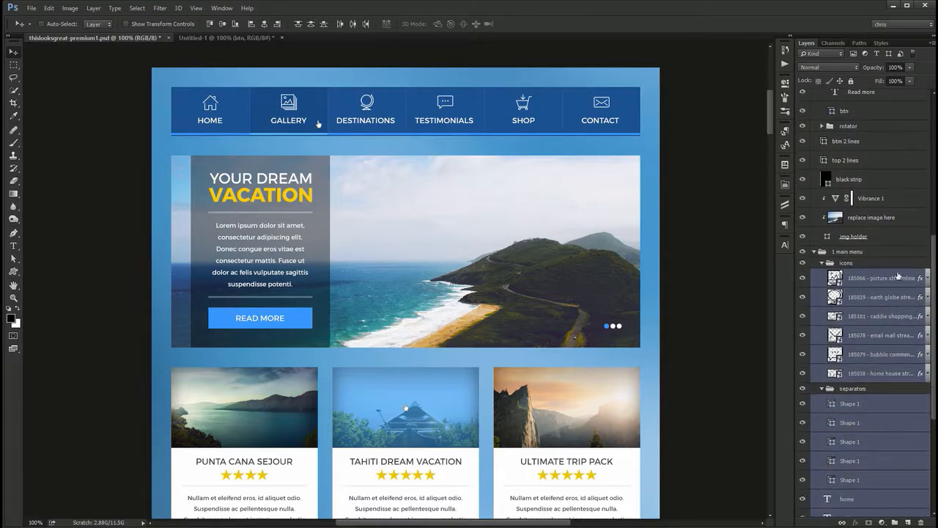
{"action": "mouse_move", "coordinate": [672, 187]}
{"action": "left_mouse_down"}
{"action": "mouse_move", "coordinate": [687, 214]}
{"action": "mouse_move", "coordinate": [660, 187]}
{"action": "left_mouse_up"}
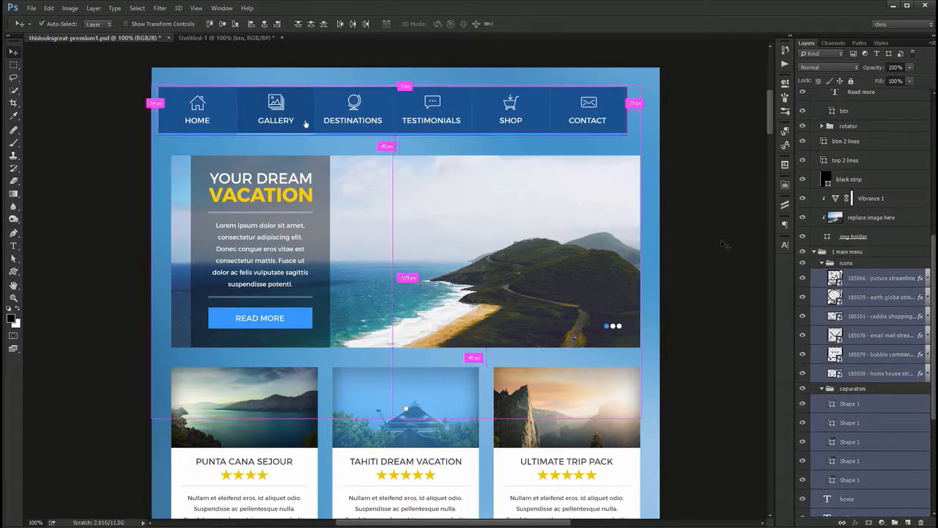
{"action": "left_click_drag", "start_coordinate": [718, 238], "coordinate": [732, 242]}
{"action": "left_click", "coordinate": [871, 217], "text": "ctrl"}
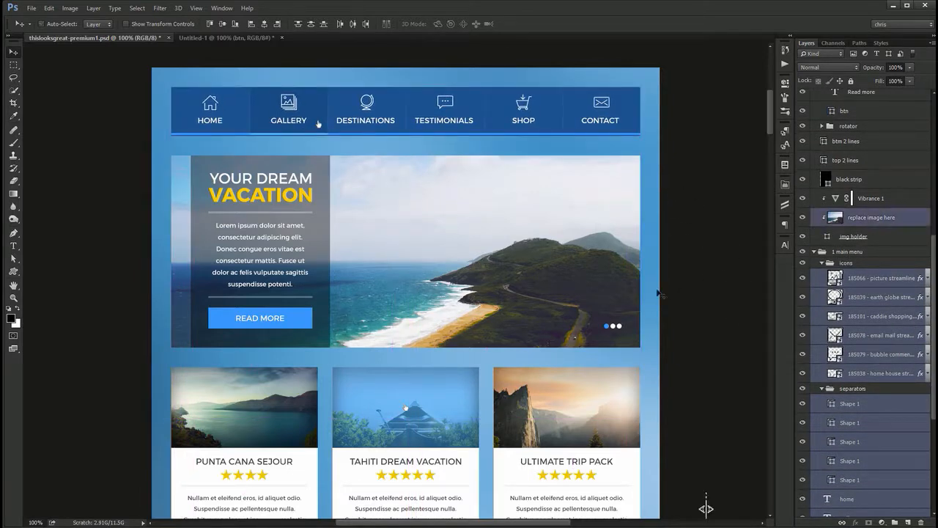
Subtract the hero photo from the layer selection directly on the canvas, try moving the main menu, and undo each move
{"action": "left_click", "coordinate": [410, 249], "text": "ctrl+shift"}
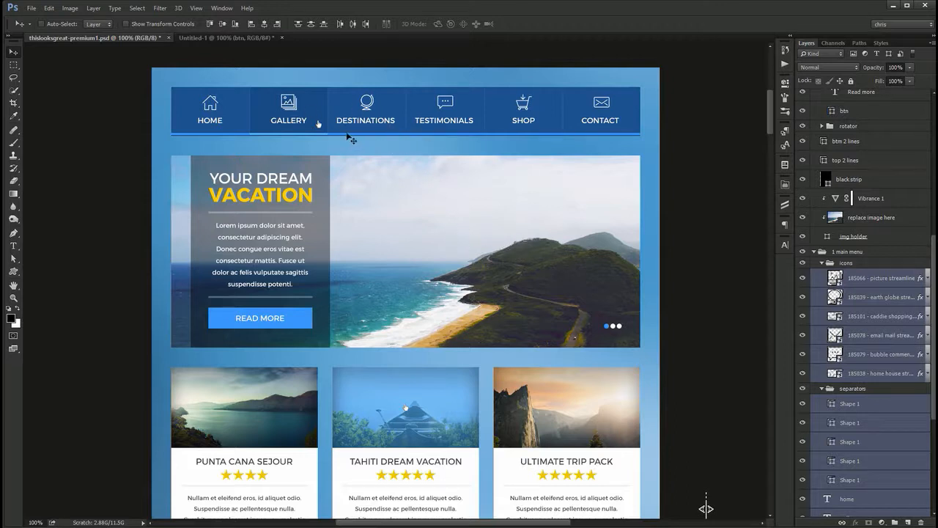
{"action": "left_click_drag", "start_coordinate": [387, 145], "coordinate": [422, 148]}
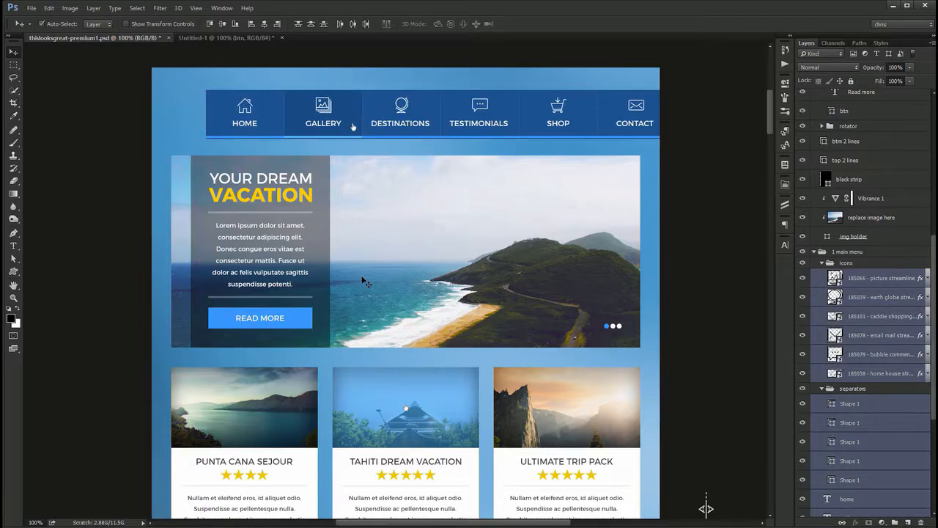
{"action": "key", "text": "ctrl+z"}
{"action": "left_click_drag", "start_coordinate": [391, 106], "coordinate": [461, 154]}
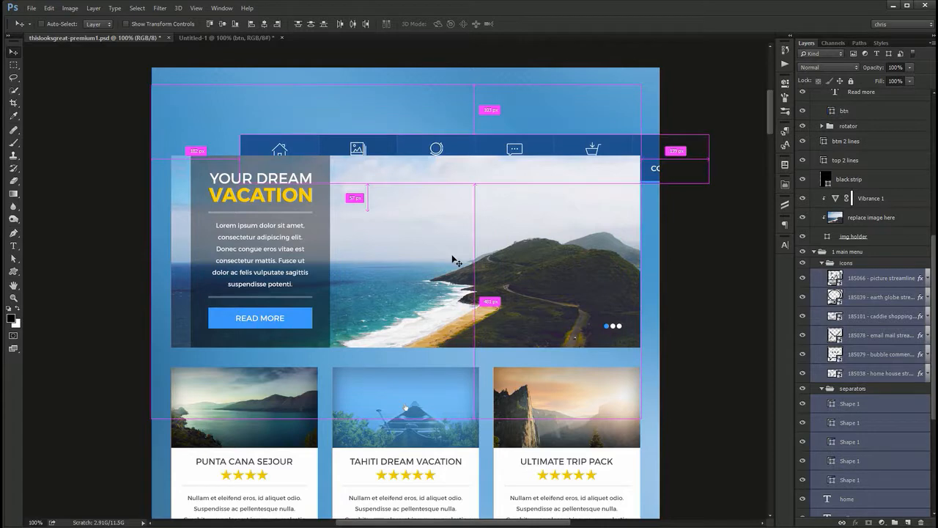
{"action": "key", "text": "ctrl+z"}
Add the hero photo to the selection, try moving it with the main menu, undo the move, and deselect the photo
{"action": "left_click", "coordinate": [419, 245], "text": "ctrl+shift"}
{"action": "left_click_drag", "start_coordinate": [389, 219], "coordinate": [549, 289]}
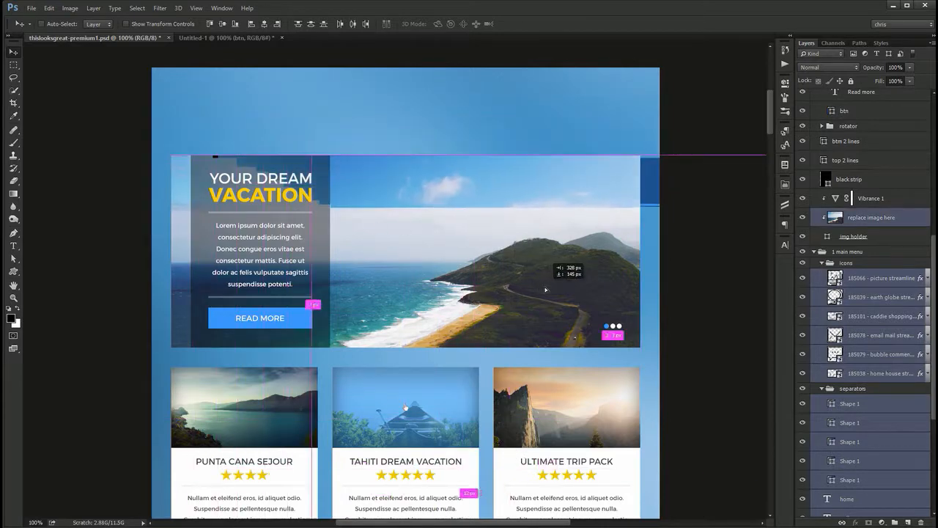
{"action": "key", "text": "ctrl+z"}
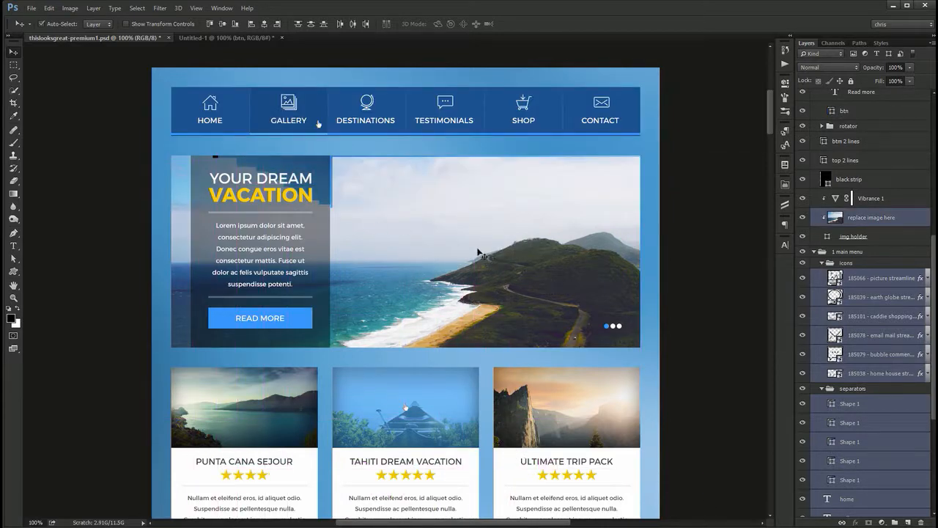
{"action": "left_click", "coordinate": [480, 254], "text": "ctrl+shift"}
Add the READ MORE button to the menu selection and subtract it again, trying a move each time and undoing it
{"action": "left_click", "coordinate": [302, 316], "text": "ctrl+shift"}
{"action": "left_click_drag", "start_coordinate": [302, 315], "coordinate": [416, 332]}
{"action": "key", "text": "ctrl+z"}
{"action": "left_click", "coordinate": [306, 315], "text": "ctrl+shift"}
{"action": "mouse_move", "coordinate": [441, 275]}
{"action": "left_mouse_down"}
{"action": "mouse_move", "coordinate": [387, 253]}
{"action": "mouse_move", "coordinate": [449, 260]}
{"action": "left_mouse_up"}
{"action": "key", "text": "ctrl+z"}
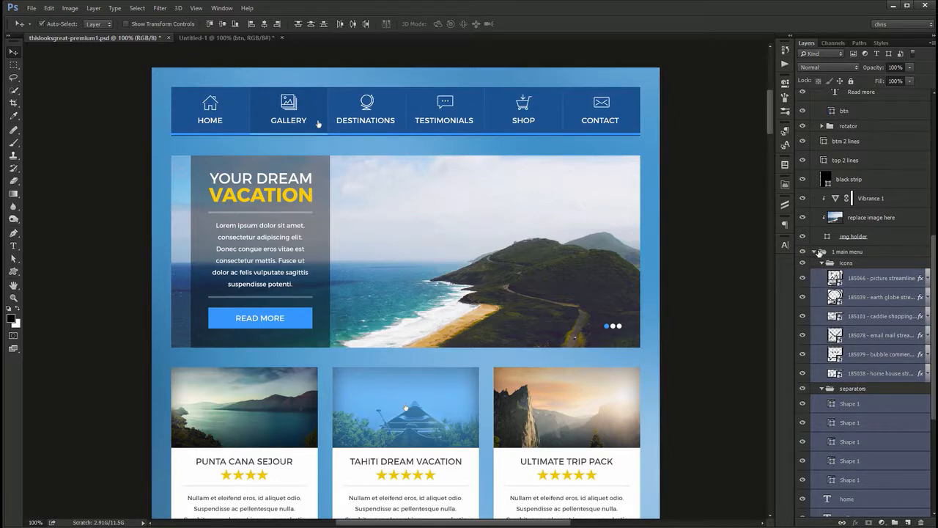
Collapse all layer groups, and step the selection from 1 main menu up to 21 slider and back down
{"action": "left_click", "coordinate": [815, 253], "text": "ctrl"}
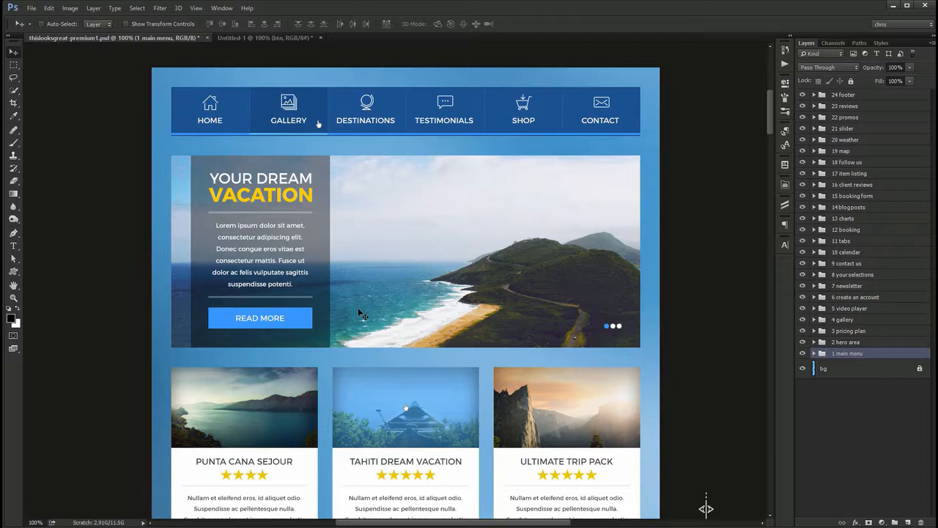
{"action": "key", "text": "alt+]"}
{"action": "key", "text": "alt+]"}
{"action": "key", "text": "alt+]"}
{"action": "key", "text": "alt+]"}
{"action": "key", "text": "alt+]"}
{"action": "key", "text": "alt+]"}
{"action": "key", "text": "alt+]"}
{"action": "key", "text": "alt+]"}
{"action": "key", "text": "alt+]"}
{"action": "key", "text": "alt+]"}
{"action": "key", "text": "alt+]"}
{"action": "key", "text": "alt+]"}
{"action": "key", "text": "alt+]"}
{"action": "key", "text": "alt+]"}
{"action": "key", "text": "alt+]"}
{"action": "key", "text": "alt+]"}
{"action": "key", "text": "alt+]"}
{"action": "key", "text": "alt+]"}
{"action": "key", "text": "alt+]"}
{"action": "key", "text": "alt+]"}
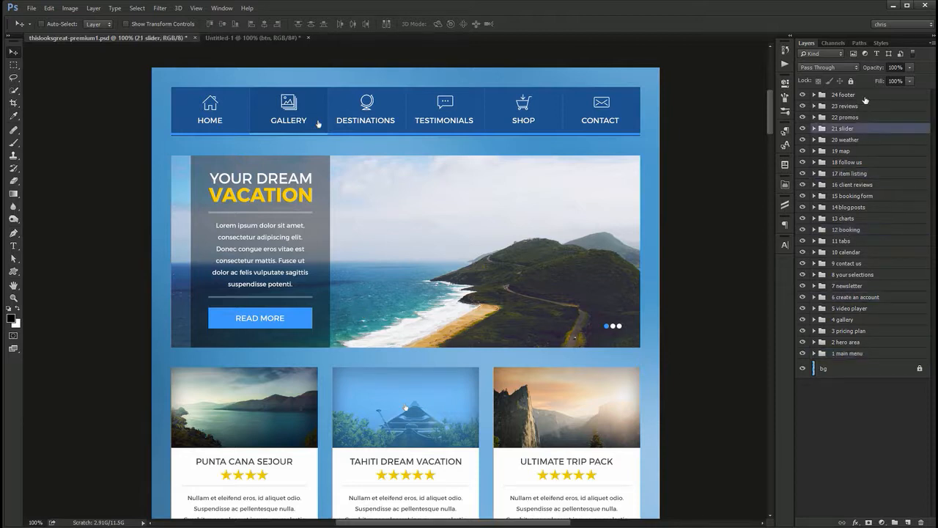
{"action": "key", "text": "alt+["}
{"action": "key", "text": "alt+["}
{"action": "key", "text": "alt+["}
{"action": "key", "text": "alt+["}
{"action": "key", "text": "alt+["}
{"action": "key", "text": "alt+["}
{"action": "key", "text": "alt+["}
{"action": "key", "text": "alt+["}
{"action": "key", "text": "alt+["}
{"action": "key", "text": "alt+["}
{"action": "key", "text": "alt+["}
{"action": "key", "text": "alt+["}
{"action": "key", "text": "alt+["}
{"action": "key", "text": "alt+["}
{"action": "key", "text": "alt+["}
{"action": "key", "text": "alt+["}
{"action": "key", "text": "alt+["}
{"action": "key", "text": "alt+["}
{"action": "key", "text": "alt+["}
{"action": "key", "text": "alt+["}
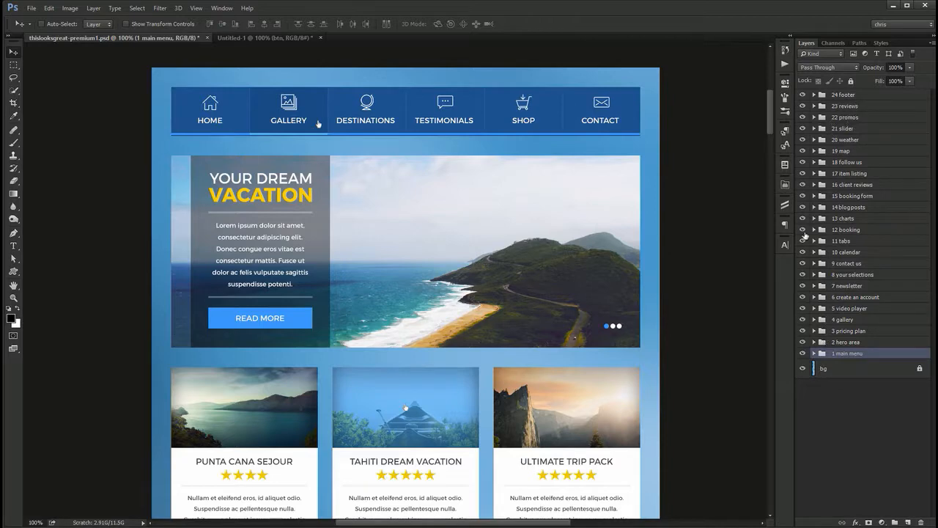
Filter the layers by name using the term "img"
{"action": "left_click", "coordinate": [821, 54]}
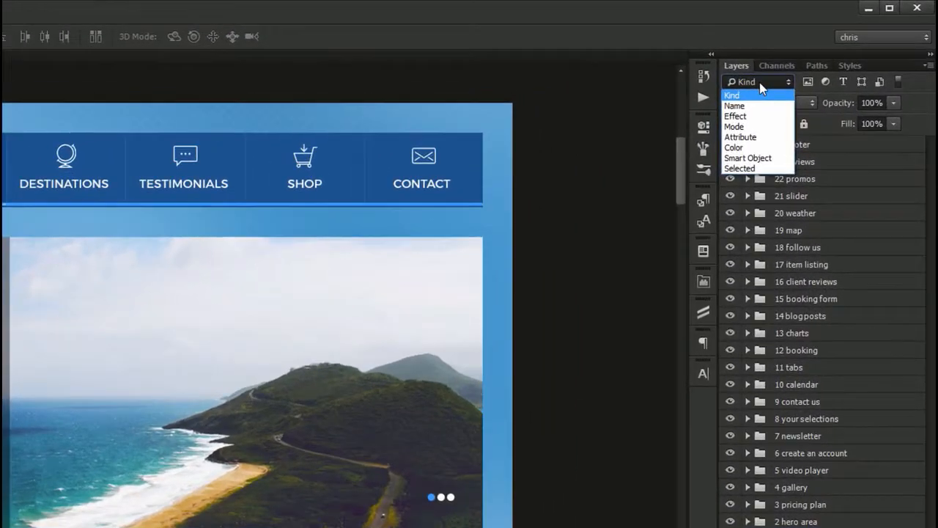
{"action": "left_click", "coordinate": [832, 61]}
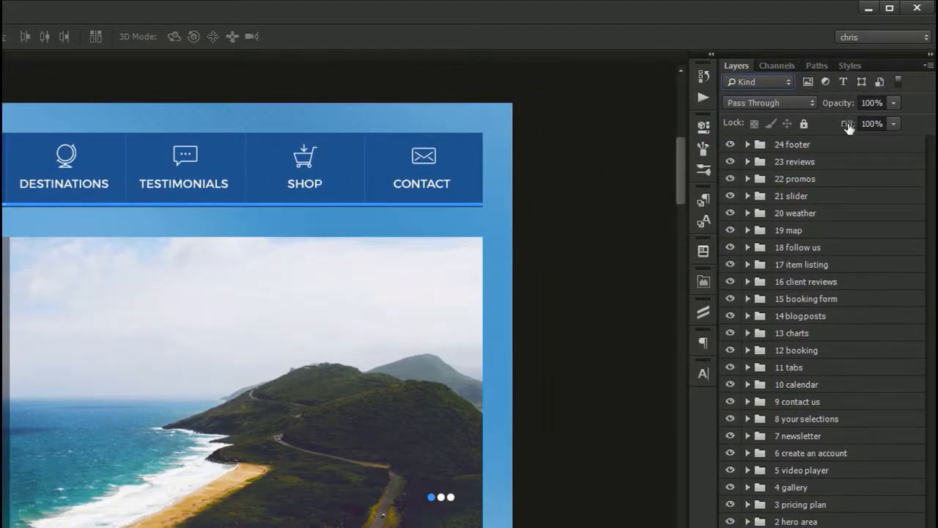
{"action": "left_click", "coordinate": [759, 84]}
{"action": "left_click", "coordinate": [752, 102]}
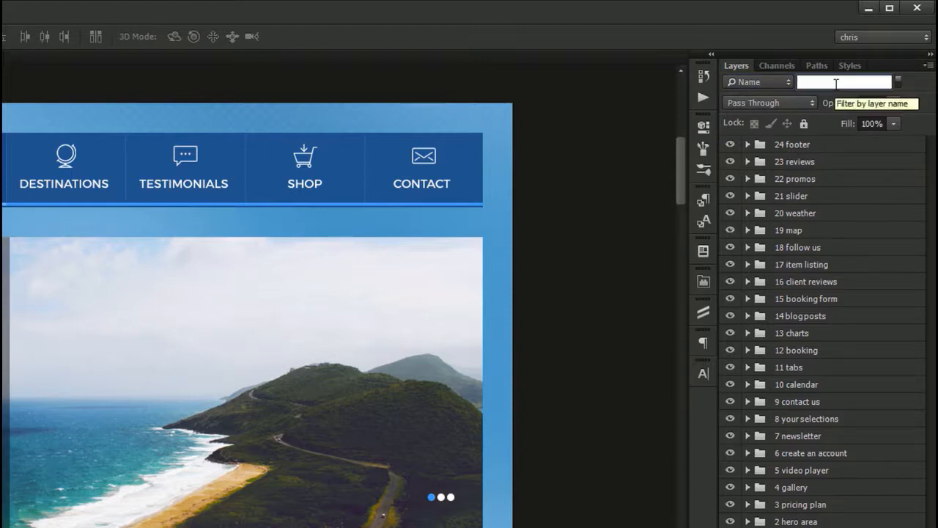
{"action": "type", "text": "l"}
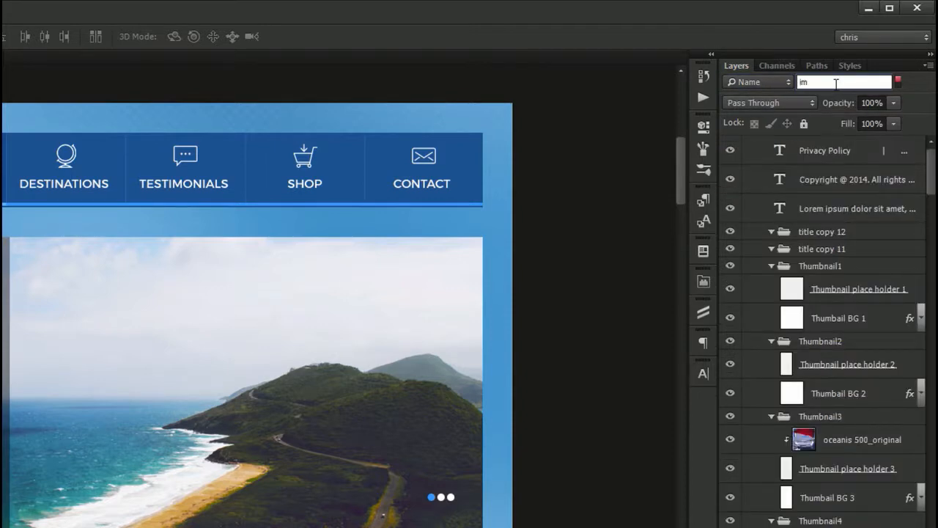
{"action": "type", "text": "mg"}
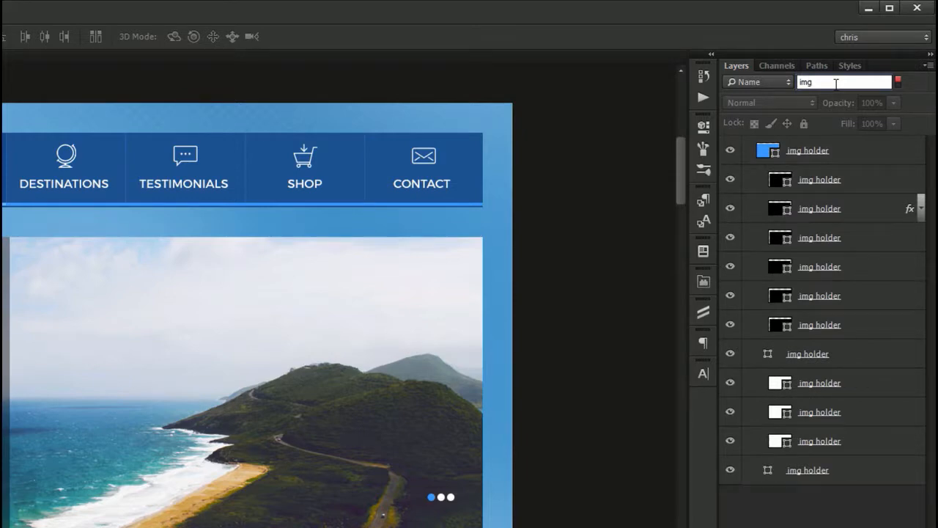
Clear the "img" layer name filter, reapply it, and clear it again
{"action": "key", "text": "BackSpace"}
{"action": "key", "text": "BackSpace"}
{"action": "key", "text": "BackSpace"}
{"action": "type", "text": "img"}
{"action": "key", "text": "BackSpace"}
{"action": "key", "text": "BackSpace"}
{"action": "key", "text": "BackSpace"}
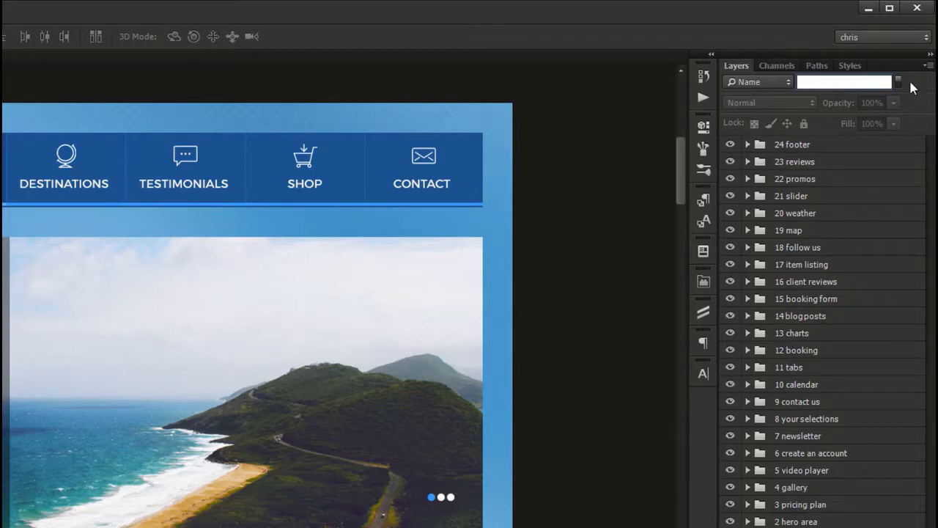
Switch the layer filter to Kind and try the smart object, shape and type layer filters in turn, turning each off again
{"action": "left_click", "coordinate": [775, 83]}
{"action": "left_click", "coordinate": [757, 93]}
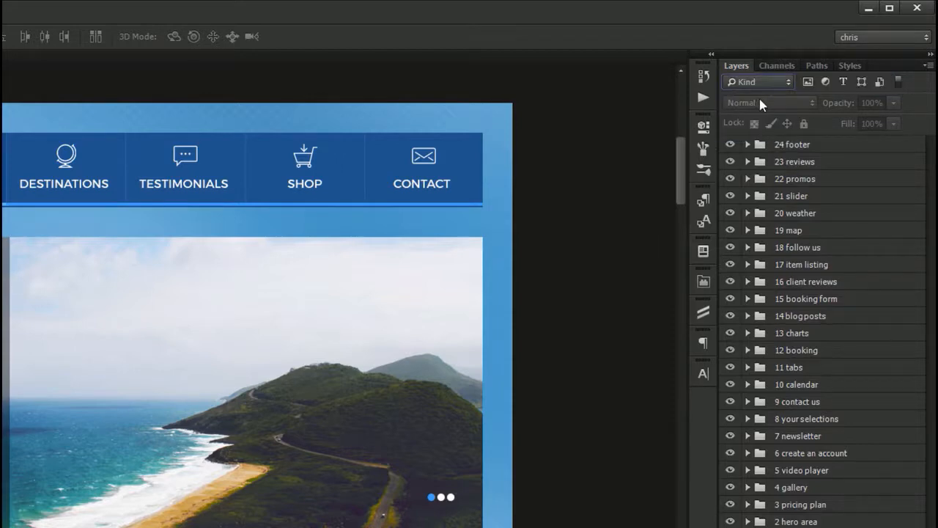
{"action": "left_click", "coordinate": [879, 83]}
{"action": "scroll", "coordinate": [853, 413], "scroll_direction": "down", "scroll_amount": 5}
{"action": "left_click", "coordinate": [879, 82]}
{"action": "left_click", "coordinate": [863, 83]}
{"action": "left_click", "coordinate": [863, 83]}
{"action": "left_click", "coordinate": [845, 82]}
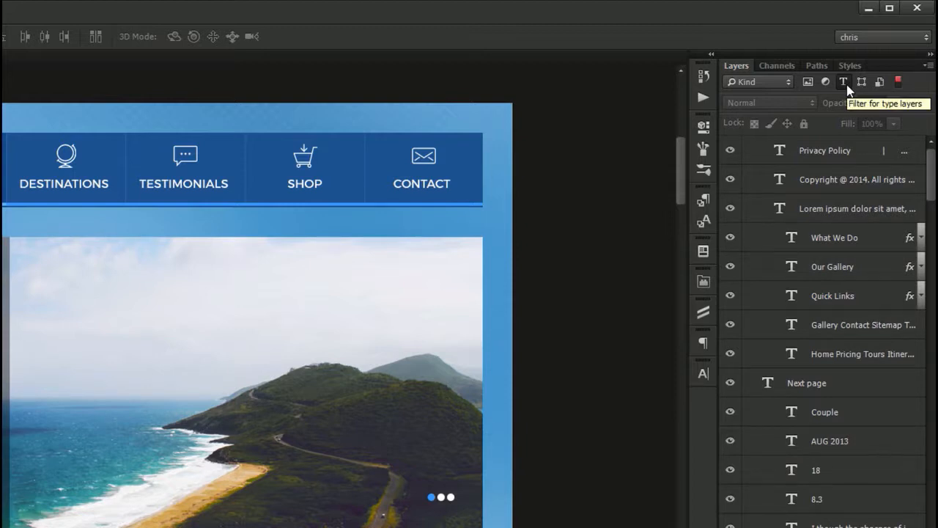
{"action": "left_click", "coordinate": [845, 82]}
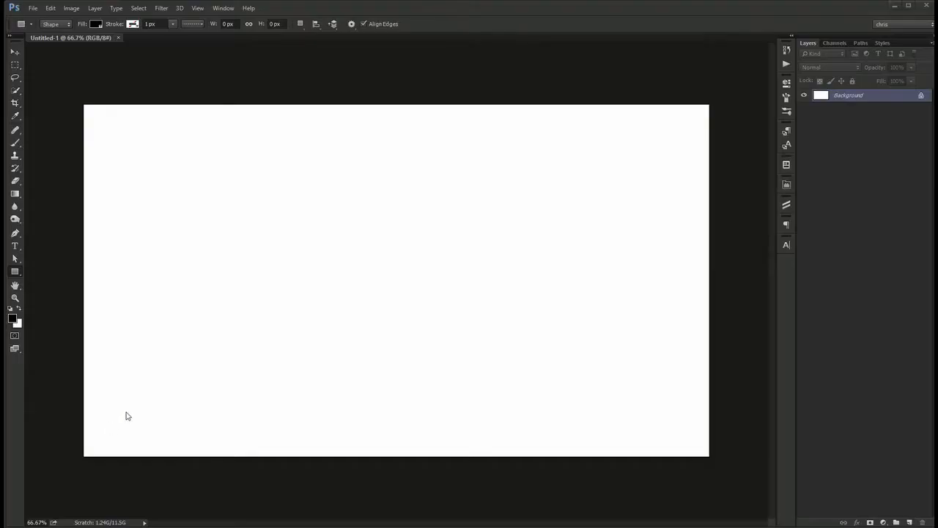
Draw a black square about 335 px wide in the canvas's upper-left area and duplicate it to the lower right
{"action": "key", "text": "v"}
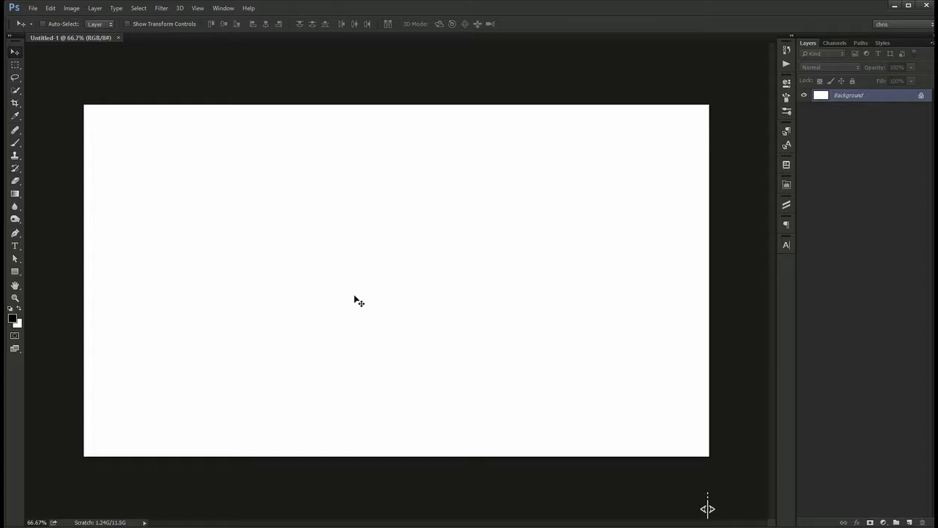
{"action": "key", "text": "u"}
{"action": "left_click_drag", "start_coordinate": [186, 182], "coordinate": [296, 292]}
{"action": "key", "text": "v"}
{"action": "left_click_drag", "start_coordinate": [216, 233], "coordinate": [366, 288]}
Set the duplicated square's fill colour to ff0000
{"action": "left_click", "coordinate": [787, 84]}
{"action": "double_click", "coordinate": [820, 99]}
{"action": "type", "text": "ff0000"}
{"action": "key", "text": "Return"}
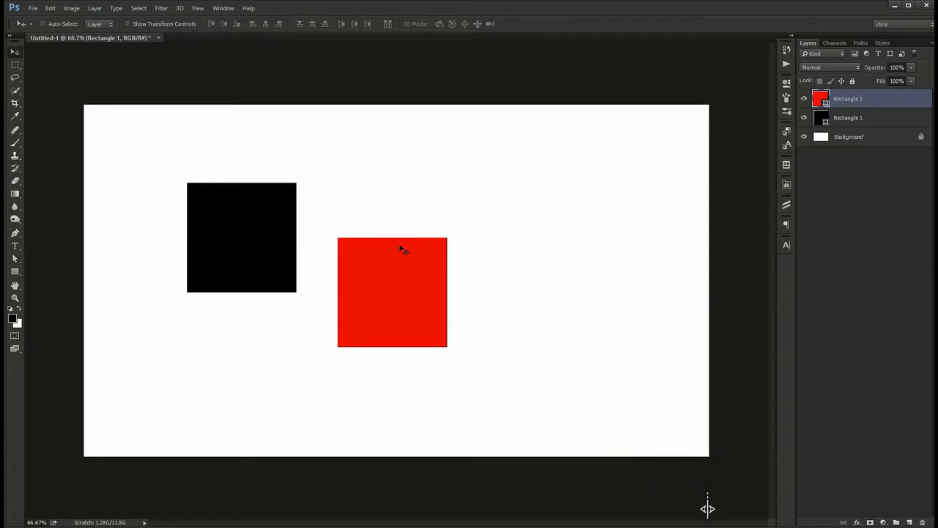
Reposition the red square near the canvas centre with smart guide alignment, and look up the Smart Guides display option
{"action": "mouse_move", "coordinate": [364, 268]}
{"action": "left_mouse_down"}
{"action": "mouse_move", "coordinate": [361, 223]}
{"action": "mouse_move", "coordinate": [364, 256]}
{"action": "left_mouse_up"}
{"action": "left_click", "coordinate": [200, 8]}
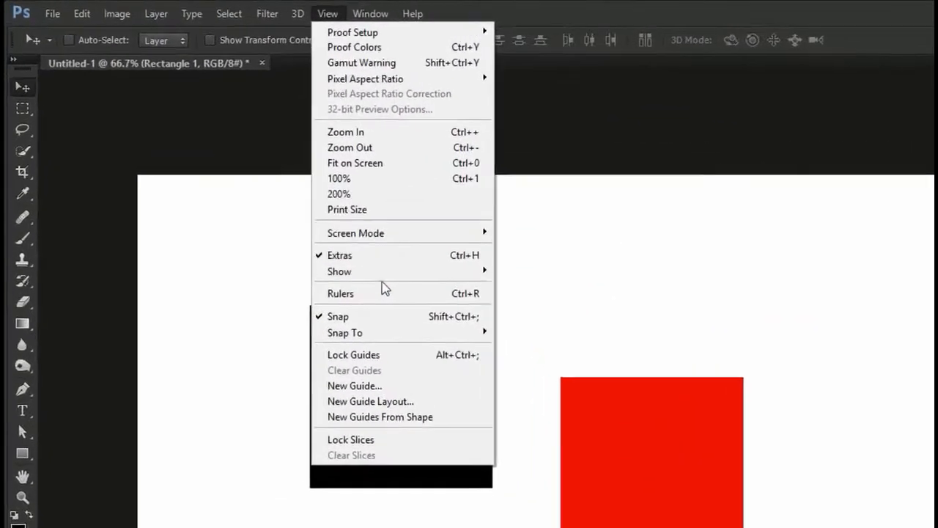
{"action": "mouse_move", "coordinate": [227, 162]}
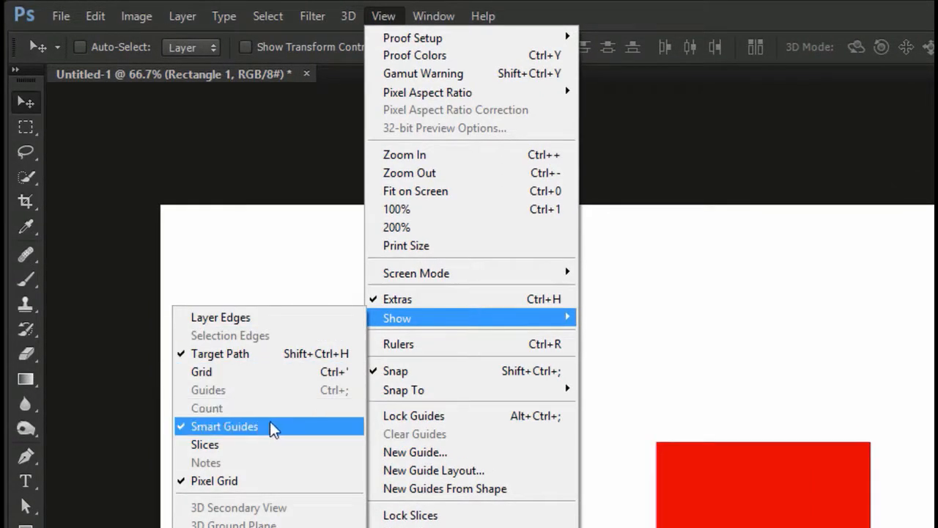
{"action": "left_click", "coordinate": [816, 451]}
{"action": "left_click_drag", "start_coordinate": [737, 524], "coordinate": [746, 527]}
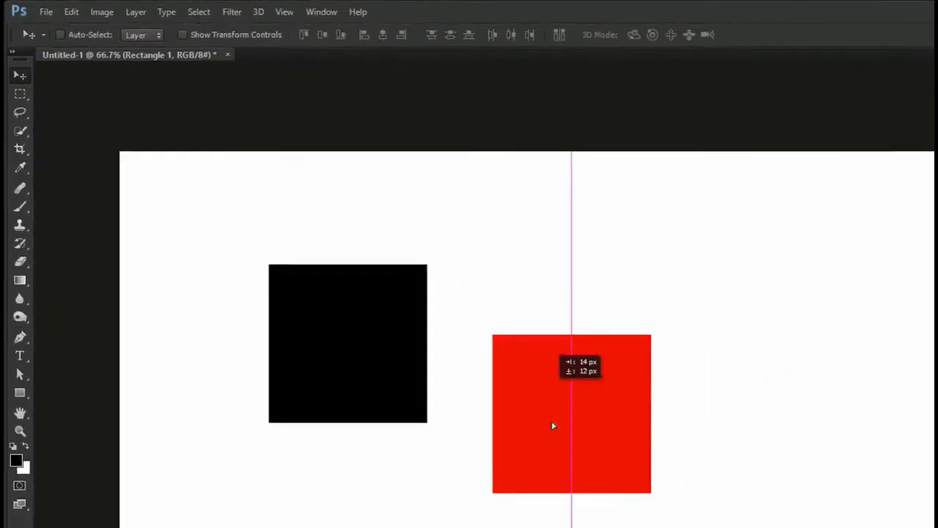
{"action": "left_click_drag", "start_coordinate": [553, 425], "coordinate": [557, 401]}
{"action": "left_click_drag", "start_coordinate": [386, 278], "coordinate": [385, 237]}
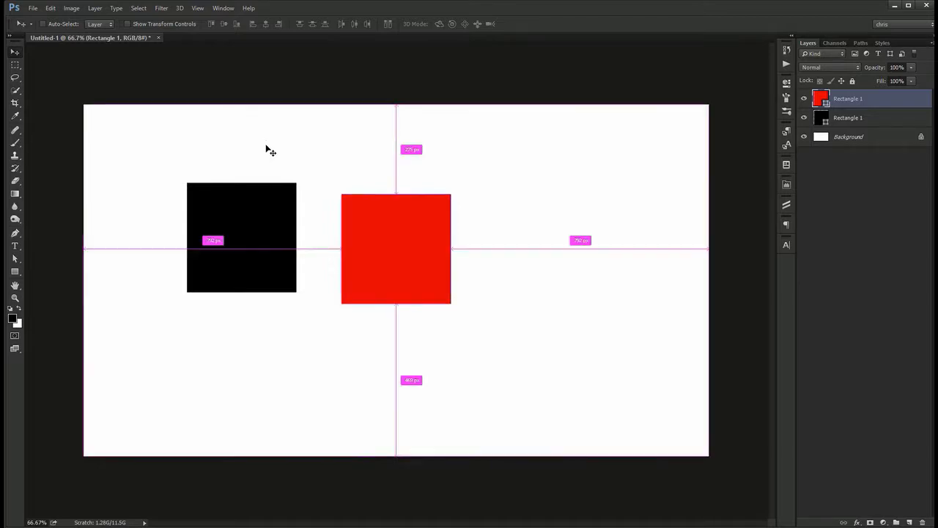
Show the rulers and place a vertical and a horizontal guide through the centre of the red square
{"action": "key", "text": "ctrl+r"}
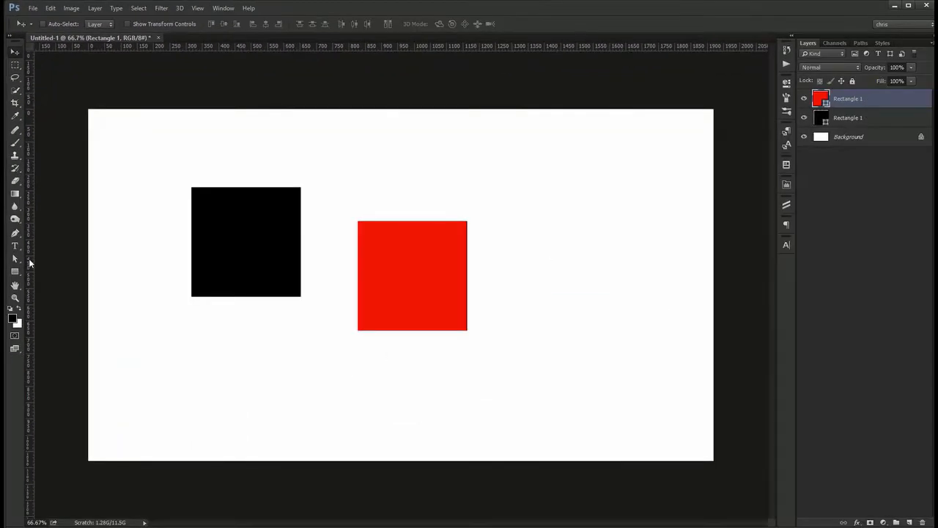
{"action": "left_click_drag", "start_coordinate": [28, 259], "coordinate": [358, 265]}
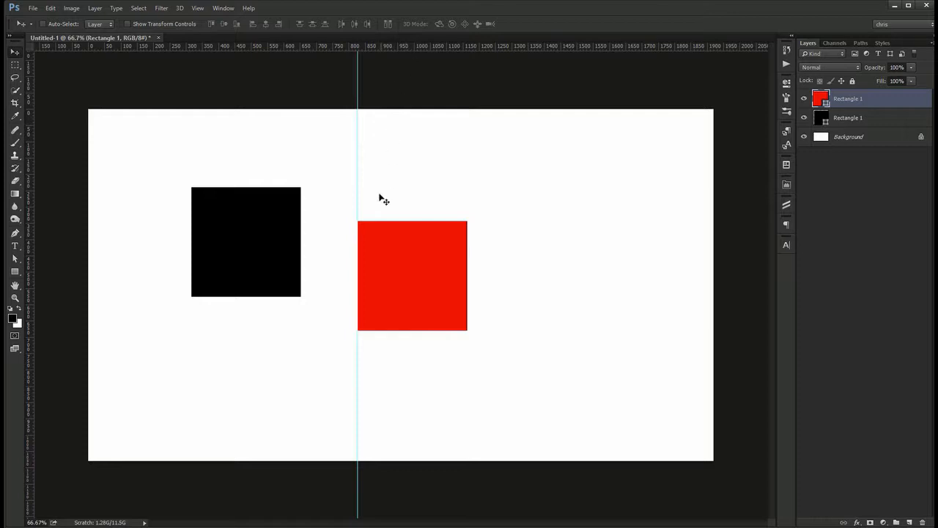
{"action": "left_click_drag", "start_coordinate": [358, 245], "coordinate": [412, 257]}
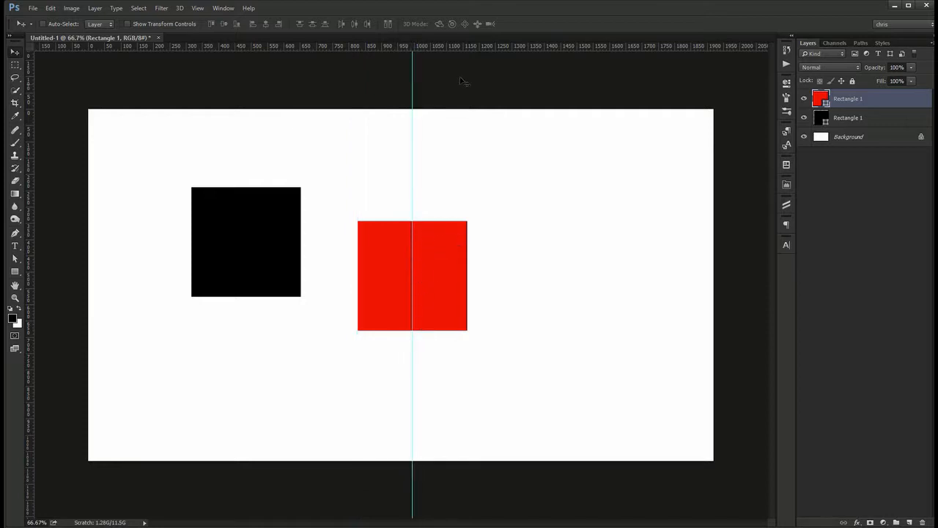
{"action": "left_click_drag", "start_coordinate": [473, 53], "coordinate": [493, 276]}
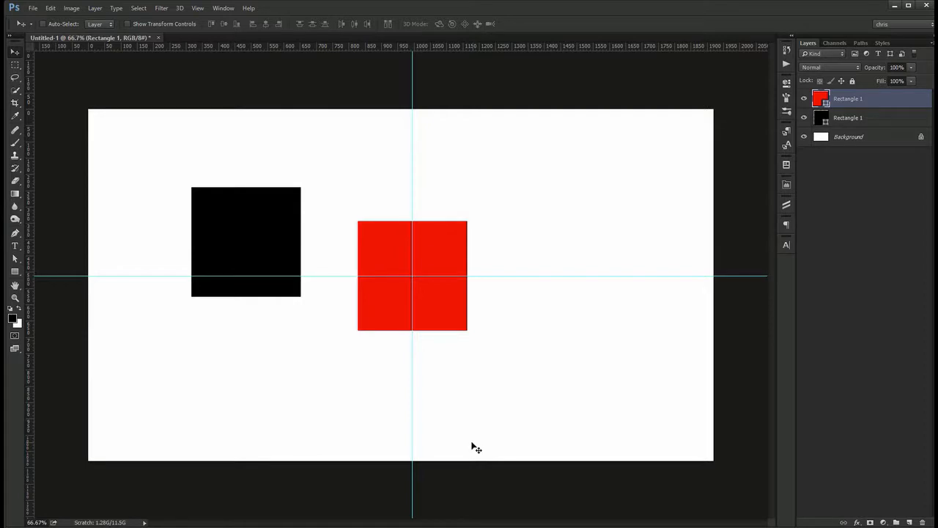
Create a new vertical guide at position 500 px
{"action": "left_click", "coordinate": [197, 8]}
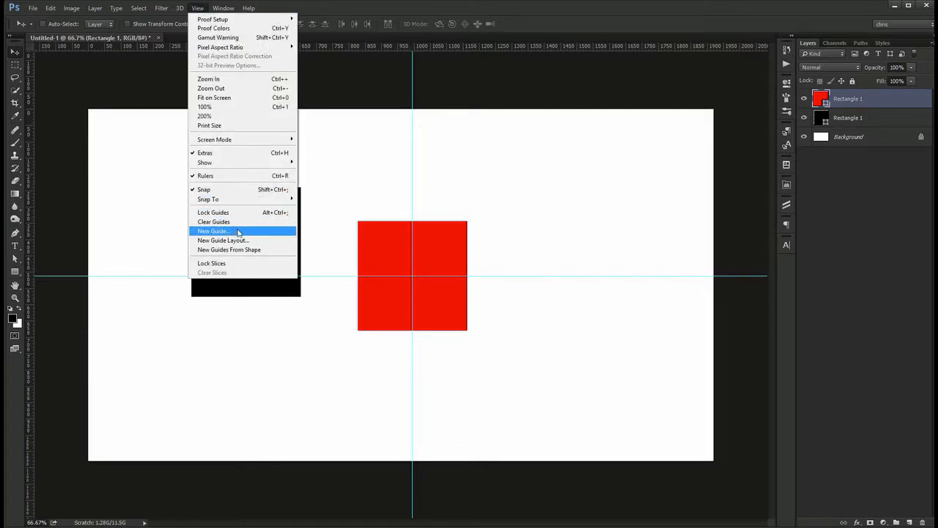
{"action": "left_click", "coordinate": [261, 231]}
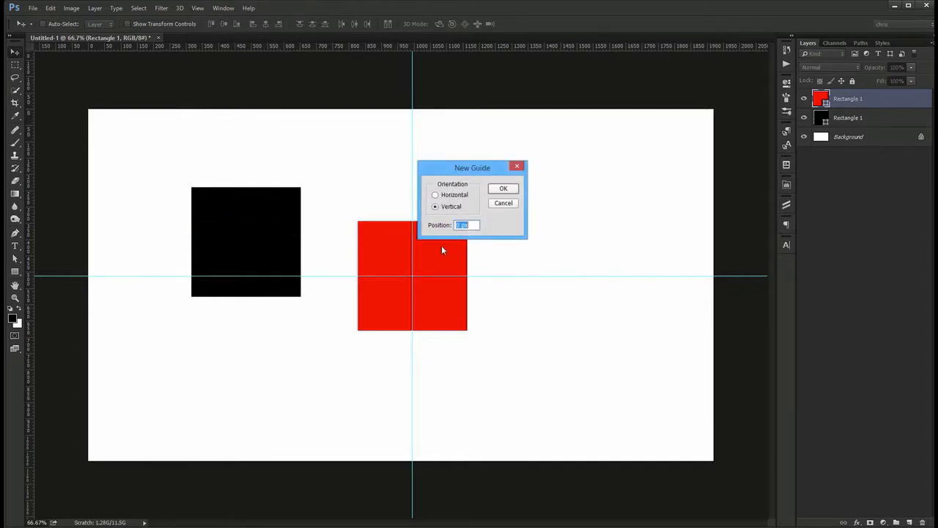
{"action": "type", "text": "500"}
{"action": "key", "text": "Return"}
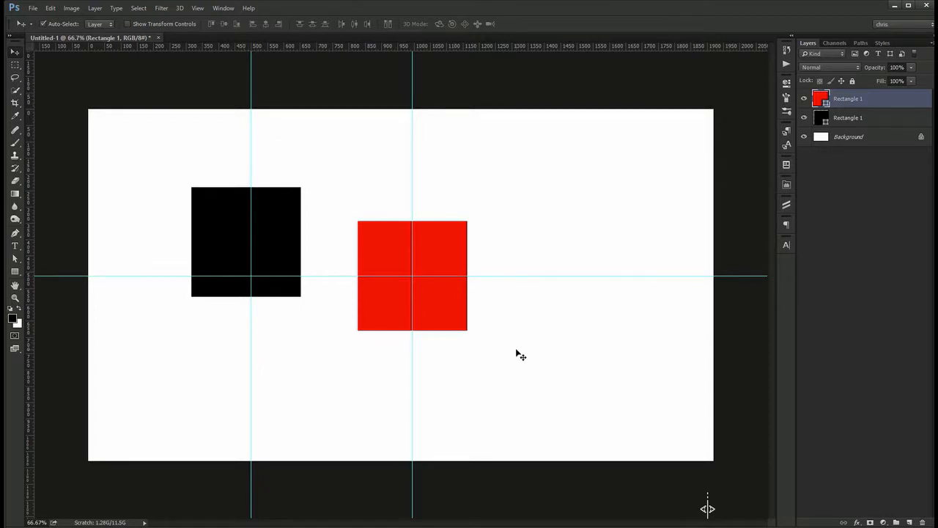
Hide and redisplay the guides, and look up the Guides display option
{"action": "key", "text": "ctrl+semicolon"}
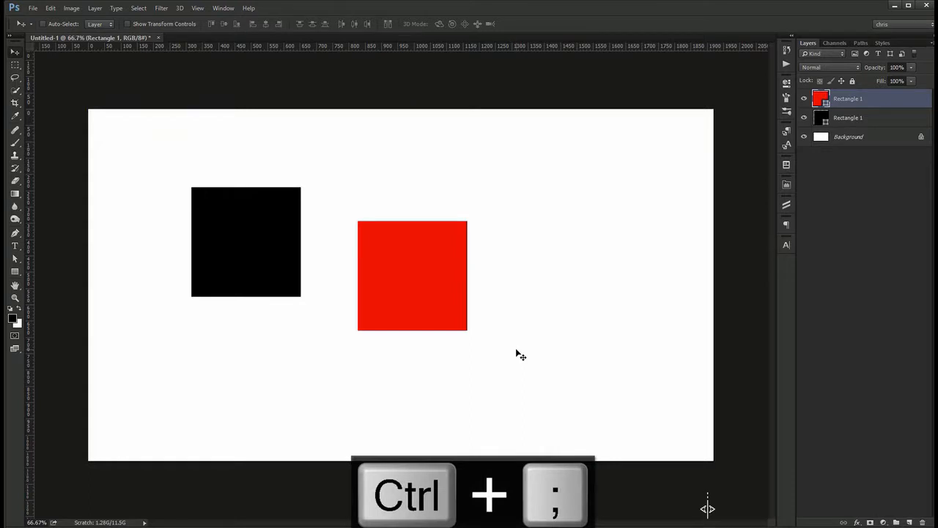
{"action": "key", "text": "ctrl+semicolon"}
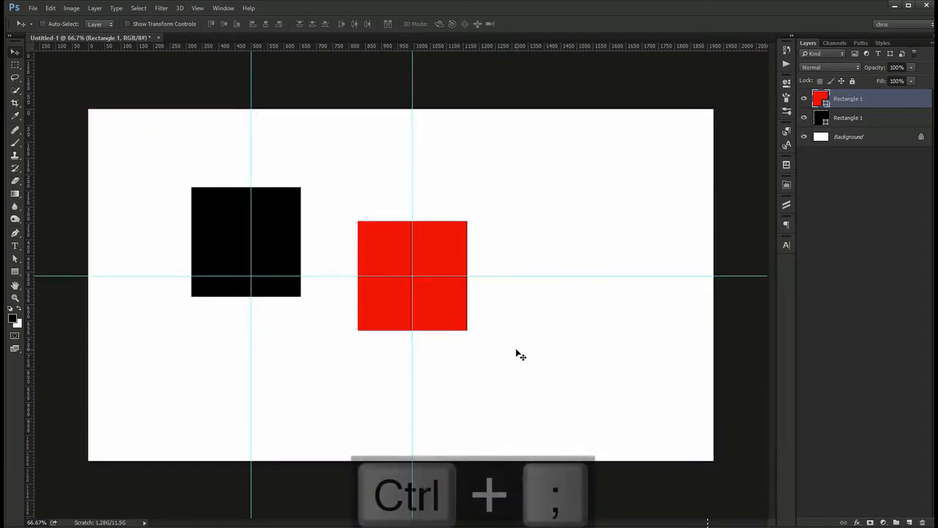
{"action": "left_click", "coordinate": [197, 8]}
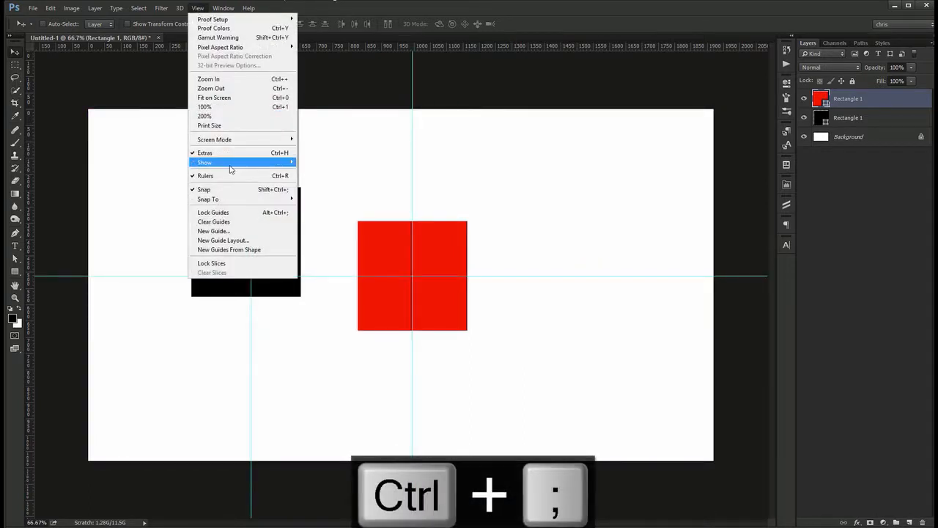
{"action": "mouse_move", "coordinate": [229, 168]}
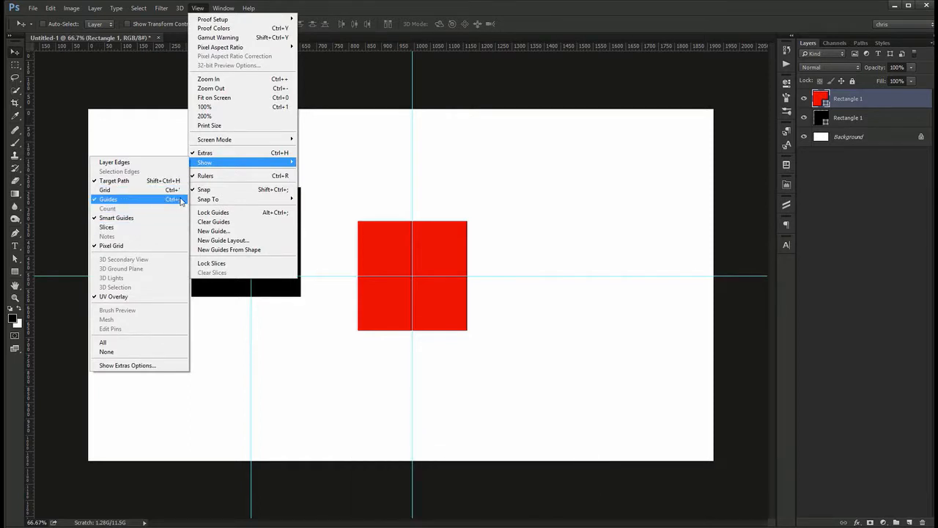
{"action": "left_click", "coordinate": [513, 188]}
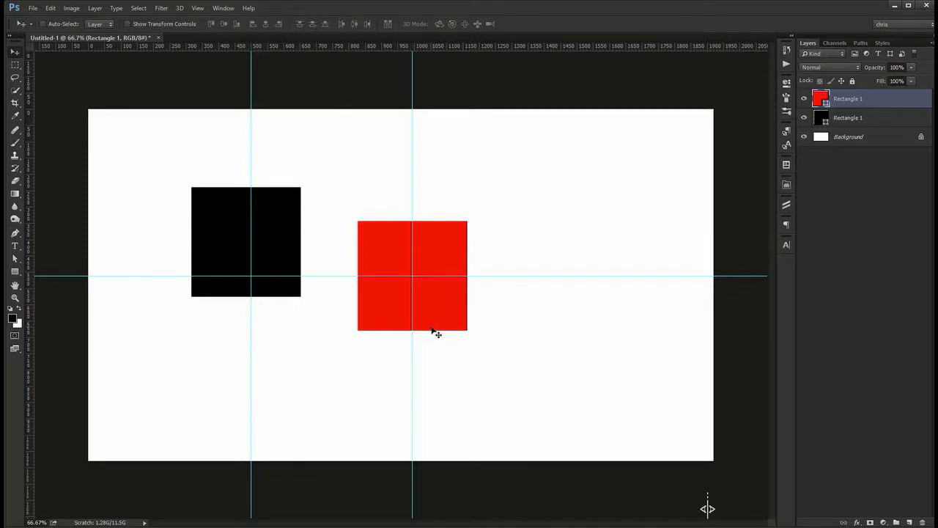
Move the black square up and to the left, and create new guides from its shape
{"action": "left_click_drag", "start_coordinate": [289, 244], "coordinate": [221, 203]}
{"action": "left_click", "coordinate": [196, 9]}
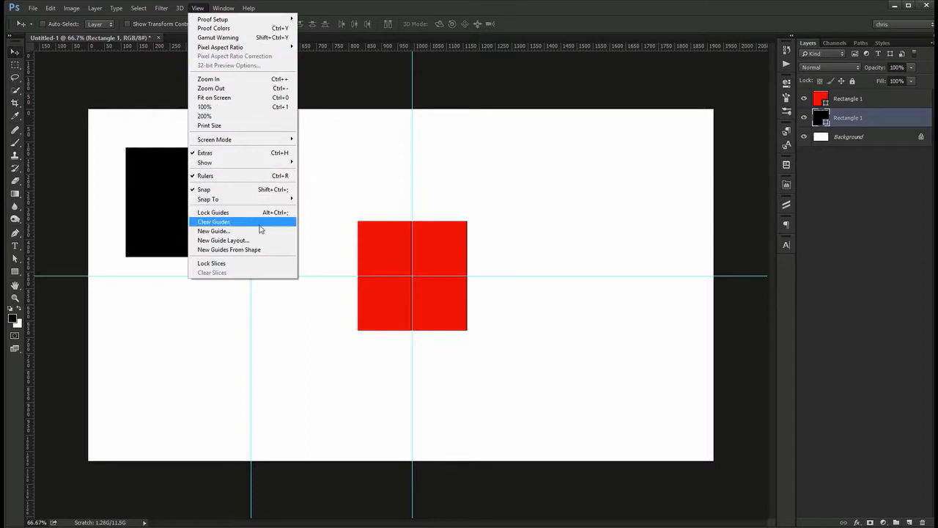
{"action": "left_click", "coordinate": [264, 250]}
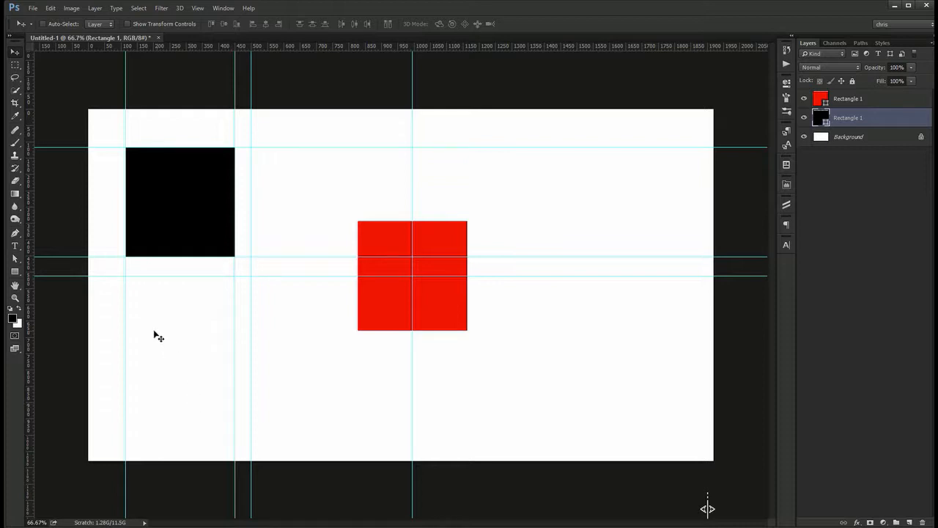
Shift the guide at the black square's left edge to the right into the square, and lock the guides
{"action": "left_click_drag", "start_coordinate": [125, 333], "coordinate": [232, 326]}
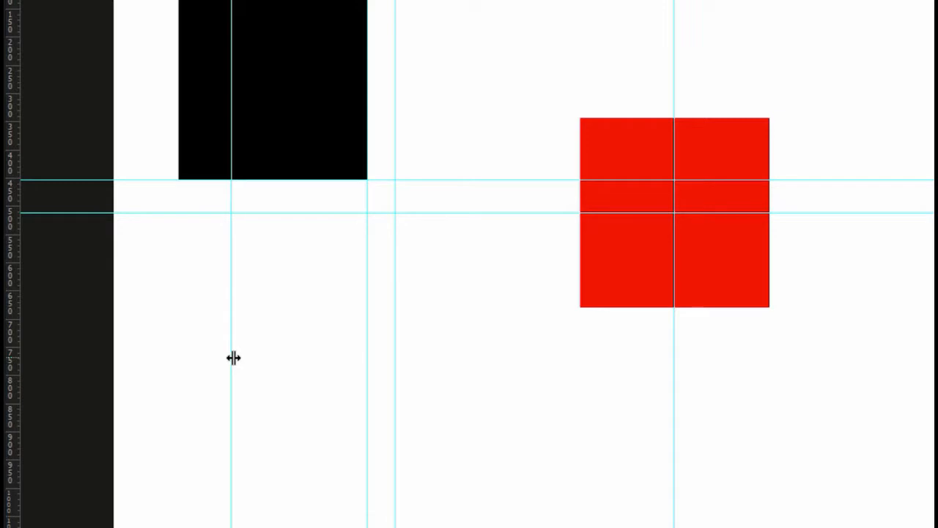
{"action": "key", "text": "ctrl+alt+semicolon"}
{"action": "key", "text": "ctrl"}
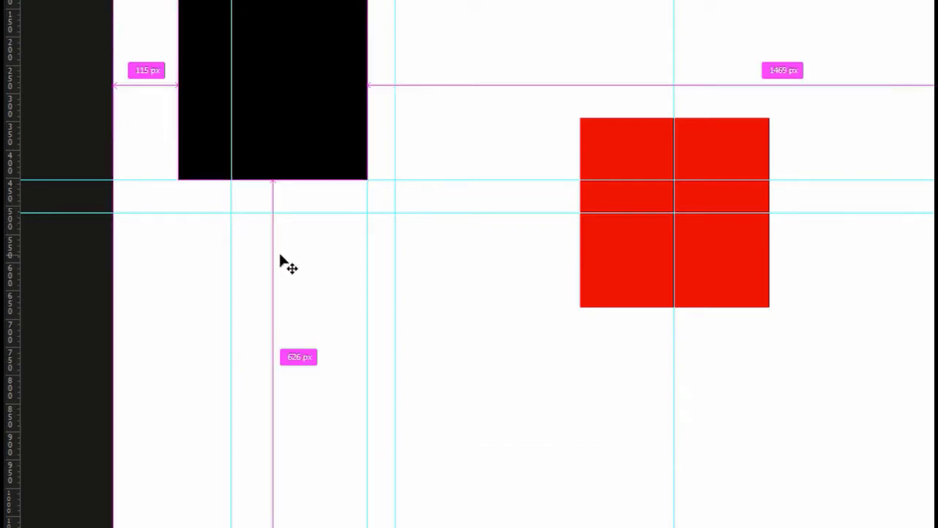
Hide and redisplay the guides, and unlock them
{"action": "key", "text": "ctrl+semicolon"}
{"action": "key", "text": "ctrl+semicolon"}
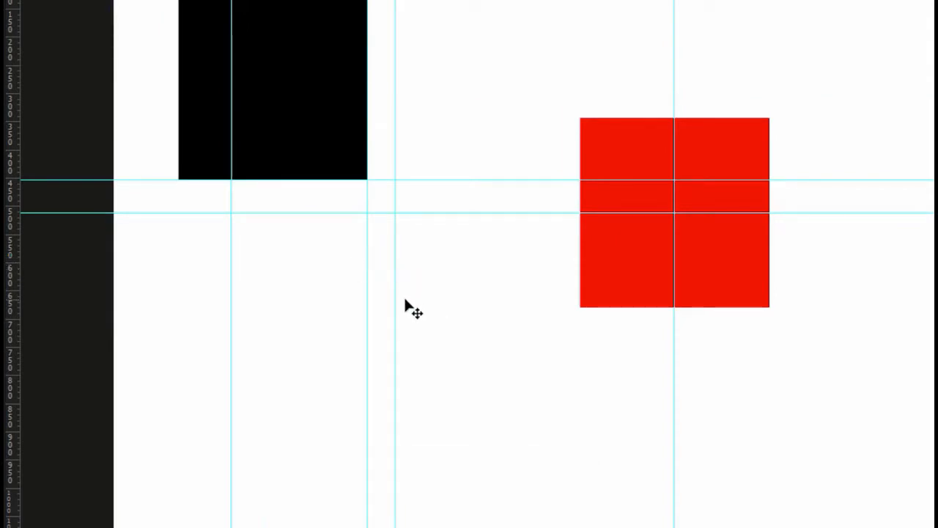
{"action": "key", "text": "ctrl+alt+semicolon"}
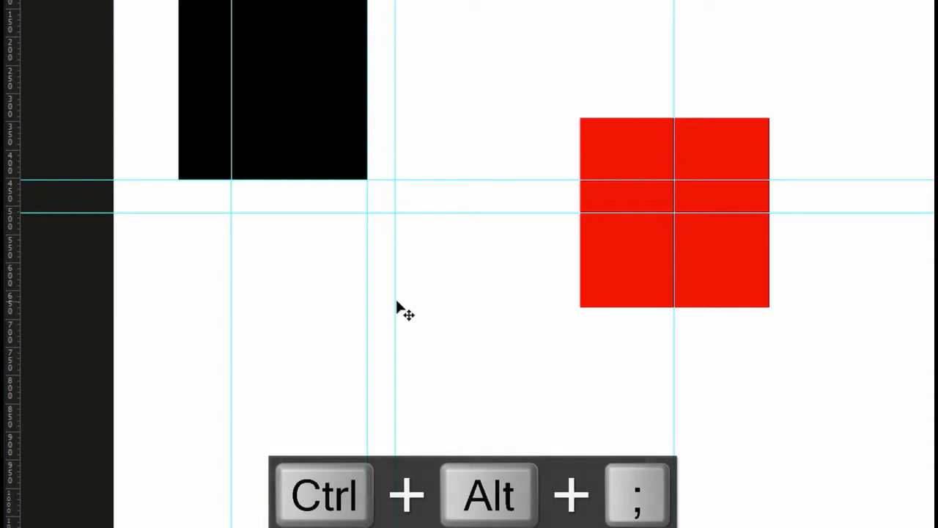
Remove the vertical guides around the black square by returning them to the ruler
{"action": "left_click_drag", "start_coordinate": [12, 264], "coordinate": [13, 264]}
{"action": "left_click_drag", "start_coordinate": [233, 337], "coordinate": [12, 315]}
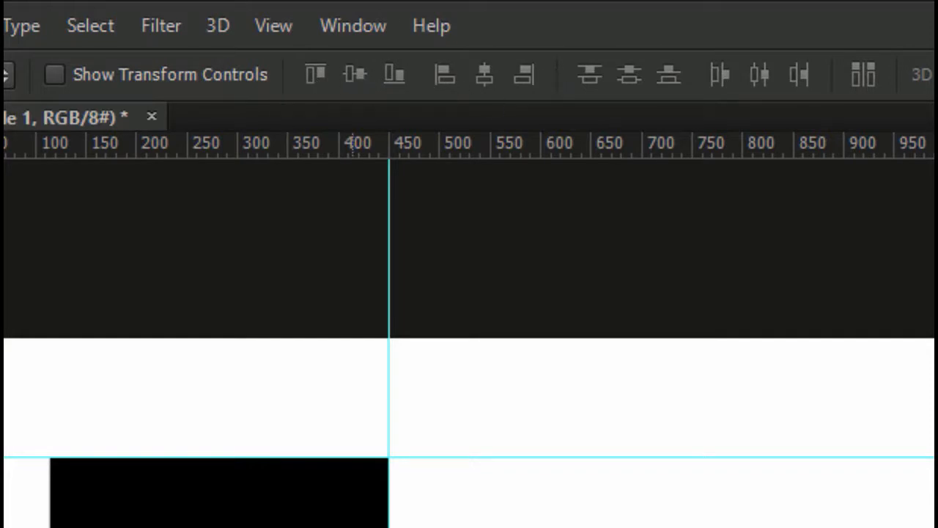
{"action": "key", "text": "ctrl+z"}
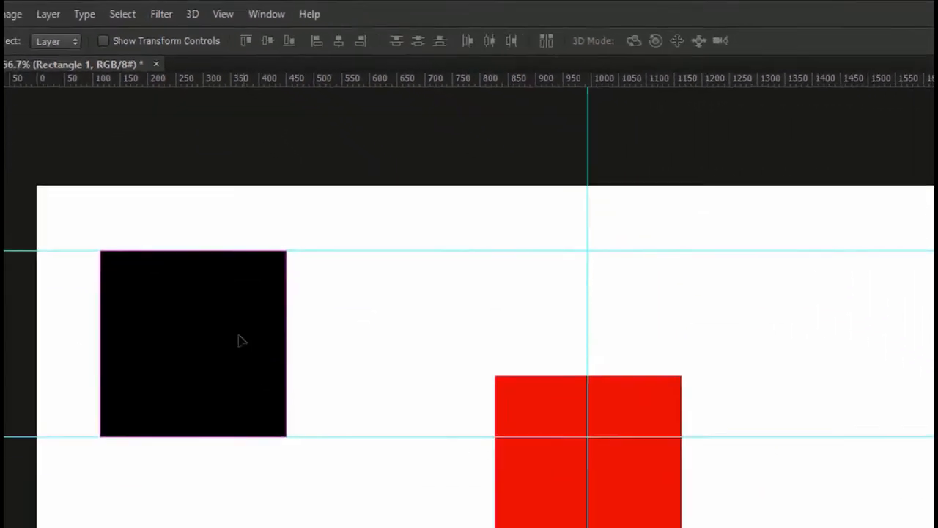
Move the black square to the right and down, and remove the horizontal guide crossing both squares
{"action": "left_click_drag", "start_coordinate": [241, 338], "coordinate": [236, 221]}
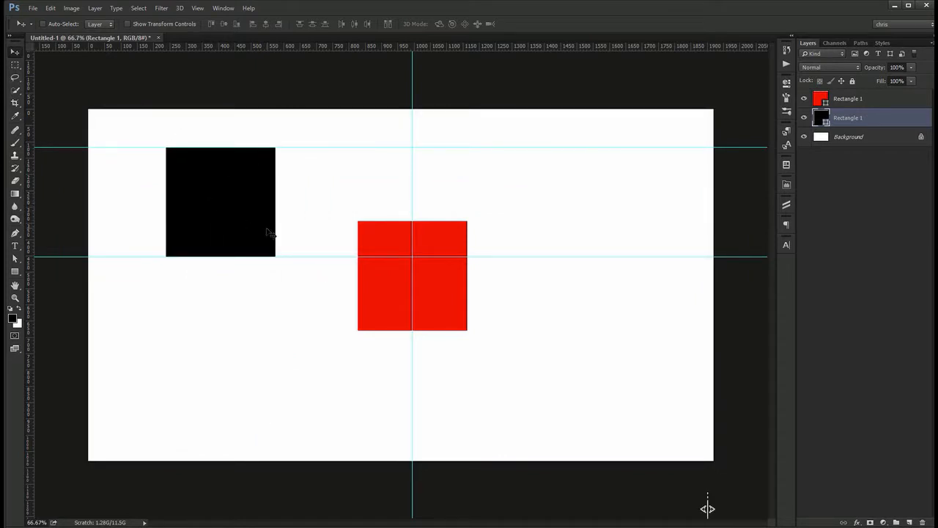
{"action": "left_click_drag", "start_coordinate": [262, 214], "coordinate": [264, 249]}
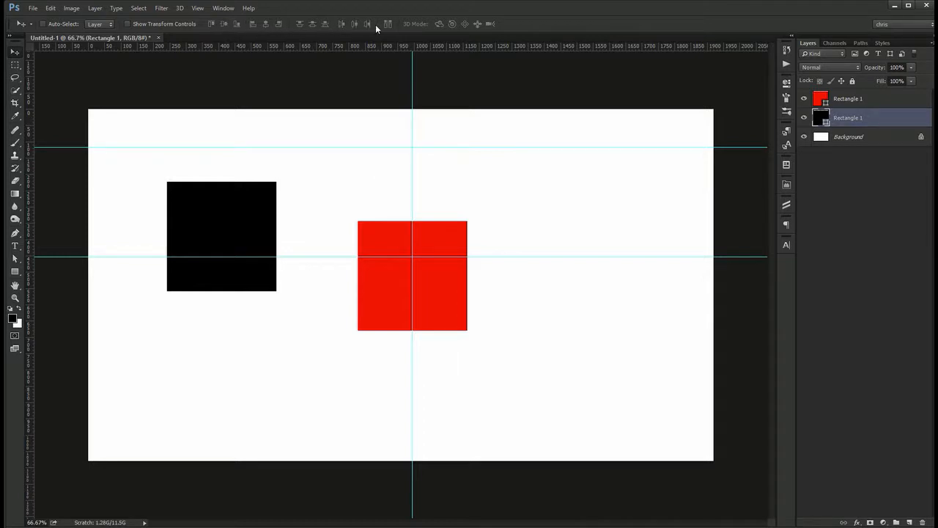
{"action": "left_click_drag", "start_coordinate": [310, 257], "coordinate": [369, 91]}
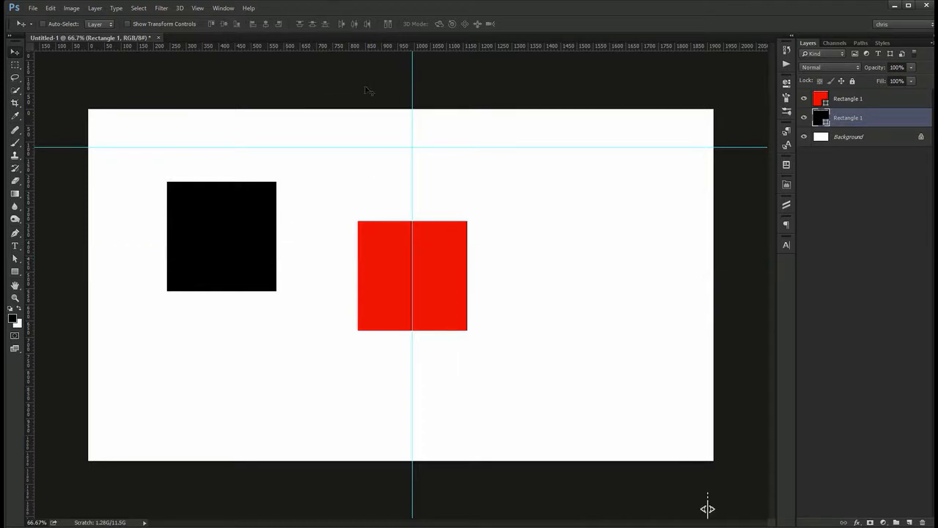
Select the whole canvas, hide the guides, and align the black square to the canvas's left edge, right edge, and left edge again
{"action": "key", "text": "ctrl+a"}
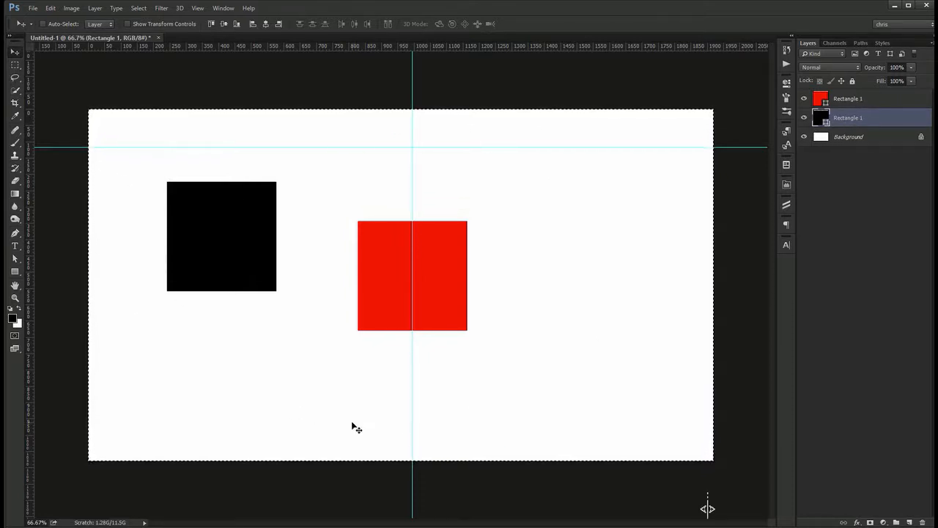
{"action": "key", "text": "ctrl+semicolon"}
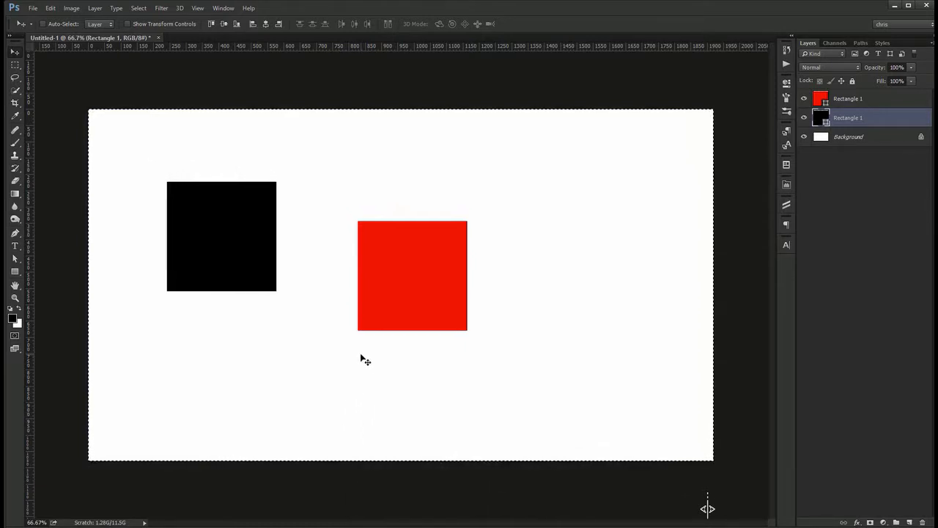
{"action": "left_click", "coordinate": [253, 23]}
{"action": "left_click", "coordinate": [278, 24]}
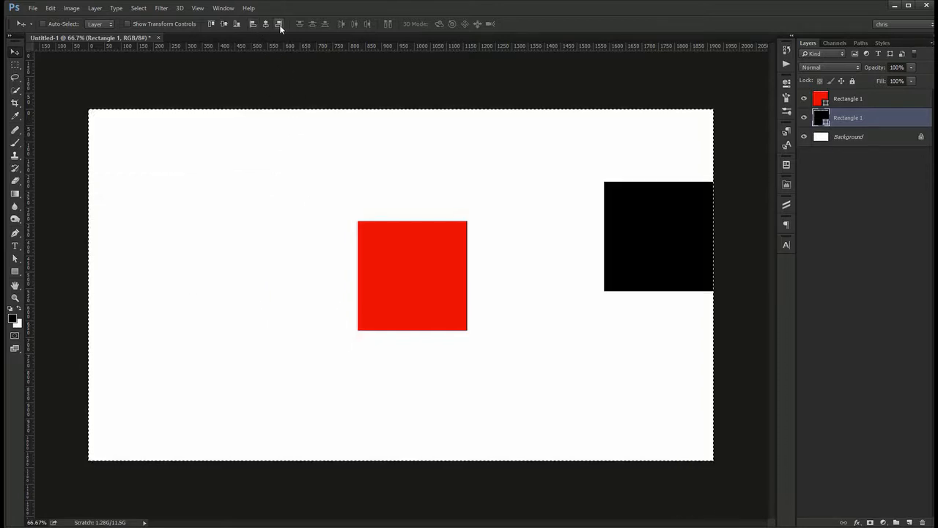
{"action": "left_click", "coordinate": [253, 24]}
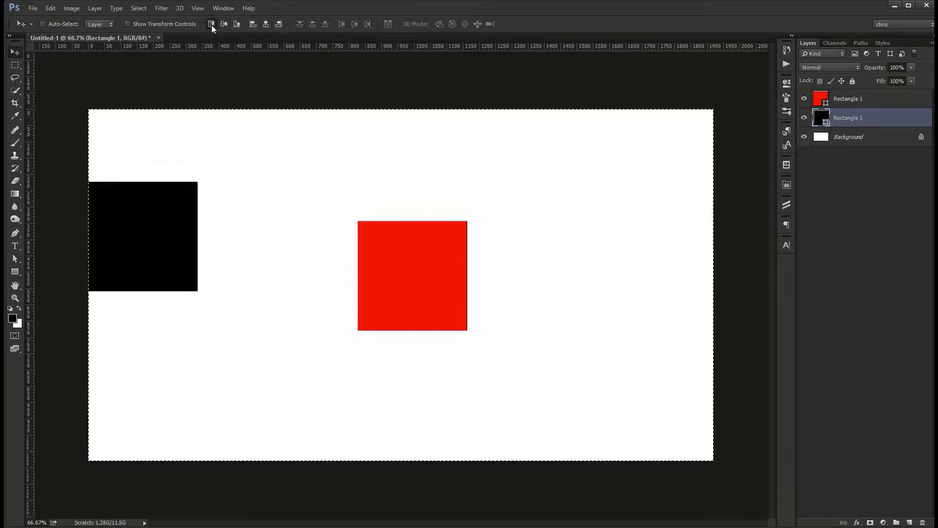
Align the black square to the canvas's top and bottom edges, and center it vertically and horizontally
{"action": "left_click", "coordinate": [211, 25]}
{"action": "left_click", "coordinate": [235, 24]}
{"action": "left_click", "coordinate": [222, 23]}
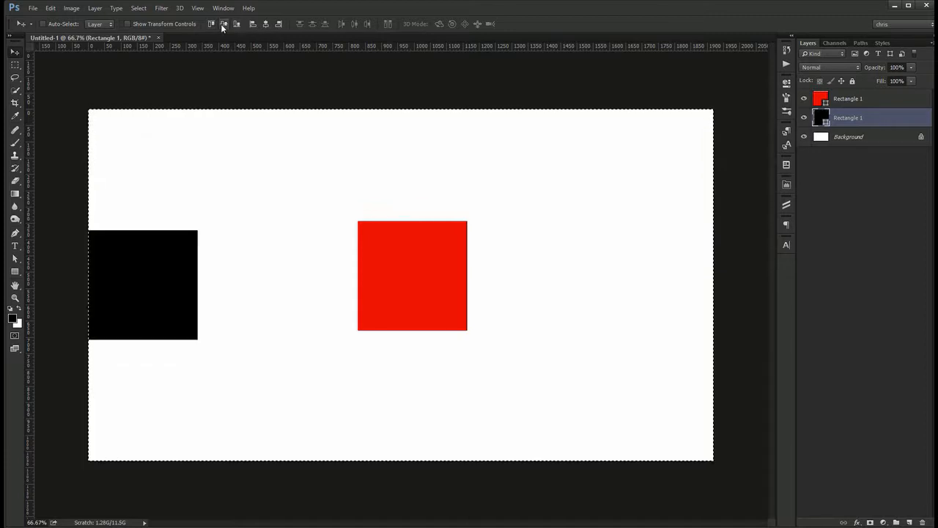
{"action": "left_click", "coordinate": [266, 23]}
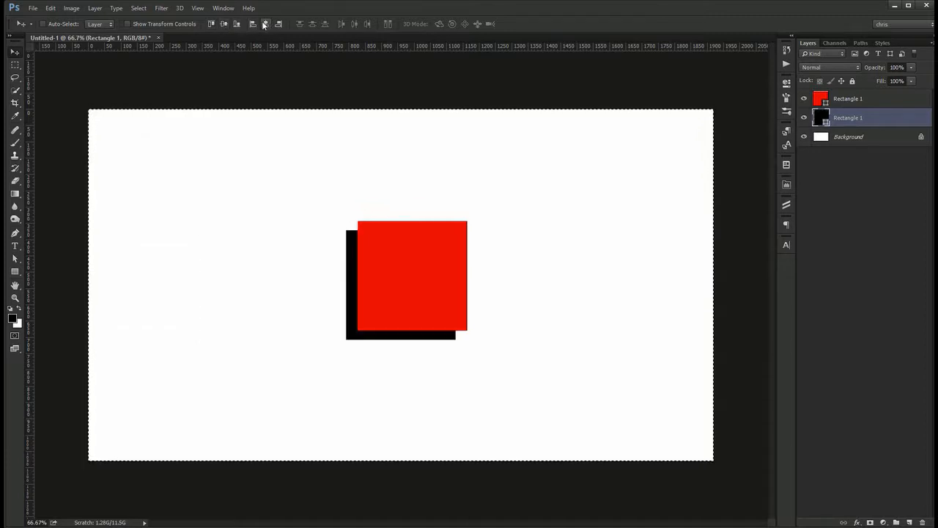
Realign the black square to the canvas's top and vertical center, hide the red square, and align the black one to the bottom edge
{"action": "left_click", "coordinate": [211, 25]}
{"action": "left_click", "coordinate": [222, 23]}
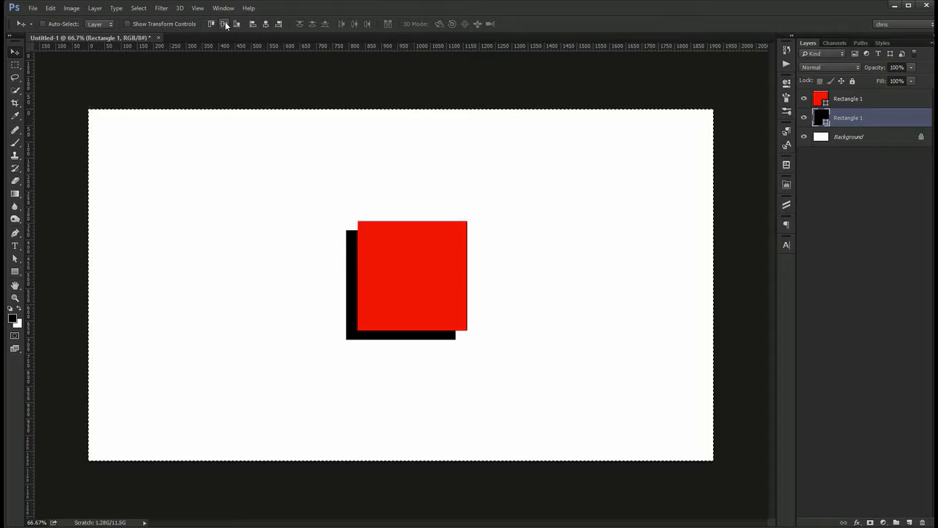
{"action": "left_click", "coordinate": [804, 98]}
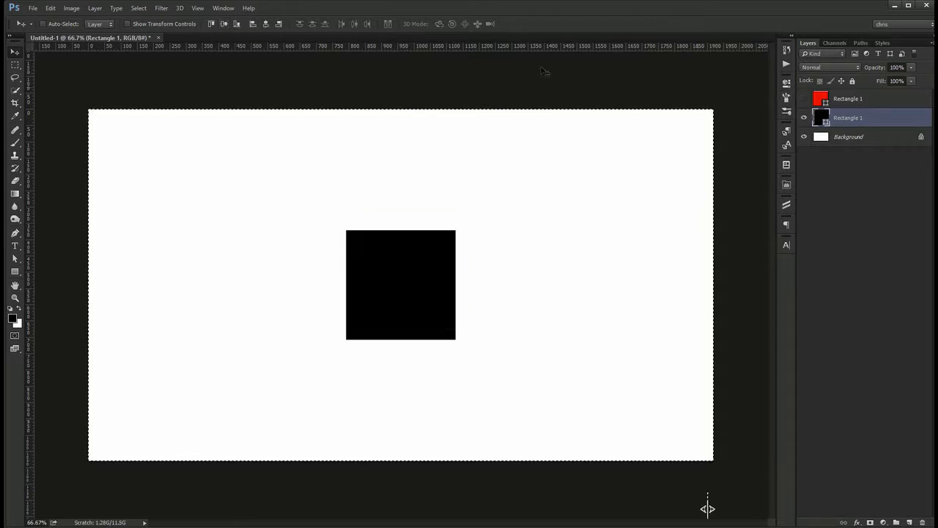
{"action": "left_click", "coordinate": [237, 23]}
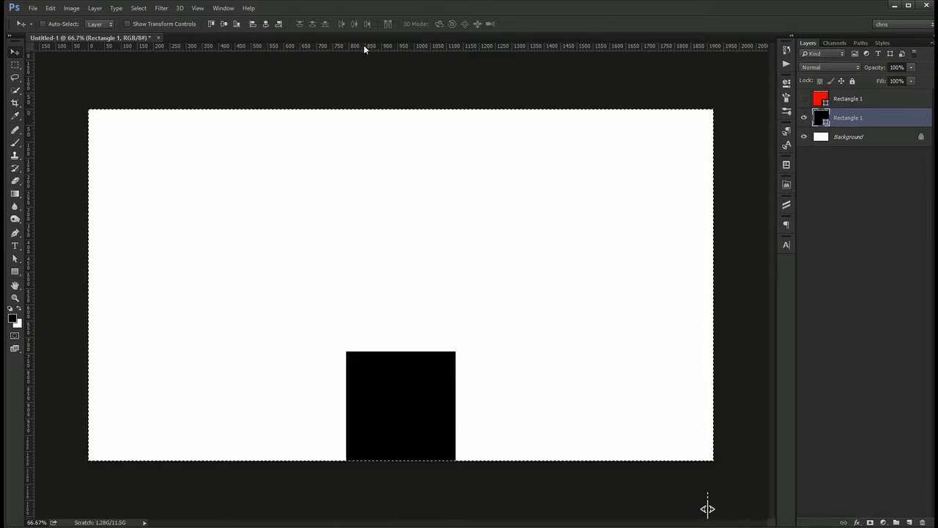
Clear the canvas selection, redisplay the red square, and align the top edges of the red and black squares
{"action": "key", "text": "ctrl+d"}
{"action": "left_click", "coordinate": [804, 98]}
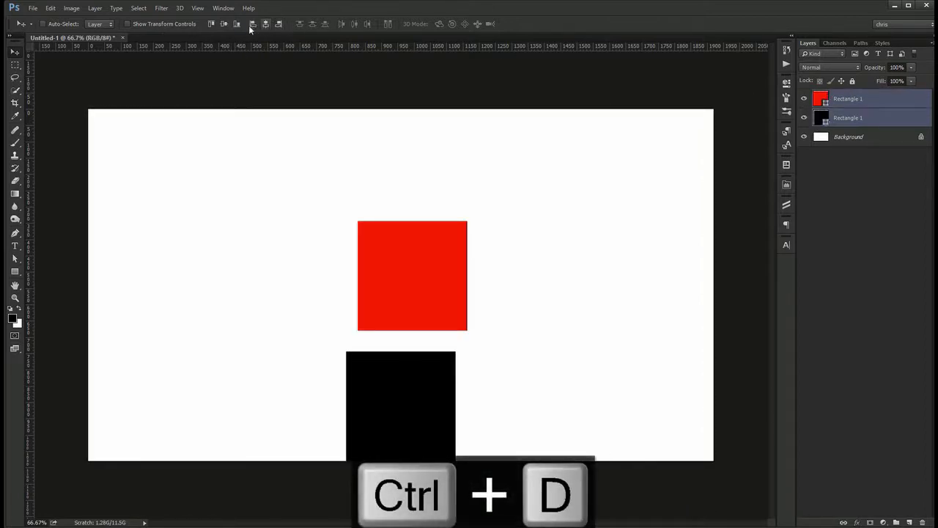
{"action": "left_click", "coordinate": [210, 25]}
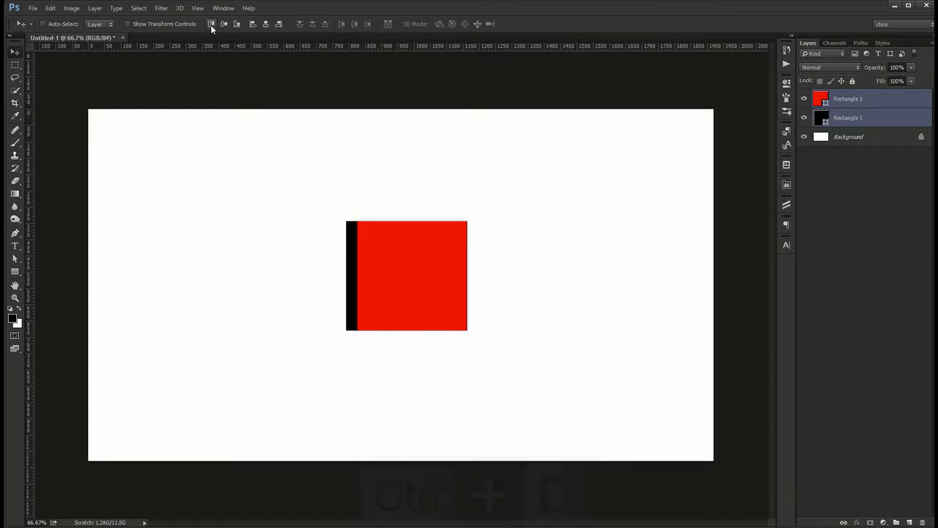
Undo the top-edge alignment of the two squares, redo it, and undo it again
{"action": "key", "text": "ctrl+z"}
{"action": "key", "text": "ctrl+z"}
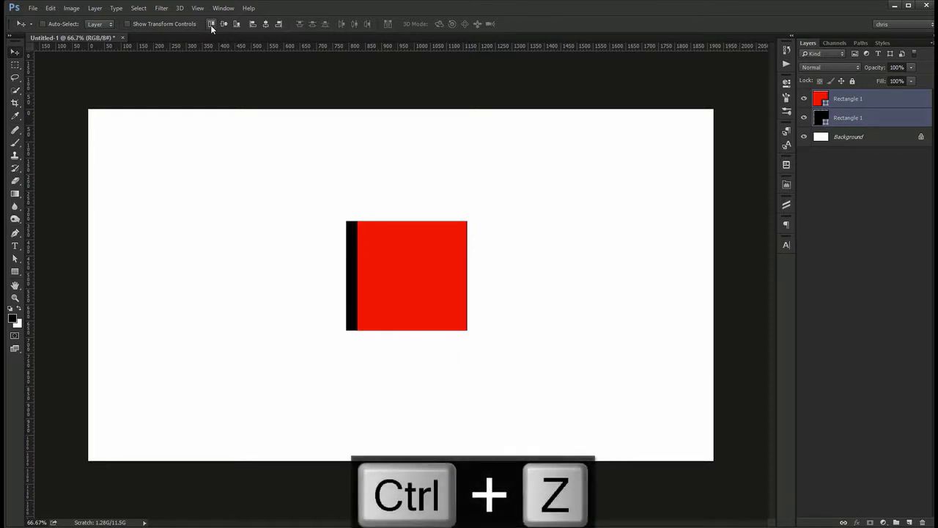
{"action": "key", "text": "ctrl+z"}
Move the red square up and to the right, and align the top edges of both squares
{"action": "left_click_drag", "start_coordinate": [450, 272], "coordinate": [542, 231]}
{"action": "left_click", "coordinate": [409, 408], "text": "shift"}
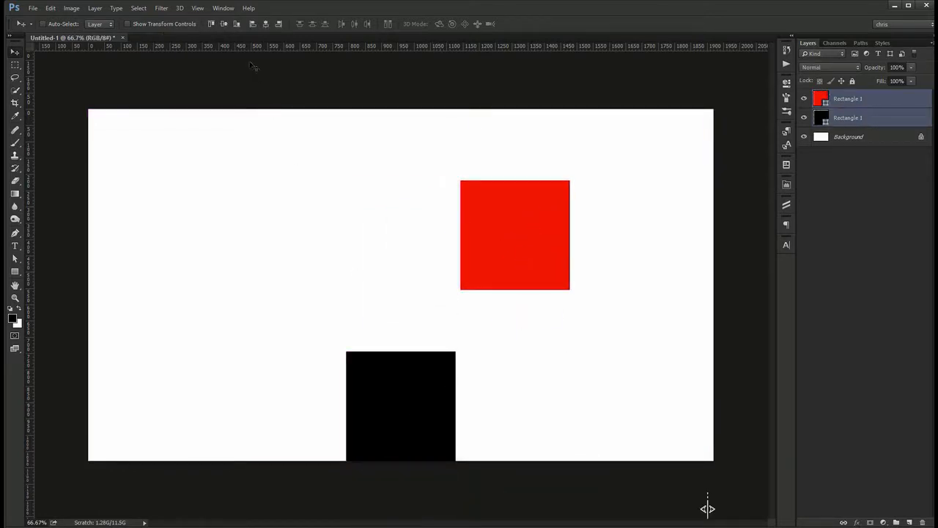
{"action": "left_click", "coordinate": [210, 24]}
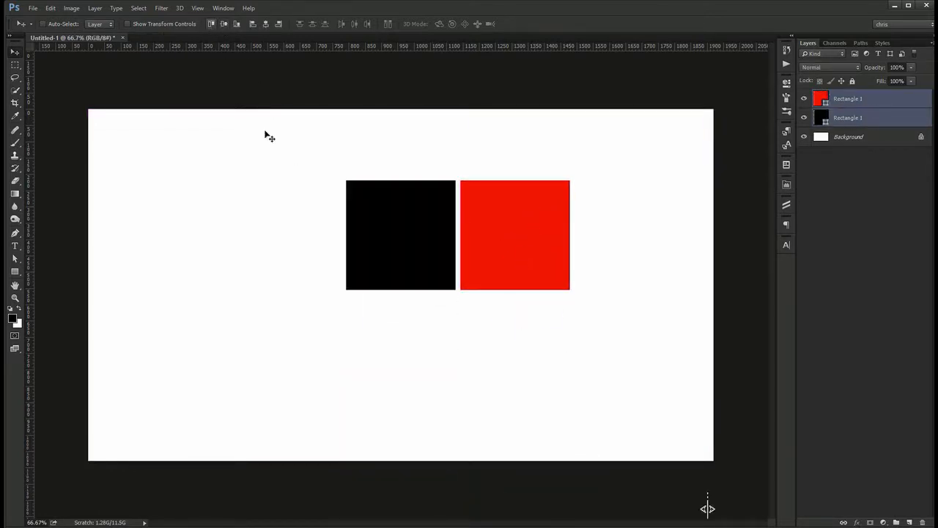
Move the red square down and to the right, and align the bottom edges of both squares
{"action": "left_click", "coordinate": [505, 230], "text": "ctrl"}
{"action": "left_click_drag", "start_coordinate": [506, 230], "coordinate": [545, 322]}
{"action": "left_click", "coordinate": [412, 241], "text": "ctrl+shift"}
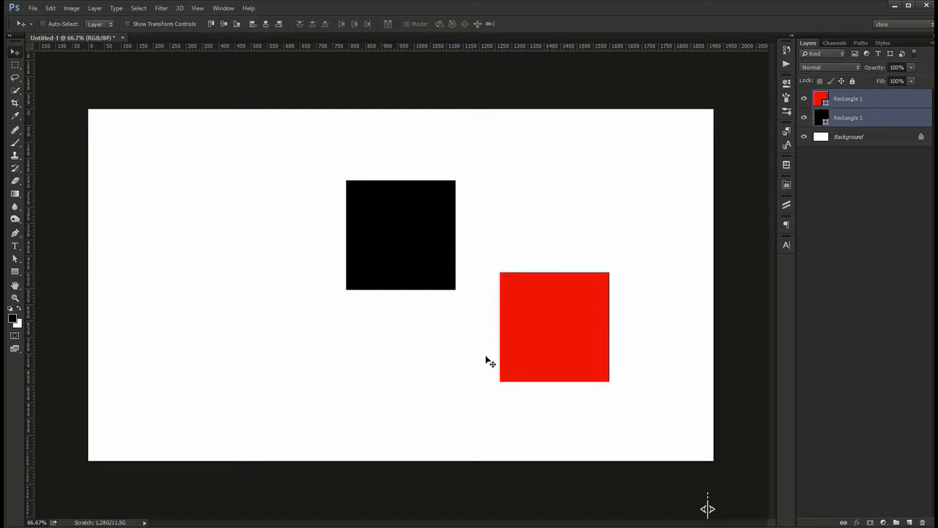
{"action": "left_click", "coordinate": [237, 24]}
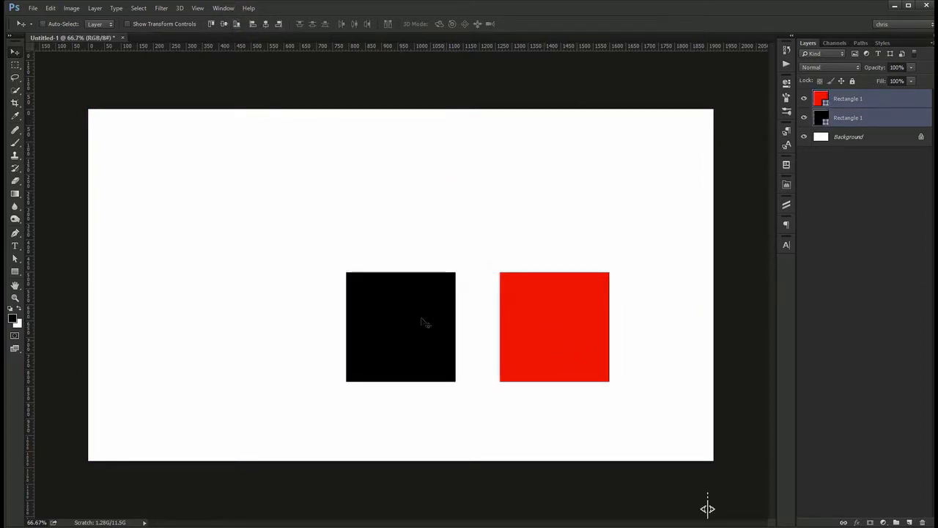
Move the red square above the level of the black one, and align both squares by their vertical centers
{"action": "left_click", "coordinate": [550, 314], "text": "ctrl"}
{"action": "left_click_drag", "start_coordinate": [550, 313], "coordinate": [541, 196]}
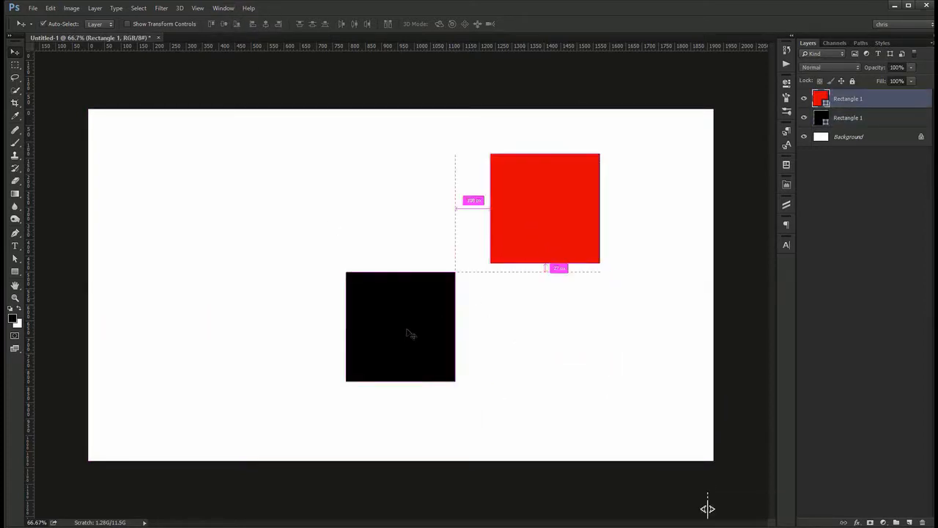
{"action": "left_click", "coordinate": [408, 332], "text": "ctrl+shift"}
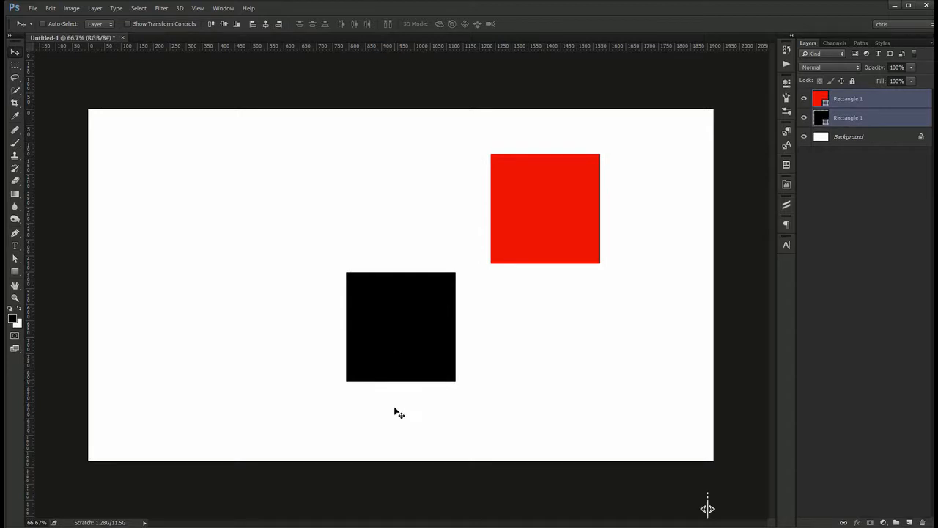
{"action": "left_click", "coordinate": [225, 24]}
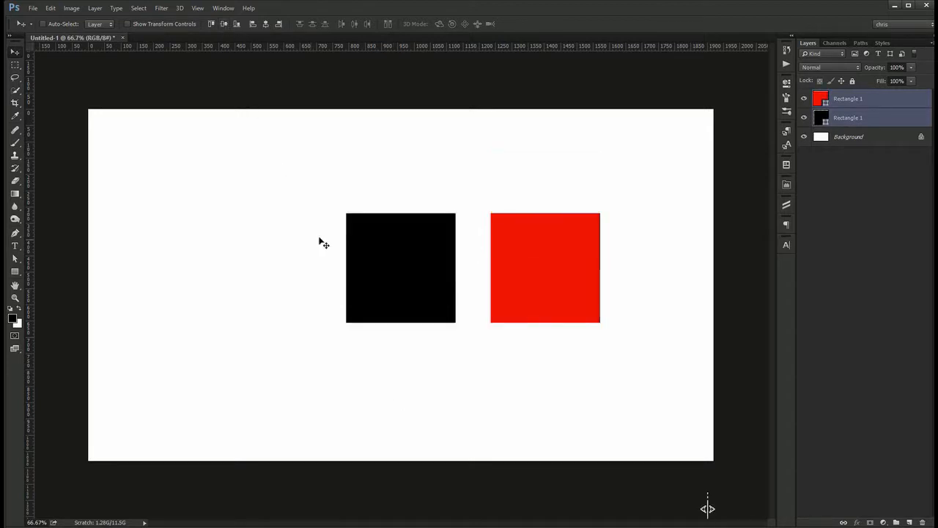
Toggle the vertical-center alignment of the two squares with undo and redo, ending with it undone
{"action": "key", "text": "ctrl+z"}
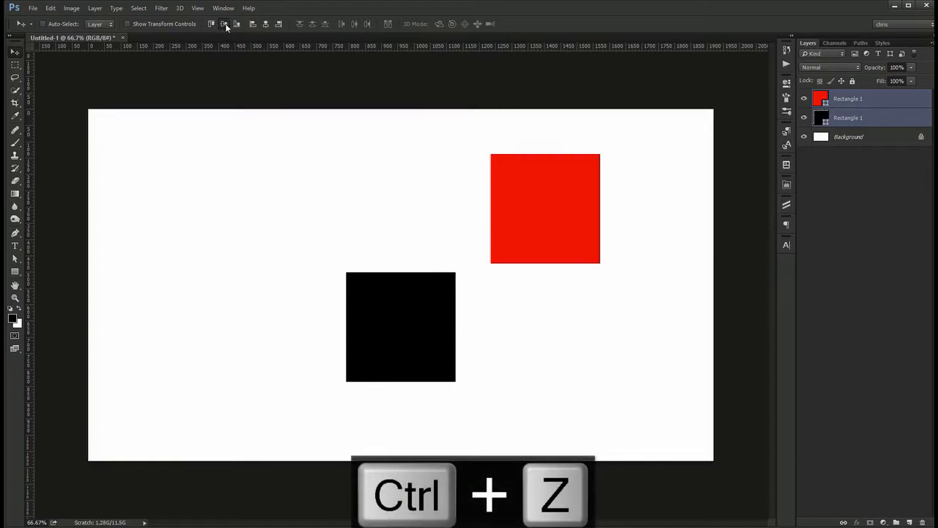
{"action": "key", "text": "ctrl+z"}
{"action": "key", "text": "ctrl+z"}
{"action": "key", "text": "ctrl+z"}
{"action": "key", "text": "ctrl+z"}
Move the red square to the left and slightly up, and align the right edges of both squares
{"action": "left_click", "coordinate": [570, 210], "text": "ctrl"}
{"action": "left_click_drag", "start_coordinate": [570, 211], "coordinate": [519, 200]}
{"action": "left_click", "coordinate": [413, 314], "text": "shift"}
{"action": "left_click", "coordinate": [279, 24]}
Move the black square to the right of the red one, and align the left edges of both squares
{"action": "left_click", "coordinate": [387, 264], "text": "ctrl"}
{"action": "left_click_drag", "start_coordinate": [492, 329], "coordinate": [565, 327]}
{"action": "left_click", "coordinate": [492, 210], "text": "ctrl+shift"}
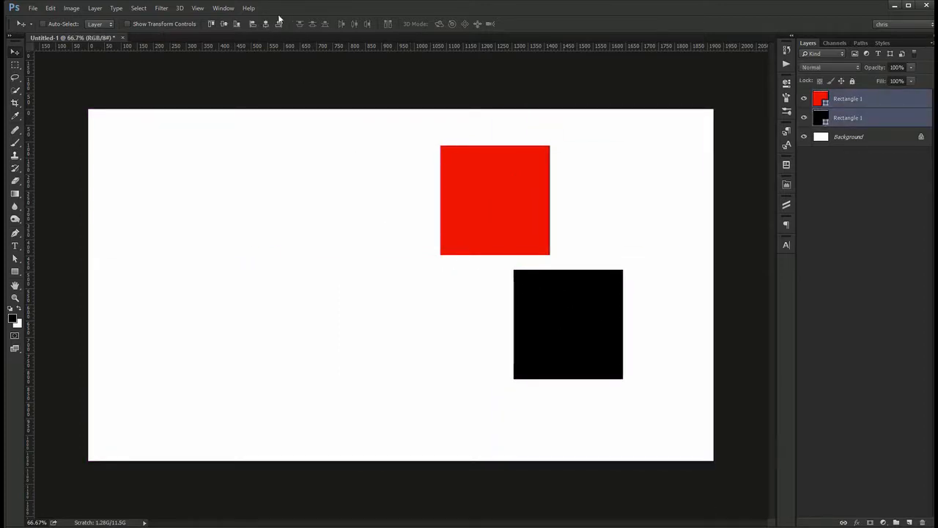
{"action": "left_click", "coordinate": [253, 24]}
Move the black square right and slightly down, and align both squares by their horizontal centers
{"action": "left_click", "coordinate": [307, 276]}
{"action": "left_click_drag", "start_coordinate": [477, 310], "coordinate": [661, 343]}
{"action": "left_click", "coordinate": [504, 196], "text": "shift"}
{"action": "left_click", "coordinate": [267, 23]}
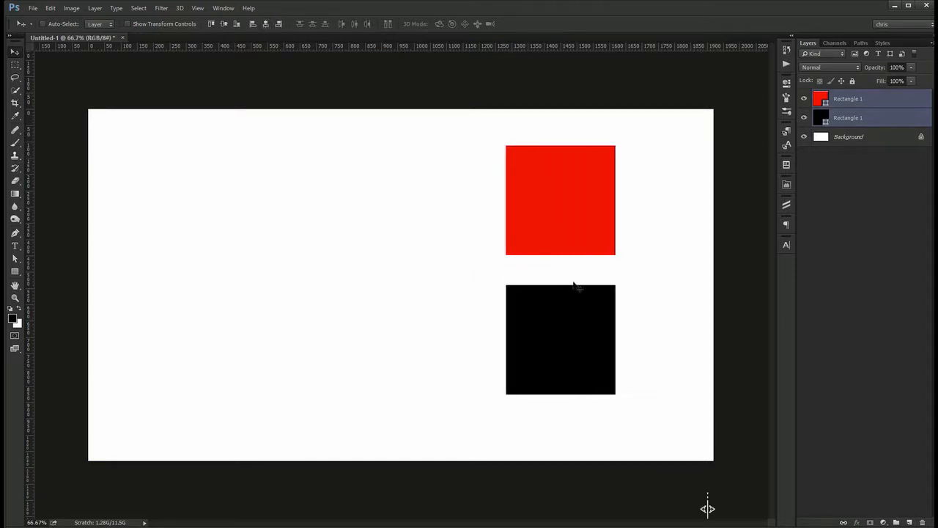
Spread the black and red squares over the left and middle of the canvas, and place a copy of the red square at the lower right
{"action": "left_click_drag", "start_coordinate": [538, 333], "coordinate": [429, 214]}
{"action": "left_click", "coordinate": [543, 209], "text": "ctrl+shift"}
{"action": "left_click_drag", "start_coordinate": [538, 190], "coordinate": [343, 237]}
{"action": "left_click", "coordinate": [391, 372]}
{"action": "left_click_drag", "start_coordinate": [400, 239], "coordinate": [445, 232]}
{"action": "left_click_drag", "start_coordinate": [483, 299], "coordinate": [666, 384]}
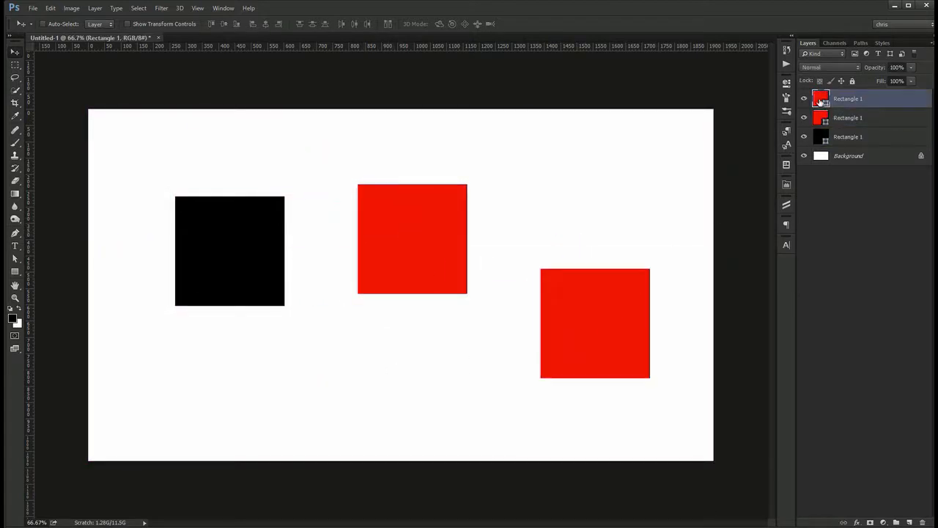
Recolor the copied red square bright green, and move it slightly up and to the right
{"action": "double_click", "coordinate": [821, 100]}
{"action": "left_click", "coordinate": [784, 409]}
{"action": "left_click", "coordinate": [862, 325]}
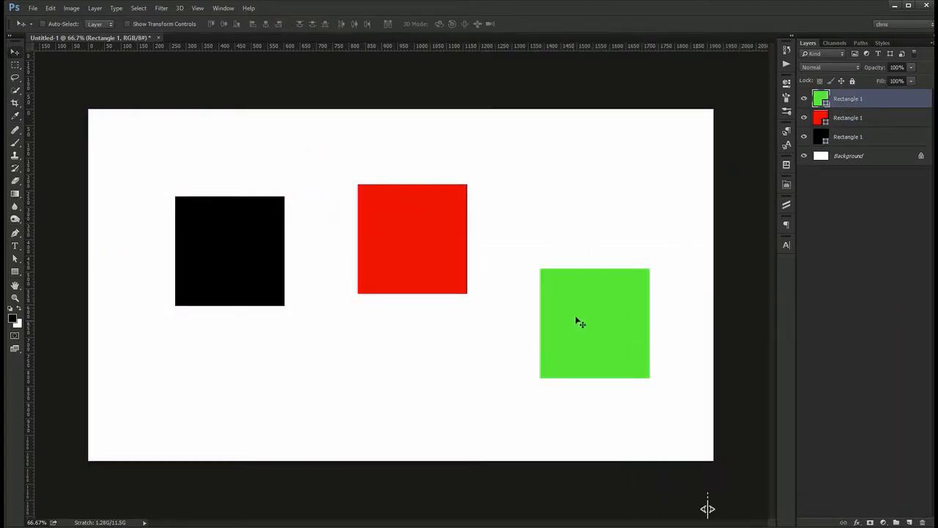
{"action": "left_click_drag", "start_coordinate": [578, 326], "coordinate": [595, 304]}
Select the green, red and black squares, and distribute them by horizontal centers and by vertical centers
{"action": "left_click", "coordinate": [868, 120], "text": "ctrl"}
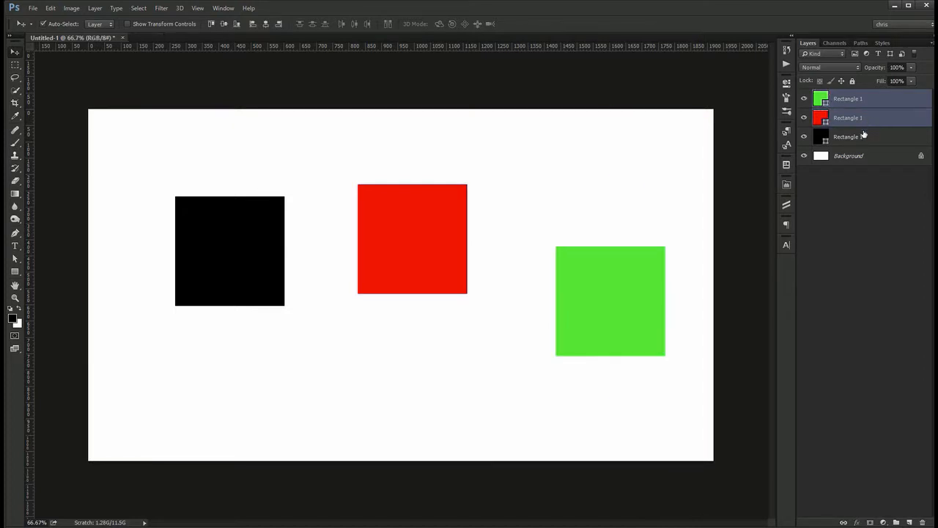
{"action": "left_click", "coordinate": [864, 135], "text": "ctrl"}
{"action": "left_click", "coordinate": [355, 24]}
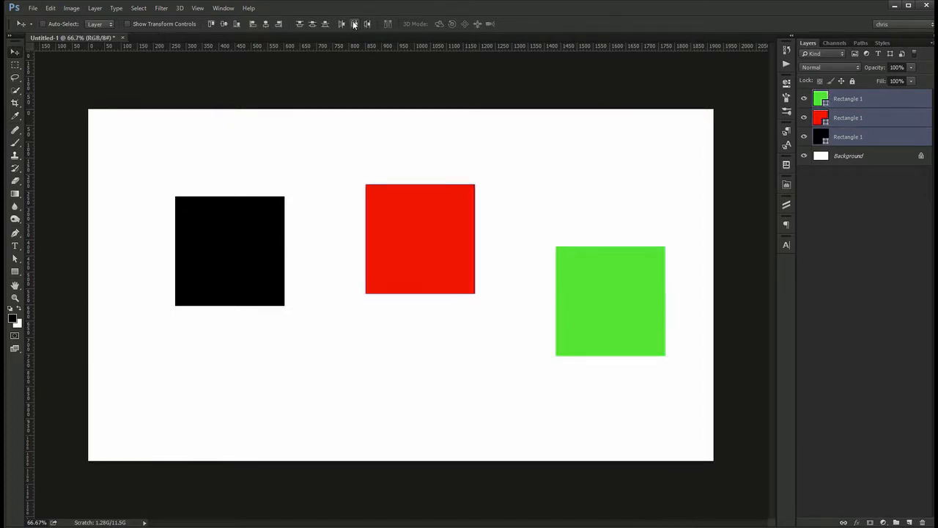
{"action": "left_click", "coordinate": [314, 24]}
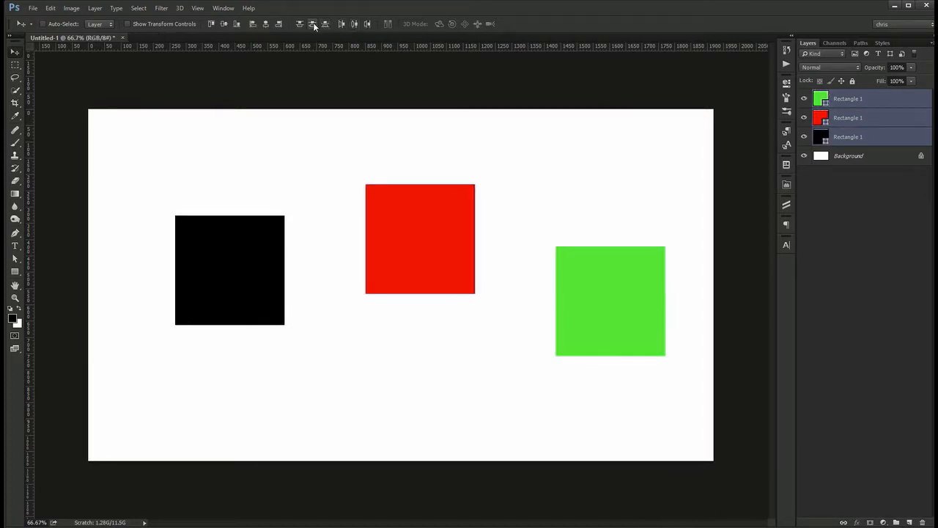
Move the green and red squares up and the black square down to spread them unevenly in height
{"action": "left_click", "coordinate": [624, 325], "text": "ctrl"}
{"action": "left_click_drag", "start_coordinate": [623, 325], "coordinate": [593, 201]}
{"action": "left_click", "coordinate": [467, 249], "text": "ctrl"}
{"action": "left_click_drag", "start_coordinate": [467, 249], "coordinate": [463, 198]}
{"action": "left_click", "coordinate": [256, 268], "text": "ctrl"}
{"action": "left_click_drag", "start_coordinate": [256, 268], "coordinate": [246, 415]}
Select all three squares, and distribute them by their vertical centers
{"action": "left_click", "coordinate": [436, 210], "text": "ctrl+shift"}
{"action": "left_click", "coordinate": [560, 150], "text": "ctrl+shift"}
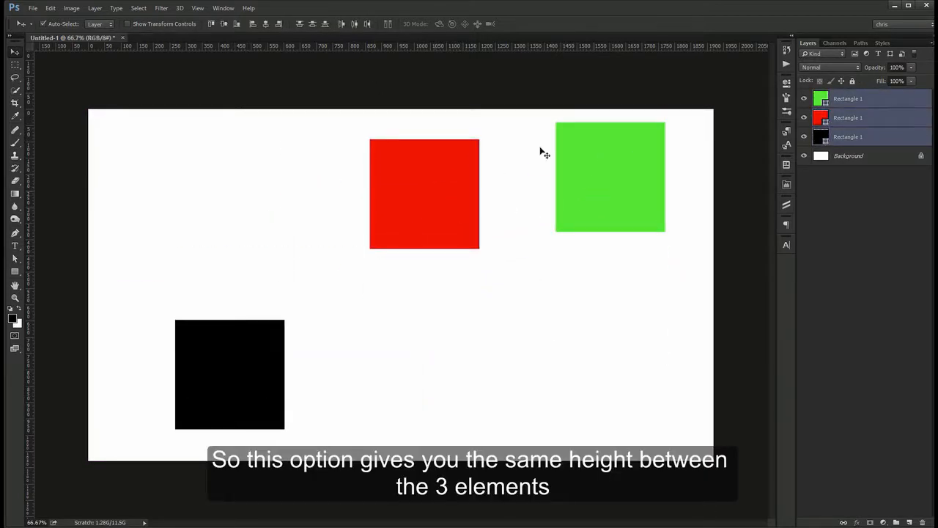
{"action": "left_click", "coordinate": [313, 24]}
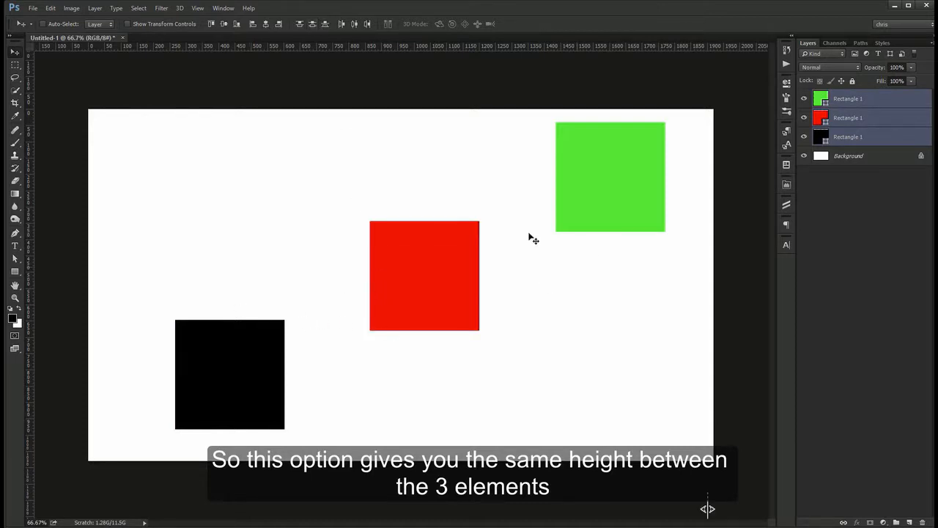
Move the black square up and right until it overlaps the red square, and add the red square to the selection
{"action": "left_click", "coordinate": [269, 373], "text": "ctrl"}
{"action": "left_click_drag", "start_coordinate": [269, 372], "coordinate": [358, 318]}
{"action": "left_click", "coordinate": [448, 277], "text": "ctrl+shift"}
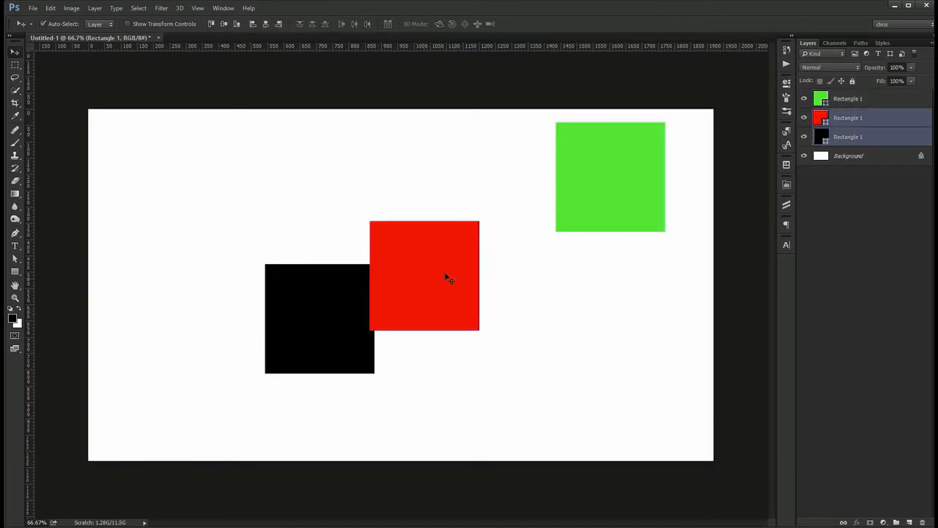
Distribute all three squares by horizontal centers, and measure the gap between the red and green ones with a rectangular marquee
{"action": "key", "text": "ctrl+alt+a"}
{"action": "left_click", "coordinate": [354, 24]}
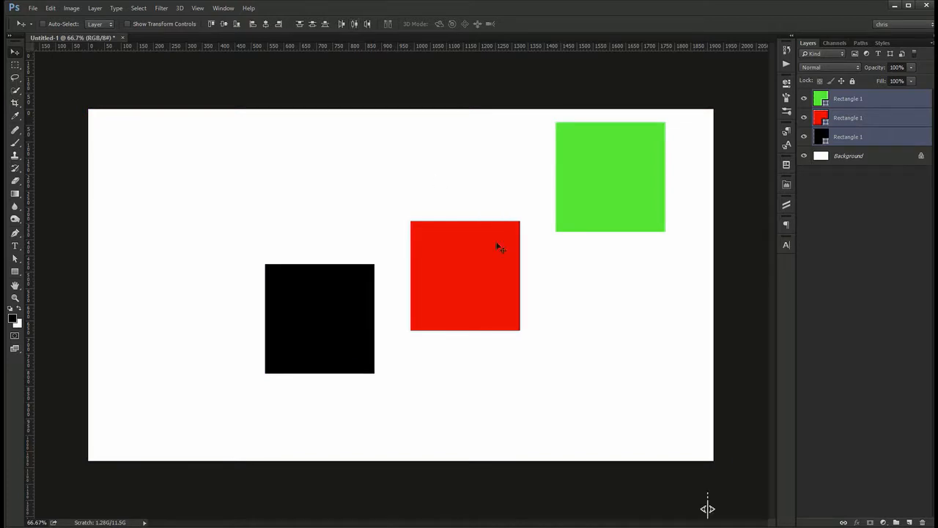
{"action": "key", "text": "m"}
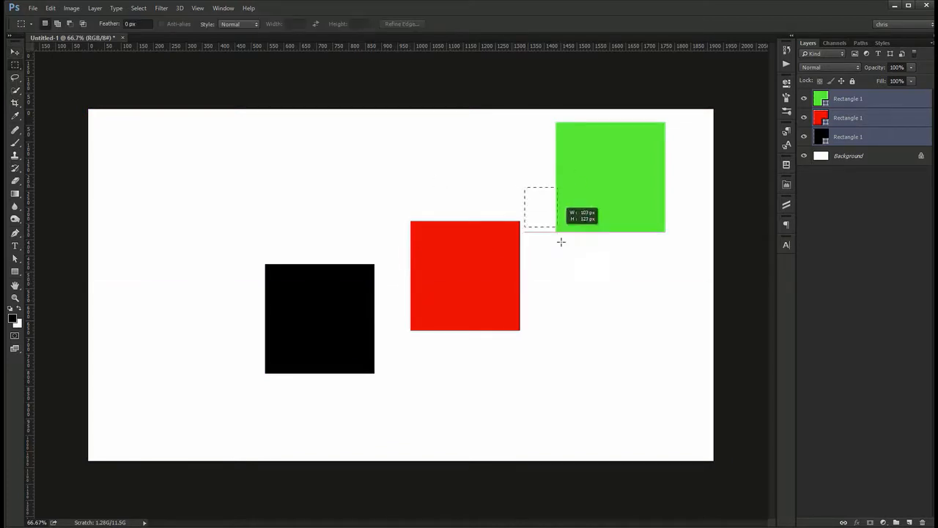
{"action": "key", "text": "v"}
Move the black square to the left side of the canvas, and the red square up and left beside it
{"action": "left_click", "coordinate": [331, 341]}
{"action": "left_click_drag", "start_coordinate": [331, 341], "coordinate": [193, 319]}
{"action": "left_click_drag", "start_coordinate": [429, 285], "coordinate": [271, 229]}
Select the black, green and red squares together, and distribute them by their horizontal centers
{"action": "left_click", "coordinate": [196, 282]}
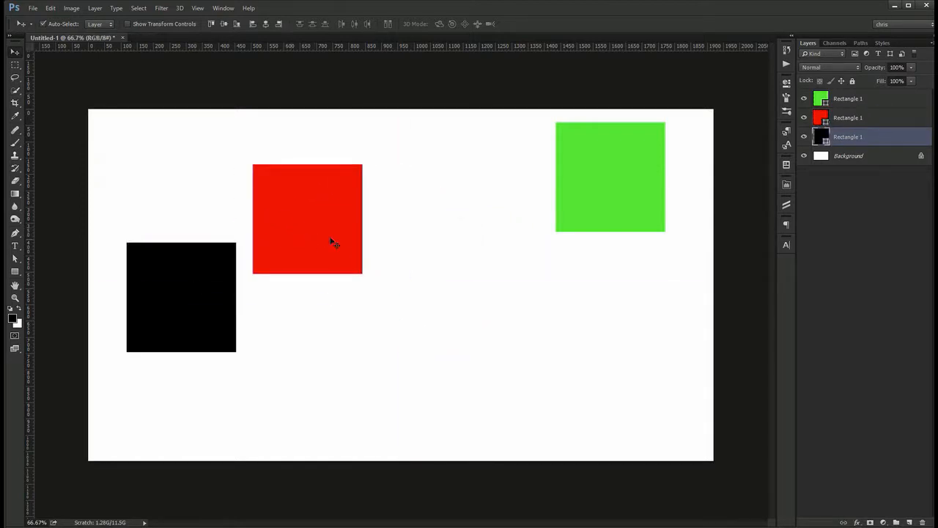
{"action": "left_click", "coordinate": [872, 98], "text": "ctrl"}
{"action": "left_click", "coordinate": [876, 119], "text": "ctrl"}
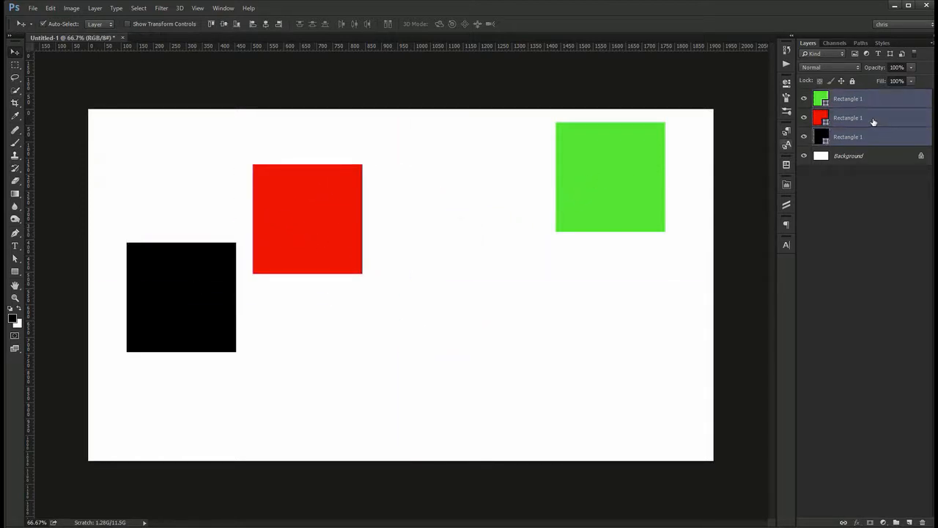
{"action": "left_click", "coordinate": [356, 25]}
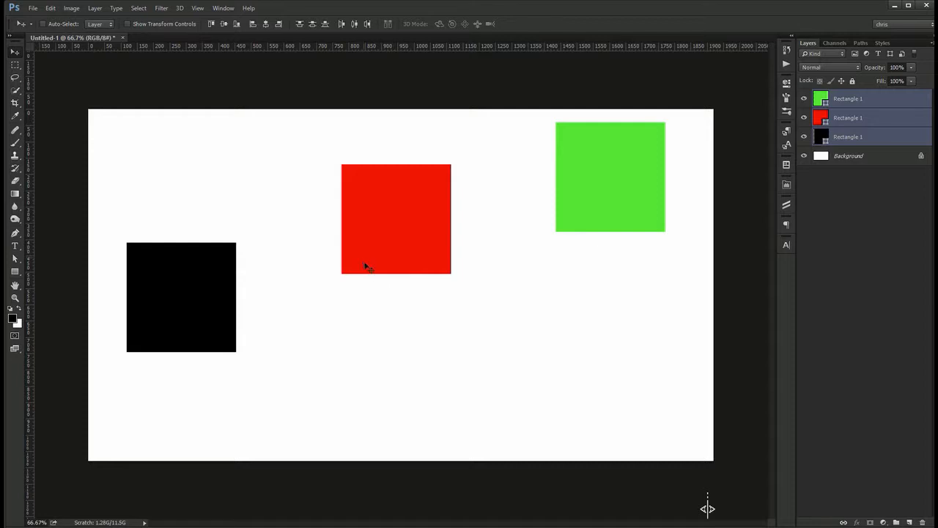
Stagger the squares diagonally, moving the black one near the canvas bottom, the red one lower and the green one partly past the top edge
{"action": "left_click", "coordinate": [293, 287]}
{"action": "left_click_drag", "start_coordinate": [236, 279], "coordinate": [246, 369]}
{"action": "left_click_drag", "start_coordinate": [367, 258], "coordinate": [414, 263]}
{"action": "left_click_drag", "start_coordinate": [620, 196], "coordinate": [595, 128]}
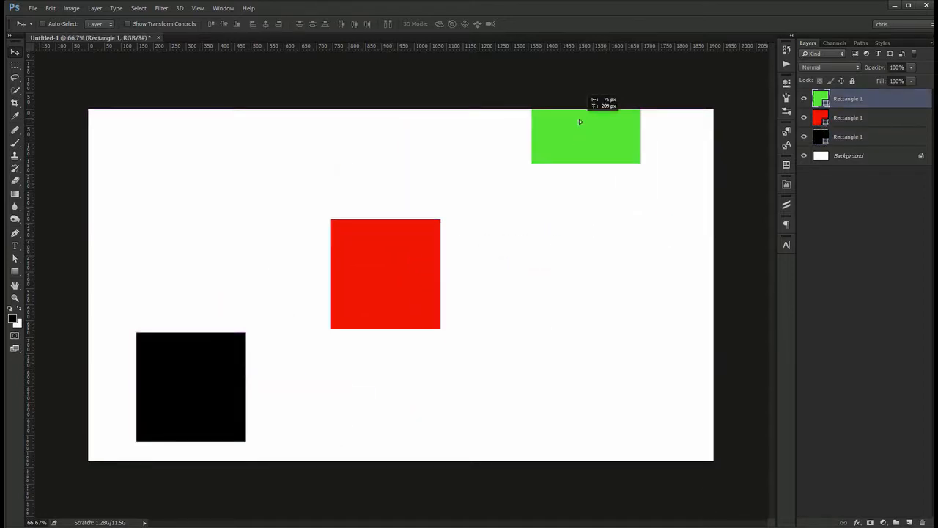
Distribute all three squares by vertical centers, check the gap between black and red with a rectangular marquee, and return to the Move tool
{"action": "left_click", "coordinate": [840, 136], "text": "shift"}
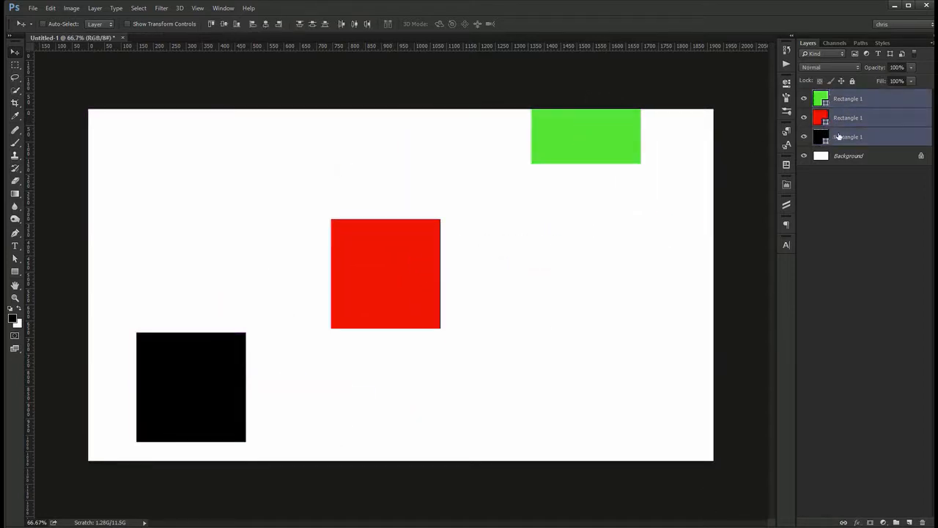
{"action": "left_click", "coordinate": [312, 25]}
{"action": "key", "text": "m"}
{"action": "left_click_drag", "start_coordinate": [246, 333], "coordinate": [373, 301]}
{"action": "left_click", "coordinate": [586, 145]}
{"action": "key", "text": "v"}
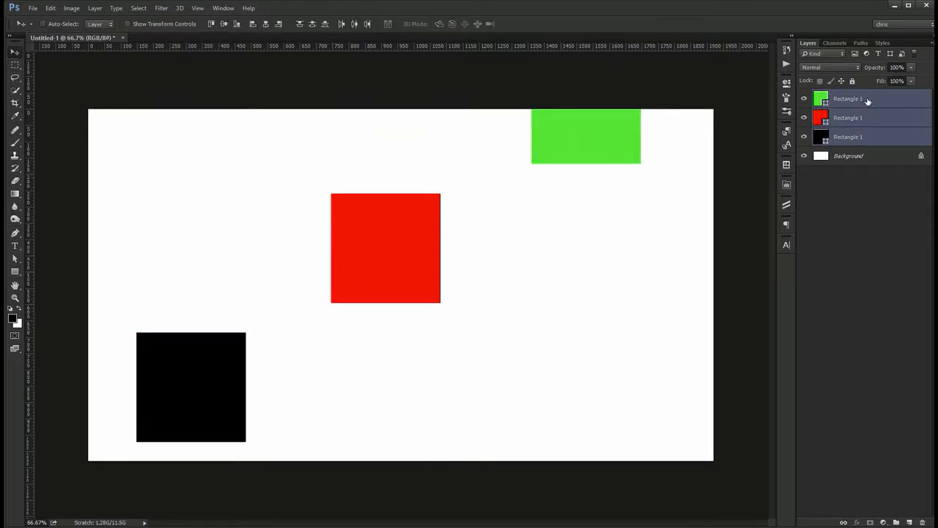
Hide the green square's layer, and select the red and black square layers together
{"action": "left_click", "coordinate": [867, 102]}
{"action": "left_click", "coordinate": [804, 99]}
{"action": "left_click", "coordinate": [854, 118]}
{"action": "left_click", "coordinate": [854, 137], "text": "shift"}
Move both squares up and right, shift the red one left until it sits above the black one, and reselect both layers
{"action": "left_click_drag", "start_coordinate": [334, 313], "coordinate": [360, 259]}
{"action": "left_click_drag", "start_coordinate": [411, 192], "coordinate": [294, 204]}
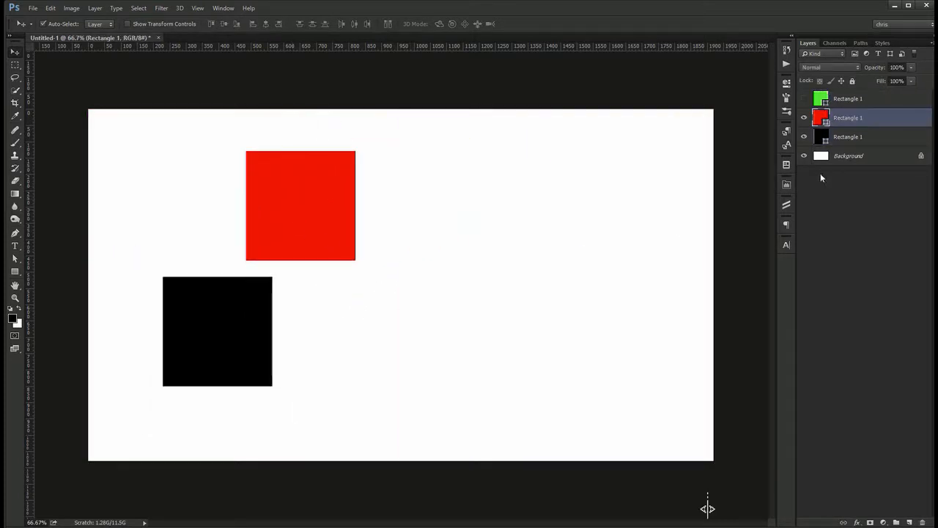
{"action": "left_click", "coordinate": [876, 135], "text": "shift"}
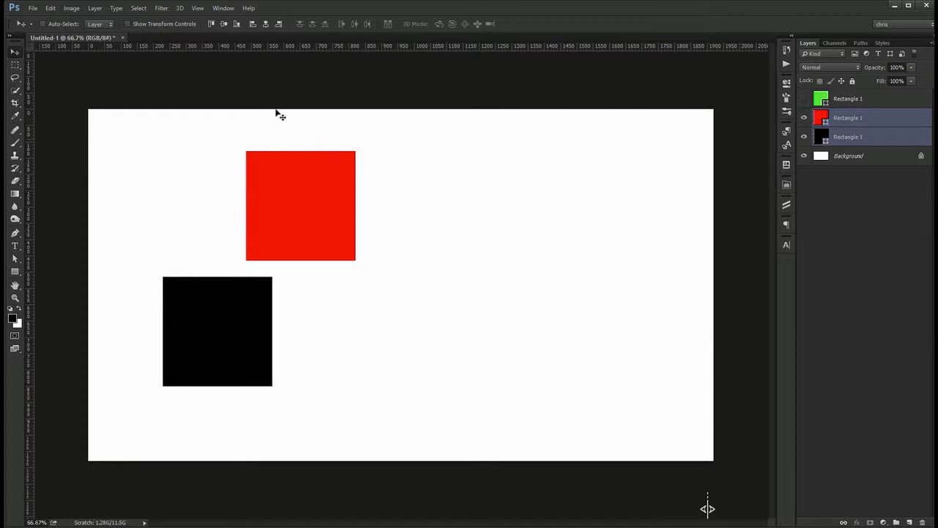
Try aligning the two squares to each other by vertical centers and by horizontal centers, undoing each alignment
{"action": "left_click", "coordinate": [224, 23]}
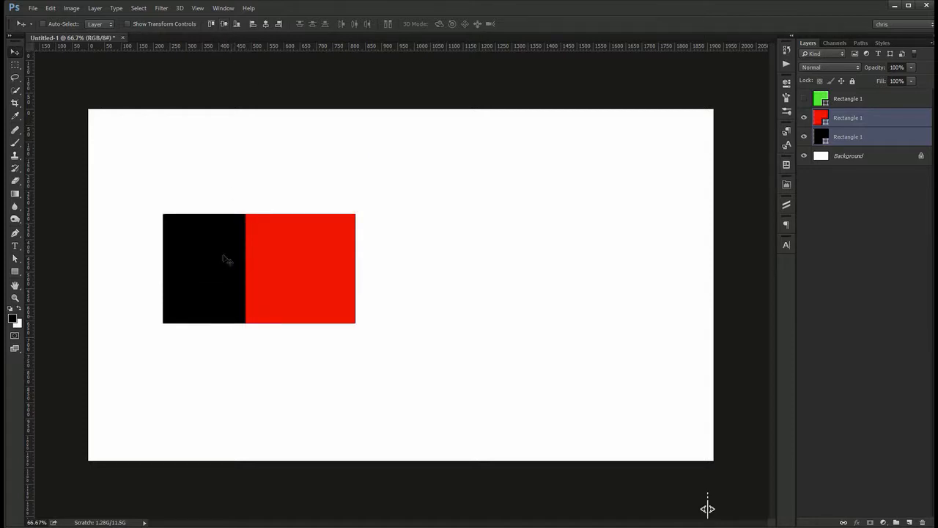
{"action": "key", "text": "ctrl+z"}
{"action": "left_click", "coordinate": [265, 23]}
{"action": "key", "text": "ctrl+z"}
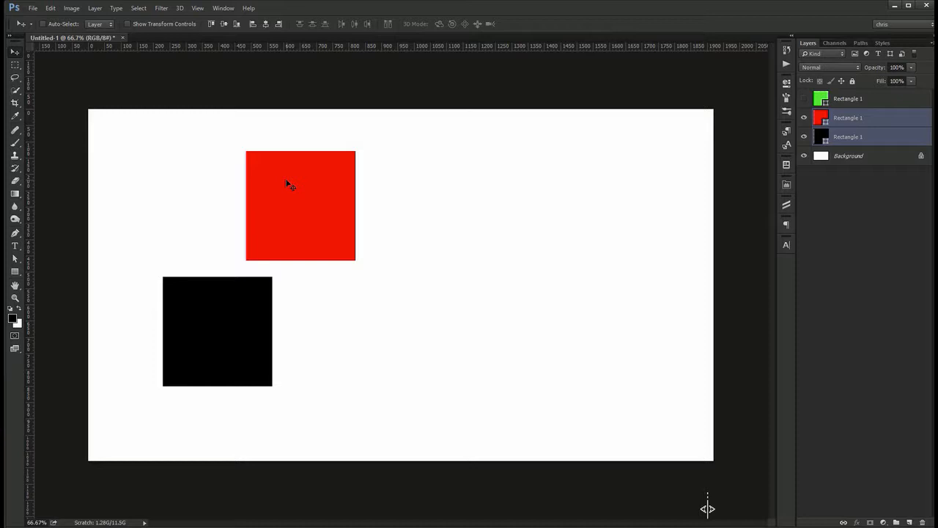
Select the whole canvas, try aligning both ungrouped squares to its horizontal and vertical centers, undo each alignment, and deselect
{"action": "key", "text": "ctrl+a"}
{"action": "left_click", "coordinate": [267, 22]}
{"action": "key", "text": "ctrl+z"}
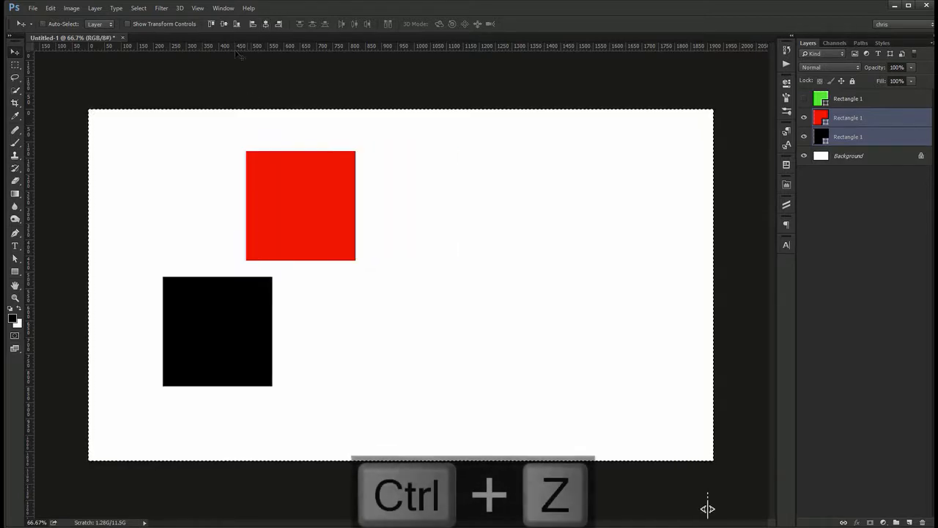
{"action": "left_click", "coordinate": [223, 24]}
{"action": "key", "text": "ctrl+z"}
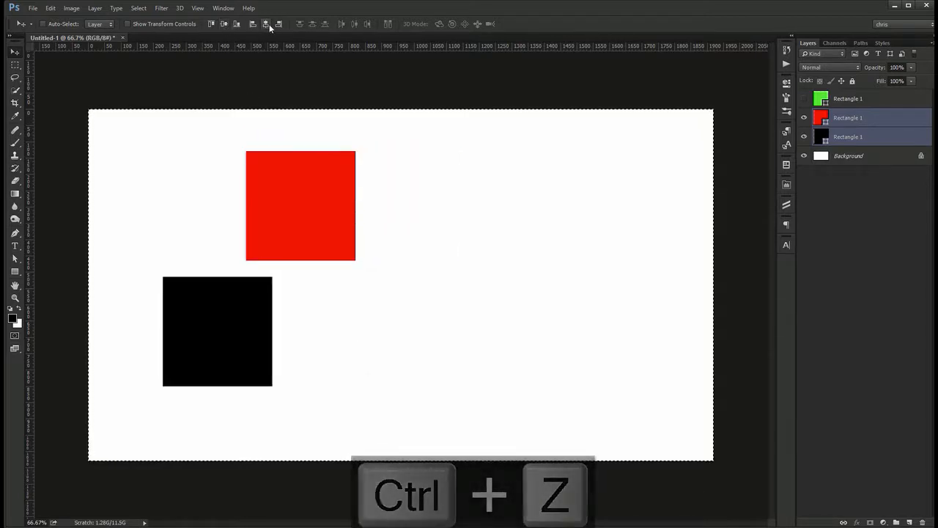
{"action": "left_click", "coordinate": [268, 24]}
{"action": "key", "text": "ctrl+z"}
{"action": "key", "text": "ctrl+d"}
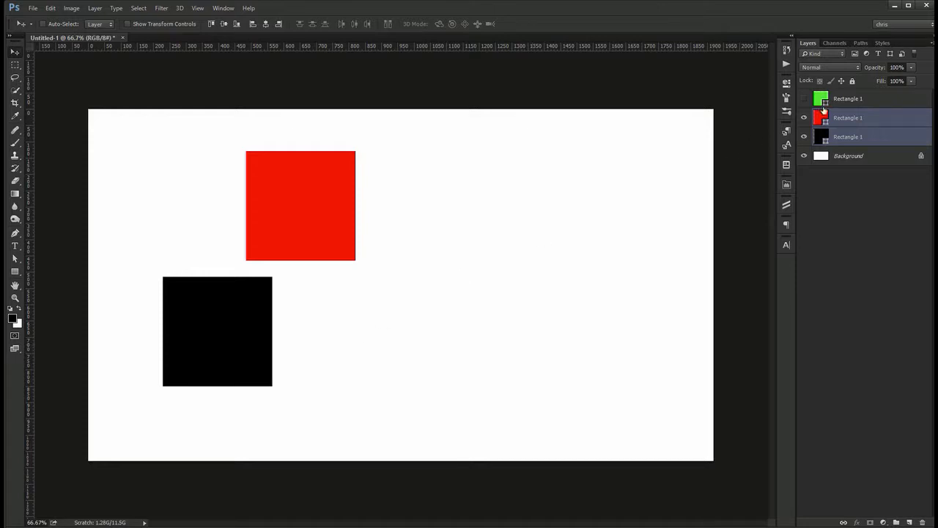
Group the red and black square layers, and center the group vertically and horizontally on the whole canvas
{"action": "key", "text": "ctrl+g"}
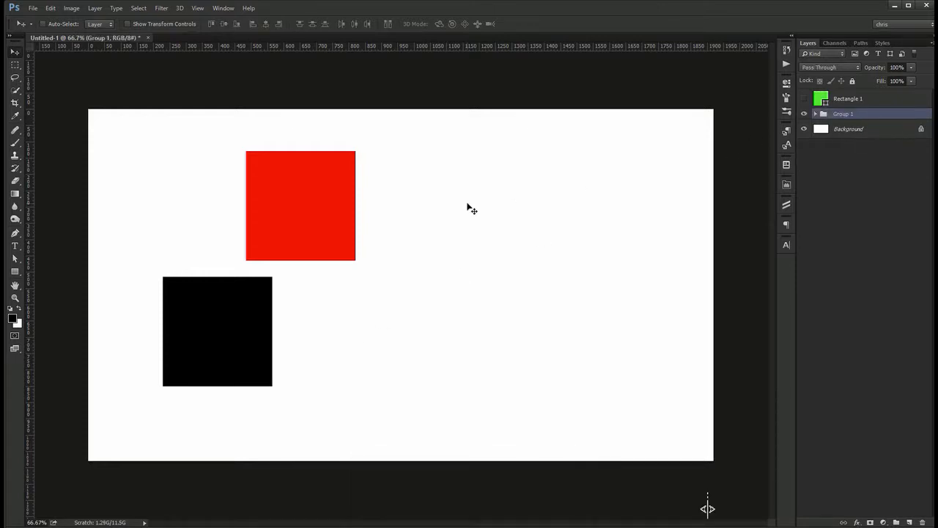
{"action": "key", "text": "ctrl+a"}
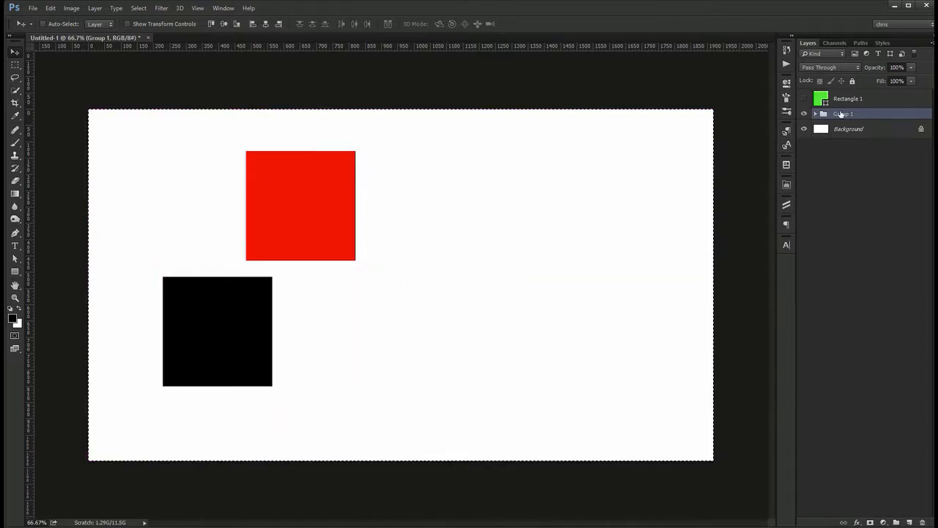
{"action": "left_click", "coordinate": [225, 24]}
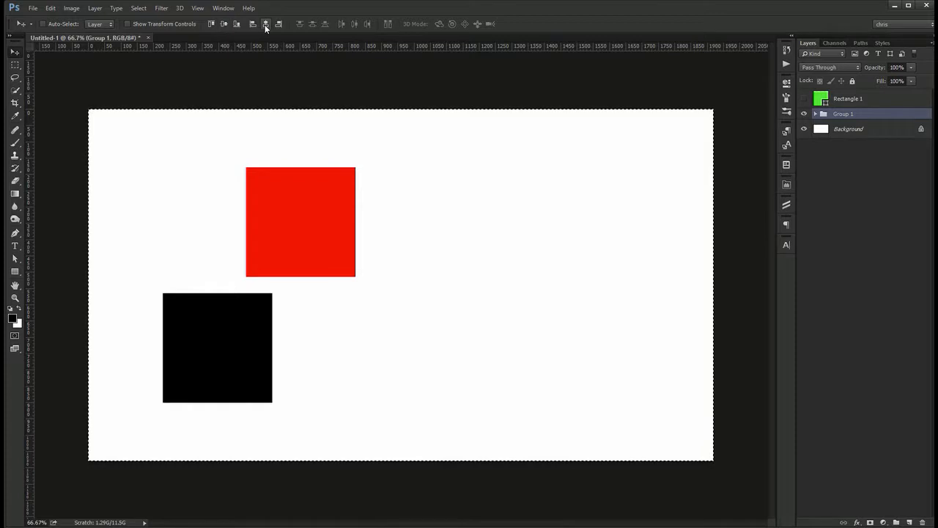
{"action": "left_click", "coordinate": [265, 24]}
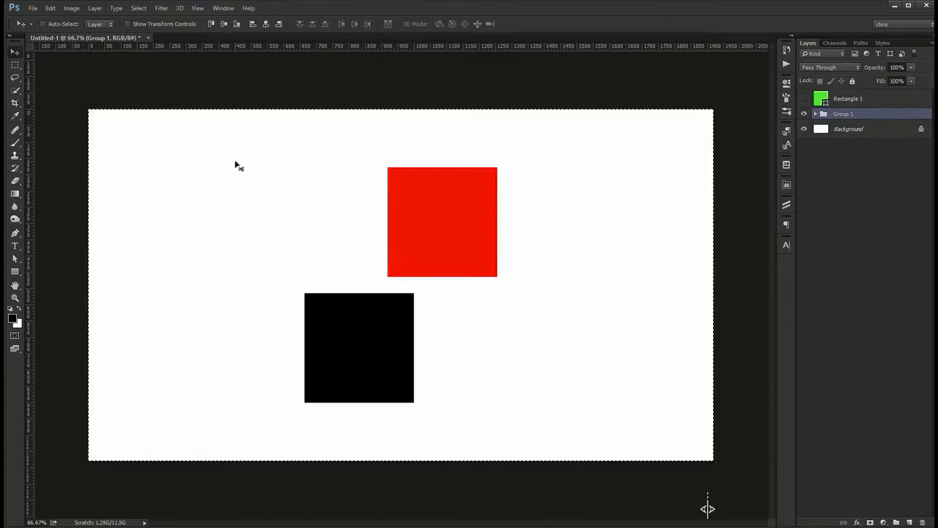
Clear the canvas selection, and ungroup the red and black square layers
{"action": "key", "text": "ctrl+d"}
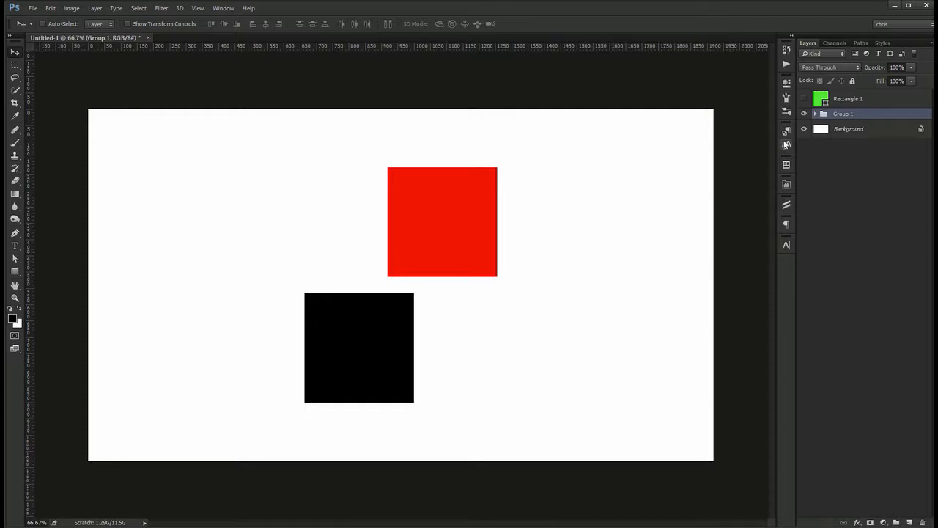
{"action": "right_click", "coordinate": [869, 121]}
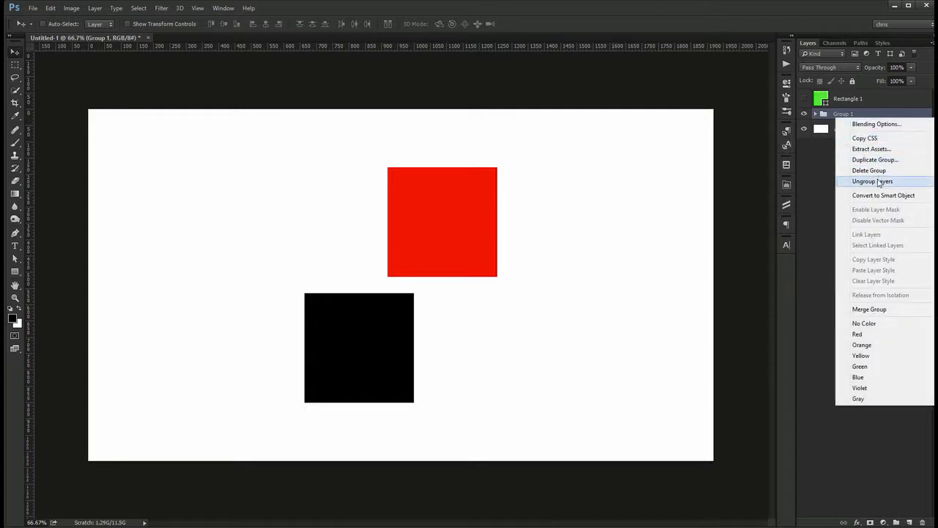
{"action": "left_click", "coordinate": [878, 182]}
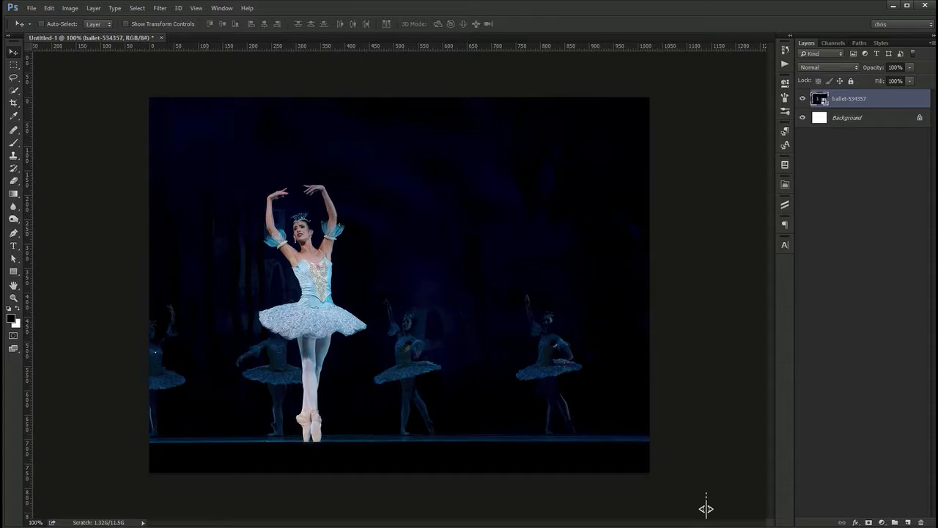
Start saving the ballet document as "name" in Photoshop (*.PSD;*.PDD) format
{"action": "left_click", "coordinate": [31, 8]}
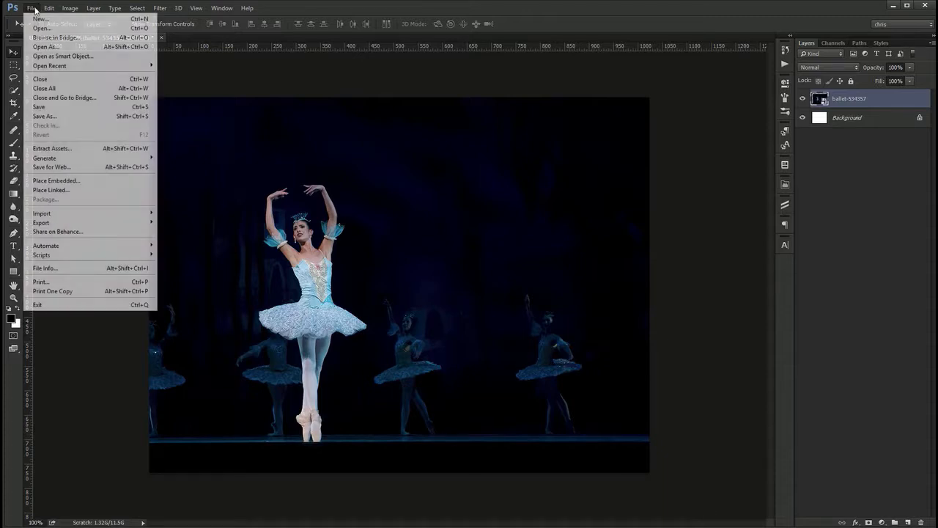
{"action": "left_click", "coordinate": [94, 117]}
{"action": "left_click_drag", "start_coordinate": [701, 460], "coordinate": [678, 400]}
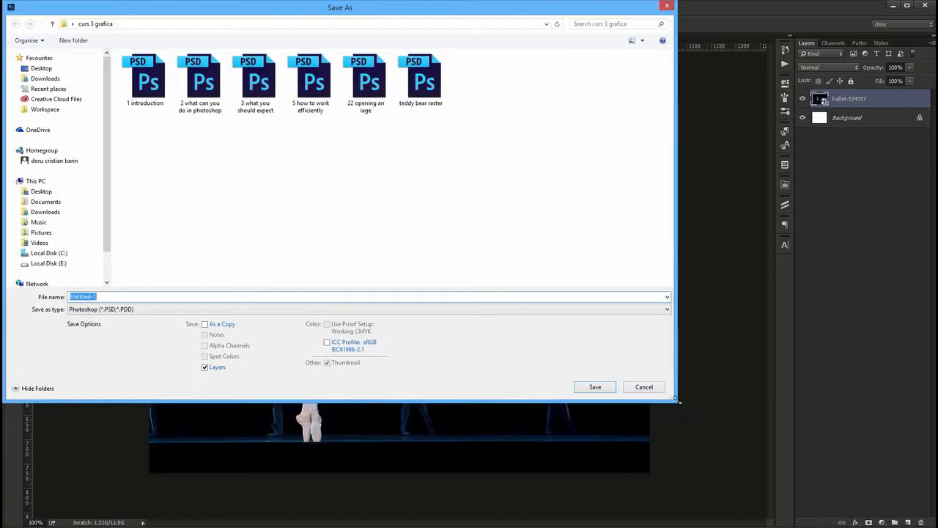
{"action": "type", "text": "name"}
{"action": "left_click", "coordinate": [110, 308]}
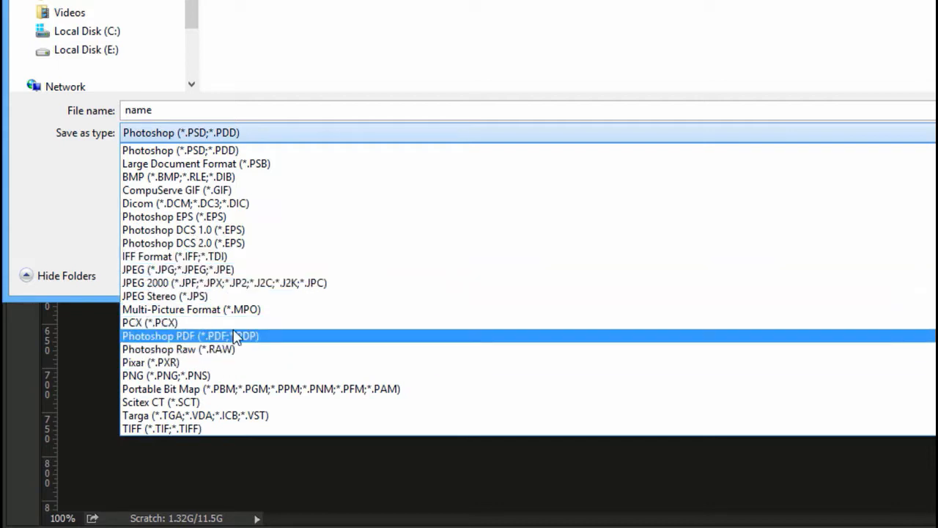
{"action": "left_click", "coordinate": [282, 150]}
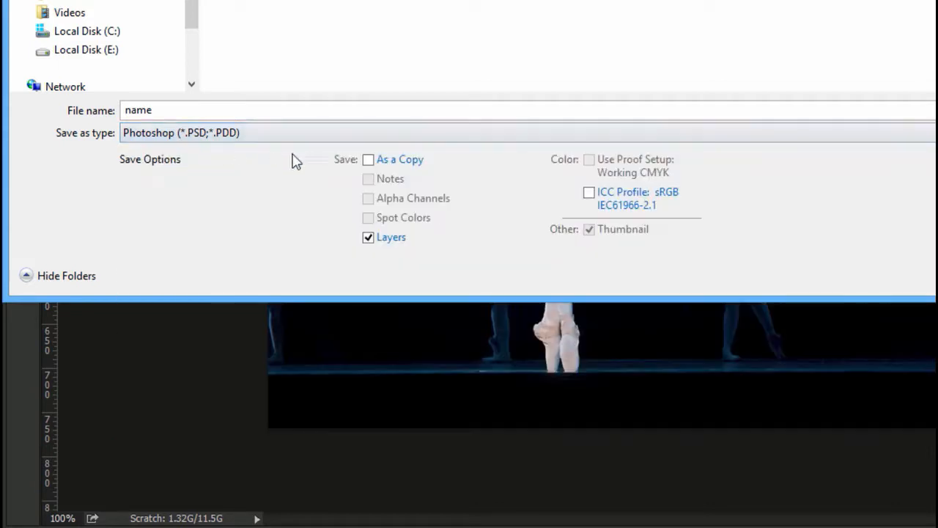
Switch the save format to PNG (*.PNG;*.PNS), and set it back to Photoshop (*.PSD;*.PDD)
{"action": "left_click", "coordinate": [252, 136]}
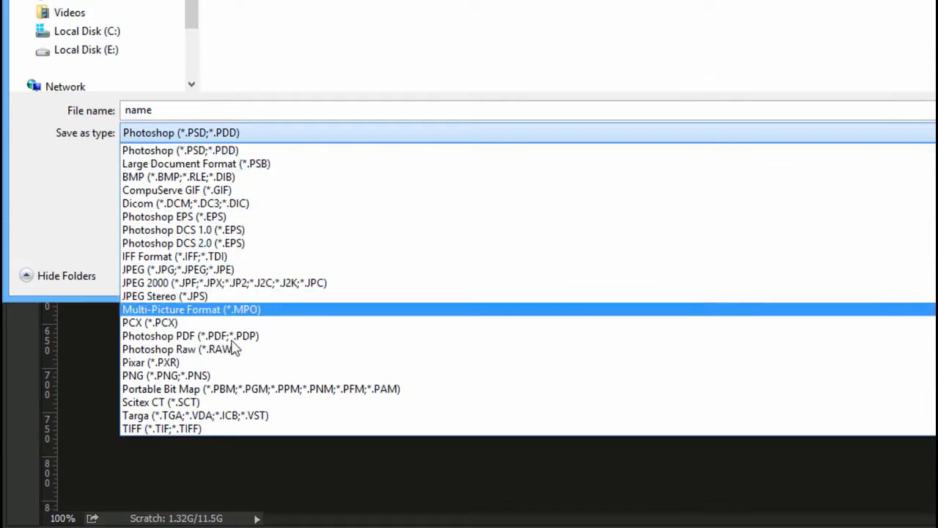
{"action": "left_click", "coordinate": [217, 373]}
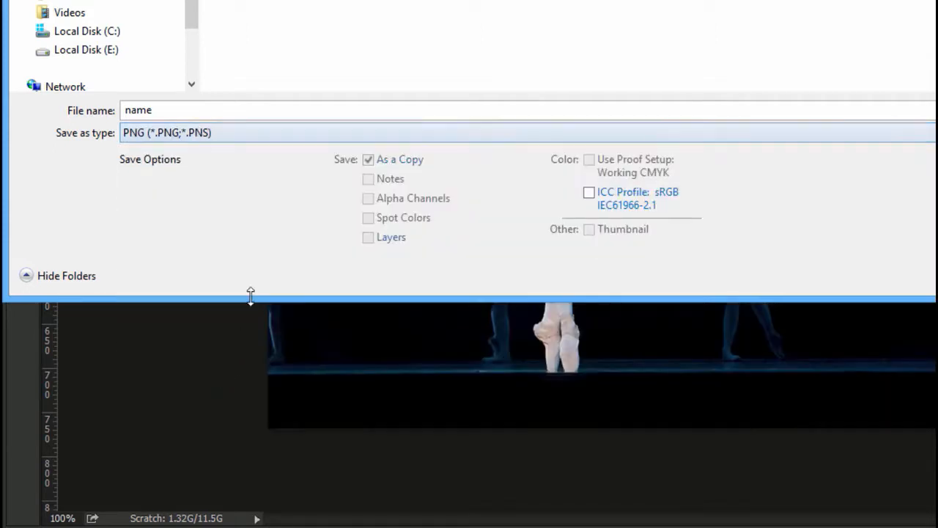
{"action": "left_click", "coordinate": [231, 135]}
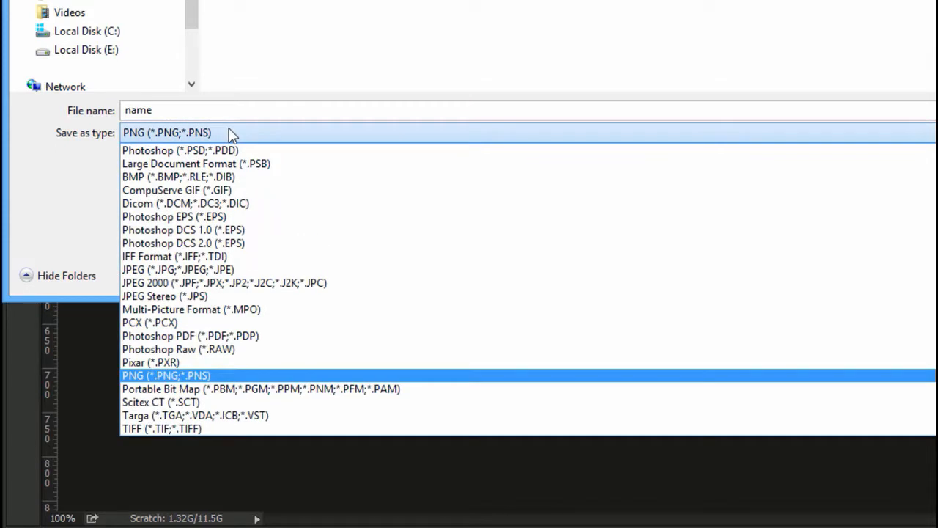
{"action": "left_click", "coordinate": [207, 149]}
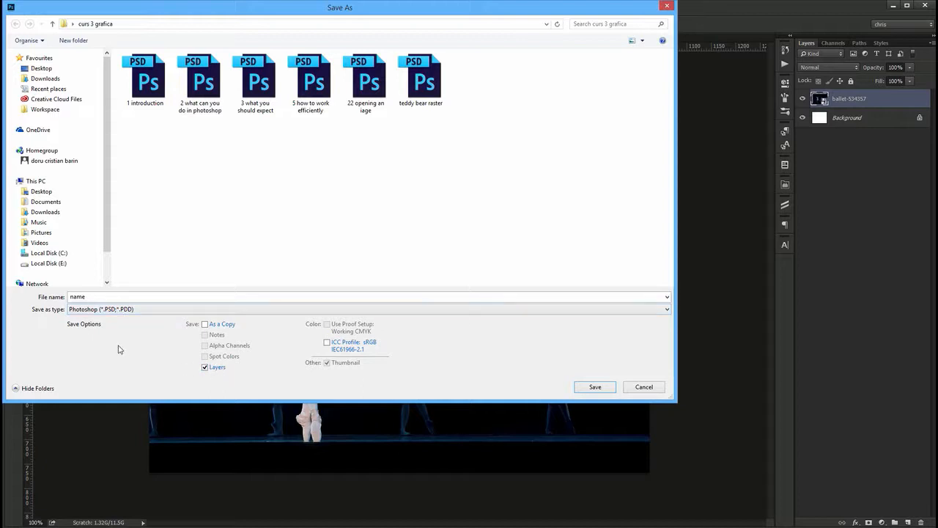
Review the available save formats, including JPEG, and cancel saving the document
{"action": "left_click", "coordinate": [154, 312]}
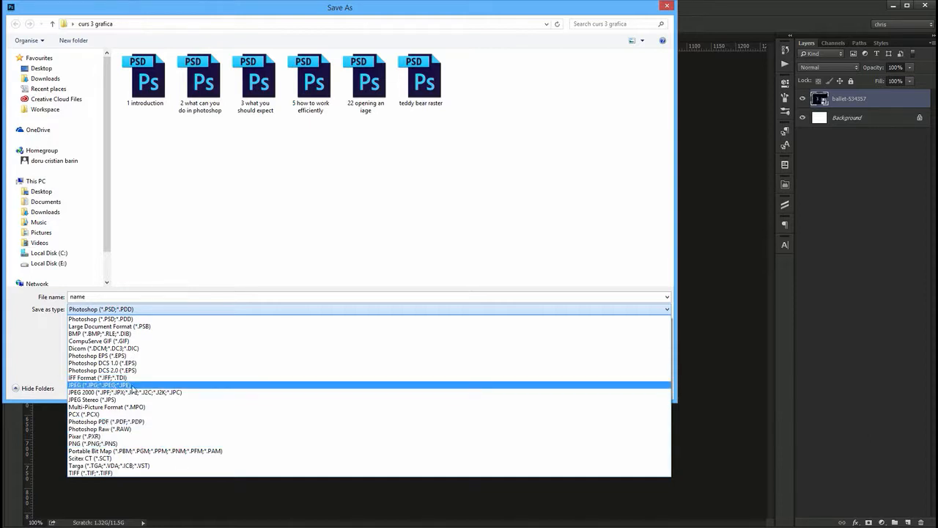
{"action": "left_click", "coordinate": [304, 219]}
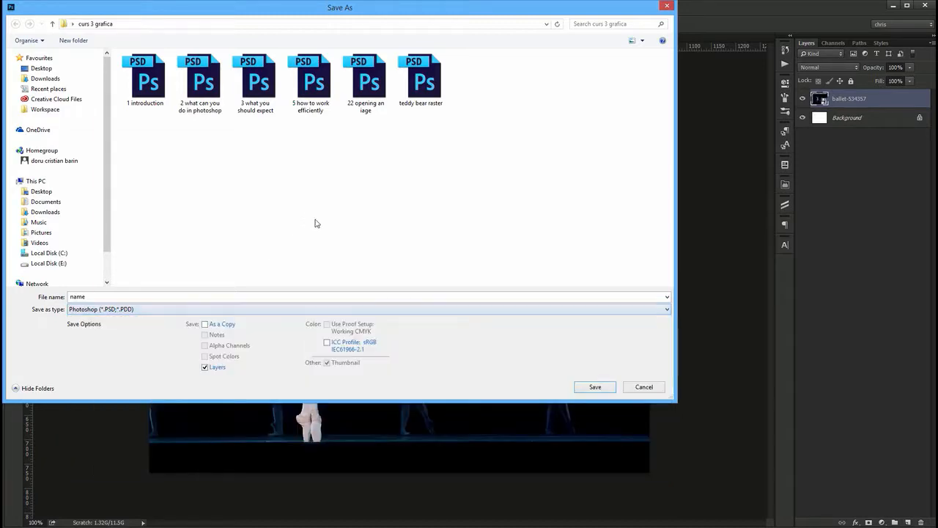
{"action": "left_click", "coordinate": [644, 386]}
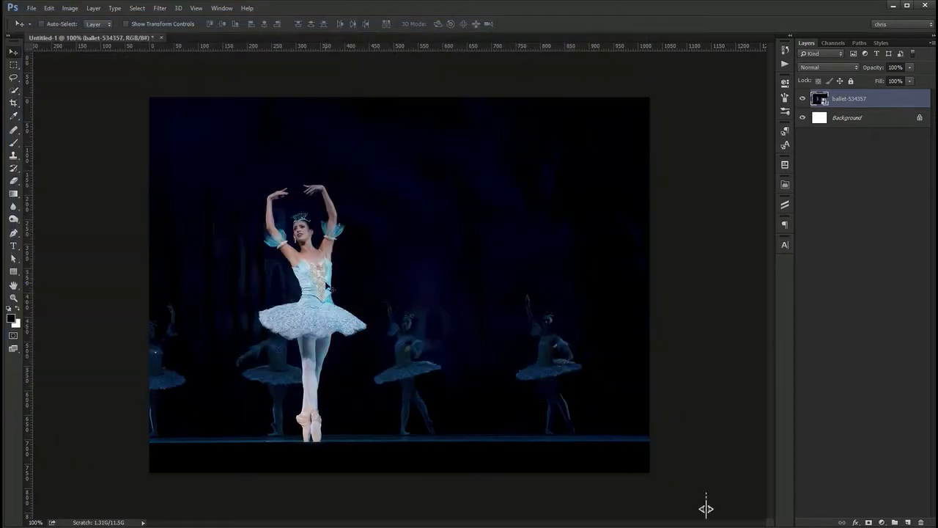
Open Save for Web for the ballet image and cancel it, twice in a row, moving the preview the second time
{"action": "left_click", "coordinate": [219, 255], "text": "ctrl"}
{"action": "key", "text": "ctrl+alt+shift+s"}
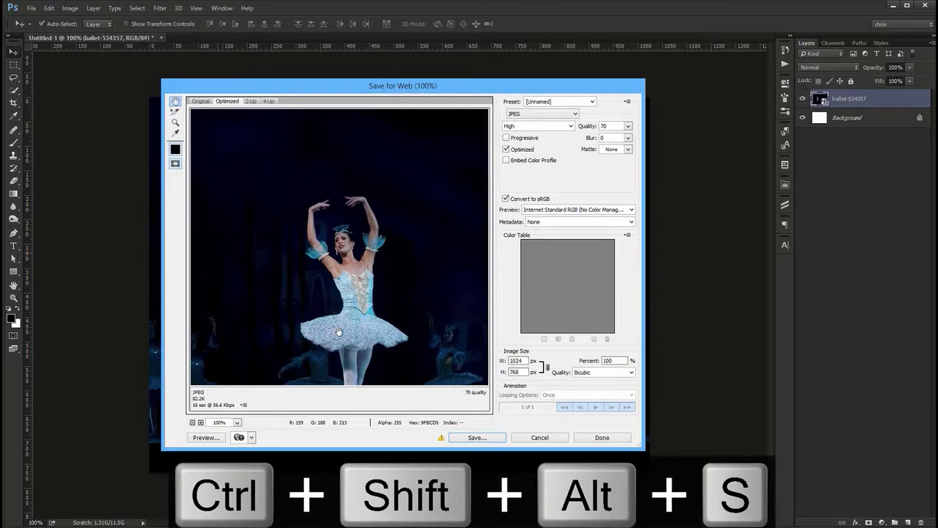
{"action": "left_click", "coordinate": [535, 438]}
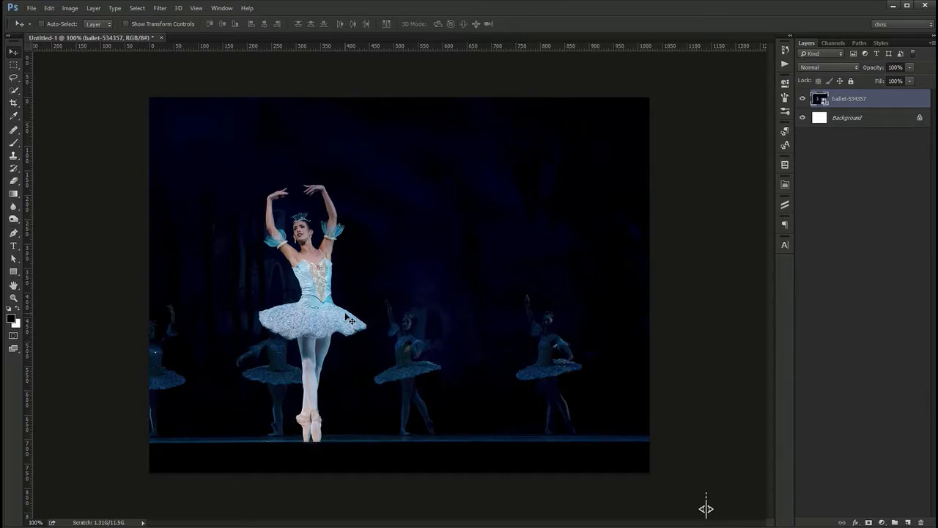
{"action": "key", "text": "ctrl+shift+alt+s"}
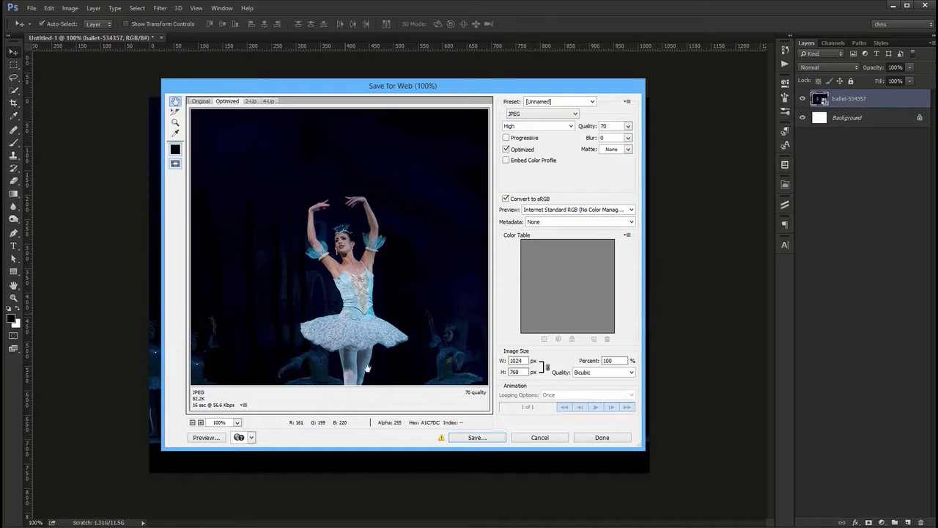
{"action": "left_click_drag", "start_coordinate": [357, 328], "coordinate": [316, 301]}
{"action": "left_click", "coordinate": [534, 437]}
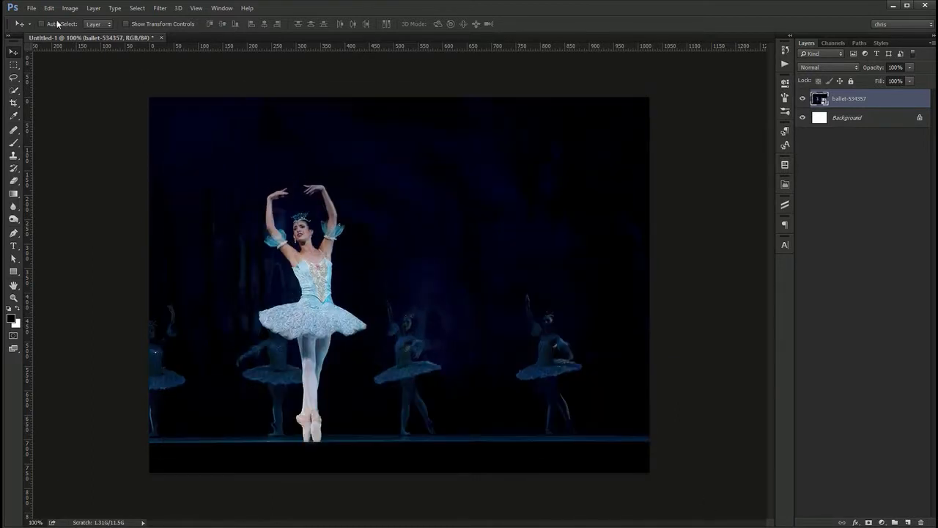
Reopen Save for Web for the ballet image, and set the output width to 500 px with proportions constrained
{"action": "left_click", "coordinate": [32, 8]}
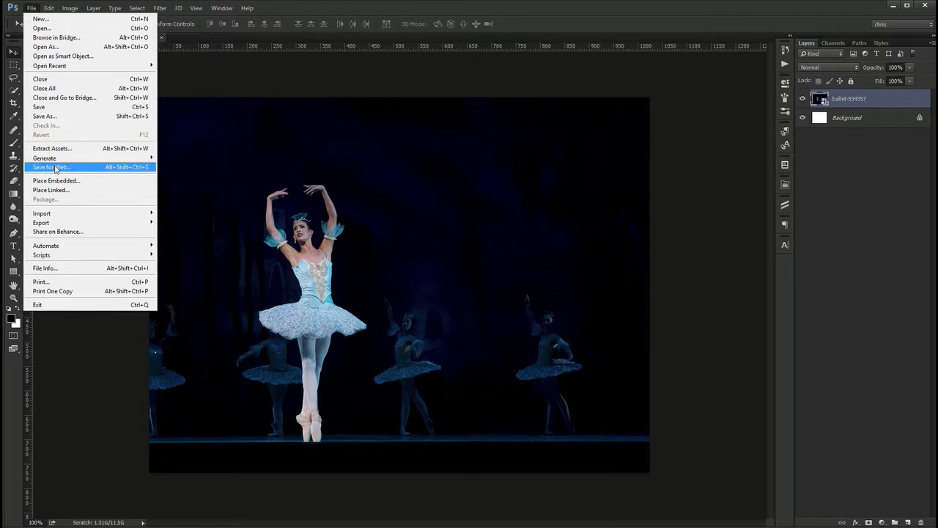
{"action": "left_click", "coordinate": [93, 171]}
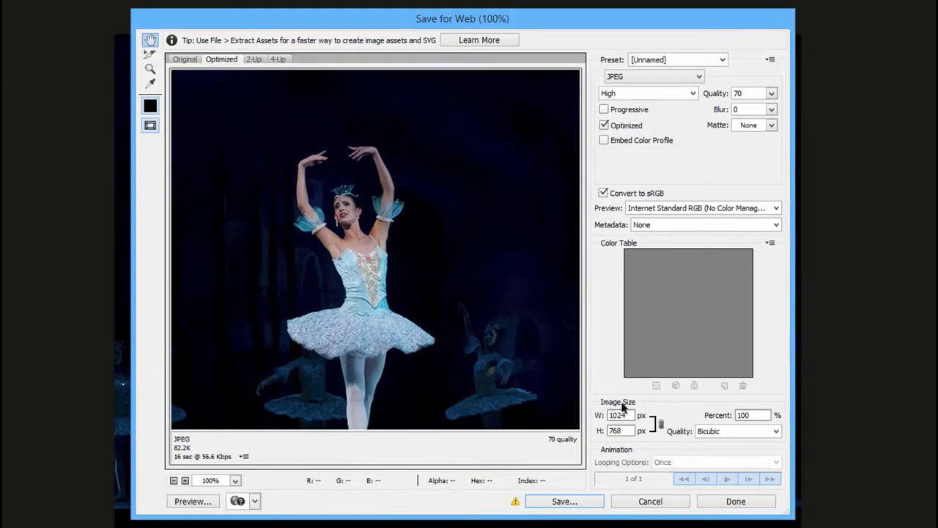
{"action": "double_click", "coordinate": [610, 415]}
{"action": "key", "text": "Tab"}
{"action": "double_click", "coordinate": [614, 415]}
{"action": "type", "text": "500"}
{"action": "left_click", "coordinate": [626, 430]}
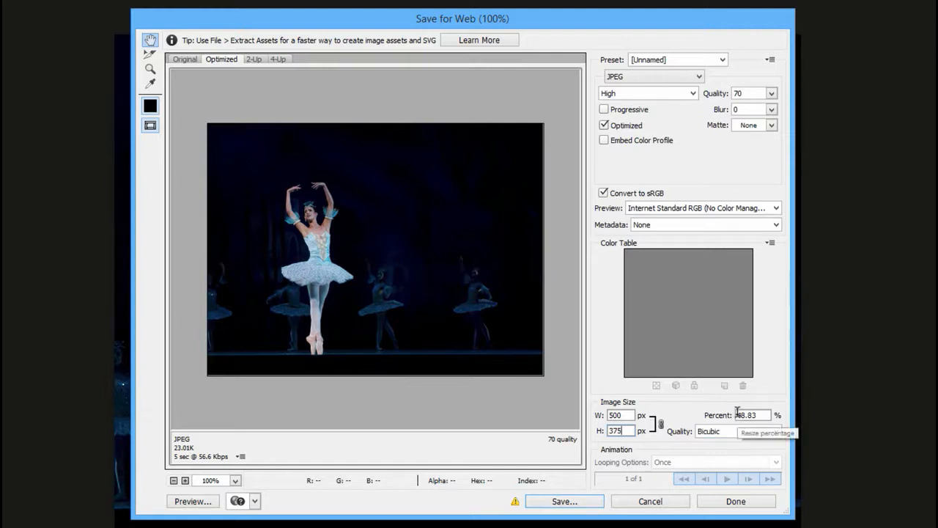
Scale the output image to 50 percent with proportions constrained
{"action": "left_click", "coordinate": [625, 430]}
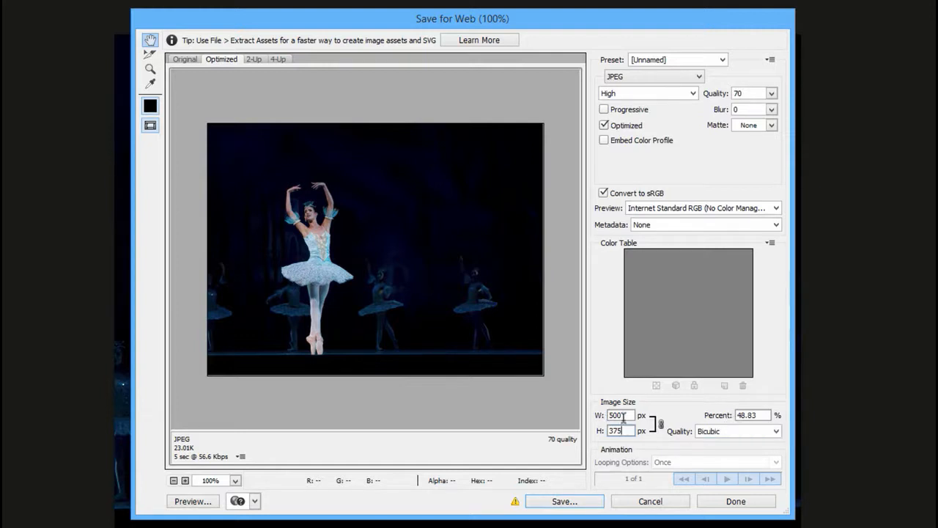
{"action": "left_click", "coordinate": [660, 425]}
{"action": "left_click", "coordinate": [659, 426]}
{"action": "left_click", "coordinate": [657, 427]}
{"action": "left_click", "coordinate": [659, 427]}
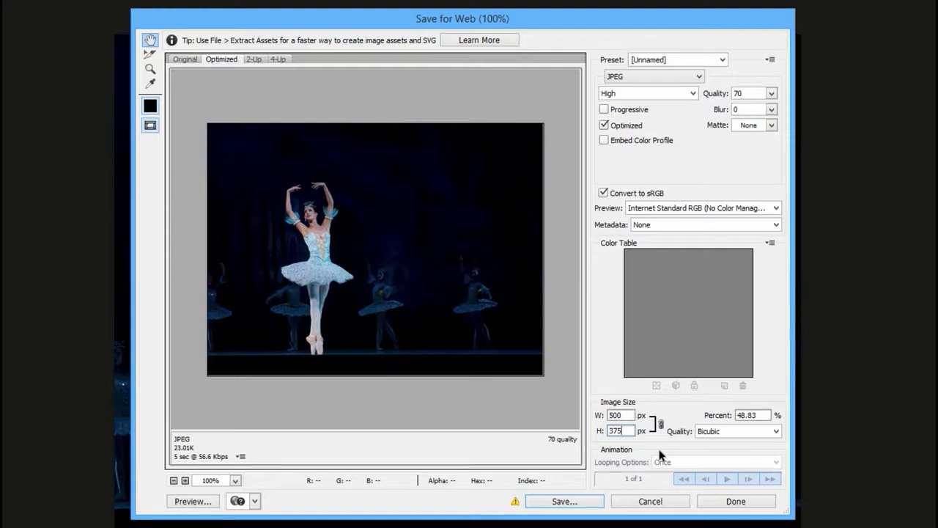
{"action": "double_click", "coordinate": [760, 415]}
{"action": "type", "text": "50"}
{"action": "left_click", "coordinate": [733, 434]}
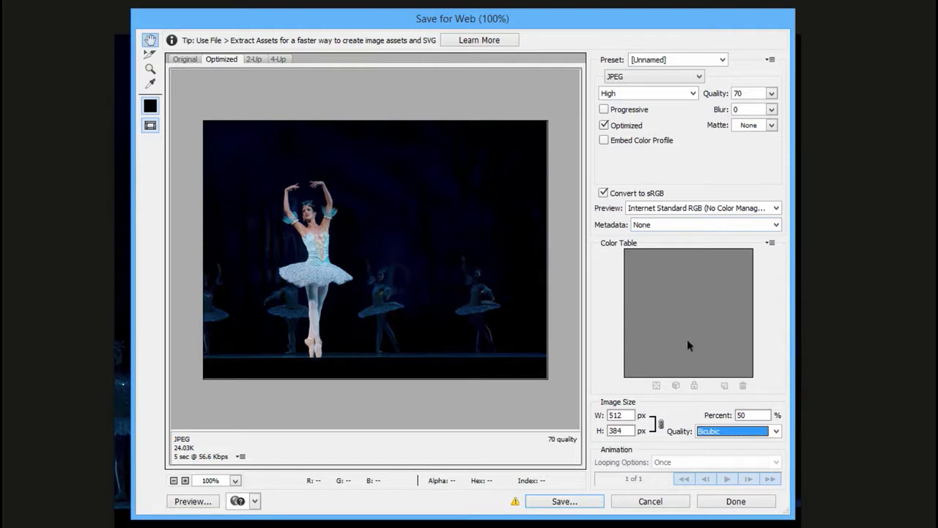
Switch the export format to GIF, reduce its colors to 32, and set them back to 256
{"action": "left_click", "coordinate": [670, 78]}
{"action": "left_click", "coordinate": [643, 89]}
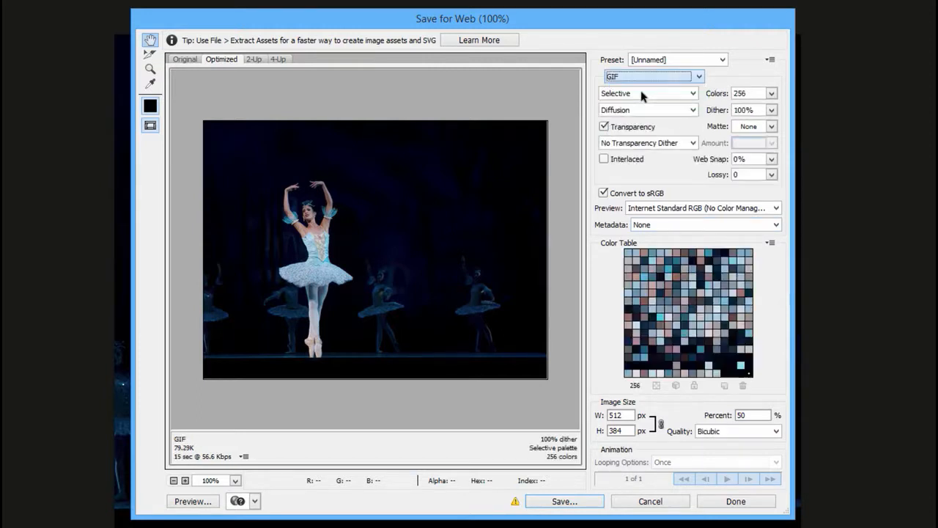
{"action": "left_click", "coordinate": [772, 93]}
{"action": "left_click", "coordinate": [733, 167]}
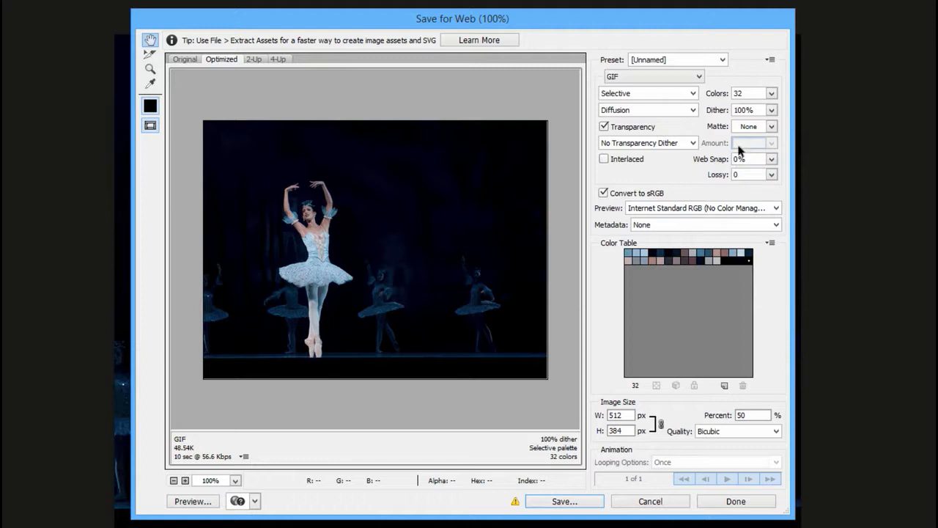
{"action": "left_click", "coordinate": [770, 93]}
{"action": "left_click", "coordinate": [735, 210]}
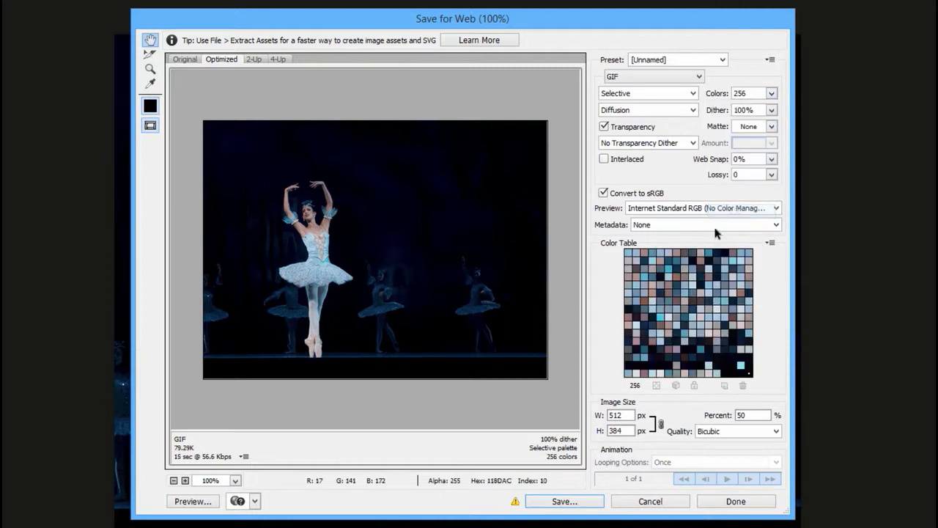
Switch the export format to PNG-24, try PNG-8, and return to PNG-24
{"action": "left_click", "coordinate": [667, 77]}
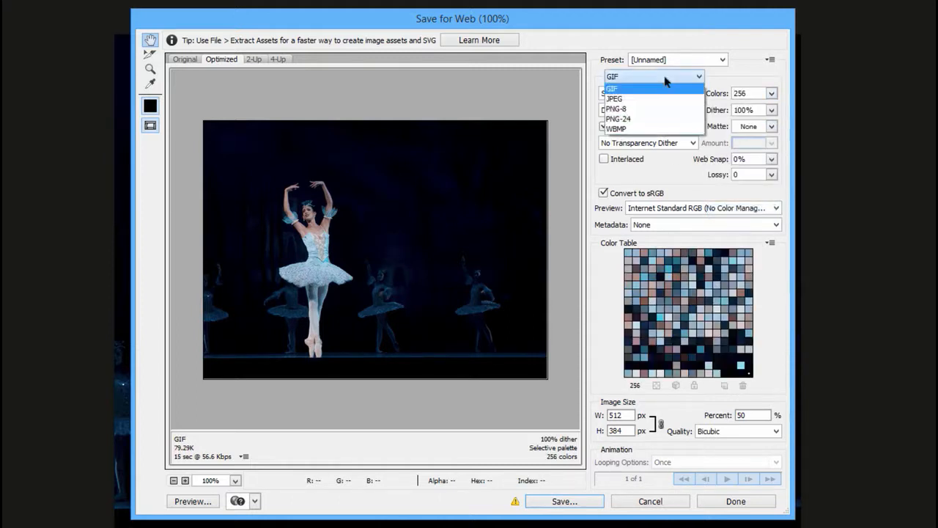
{"action": "left_click", "coordinate": [629, 118]}
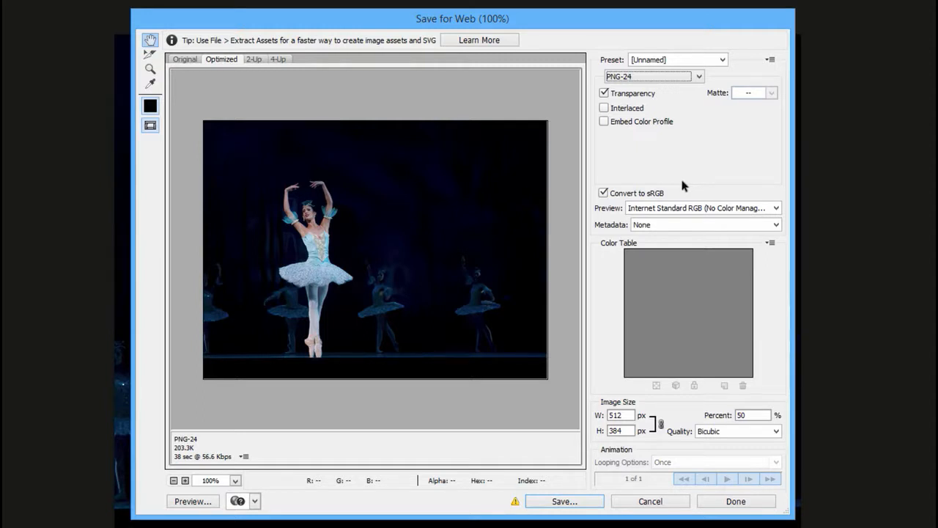
{"action": "left_click", "coordinate": [698, 77]}
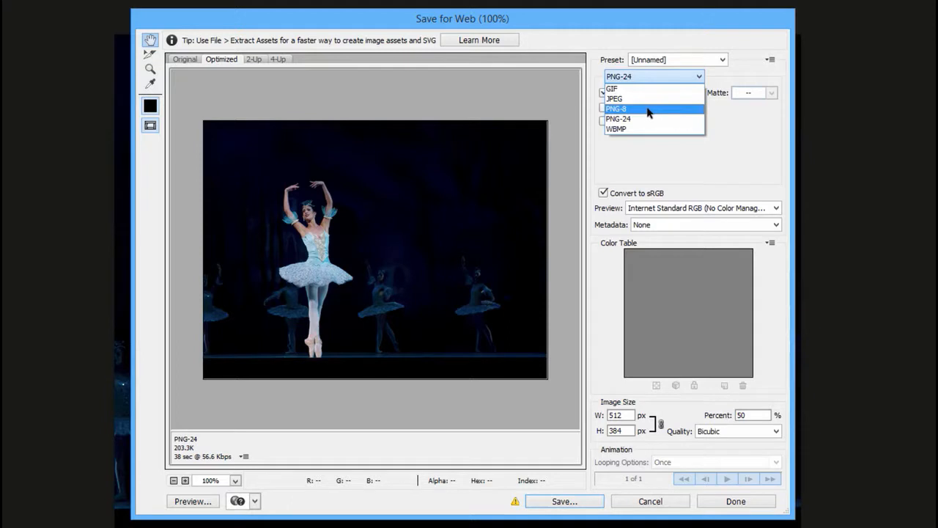
{"action": "left_click", "coordinate": [648, 110]}
{"action": "left_click", "coordinate": [644, 75]}
{"action": "left_click", "coordinate": [649, 123]}
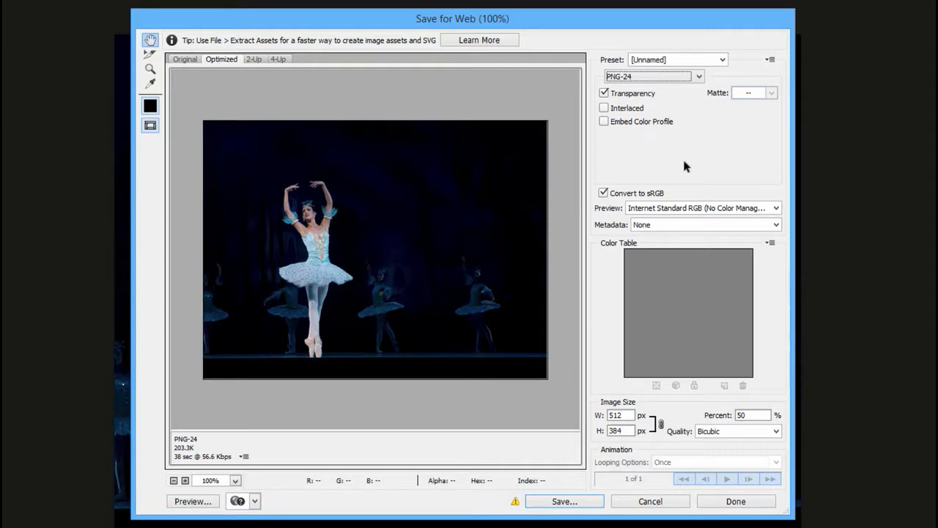
Switch the export format to JPEG, review the compression quality presets, and raise the quality to 100
{"action": "left_click", "coordinate": [678, 77]}
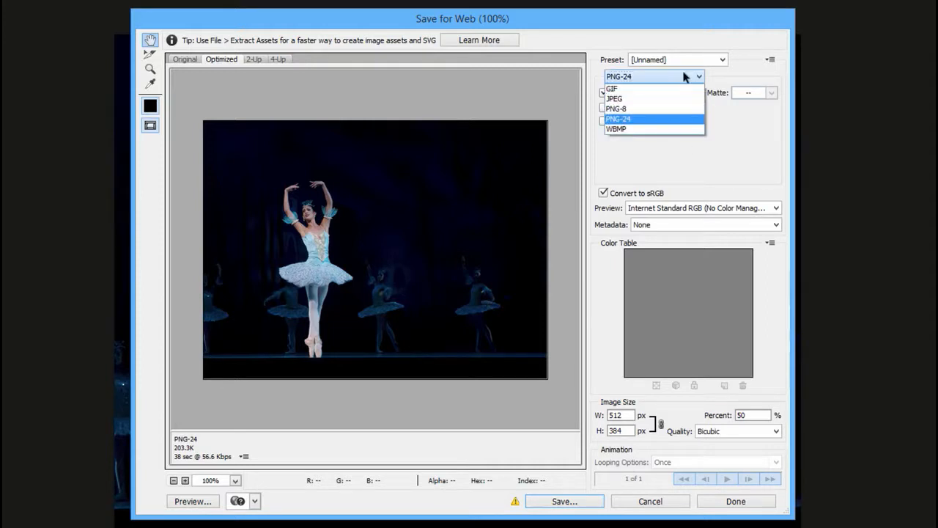
{"action": "left_click", "coordinate": [652, 98]}
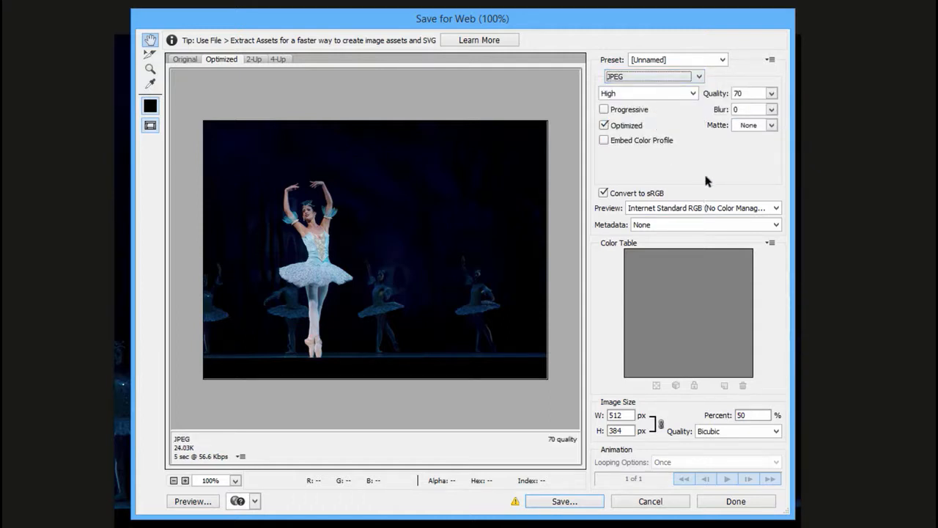
{"action": "left_click", "coordinate": [661, 92]}
{"action": "left_click", "coordinate": [662, 91]}
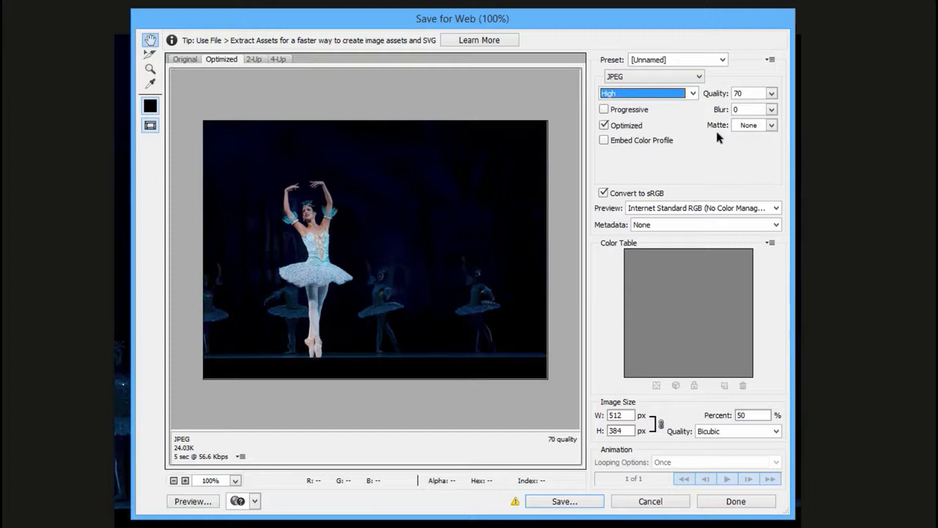
{"action": "left_click", "coordinate": [683, 93]}
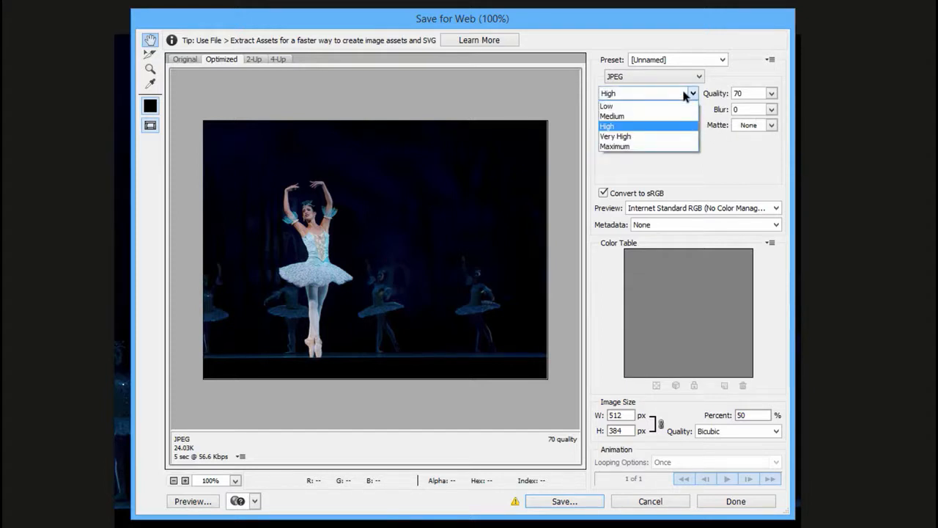
{"action": "left_click", "coordinate": [683, 92]}
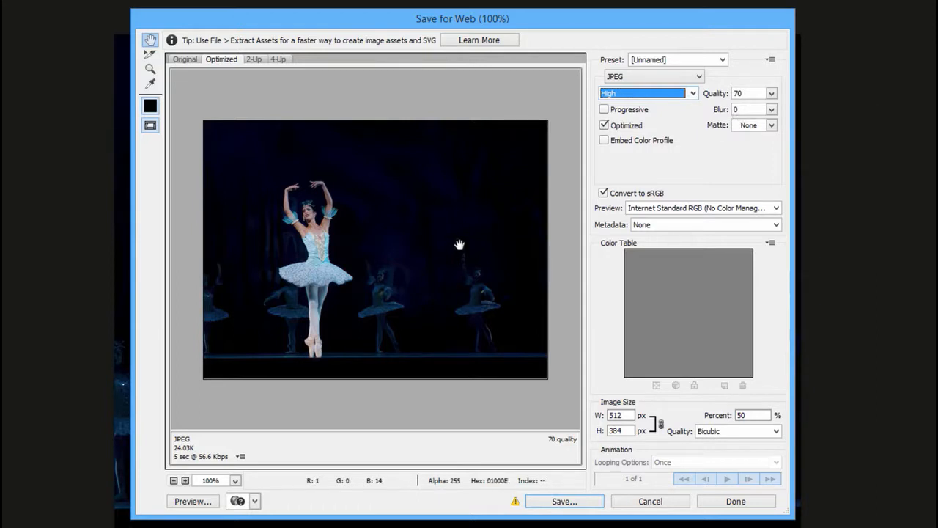
{"action": "left_click", "coordinate": [309, 245]}
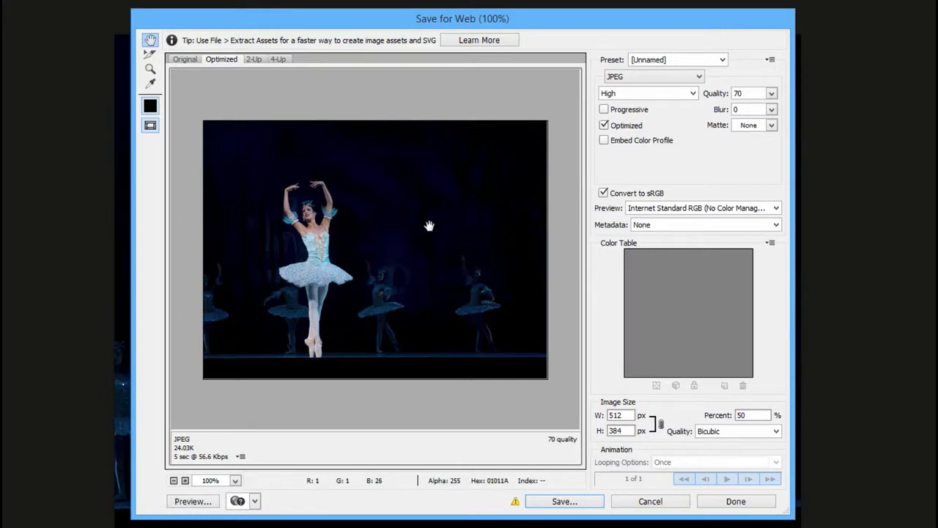
{"action": "left_click", "coordinate": [716, 96]}
{"action": "left_click_drag", "start_coordinate": [716, 96], "coordinate": [770, 104]}
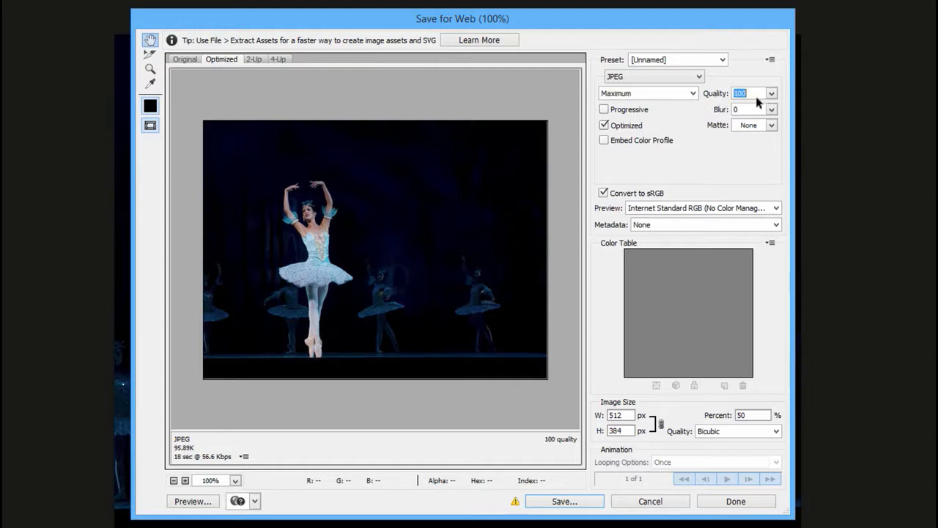
Try the PNG-24 and GIF export formats for the ballet image, and set the format back to JPEG
{"action": "left_click", "coordinate": [675, 76]}
{"action": "left_click", "coordinate": [652, 119]}
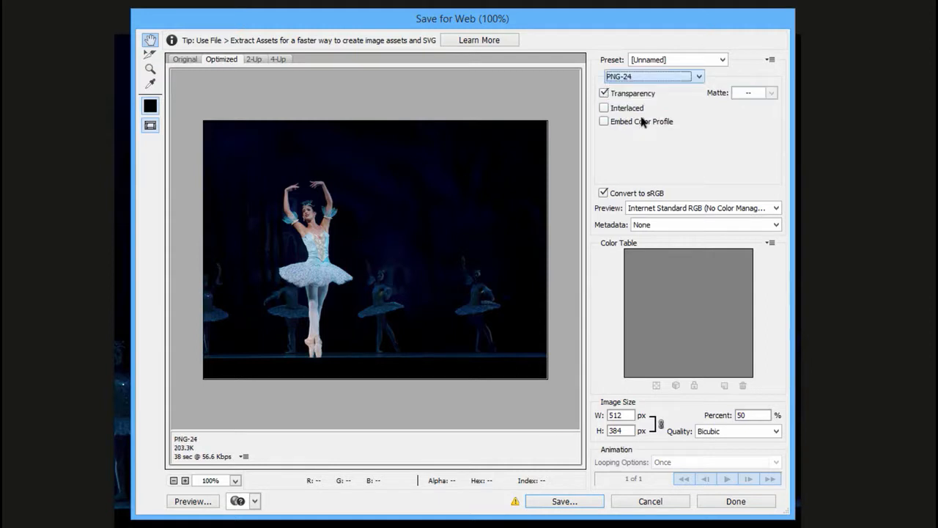
{"action": "left_click", "coordinate": [650, 77]}
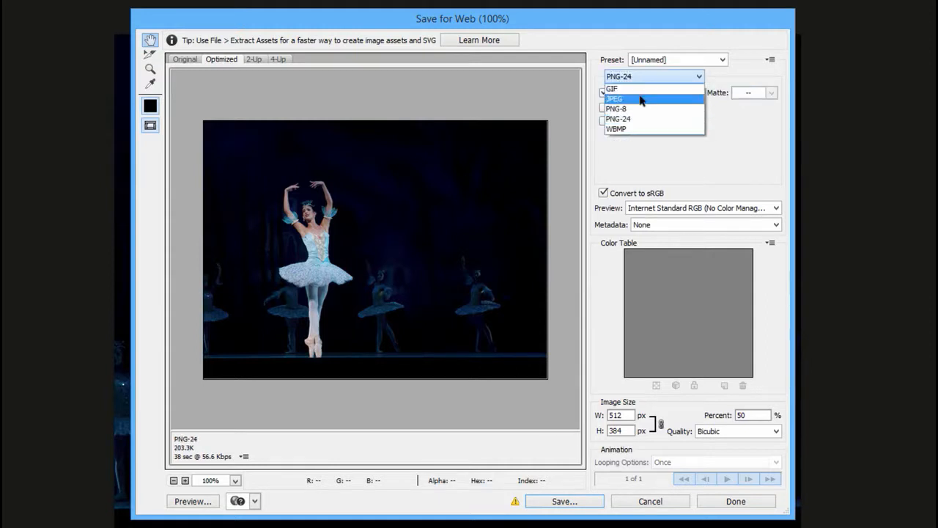
{"action": "left_click", "coordinate": [643, 119]}
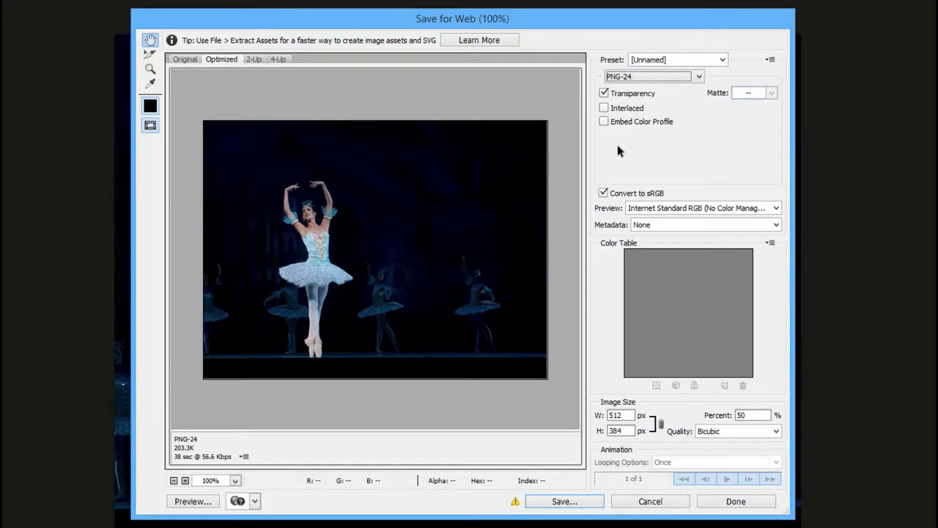
{"action": "left_click", "coordinate": [630, 76]}
{"action": "left_click", "coordinate": [640, 88]}
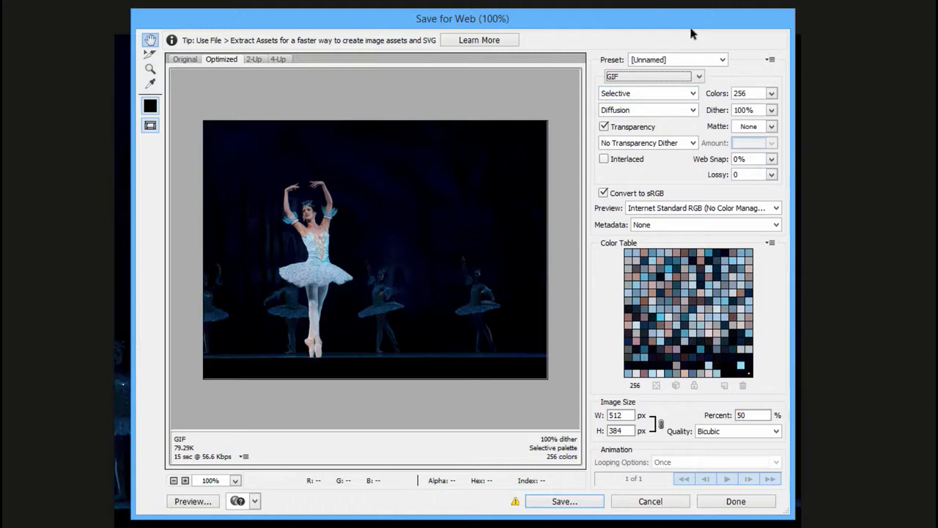
{"action": "left_click", "coordinate": [652, 77]}
{"action": "left_click", "coordinate": [635, 99]}
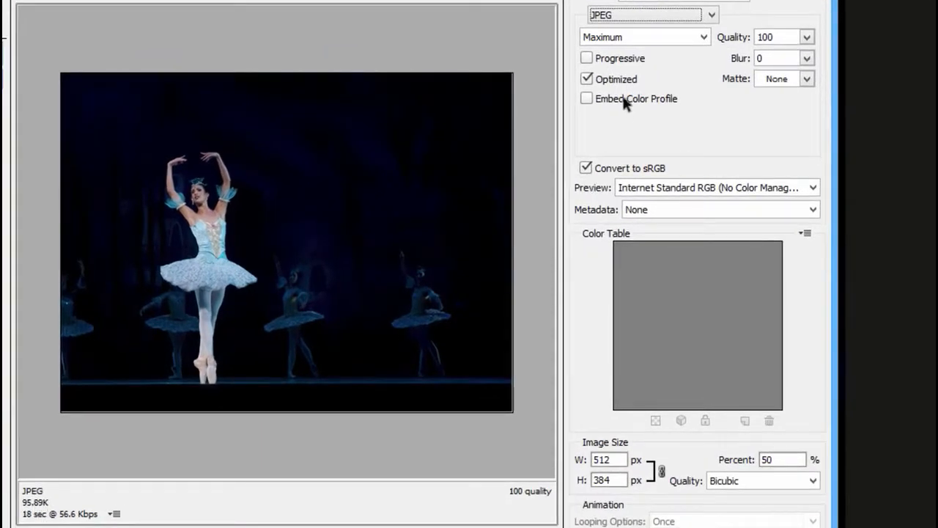
Switch the export format to PNG-24 to compare its file size, and return to JPEG
{"action": "left_click", "coordinate": [652, 20]}
{"action": "left_click", "coordinate": [648, 66]}
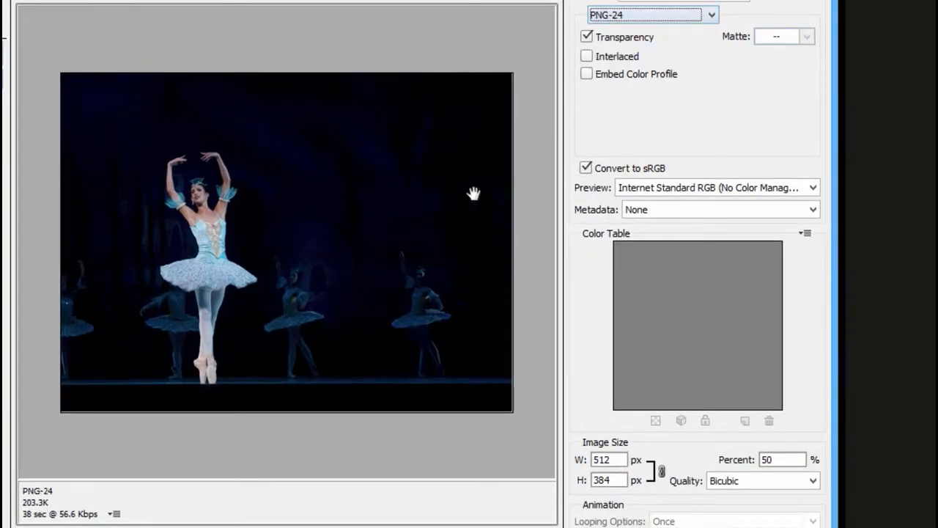
{"action": "left_click", "coordinate": [674, 18]}
{"action": "left_click", "coordinate": [658, 42]}
Compare the JPEG file size at the High and Very High presets, and set the quality back to Maximum
{"action": "left_click", "coordinate": [675, 35]}
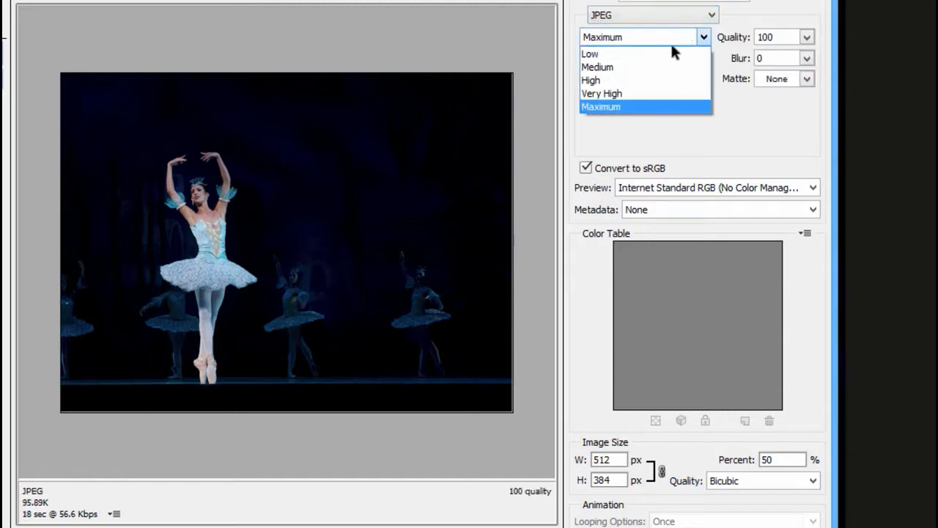
{"action": "left_click", "coordinate": [649, 74]}
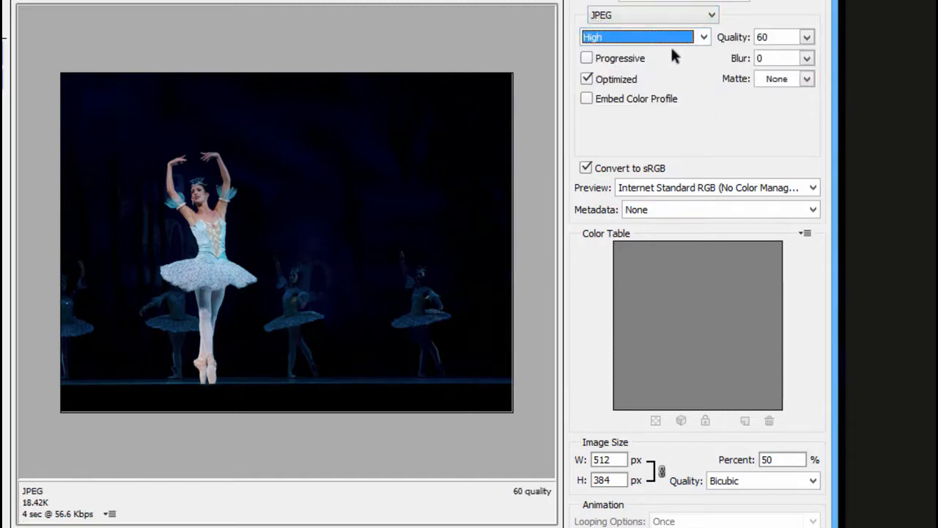
{"action": "left_click", "coordinate": [660, 38]}
{"action": "left_click", "coordinate": [638, 93]}
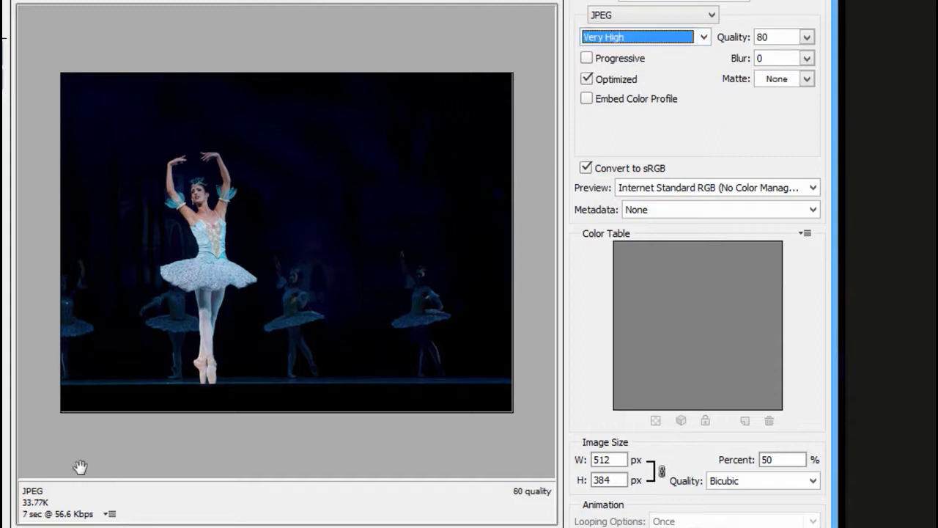
{"action": "left_click", "coordinate": [663, 38]}
{"action": "left_click", "coordinate": [629, 104]}
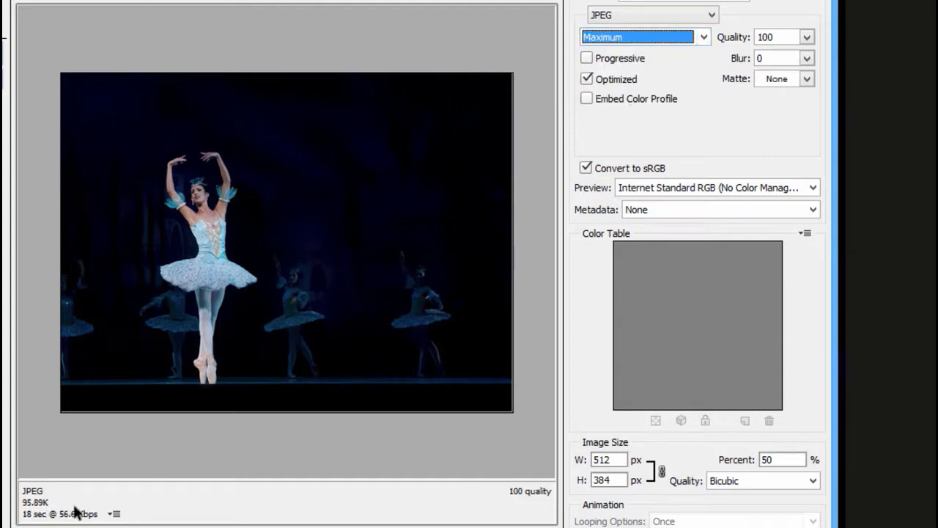
Set the download time estimate to a 2 Mbps connection speed
{"action": "left_click", "coordinate": [115, 514]}
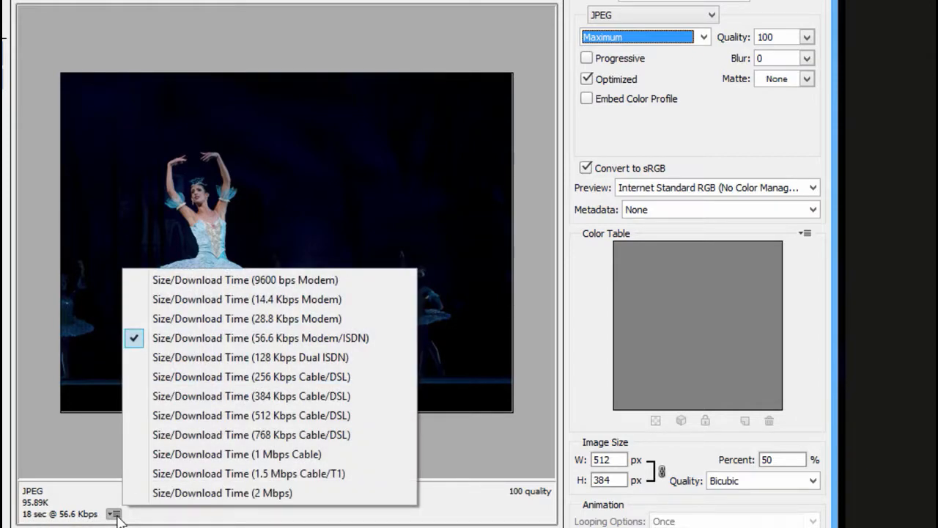
{"action": "left_click", "coordinate": [225, 493]}
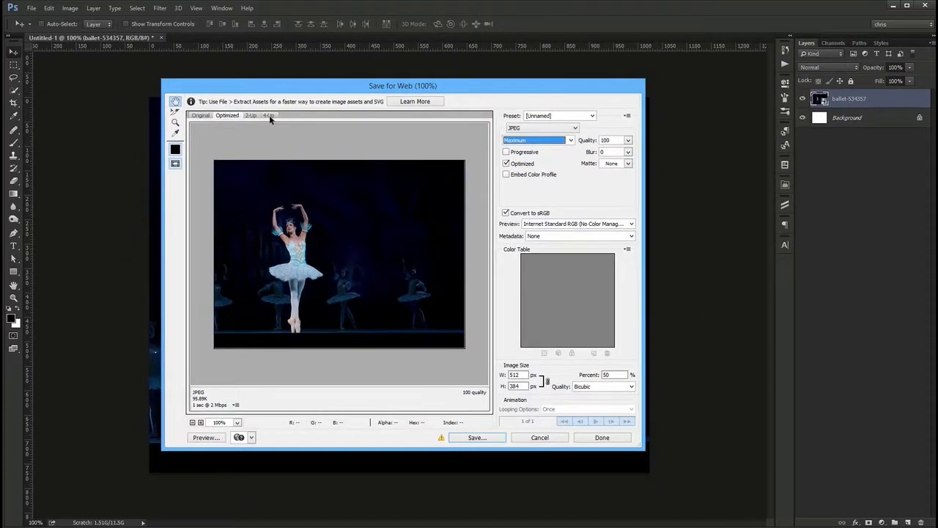
Show the ballet image in the 4-Up preview, and set the first optimized version to PNG-24
{"action": "left_click", "coordinate": [177, 0]}
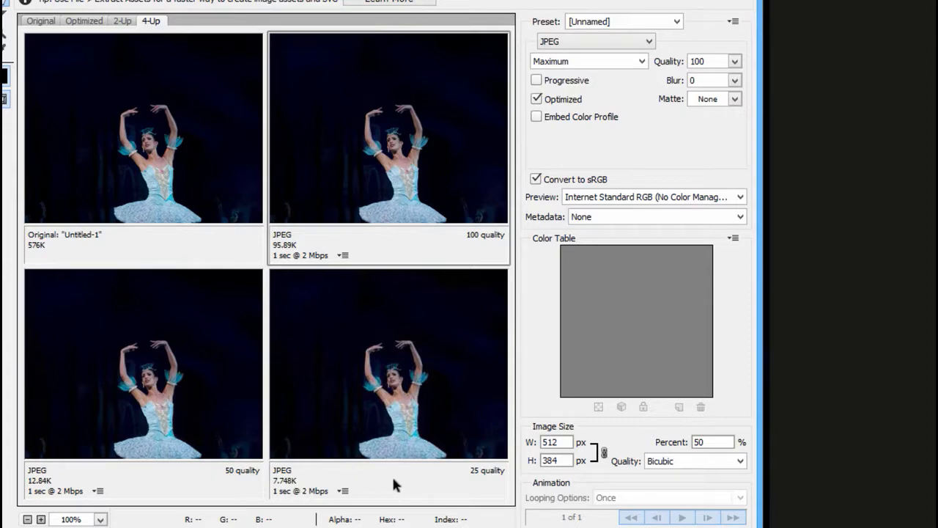
{"action": "left_click", "coordinate": [601, 39]}
{"action": "left_click", "coordinate": [574, 90]}
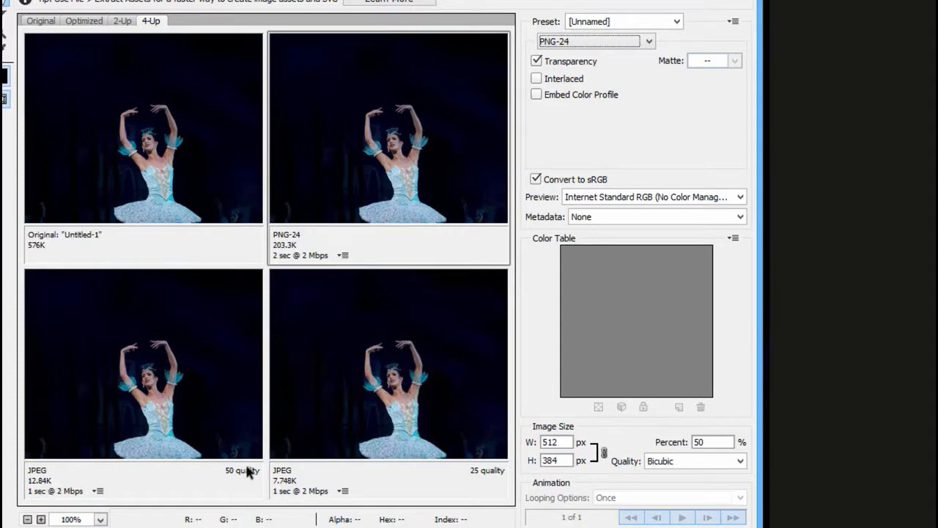
Compare the image quality of the four previews, examining the dancer's legs at 100% and her face at 300%
{"action": "left_click_drag", "start_coordinate": [136, 339], "coordinate": [156, 263]}
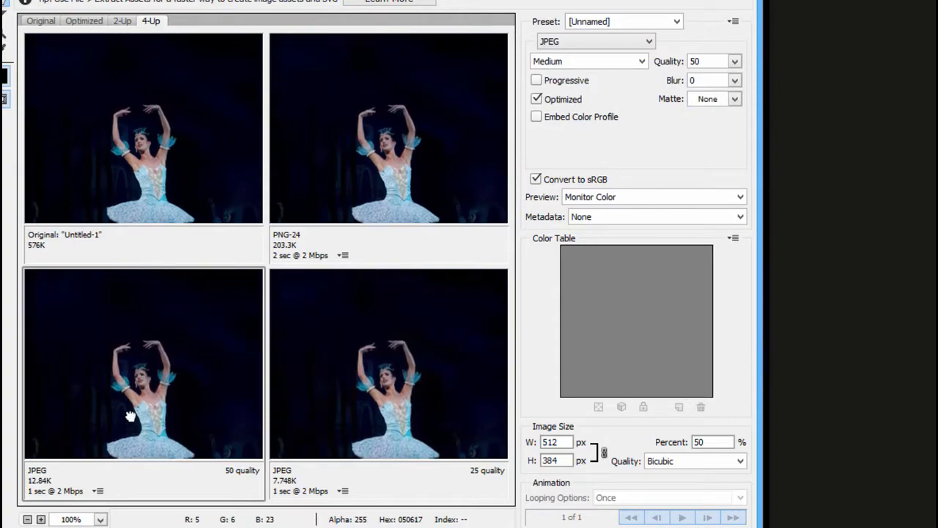
{"action": "left_click_drag", "start_coordinate": [129, 415], "coordinate": [212, 276]}
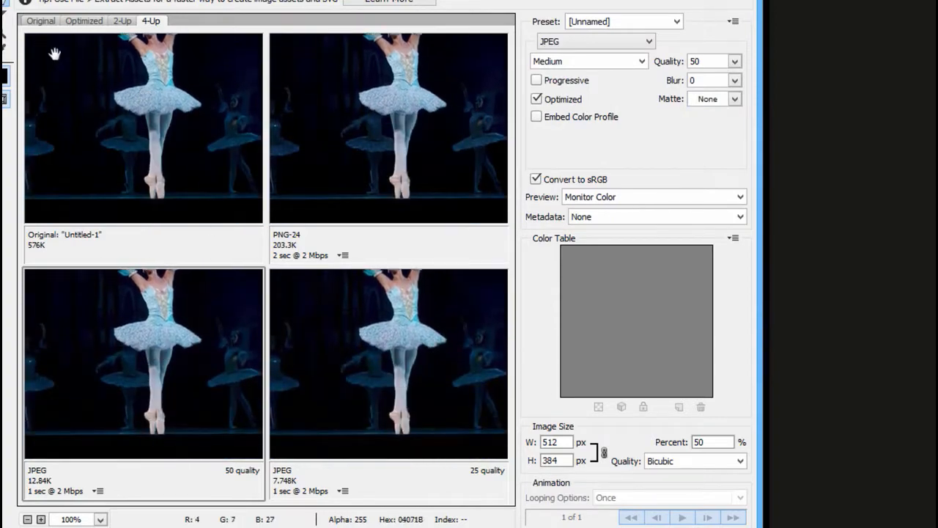
{"action": "left_click", "coordinate": [3, 34]}
{"action": "left_click", "coordinate": [178, 93]}
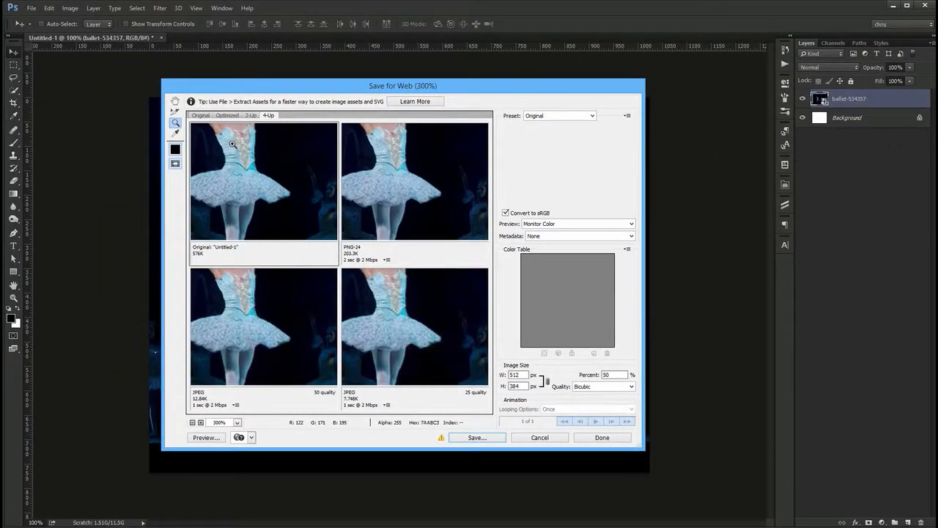
{"action": "left_click", "coordinate": [235, 146]}
{"action": "left_click_drag", "start_coordinate": [249, 167], "coordinate": [257, 190]}
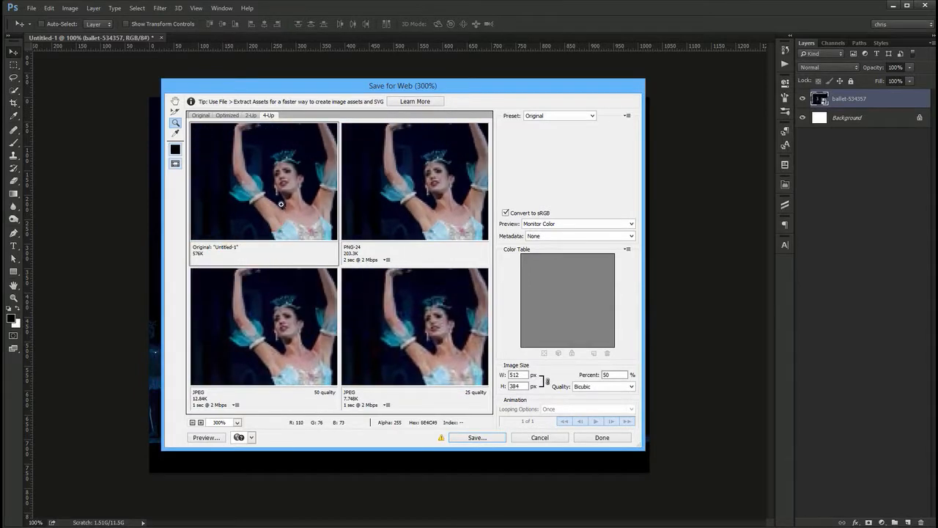
Compare the dancer's upper body across the four previews at several zoom levels, and switch to the original image's view
{"action": "left_click", "coordinate": [275, 196], "text": "alt"}
{"action": "left_click", "coordinate": [276, 192], "text": "alt"}
{"action": "left_click", "coordinate": [277, 188], "text": "alt"}
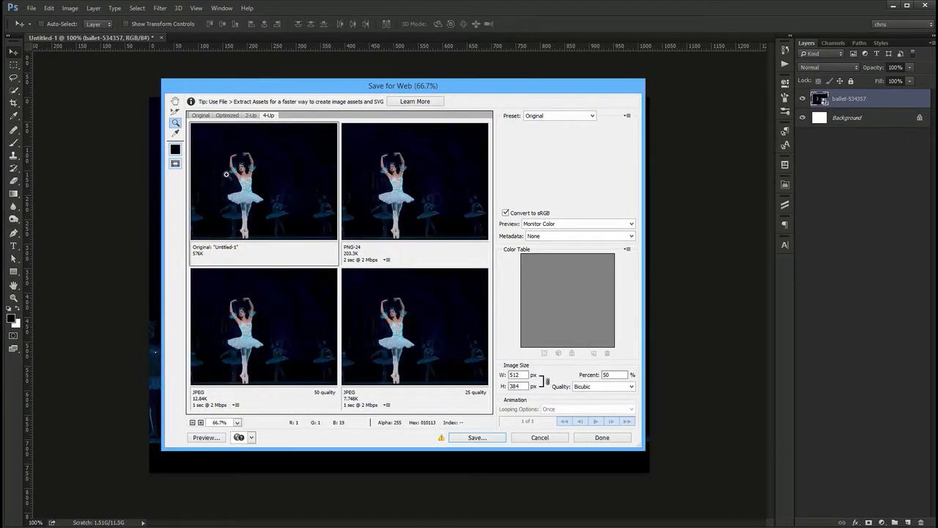
{"action": "left_click", "coordinate": [228, 172]}
{"action": "left_click", "coordinate": [228, 170]}
{"action": "left_click_drag", "start_coordinate": [312, 198], "coordinate": [223, 163]}
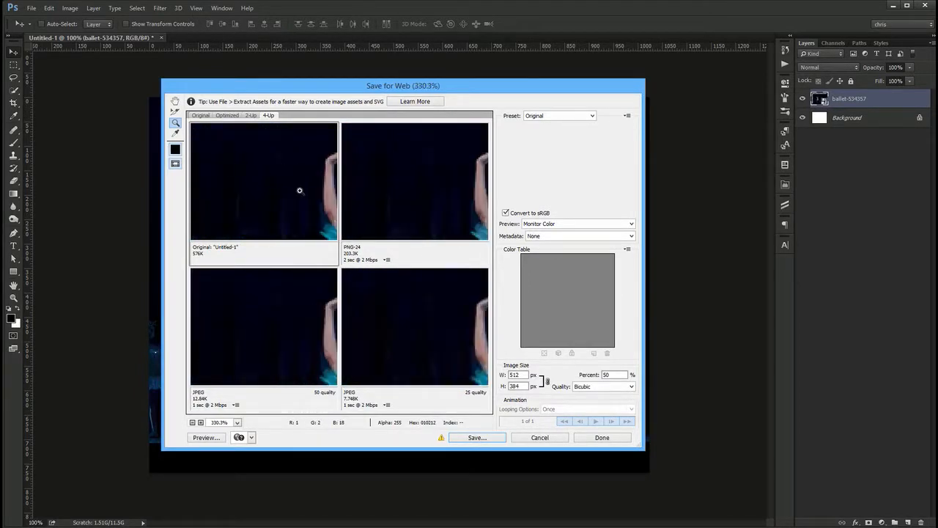
{"action": "left_click", "coordinate": [316, 195], "text": "alt"}
{"action": "left_click", "coordinate": [316, 195], "text": "alt"}
{"action": "mouse_move", "coordinate": [281, 193]}
{"action": "left_mouse_down"}
{"action": "mouse_move", "coordinate": [278, 163]}
{"action": "mouse_move", "coordinate": [224, 167]}
{"action": "mouse_move", "coordinate": [296, 184]}
{"action": "left_mouse_up"}
{"action": "left_click", "coordinate": [176, 101]}
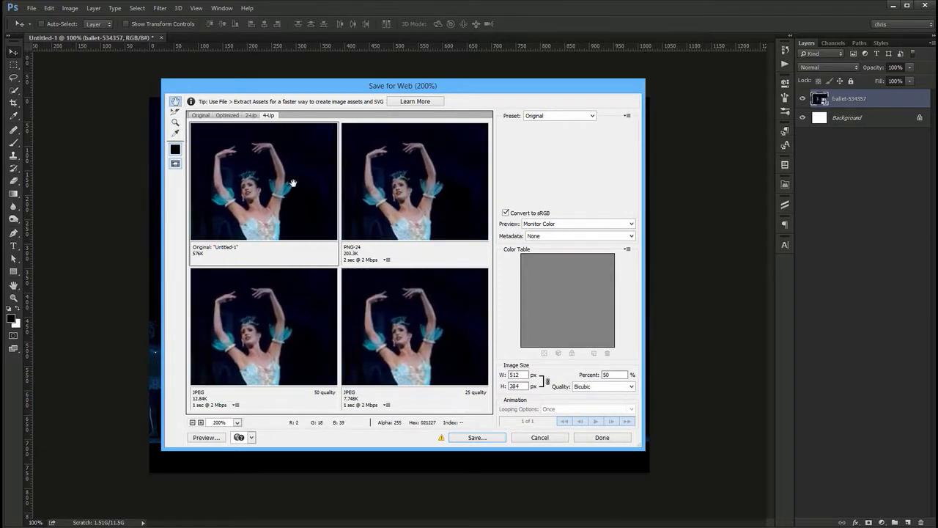
{"action": "left_click", "coordinate": [203, 116]}
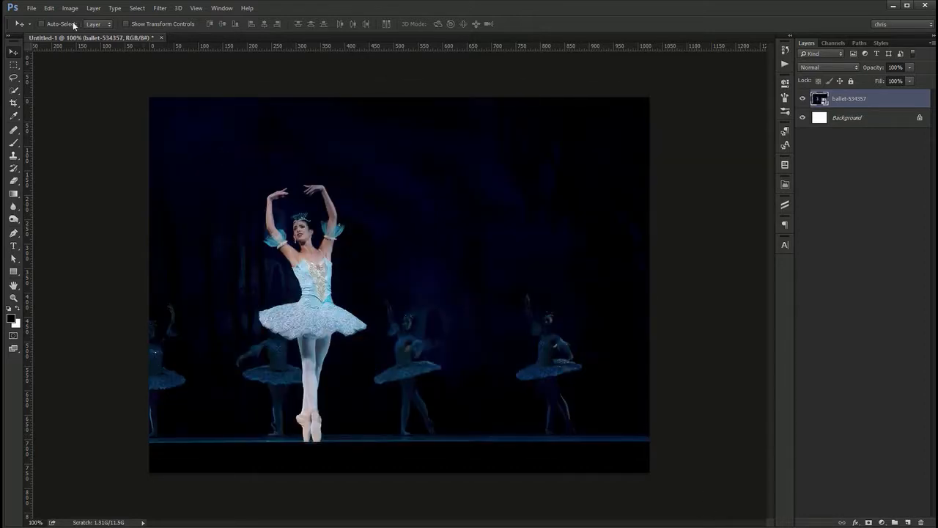
Examine the JPEG quality setting for the ballet image in Save for Web, and close it without exporting
{"action": "left_click", "coordinate": [31, 8]}
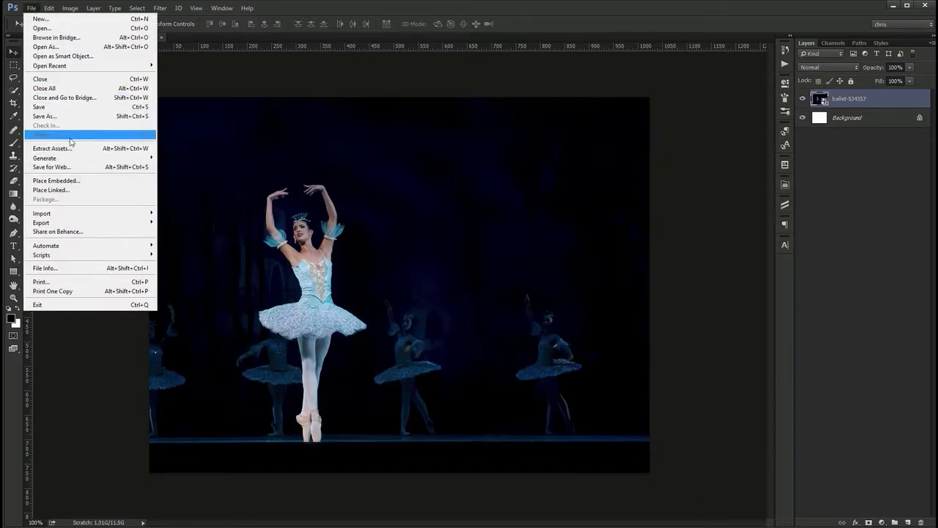
{"action": "left_click", "coordinate": [87, 168]}
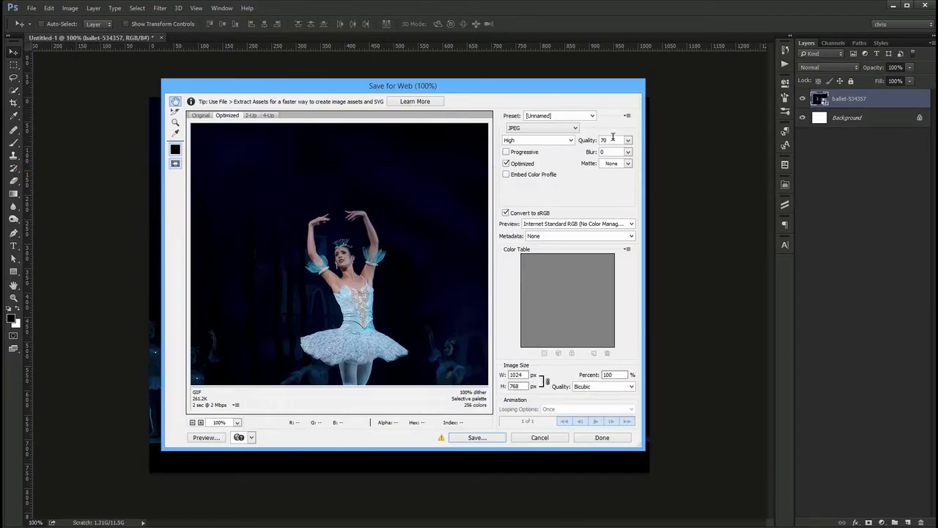
{"action": "left_click", "coordinate": [628, 140]}
{"action": "mouse_move", "coordinate": [614, 154]}
{"action": "left_mouse_down"}
{"action": "mouse_move", "coordinate": [602, 153]}
{"action": "mouse_move", "coordinate": [609, 140]}
{"action": "left_mouse_up"}
{"action": "left_click", "coordinate": [534, 442]}
Examine the Save As options for storing the ballet document in Photoshop PSD format
{"action": "left_click", "coordinate": [33, 8]}
{"action": "left_click", "coordinate": [53, 117]}
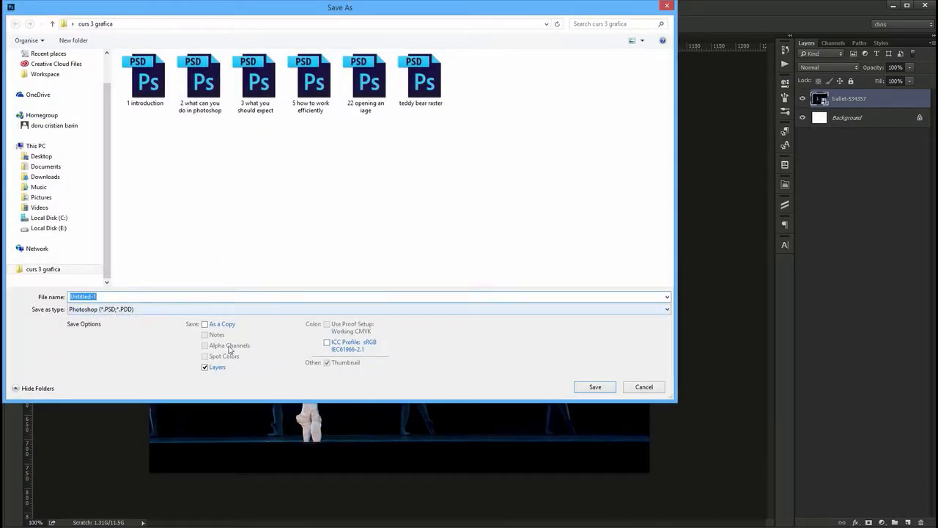
{"action": "left_click", "coordinate": [635, 393]}
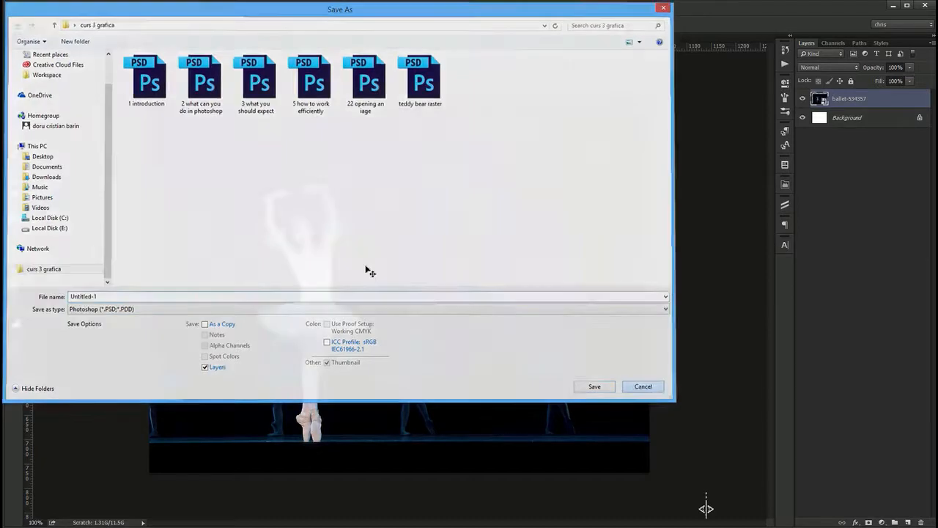
{"action": "left_click", "coordinate": [32, 8]}
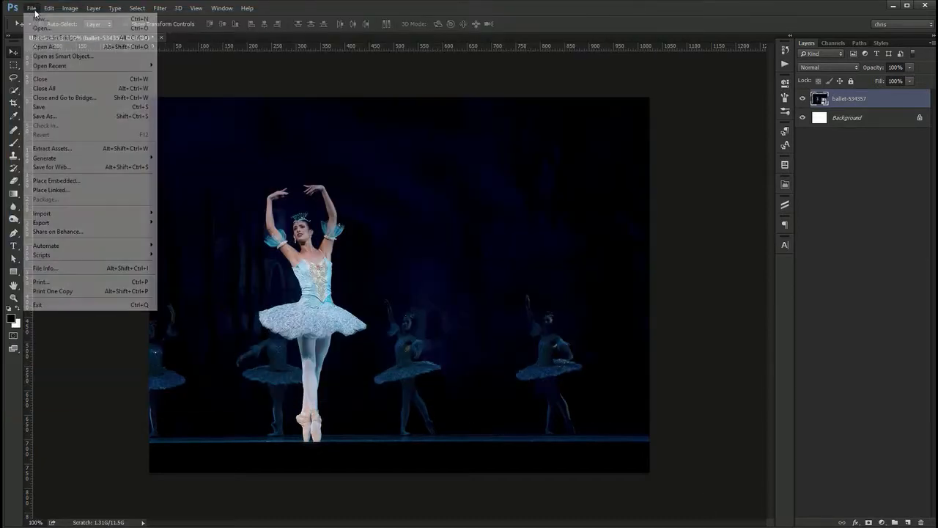
{"action": "left_click", "coordinate": [77, 117]}
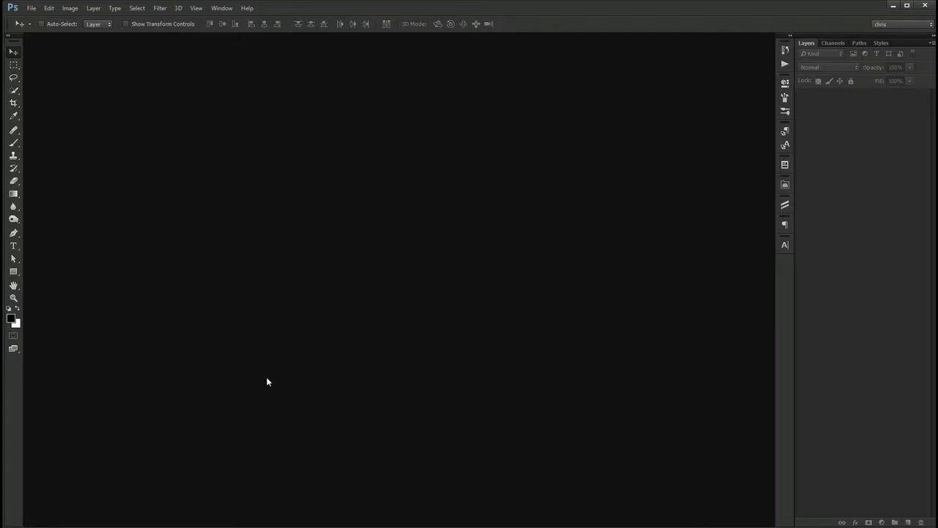
Start a new document of 1024 × 768 pixels at 72 pixels/inch in RGB Color mode
{"action": "key", "text": "ctrl+n"}
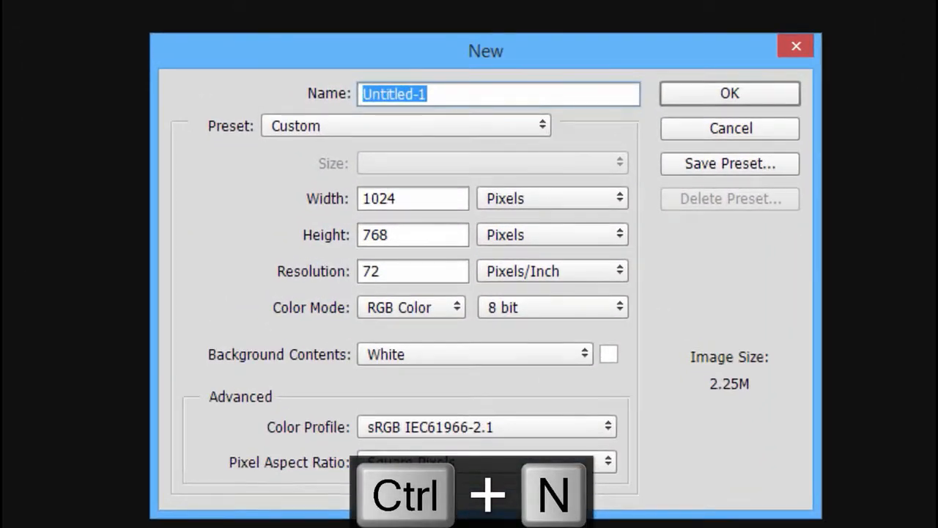
{"action": "double_click", "coordinate": [404, 198]}
{"action": "double_click", "coordinate": [410, 233]}
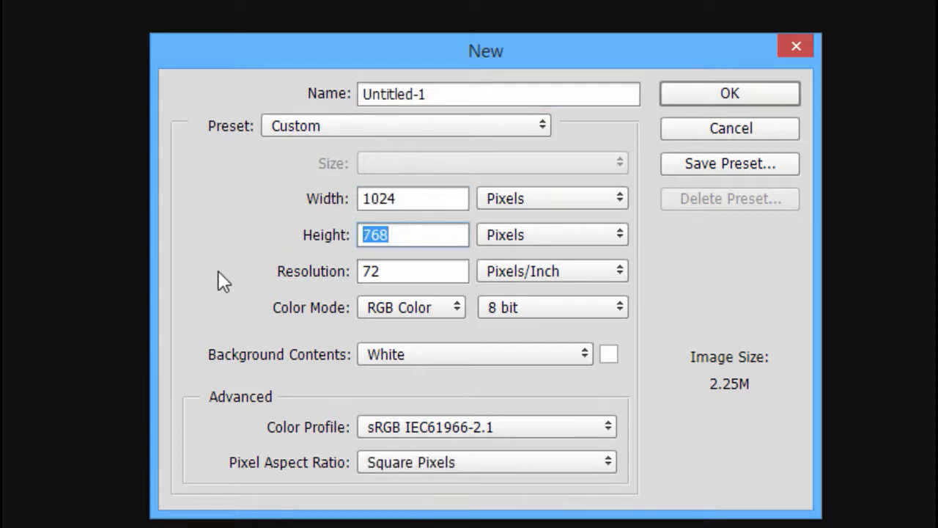
{"action": "double_click", "coordinate": [406, 199]}
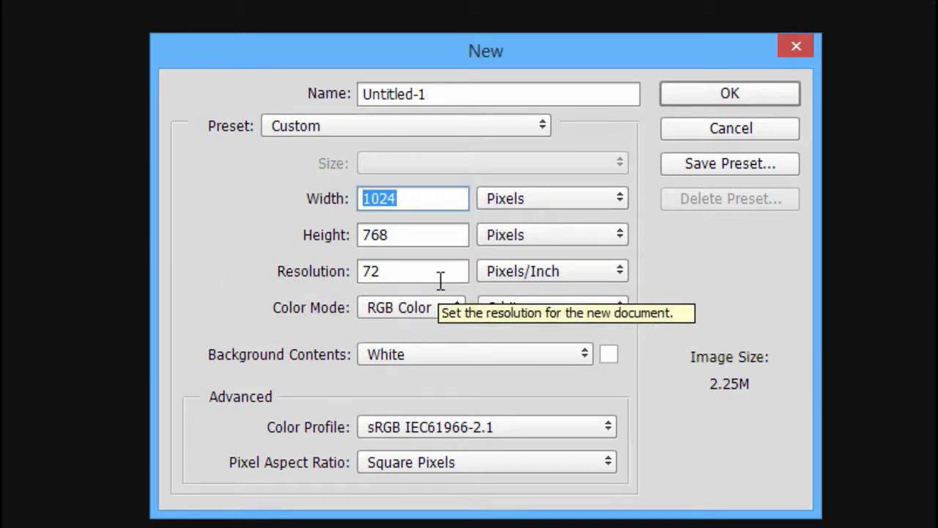
{"action": "double_click", "coordinate": [440, 278]}
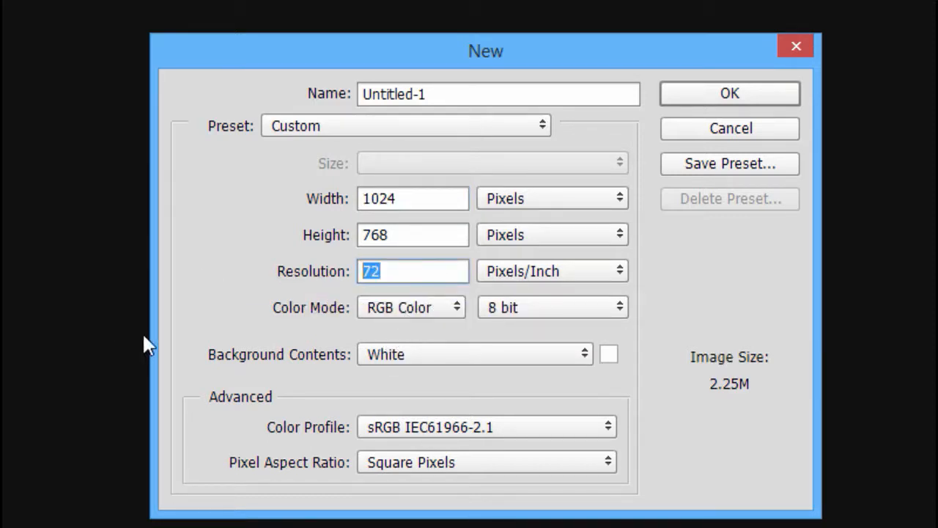
{"action": "left_click", "coordinate": [596, 264]}
{"action": "left_click", "coordinate": [596, 264]}
{"action": "left_click", "coordinate": [418, 301]}
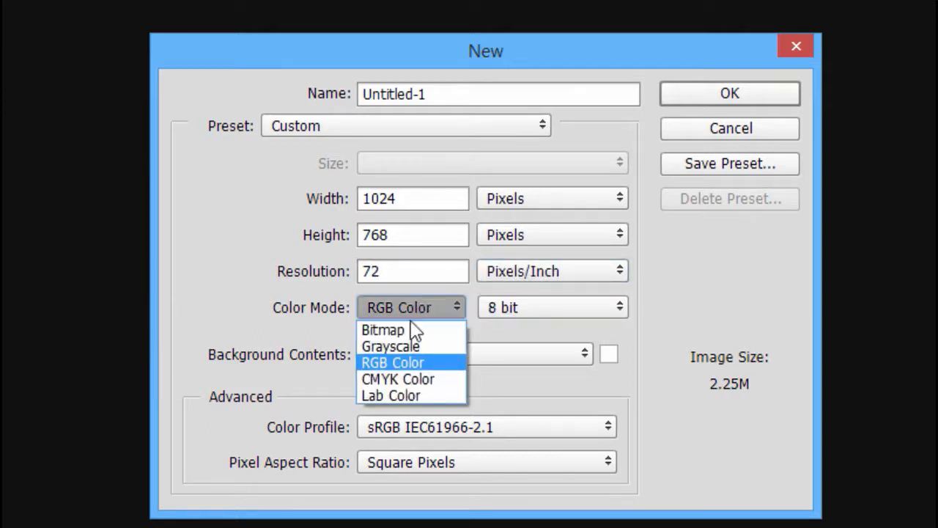
{"action": "left_click", "coordinate": [440, 363]}
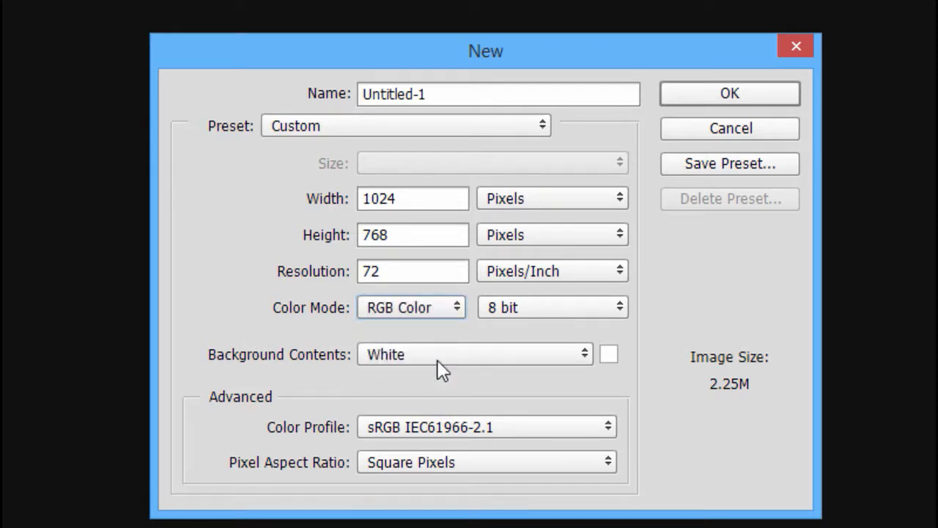
Try a custom color for the new document's background contents, and set them back to White
{"action": "left_click", "coordinate": [413, 358]}
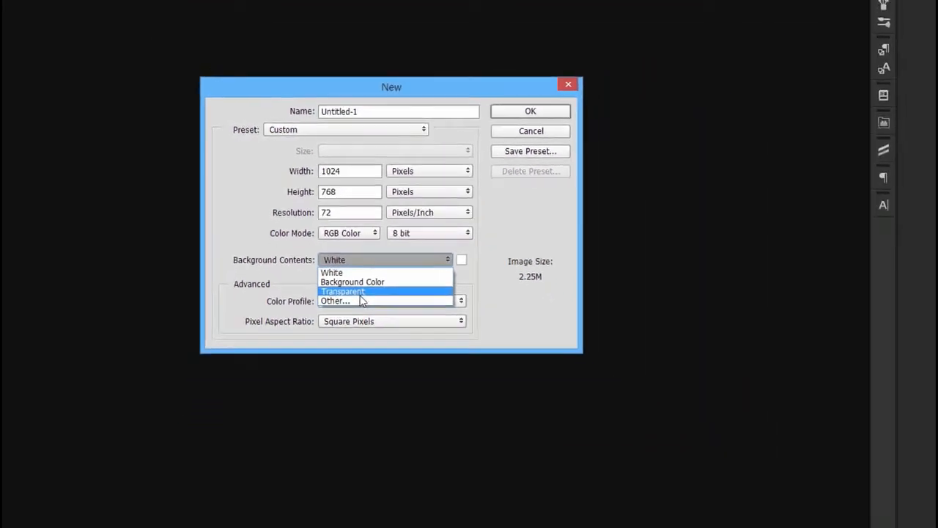
{"action": "left_click", "coordinate": [388, 426]}
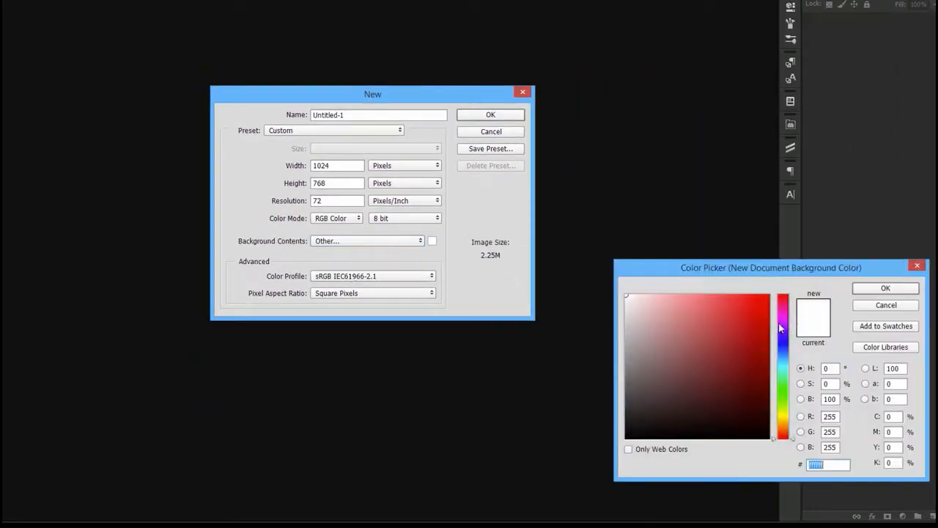
{"action": "left_click", "coordinate": [878, 293]}
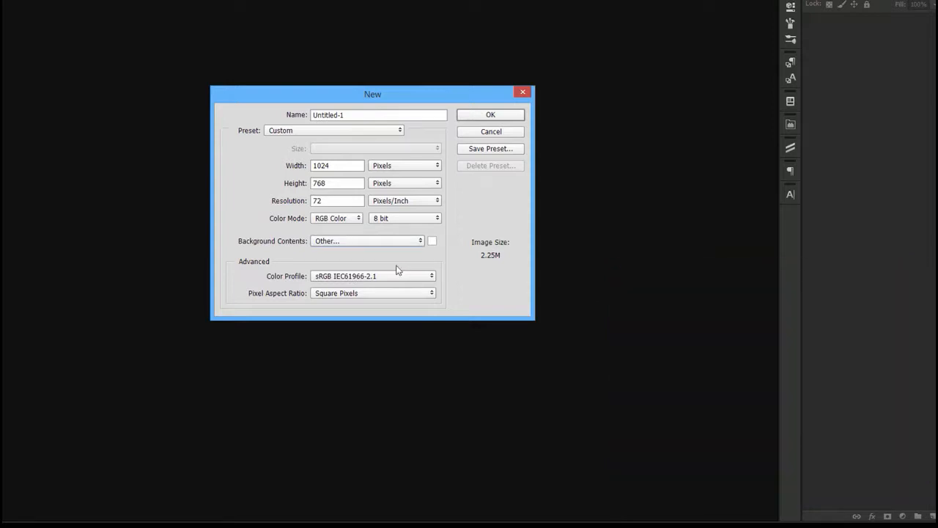
{"action": "left_click", "coordinate": [349, 243]}
{"action": "left_click", "coordinate": [340, 252]}
Review the options for saving a new document preset, cancel them, and create the blank document
{"action": "left_click", "coordinate": [490, 149]}
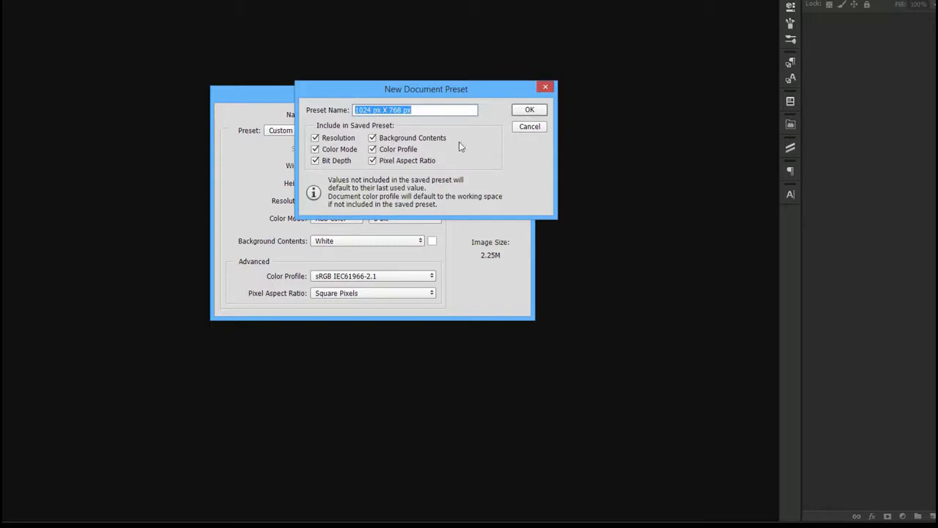
{"action": "left_click", "coordinate": [544, 88]}
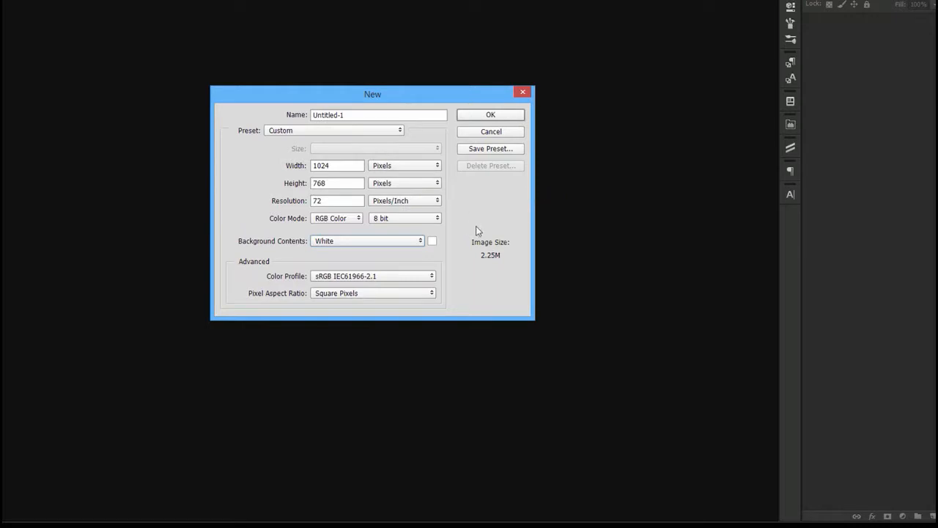
{"action": "left_click", "coordinate": [487, 115]}
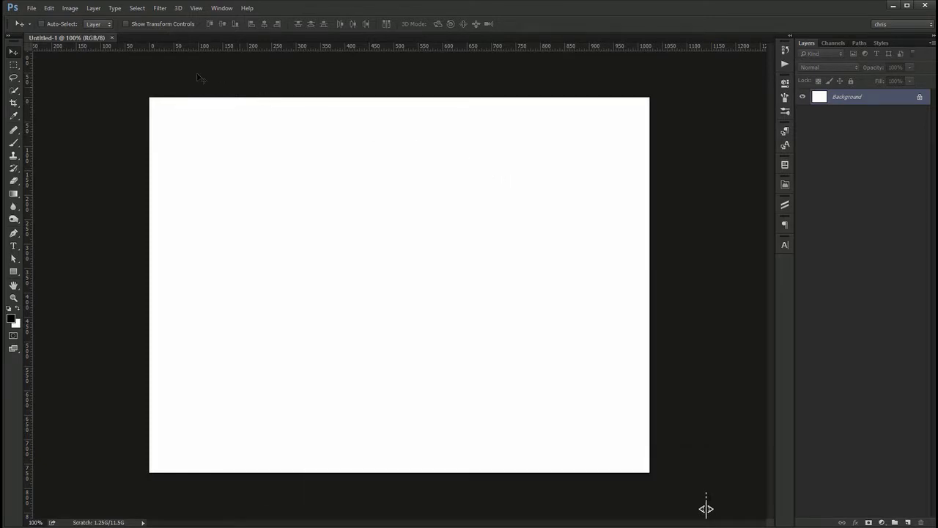
Examine the blank document's Canvas Size settings, including the width, its units and the anchor, without changing the canvas
{"action": "left_click", "coordinate": [71, 8]}
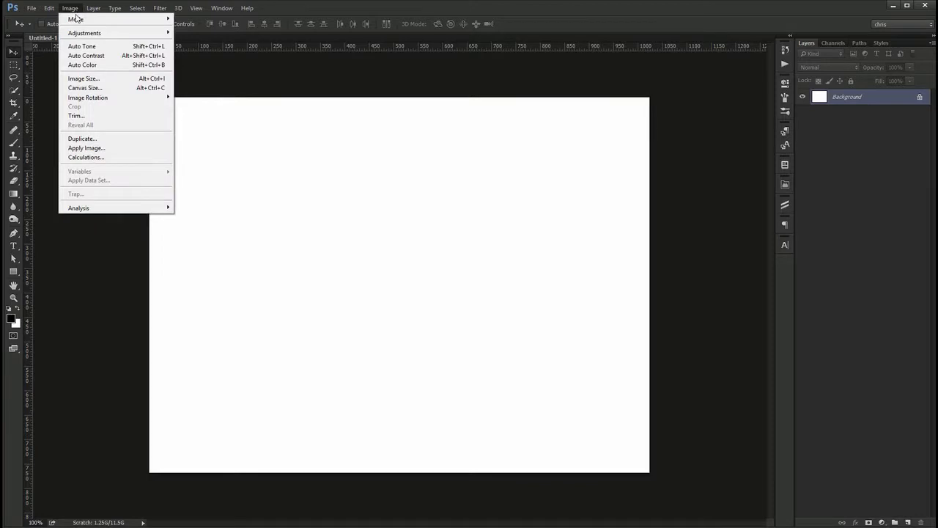
{"action": "left_click", "coordinate": [125, 88]}
{"action": "left_click_drag", "start_coordinate": [526, 154], "coordinate": [325, 152]}
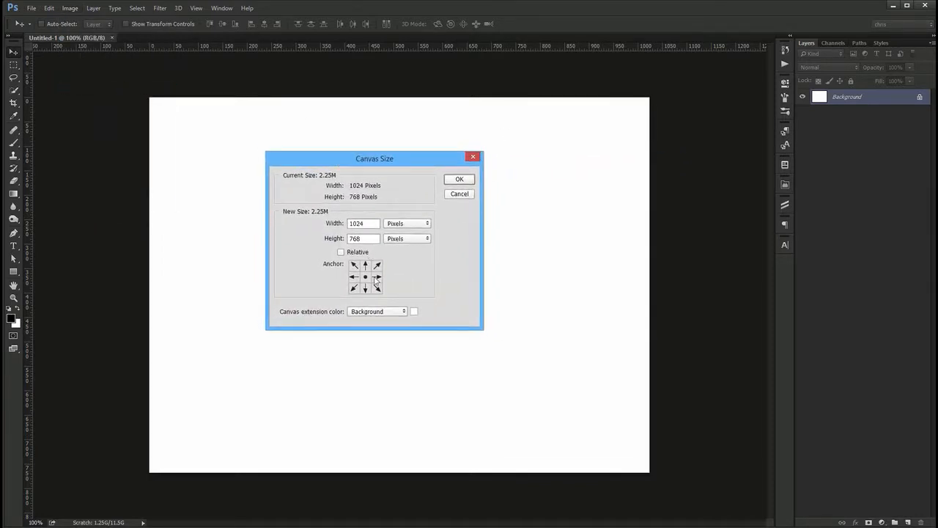
{"action": "left_click", "coordinate": [473, 156]}
{"action": "key", "text": "ctrl+alt+c"}
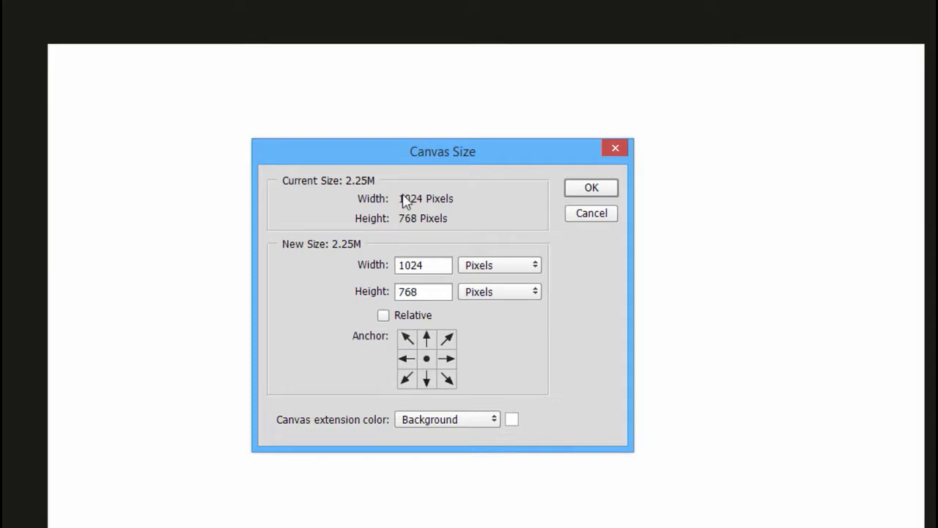
{"action": "double_click", "coordinate": [419, 265]}
{"action": "left_click", "coordinate": [526, 267]}
{"action": "left_click", "coordinate": [528, 269]}
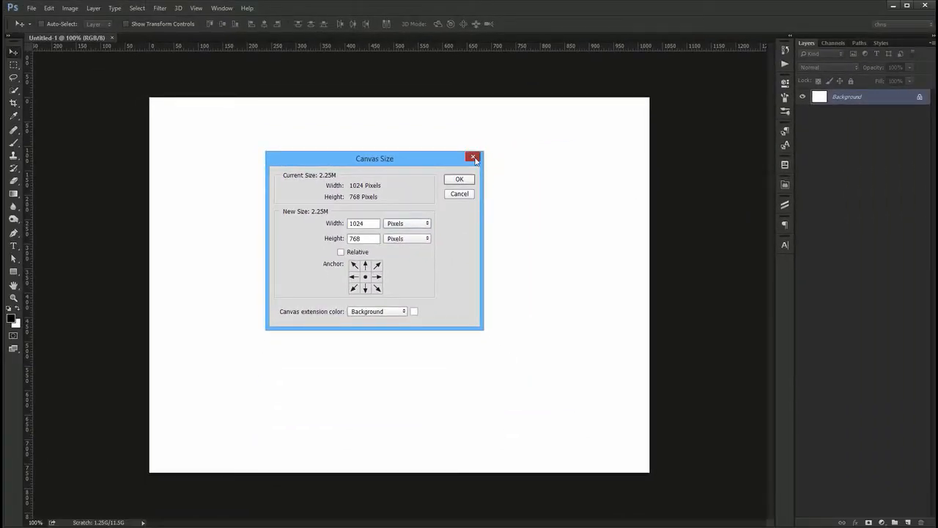
{"action": "left_click", "coordinate": [474, 159]}
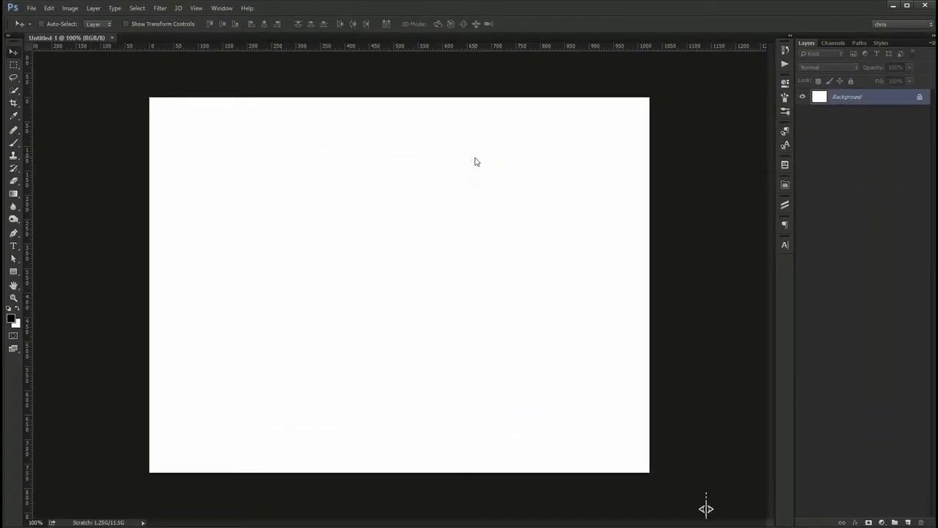
Set the ruler and type units to Pixels in the Units & Rulers preferences, and return to the Move tool
{"action": "left_click", "coordinate": [49, 8]}
{"action": "mouse_move", "coordinate": [111, 371]}
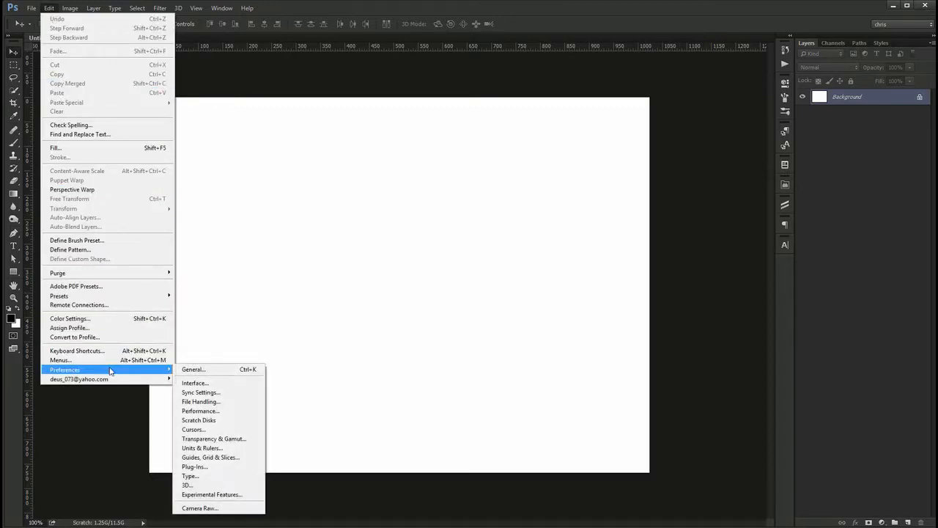
{"action": "left_click", "coordinate": [227, 449]}
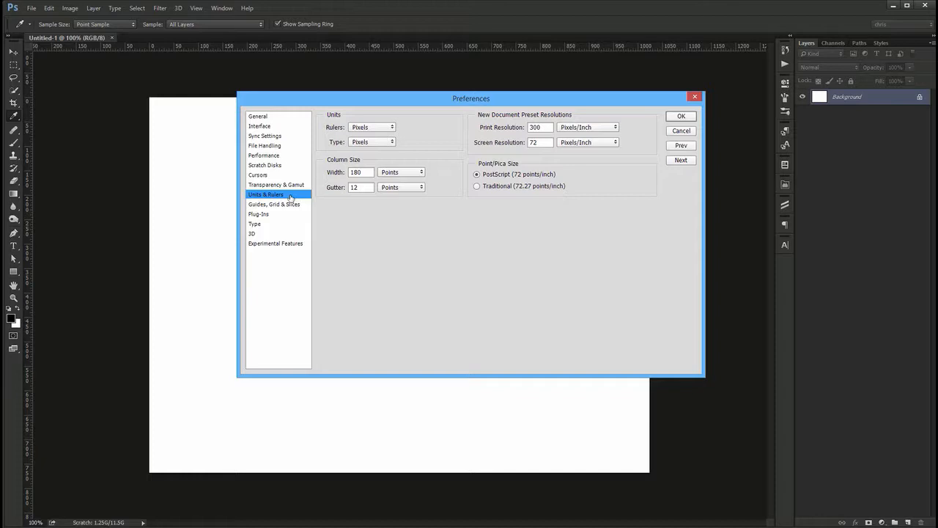
{"action": "left_click", "coordinate": [384, 130]}
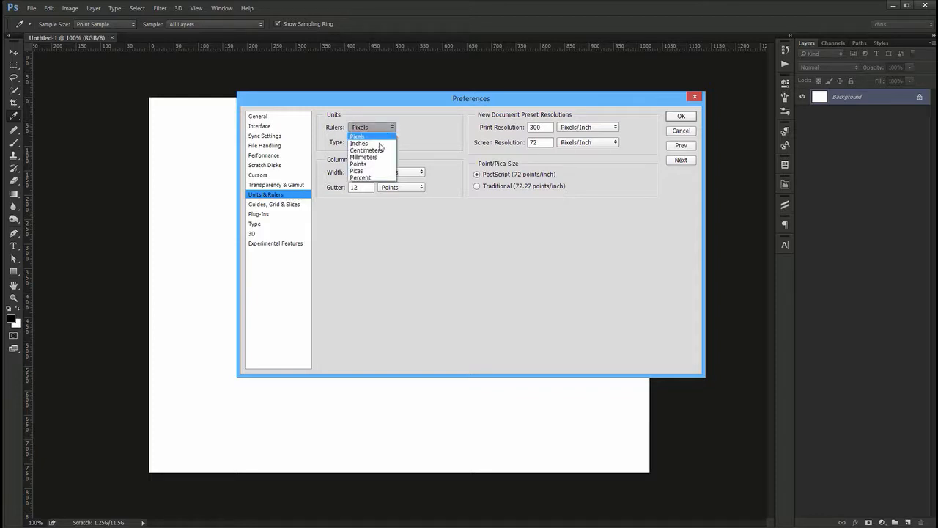
{"action": "left_click", "coordinate": [363, 136]}
{"action": "left_click", "coordinate": [372, 127]}
{"action": "left_click", "coordinate": [370, 127]}
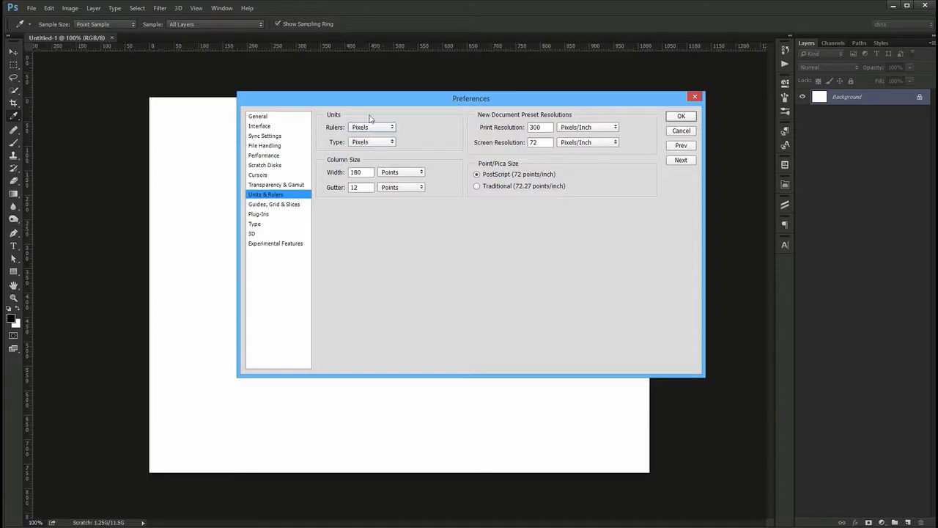
{"action": "left_click", "coordinate": [371, 142]}
{"action": "left_click", "coordinate": [396, 145]}
{"action": "left_click", "coordinate": [680, 118]}
{"action": "key", "text": "v"}
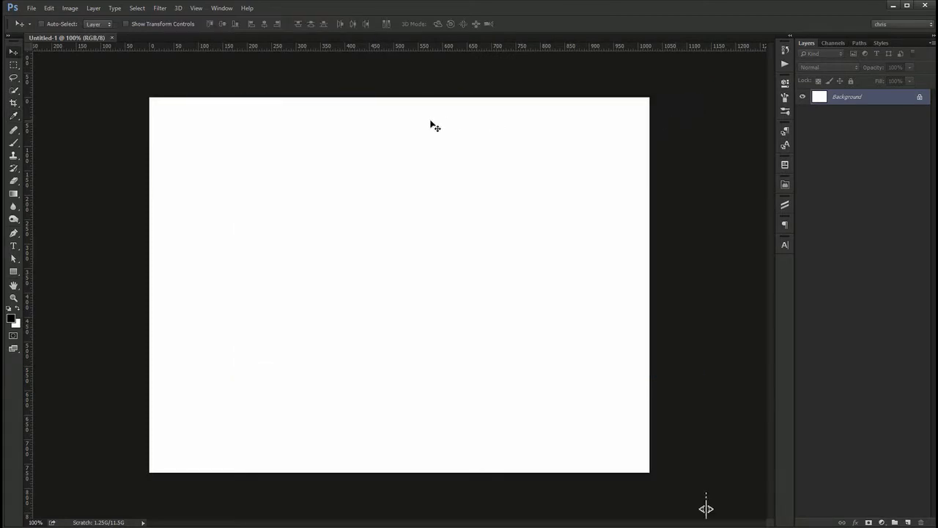
In Canvas Size, try Columns, Inches and Percent as the width unit, and set it back to Pixels
{"action": "key", "text": "ctrl+alt+c"}
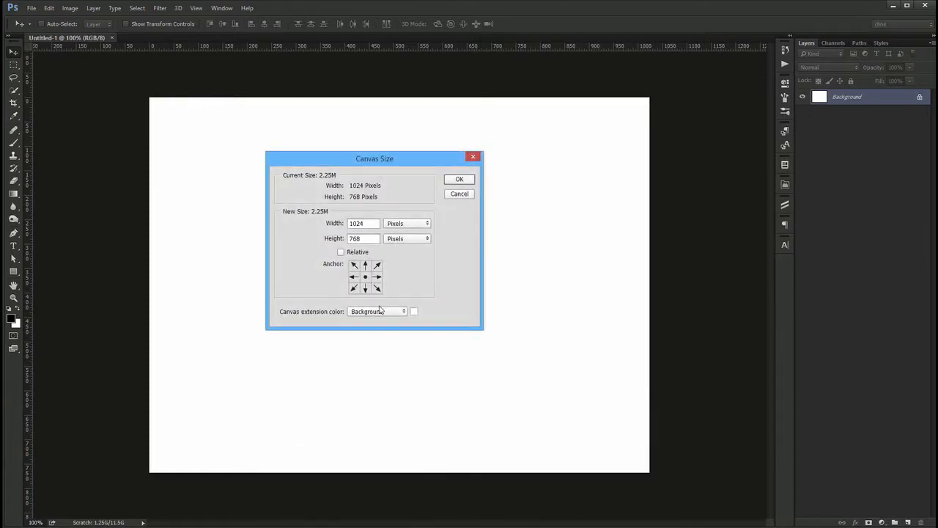
{"action": "left_click", "coordinate": [408, 223]}
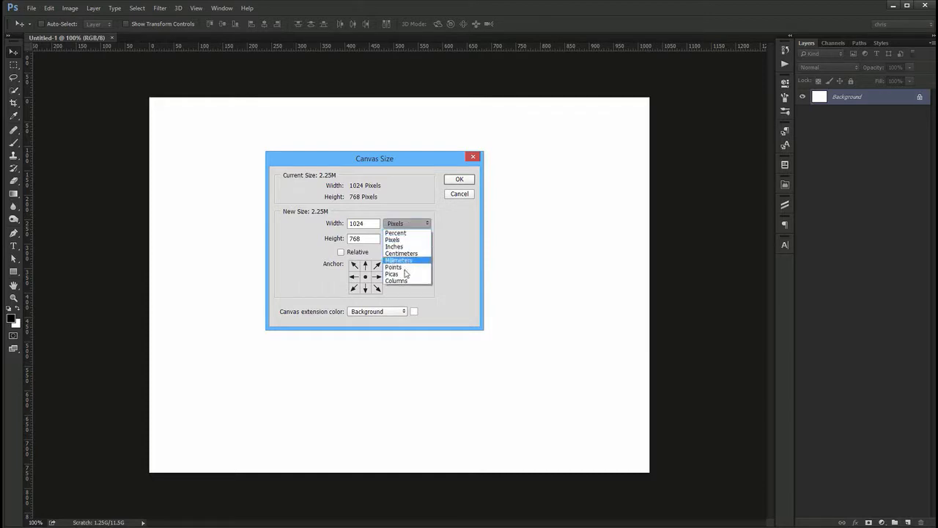
{"action": "left_click", "coordinate": [413, 281]}
{"action": "left_click", "coordinate": [411, 225]}
{"action": "left_click", "coordinate": [408, 247]}
{"action": "left_click", "coordinate": [407, 224]}
{"action": "left_click", "coordinate": [410, 234]}
{"action": "left_click", "coordinate": [409, 224]}
{"action": "left_click", "coordinate": [409, 240]}
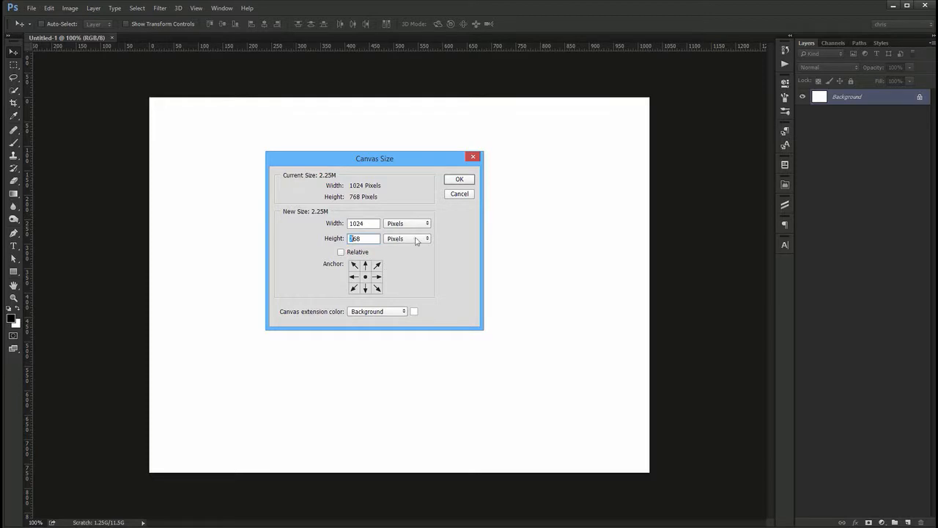
Set the canvas height to 868 pixels and apply the new canvas size
{"action": "left_click", "coordinate": [366, 288]}
{"action": "left_click", "coordinate": [457, 180]}
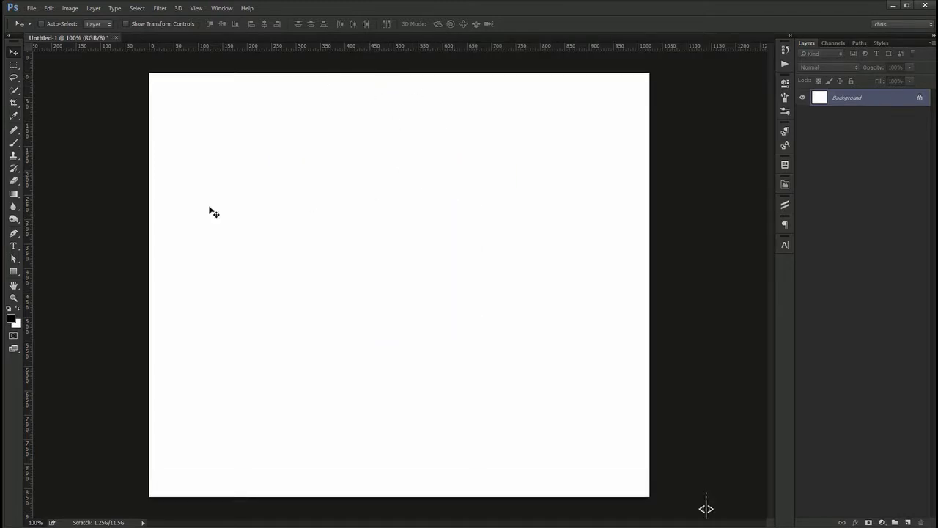
Draw a tall black rectangle about 434 by 803 px in the middle of the canvas and adjust its position slightly
{"action": "key", "text": "u"}
{"action": "left_click_drag", "start_coordinate": [289, 99], "coordinate": [504, 490]}
{"action": "key", "text": "v"}
{"action": "left_click_drag", "start_coordinate": [450, 396], "coordinate": [456, 389]}
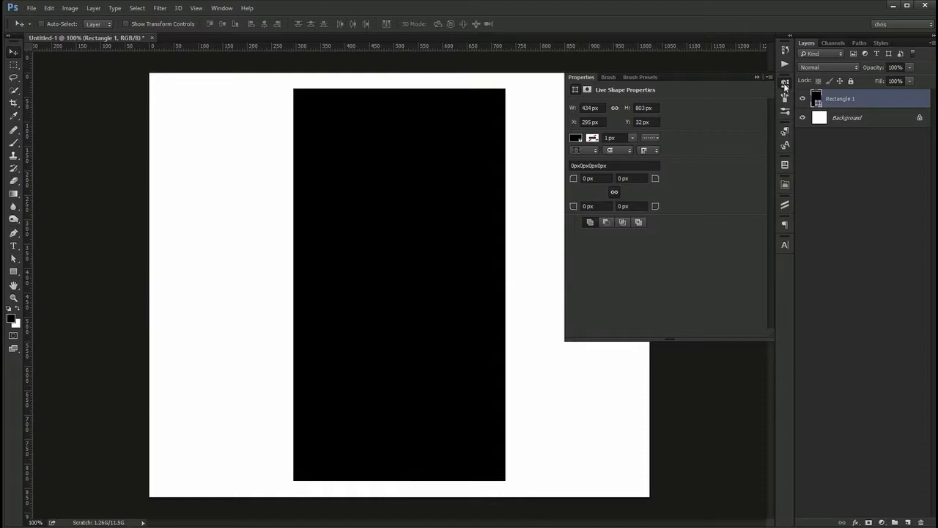
{"action": "left_click", "coordinate": [784, 86]}
Change the canvas height to 900 pixels, keeping the centre anchor
{"action": "key", "text": "ctrl+alt+c"}
{"action": "left_click_drag", "start_coordinate": [436, 170], "coordinate": [598, 190]}
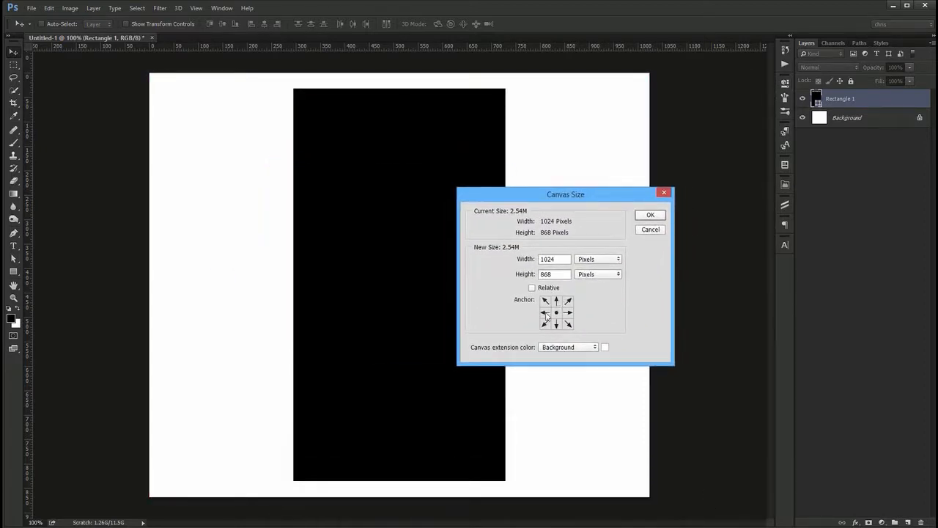
{"action": "left_click_drag", "start_coordinate": [575, 195], "coordinate": [561, 195]}
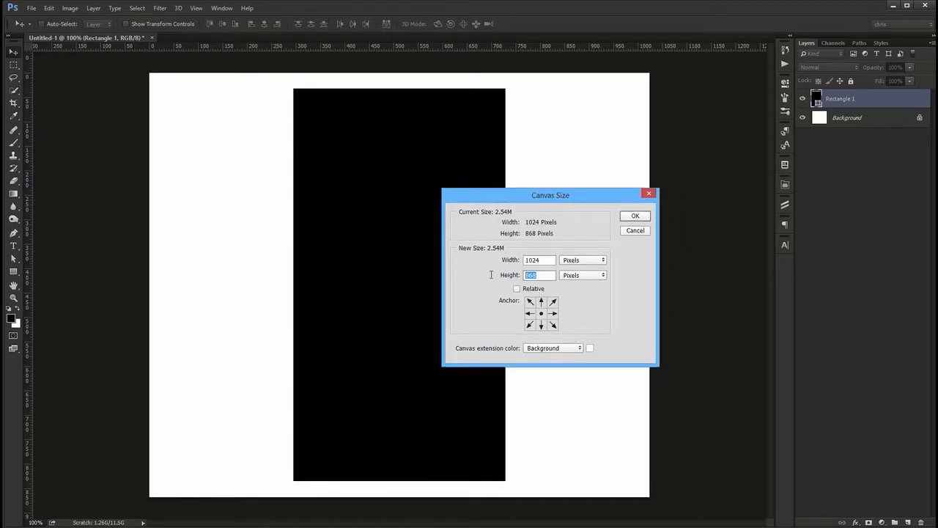
{"action": "type", "text": "700"}
{"action": "double_click", "coordinate": [547, 278]}
{"action": "type", "text": "900"}
{"action": "left_click", "coordinate": [633, 217]}
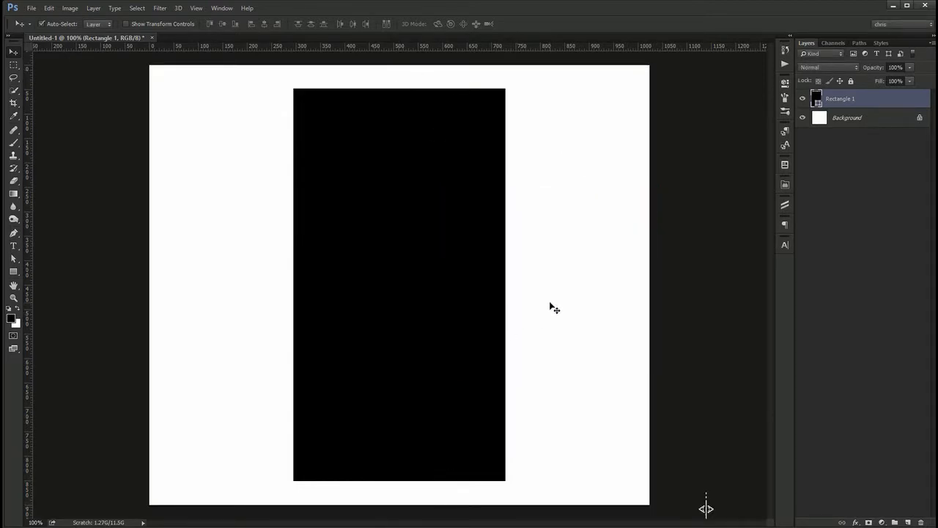
Extend the canvas height to 1200 pixels around the centre anchor
{"action": "key", "text": "ctrl+alt+c"}
{"action": "key", "text": "Tab"}
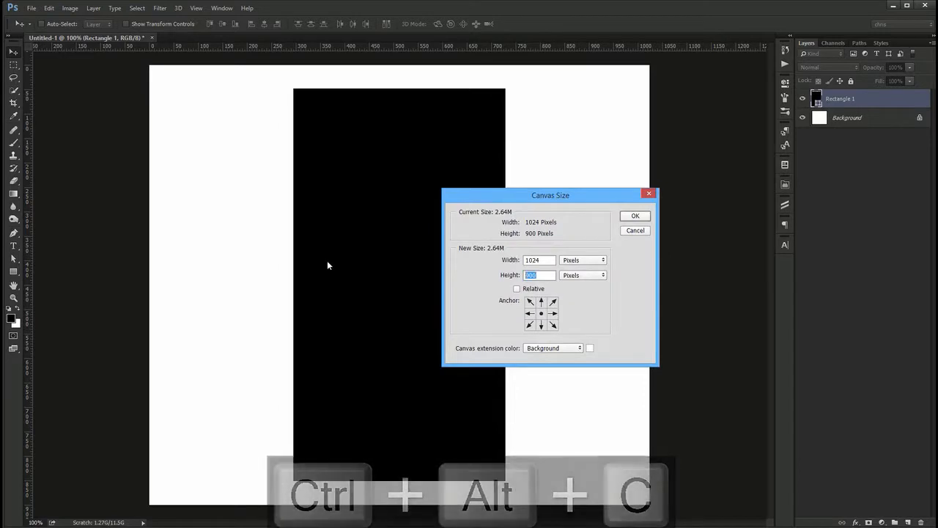
{"action": "type", "text": "1200"}
{"action": "key", "text": "Return"}
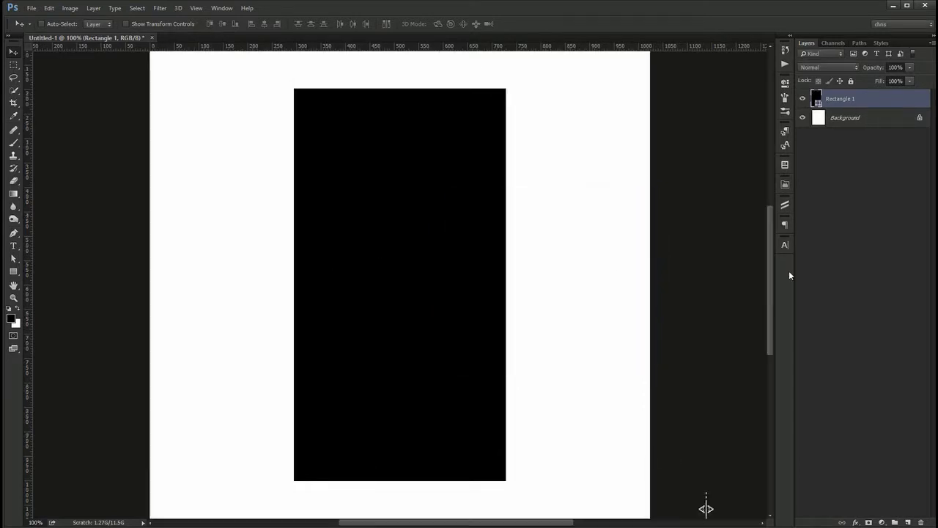
Mark the canvas areas below and above the rectangle with temporary marquee selections, and deselect
{"action": "key", "text": "m"}
{"action": "scroll", "coordinate": [386, 482], "scroll_direction": "down", "scroll_amount": 2}
{"action": "left_click_drag", "start_coordinate": [373, 414], "coordinate": [440, 503]}
{"action": "scroll", "coordinate": [429, 184], "scroll_direction": "up", "scroll_amount": 5}
{"action": "left_click_drag", "start_coordinate": [401, 88], "coordinate": [419, 124]}
{"action": "key", "text": "ctrl+d"}
{"action": "scroll", "coordinate": [461, 294], "scroll_direction": "down", "scroll_amount": 3}
Reduce the canvas height to 700 pixels with Relative off, accept the clipping, and return to the Move tool
{"action": "key", "text": "ctrl+alt+c"}
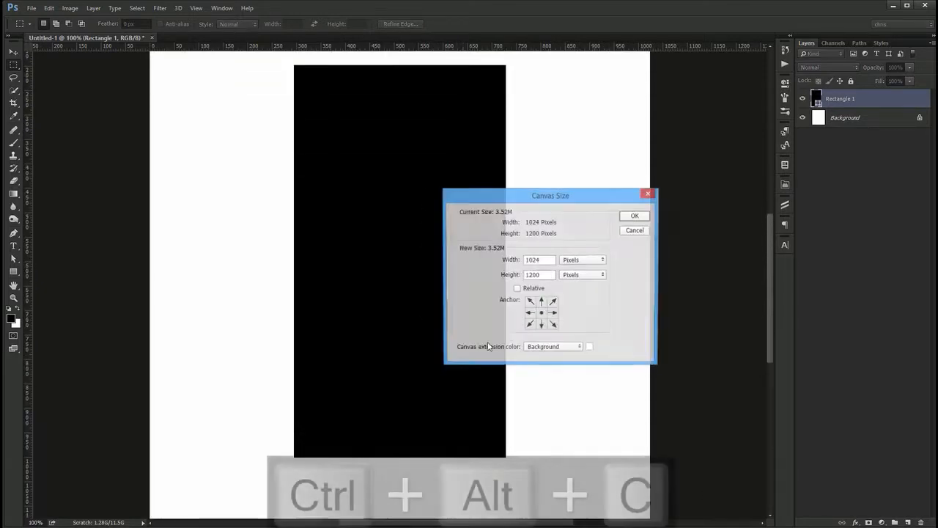
{"action": "left_click", "coordinate": [531, 289]}
{"action": "left_click", "coordinate": [533, 291]}
{"action": "left_click", "coordinate": [533, 291]}
{"action": "left_click", "coordinate": [533, 291]}
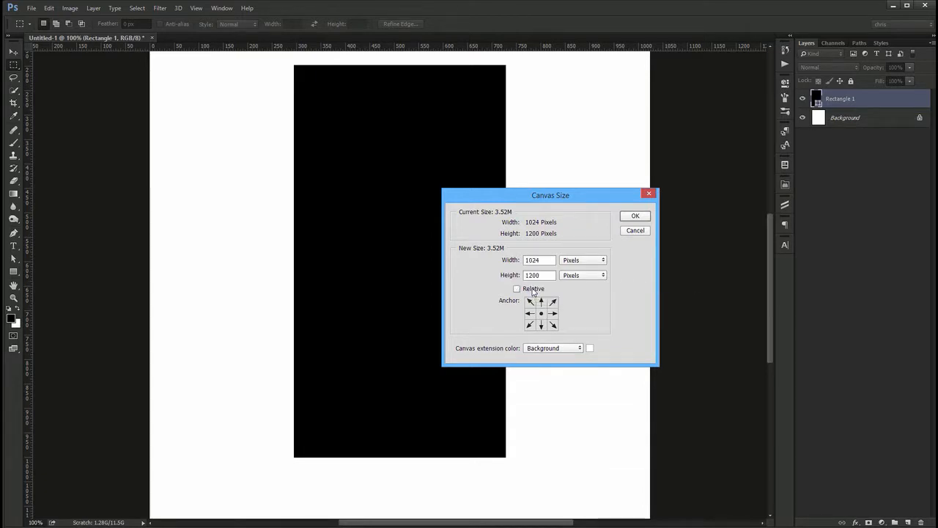
{"action": "left_click_drag", "start_coordinate": [540, 275], "coordinate": [418, 266]}
{"action": "type", "text": "700"}
{"action": "key", "text": "Return"}
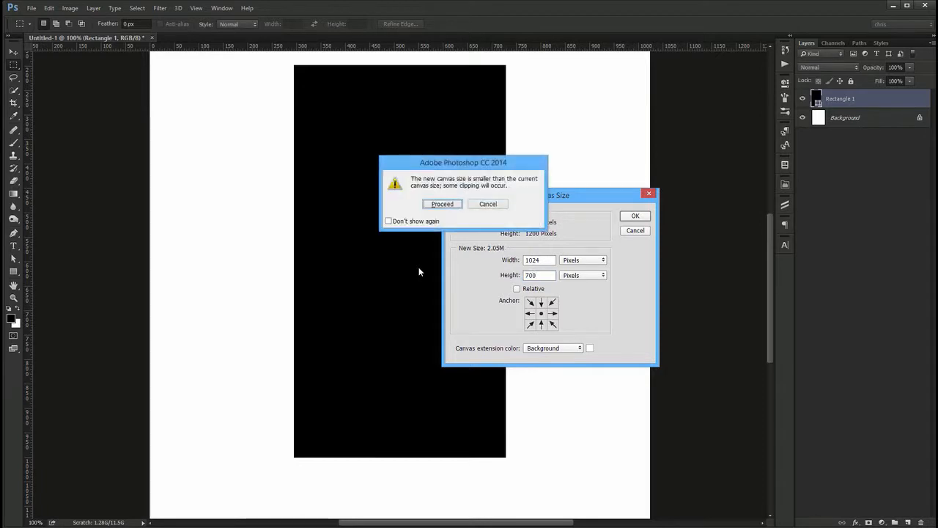
{"action": "key", "text": "Return"}
{"action": "key", "text": "v"}
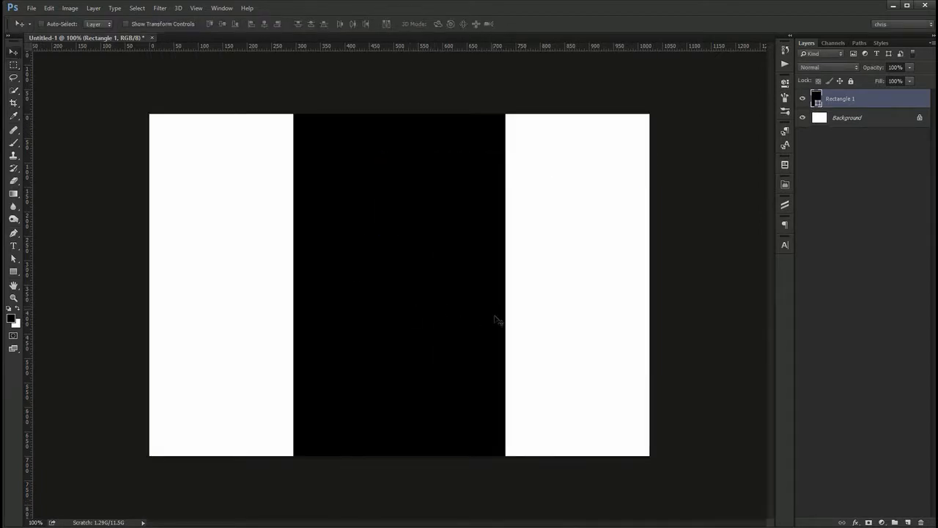
Review the canvas extension color options, try Foreground, set it back to Background, and cancel the canvas resize
{"action": "key", "text": "ctrl+alt+c"}
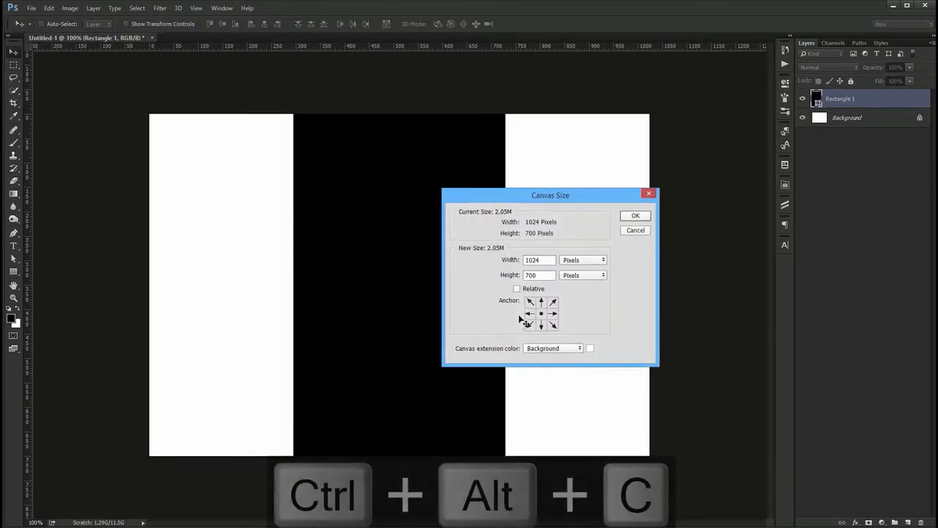
{"action": "left_click", "coordinate": [553, 349]}
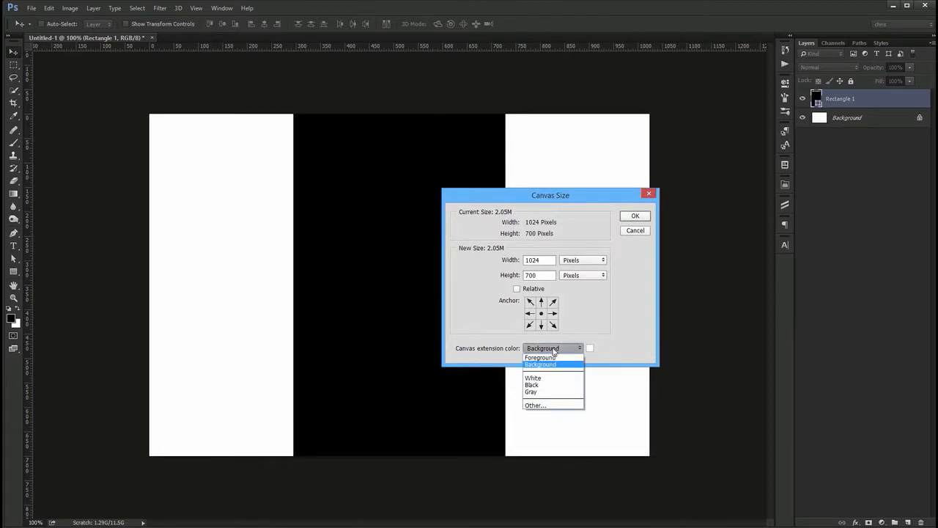
{"action": "left_click", "coordinate": [554, 349]}
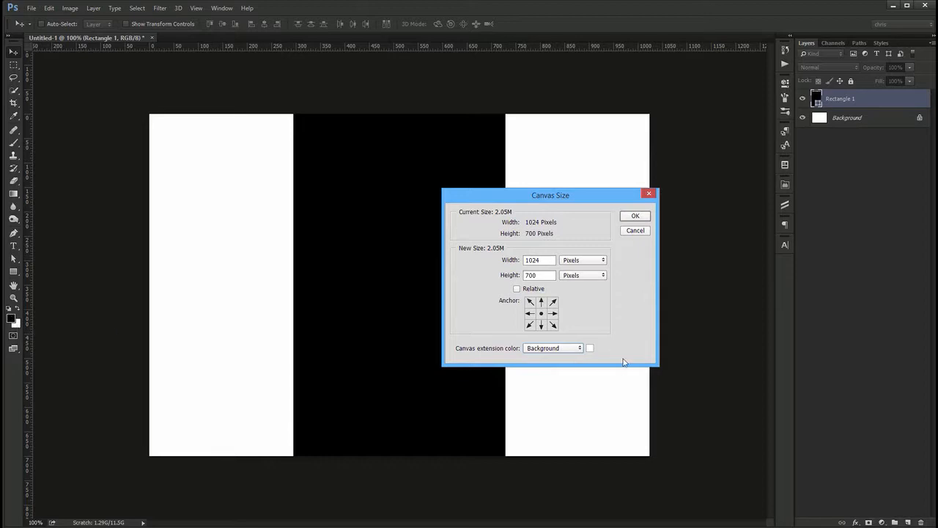
{"action": "left_click", "coordinate": [555, 349]}
{"action": "left_click", "coordinate": [543, 357]}
{"action": "left_click", "coordinate": [558, 350]}
{"action": "left_click", "coordinate": [547, 364]}
{"action": "left_click", "coordinate": [635, 233]}
Swap the foreground and background colors back and forth
{"action": "left_click", "coordinate": [18, 309]}
{"action": "left_click", "coordinate": [19, 309]}
{"action": "left_click", "coordinate": [19, 308]}
{"action": "left_click", "coordinate": [19, 310]}
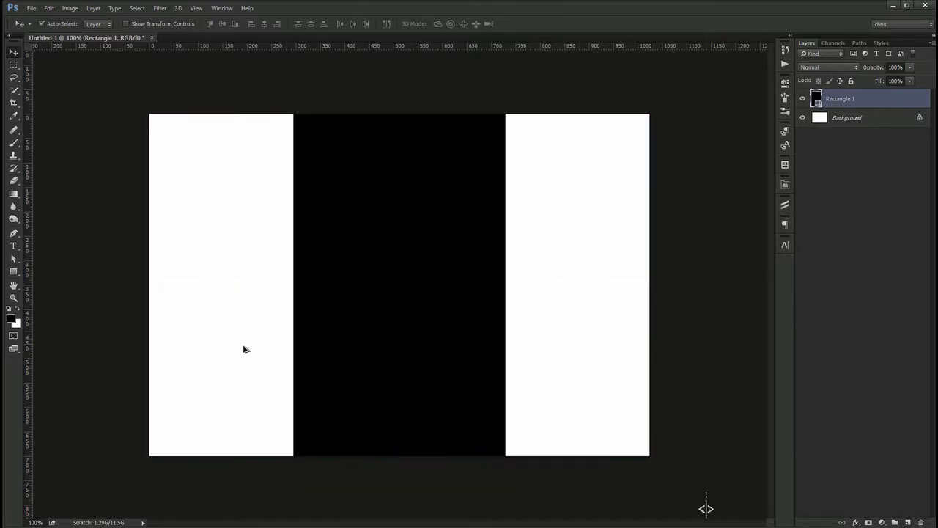
Extend the canvas downward to a height of 800 pixels using the top-centre anchor
{"action": "key", "text": "ctrl+alt+c"}
{"action": "left_click", "coordinate": [542, 301]}
{"action": "left_click_drag", "start_coordinate": [536, 275], "coordinate": [461, 274]}
{"action": "type", "text": "800"}
{"action": "key", "text": "Return"}
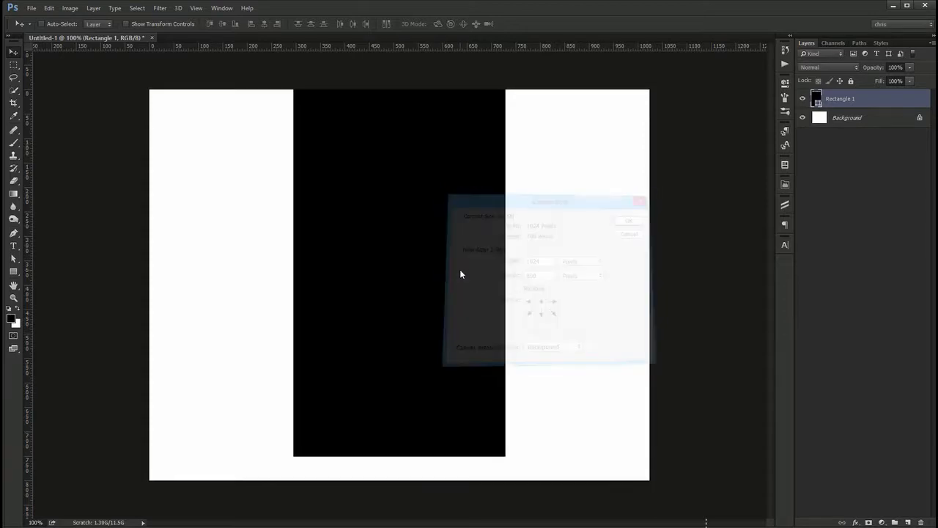
{"action": "key", "text": "m"}
{"action": "key", "text": "ctrl+d"}
Extend the canvas height to 900 pixels with ff0000 red as the extension color, and return to the Move tool
{"action": "key", "text": "ctrl+alt+c"}
{"action": "left_click", "coordinate": [574, 348]}
{"action": "left_click", "coordinate": [575, 354]}
{"action": "left_click", "coordinate": [590, 348]}
{"action": "type", "text": "ff0000"}
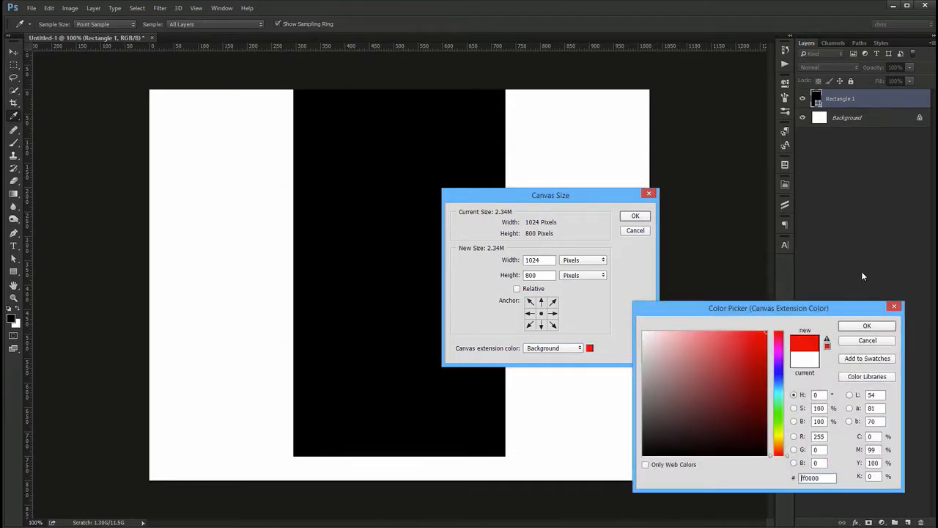
{"action": "key", "text": "Return"}
{"action": "double_click", "coordinate": [543, 277]}
{"action": "type", "text": "900"}
{"action": "key", "text": "Return"}
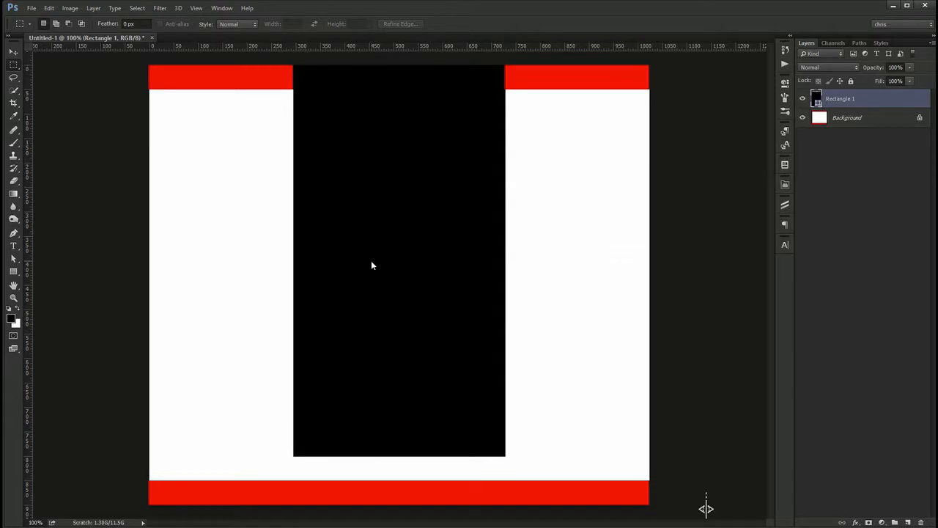
{"action": "key", "text": "v"}
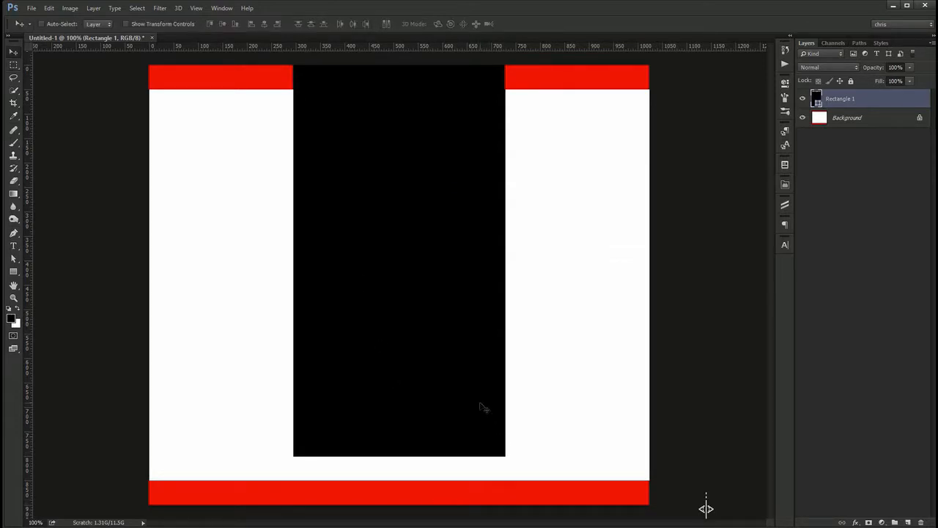
Extend the canvas to a height of 1000 pixels using the top-centre anchor and the red extension color
{"action": "key", "text": "ctrl+alt+c"}
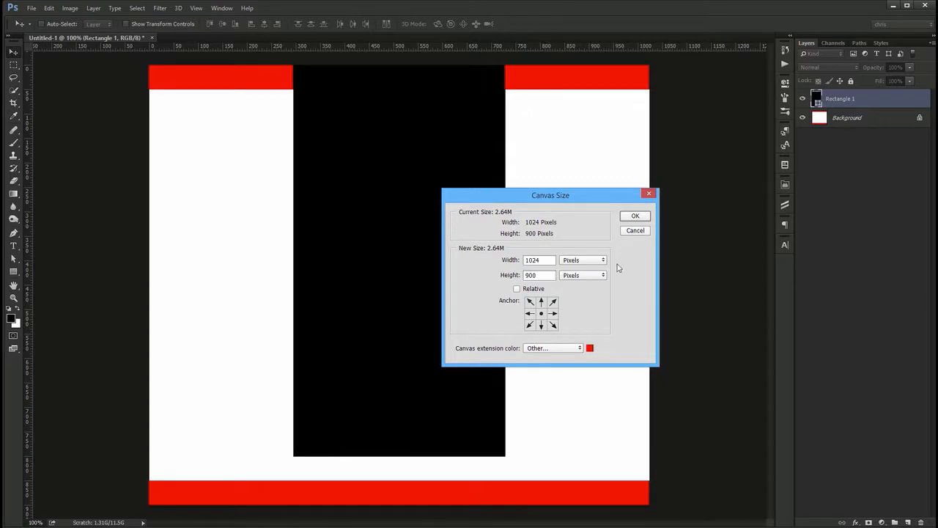
{"action": "left_click", "coordinate": [541, 301]}
{"action": "type", "text": "1000"}
{"action": "key", "text": "Return"}
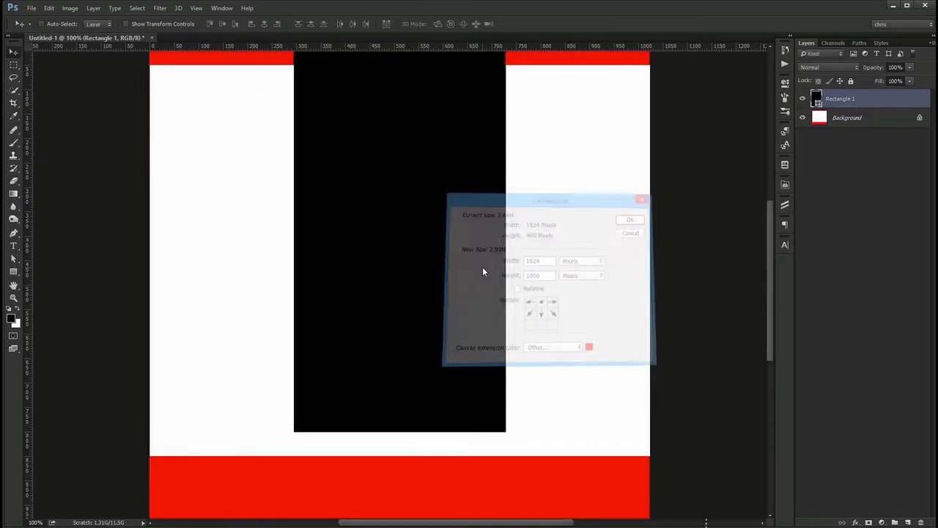
{"action": "scroll", "coordinate": [425, 469], "scroll_direction": "up", "scroll_amount": 2}
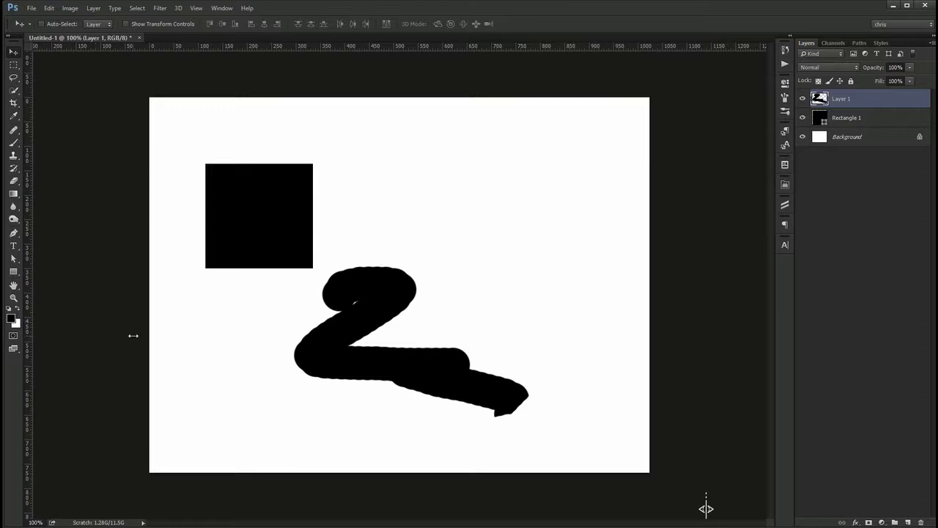
Show the History panel, adjust its height, and review the available undo and step commands
{"action": "left_click", "coordinate": [786, 51]}
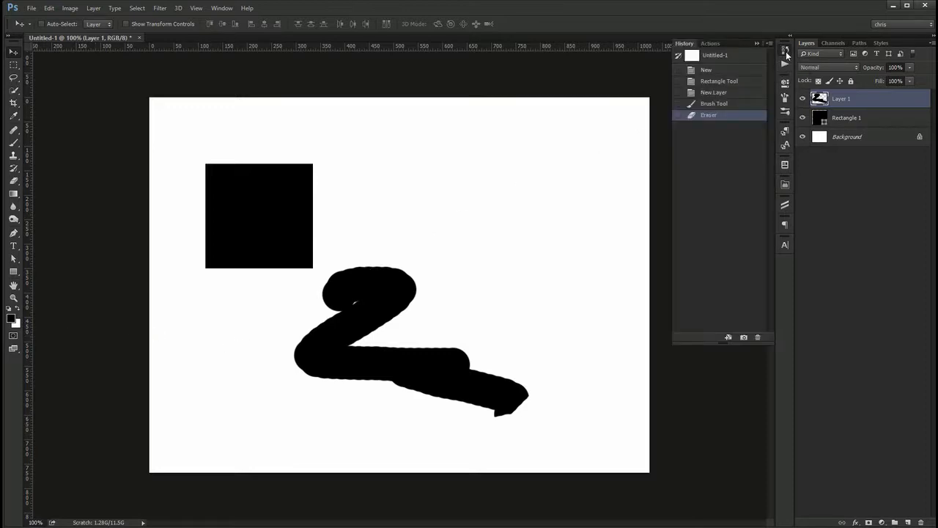
{"action": "left_click_drag", "start_coordinate": [715, 341], "coordinate": [736, 163]}
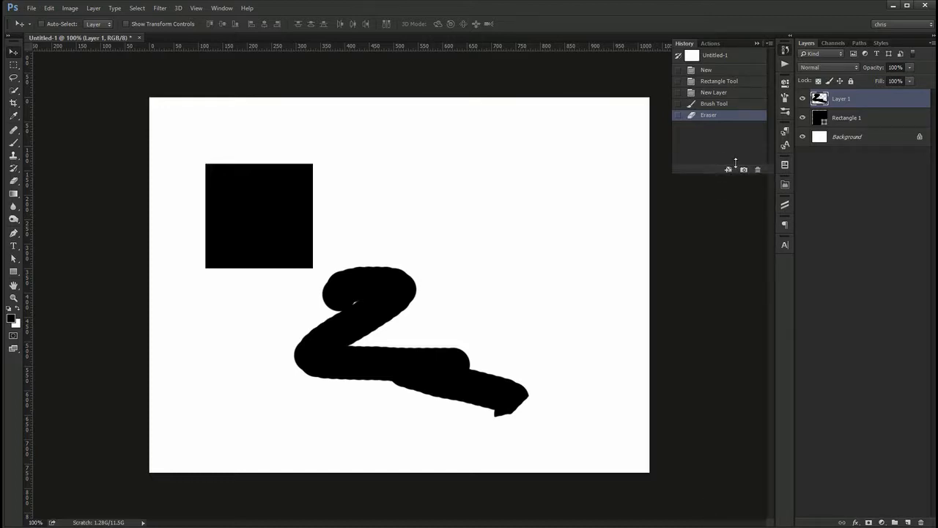
{"action": "left_click", "coordinate": [222, 8]}
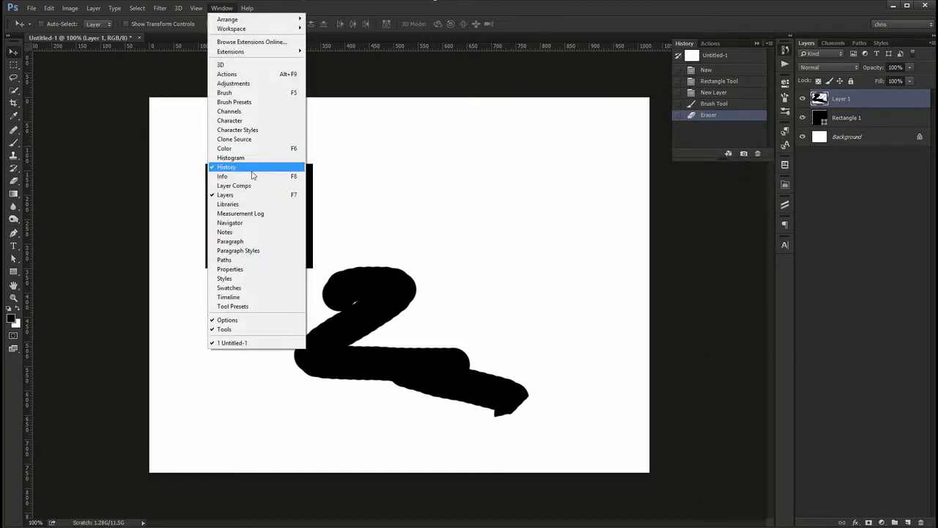
{"action": "left_click", "coordinate": [496, 176]}
{"action": "left_click_drag", "start_coordinate": [709, 160], "coordinate": [722, 232]}
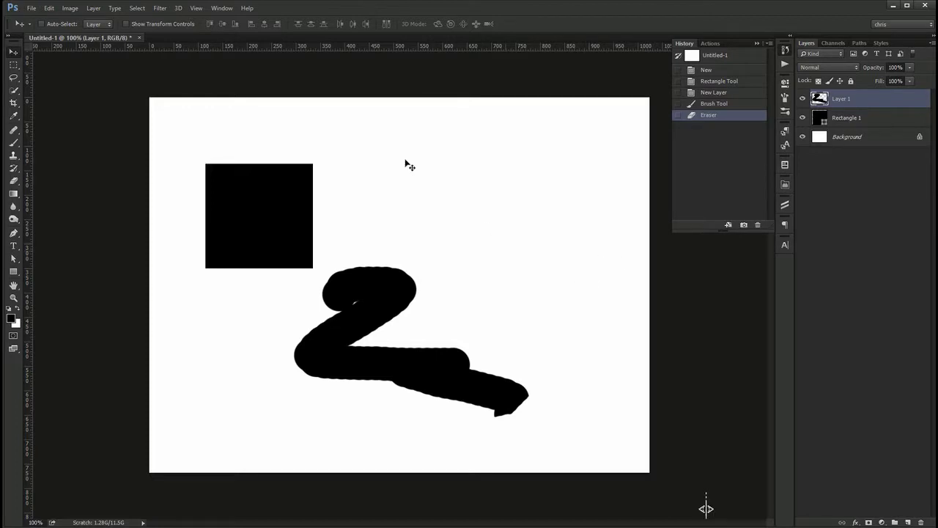
{"action": "left_click", "coordinate": [53, 9]}
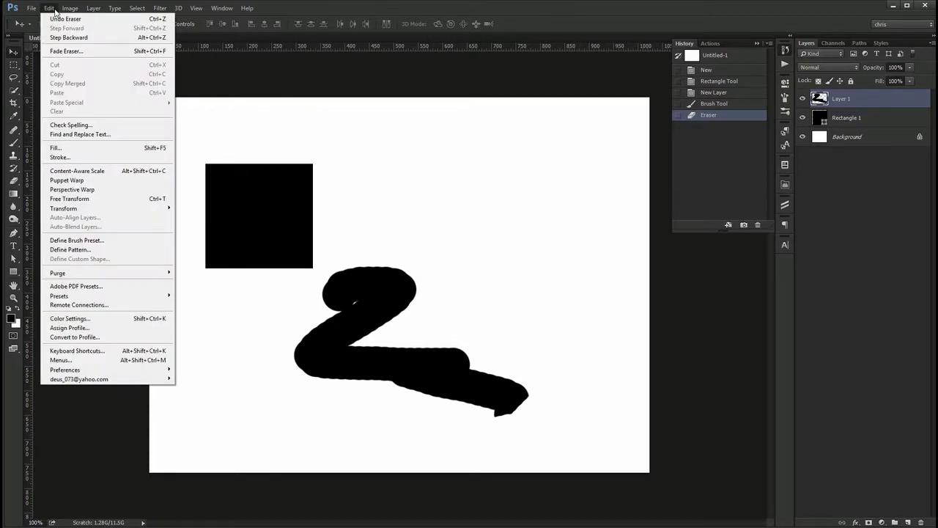
{"action": "left_click", "coordinate": [53, 9]}
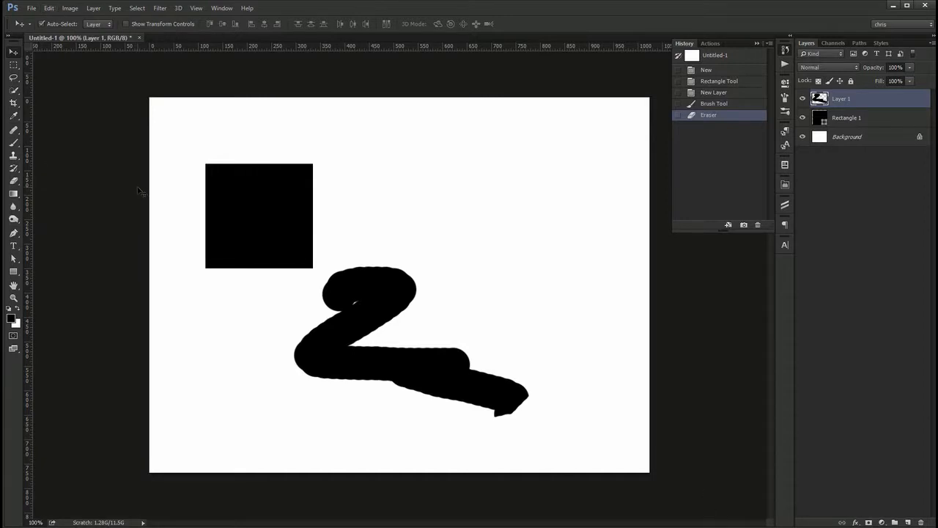
In the Performance preferences, set History States to 20
{"action": "key", "text": "ctrl+k"}
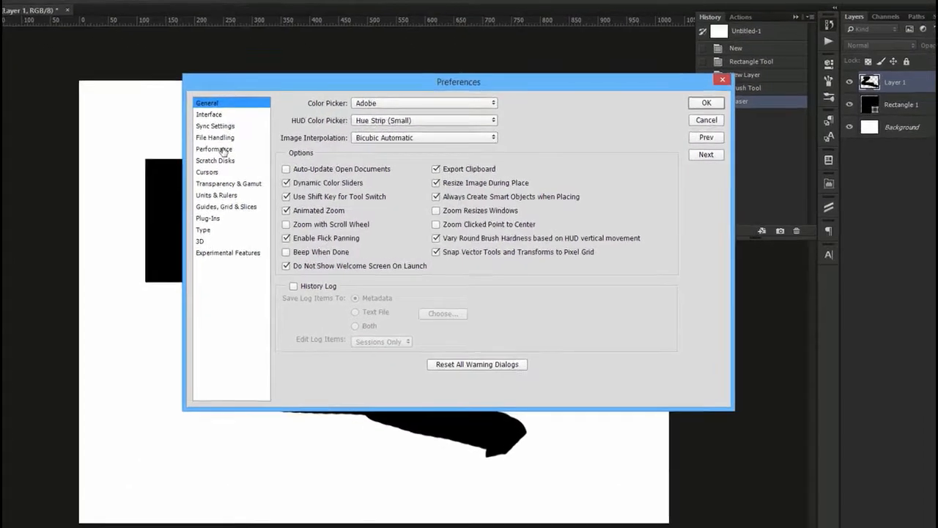
{"action": "left_click", "coordinate": [270, 155]}
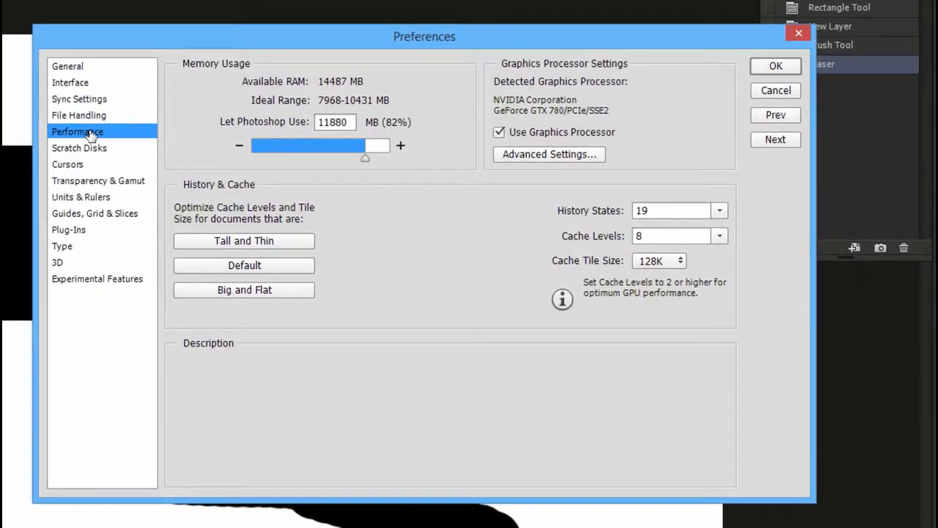
{"action": "left_click", "coordinate": [719, 211]}
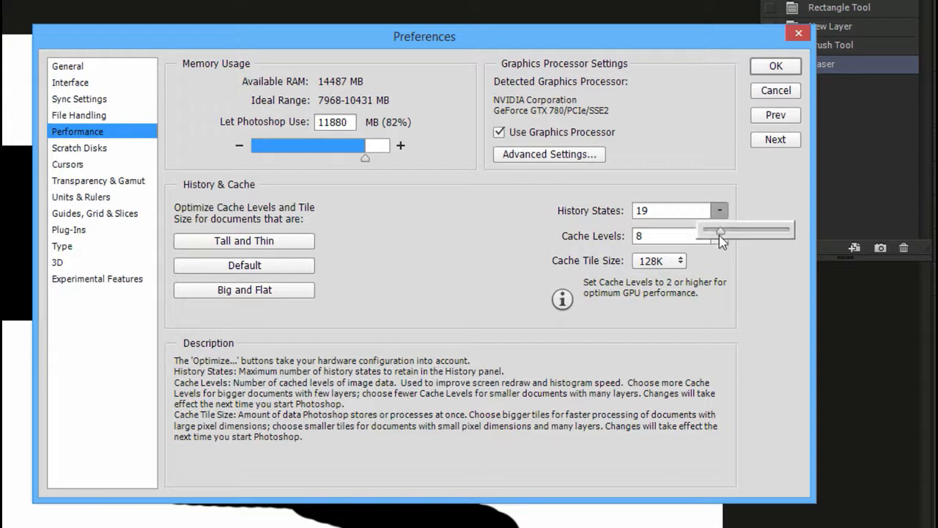
{"action": "mouse_move", "coordinate": [723, 234]}
{"action": "left_mouse_down"}
{"action": "mouse_move", "coordinate": [715, 234]}
{"action": "mouse_move", "coordinate": [722, 235]}
{"action": "left_mouse_up"}
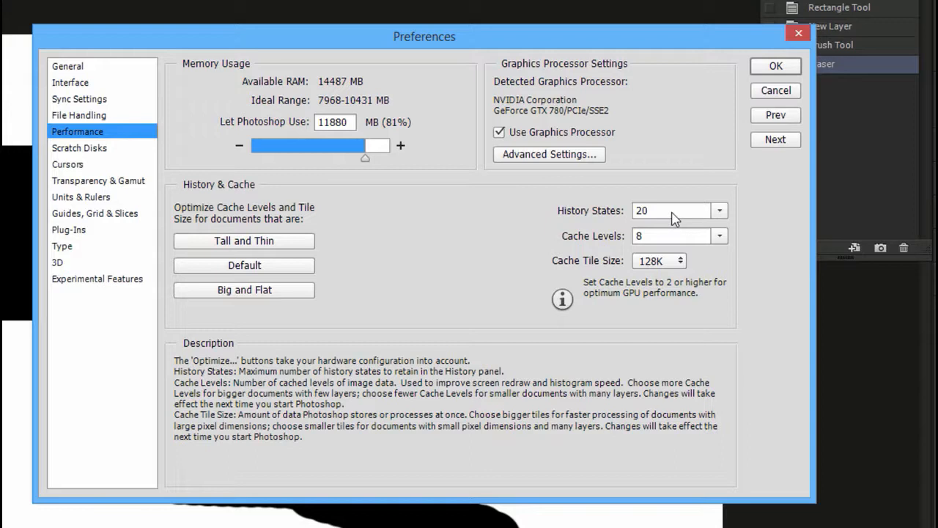
Try 100 and 1000 as the number of History States
{"action": "double_click", "coordinate": [648, 210]}
{"action": "type", "text": "10"}
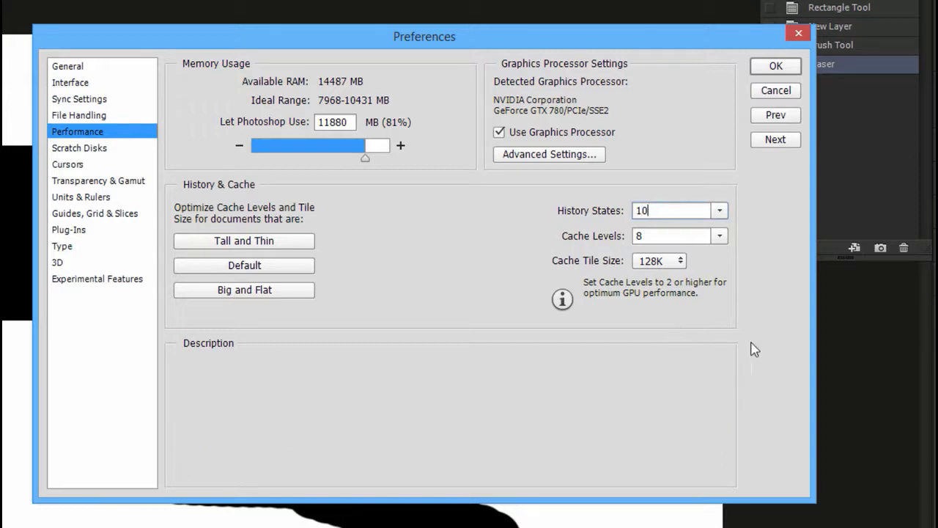
{"action": "type", "text": "0"}
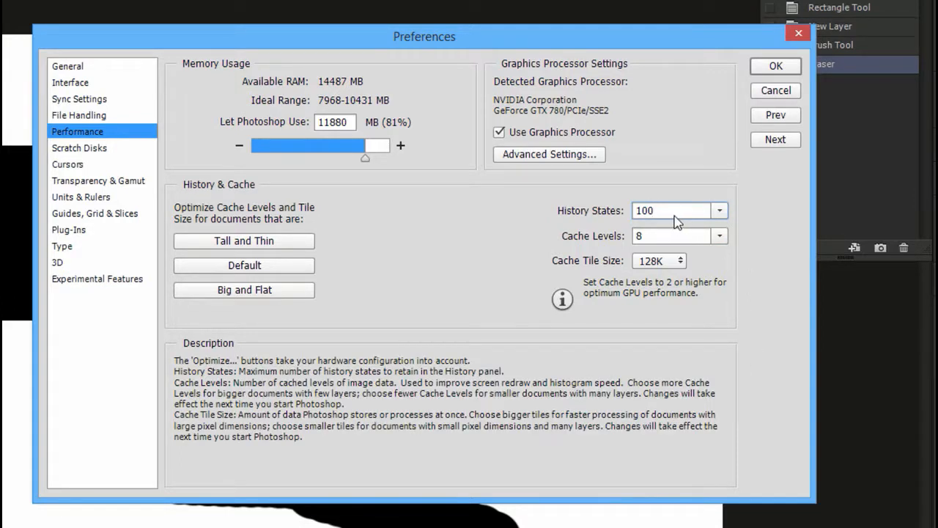
{"action": "left_click", "coordinate": [719, 211]}
{"action": "left_click_drag", "start_coordinate": [726, 238], "coordinate": [755, 198]}
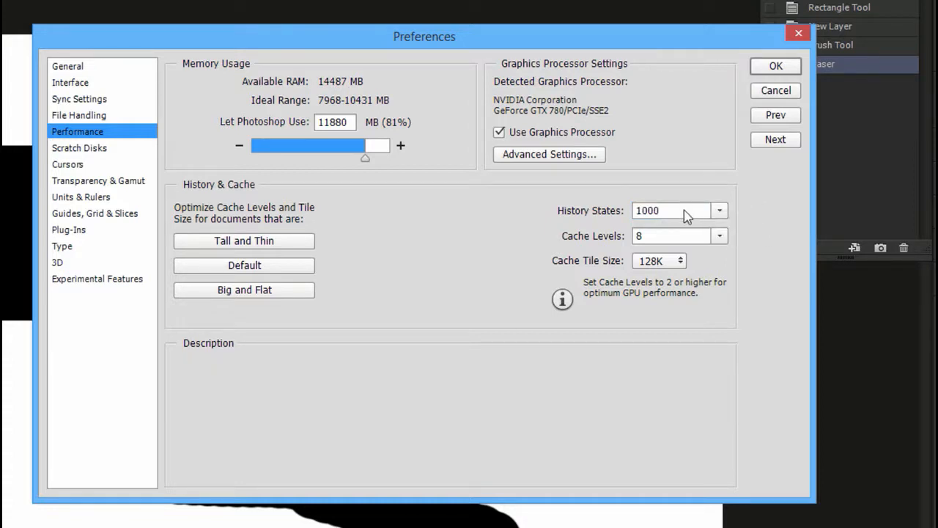
Return the number of History States to 20 and apply the preferences
{"action": "left_click_drag", "start_coordinate": [655, 211], "coordinate": [636, 212]}
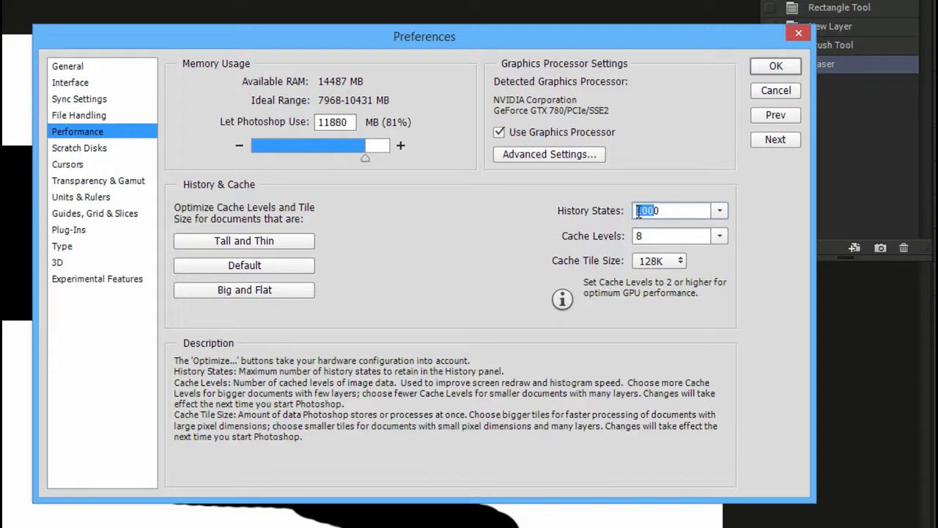
{"action": "type", "text": "1"}
{"action": "key", "text": "BackSpace"}
{"action": "type", "text": "2"}
{"action": "left_click", "coordinate": [726, 212]}
{"action": "left_click_drag", "start_coordinate": [719, 229], "coordinate": [720, 229]}
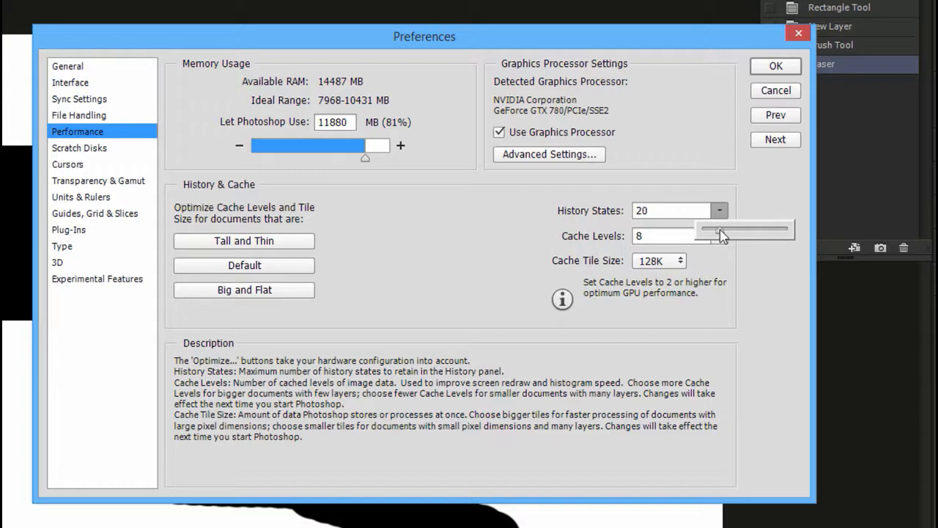
{"action": "left_click", "coordinate": [755, 195]}
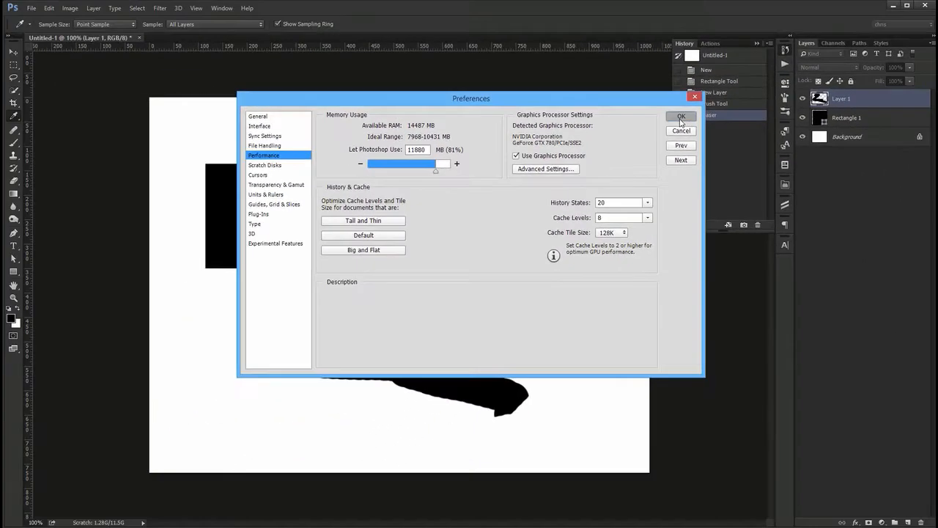
{"action": "left_click", "coordinate": [776, 66]}
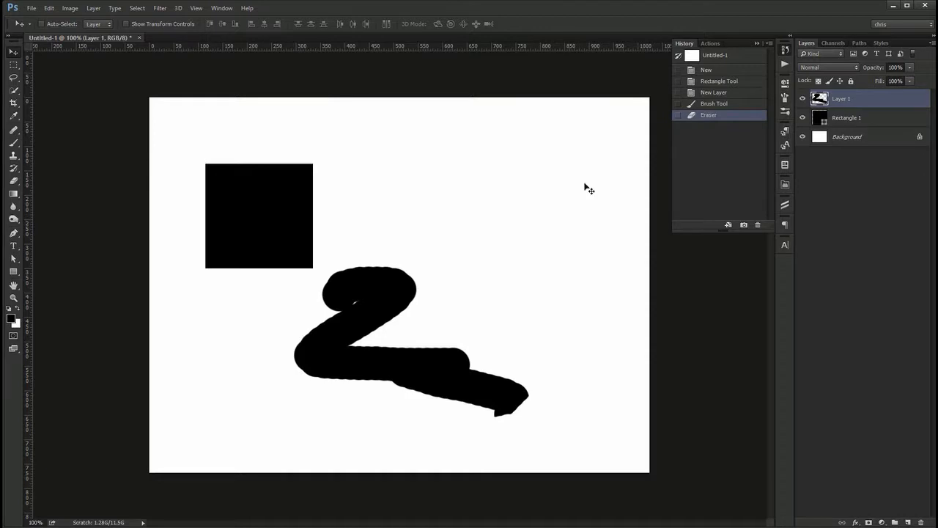
Move the brush stroke on Layer 1 up and to the right on the canvas
{"action": "left_click_drag", "start_coordinate": [434, 354], "coordinate": [486, 337]}
{"action": "left_click", "coordinate": [316, 233]}
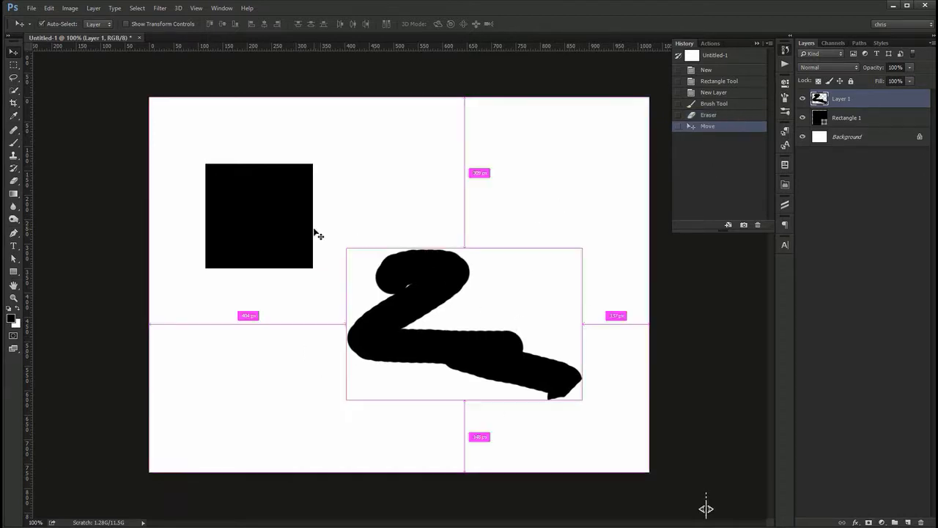
Move the black square on Rectangle 1 up and right, and shift the brush stroke on Layer 1 down and left
{"action": "left_click", "coordinate": [367, 174]}
{"action": "key", "text": "Return"}
{"action": "left_click", "coordinate": [847, 117]}
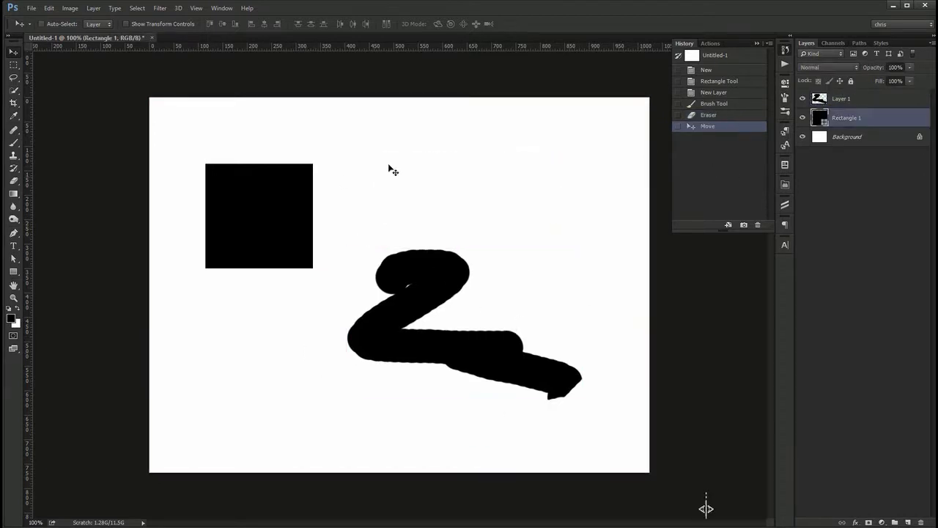
{"action": "left_click_drag", "start_coordinate": [338, 166], "coordinate": [501, 169]}
{"action": "left_click_drag", "start_coordinate": [485, 206], "coordinate": [373, 169]}
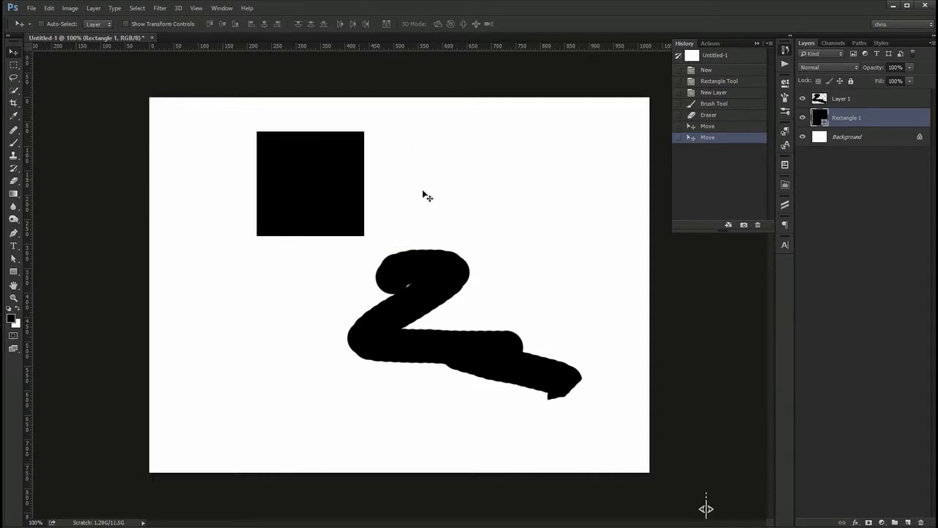
{"action": "left_click", "coordinate": [439, 293], "text": "ctrl"}
{"action": "left_click_drag", "start_coordinate": [438, 293], "coordinate": [414, 330]}
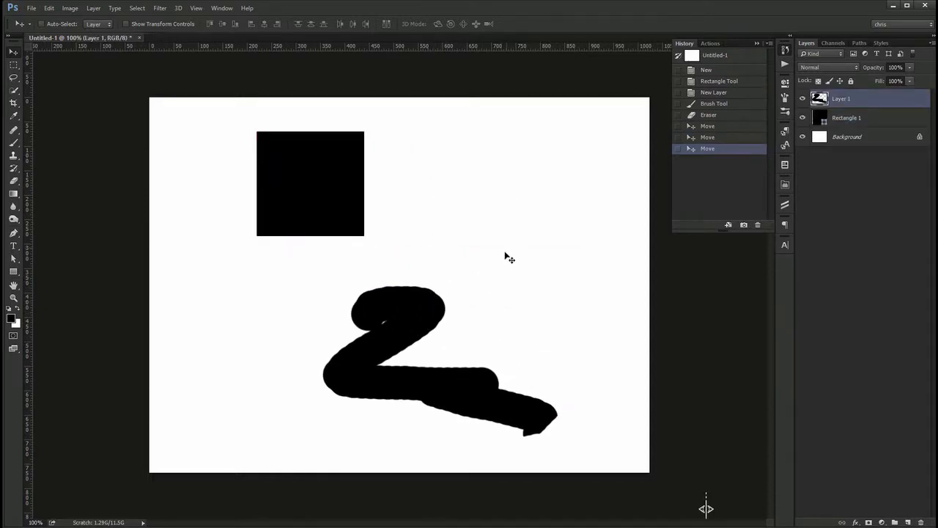
Undo and redo the last move of the brush-stroke layer several times
{"action": "key", "text": "ctrl+z"}
{"action": "key", "text": "ctrl+z"}
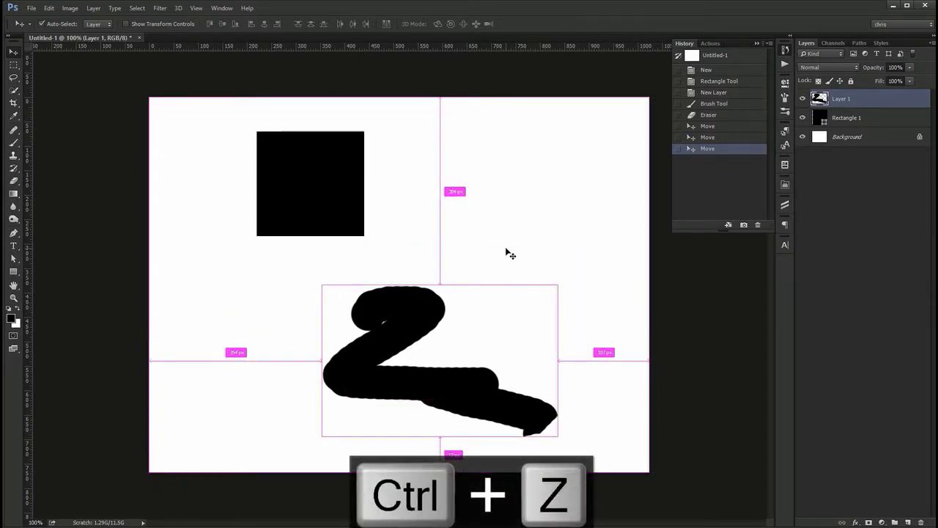
{"action": "key", "text": "ctrl+z"}
{"action": "key", "text": "ctrl+z"}
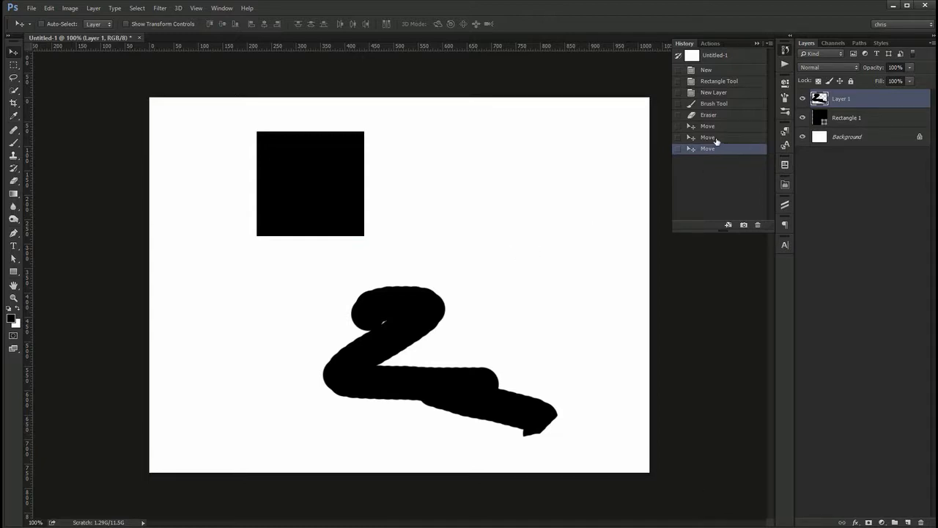
{"action": "key", "text": "ctrl+z"}
{"action": "key", "text": "ctrl+z"}
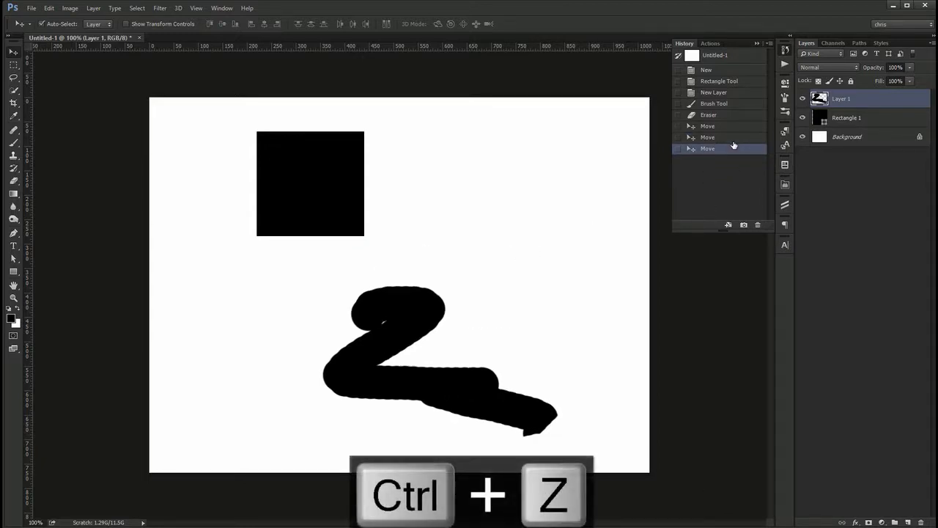
{"action": "key", "text": "ctrl+z"}
{"action": "key", "text": "ctrl+z"}
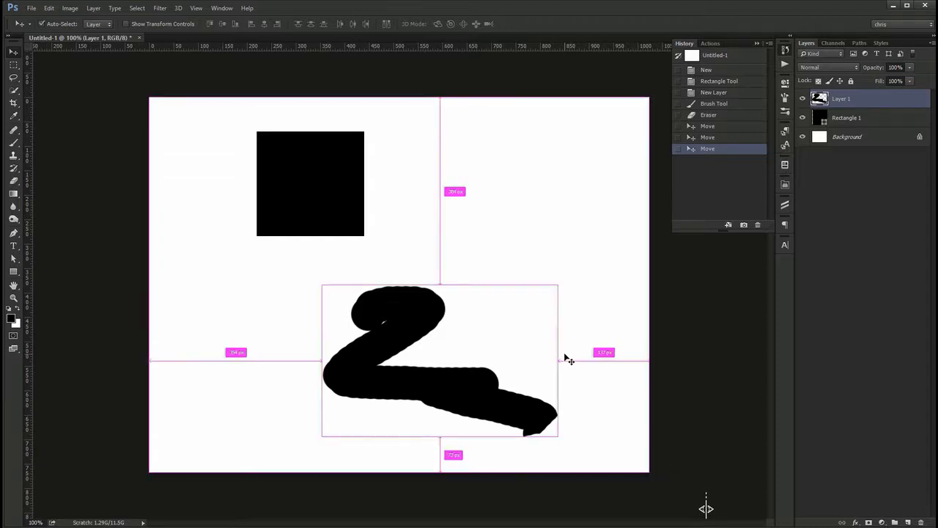
Undo the moves one after another, stepping back through the history to the Eraser state
{"action": "key", "text": "ctrl+z"}
{"action": "key", "text": "ctrl+alt+z"}
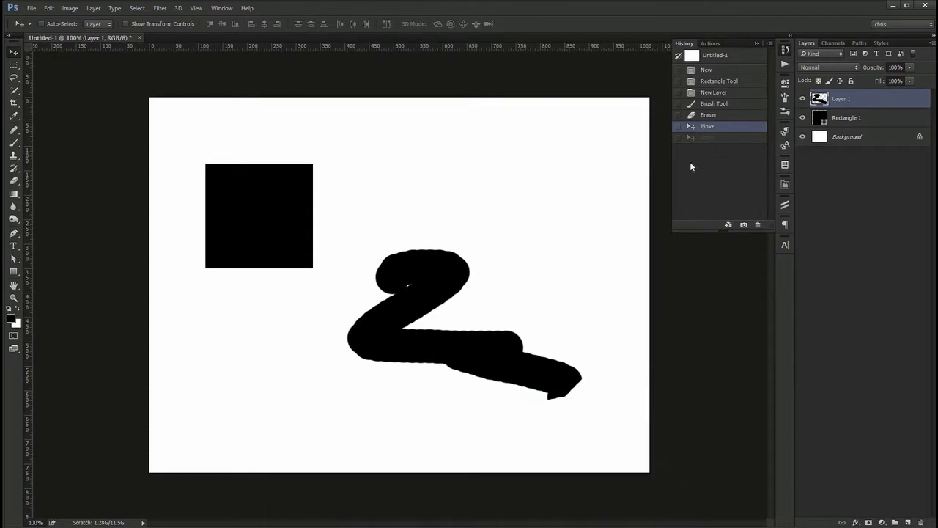
{"action": "key", "text": "ctrl+alt+z"}
{"action": "key", "text": "ctrl+alt+z"}
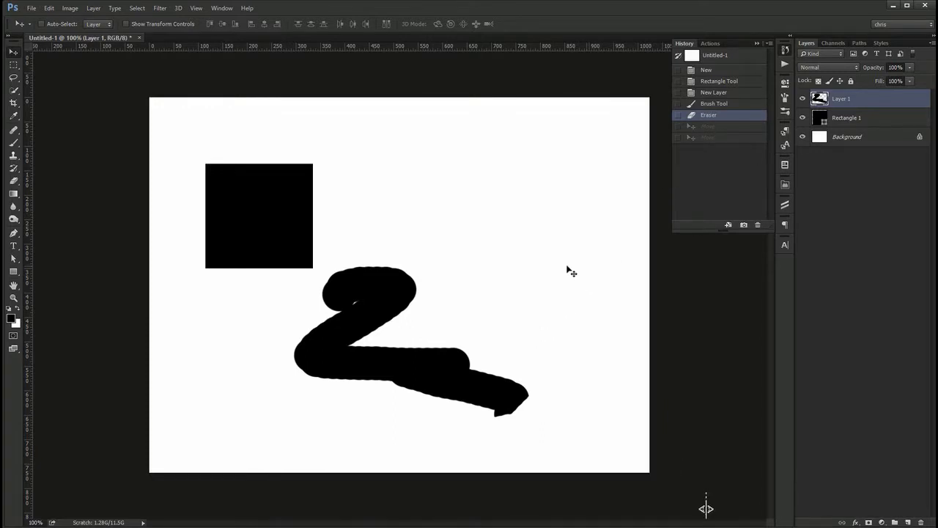
Draw a black rectangle of about 120 × 107 px in the canvas's upper right area, undo it, and return to the Move tool
{"action": "key", "text": "u"}
{"action": "left_click_drag", "start_coordinate": [498, 163], "coordinate": [558, 216]}
{"action": "left_click", "coordinate": [787, 51]}
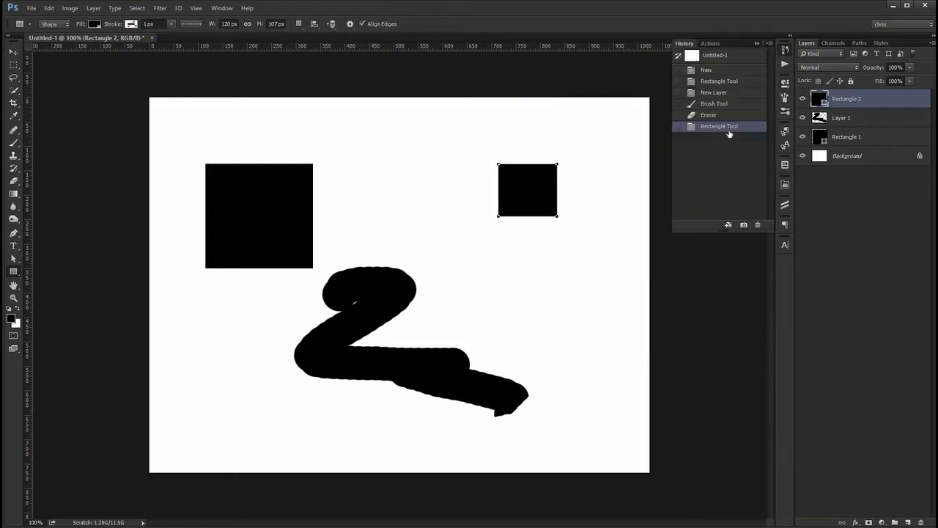
{"action": "key", "text": "ctrl+z"}
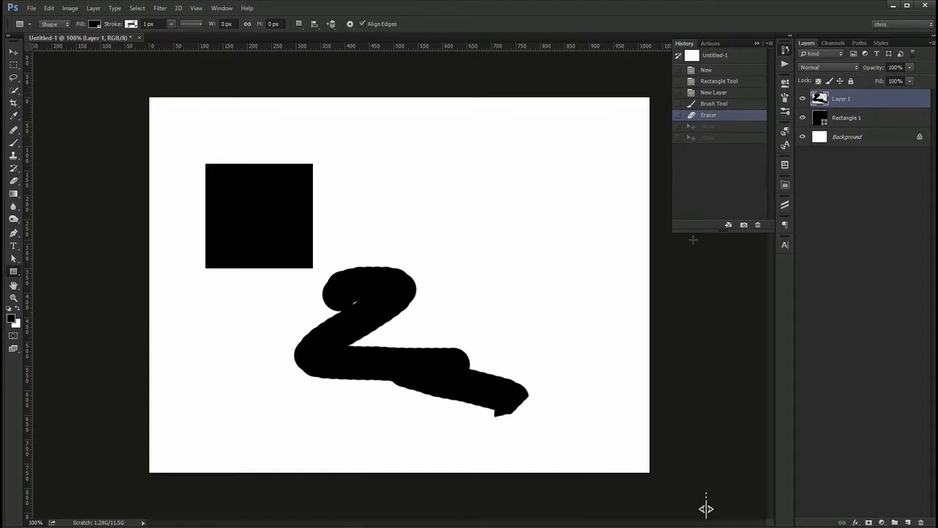
{"action": "key", "text": "v"}
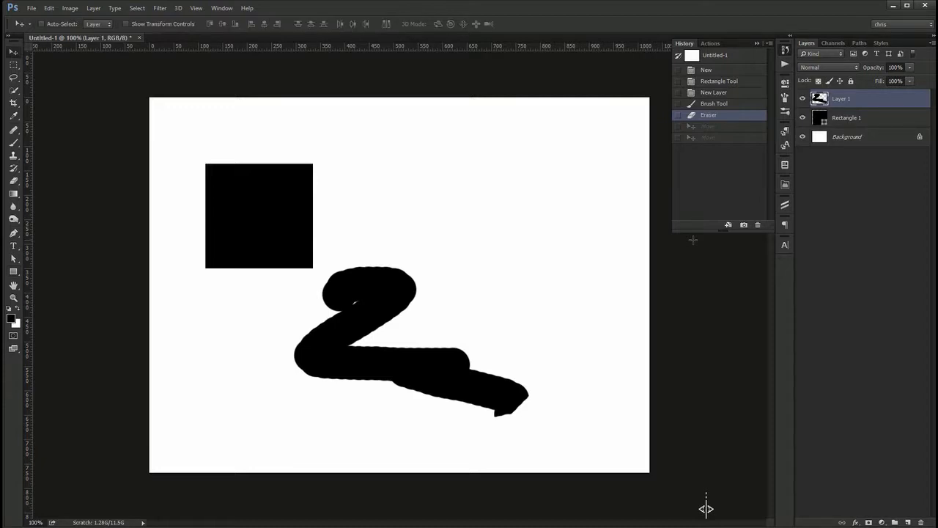
Enable Allow Non-Linear History in the History Options
{"action": "left_click", "coordinate": [774, 47]}
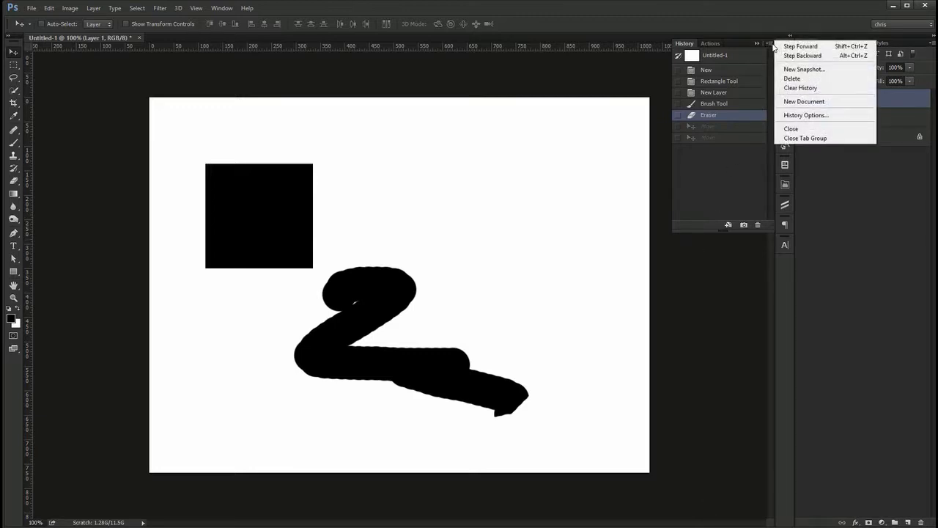
{"action": "left_click", "coordinate": [842, 117]}
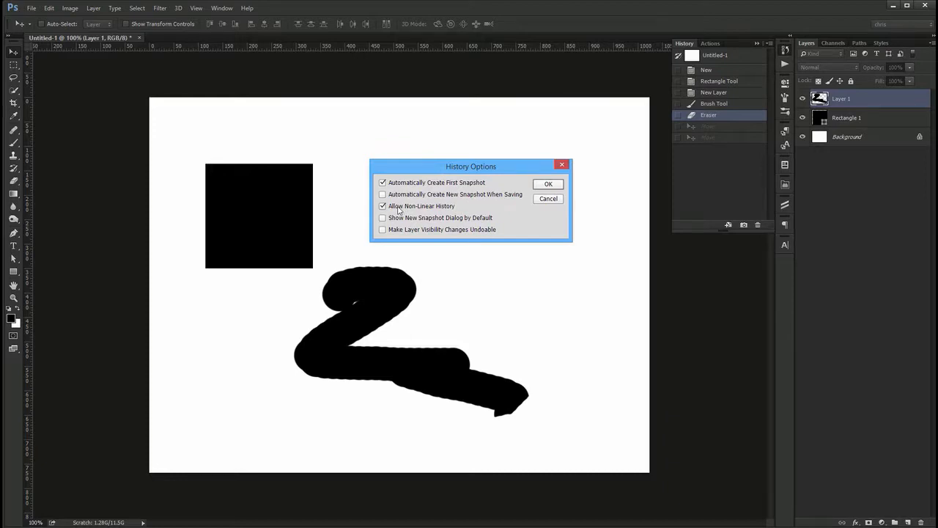
{"action": "left_click", "coordinate": [552, 187]}
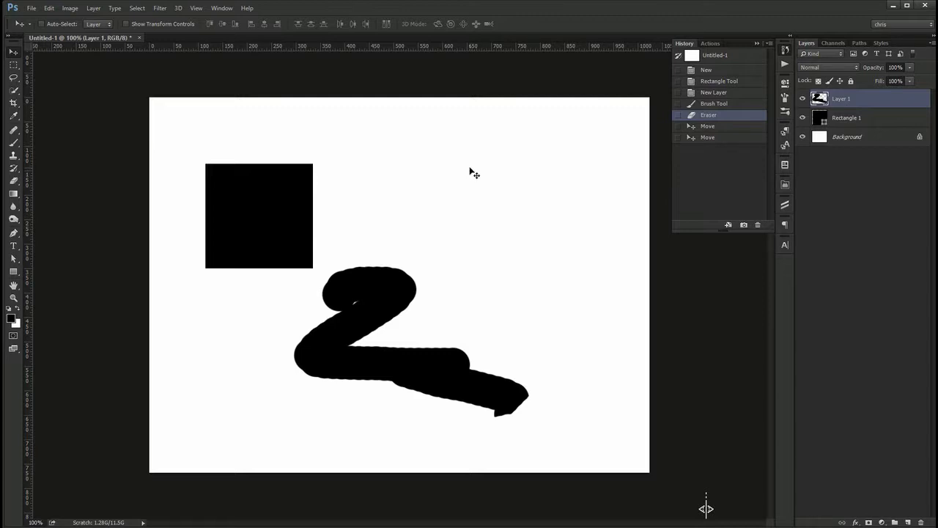
Paint a diagonal black brush stroke across the canvas's upper right area on Layer 1 and undo it
{"action": "key", "text": "b"}
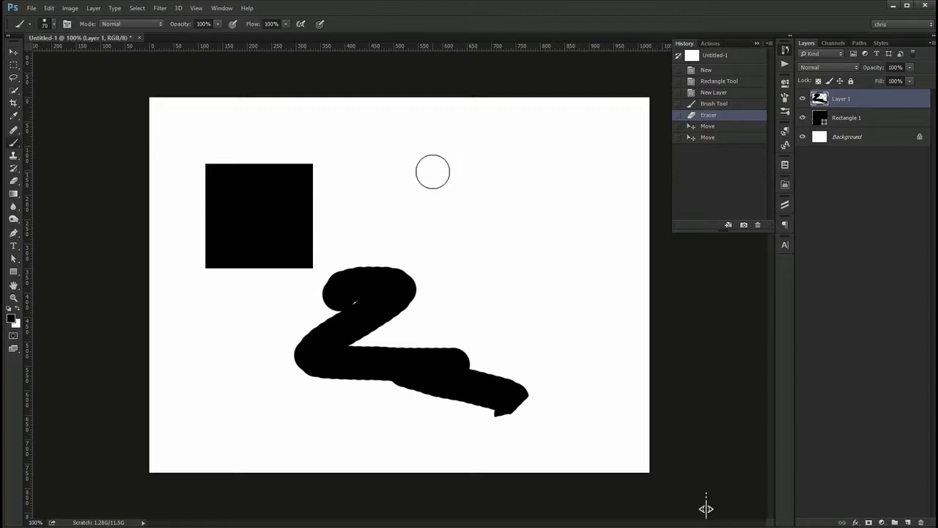
{"action": "mouse_move", "coordinate": [405, 159]}
{"action": "left_mouse_down"}
{"action": "mouse_move", "coordinate": [444, 161]}
{"action": "mouse_move", "coordinate": [501, 236]}
{"action": "mouse_move", "coordinate": [551, 265]}
{"action": "mouse_move", "coordinate": [562, 256]}
{"action": "left_mouse_up"}
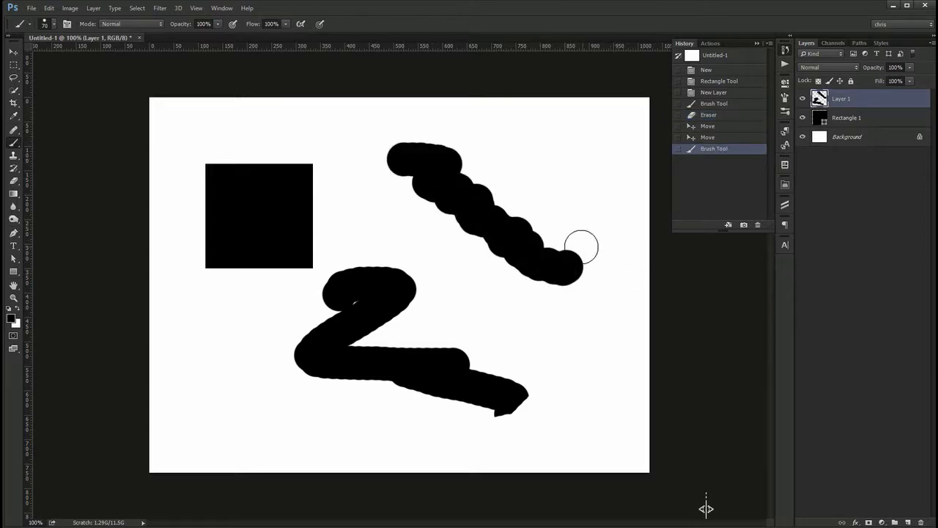
{"action": "key", "text": "ctrl+z"}
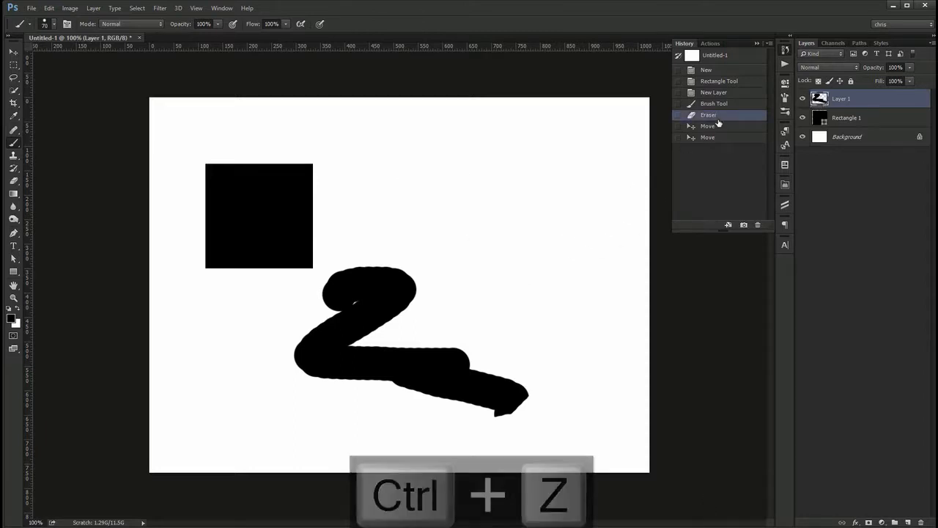
Step backward through the history from the Eraser state to the New Layer state
{"action": "key", "text": "ctrl+alt+z"}
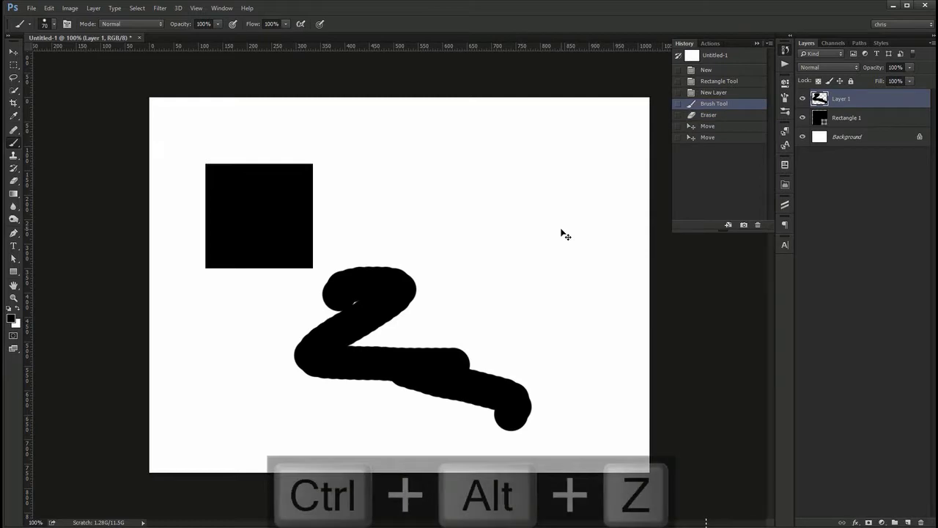
{"action": "key", "text": "ctrl+alt+z"}
{"action": "key", "text": "ctrl+alt+z"}
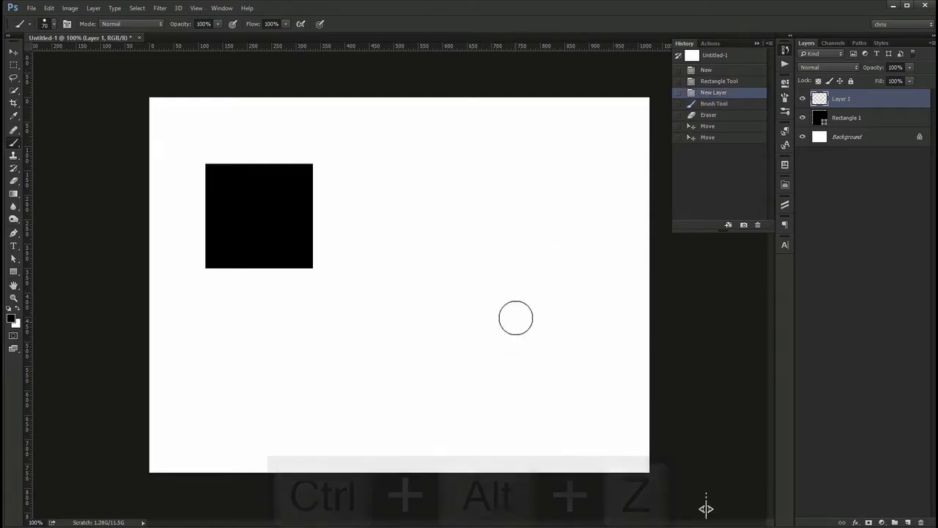
Jump between various history states and the Untitled-1 snapshot, ending on the last Move state
{"action": "left_click", "coordinate": [708, 137]}
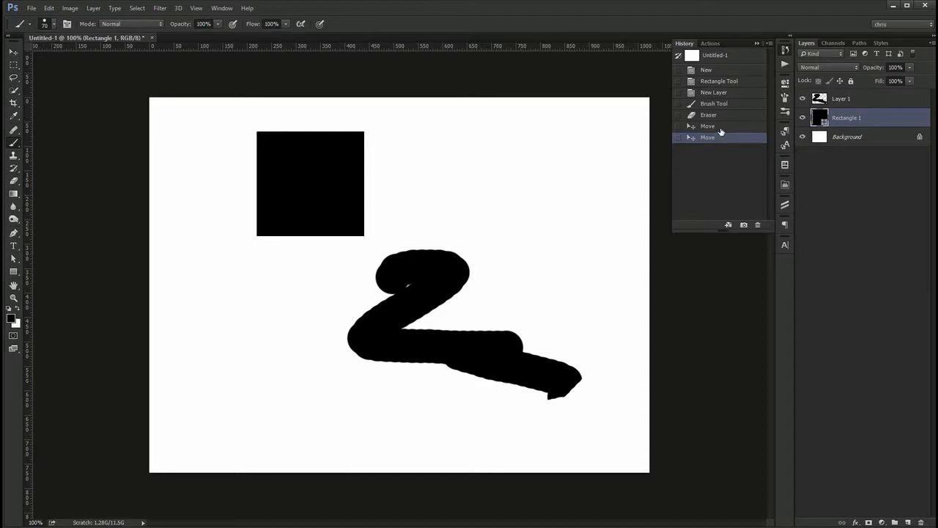
{"action": "left_click", "coordinate": [715, 126]}
{"action": "left_click", "coordinate": [715, 104]}
{"action": "left_click", "coordinate": [715, 92]}
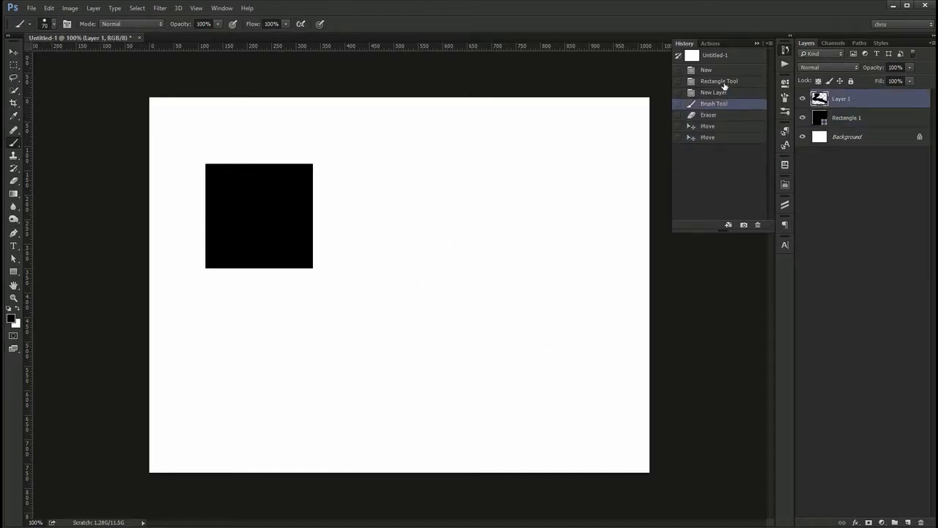
{"action": "left_click", "coordinate": [722, 81]}
{"action": "left_click", "coordinate": [716, 137]}
{"action": "left_click", "coordinate": [726, 58]}
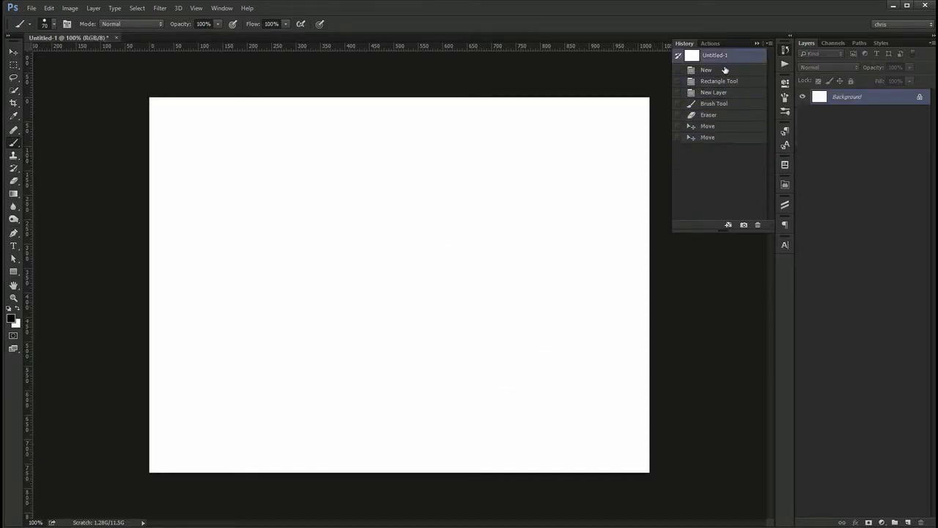
{"action": "left_click", "coordinate": [720, 138]}
{"action": "left_click", "coordinate": [726, 55]}
{"action": "left_click", "coordinate": [728, 139]}
Turn off Allow Non-Linear History in the History Options and return to the Move tool
{"action": "left_click", "coordinate": [768, 44]}
{"action": "left_click", "coordinate": [806, 115]}
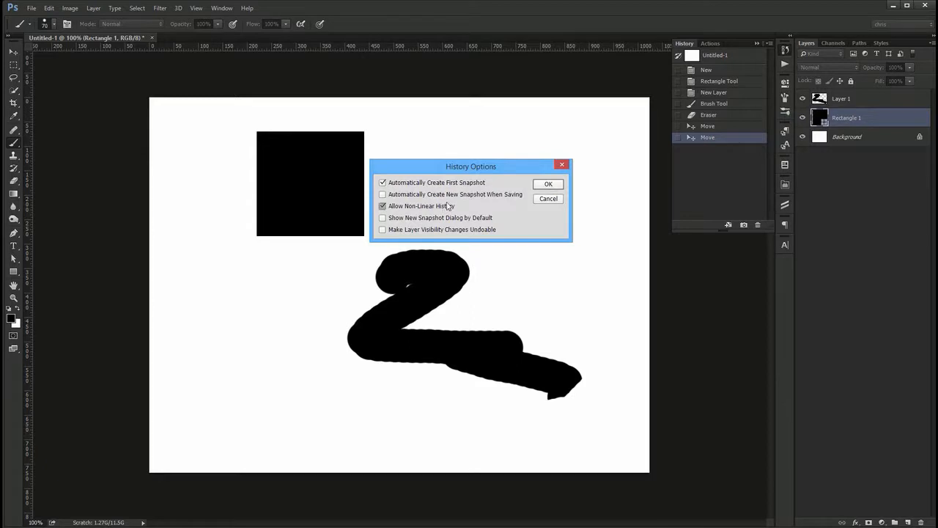
{"action": "left_click", "coordinate": [545, 184]}
{"action": "key", "text": "v"}
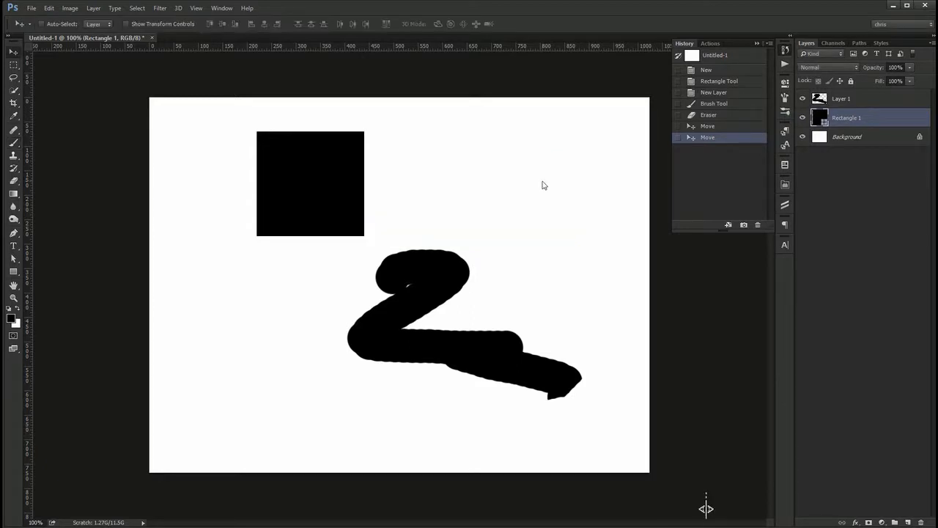
Revert the document to its initial Untitled-1 snapshot and collapse the history list
{"action": "key", "text": "F12"}
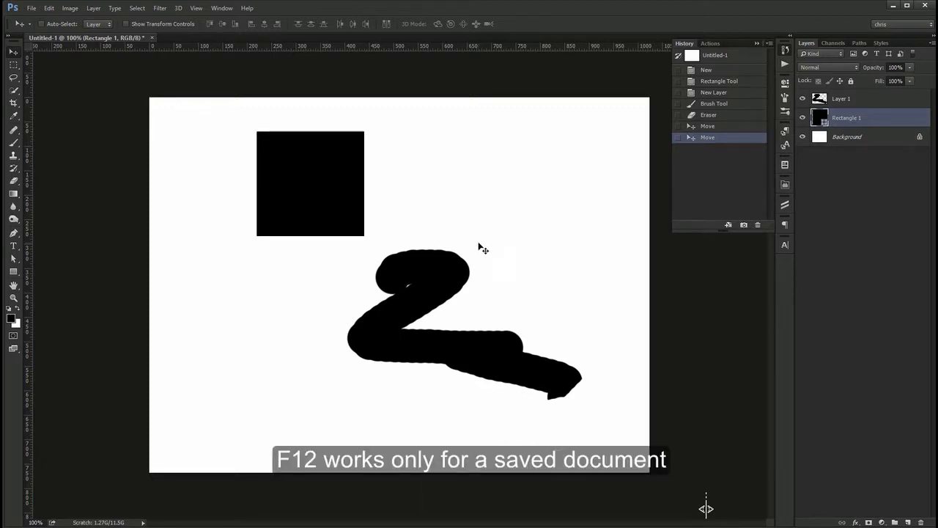
{"action": "left_click", "coordinate": [713, 59]}
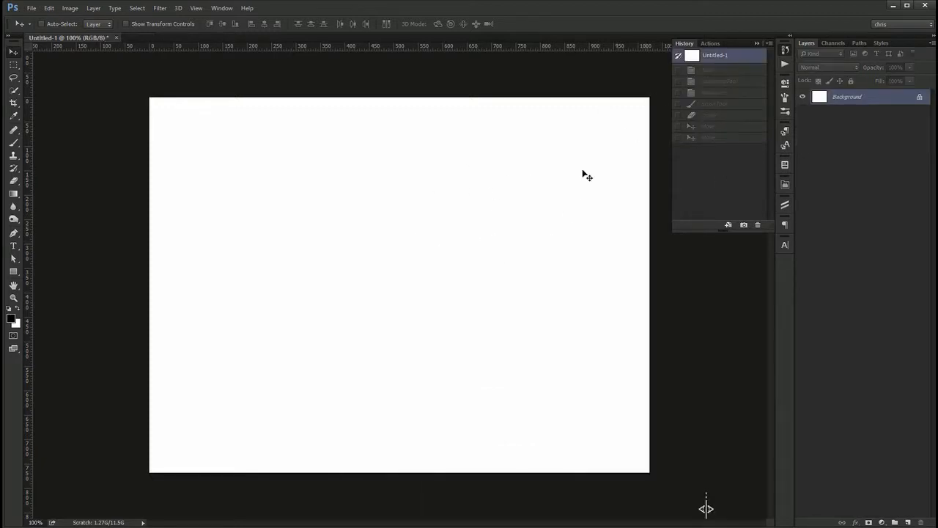
{"action": "left_click", "coordinate": [785, 50]}
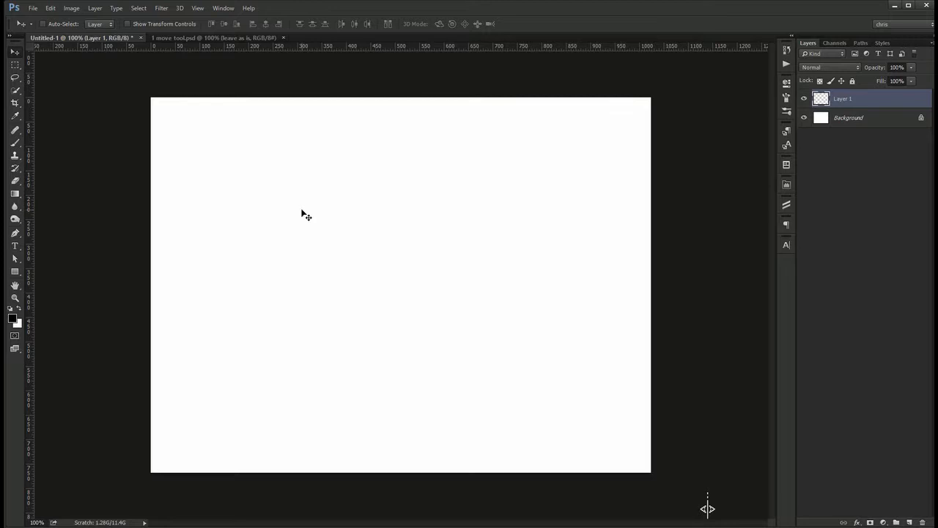
Paint three wavy vertical strokes on Layer 1 with a 50 px black brush, temporarily using the Move tool to shift the layer right between strokes
{"action": "key", "text": "b"}
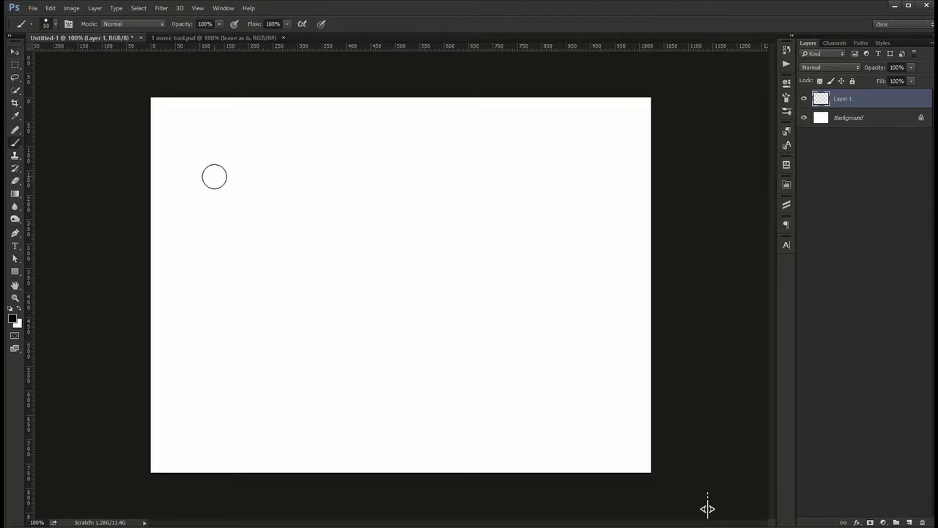
{"action": "mouse_move", "coordinate": [193, 145]}
{"action": "left_mouse_down"}
{"action": "mouse_move", "coordinate": [228, 252]}
{"action": "mouse_move", "coordinate": [224, 350]}
{"action": "left_mouse_up"}
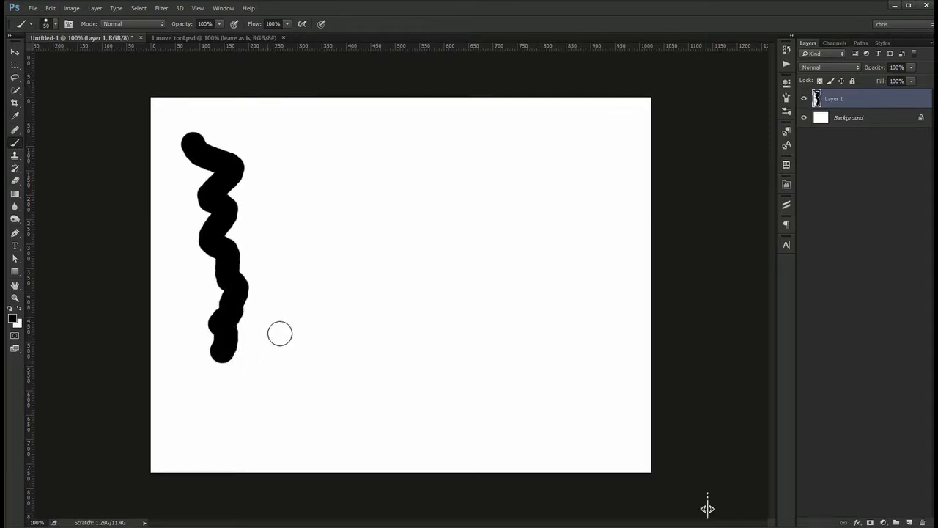
{"action": "mouse_move", "coordinate": [234, 286]}
{"action": "left_mouse_down"}
{"action": "mouse_move", "coordinate": [305, 289]}
{"action": "mouse_move", "coordinate": [326, 411]}
{"action": "left_mouse_up"}
{"action": "left_click_drag", "start_coordinate": [315, 347], "coordinate": [380, 346], "text": "ctrl"}
{"action": "mouse_move", "coordinate": [396, 202]}
{"action": "left_mouse_down"}
{"action": "mouse_move", "coordinate": [398, 264]}
{"action": "mouse_move", "coordinate": [478, 403]}
{"action": "mouse_move", "coordinate": [461, 416]}
{"action": "left_mouse_up"}
{"action": "left_click_drag", "start_coordinate": [423, 322], "coordinate": [447, 321], "text": "ctrl"}
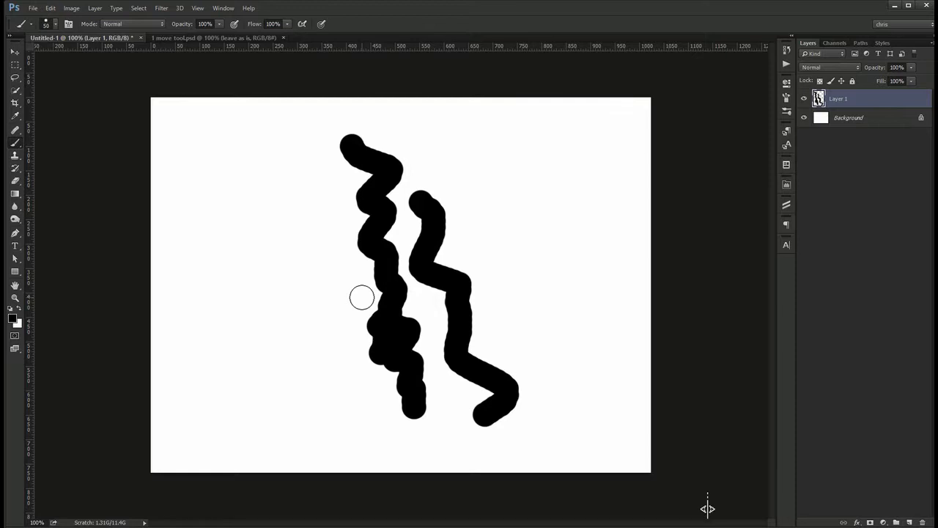
Move Layer 1's strokes left, select the Background layer, and temporarily auto-select the strokes on the canvas to shift them slightly right
{"action": "key", "text": "v"}
{"action": "left_click_drag", "start_coordinate": [473, 259], "coordinate": [377, 257]}
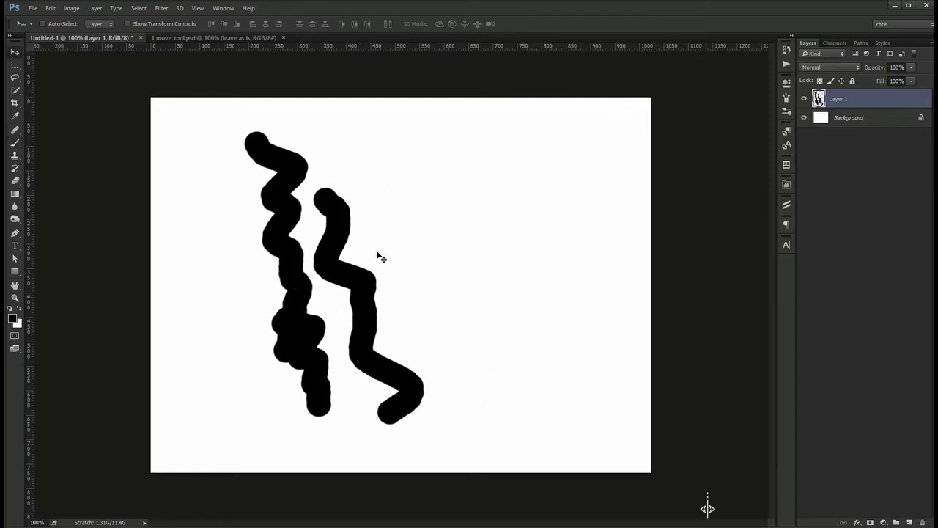
{"action": "left_click", "coordinate": [879, 120]}
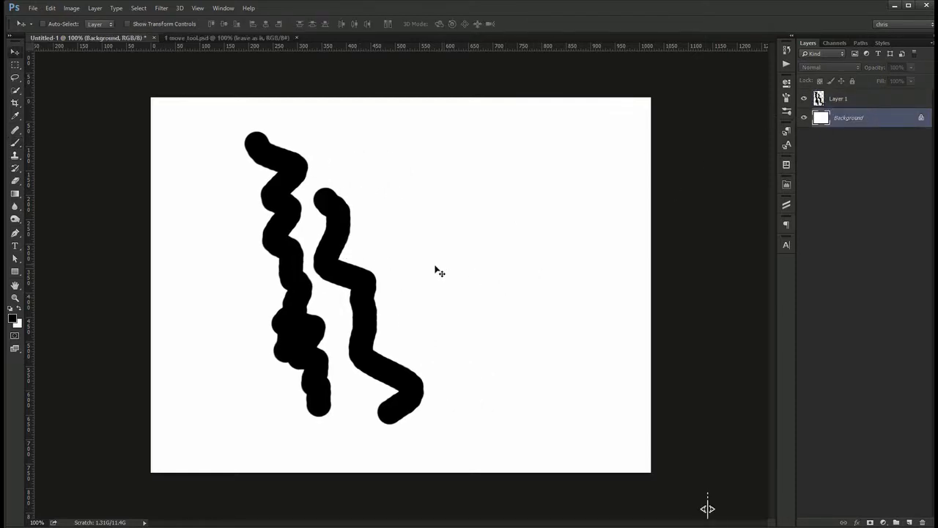
{"action": "key", "text": "ctrl"}
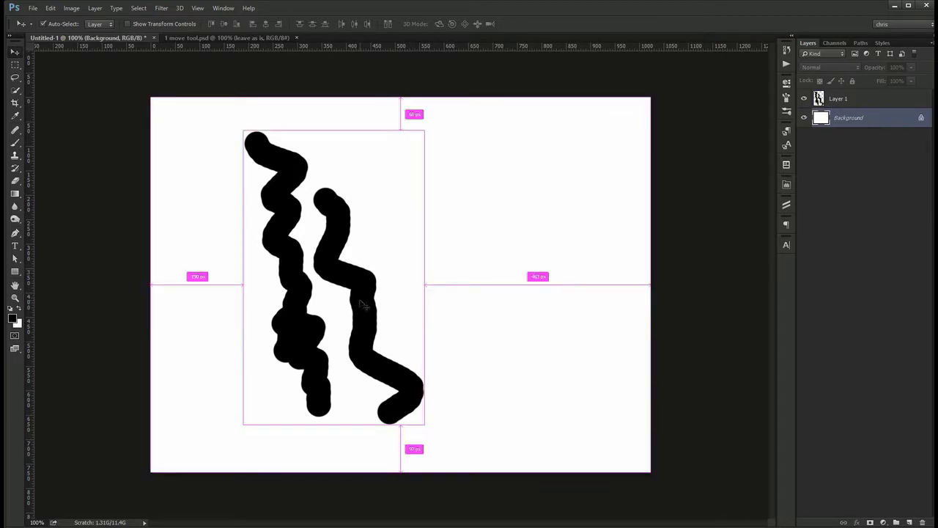
{"action": "left_click", "coordinate": [360, 300], "text": "ctrl"}
{"action": "mouse_move", "coordinate": [360, 301]}
{"action": "left_mouse_down"}
{"action": "mouse_move", "coordinate": [390, 266]}
{"action": "mouse_move", "coordinate": [420, 286]}
{"action": "mouse_move", "coordinate": [398, 308]}
{"action": "left_mouse_up"}
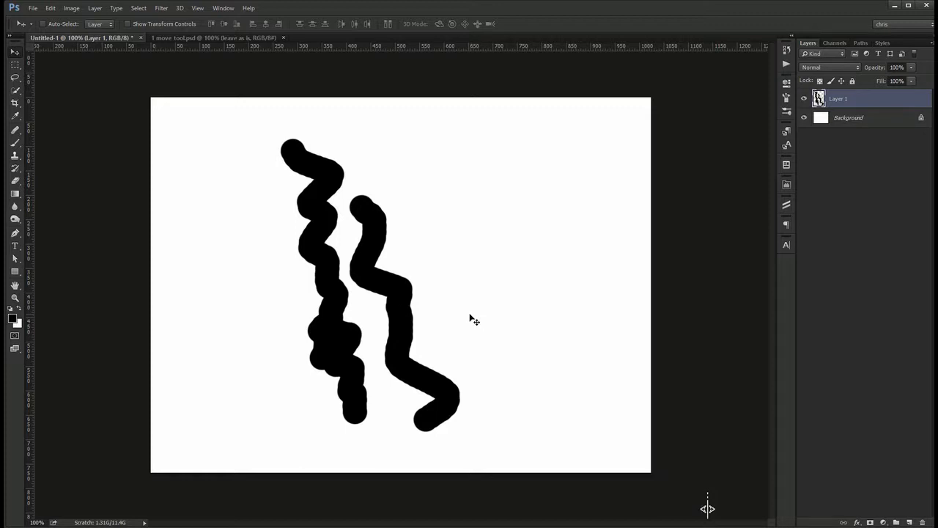
Try to duplicate Layer 1's strokes to the right of the originals, and undo the copy
{"action": "mouse_move", "coordinate": [340, 311]}
{"action": "left_mouse_down"}
{"action": "mouse_move", "coordinate": [241, 309]}
{"action": "mouse_move", "coordinate": [480, 308]}
{"action": "left_mouse_up"}
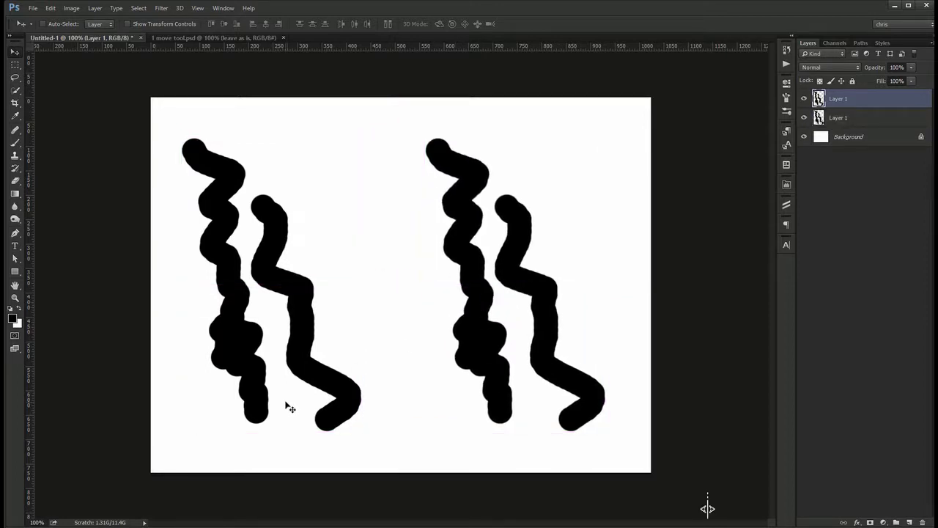
{"action": "key", "text": "ctrl+z"}
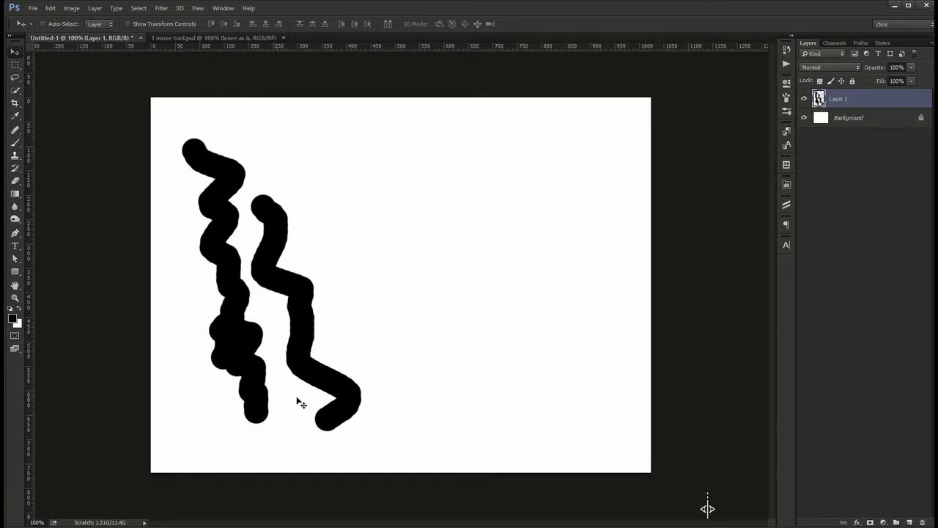
Use layer auto-selection on the black strokes and delete the stroke layer from the document
{"action": "mouse_move", "coordinate": [269, 326]}
{"action": "left_mouse_down"}
{"action": "mouse_move", "coordinate": [414, 323]}
{"action": "mouse_move", "coordinate": [347, 205]}
{"action": "mouse_move", "coordinate": [310, 224]}
{"action": "mouse_move", "coordinate": [403, 209]}
{"action": "mouse_move", "coordinate": [442, 233]}
{"action": "mouse_move", "coordinate": [434, 229]}
{"action": "left_mouse_up"}
{"action": "mouse_move", "coordinate": [404, 331]}
{"action": "left_mouse_down"}
{"action": "mouse_move", "coordinate": [404, 194]}
{"action": "mouse_move", "coordinate": [418, 419]}
{"action": "mouse_move", "coordinate": [404, 181]}
{"action": "mouse_move", "coordinate": [418, 355]}
{"action": "mouse_move", "coordinate": [423, 179]}
{"action": "mouse_move", "coordinate": [431, 295]}
{"action": "left_mouse_up"}
{"action": "key", "text": "Delete"}
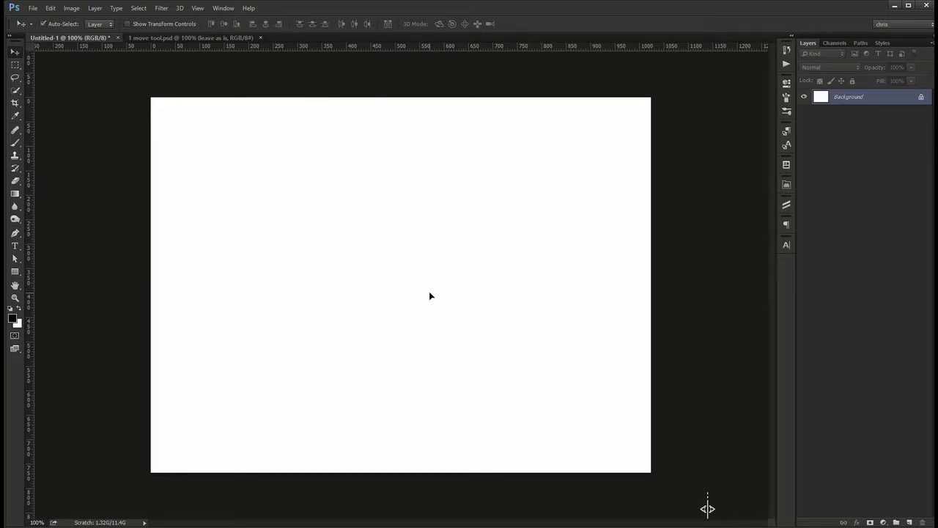
Switch to the 1 move tool.psd document and select the exercise instructions layer "leave as is" on the canvas
{"action": "key", "text": "ctrl+Tab"}
{"action": "left_click", "coordinate": [408, 167]}
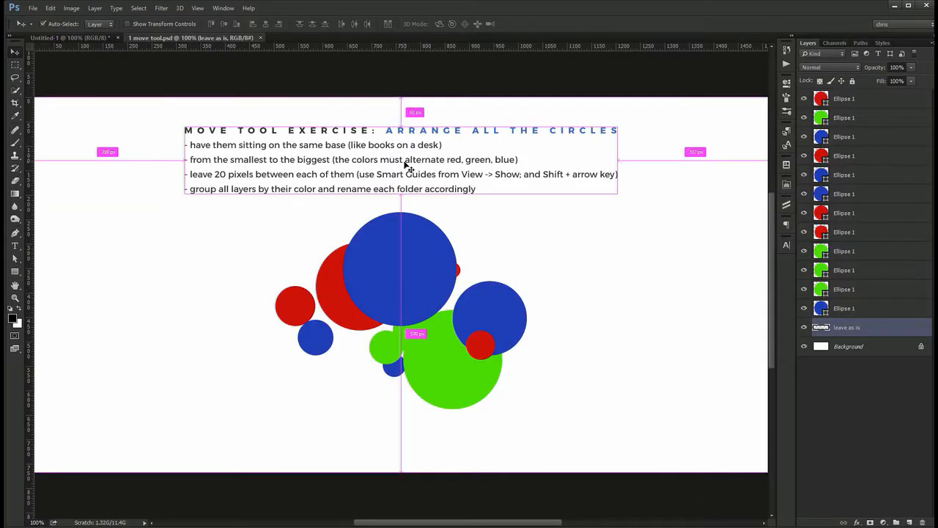
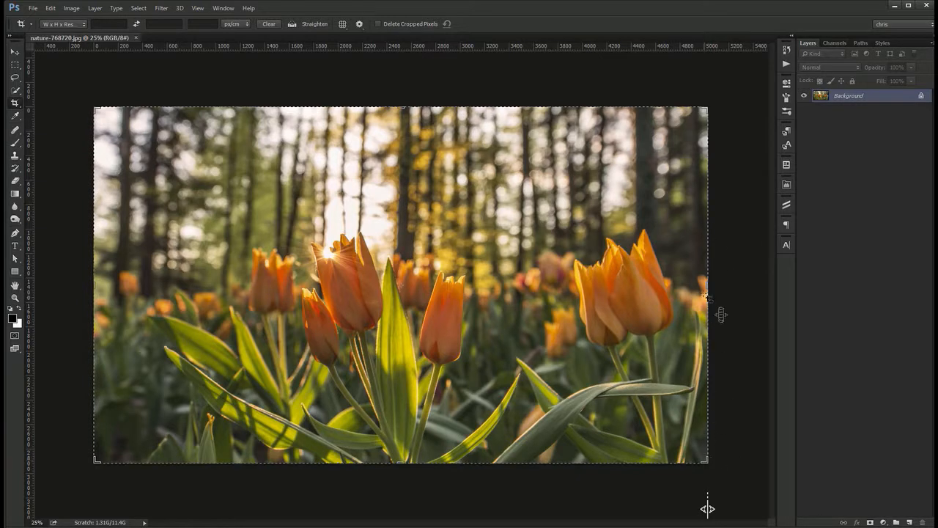
Crop off the right side of the tulip photo, keeping Delete Cropped Pixels off
{"action": "left_click_drag", "start_coordinate": [727, 312], "coordinate": [626, 296]}
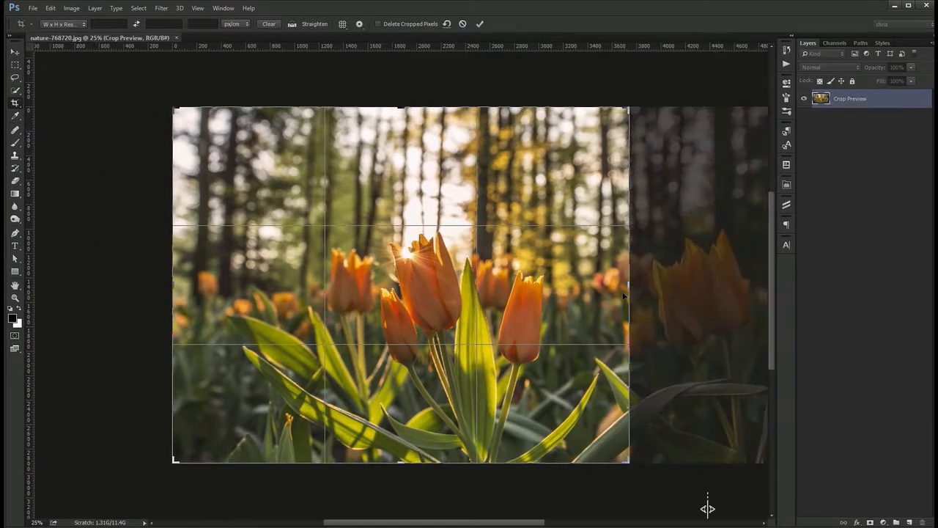
{"action": "key", "text": "Return"}
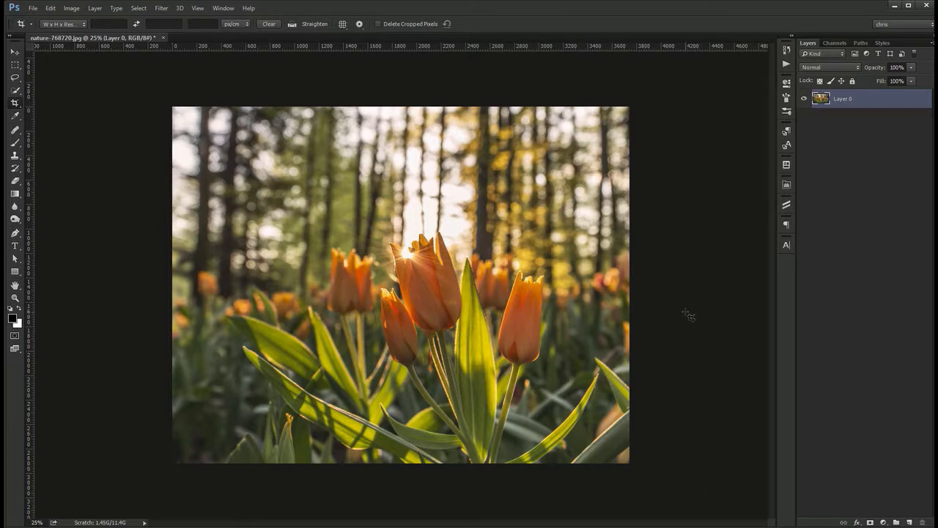
Crop the photo tightly around the central group of tulips without deleting the cropped pixels
{"action": "key", "text": "v"}
{"action": "key", "text": "c"}
{"action": "left_click_drag", "start_coordinate": [315, 195], "coordinate": [558, 420]}
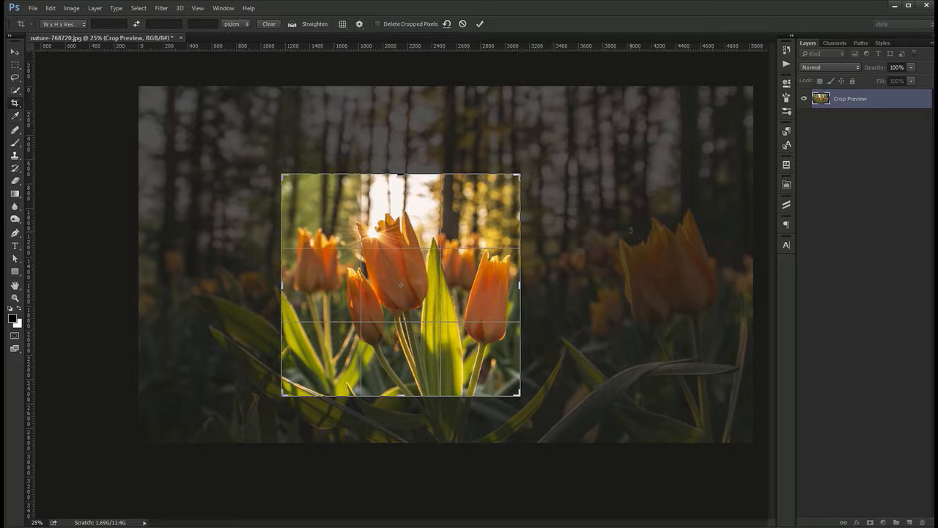
{"action": "left_click_drag", "start_coordinate": [527, 276], "coordinate": [528, 280]}
{"action": "key", "text": "Return"}
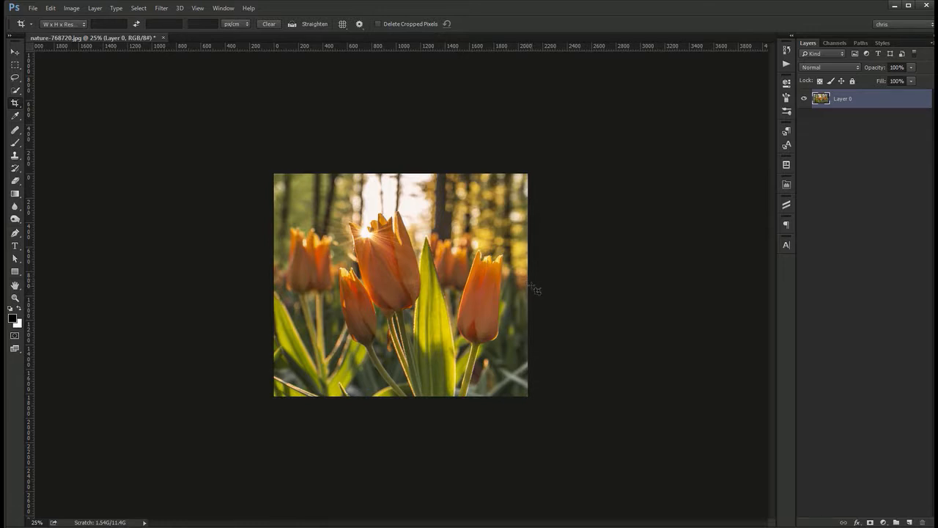
Widen the crop around the tulips to about 2900 by 1870 px and apply it with Delete Cropped Pixels turned on
{"action": "key", "text": "v"}
{"action": "key", "text": "c"}
{"action": "left_click_drag", "start_coordinate": [533, 289], "coordinate": [570, 284]}
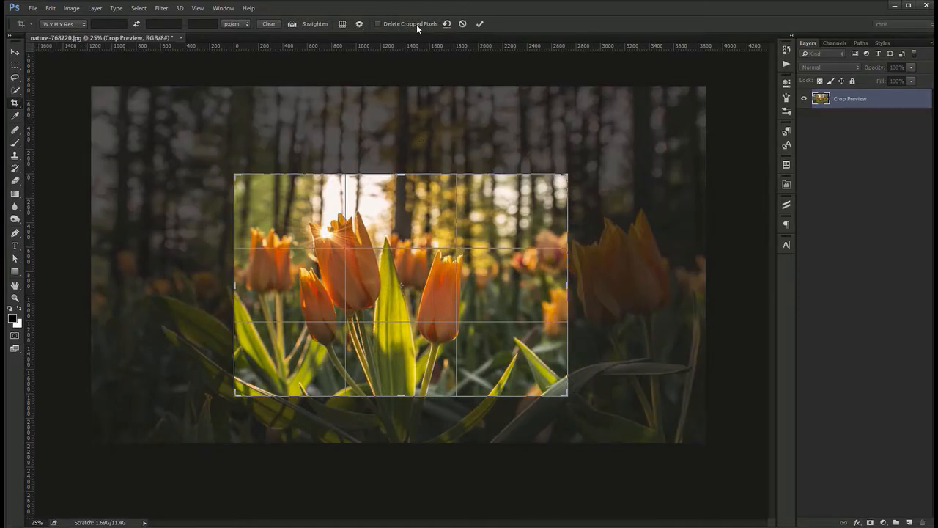
{"action": "left_click_drag", "start_coordinate": [235, 176], "coordinate": [213, 168]}
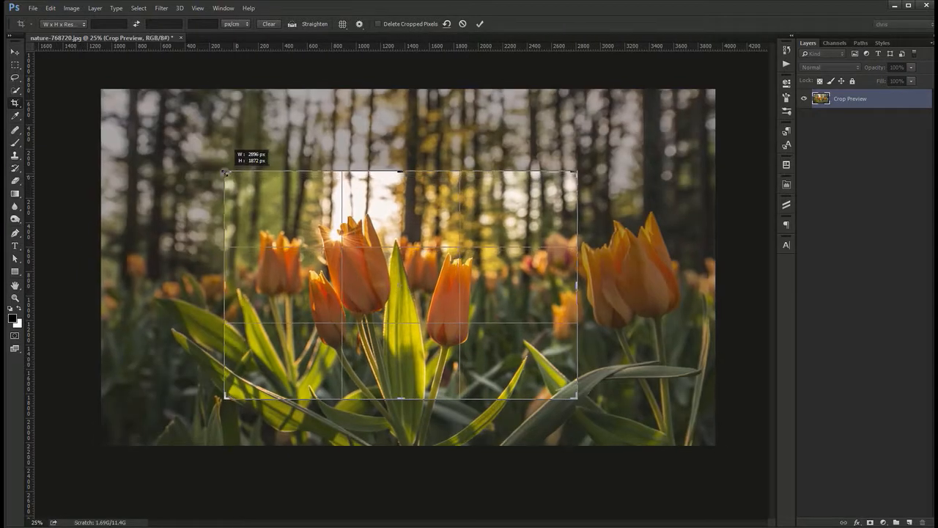
{"action": "left_click", "coordinate": [378, 24]}
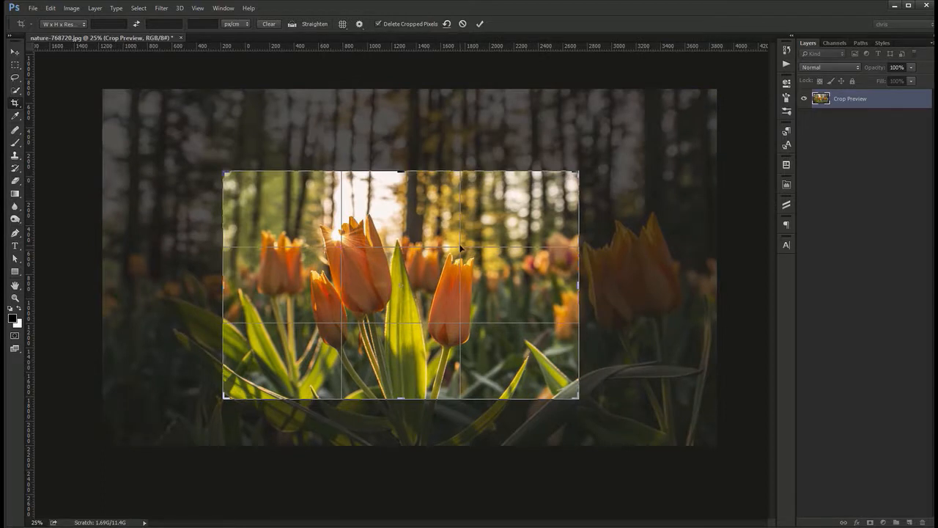
{"action": "key", "text": "Return"}
{"action": "key", "text": "v"}
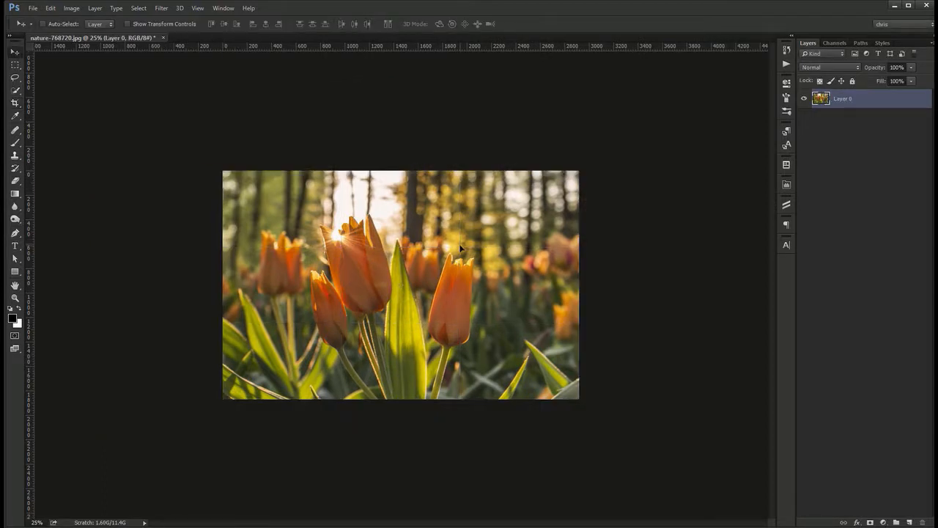
Try to extend the crop past the photo's upper-right corner, and step back to the first crop with Delete Cropped Pixels off
{"action": "key", "text": "c"}
{"action": "left_click_drag", "start_coordinate": [574, 171], "coordinate": [609, 157]}
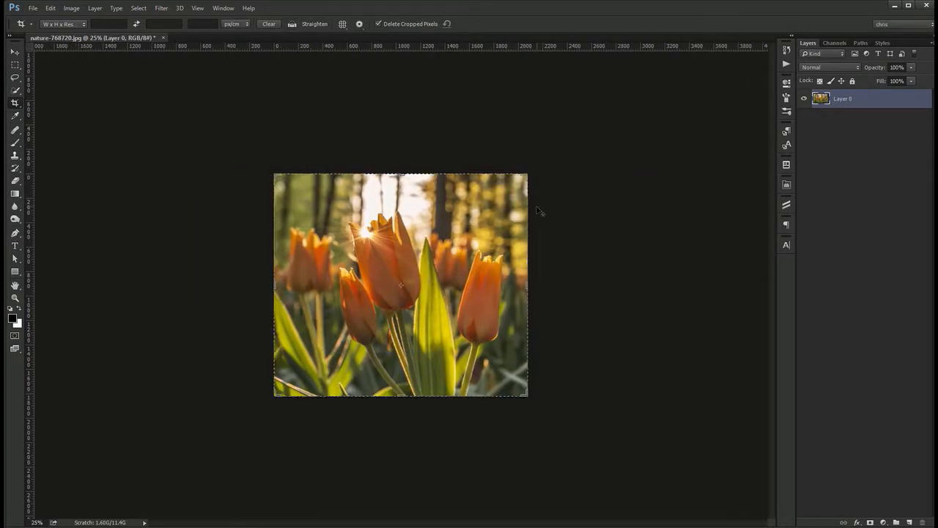
{"action": "key", "text": "v"}
{"action": "key", "text": "c"}
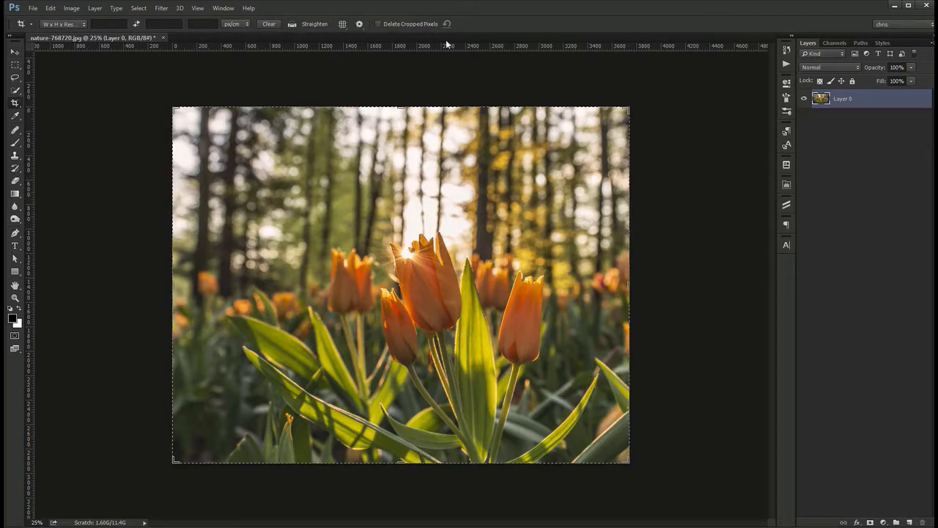
Crop the photo's right side further inward to about 3220 px wide, keeping the cropped pixels
{"action": "left_click_drag", "start_coordinate": [620, 277], "coordinate": [599, 294]}
{"action": "key", "text": "Return"}
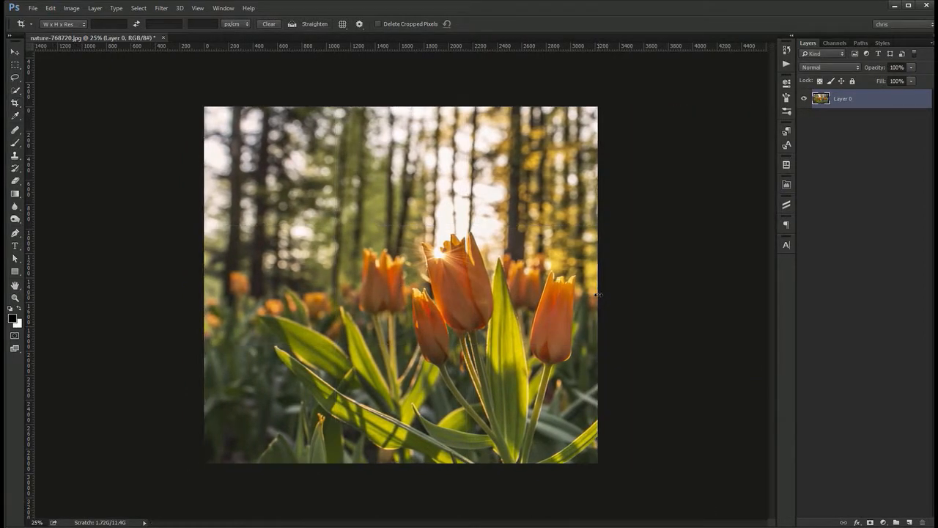
Examine Layer 0's full extent beyond the cropped canvas with Free Transform, and close the transform without changing the layer
{"action": "key", "text": "v"}
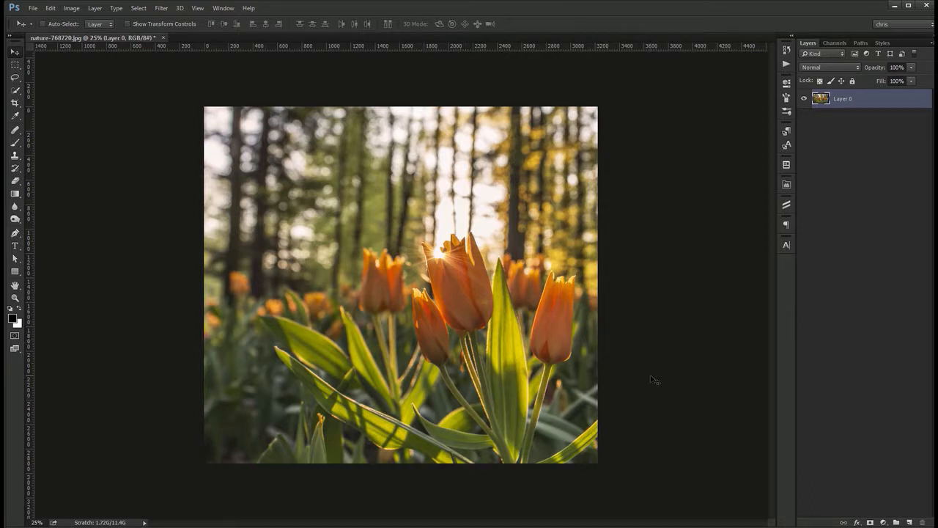
{"action": "key", "text": "ctrl+t"}
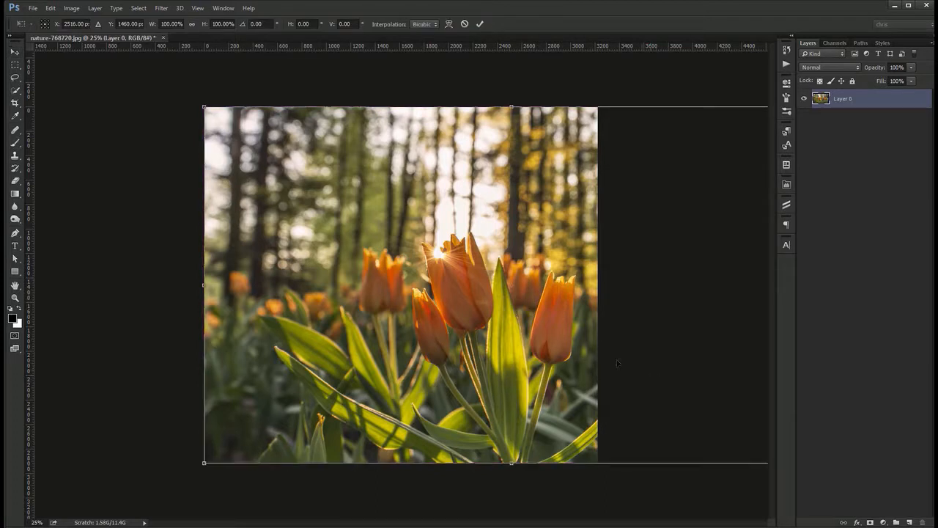
{"action": "left_click", "coordinate": [639, 275], "text": "alt"}
{"action": "left_click", "coordinate": [639, 275], "text": "alt"}
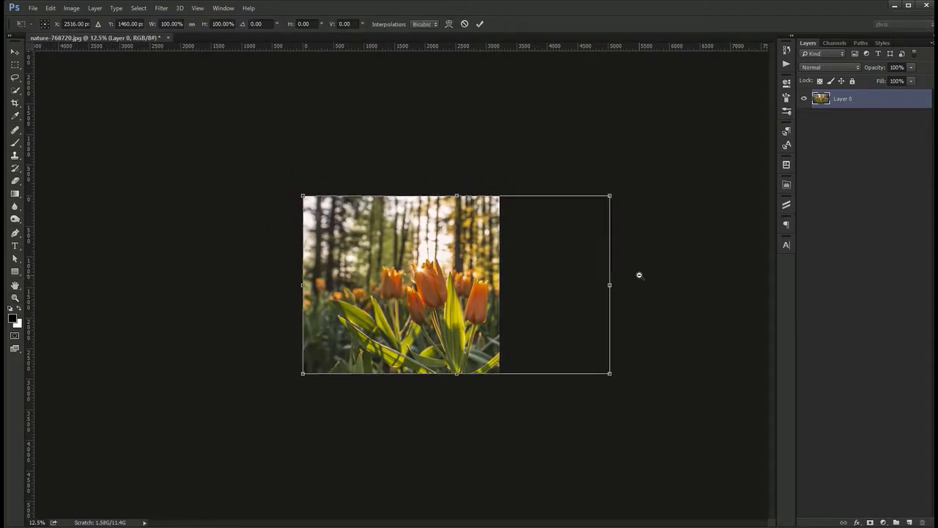
{"action": "key", "text": "Return"}
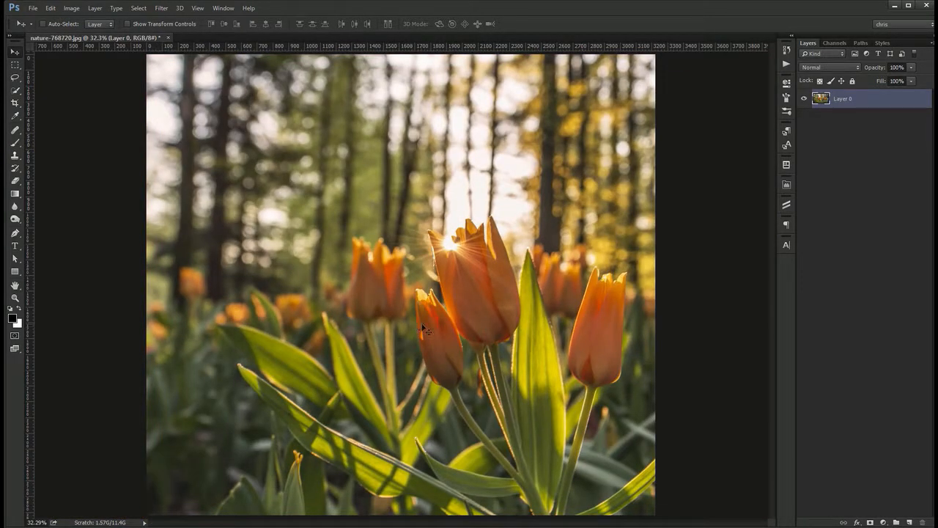
Extend the canvas downward below the photo with the Crop tool to about 4670 px high
{"action": "key", "text": "c"}
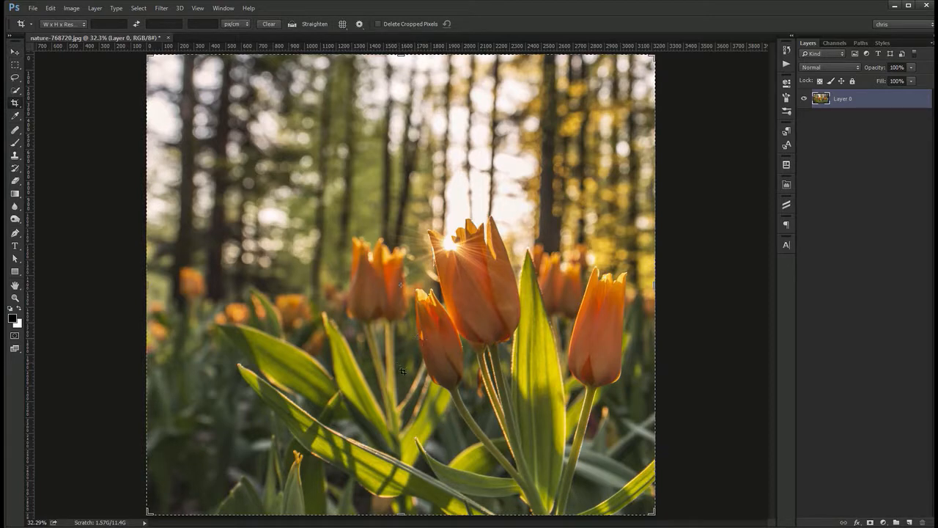
{"action": "left_click_drag", "start_coordinate": [402, 515], "coordinate": [400, 495]}
{"action": "key", "text": "Return"}
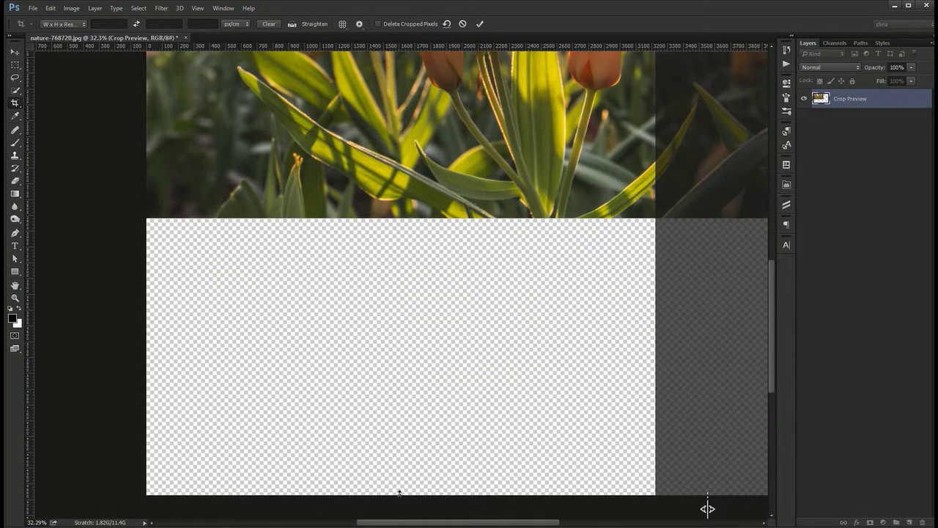
Set the canvas height to 5673 pixels in Canvas Size, anchored at the top center
{"action": "key", "text": "z"}
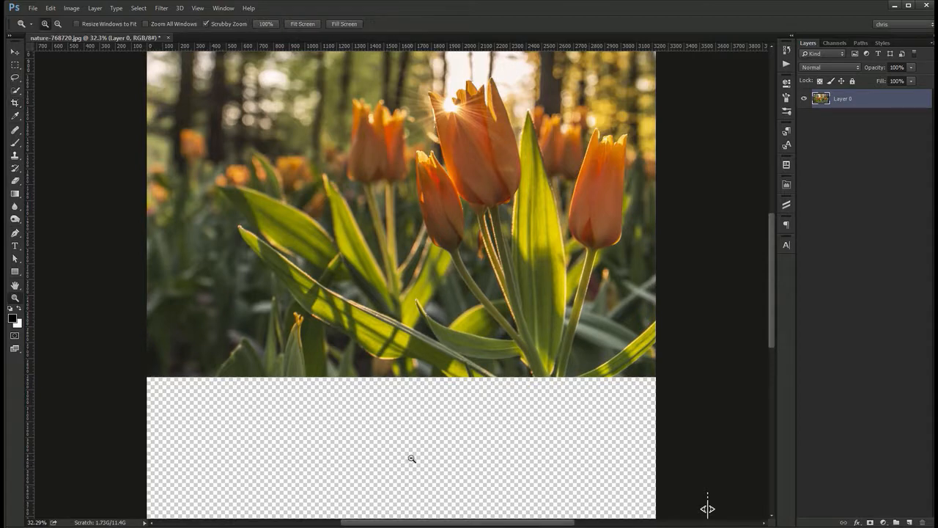
{"action": "left_click", "coordinate": [412, 455], "text": "alt"}
{"action": "key", "text": "v"}
{"action": "left_click_drag", "start_coordinate": [412, 455], "coordinate": [400, 365]}
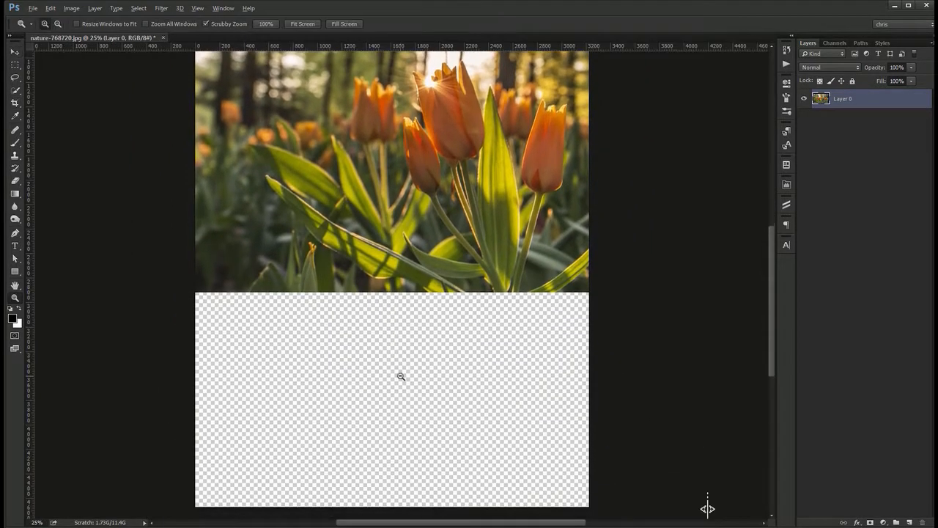
{"action": "key", "text": "ctrl+minus"}
{"action": "key", "text": "ctrl+alt+c"}
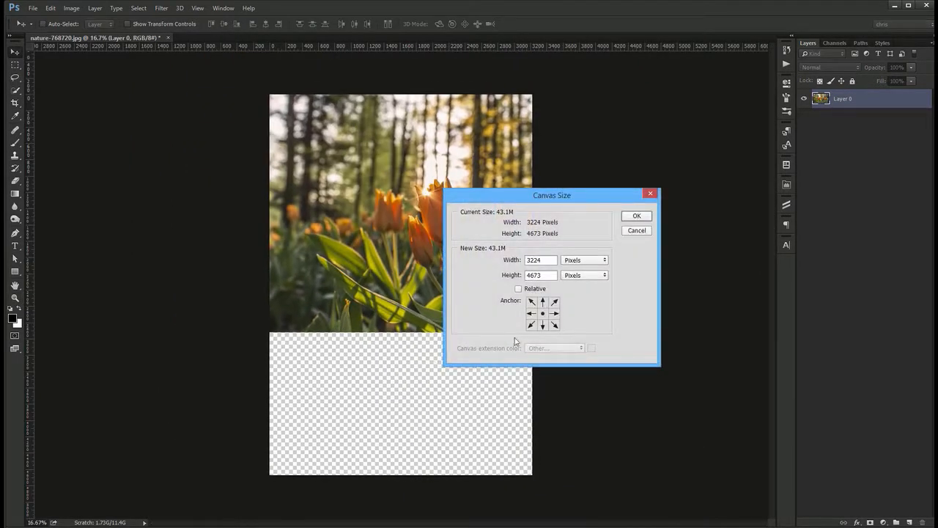
{"action": "left_click", "coordinate": [544, 303]}
{"action": "left_click_drag", "start_coordinate": [528, 276], "coordinate": [532, 275]}
{"action": "type", "text": "5"}
{"action": "left_click", "coordinate": [627, 217]}
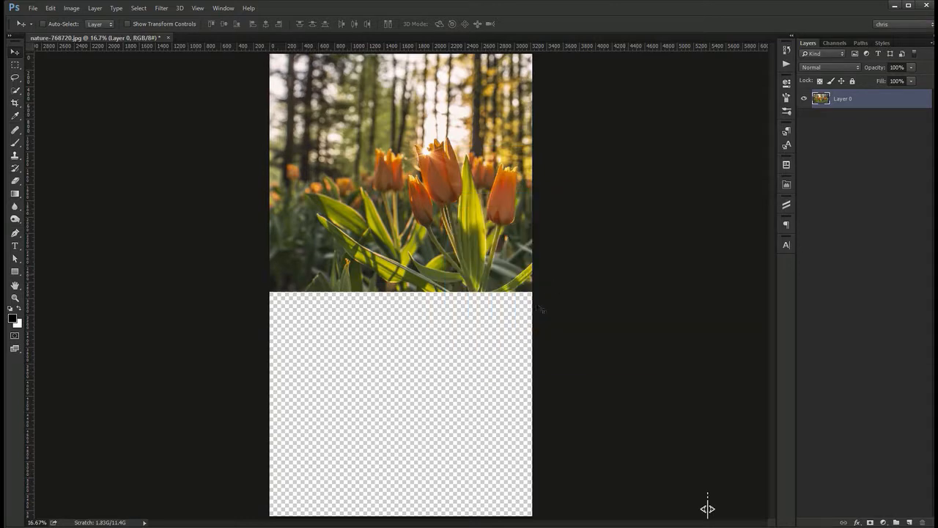
Crop away part of the empty area below the photo, and extend the canvas rightward well past the photo's hidden area
{"action": "key", "text": "c"}
{"action": "left_click_drag", "start_coordinate": [400, 513], "coordinate": [430, 461]}
{"action": "key", "text": "Return"}
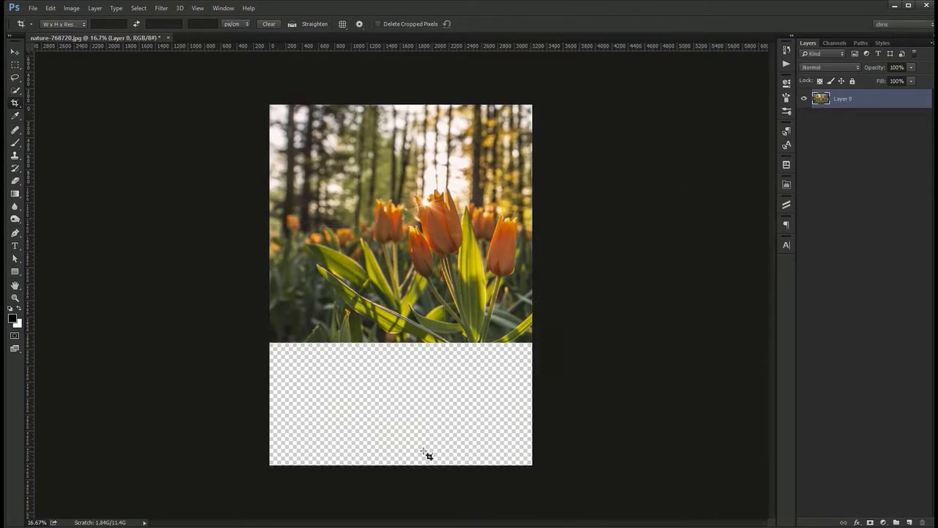
{"action": "key", "text": "v"}
{"action": "key", "text": "c"}
{"action": "left_click_drag", "start_coordinate": [533, 366], "coordinate": [727, 366]}
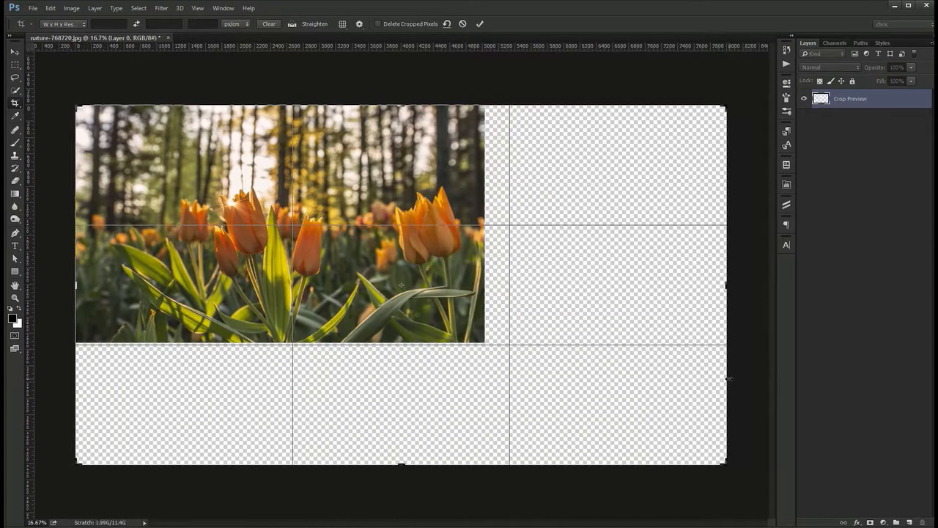
Trim the transparent pixels away from all four sides of the canvas
{"action": "left_click", "coordinate": [73, 8]}
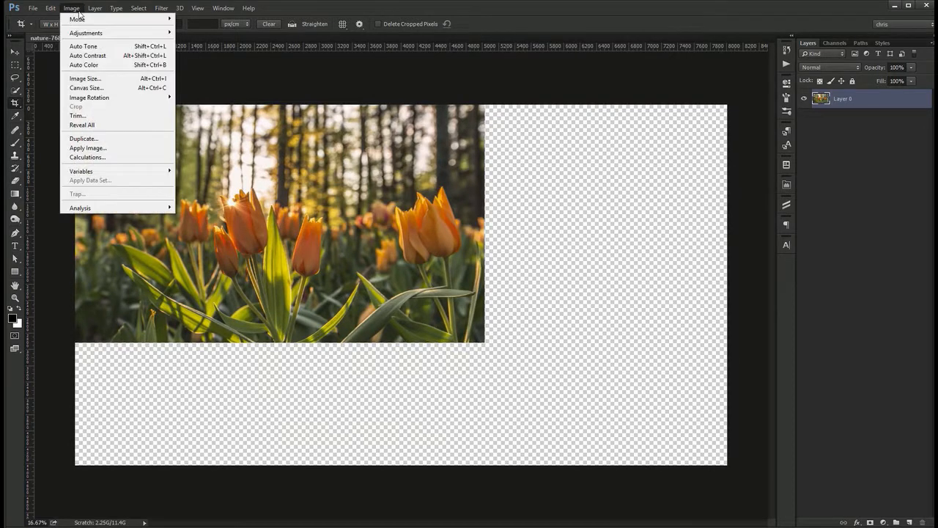
{"action": "left_click", "coordinate": [117, 116]}
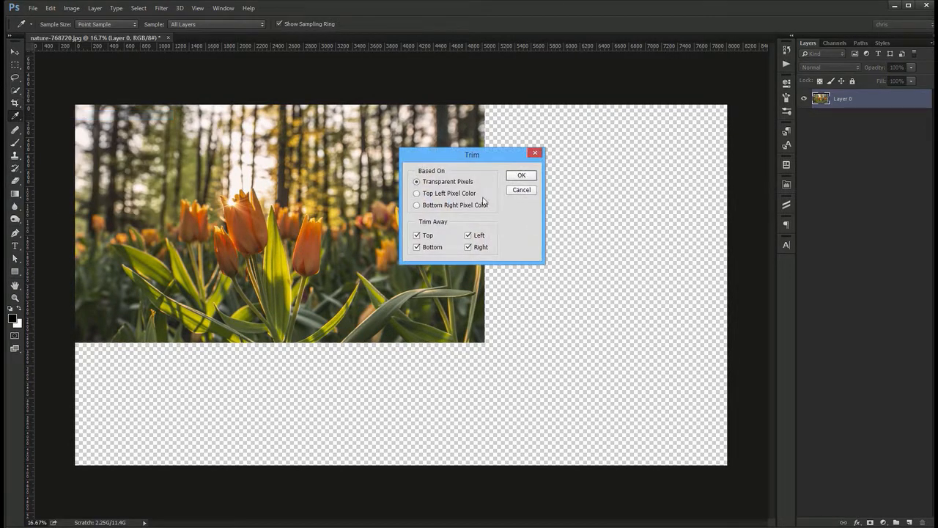
{"action": "left_click", "coordinate": [521, 176]}
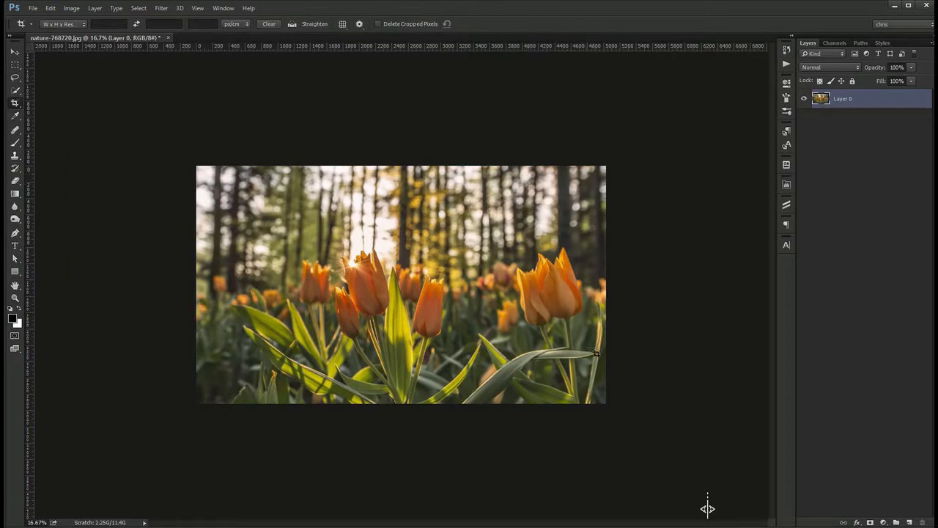
Crop off the photo's right side just before the large pair of tulips
{"action": "key", "text": "v"}
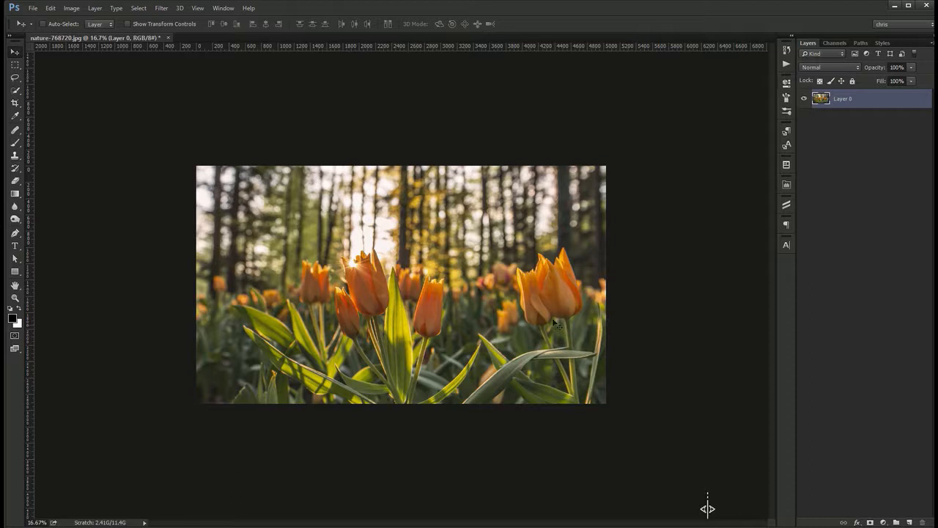
{"action": "key", "text": "c"}
{"action": "left_click_drag", "start_coordinate": [605, 292], "coordinate": [555, 298]}
{"action": "key", "text": "Return"}
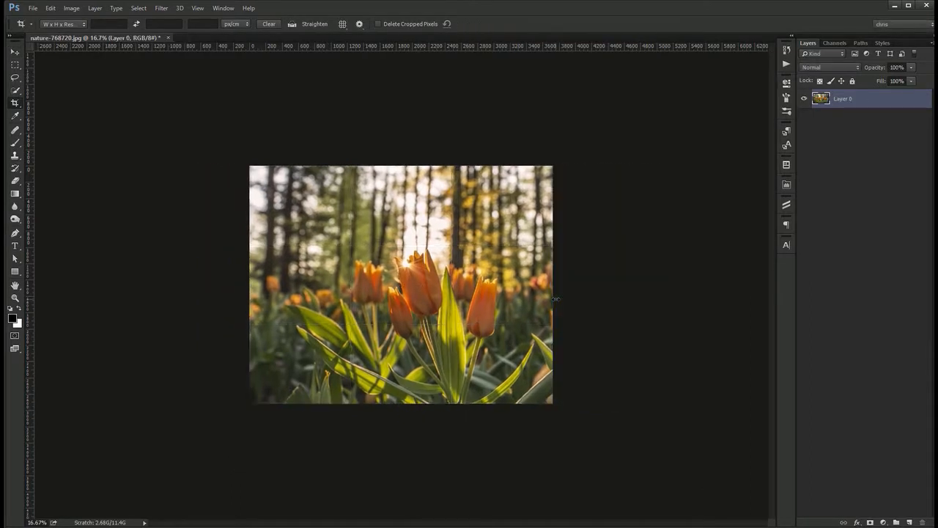
Extend the canvas downward with the Crop tool to add an empty area below the photo
{"action": "key", "text": "v"}
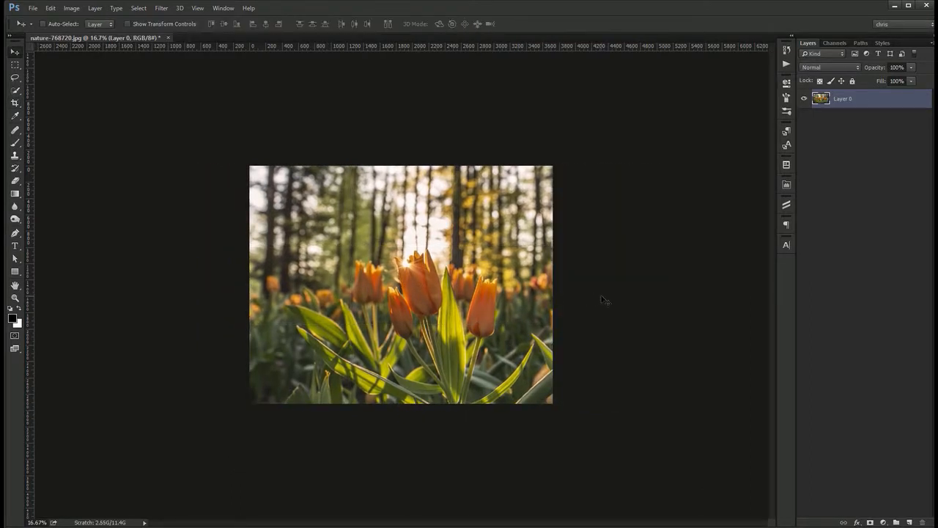
{"action": "key", "text": "c"}
{"action": "left_click_drag", "start_coordinate": [469, 408], "coordinate": [459, 427]}
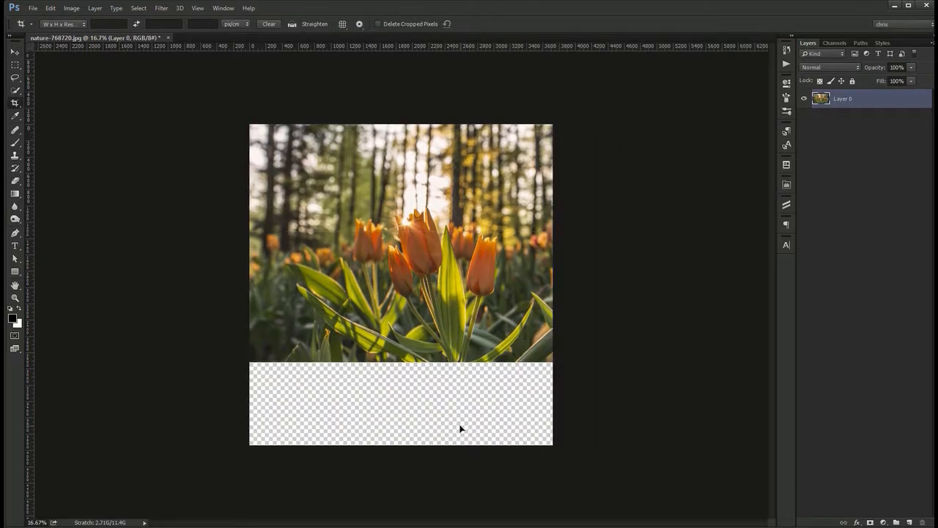
Crop away the empty area below the photo and open the Trim options
{"action": "key", "text": "v"}
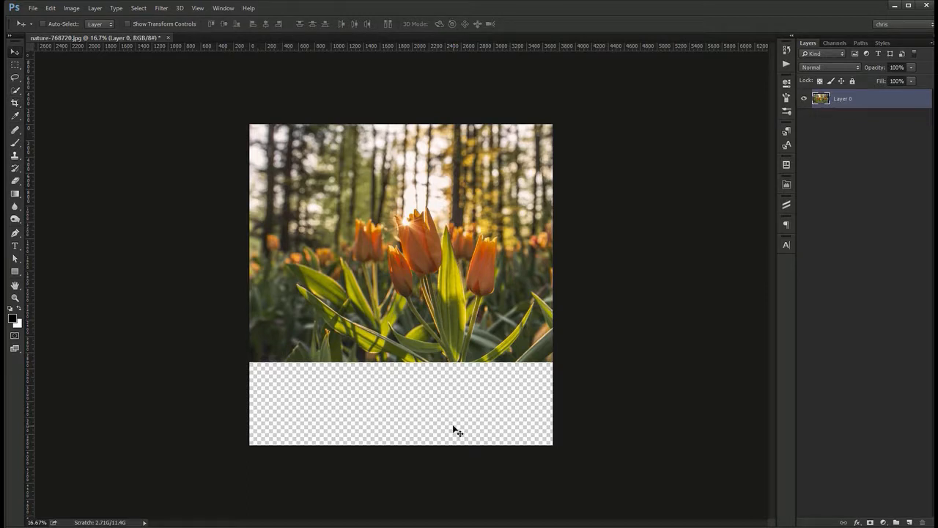
{"action": "key", "text": "c"}
{"action": "left_click_drag", "start_coordinate": [455, 445], "coordinate": [461, 404]}
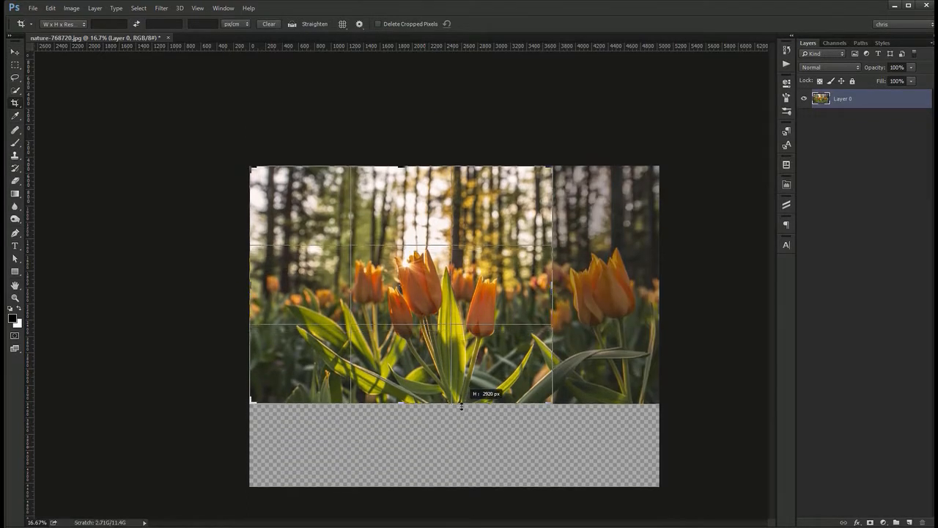
{"action": "key", "text": "Return"}
{"action": "key", "text": "v"}
{"action": "left_click", "coordinate": [71, 8]}
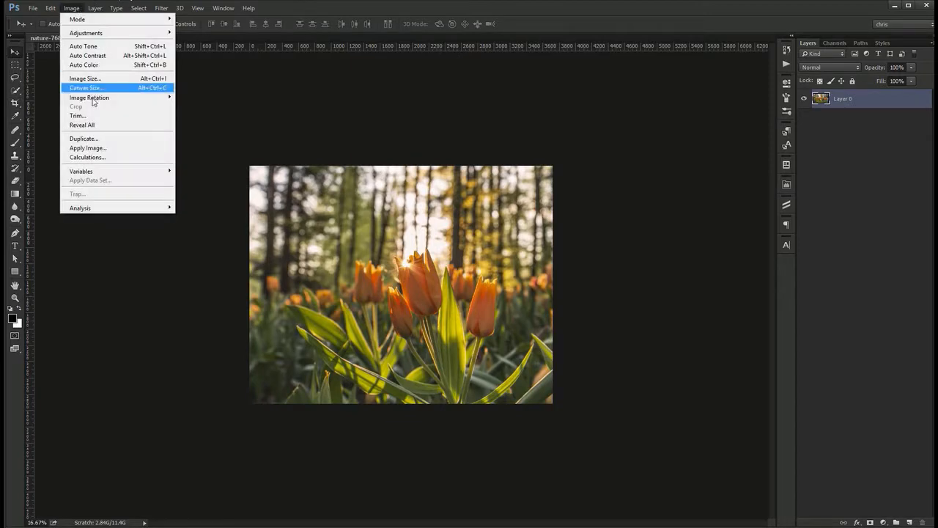
{"action": "left_click", "coordinate": [142, 117]}
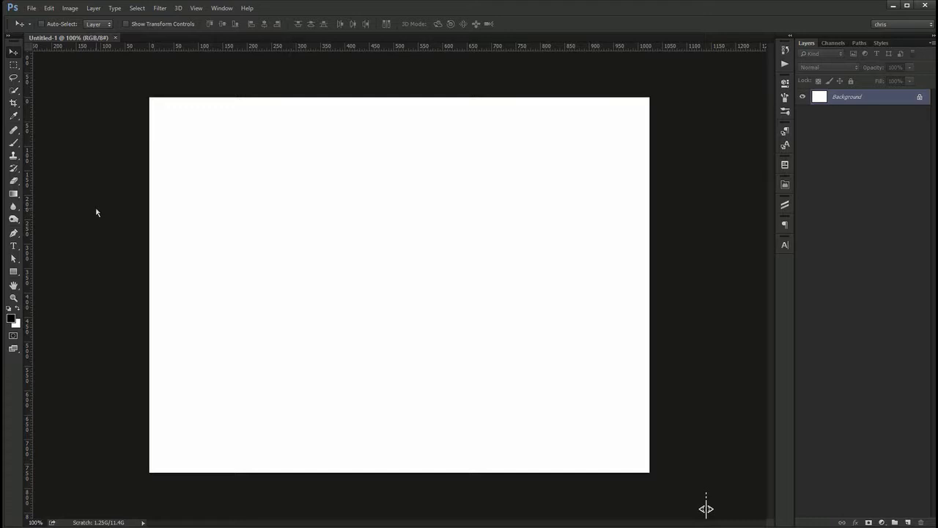
Activate the Eyedropper tool and place the photo the-dental-scheme-726511 in the blank document
{"action": "left_click", "coordinate": [14, 117]}
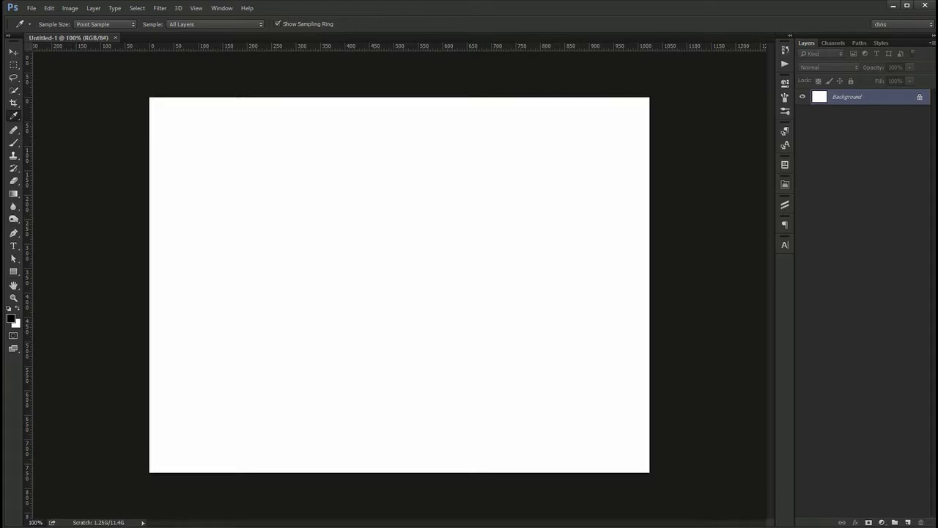
{"action": "left_click_drag", "start_coordinate": [2, 182], "coordinate": [287, 259]}
{"action": "key", "text": "Return"}
Sample several foreground colors with the Eyedropper from the woman's face and hair and the surrounding background
{"action": "left_click", "coordinate": [398, 241]}
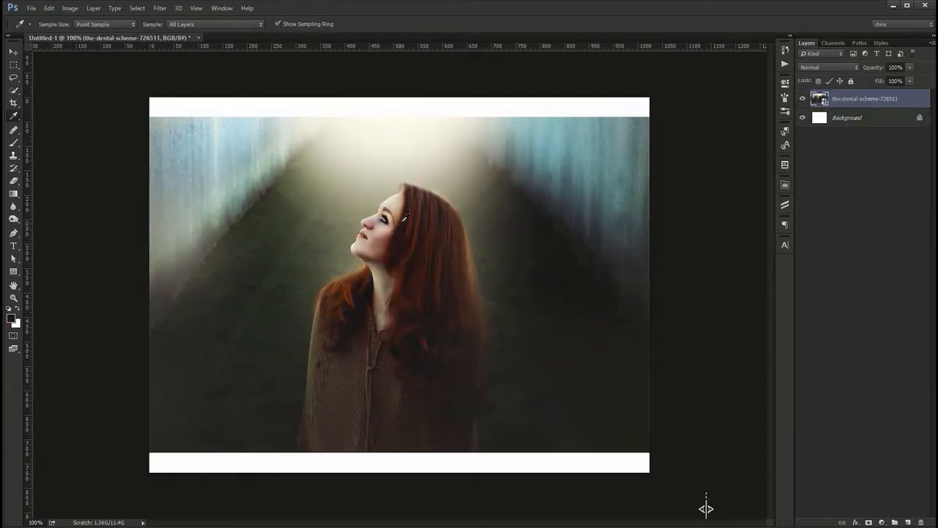
{"action": "left_click", "coordinate": [407, 201]}
{"action": "left_click", "coordinate": [397, 199]}
{"action": "left_click", "coordinate": [364, 237]}
{"action": "left_click", "coordinate": [364, 366]}
{"action": "left_click_drag", "start_coordinate": [364, 366], "coordinate": [603, 145]}
{"action": "left_click_drag", "start_coordinate": [420, 237], "coordinate": [373, 330]}
{"action": "left_click_drag", "start_coordinate": [619, 144], "coordinate": [628, 130]}
{"action": "left_click_drag", "start_coordinate": [321, 232], "coordinate": [293, 157]}
{"action": "left_click_drag", "start_coordinate": [573, 161], "coordinate": [539, 312]}
{"action": "left_click_drag", "start_coordinate": [254, 266], "coordinate": [218, 177]}
Swap the foreground and background colors and sample several new foreground colors from the photo
{"action": "key", "text": "x"}
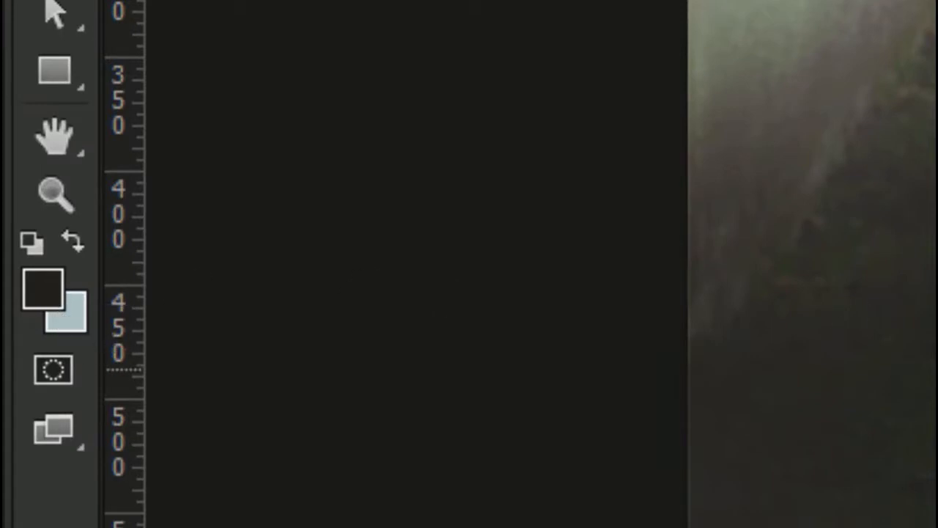
{"action": "left_click", "coordinate": [937, 452], "text": "alt"}
{"action": "left_click", "coordinate": [937, 179]}
{"action": "left_click", "coordinate": [937, 50]}
{"action": "left_click", "coordinate": [937, 4]}
{"action": "left_click", "coordinate": [936, 406]}
{"action": "left_click", "coordinate": [936, 91]}
{"action": "left_click", "coordinate": [937, 4]}
{"action": "left_click", "coordinate": [937, 4]}
{"action": "left_click", "coordinate": [936, 258]}
{"action": "left_click", "coordinate": [937, 51]}
Sample background colors from the photo with the Eyedropper, ending on a teal tone
{"action": "left_click", "coordinate": [937, 4], "text": "alt"}
{"action": "left_click", "coordinate": [937, 3], "text": "alt"}
{"action": "left_click", "coordinate": [937, 4], "text": "alt"}
{"action": "left_click", "coordinate": [937, 3], "text": "alt"}
{"action": "left_click", "coordinate": [937, 3], "text": "alt"}
{"action": "left_click", "coordinate": [937, 3], "text": "alt"}
{"action": "left_click", "coordinate": [937, 4], "text": "alt"}
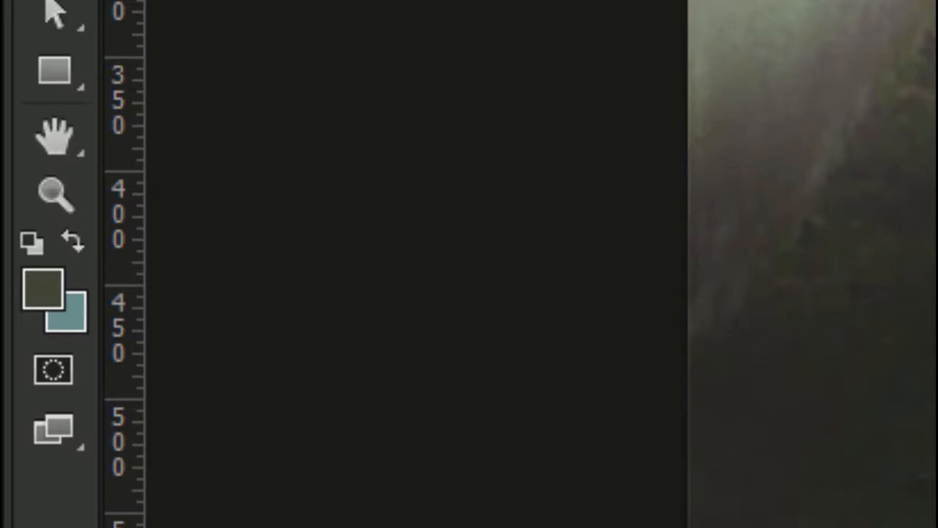
{"action": "left_click", "coordinate": [937, 4], "text": "alt"}
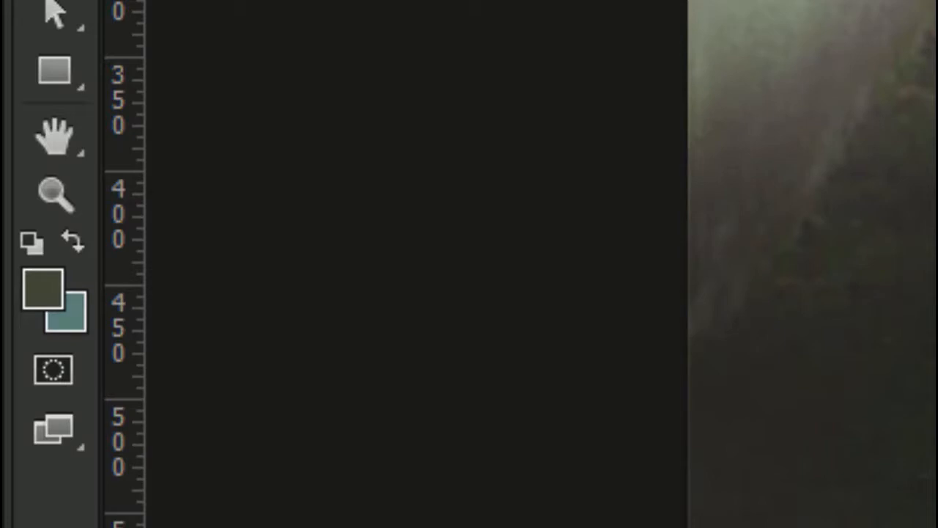
Swap the foreground and background colors again and resample the foreground color from lighter parts of the photo
{"action": "key", "text": "x"}
{"action": "left_click", "coordinate": [937, 4], "text": "alt"}
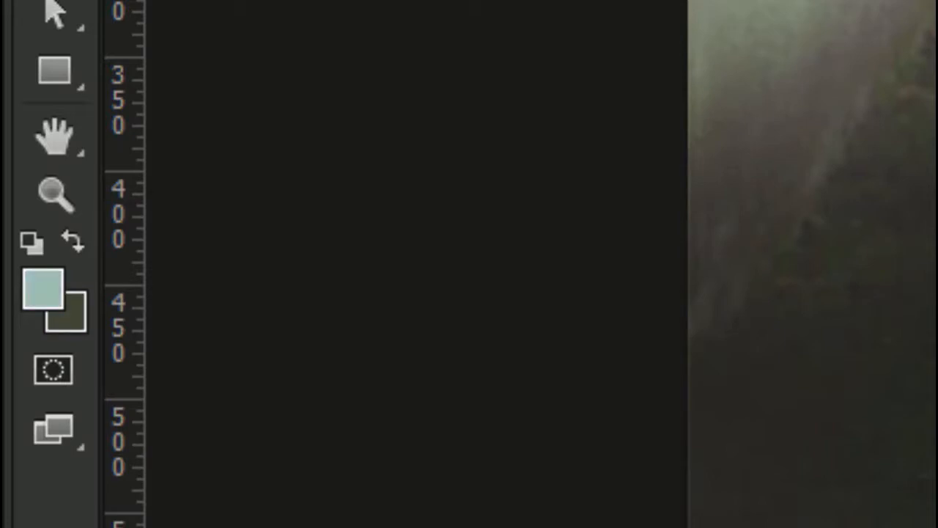
{"action": "left_click", "coordinate": [937, 4], "text": "alt"}
{"action": "left_click", "coordinate": [937, 4], "text": "alt"}
{"action": "left_click", "coordinate": [937, 4], "text": "alt"}
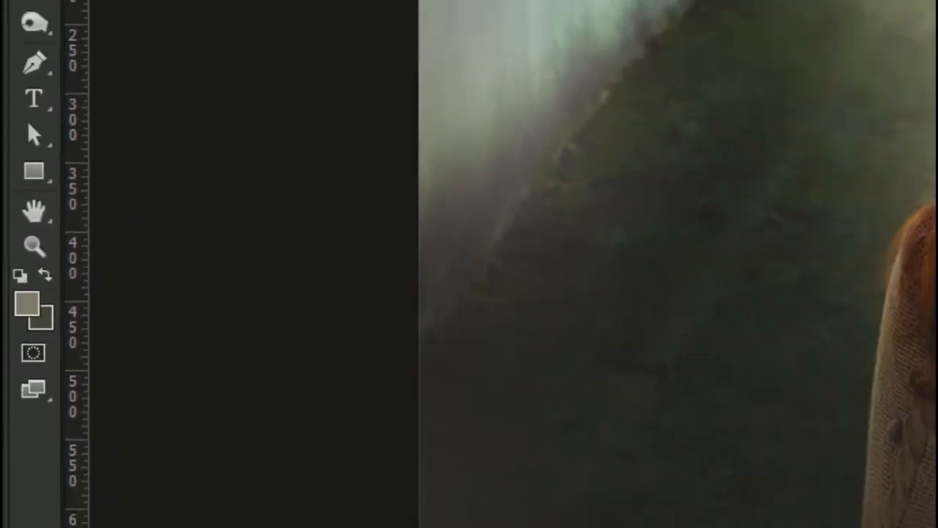
Sample further colors across the photo and reset the foreground and background to default black and white
{"action": "mouse_move", "coordinate": [398, 151]}
{"action": "left_mouse_down"}
{"action": "mouse_move", "coordinate": [350, 157]}
{"action": "mouse_move", "coordinate": [384, 147]}
{"action": "left_mouse_up"}
{"action": "left_click", "coordinate": [385, 154]}
{"action": "left_click_drag", "start_coordinate": [356, 176], "coordinate": [447, 283]}
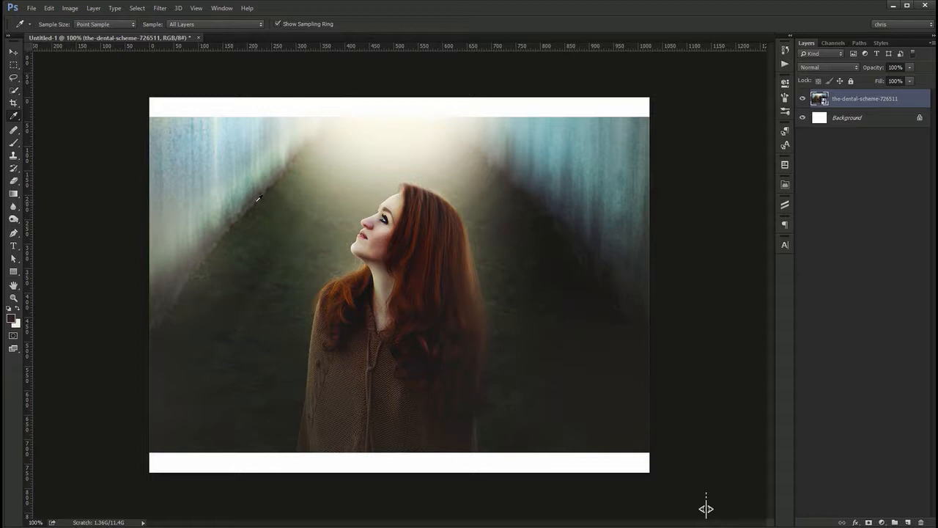
{"action": "left_click", "coordinate": [261, 246]}
{"action": "left_click", "coordinate": [396, 238]}
{"action": "left_click_drag", "start_coordinate": [394, 240], "coordinate": [386, 223]}
{"action": "key", "text": "d"}
{"action": "left_click_drag", "start_coordinate": [247, 296], "coordinate": [383, 378]}
Review the Eyedropper's sample size options up to 101 by 101 Average, keeping Point Sample
{"action": "left_click", "coordinate": [120, 26]}
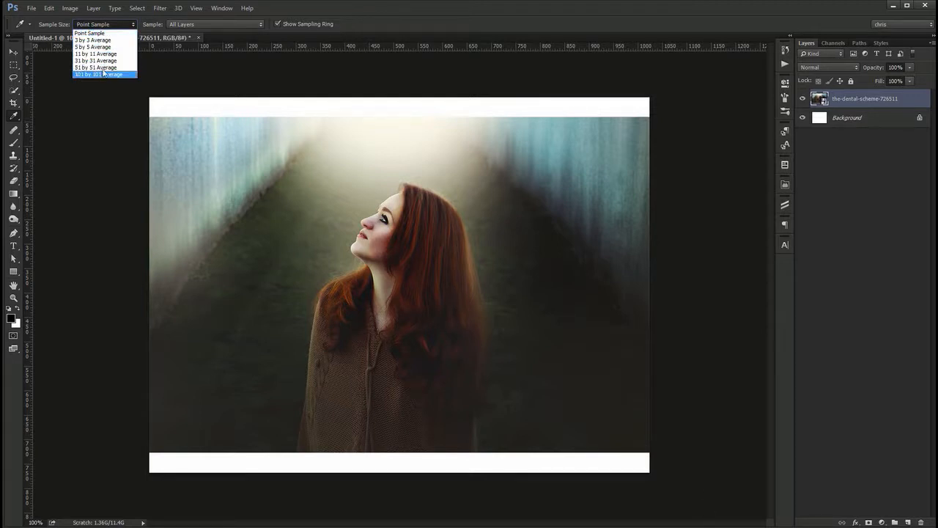
{"action": "left_click", "coordinate": [89, 33]}
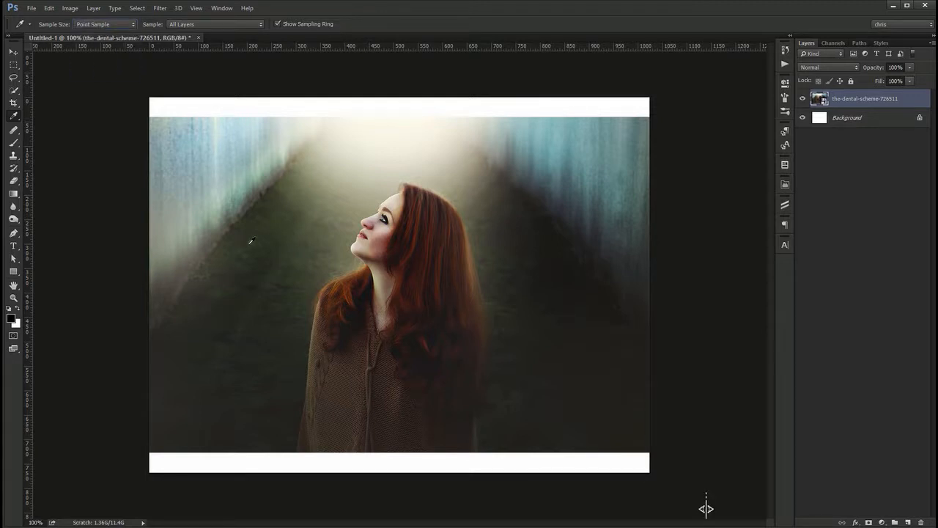
{"action": "left_click", "coordinate": [121, 25]}
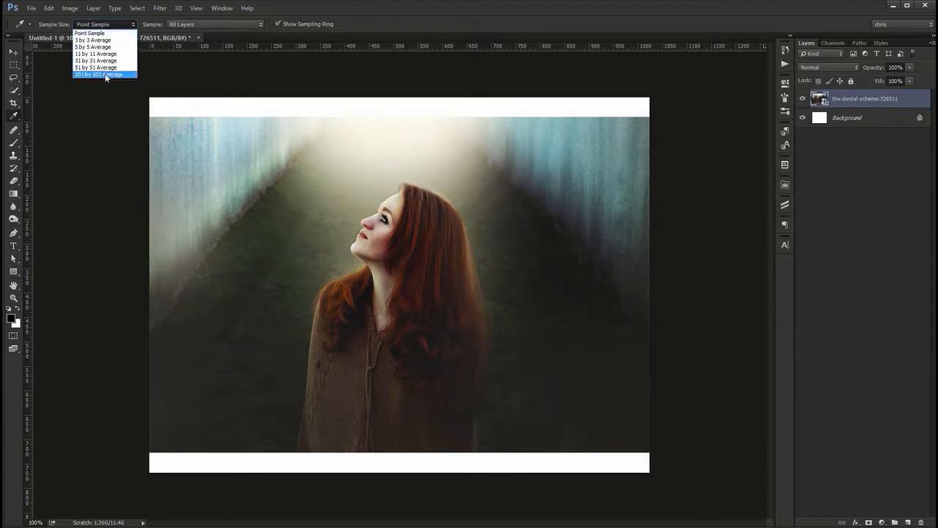
{"action": "left_click", "coordinate": [115, 25]}
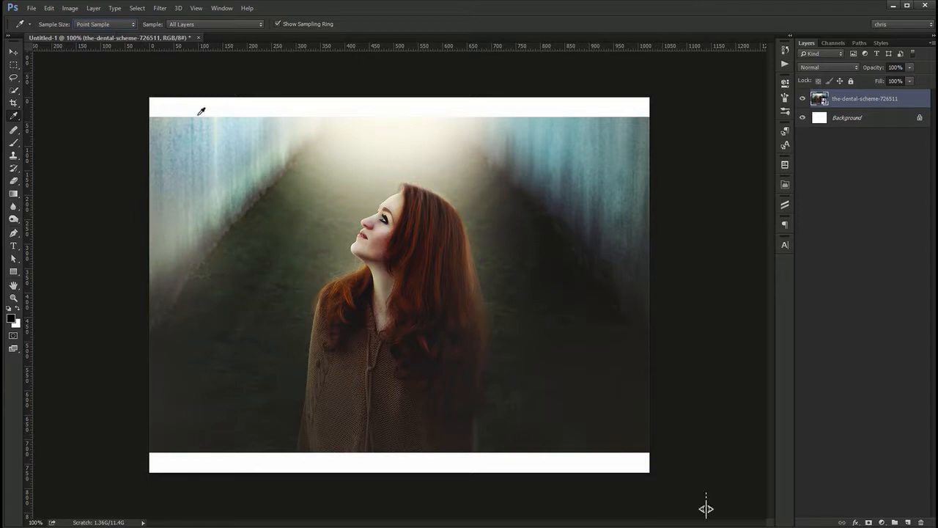
Open the foreground Color Picker, move it beside the woman, and sample reddish-brown tones from her hair
{"action": "left_click", "coordinate": [11, 318]}
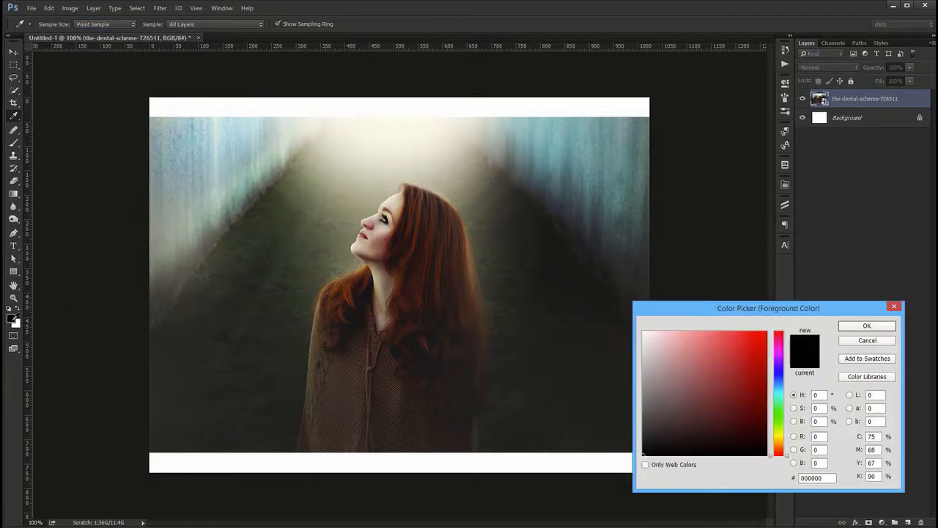
{"action": "left_click_drag", "start_coordinate": [756, 317], "coordinate": [603, 176]}
{"action": "left_click", "coordinate": [432, 225]}
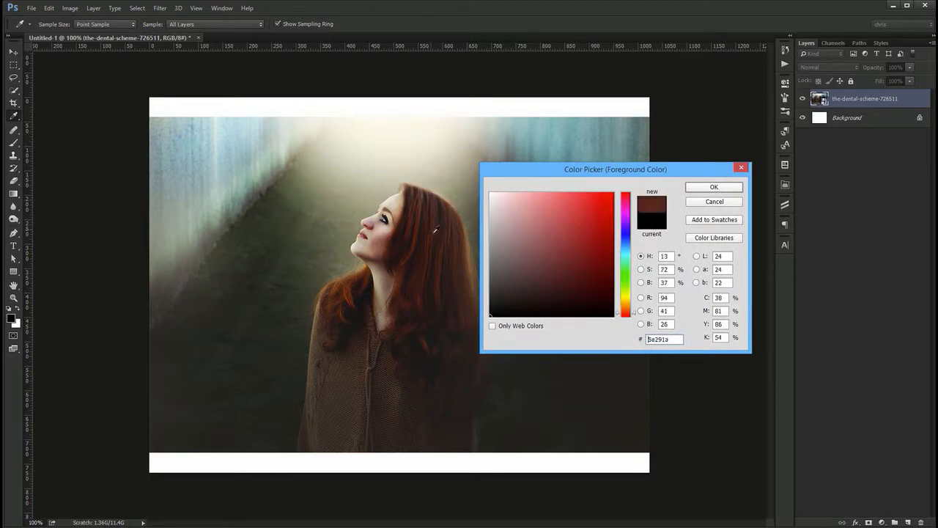
{"action": "left_click", "coordinate": [414, 206]}
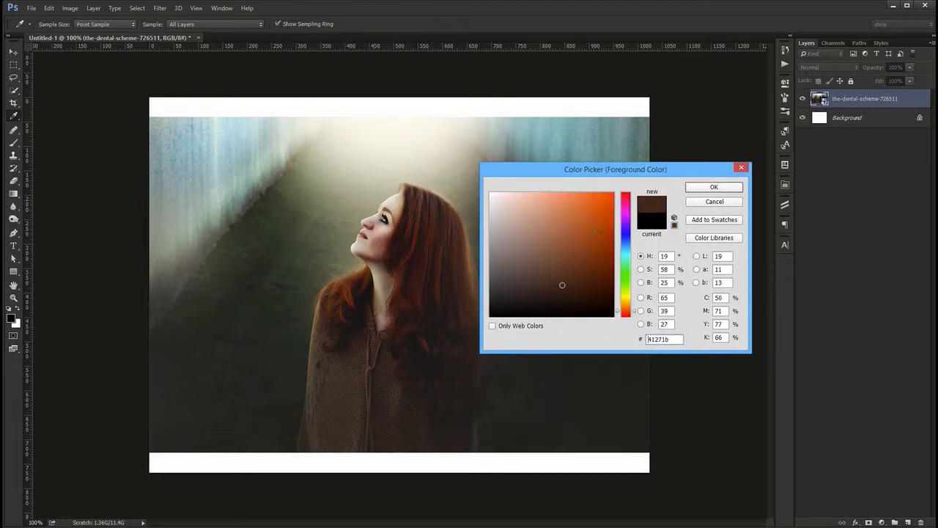
Adjust the hue and shade in the Color Picker to reach the teal color 32b6bb
{"action": "mouse_move", "coordinate": [568, 283]}
{"action": "left_mouse_down"}
{"action": "mouse_move", "coordinate": [570, 265]}
{"action": "mouse_move", "coordinate": [559, 283]}
{"action": "mouse_move", "coordinate": [570, 262]}
{"action": "left_mouse_up"}
{"action": "left_click_drag", "start_coordinate": [624, 300], "coordinate": [624, 311]}
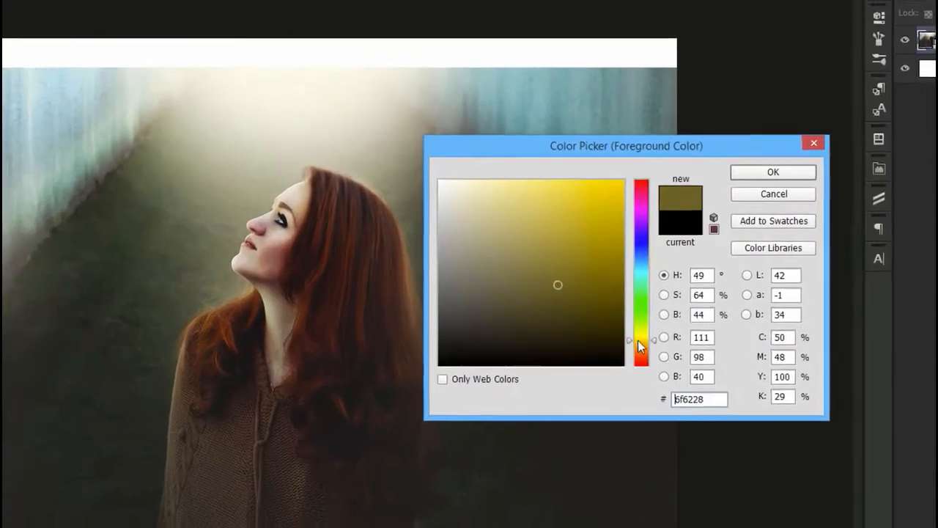
{"action": "mouse_move", "coordinate": [650, 387]}
{"action": "left_mouse_down"}
{"action": "mouse_move", "coordinate": [650, 353]}
{"action": "mouse_move", "coordinate": [650, 369]}
{"action": "left_mouse_up"}
{"action": "left_click", "coordinate": [542, 282]}
{"action": "mouse_move", "coordinate": [542, 282]}
{"action": "left_mouse_down"}
{"action": "mouse_move", "coordinate": [536, 256]}
{"action": "mouse_move", "coordinate": [534, 293]}
{"action": "mouse_move", "coordinate": [516, 232]}
{"action": "mouse_move", "coordinate": [532, 235]}
{"action": "left_mouse_up"}
{"action": "left_click", "coordinate": [582, 69]}
{"action": "mouse_move", "coordinate": [593, 224]}
{"action": "left_mouse_down"}
{"action": "mouse_move", "coordinate": [584, 260]}
{"action": "mouse_move", "coordinate": [572, 235]}
{"action": "left_mouse_up"}
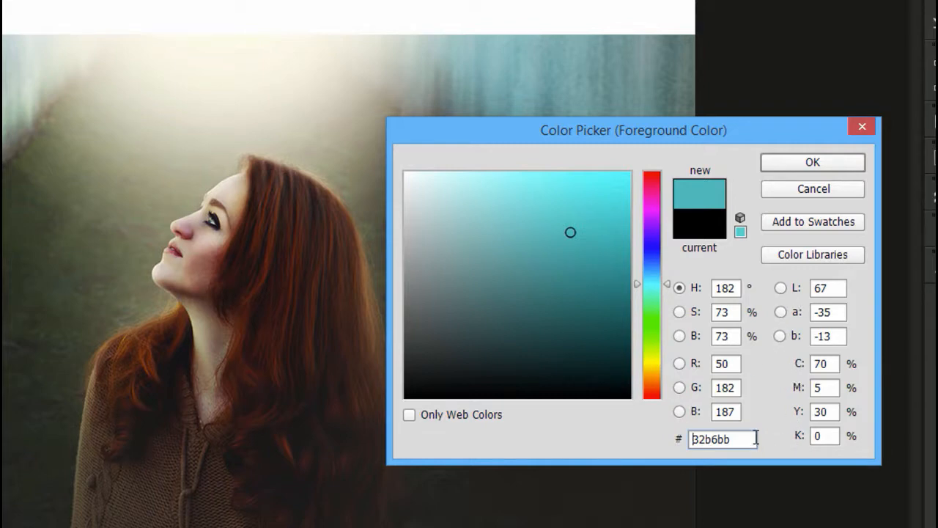
Sample the pale tone dfd1c3 at the woman's face, select its hex code, and close the Color Picker without applying it
{"action": "double_click", "coordinate": [719, 446]}
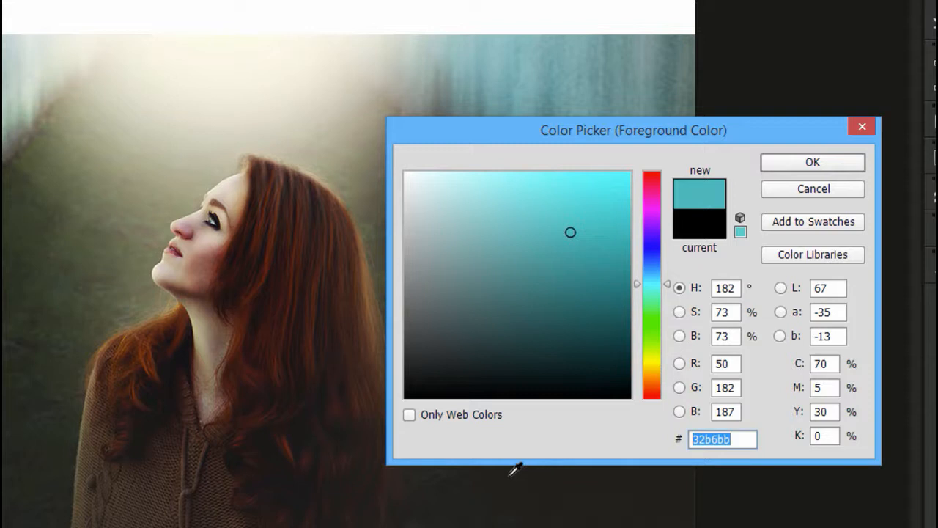
{"action": "left_click_drag", "start_coordinate": [220, 326], "coordinate": [161, 252]}
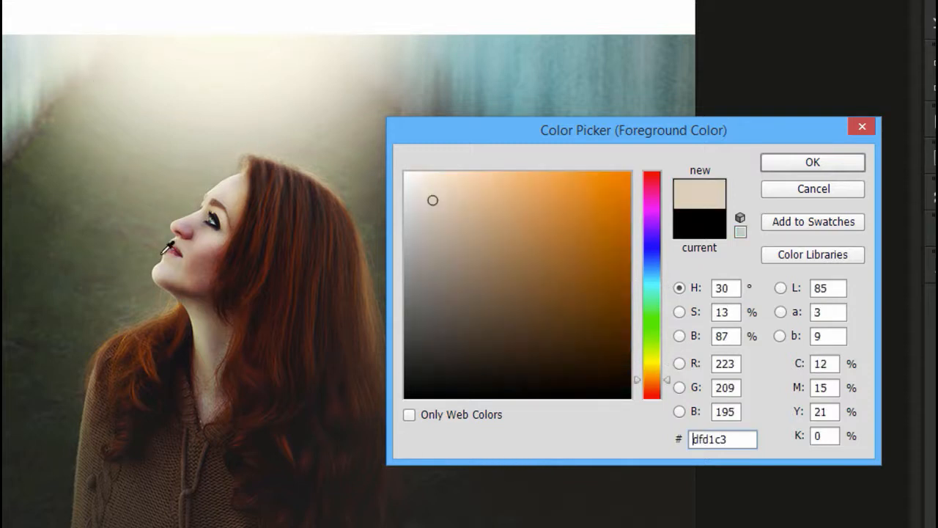
{"action": "double_click", "coordinate": [741, 440]}
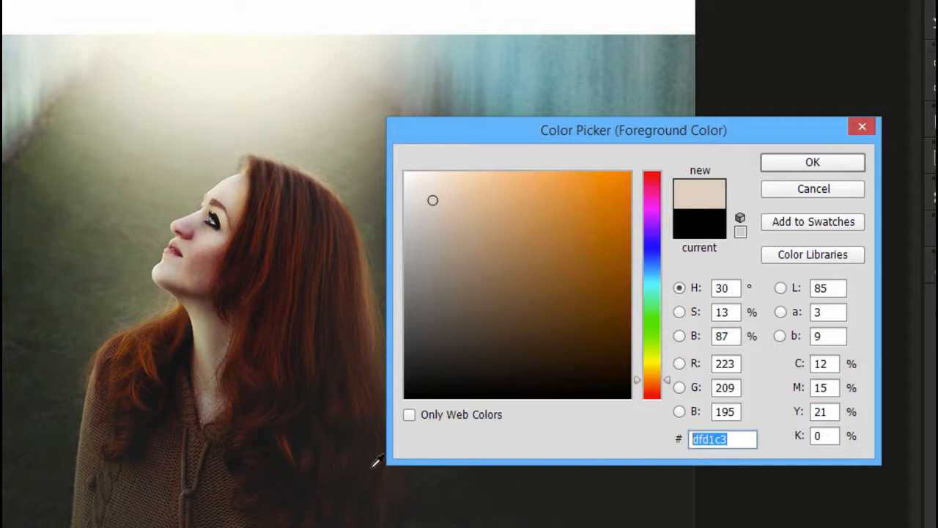
{"action": "left_click", "coordinate": [724, 437]}
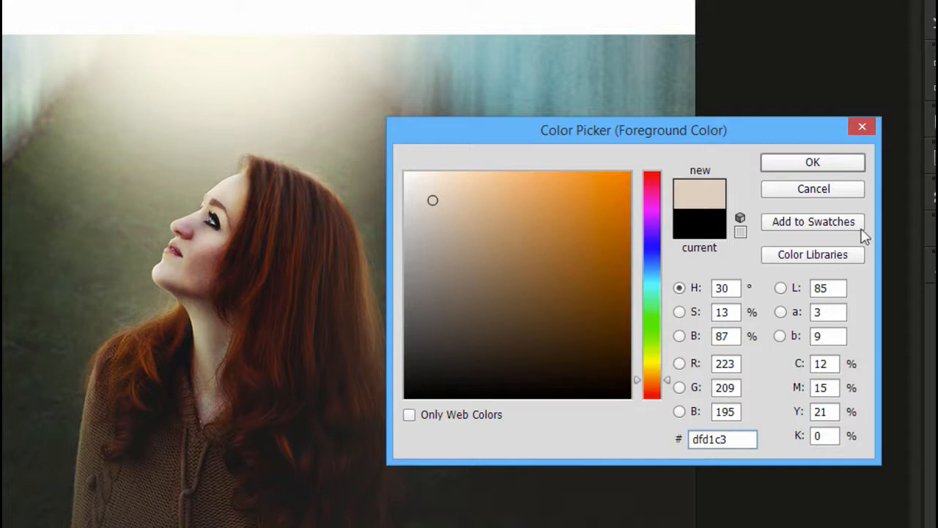
{"action": "left_click", "coordinate": [862, 126]}
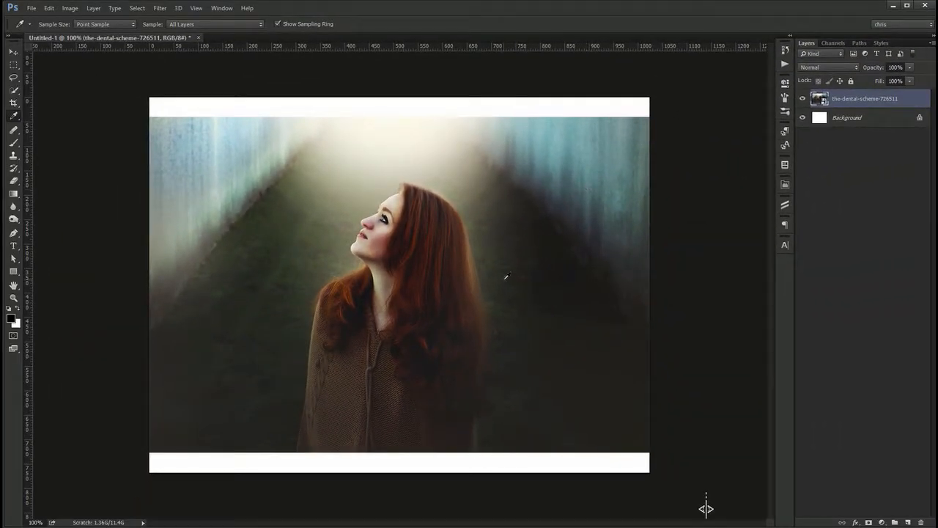
Switch to the browser and examine the Stack Overflow table of transparency percentages and their hex values
{"action": "key", "text": "alt+Tab"}
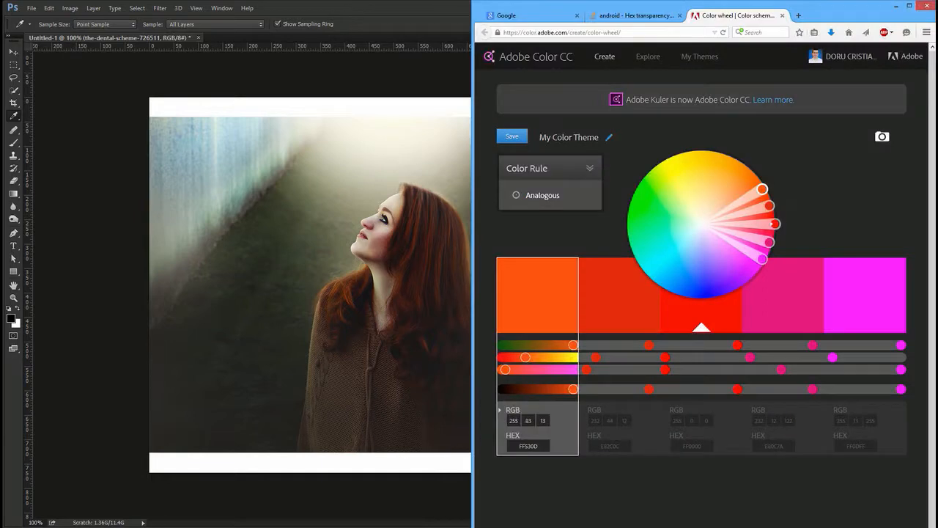
{"action": "left_click", "coordinate": [641, 18]}
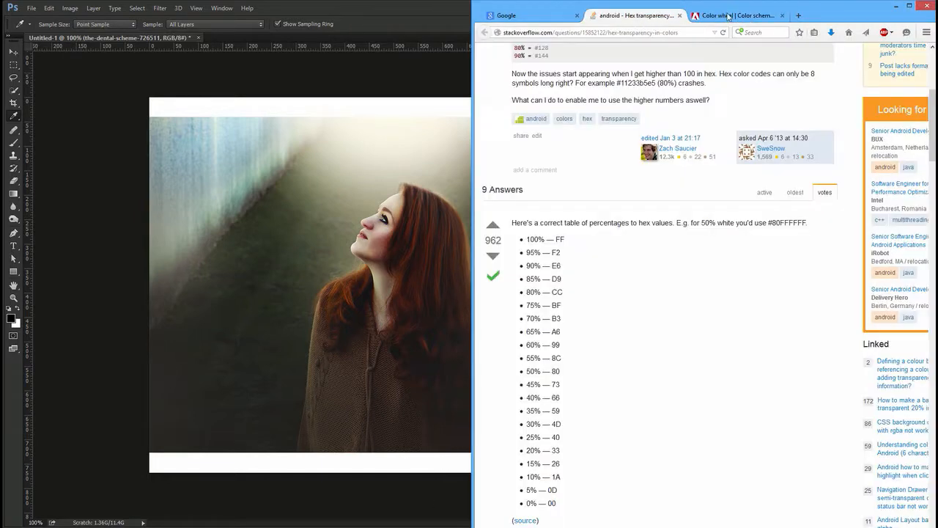
{"action": "double_click", "coordinate": [821, 8]}
{"action": "scroll", "coordinate": [357, 324], "scroll_direction": "down", "scroll_amount": 1}
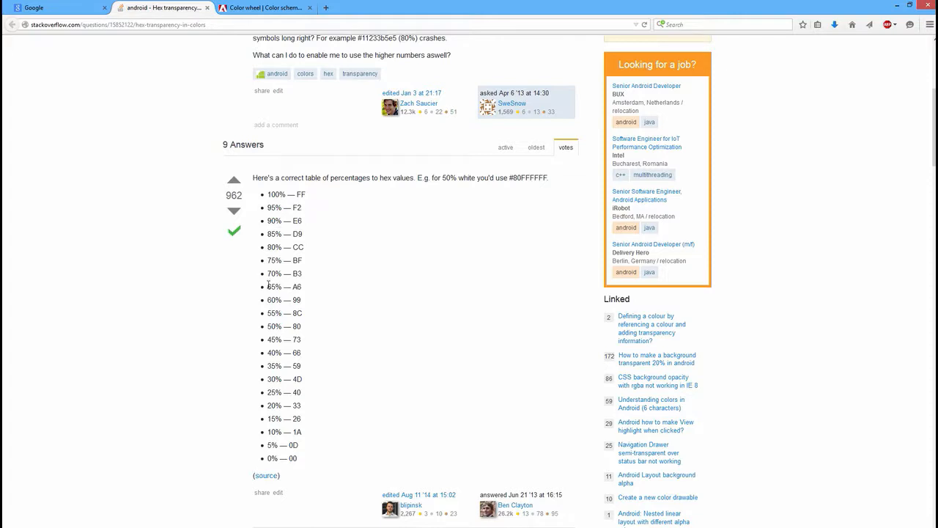
{"action": "left_click_drag", "start_coordinate": [299, 459], "coordinate": [267, 196]}
{"action": "left_click", "coordinate": [358, 229]}
Show the Google page and arrange the browser and Photoshop windows side by side
{"action": "key", "text": "super+Right"}
{"action": "left_click", "coordinate": [554, 16]}
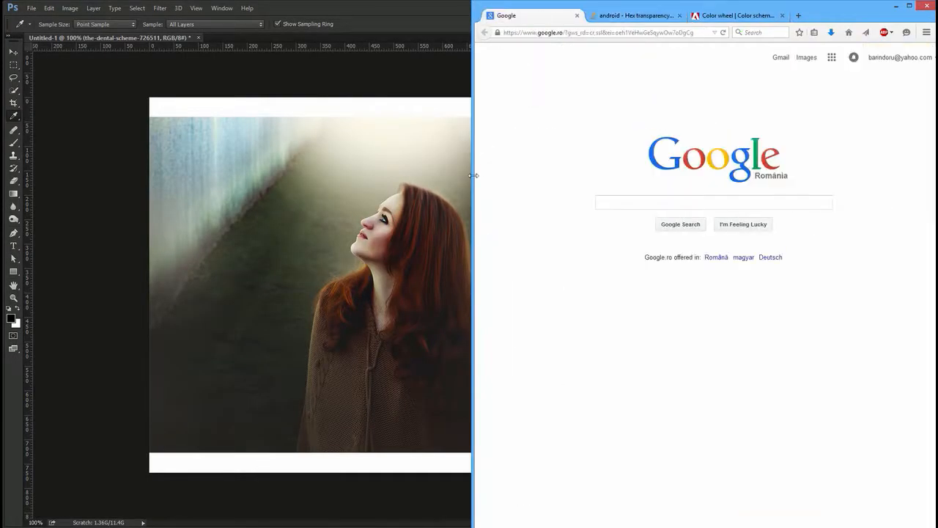
{"action": "left_click_drag", "start_coordinate": [474, 175], "coordinate": [619, 179]}
{"action": "left_click", "coordinate": [540, 3]}
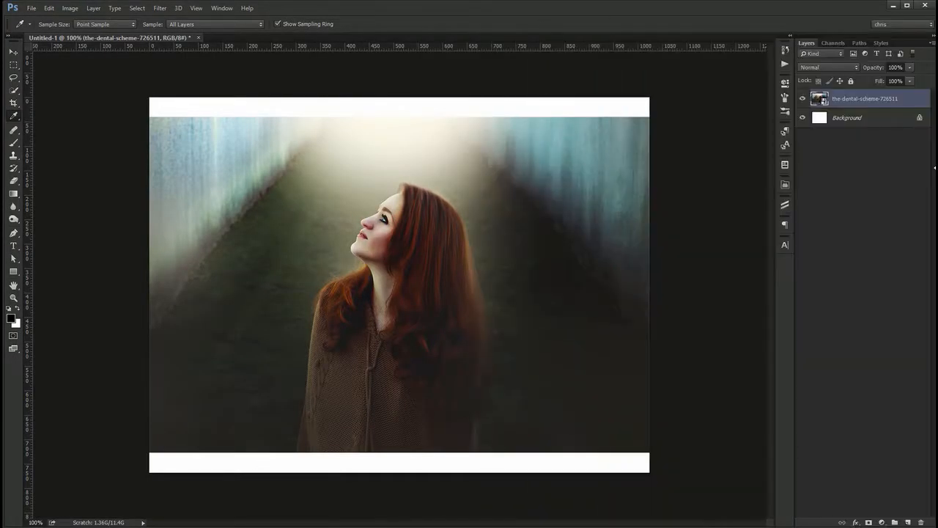
{"action": "left_click", "coordinate": [907, 5]}
{"action": "left_click_drag", "start_coordinate": [838, 156], "coordinate": [587, 156]}
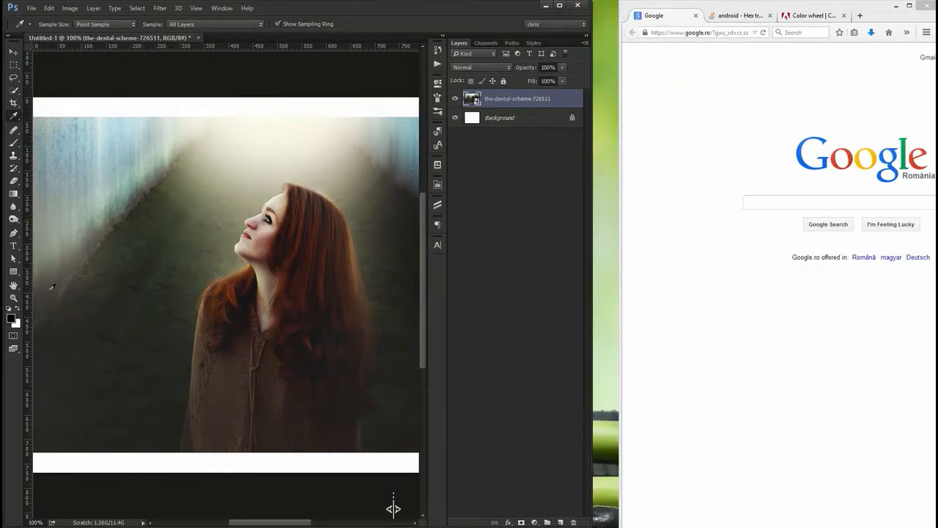
Sample the pale tone e4e1d0 from the photo and the blue 0f64e6 from the Google logo, closing the Color Picker without applying
{"action": "left_click", "coordinate": [11, 317]}
{"action": "left_click_drag", "start_coordinate": [279, 189], "coordinate": [226, 240]}
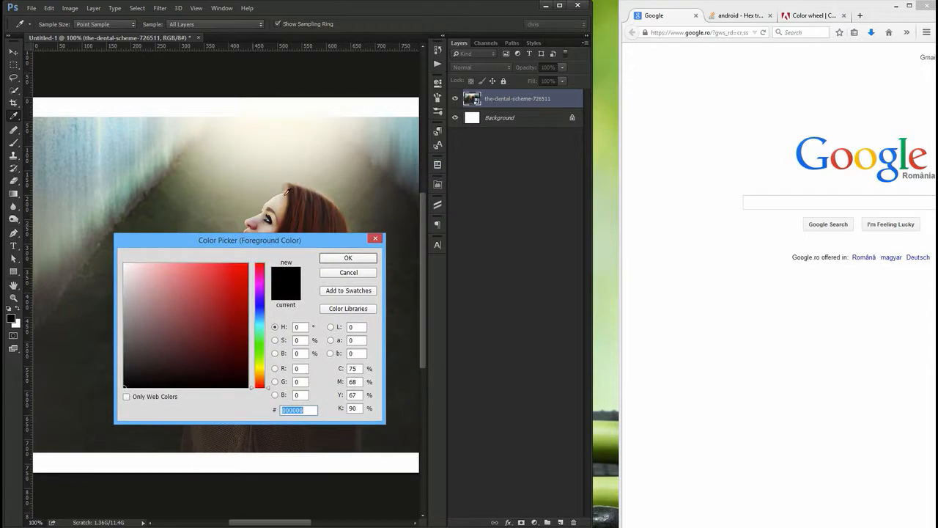
{"action": "left_click", "coordinate": [308, 153]}
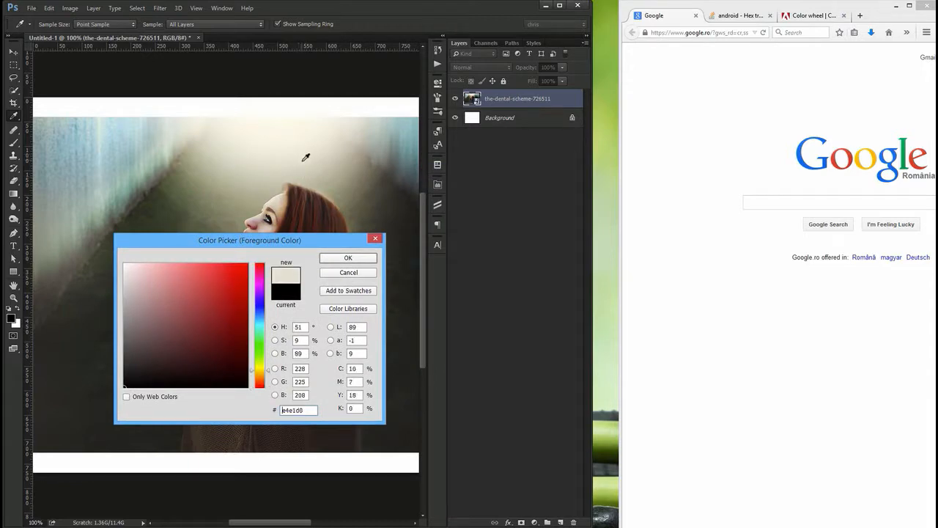
{"action": "left_click_drag", "start_coordinate": [306, 159], "coordinate": [827, 160]}
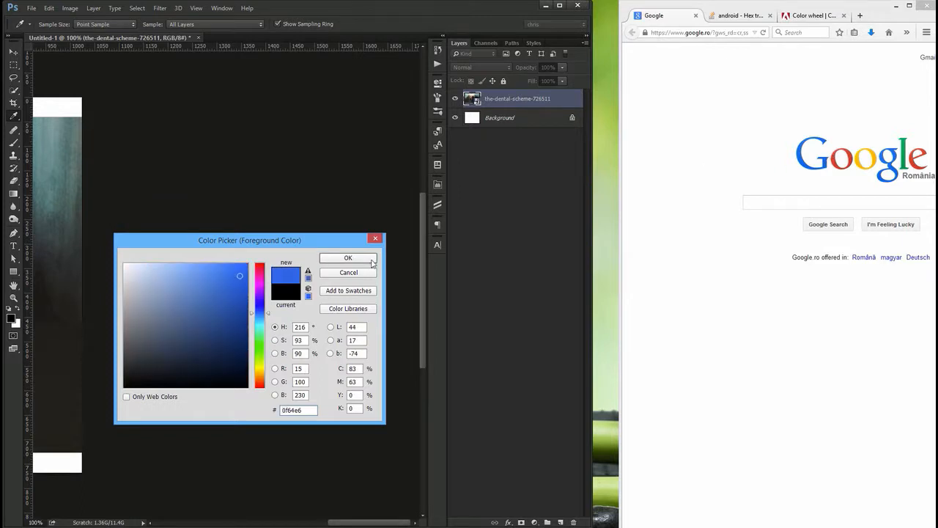
{"action": "left_click", "coordinate": [375, 238]}
Bring the woman in the photo back into view and show the Swatches panel
{"action": "scroll", "coordinate": [240, 202], "scroll_direction": "left", "scroll_amount": 5}
{"action": "left_click", "coordinate": [221, 8]}
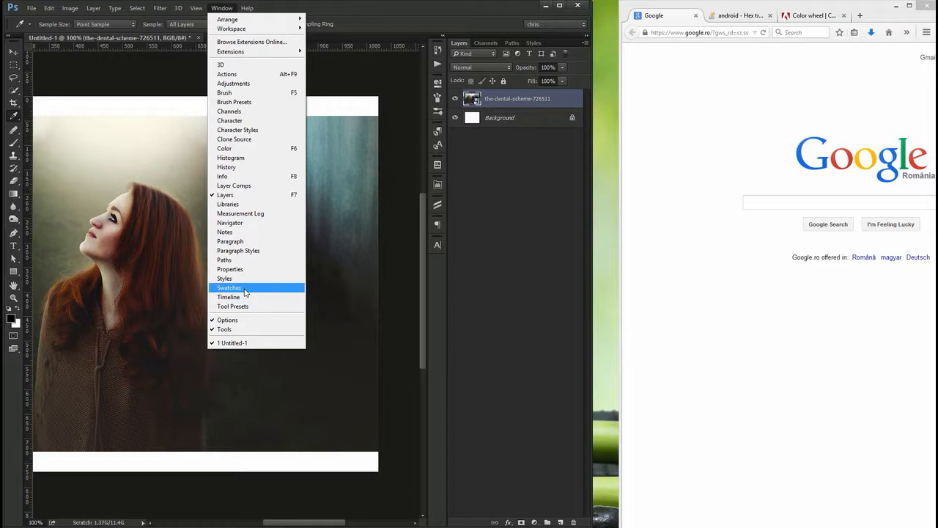
{"action": "left_click", "coordinate": [245, 291]}
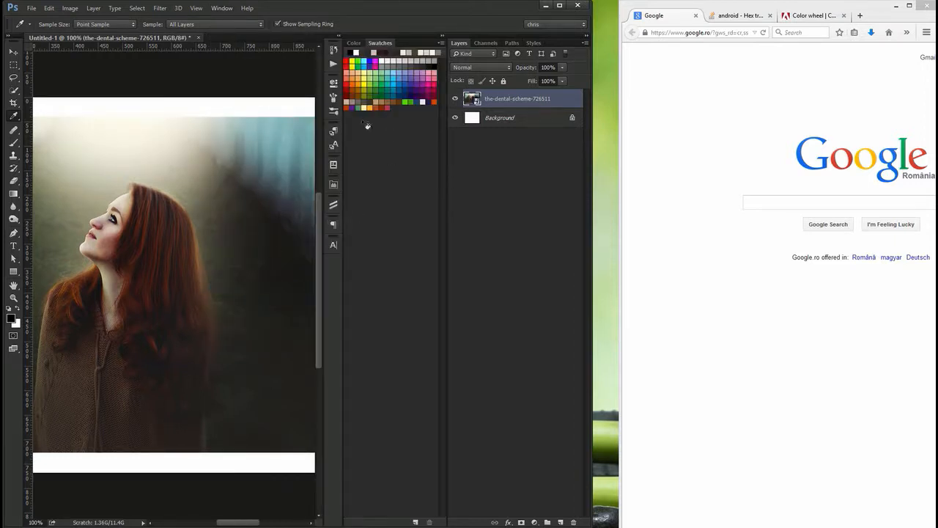
Sample a dark brown from the woman's hair and save it as a swatch named "my brown"
{"action": "left_click_drag", "start_coordinate": [180, 272], "coordinate": [242, 272]}
{"action": "left_click", "coordinate": [230, 256]}
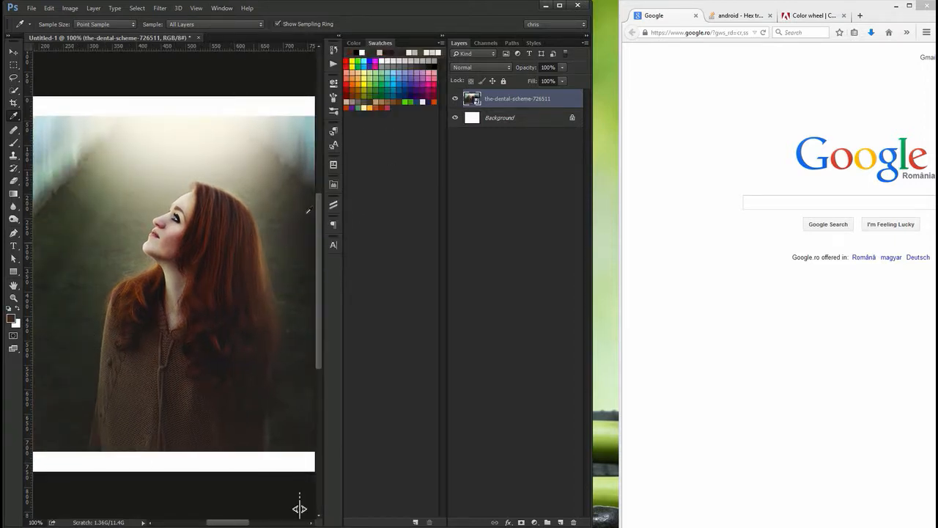
{"action": "left_click", "coordinate": [392, 152]}
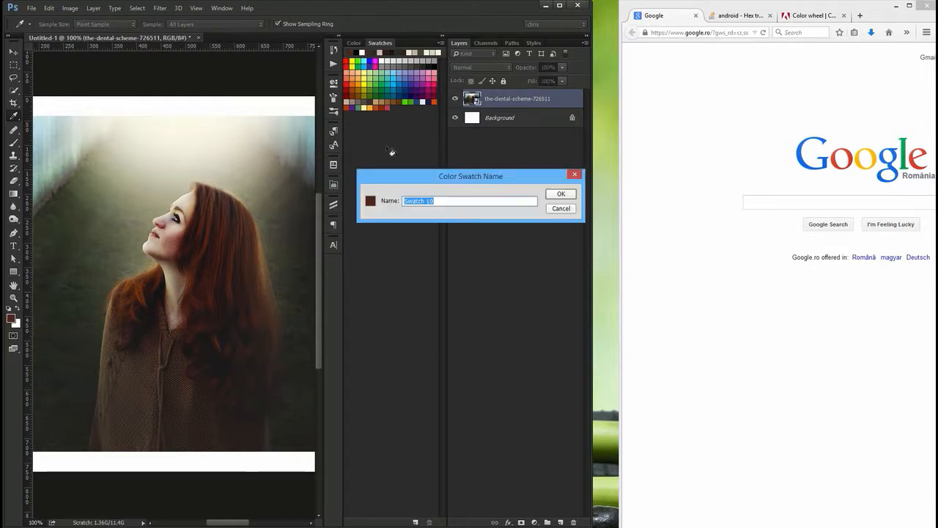
{"action": "type", "text": "my brown"}
{"action": "key", "text": "Return"}
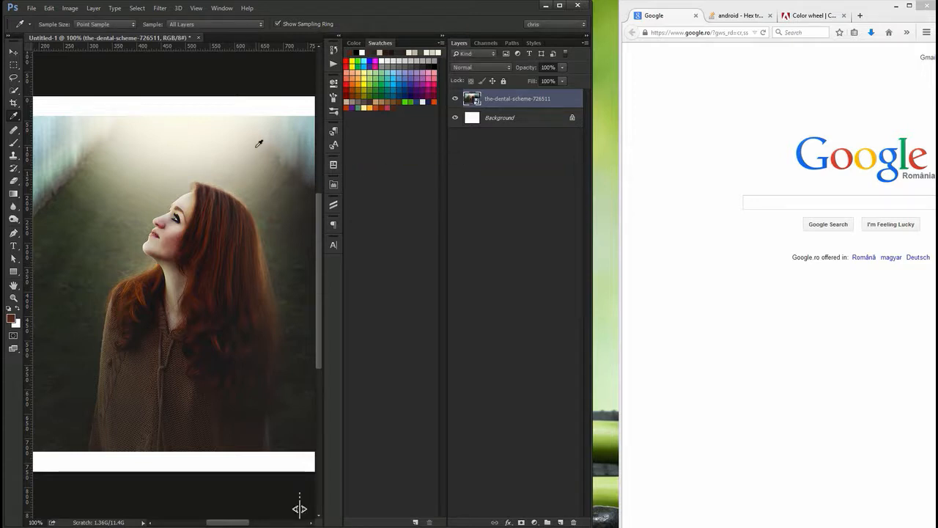
Sample the pale beige from the bright background behind the woman and save it as a swatch named "my beige"
{"action": "left_click", "coordinate": [256, 146]}
{"action": "left_click", "coordinate": [394, 155]}
{"action": "type", "text": "my beige"}
{"action": "key", "text": "Return"}
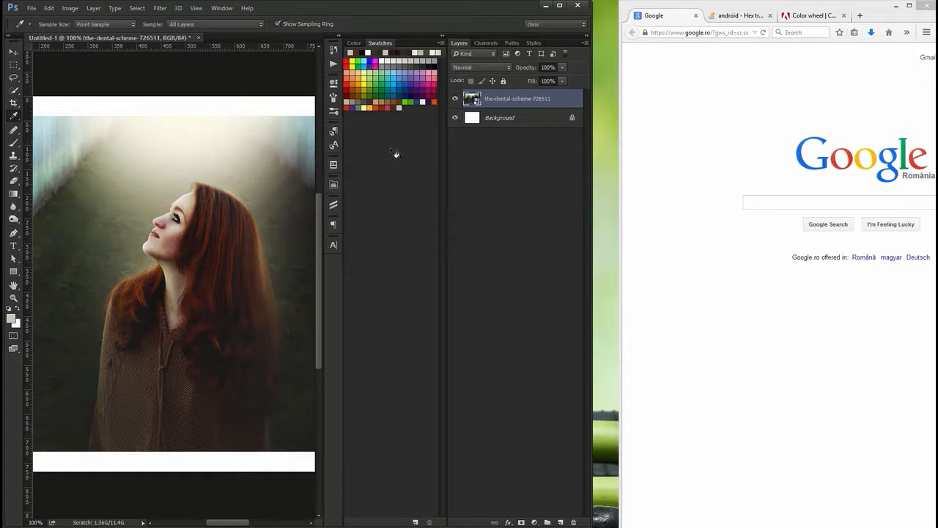
Try the saved beige and several preset swatches as the foreground color, ending on an olive yellow
{"action": "left_click", "coordinate": [398, 107]}
{"action": "left_click", "coordinate": [372, 78]}
{"action": "left_click", "coordinate": [371, 85]}
{"action": "left_click", "coordinate": [367, 90]}
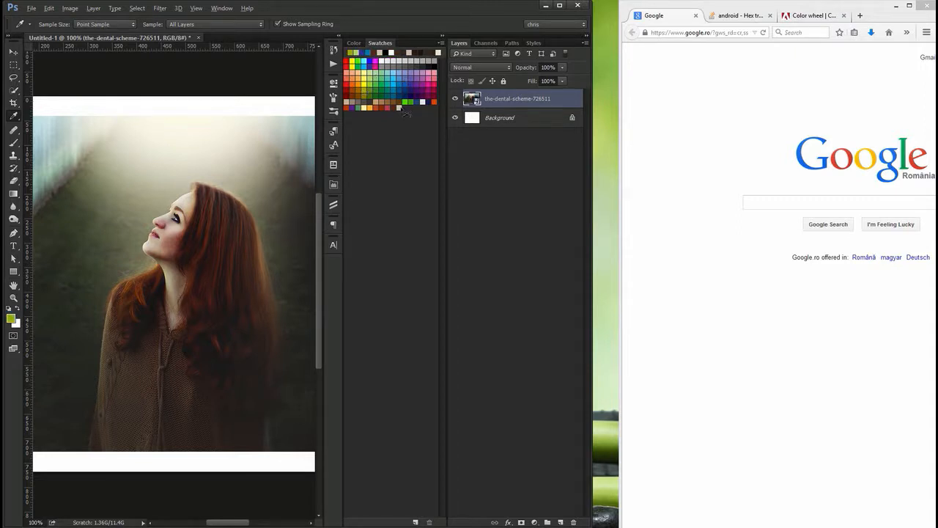
Maximize the Photoshop window and look through the swatch options and available color libraries
{"action": "left_click", "coordinate": [560, 6]}
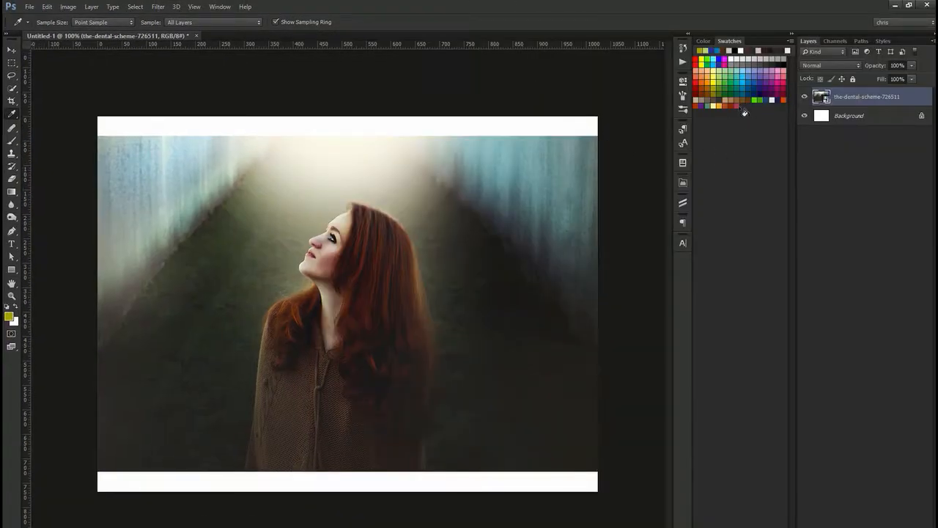
{"action": "left_click", "coordinate": [790, 44]}
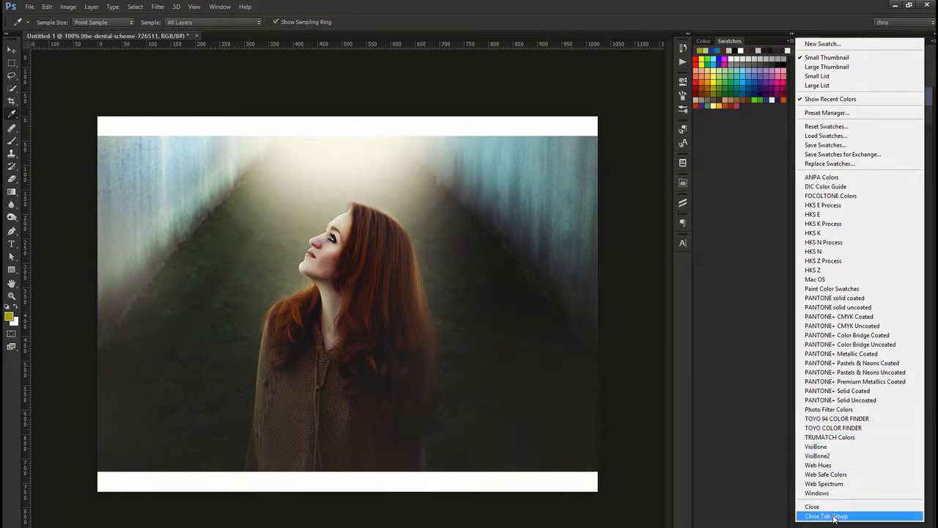
{"action": "left_click", "coordinate": [779, 477]}
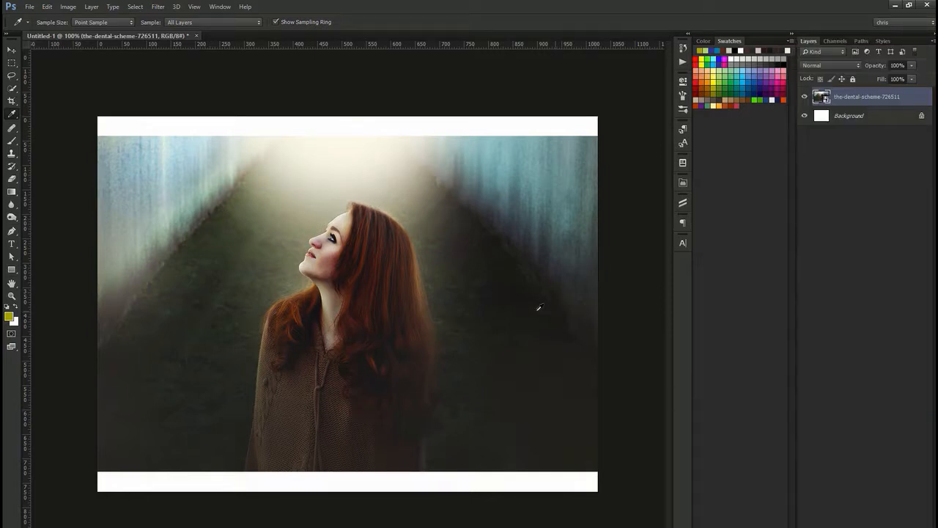
Switch to the maximized browser, open the Adobe Color wheel page, and set the color rule to Triad
{"action": "key", "text": "alt+Tab"}
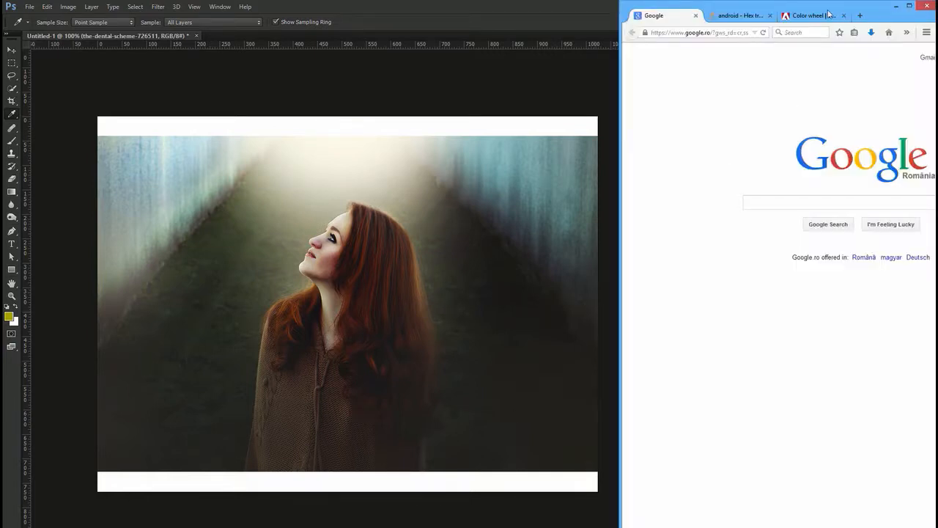
{"action": "left_click_drag", "start_coordinate": [832, 7], "coordinate": [635, 0]}
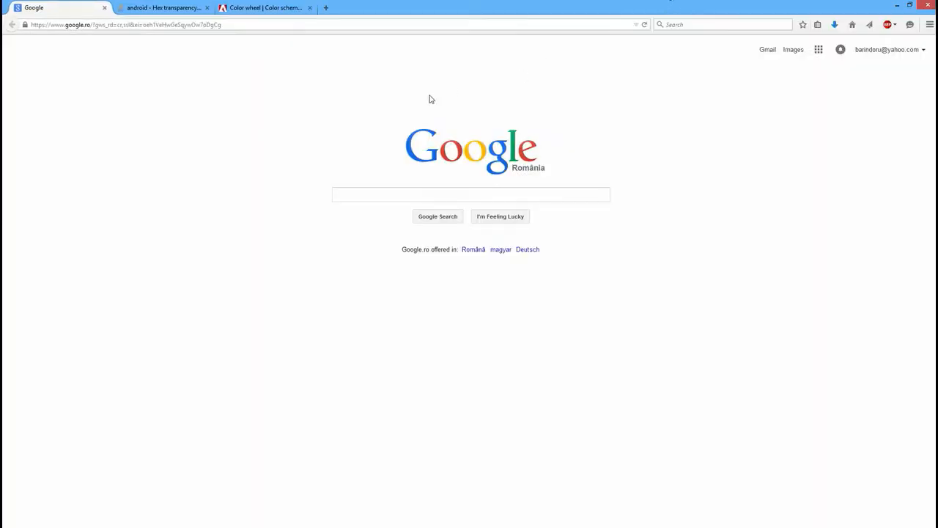
{"action": "left_click", "coordinate": [264, 6]}
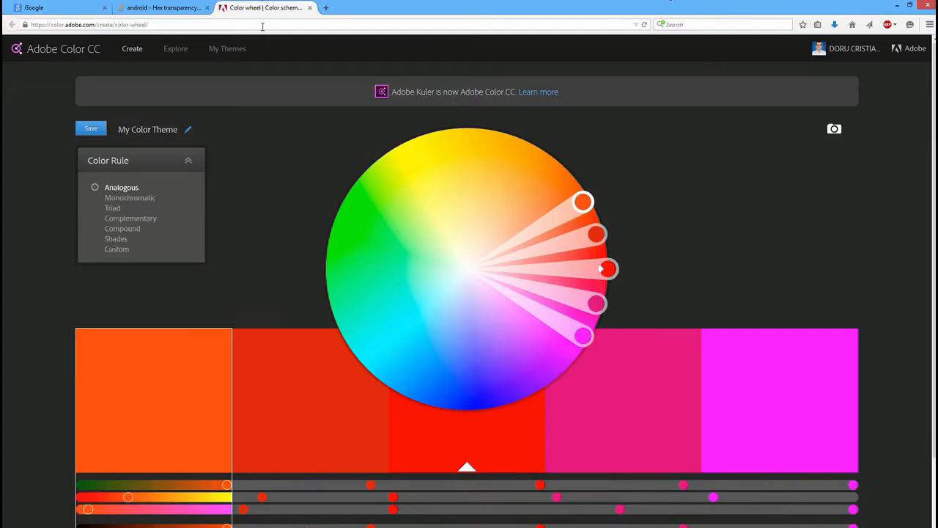
{"action": "scroll", "coordinate": [259, 192], "scroll_direction": "down", "scroll_amount": 1}
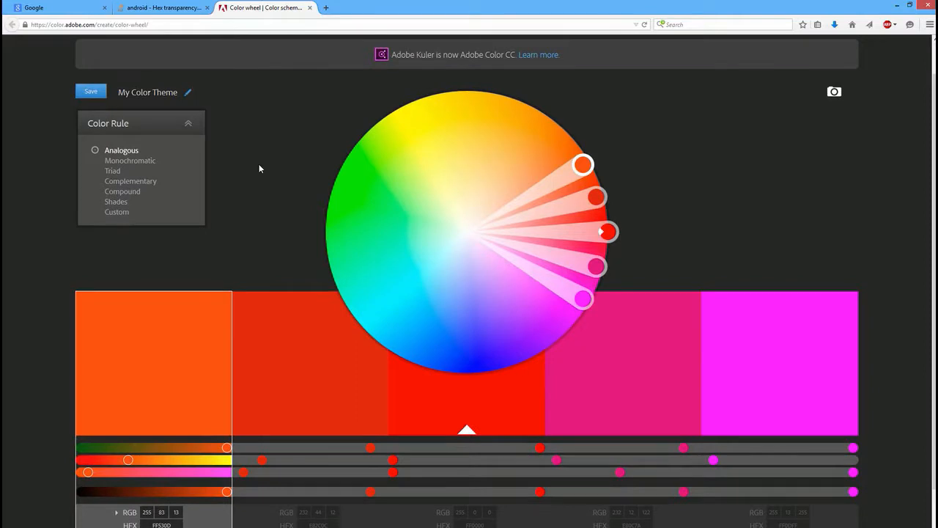
{"action": "left_click", "coordinate": [113, 171]}
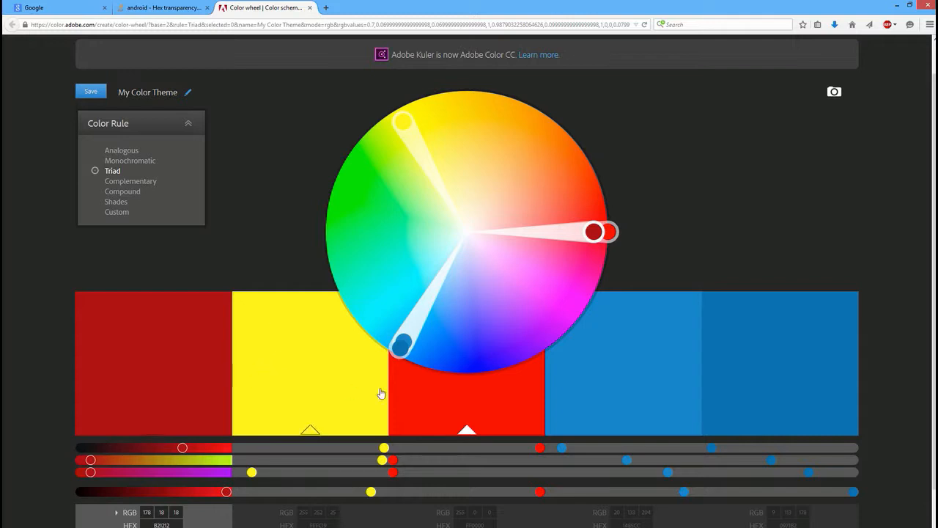
{"action": "scroll", "coordinate": [381, 442], "scroll_direction": "down", "scroll_amount": 2}
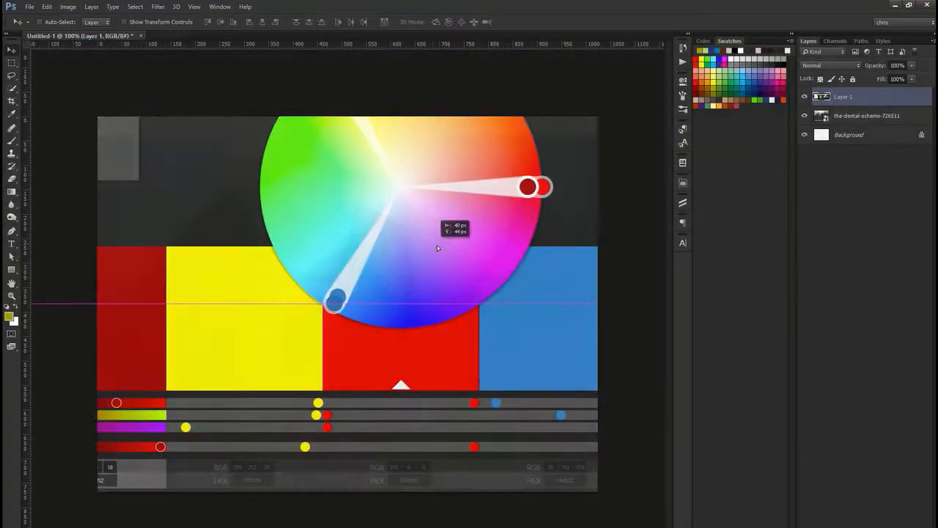
Copy a strip across the theme colors of the pasted Adobe Color screenshot to a new layer, and delete the screenshot layer
{"action": "left_click_drag", "start_coordinate": [440, 247], "coordinate": [452, 266]}
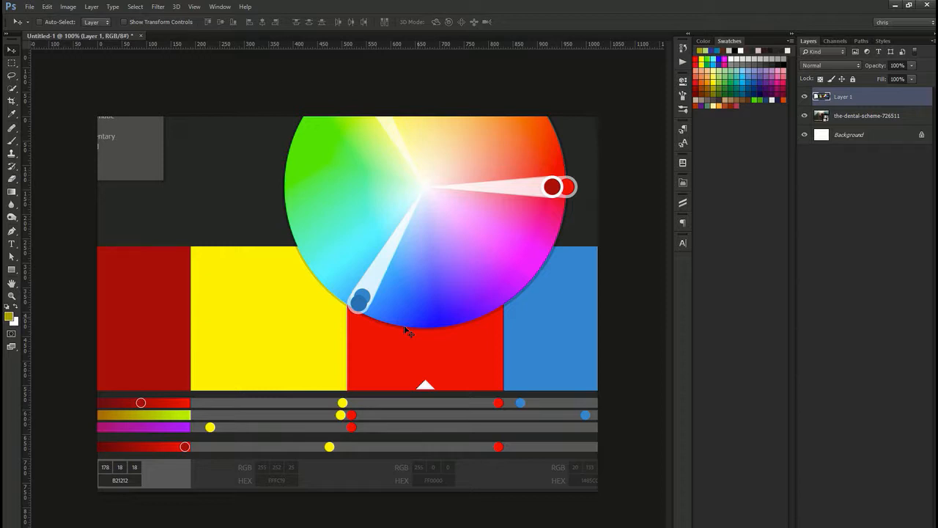
{"action": "key", "text": "m"}
{"action": "left_click_drag", "start_coordinate": [144, 339], "coordinate": [587, 376]}
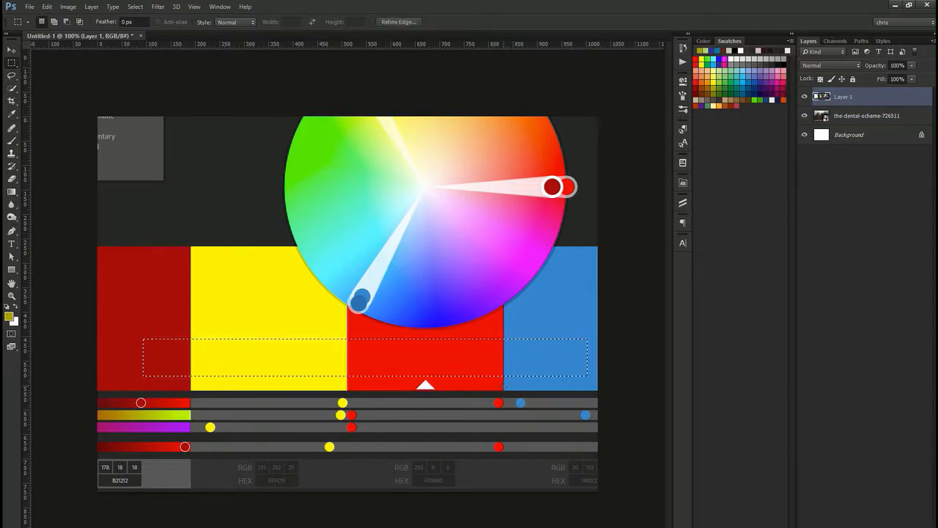
{"action": "key", "text": "ctrl+j"}
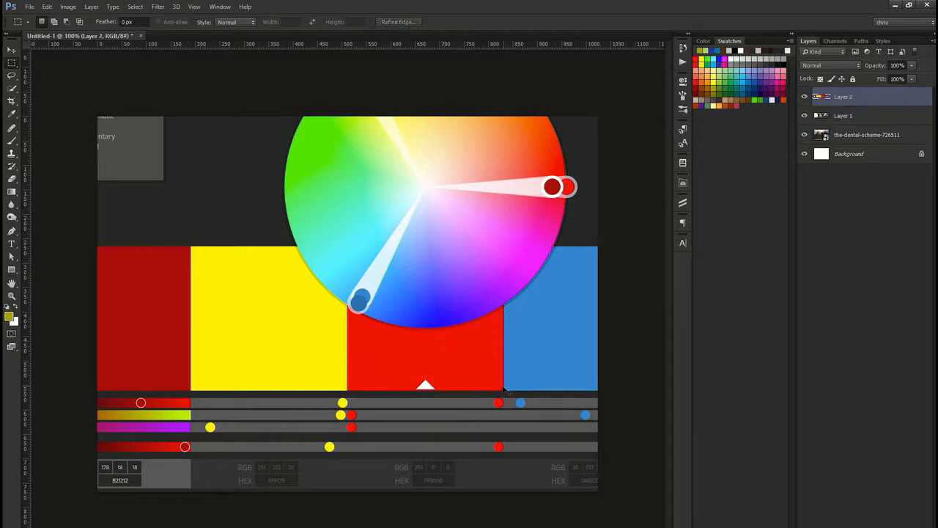
{"action": "left_click", "coordinate": [852, 117]}
{"action": "key", "text": "Delete"}
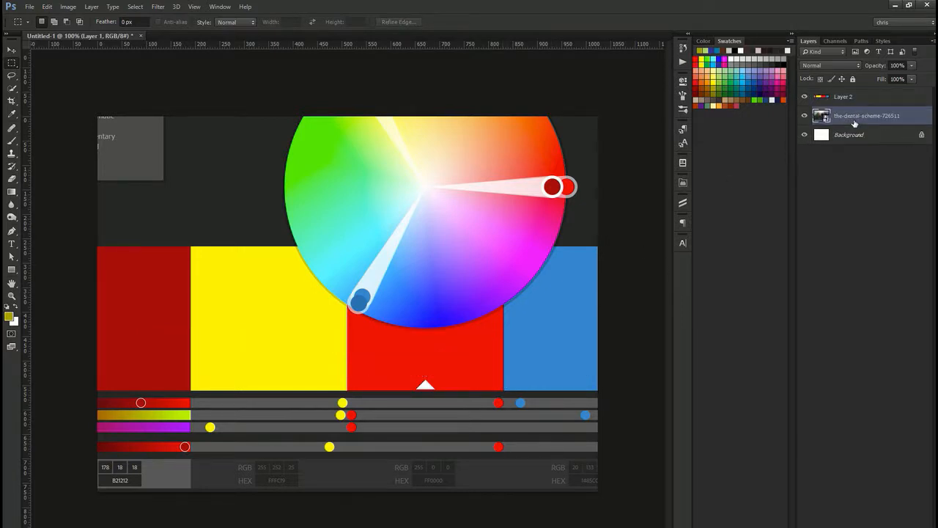
Move the color strip to the lower part of the photo and scale it down to about half its size
{"action": "left_click", "coordinate": [841, 97]}
{"action": "key", "text": "v"}
{"action": "left_click_drag", "start_coordinate": [432, 356], "coordinate": [401, 454]}
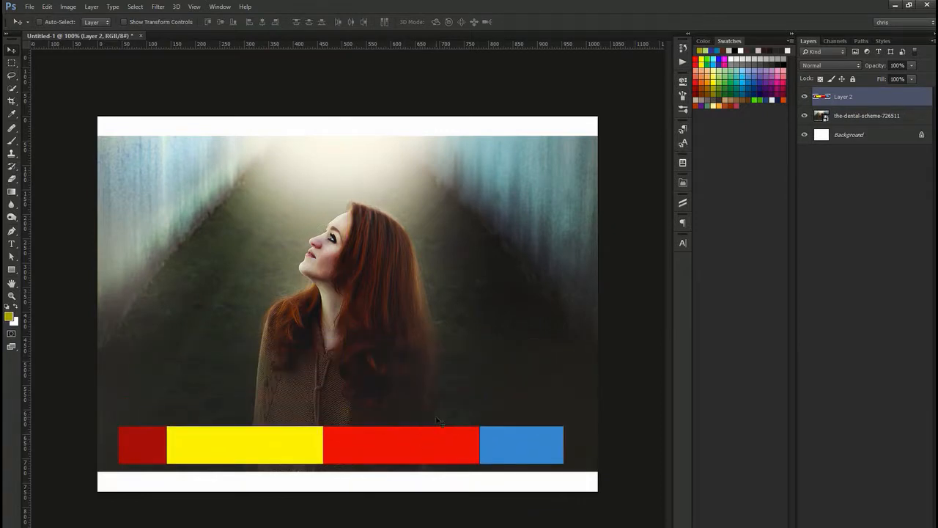
{"action": "key", "text": "ctrl+t"}
{"action": "left_click_drag", "start_coordinate": [564, 426], "coordinate": [333, 445]}
{"action": "key", "text": "Return"}
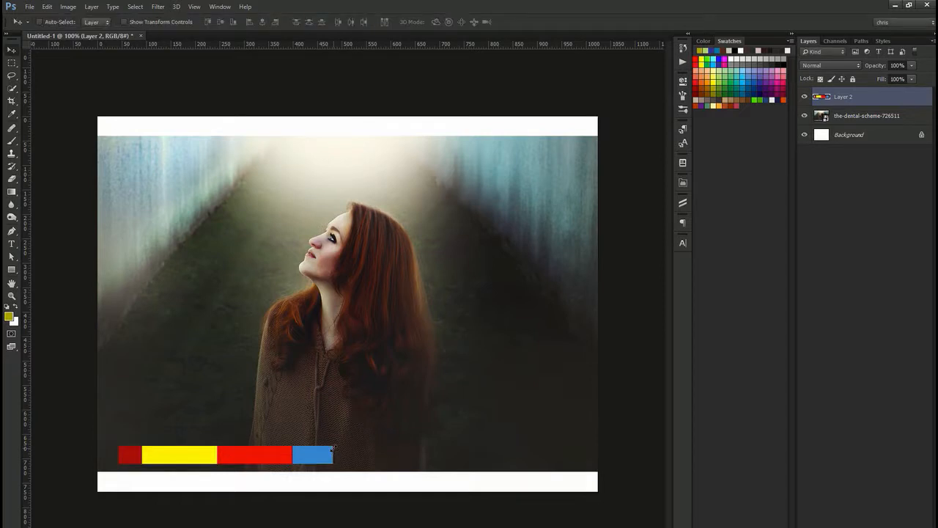
Label the color strip's layer violet, and toggle its visibility off and back on
{"action": "right_click", "coordinate": [805, 99]}
{"action": "left_click", "coordinate": [821, 195]}
{"action": "left_click", "coordinate": [805, 98]}
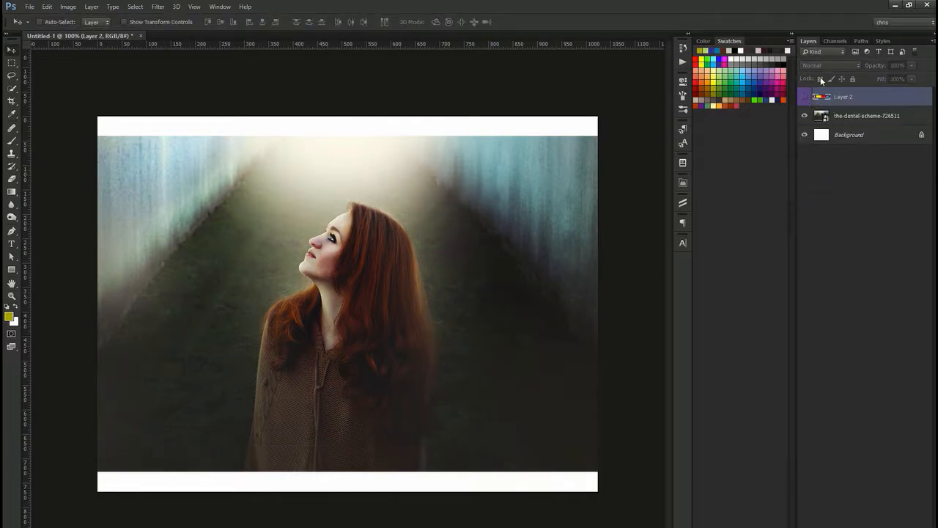
{"action": "left_click", "coordinate": [805, 97]}
Move the color strip to the photo's upper-left corner and check it by hiding and showing its layer
{"action": "left_click_drag", "start_coordinate": [378, 358], "coordinate": [329, 163]}
{"action": "left_click", "coordinate": [806, 98]}
{"action": "left_click", "coordinate": [806, 98]}
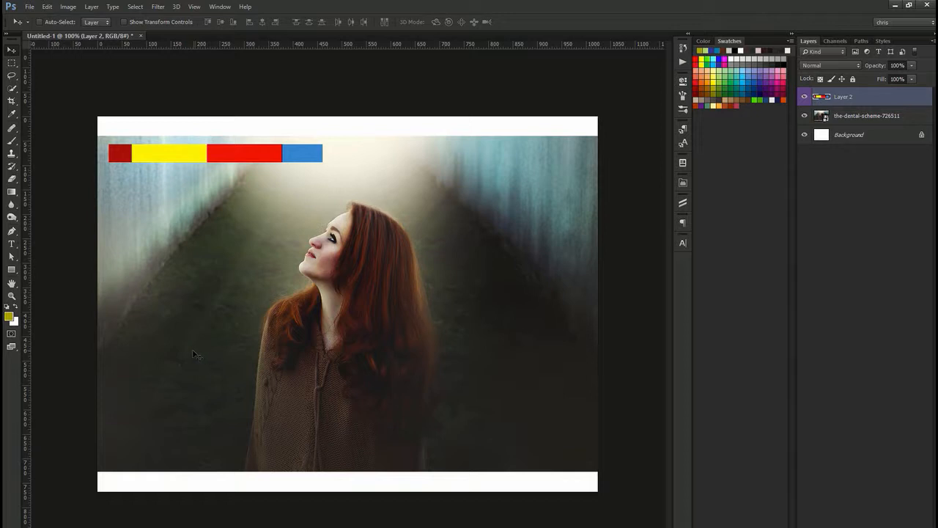
Draw an olive rectangle of about 189 by 137 px in the lower-left area of the photo
{"action": "key", "text": "u"}
{"action": "left_click_drag", "start_coordinate": [128, 350], "coordinate": [221, 417]}
{"action": "key", "text": "v"}
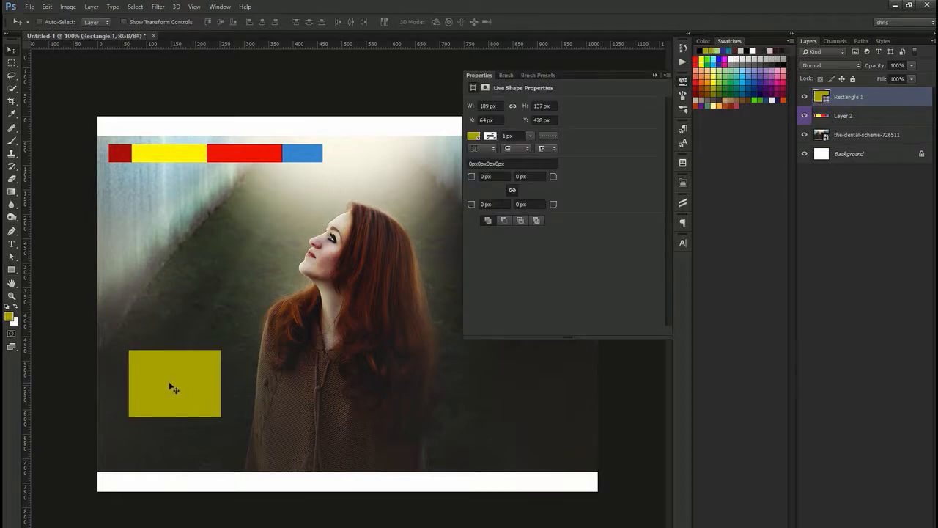
Try the strip's colors as the rectangle's fill and apply the blue 1485cc
{"action": "double_click", "coordinate": [820, 96]}
{"action": "left_click", "coordinate": [125, 154]}
{"action": "left_click_drag", "start_coordinate": [201, 242], "coordinate": [490, 241]}
{"action": "left_click", "coordinate": [157, 150]}
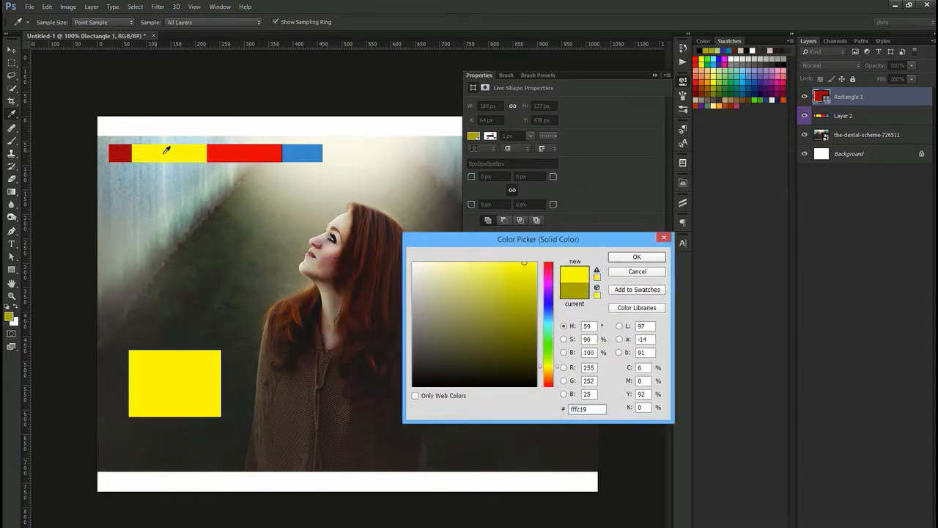
{"action": "left_click", "coordinate": [247, 154]}
{"action": "left_click", "coordinate": [305, 152]}
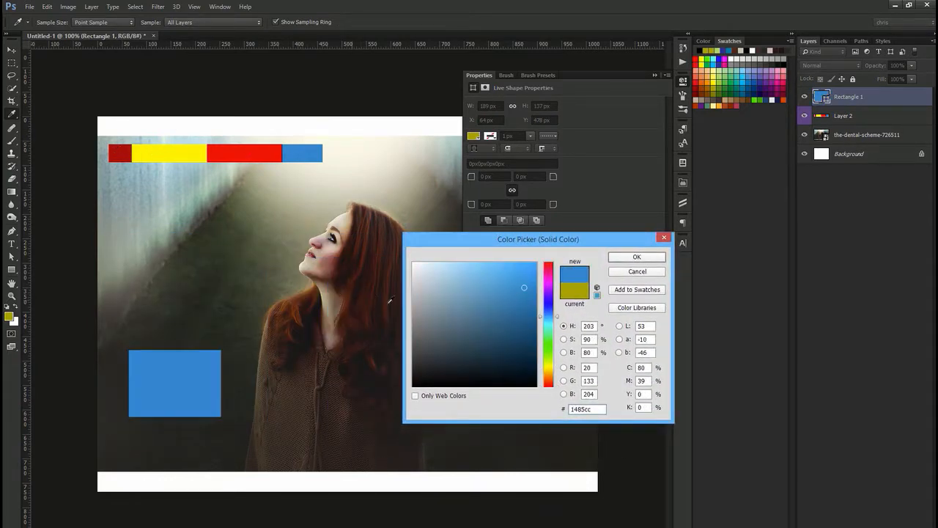
{"action": "left_click", "coordinate": [637, 258]}
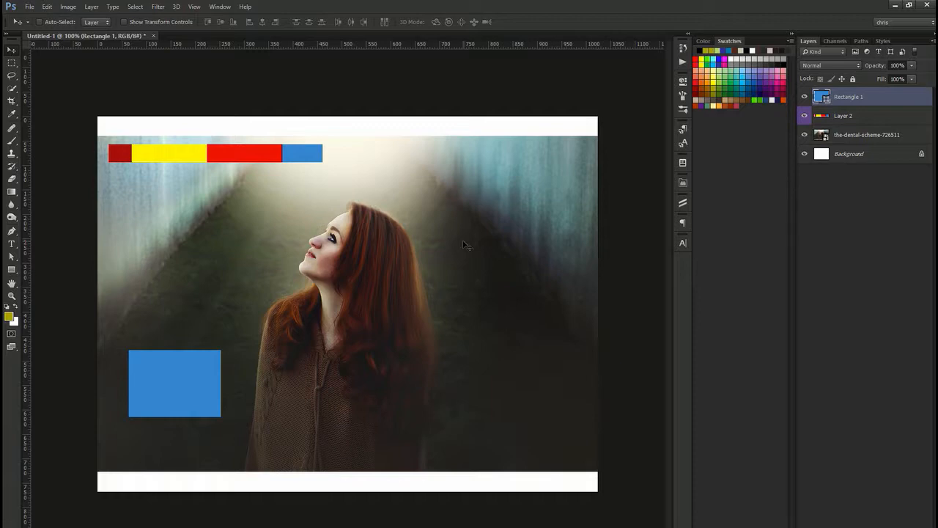
Close the tab group containing the Color and Swatches panels
{"action": "left_click", "coordinate": [790, 41]}
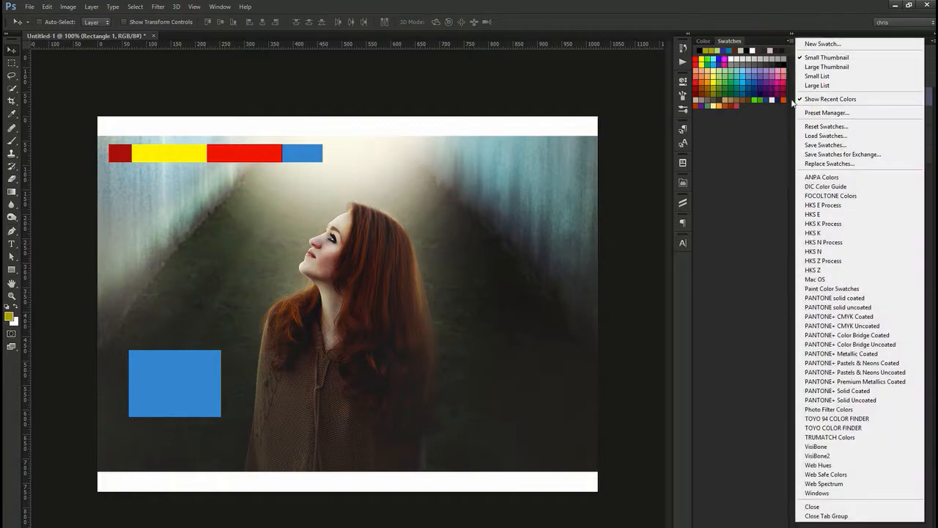
{"action": "left_click", "coordinate": [845, 516]}
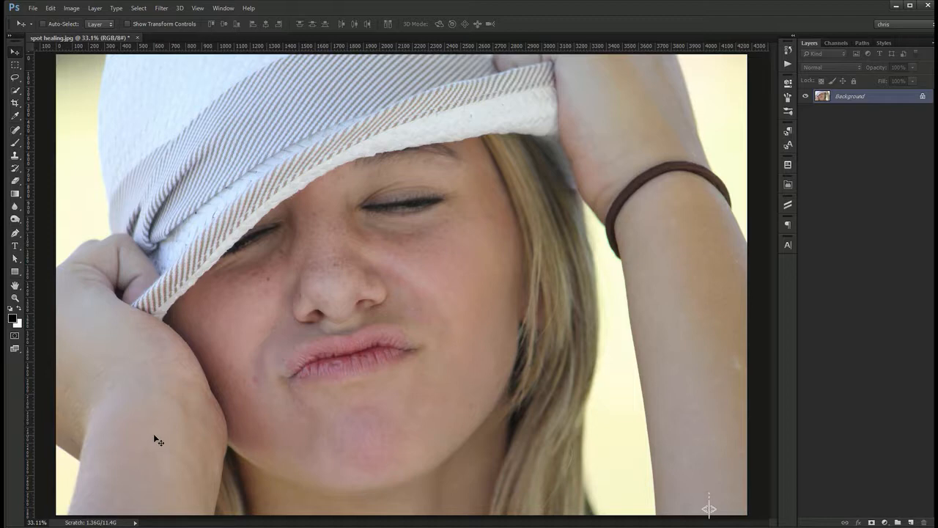
Choose the Spot Healing Brush and add a new empty layer above the photo for the retouching
{"action": "key", "text": "j"}
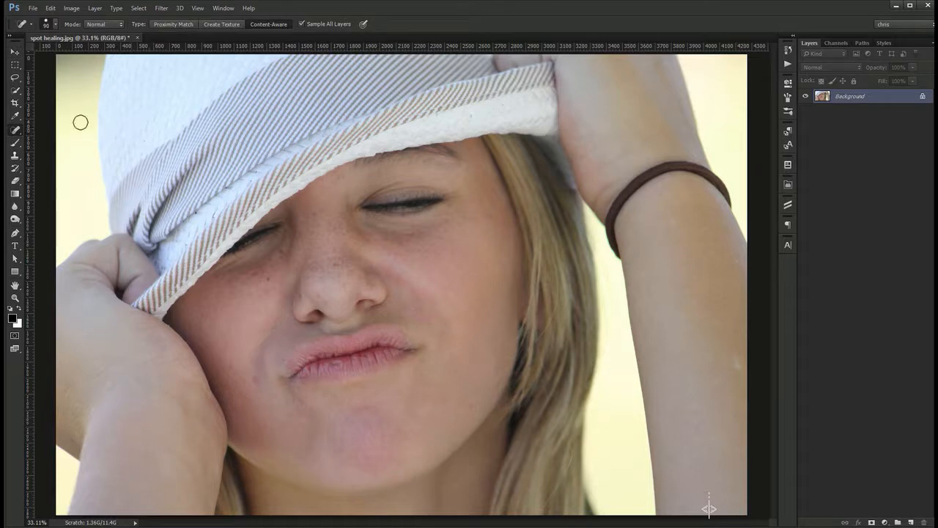
{"action": "right_click", "coordinate": [15, 129]}
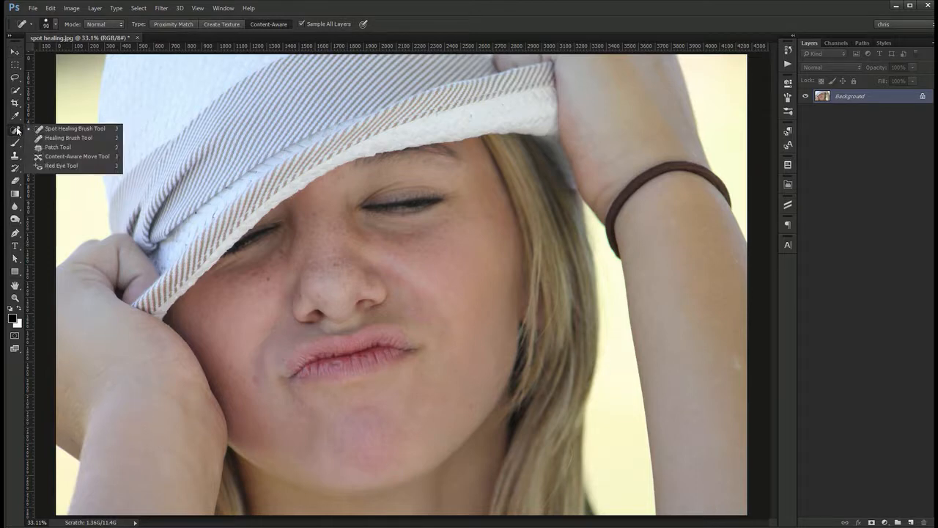
{"action": "left_click", "coordinate": [86, 129]}
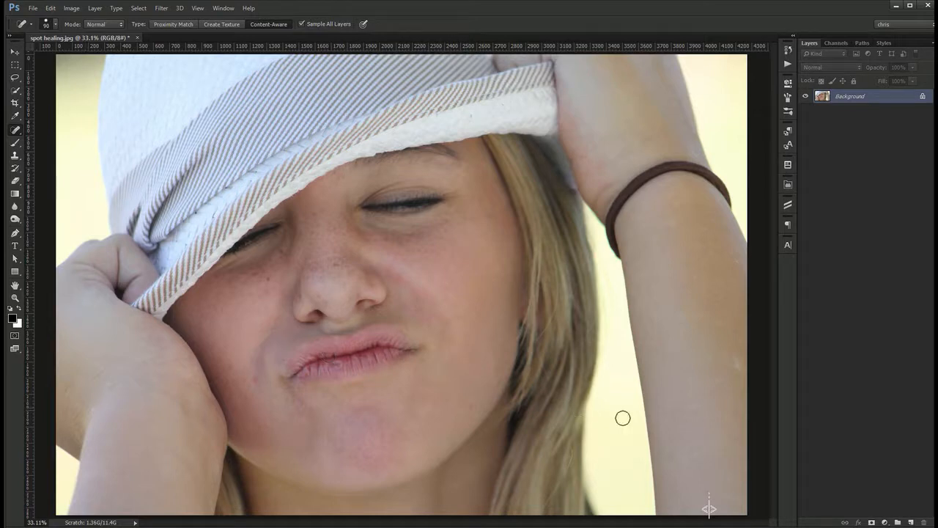
{"action": "left_click", "coordinate": [911, 522]}
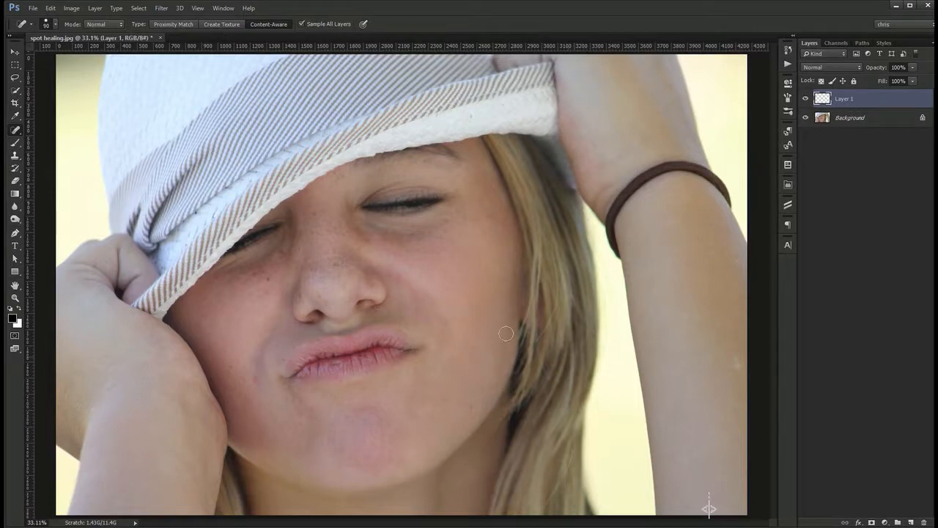
{"action": "left_click", "coordinate": [864, 123]}
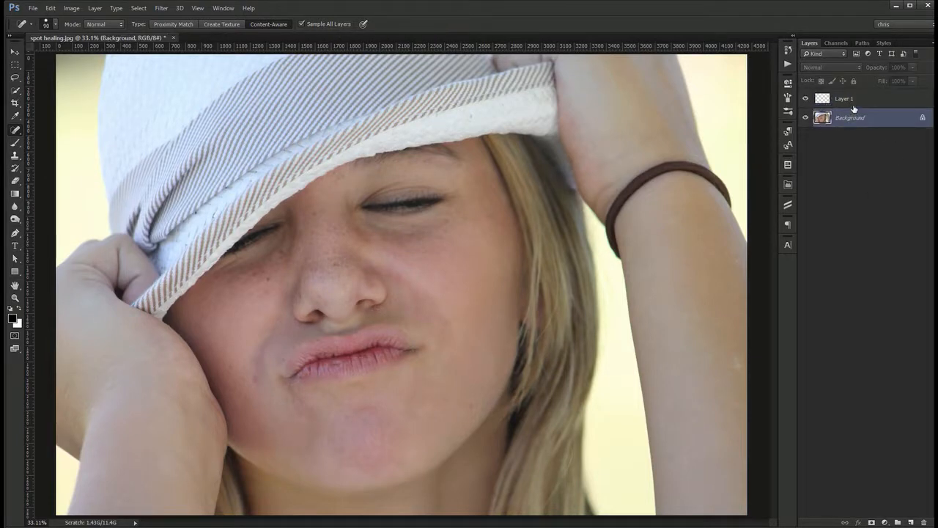
{"action": "left_click", "coordinate": [853, 106]}
Remove the blemish on the lower jaw and a spot on the side of the nose with the Spot Healing Brush
{"action": "key", "text": "z"}
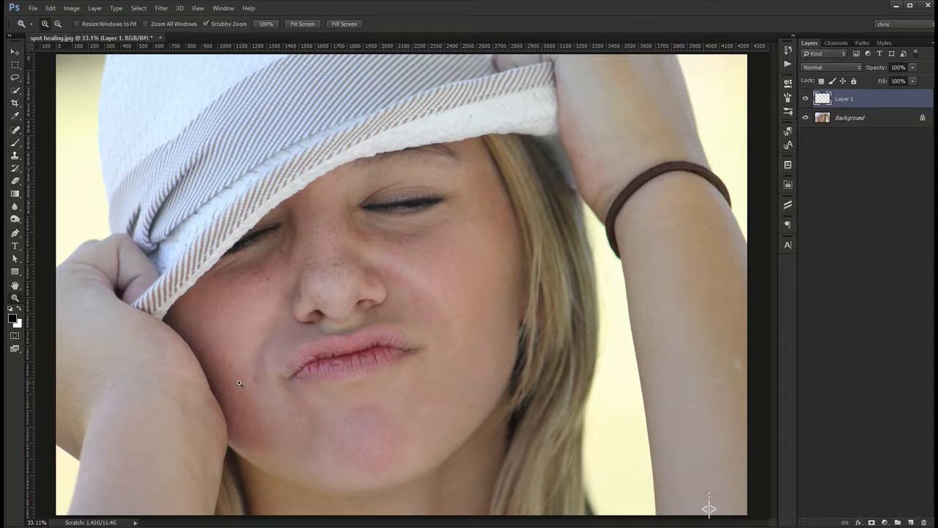
{"action": "left_click_drag", "start_coordinate": [239, 382], "coordinate": [278, 382]}
{"action": "key", "text": "j"}
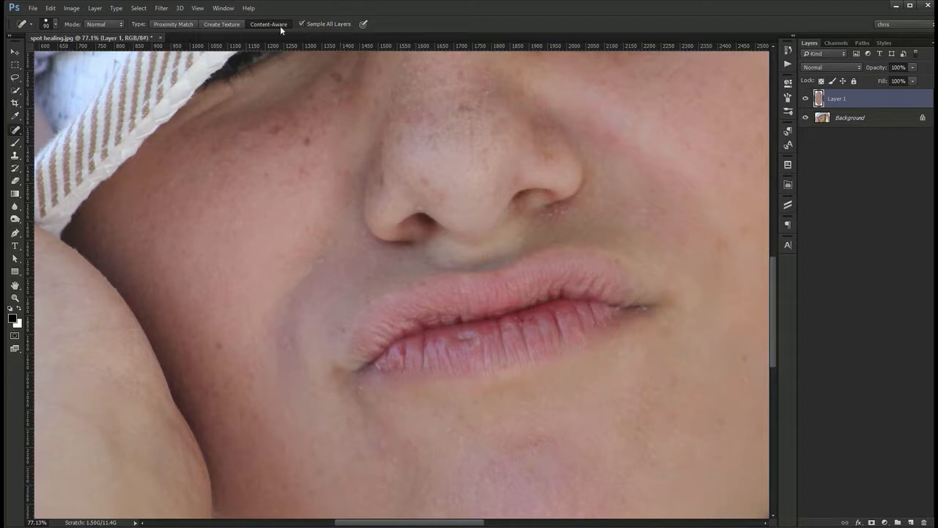
{"action": "mouse_move", "coordinate": [261, 254]}
{"action": "left_mouse_down"}
{"action": "mouse_move", "coordinate": [256, 271]}
{"action": "mouse_move", "coordinate": [197, 286]}
{"action": "mouse_move", "coordinate": [154, 211]}
{"action": "left_mouse_up"}
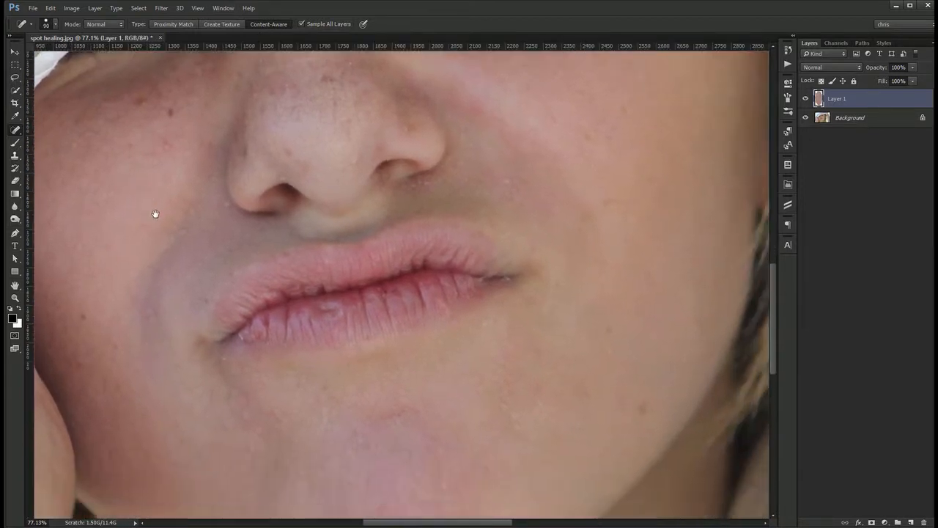
{"action": "left_click", "coordinate": [644, 412]}
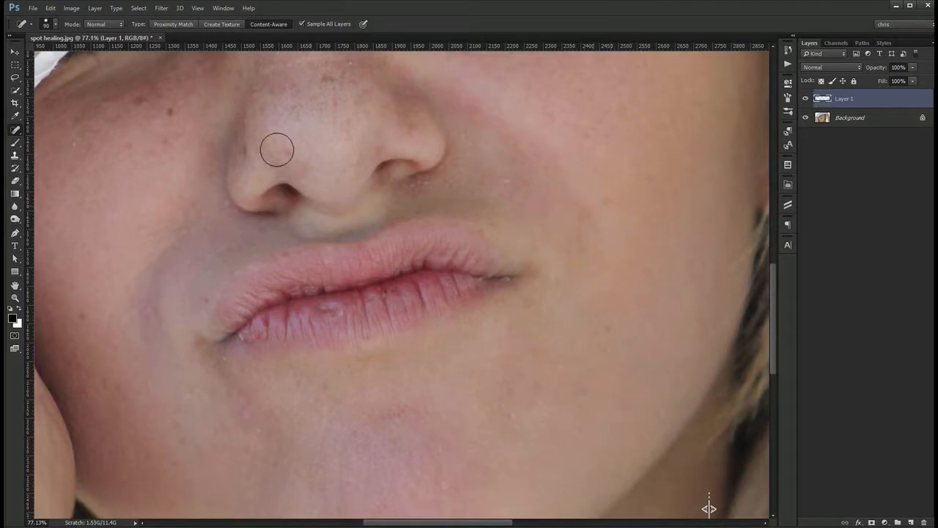
{"action": "left_click", "coordinate": [279, 156]}
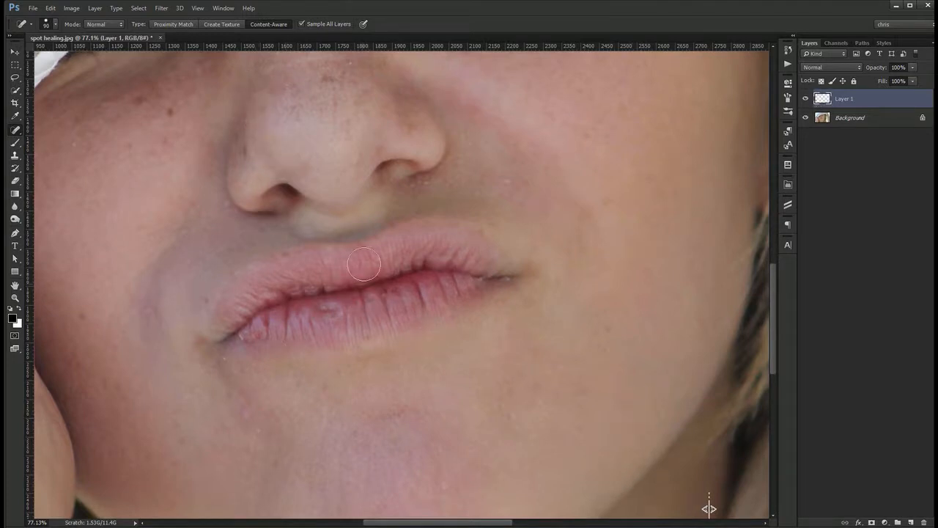
Hide and show Layer 1 repeatedly to compare the face before and after the healed spots
{"action": "left_click", "coordinate": [806, 100]}
{"action": "left_click", "coordinate": [806, 101]}
{"action": "left_click", "coordinate": [806, 101]}
{"action": "left_click", "coordinate": [806, 101]}
{"action": "left_click", "coordinate": [806, 101]}
{"action": "left_click", "coordinate": [805, 101]}
Heal the dark mole on the cheek beside the nose and check it by hiding and showing Layer 1
{"action": "left_click_drag", "start_coordinate": [164, 118], "coordinate": [192, 154]}
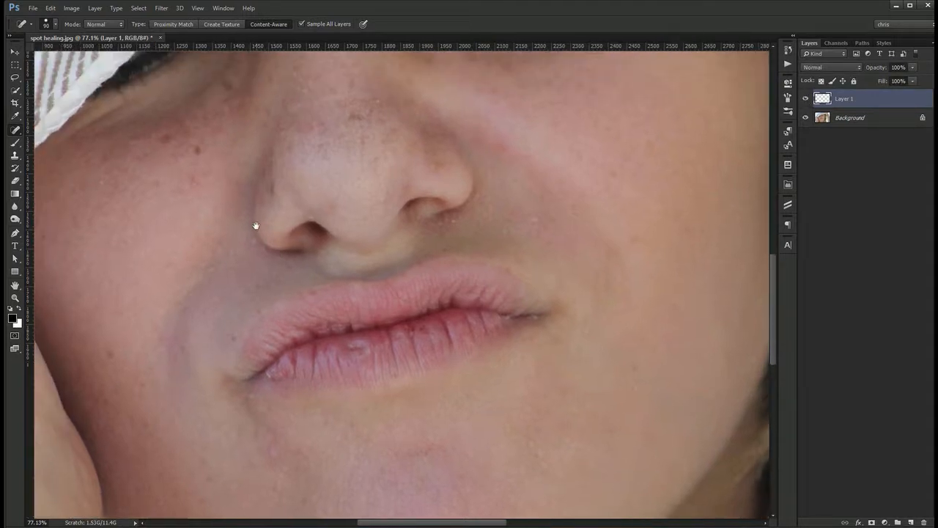
{"action": "left_click", "coordinate": [192, 154]}
{"action": "left_click", "coordinate": [806, 99]}
{"action": "left_click", "coordinate": [804, 99]}
{"action": "left_click", "coordinate": [805, 100]}
{"action": "left_click", "coordinate": [805, 99]}
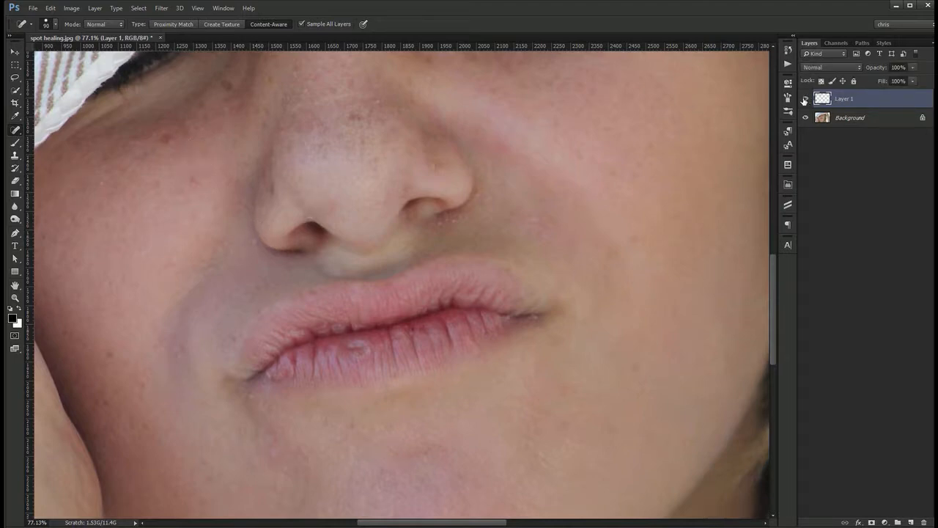
Fit the whole photo in view and compare the retouching with and without Layer 1
{"action": "key", "text": "ctrl+0"}
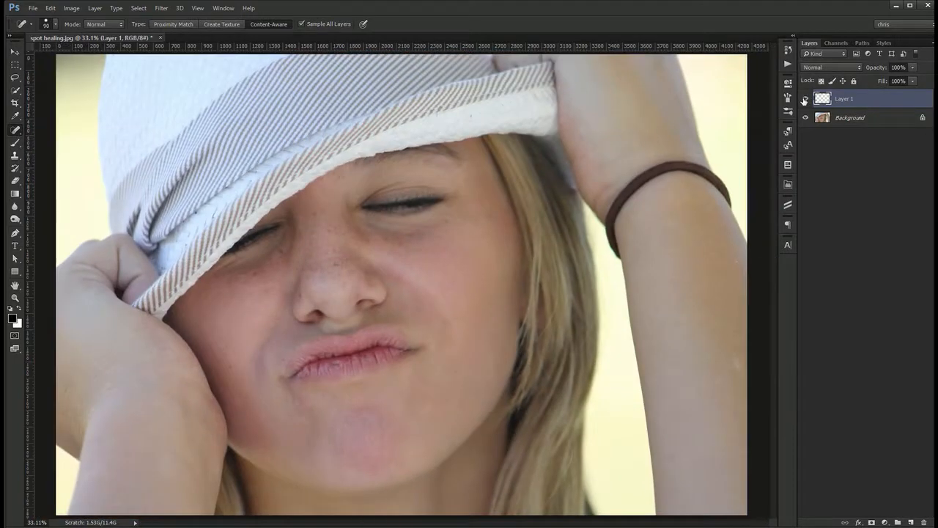
{"action": "left_click", "coordinate": [805, 100]}
{"action": "left_click", "coordinate": [805, 100]}
{"action": "left_click", "coordinate": [805, 100]}
{"action": "left_click", "coordinate": [804, 100]}
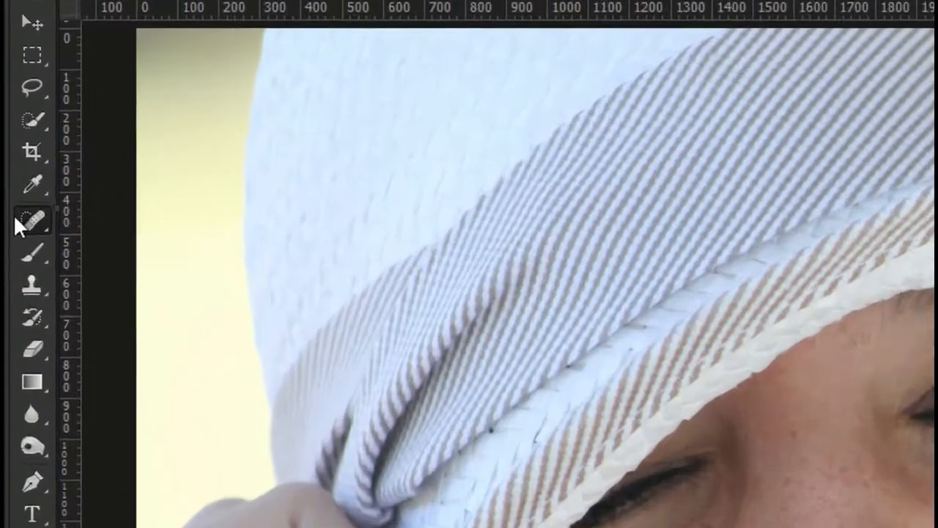
Switch to the Healing Brush, enlarge it to 100 px and retouch spots around the nose on the Background layer
{"action": "right_click", "coordinate": [15, 130]}
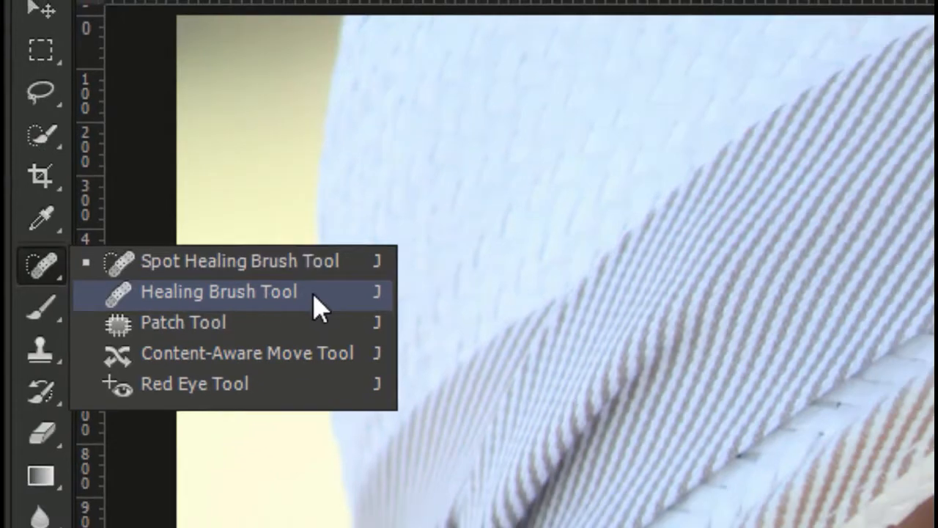
{"action": "left_click", "coordinate": [334, 310]}
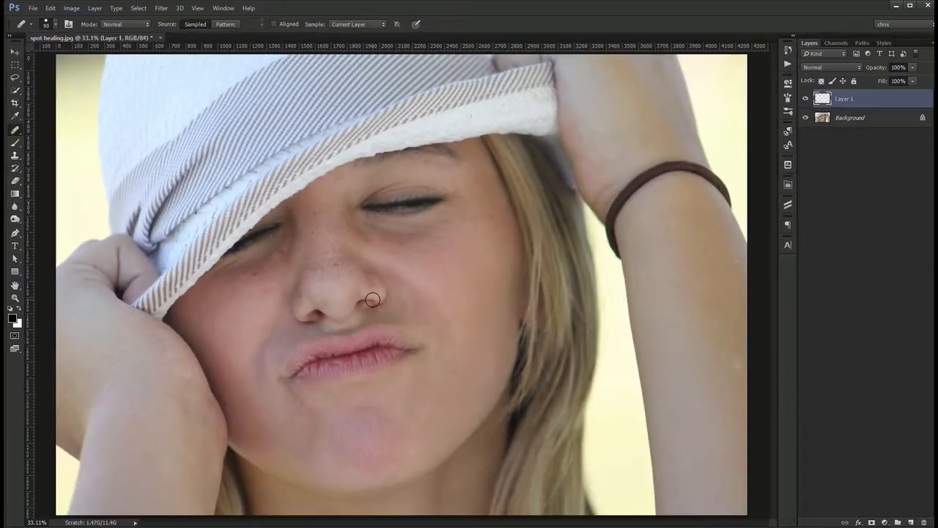
{"action": "key", "text": "z"}
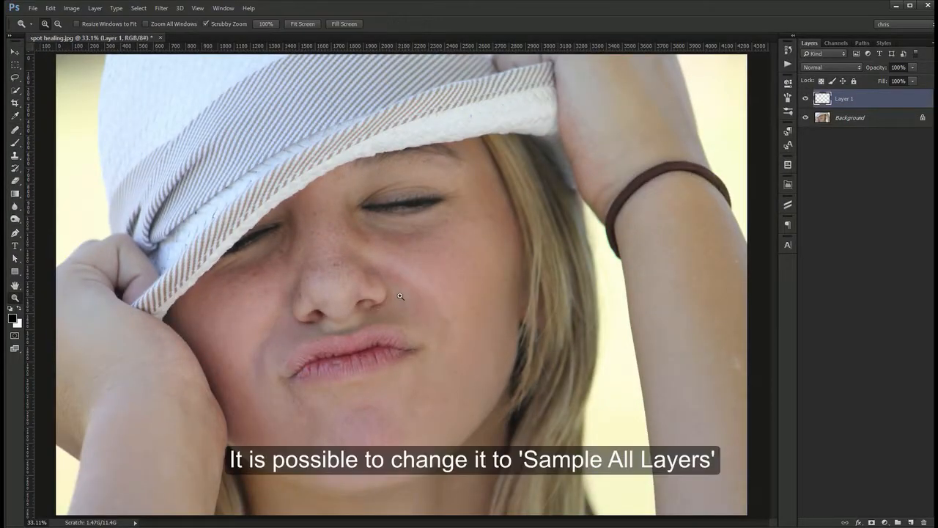
{"action": "left_click_drag", "start_coordinate": [411, 305], "coordinate": [416, 305]}
{"action": "left_click", "coordinate": [848, 119]}
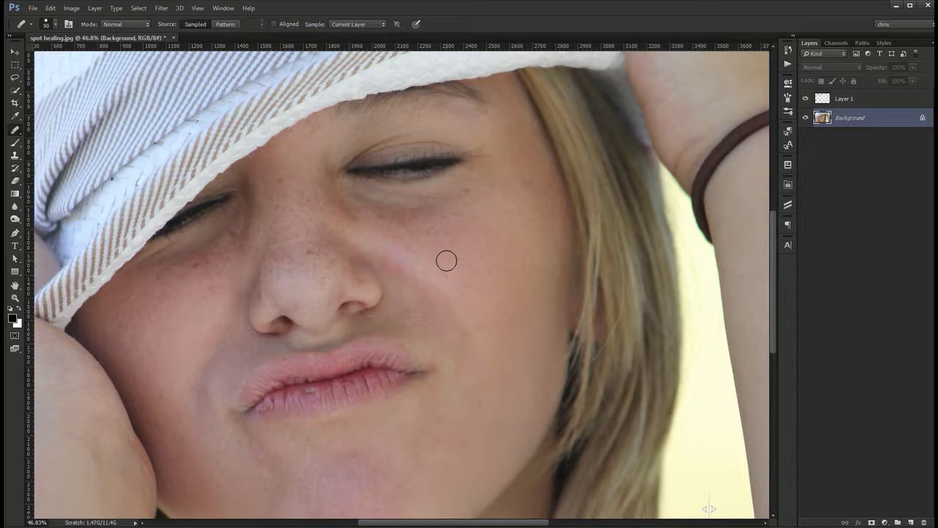
{"action": "key", "text": "bracketright"}
{"action": "left_click_drag", "start_coordinate": [375, 269], "coordinate": [357, 273]}
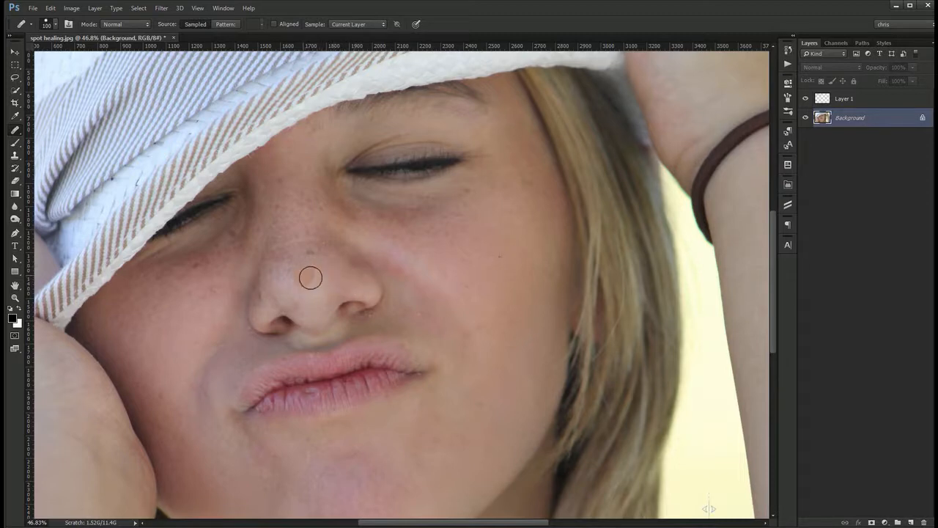
Open and enlarge the History, and compare the original photo with the latest Healing Brush state
{"action": "left_click", "coordinate": [790, 52]}
{"action": "scroll", "coordinate": [732, 121], "scroll_direction": "up", "scroll_amount": 3}
{"action": "left_click", "coordinate": [725, 58]}
{"action": "left_click_drag", "start_coordinate": [731, 232], "coordinate": [723, 445]}
{"action": "left_click", "coordinate": [730, 283]}
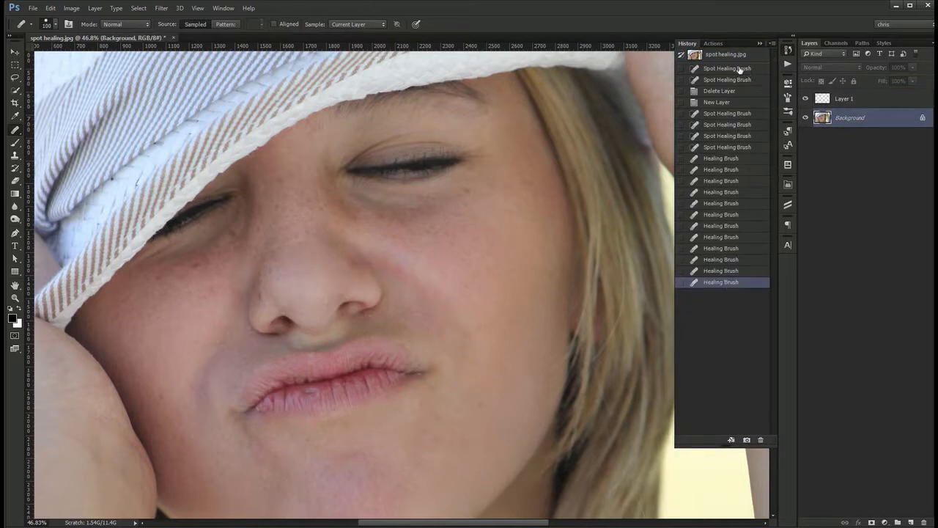
{"action": "left_click", "coordinate": [732, 59]}
{"action": "left_click", "coordinate": [723, 283]}
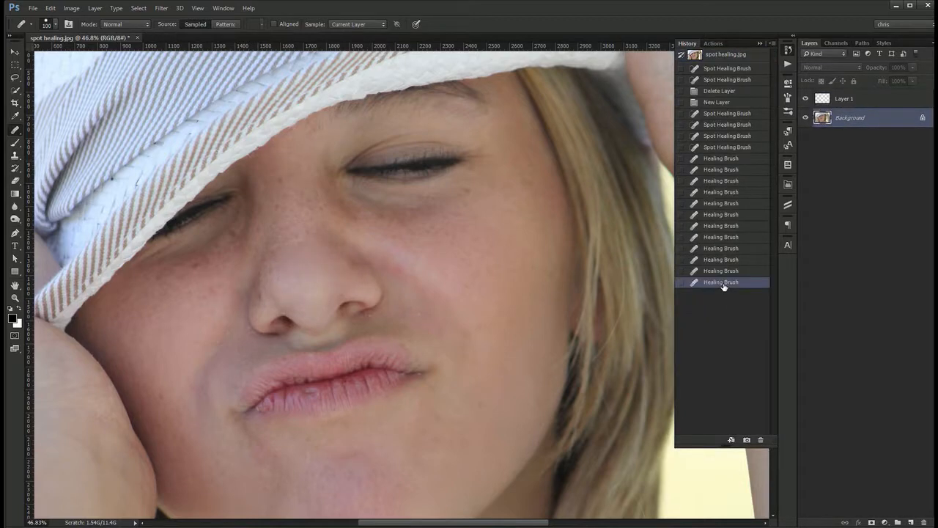
Heal the freckles on the nose with the Healing Brush, undoing one stroke and retouching the upper nose
{"action": "left_click_drag", "start_coordinate": [249, 294], "coordinate": [257, 297]}
{"action": "left_click", "coordinate": [266, 294]}
{"action": "left_click", "coordinate": [299, 285]}
{"action": "left_click", "coordinate": [296, 285]}
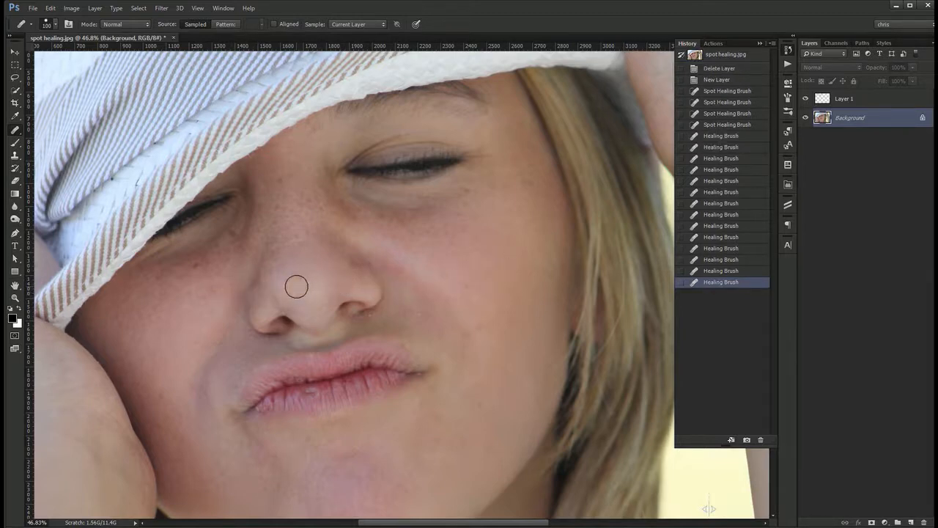
{"action": "key", "text": "ctrl+z"}
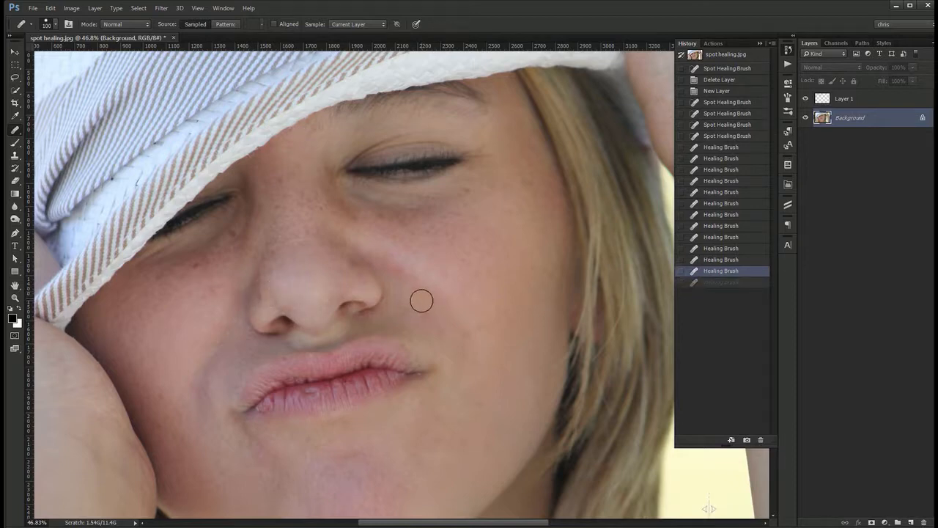
{"action": "left_click", "coordinate": [302, 236]}
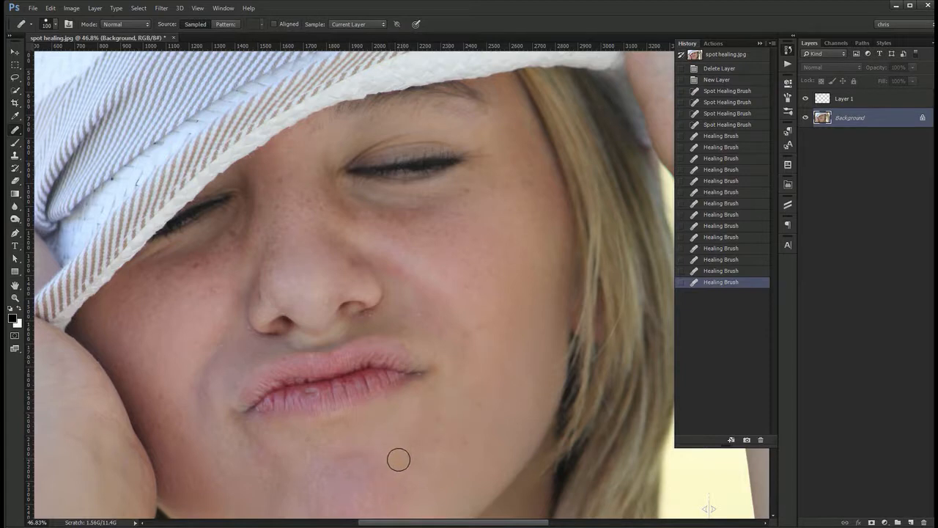
Try painting texture sampled from the lips onto the chin with the Healing Brush, and undo the stroke
{"action": "mouse_move", "coordinate": [368, 463]}
{"action": "left_mouse_down"}
{"action": "mouse_move", "coordinate": [289, 467]}
{"action": "mouse_move", "coordinate": [280, 478]}
{"action": "left_mouse_up"}
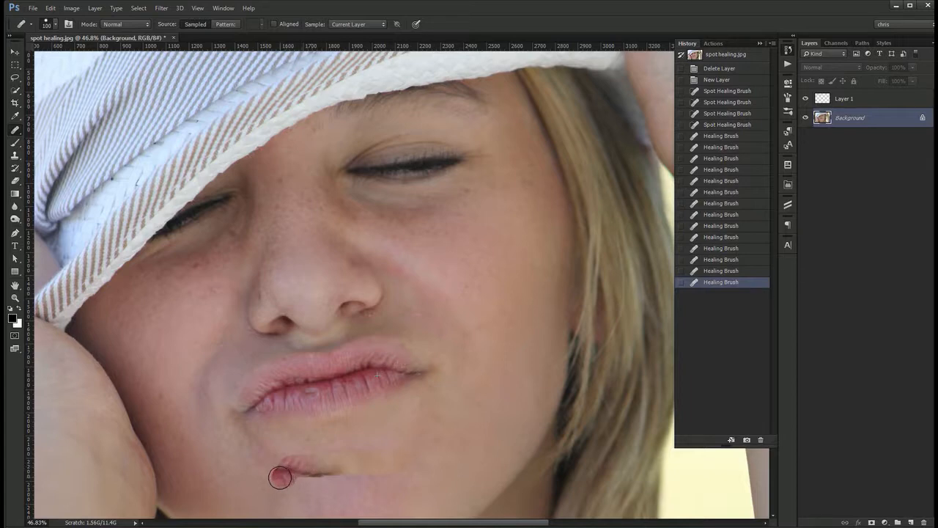
{"action": "mouse_move", "coordinate": [280, 478]}
{"action": "left_mouse_down"}
{"action": "mouse_move", "coordinate": [283, 461]}
{"action": "mouse_move", "coordinate": [312, 459]}
{"action": "mouse_move", "coordinate": [298, 456]}
{"action": "left_mouse_up"}
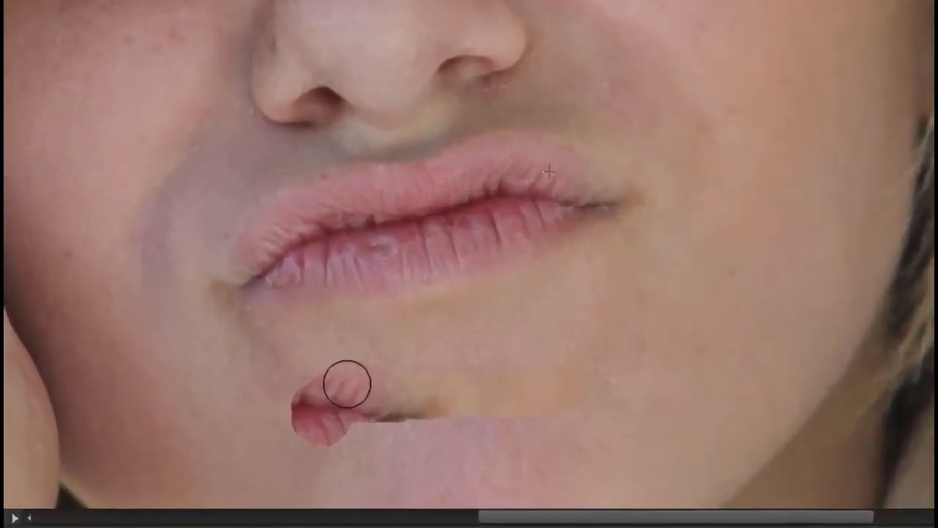
{"action": "mouse_move", "coordinate": [347, 383]}
{"action": "left_mouse_down"}
{"action": "mouse_move", "coordinate": [381, 386]}
{"action": "mouse_move", "coordinate": [379, 408]}
{"action": "mouse_move", "coordinate": [365, 422]}
{"action": "mouse_move", "coordinate": [326, 428]}
{"action": "left_mouse_up"}
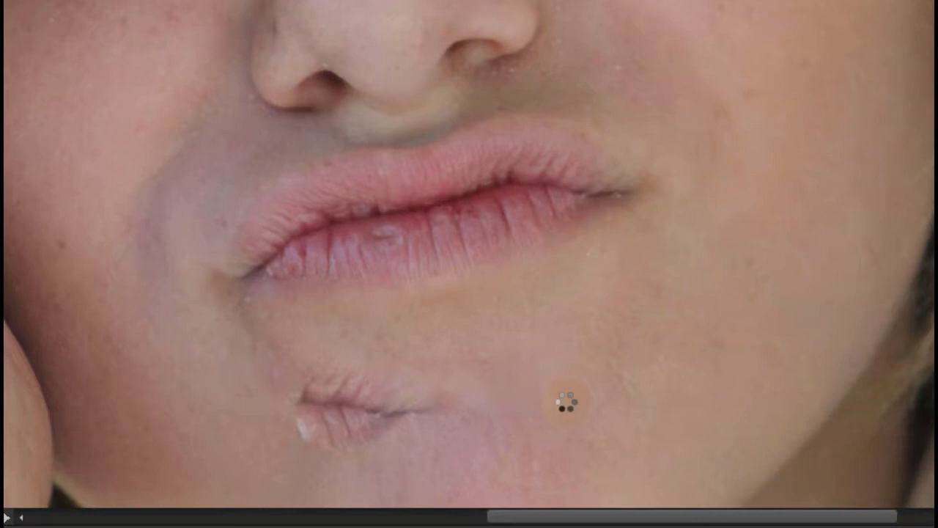
{"action": "key", "text": "ctrl+z"}
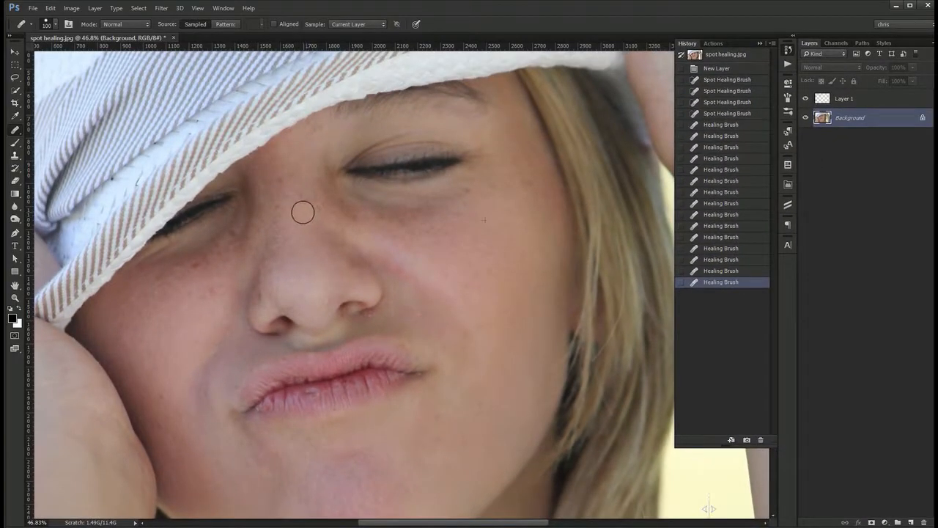
Heal the remaining freckles along the bridge of the nose with short Healing Brush dabs
{"action": "left_click", "coordinate": [303, 210]}
{"action": "left_click", "coordinate": [300, 205]}
{"action": "left_click", "coordinate": [295, 203]}
{"action": "left_click", "coordinate": [288, 204]}
{"action": "left_click", "coordinate": [278, 221]}
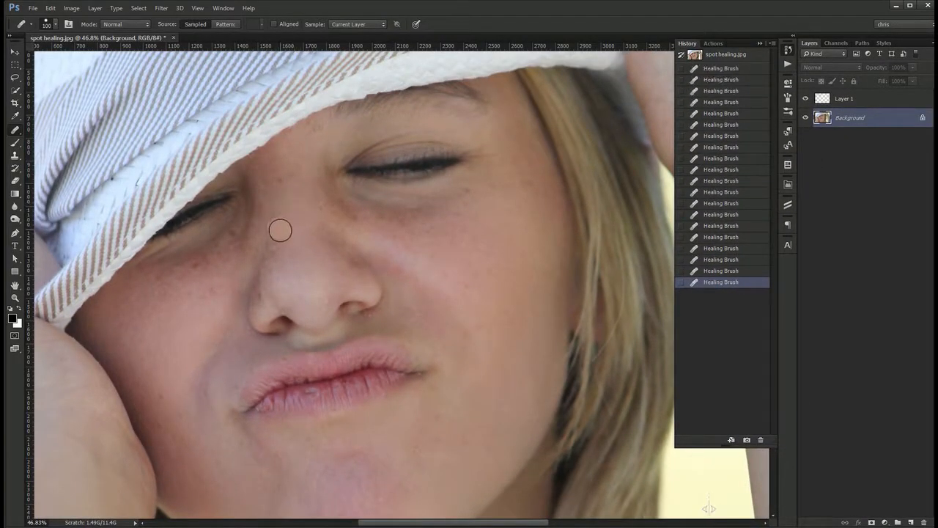
{"action": "left_click", "coordinate": [286, 183]}
Compare the original photo with the last Healing Brush state in the full view, and collapse the History
{"action": "left_click", "coordinate": [733, 55]}
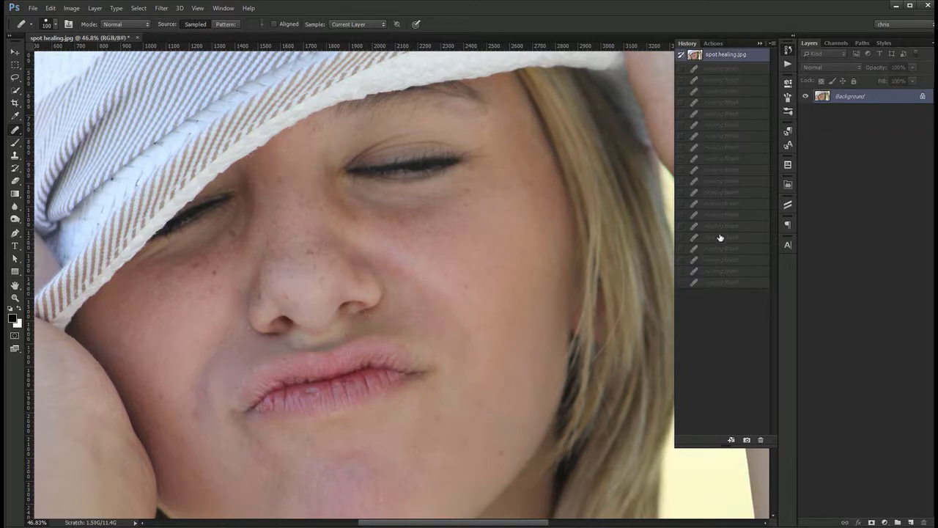
{"action": "left_click", "coordinate": [712, 282]}
{"action": "key", "text": "ctrl+0"}
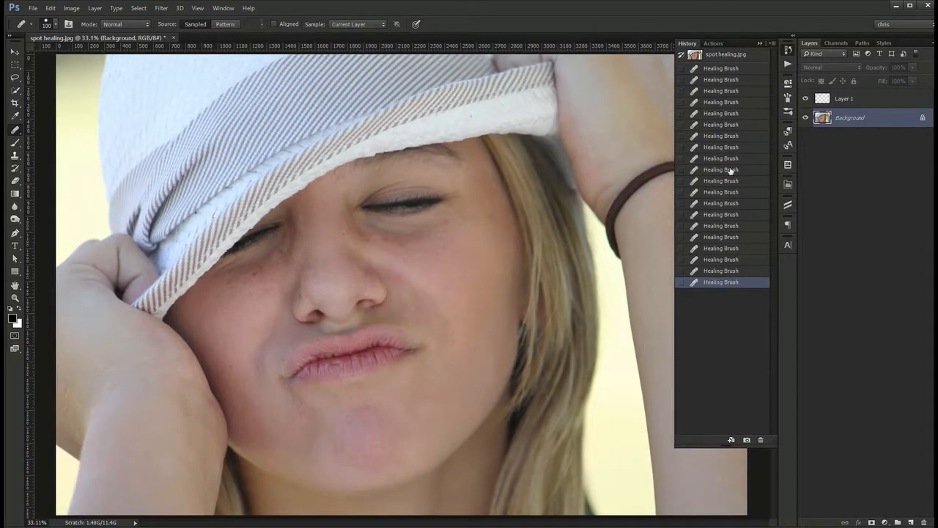
{"action": "left_click", "coordinate": [730, 58]}
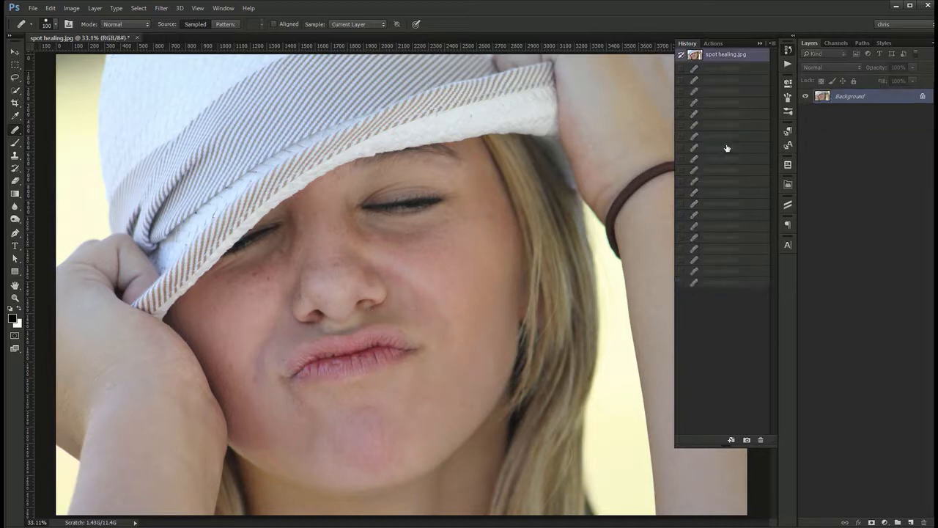
{"action": "left_click", "coordinate": [734, 282]}
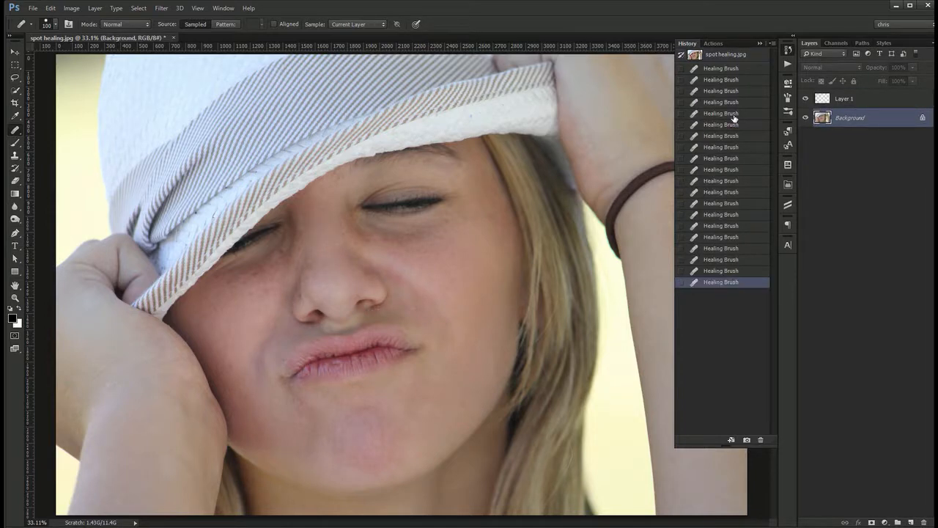
{"action": "left_click", "coordinate": [737, 58]}
{"action": "left_click", "coordinate": [731, 283]}
{"action": "key", "text": "v"}
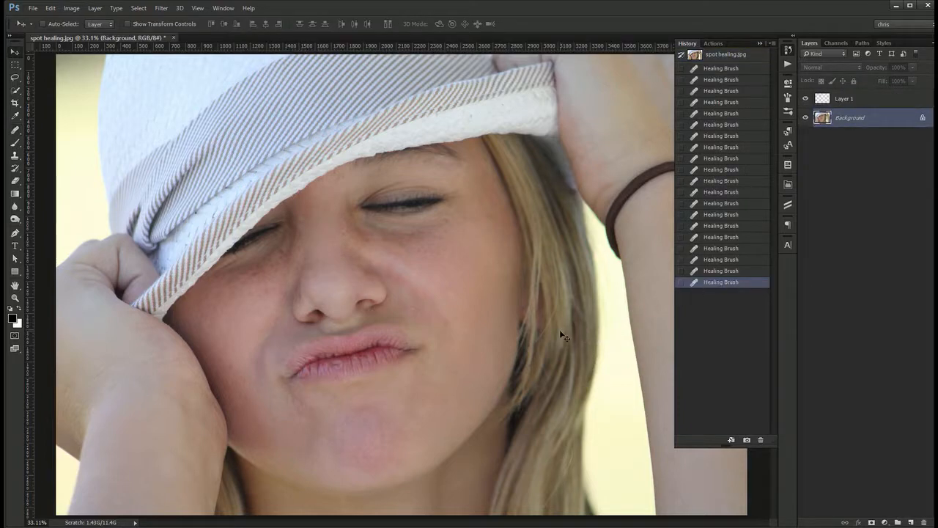
{"action": "left_click", "coordinate": [788, 50]}
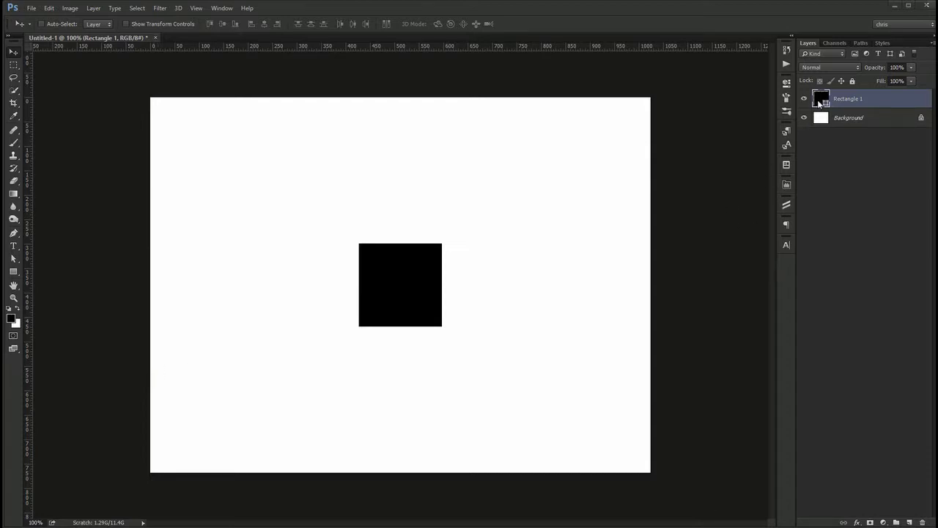
Change the fill color of the Rectangle 1 shape from black to bright red
{"action": "double_click", "coordinate": [820, 102]}
{"action": "left_click_drag", "start_coordinate": [479, 291], "coordinate": [572, 273]}
{"action": "left_click", "coordinate": [637, 255]}
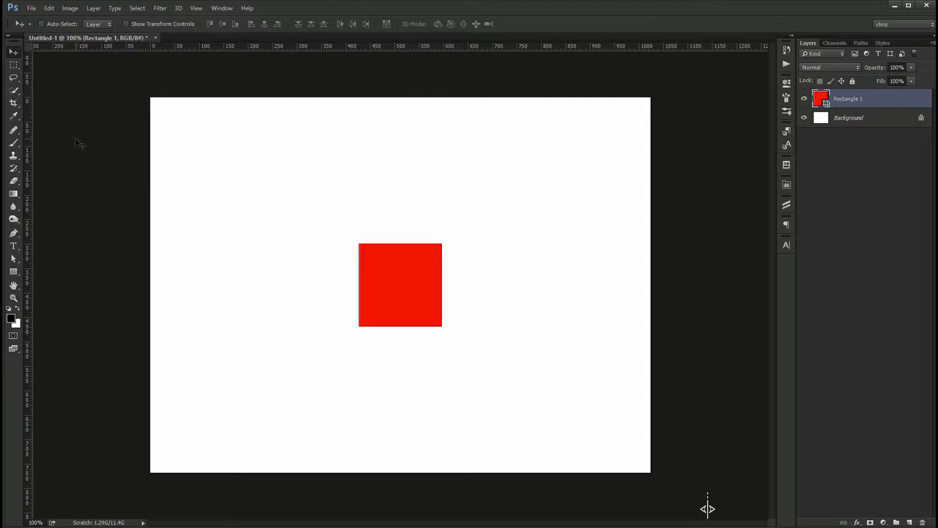
Cycle through the Brush tool group up to the Mixer Brush, and return to the regular Brush tool
{"action": "key", "text": "b"}
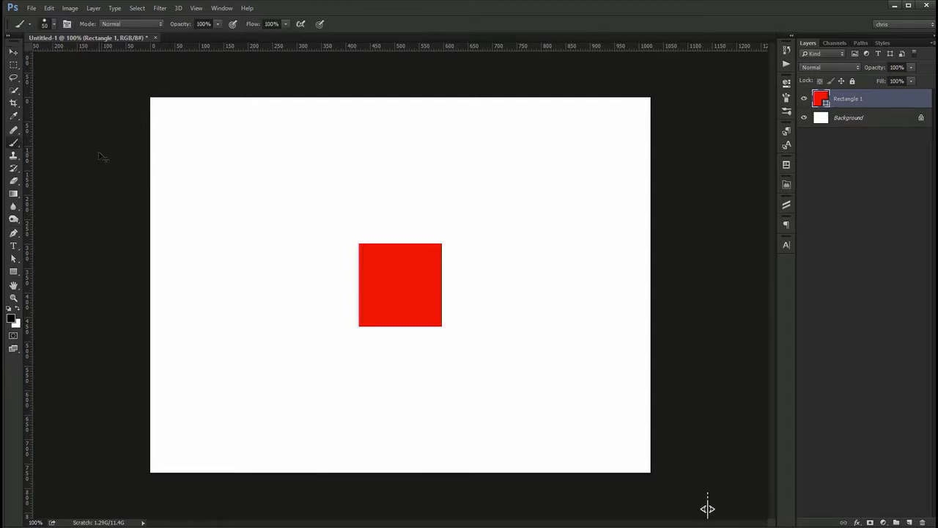
{"action": "right_click", "coordinate": [12, 146]}
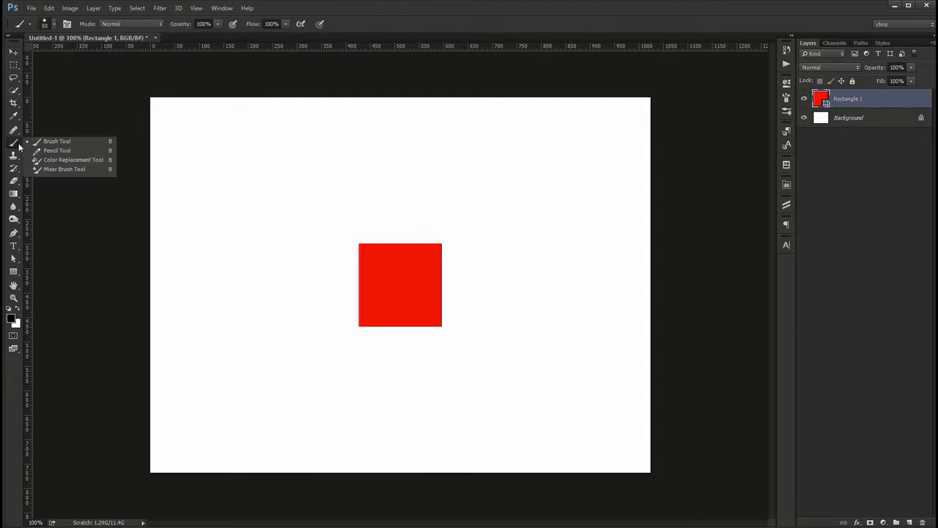
{"action": "left_click", "coordinate": [45, 146]}
{"action": "key", "text": "shift+b"}
{"action": "key", "text": "shift+b"}
{"action": "key", "text": "shift+b"}
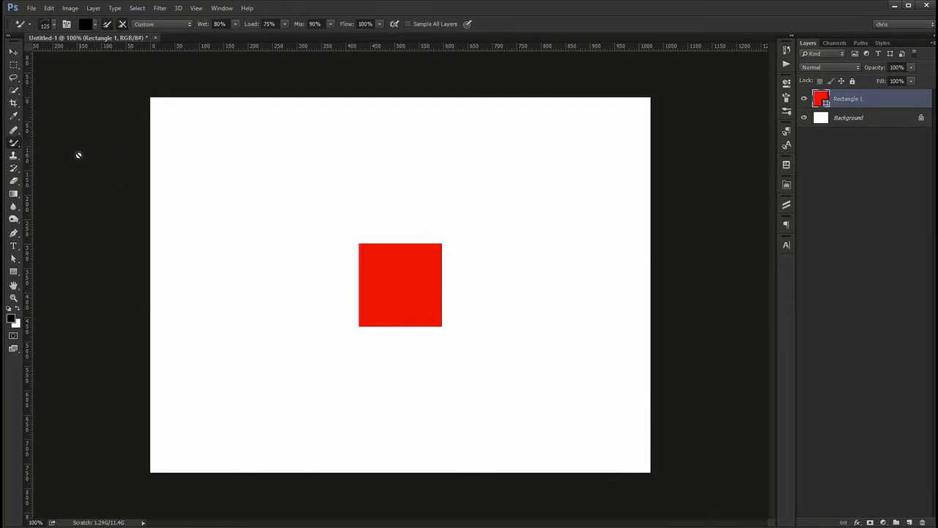
{"action": "right_click", "coordinate": [17, 149]}
{"action": "left_click", "coordinate": [45, 143]}
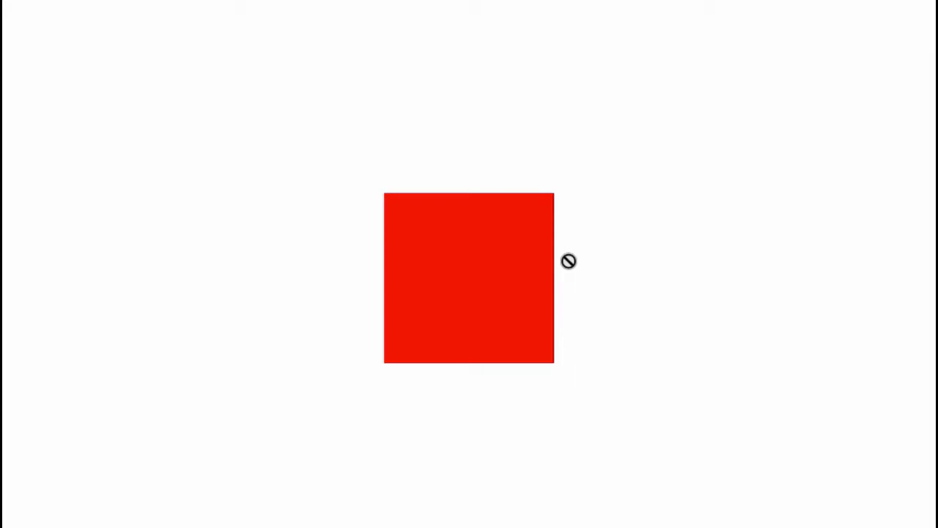
Rasterize the Rectangle 1 shape layer for painting, and undo a black test stroke drawn down across the square
{"action": "left_click", "coordinate": [553, 270]}
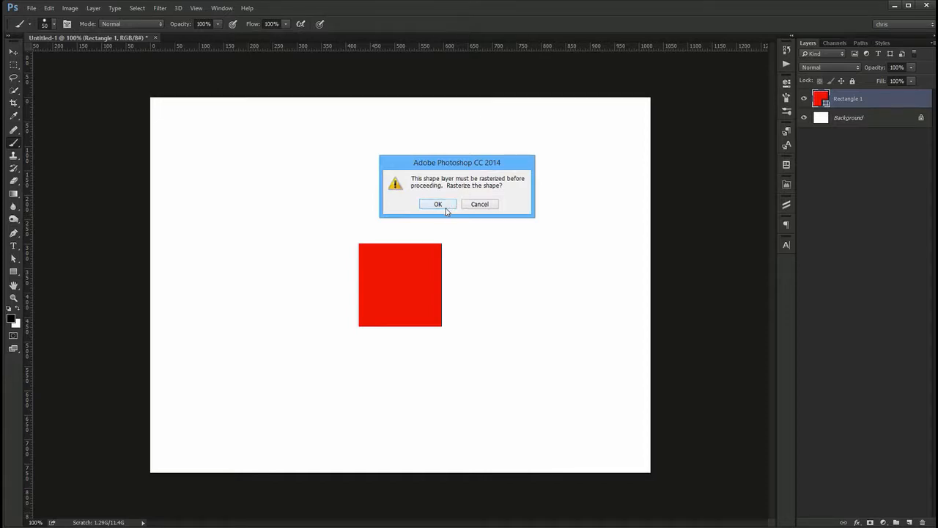
{"action": "left_click", "coordinate": [443, 207]}
{"action": "mouse_move", "coordinate": [425, 220]}
{"action": "left_mouse_down"}
{"action": "mouse_move", "coordinate": [436, 359]}
{"action": "mouse_move", "coordinate": [466, 395]}
{"action": "left_mouse_up"}
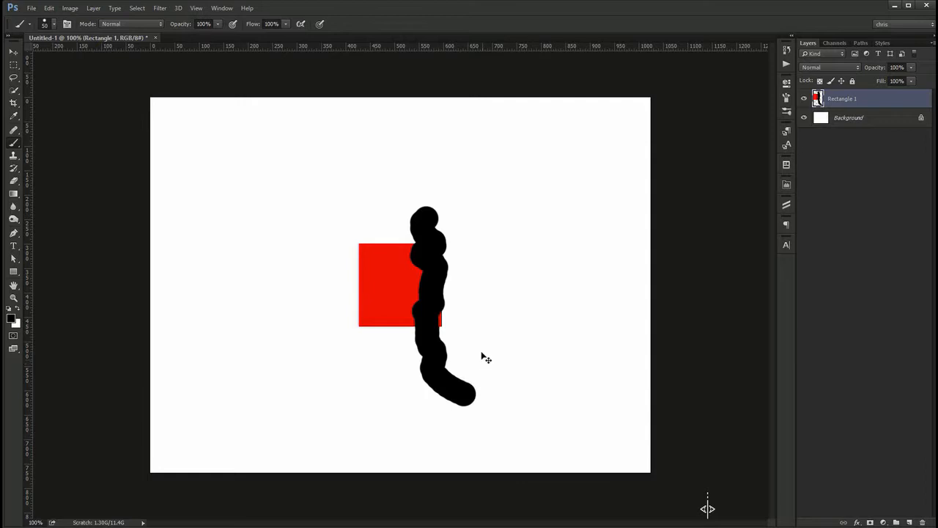
{"action": "key", "text": "ctrl+z"}
Set the foreground color to a bright blue and paint a wavy vertical stroke over the red square's right edge
{"action": "left_click", "coordinate": [12, 318]}
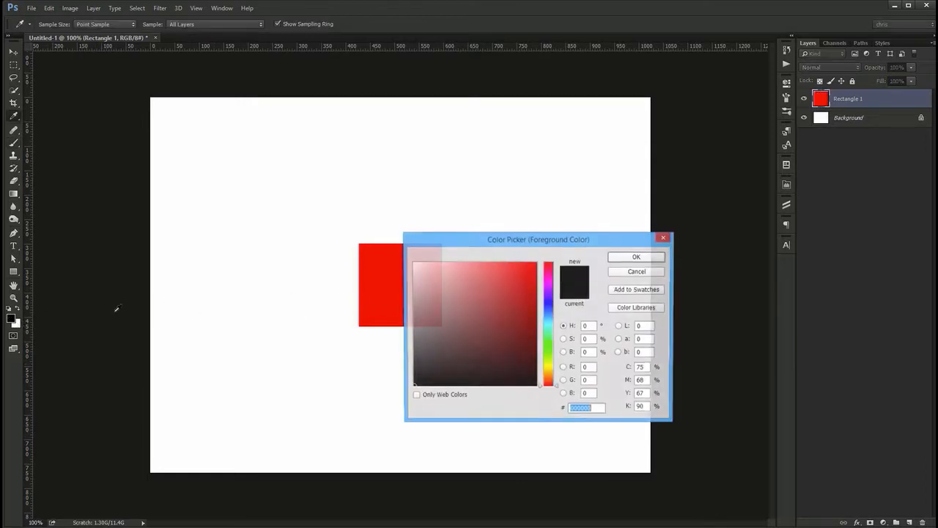
{"action": "left_click", "coordinate": [548, 314]}
{"action": "left_click", "coordinate": [535, 262]}
{"action": "left_click", "coordinate": [637, 257]}
{"action": "key", "text": "b"}
{"action": "left_click_drag", "start_coordinate": [426, 220], "coordinate": [440, 386]}
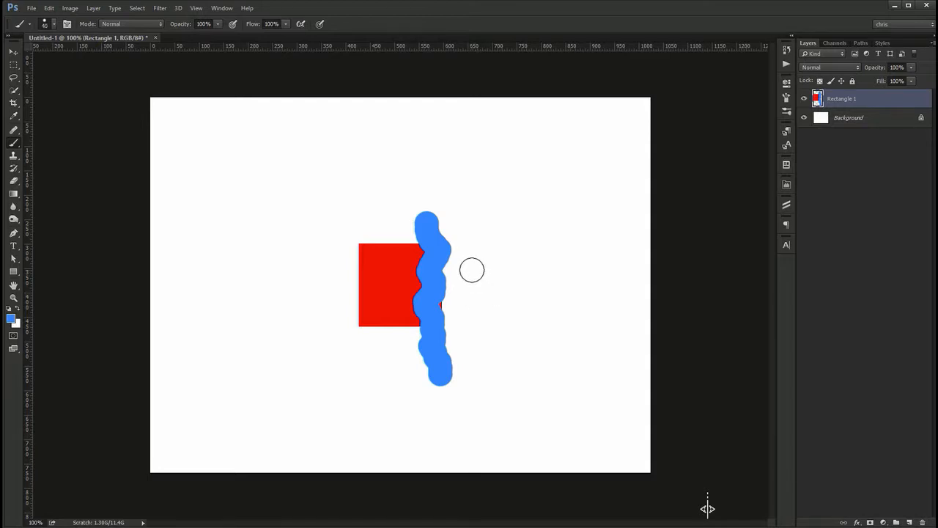
Paint a thin U-shaped stroke at 10 px and a thick diagonal stroke at 80 px to the right of the square
{"action": "key", "text": "bracketleft"}
{"action": "mouse_move", "coordinate": [472, 269]}
{"action": "left_mouse_down"}
{"action": "mouse_move", "coordinate": [480, 385]}
{"action": "mouse_move", "coordinate": [494, 389]}
{"action": "mouse_move", "coordinate": [489, 257]}
{"action": "left_mouse_up"}
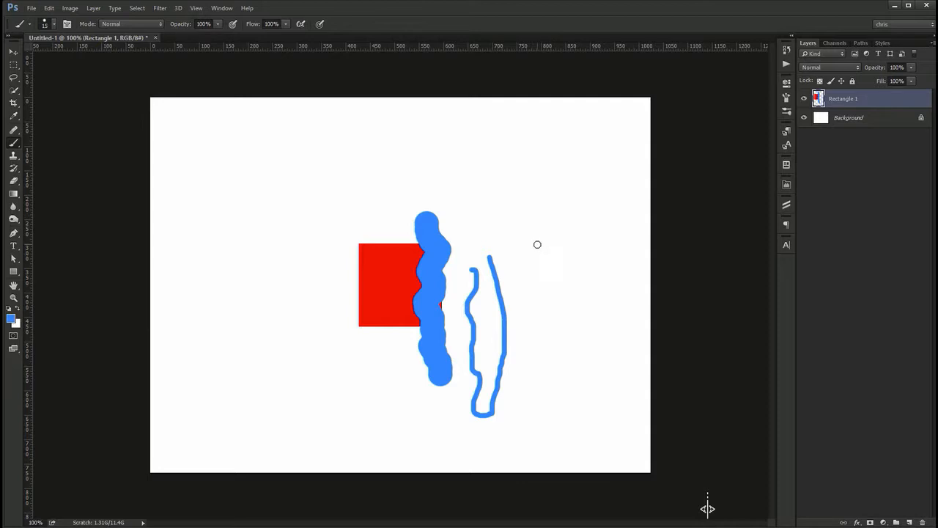
{"action": "key", "text": "bracketright"}
{"action": "key", "text": "bracketright"}
{"action": "key", "text": "bracketright"}
{"action": "key", "text": "bracketright"}
{"action": "key", "text": "bracketright"}
{"action": "key", "text": "bracketright"}
{"action": "mouse_move", "coordinate": [529, 225]}
{"action": "left_mouse_down"}
{"action": "mouse_move", "coordinate": [521, 307]}
{"action": "mouse_move", "coordinate": [581, 442]}
{"action": "left_mouse_up"}
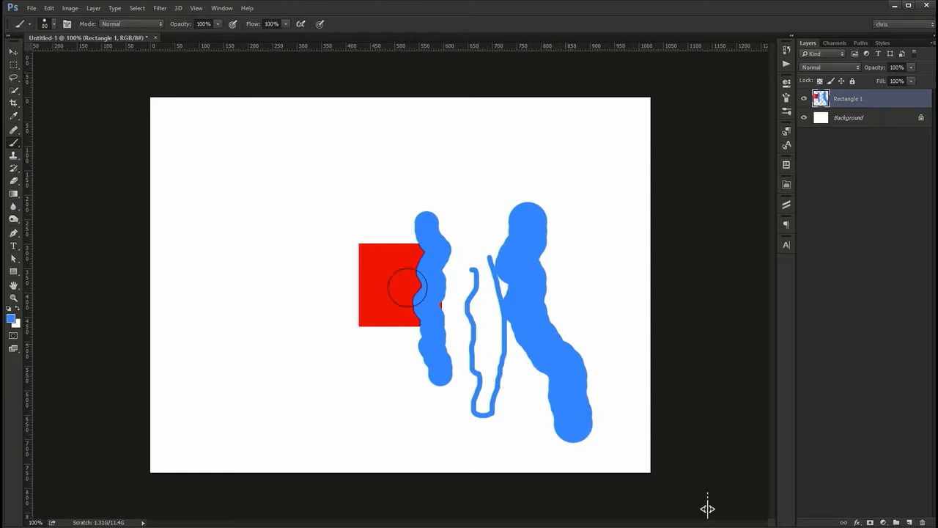
Open the brush settings, glance at the brush presets, and return to the Brush Tip Shape options
{"action": "left_click", "coordinate": [222, 8]}
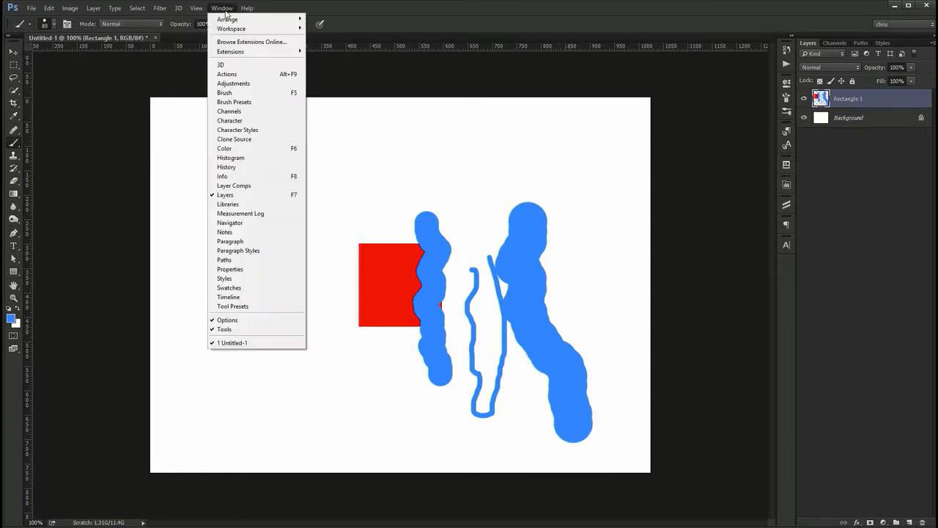
{"action": "left_click", "coordinate": [247, 94]}
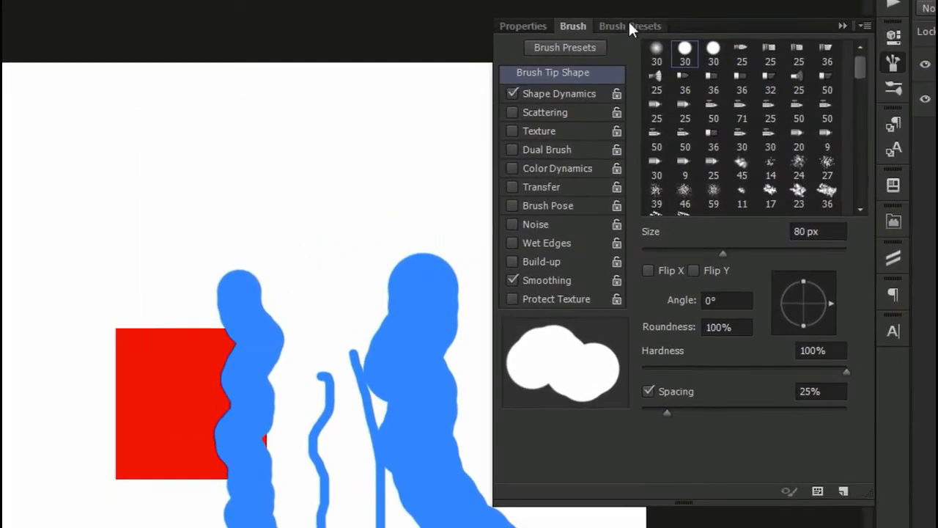
{"action": "left_click", "coordinate": [640, 77]}
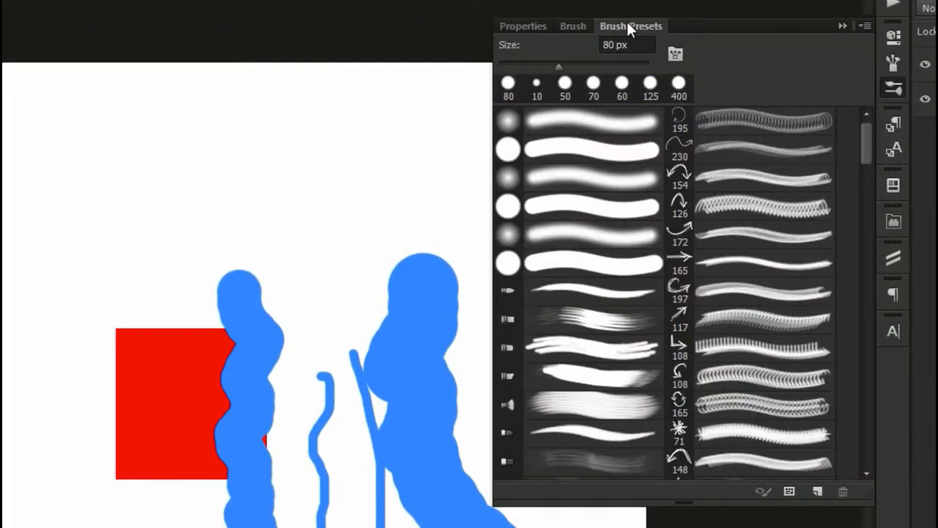
{"action": "left_click", "coordinate": [573, 26]}
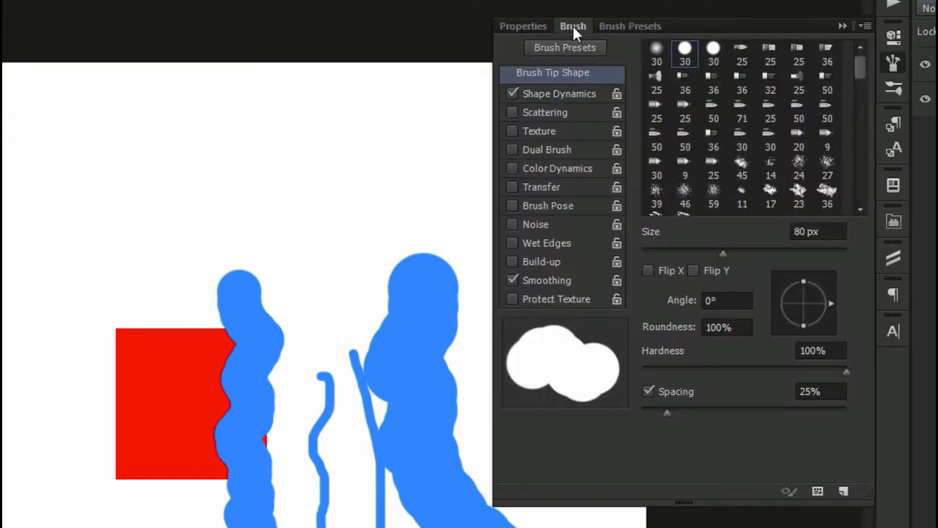
Paint an 11 px and an 86 px stroke in the canvas's upper left area, and reduce the brush size to 41 px
{"action": "left_click_drag", "start_coordinate": [724, 254], "coordinate": [653, 257]}
{"action": "left_click_drag", "start_coordinate": [70, 127], "coordinate": [2, 292]}
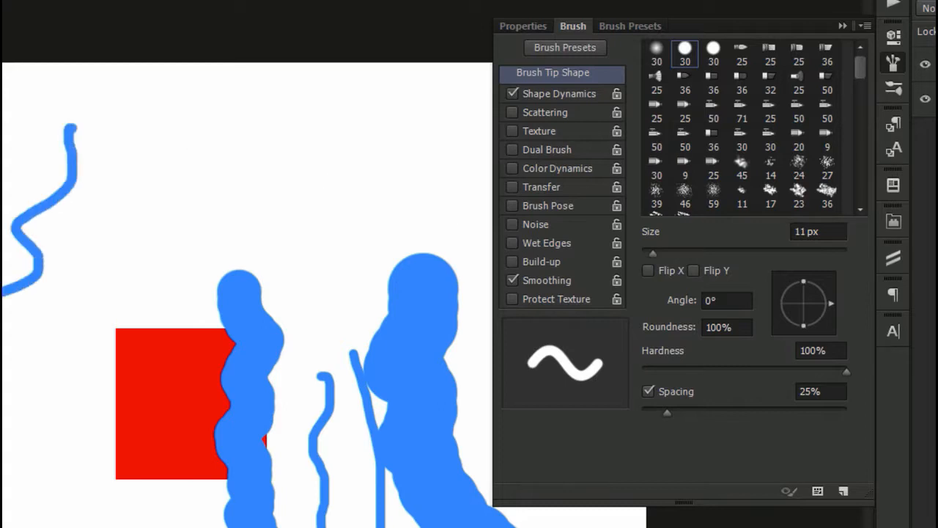
{"action": "mouse_move", "coordinate": [652, 254]}
{"action": "left_mouse_down"}
{"action": "mouse_move", "coordinate": [703, 248]}
{"action": "mouse_move", "coordinate": [717, 257]}
{"action": "left_mouse_up"}
{"action": "mouse_move", "coordinate": [152, 125]}
{"action": "left_mouse_down"}
{"action": "mouse_move", "coordinate": [120, 210]}
{"action": "mouse_move", "coordinate": [15, 337]}
{"action": "left_mouse_up"}
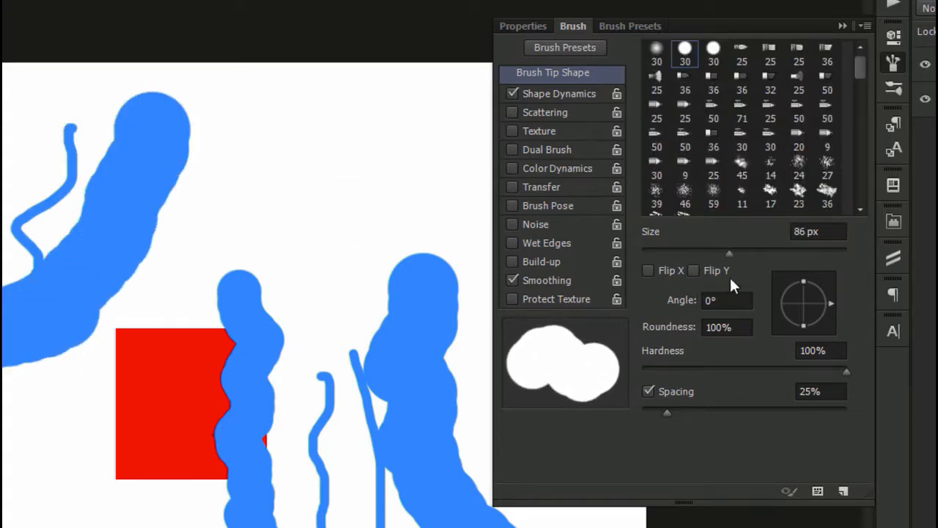
{"action": "left_click_drag", "start_coordinate": [728, 255], "coordinate": [683, 271]}
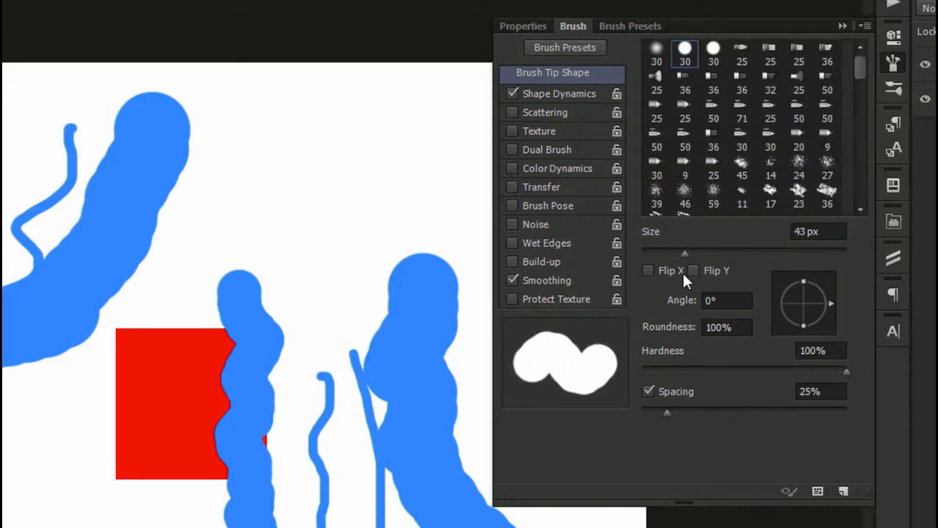
Examine the Shape Dynamics, Scattering, Texture and Transfer brush options, and return to Brush Tip Shape
{"action": "left_click", "coordinate": [569, 87]}
{"action": "left_click", "coordinate": [513, 112]}
{"action": "left_click", "coordinate": [514, 113]}
{"action": "left_click", "coordinate": [531, 132]}
{"action": "left_click", "coordinate": [514, 129]}
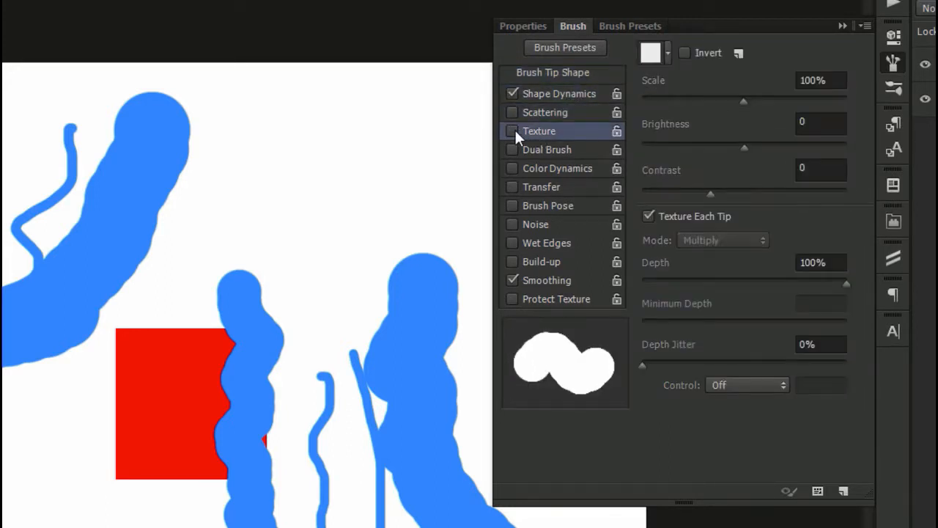
{"action": "left_click", "coordinate": [541, 188]}
{"action": "left_click", "coordinate": [512, 187]}
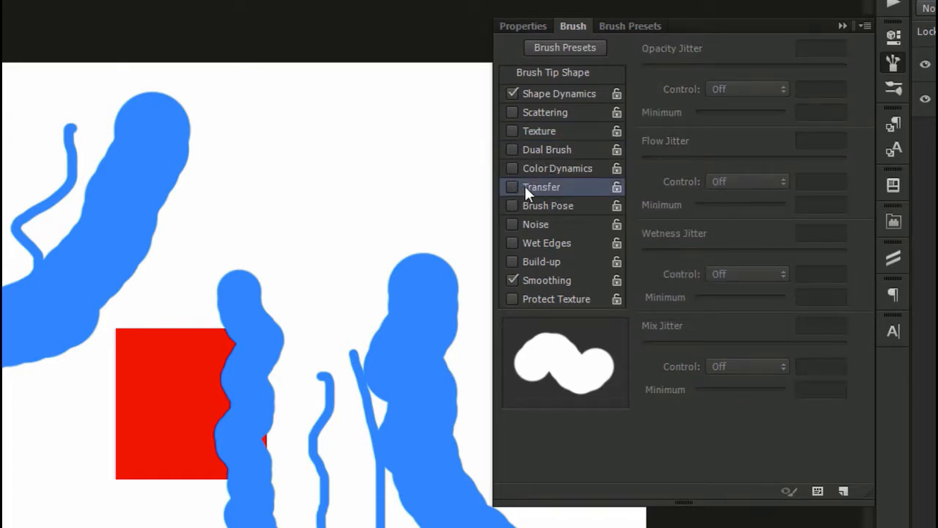
{"action": "left_click", "coordinate": [573, 76]}
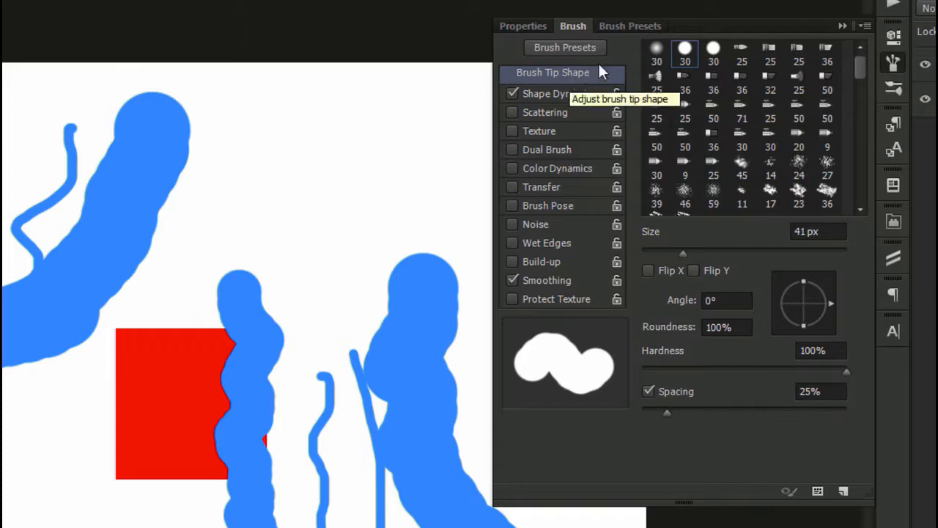
Browse the brush presets, choose the pointed bristle brush, and paint a curved blue stroke around the square's upper left
{"action": "left_click", "coordinate": [626, 25]}
{"action": "scroll", "coordinate": [616, 220], "scroll_direction": "up", "scroll_amount": 1}
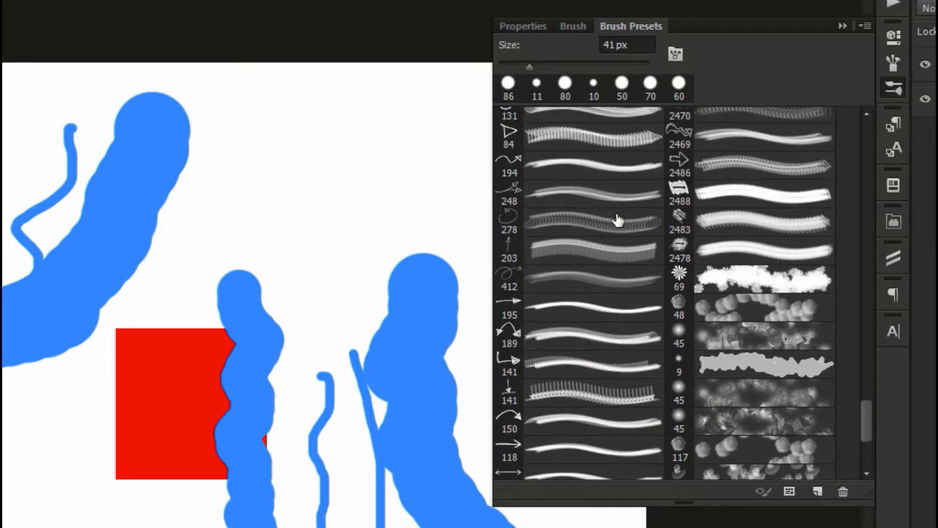
{"action": "left_click_drag", "start_coordinate": [870, 396], "coordinate": [859, 151]}
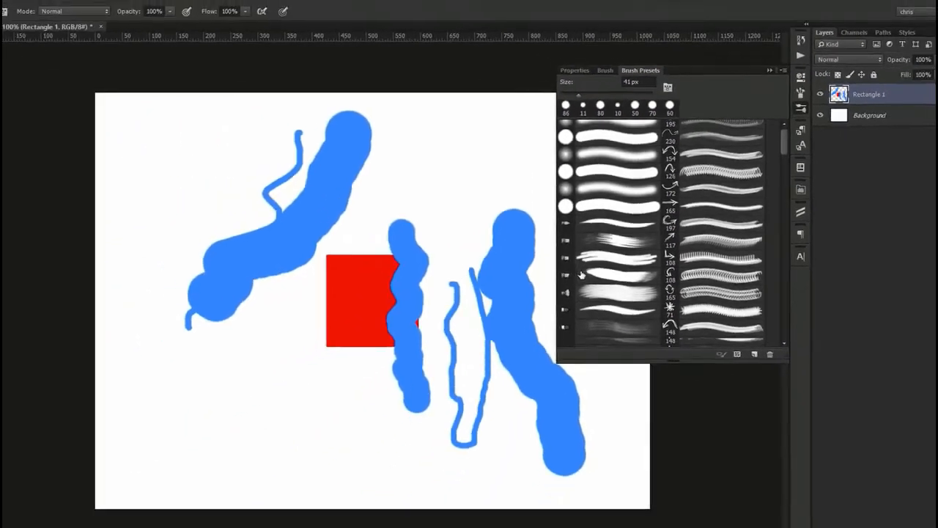
{"action": "scroll", "coordinate": [583, 213], "scroll_direction": "down", "scroll_amount": 1}
{"action": "left_click", "coordinate": [614, 195]}
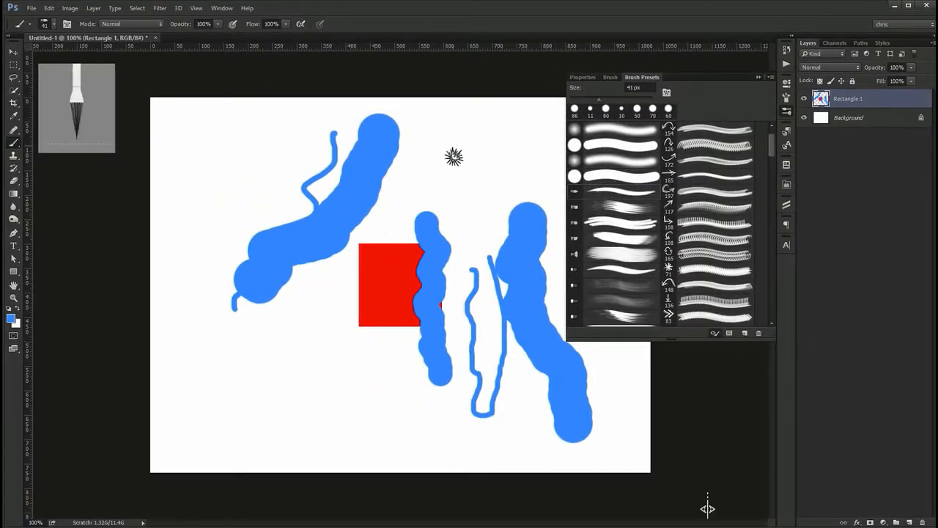
{"action": "mouse_move", "coordinate": [453, 148]}
{"action": "left_mouse_down"}
{"action": "mouse_move", "coordinate": [296, 331]}
{"action": "mouse_move", "coordinate": [247, 332]}
{"action": "left_mouse_up"}
Paint a wide looping stroke below the square with the fan bristle preset, and a faint wavy line with a flat bristle preset
{"action": "left_click", "coordinate": [590, 254]}
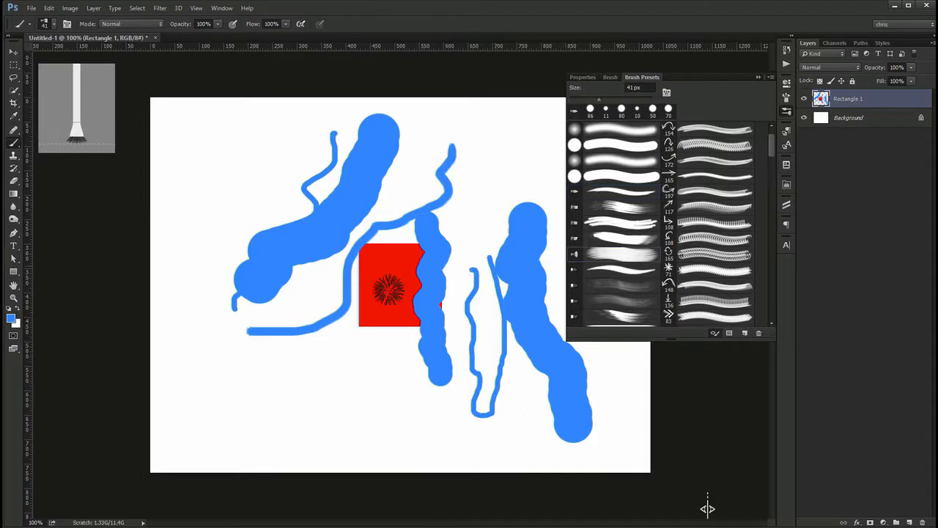
{"action": "mouse_move", "coordinate": [203, 389]}
{"action": "left_mouse_down"}
{"action": "mouse_move", "coordinate": [382, 399]}
{"action": "mouse_move", "coordinate": [272, 368]}
{"action": "mouse_move", "coordinate": [219, 328]}
{"action": "left_mouse_up"}
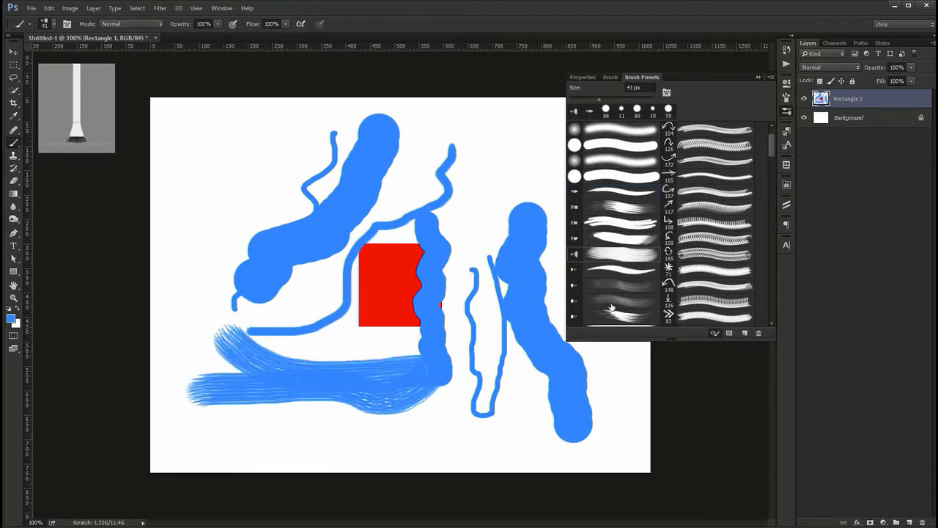
{"action": "left_click_drag", "start_coordinate": [447, 432], "coordinate": [192, 437]}
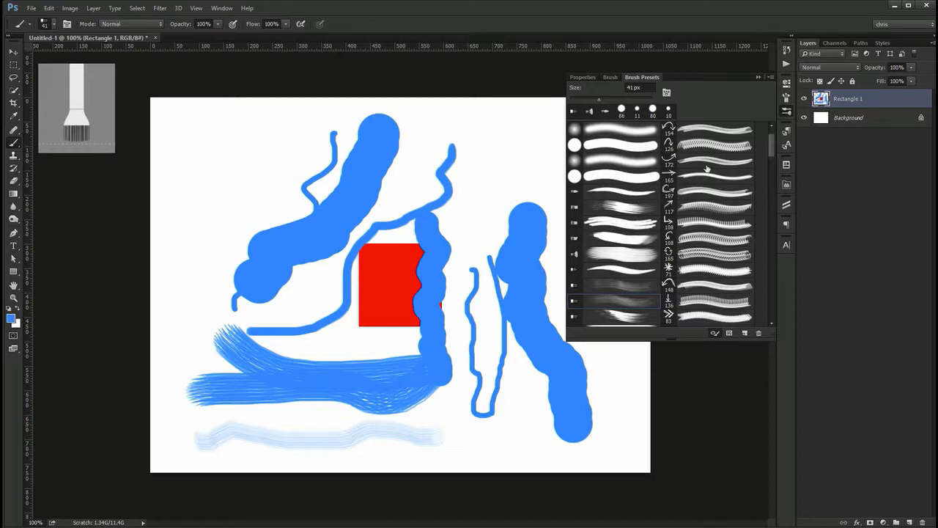
Delete the painted Rectangle 1 layer and add a new empty layer above the Background
{"action": "key", "text": "Delete"}
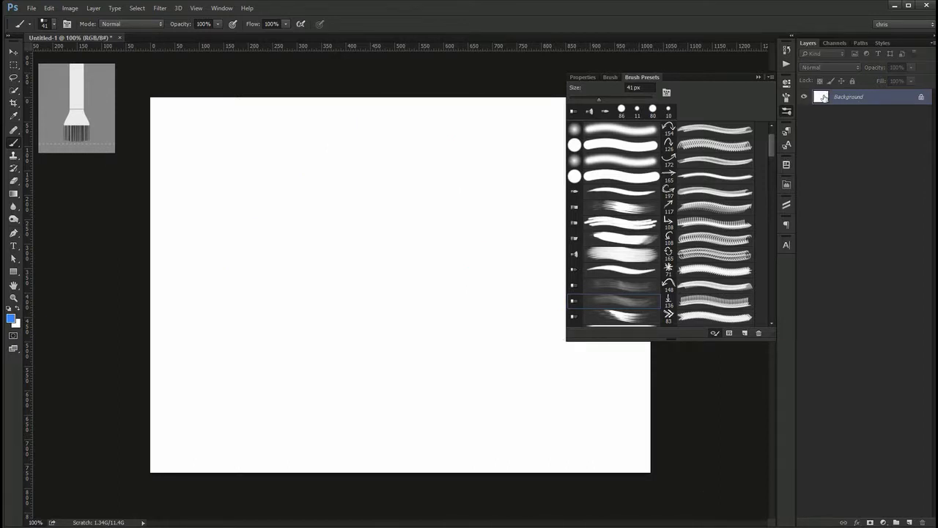
{"action": "left_click", "coordinate": [908, 521]}
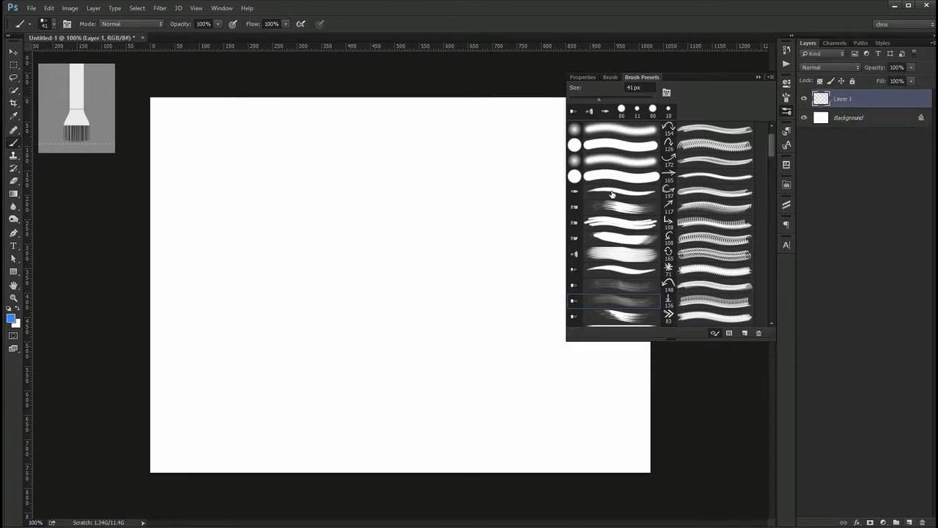
Append the Basic Brushes set to the current presets and select its 300 px soft round brush
{"action": "left_click", "coordinate": [771, 78]}
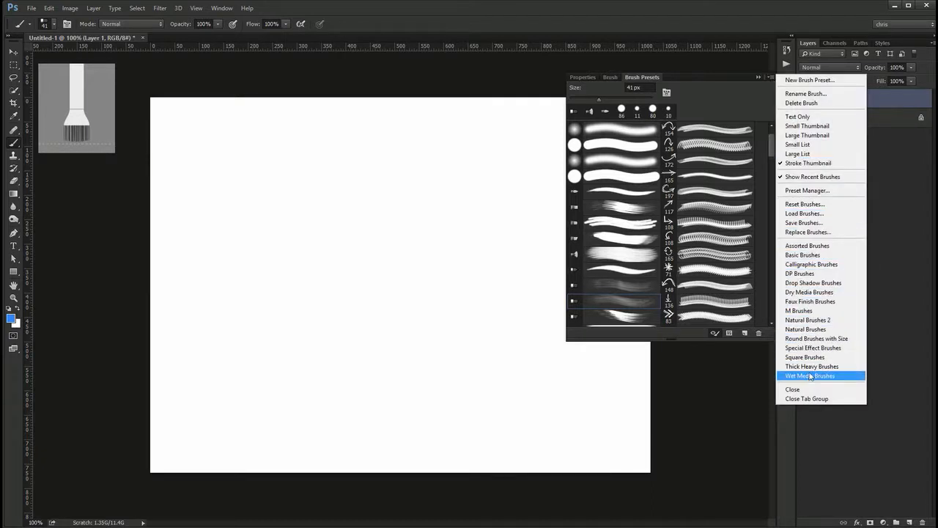
{"action": "left_click", "coordinate": [819, 255]}
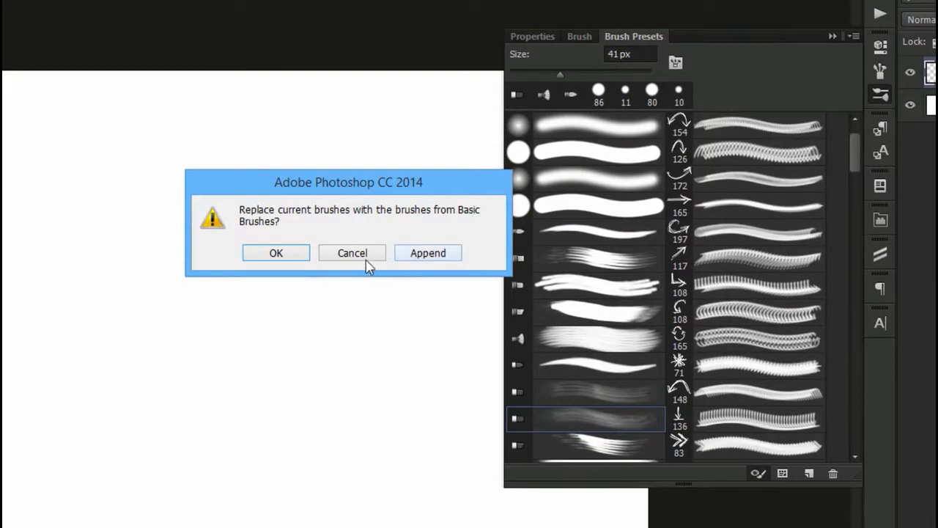
{"action": "left_click", "coordinate": [440, 259]}
{"action": "left_click_drag", "start_coordinate": [854, 167], "coordinate": [853, 440]}
{"action": "left_click", "coordinate": [729, 428]}
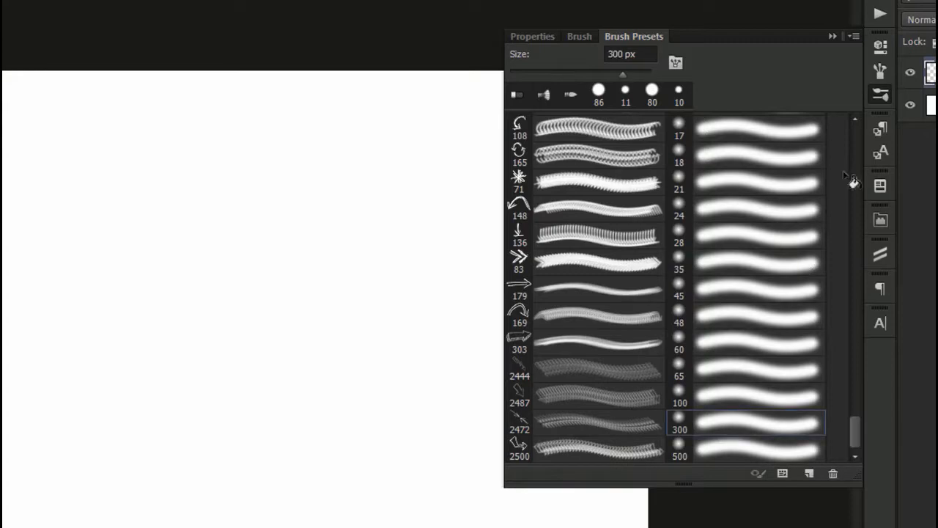
Review the list of available brush sets, and select the 2500 px arrow brush preset
{"action": "left_click", "coordinate": [853, 36]}
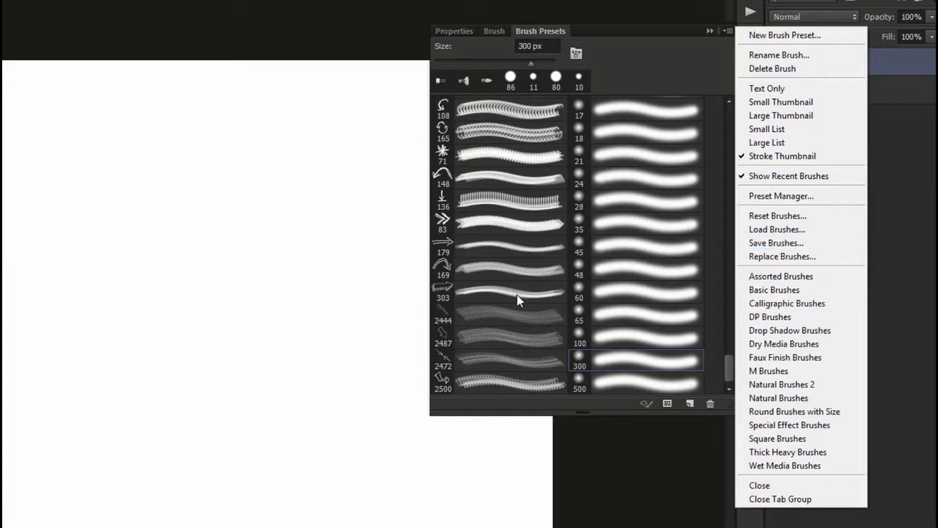
{"action": "left_click", "coordinate": [459, 343]}
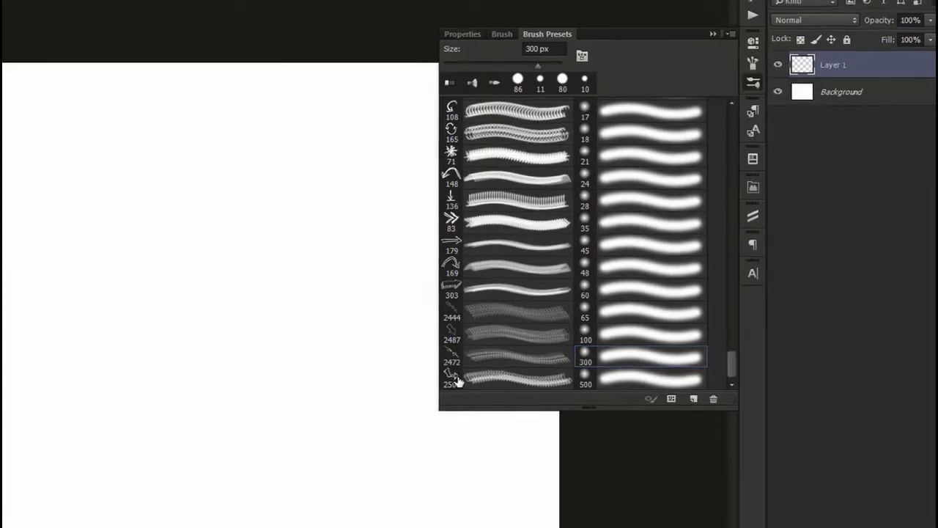
{"action": "left_click", "coordinate": [454, 380]}
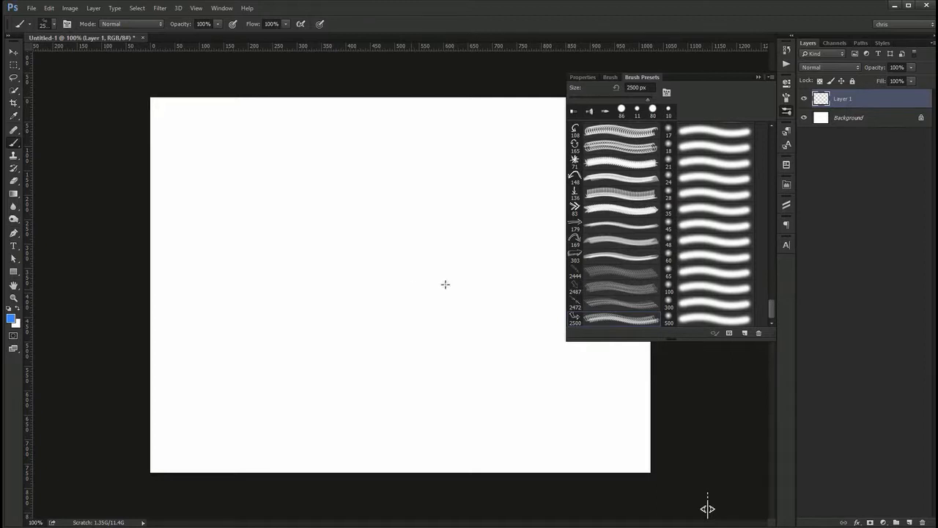
Try stamping the 2500 px arrow preset and the 169 px curved arrow preset on the canvas, undoing each stamp
{"action": "left_click", "coordinate": [396, 254]}
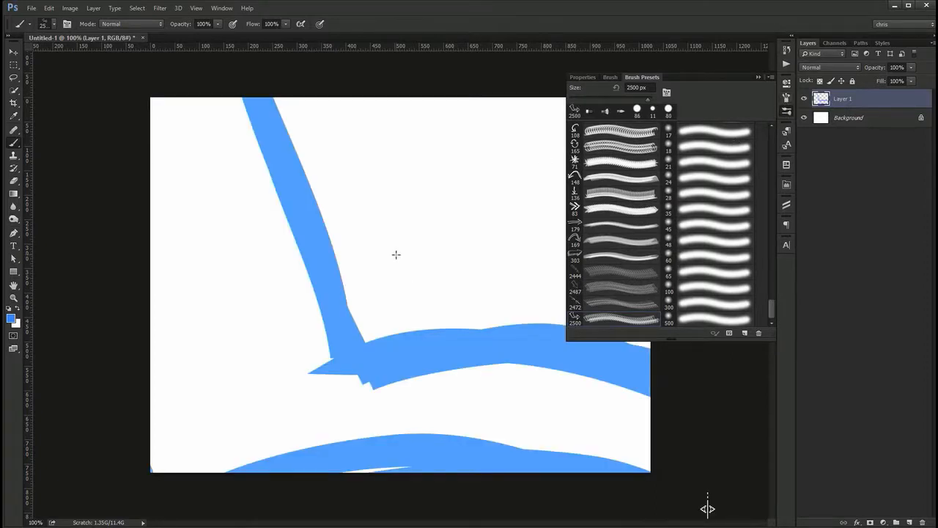
{"action": "key", "text": "ctrl+z"}
{"action": "left_click", "coordinate": [608, 240]}
{"action": "left_click", "coordinate": [322, 248]}
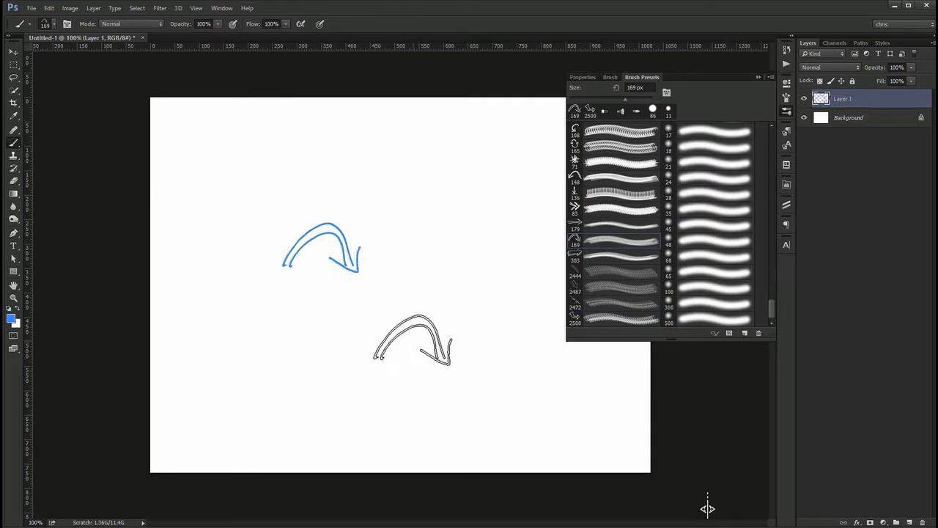
{"action": "key", "text": "ctrl+z"}
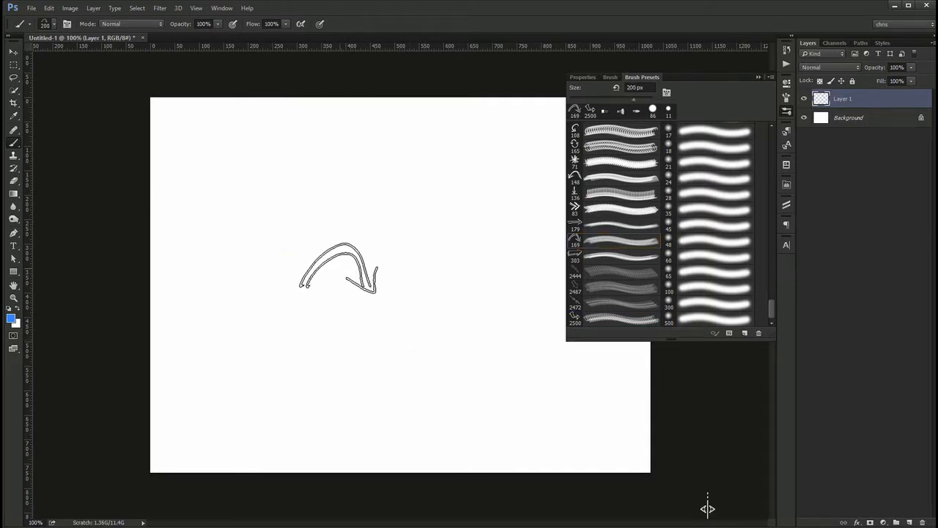
Enlarge the curved arrow brush, stamp it once on the canvas, and undo the stamp
{"action": "key", "text": "bracketright"}
{"action": "left_click", "coordinate": [336, 266]}
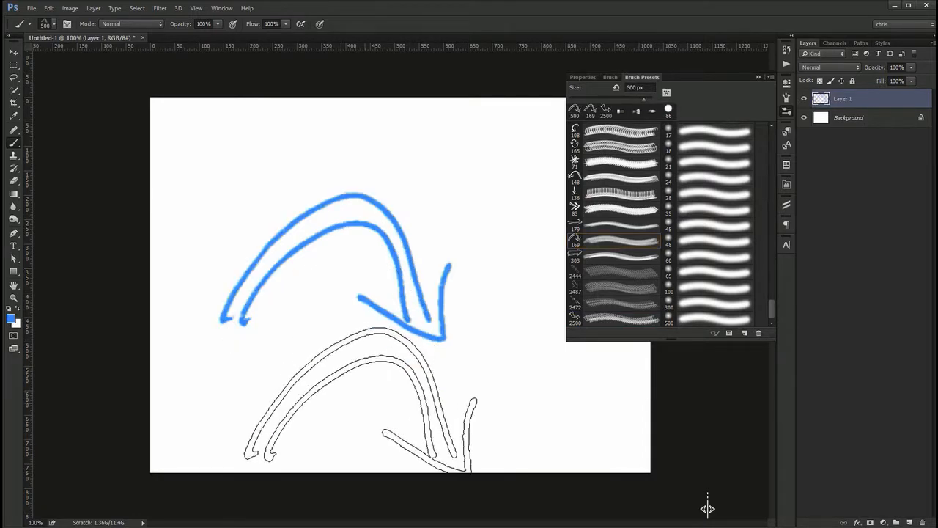
{"action": "key", "text": "ctrl+z"}
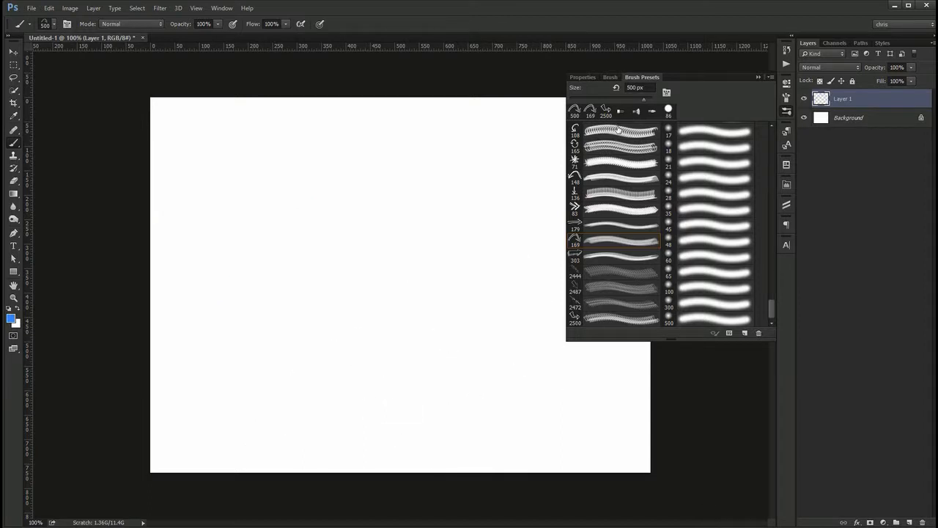
Paint a straight blue line with the 30 px hard round tip, and a second one below it with hardness at 0%
{"action": "left_click", "coordinate": [610, 77]}
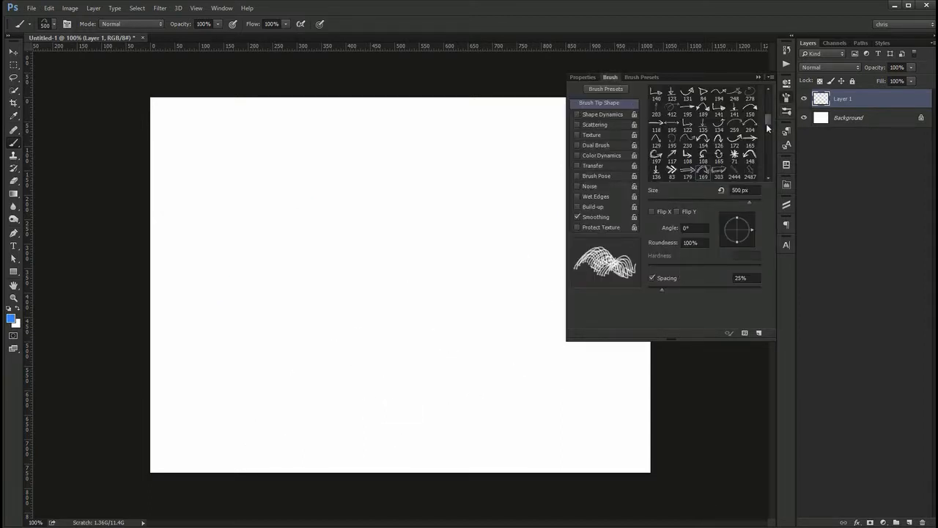
{"action": "scroll", "coordinate": [769, 108], "scroll_direction": "up", "scroll_amount": 5}
{"action": "left_click", "coordinate": [687, 90]}
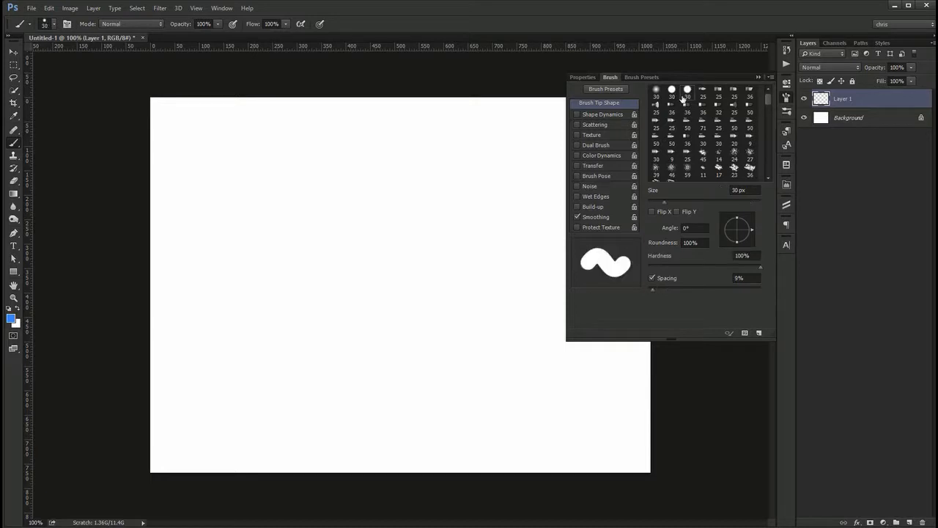
{"action": "left_click_drag", "start_coordinate": [206, 193], "coordinate": [433, 193]}
{"action": "left_click_drag", "start_coordinate": [657, 267], "coordinate": [648, 267]}
{"action": "left_click", "coordinate": [201, 227]}
{"action": "left_click", "coordinate": [441, 228], "text": "shift"}
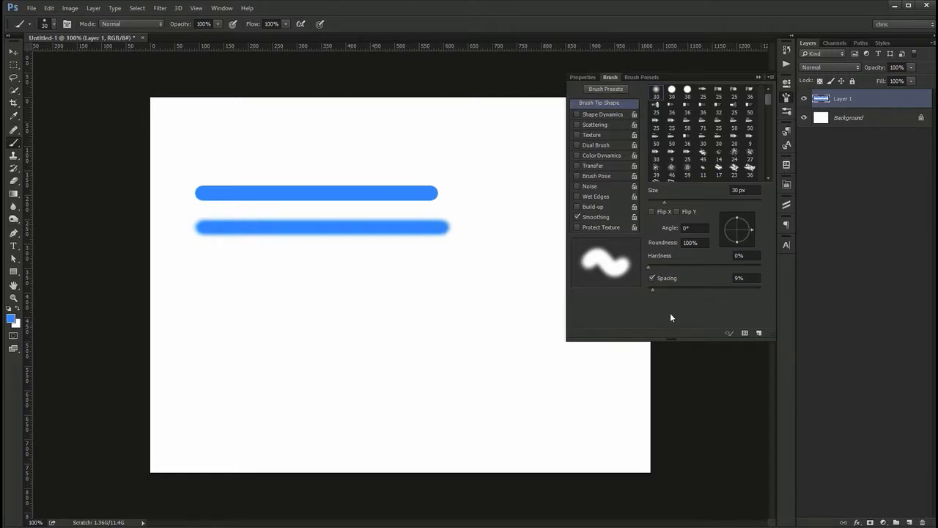
Paint a straight and a wavy dotted line below with an 8 px round brush at 100% hardness and 257% spacing
{"action": "key", "text": "shift+bracketright"}
{"action": "key", "text": "shift+bracketright"}
{"action": "key", "text": "shift+bracketright"}
{"action": "key", "text": "shift+bracketright"}
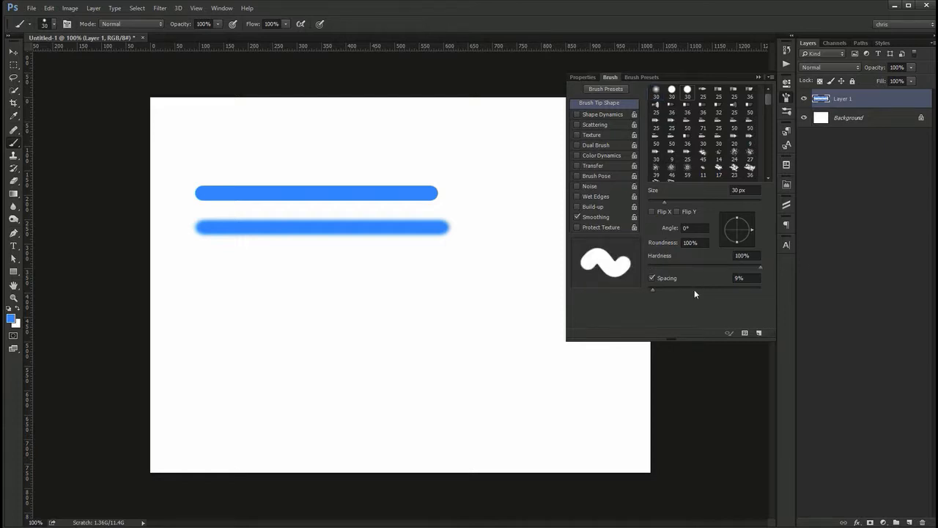
{"action": "mouse_move", "coordinate": [711, 289]}
{"action": "left_mouse_down"}
{"action": "mouse_move", "coordinate": [744, 289]}
{"action": "mouse_move", "coordinate": [735, 291]}
{"action": "left_mouse_up"}
{"action": "key", "text": "bracketleft"}
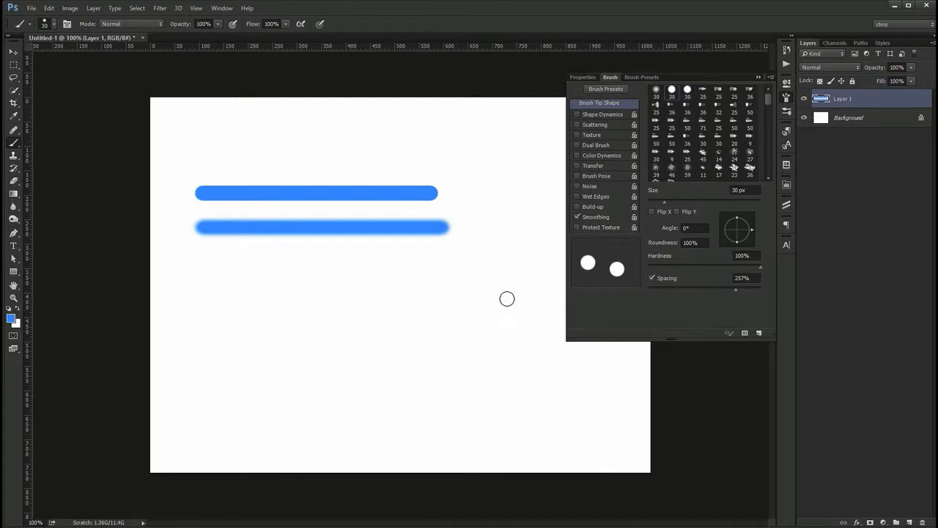
{"action": "key", "text": "bracketleft"}
{"action": "key", "text": "bracketleft"}
{"action": "key", "text": "bracketleft"}
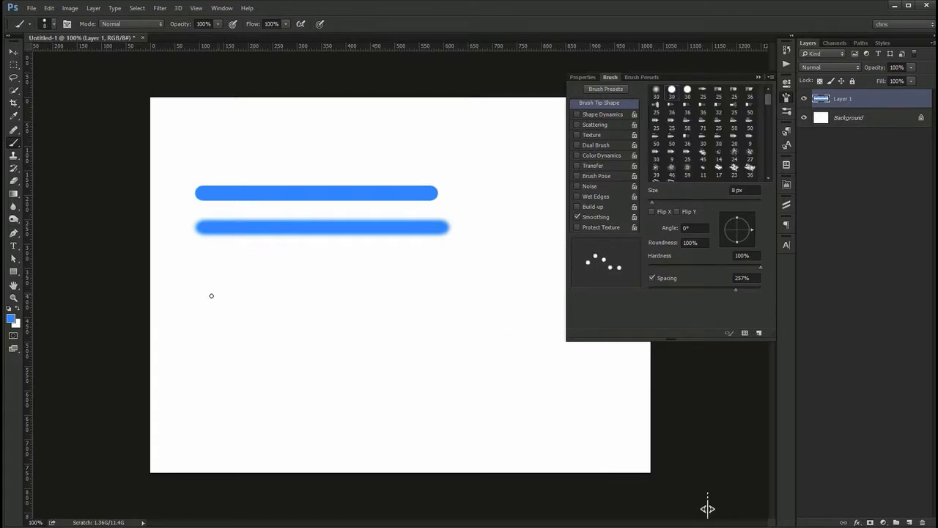
{"action": "left_click_drag", "start_coordinate": [195, 298], "coordinate": [478, 298]}
{"action": "mouse_move", "coordinate": [217, 336]}
{"action": "left_mouse_down"}
{"action": "mouse_move", "coordinate": [297, 366]}
{"action": "mouse_move", "coordinate": [393, 371]}
{"action": "mouse_move", "coordinate": [483, 354]}
{"action": "mouse_move", "coordinate": [545, 380]}
{"action": "left_mouse_up"}
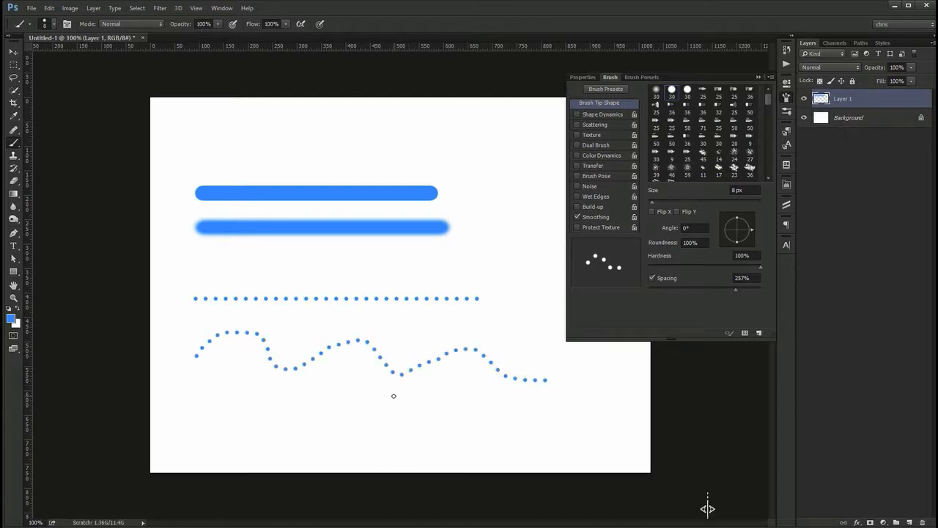
Return to the 30 px hard round tip and look through the Dual Brush, Color Dynamics and Transfer settings, leaving them disabled
{"action": "left_click", "coordinate": [689, 90]}
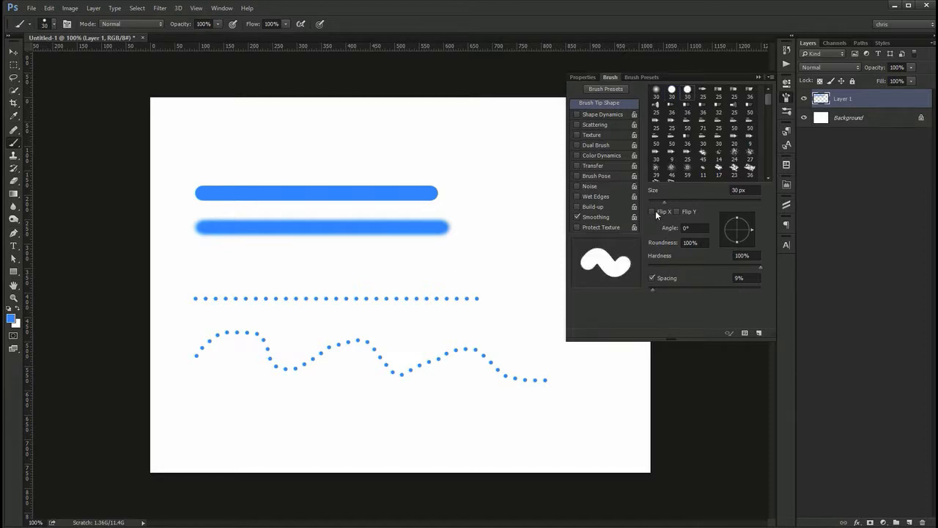
{"action": "left_click", "coordinate": [609, 164]}
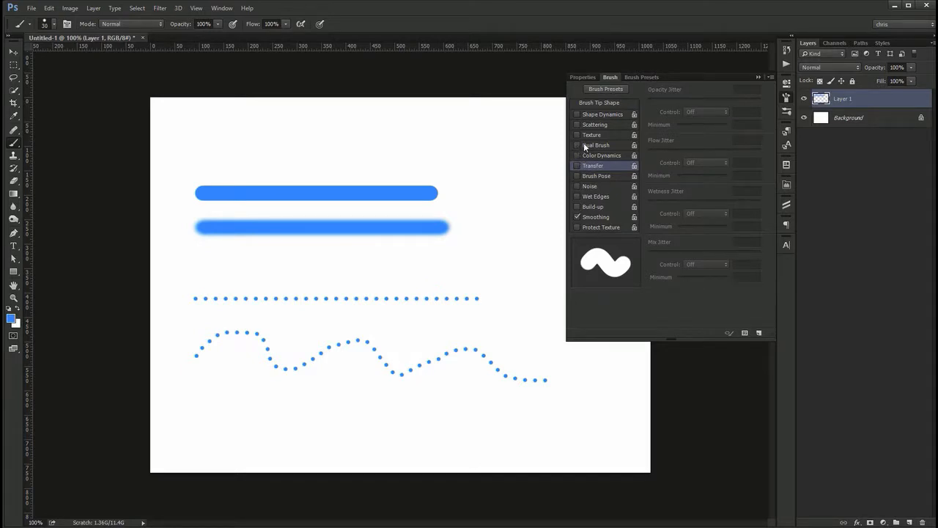
{"action": "left_click", "coordinate": [584, 145]}
{"action": "left_click", "coordinate": [602, 154]}
{"action": "left_click", "coordinate": [596, 165]}
{"action": "left_click", "coordinate": [578, 155]}
{"action": "left_click", "coordinate": [577, 166]}
{"action": "left_click", "coordinate": [607, 105]}
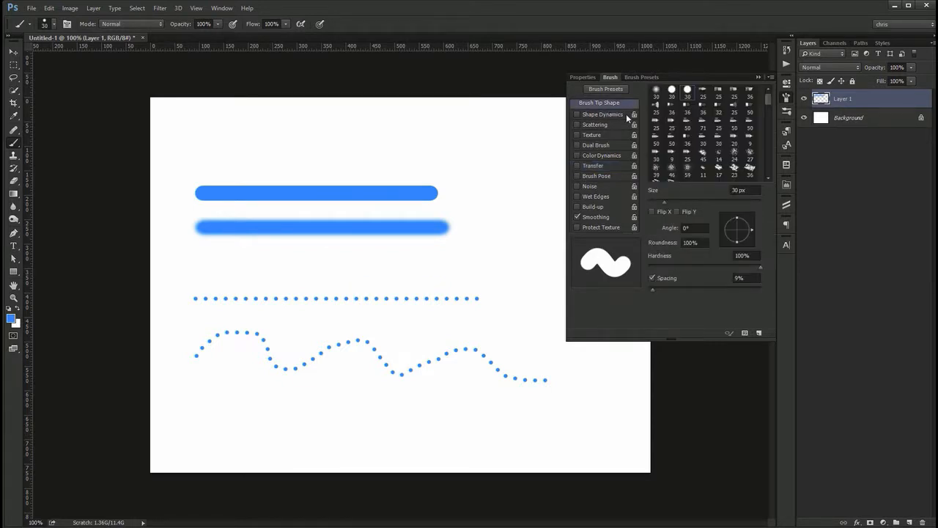
Try the 95 px leaf brush tip with a wavy stroke and a single stamp above the lines, undoing both
{"action": "scroll", "coordinate": [703, 141], "scroll_direction": "down", "scroll_amount": 5}
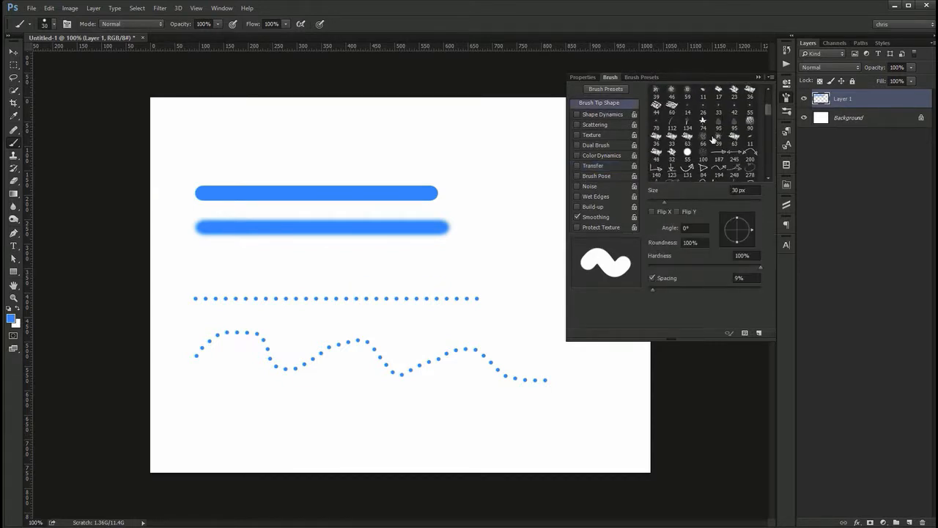
{"action": "scroll", "coordinate": [712, 140], "scroll_direction": "up", "scroll_amount": 3}
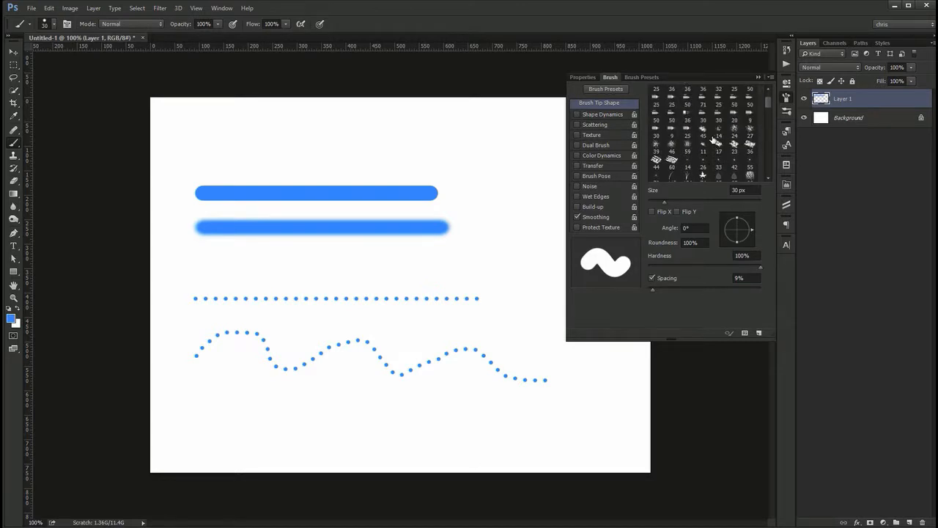
{"action": "scroll", "coordinate": [715, 154], "scroll_direction": "down", "scroll_amount": 1}
{"action": "left_click", "coordinate": [718, 161]}
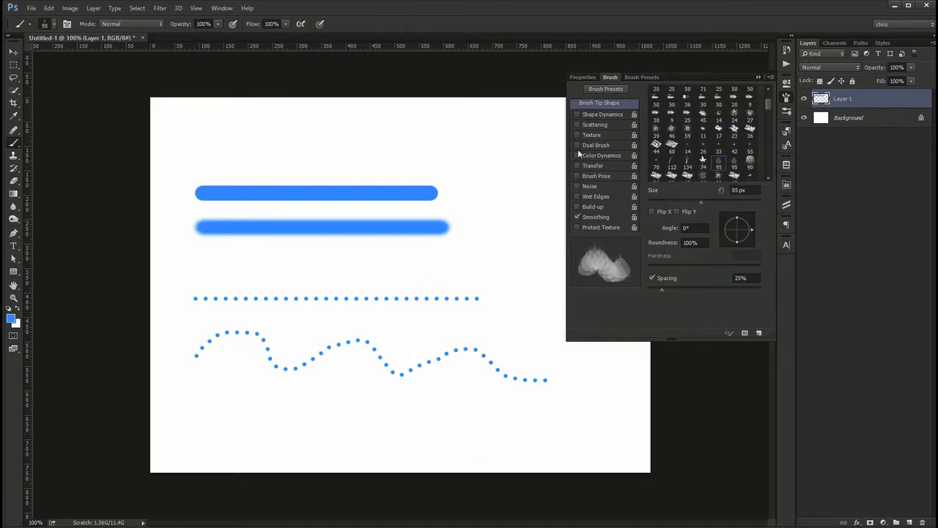
{"action": "mouse_move", "coordinate": [222, 150]}
{"action": "left_mouse_down"}
{"action": "mouse_move", "coordinate": [279, 159]}
{"action": "mouse_move", "coordinate": [329, 137]}
{"action": "mouse_move", "coordinate": [415, 153]}
{"action": "left_mouse_up"}
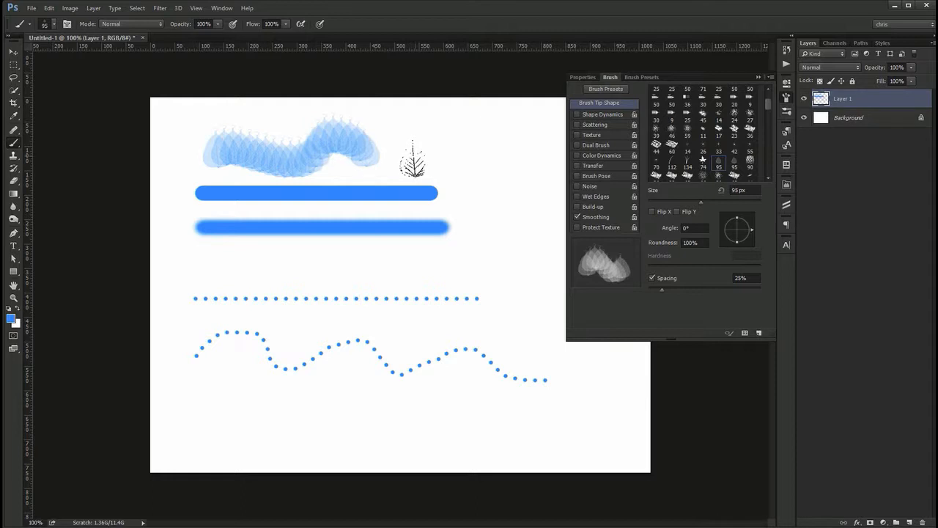
{"action": "key", "text": "ctrl+z"}
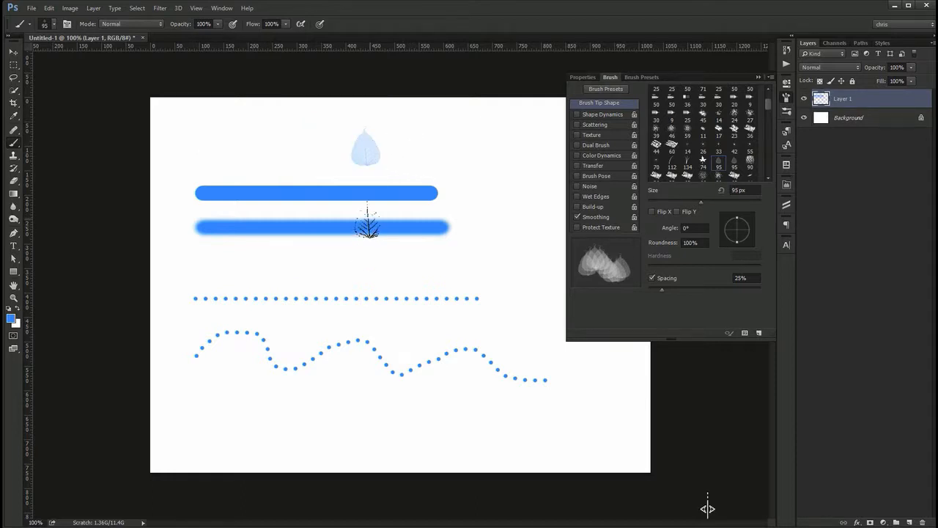
{"action": "key", "text": "ctrl+z"}
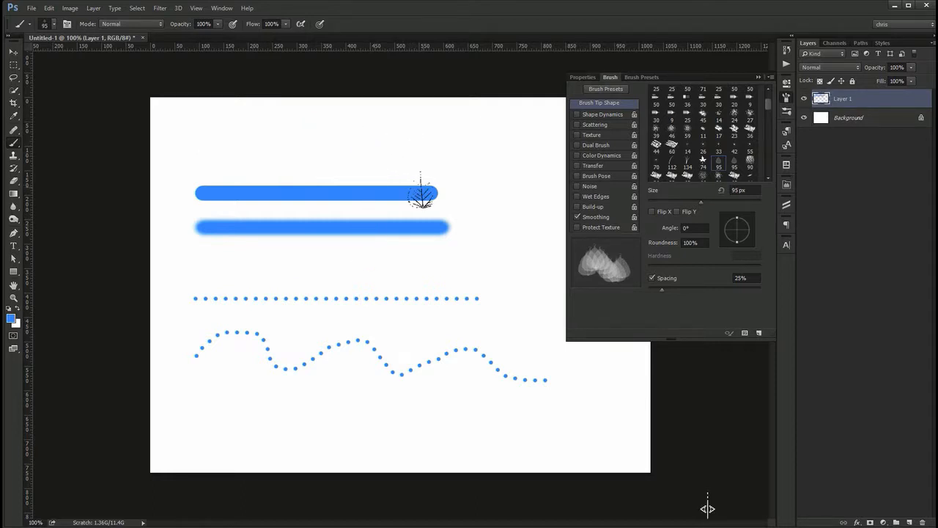
Replace the painted Layer 1 with a new empty layer, and select the 30 px hard round brush tip
{"action": "key", "text": "Delete"}
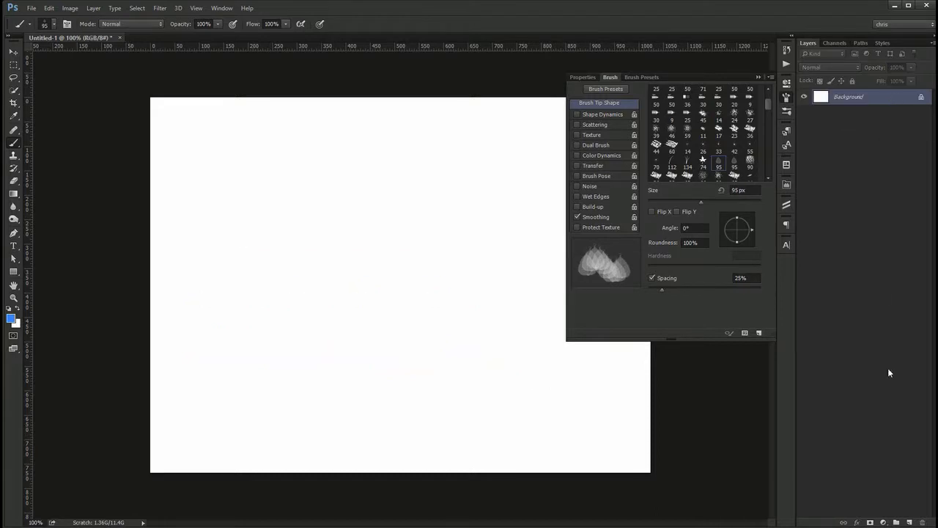
{"action": "left_click", "coordinate": [907, 522]}
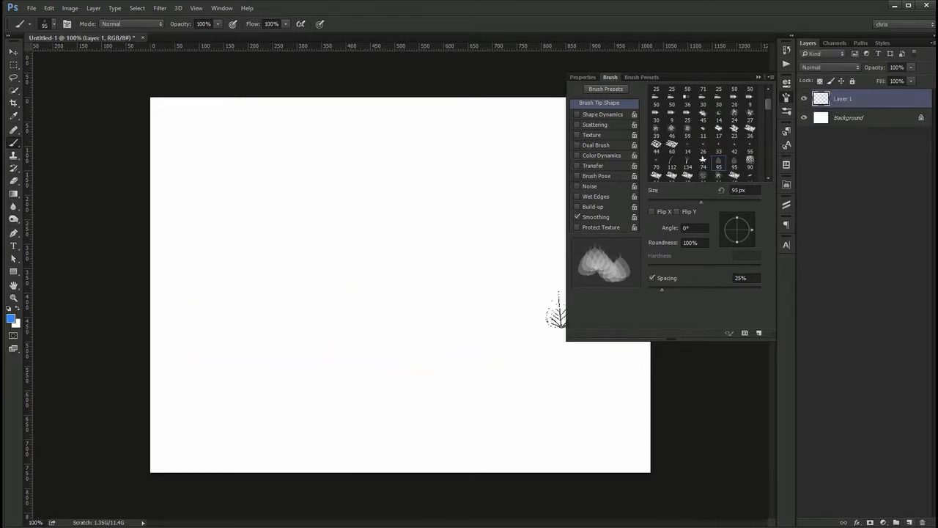
{"action": "left_click_drag", "start_coordinate": [770, 104], "coordinate": [770, 91]}
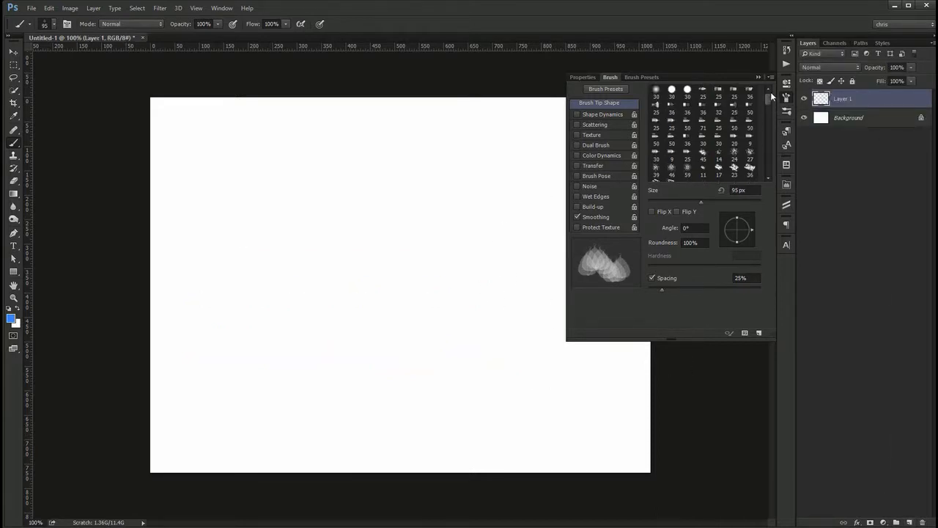
{"action": "left_click", "coordinate": [692, 89]}
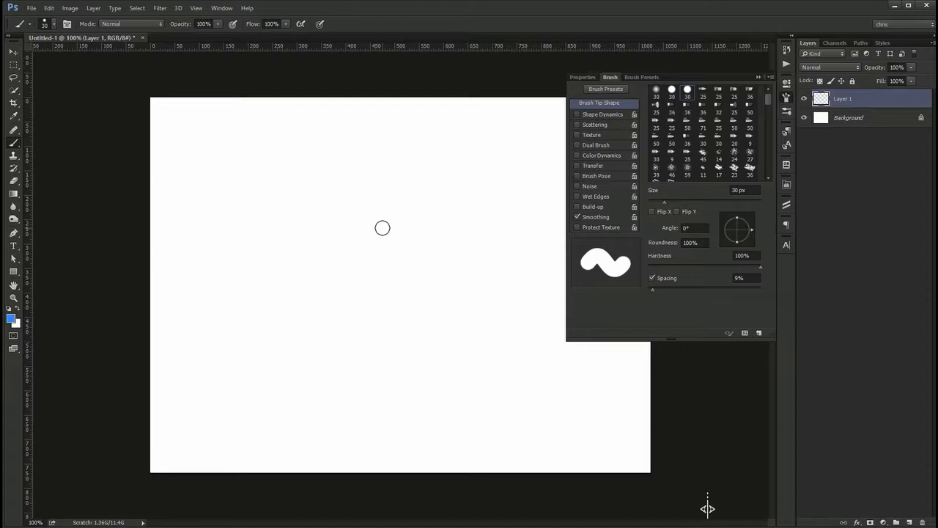
{"action": "left_click", "coordinate": [786, 100]}
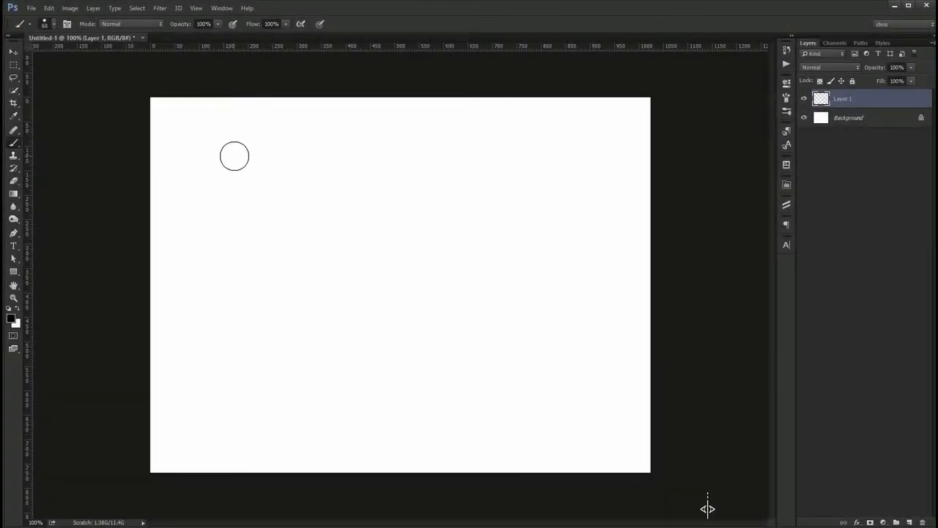
Paint a straight horizontal black line across the upper part of the canvas with the 60 px brush at 100% opacity
{"action": "left_click", "coordinate": [205, 157]}
{"action": "left_click", "coordinate": [434, 158], "text": "shift"}
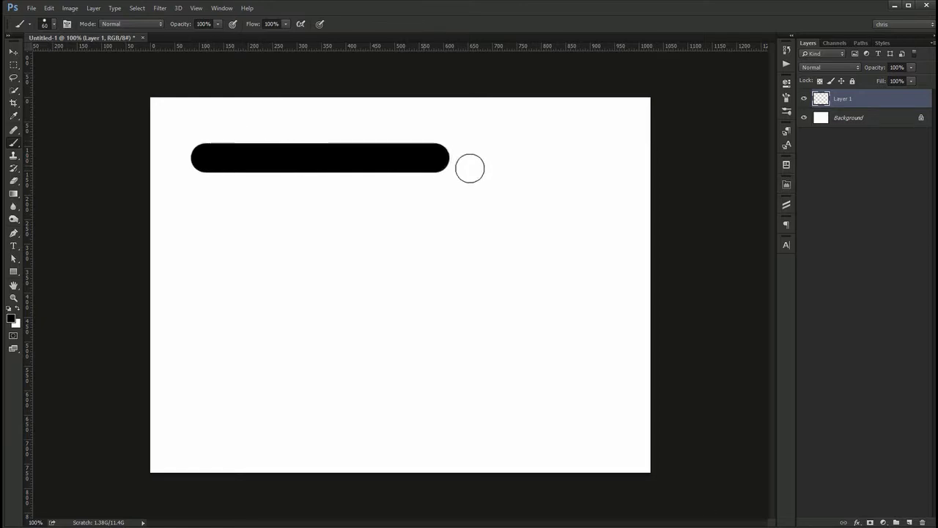
{"action": "left_click", "coordinate": [477, 168], "text": "shift"}
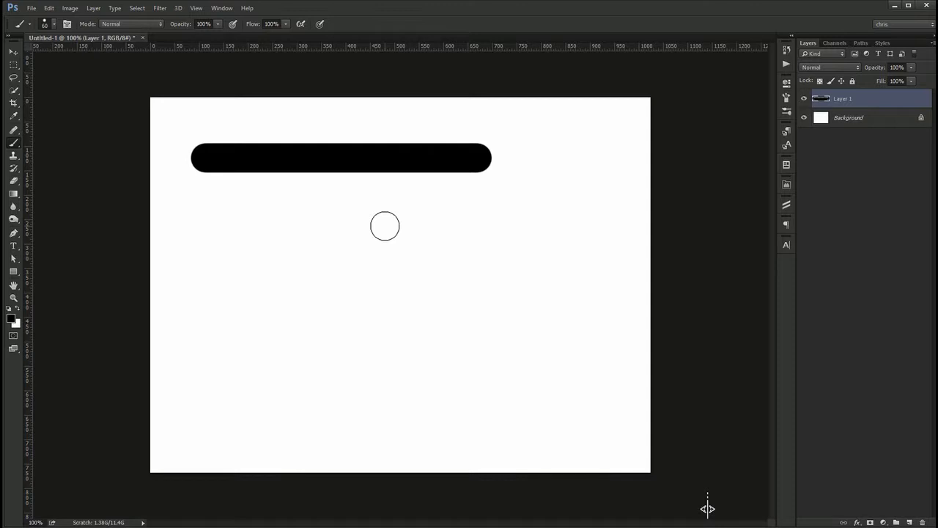
Set the brush opacity to 10% and paint two overlapping horizontal strokes below the solid black line
{"action": "left_click", "coordinate": [202, 25]}
{"action": "type", "text": "10"}
{"action": "key", "text": "Return"}
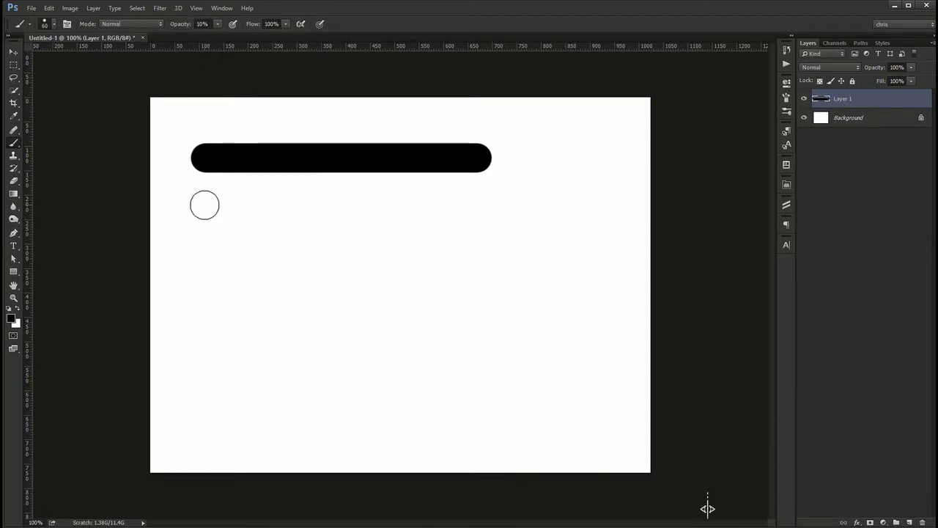
{"action": "left_click_drag", "start_coordinate": [204, 212], "coordinate": [470, 213]}
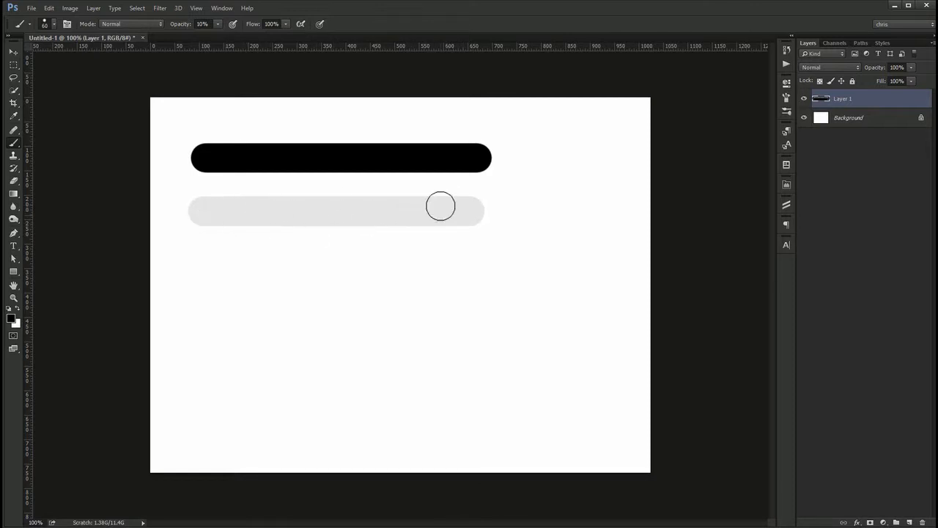
{"action": "mouse_move", "coordinate": [495, 213]}
{"action": "left_mouse_down"}
{"action": "mouse_move", "coordinate": [198, 223]}
{"action": "mouse_move", "coordinate": [465, 213]}
{"action": "left_mouse_up"}
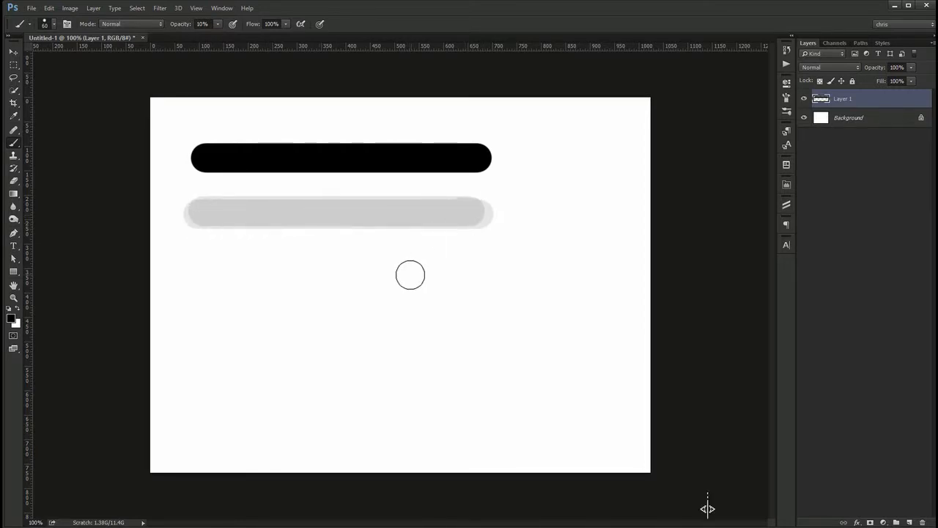
Set the brush to 100% opacity and 10% flow, and paint two built-up horizontal bands below the gray one
{"action": "left_click_drag", "start_coordinate": [184, 26], "coordinate": [546, 54]}
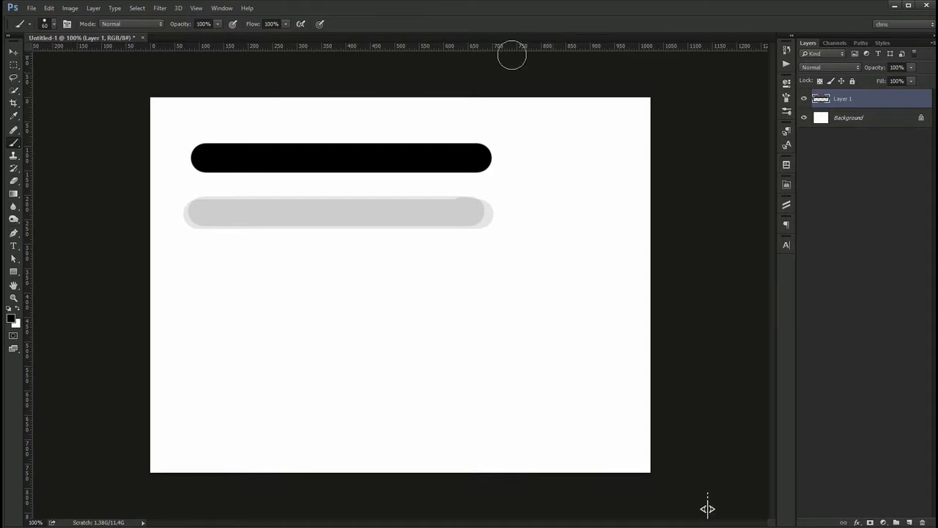
{"action": "left_click", "coordinate": [276, 23]}
{"action": "key", "text": "Return"}
{"action": "mouse_move", "coordinate": [210, 262]}
{"action": "left_mouse_down"}
{"action": "mouse_move", "coordinate": [494, 262]}
{"action": "mouse_move", "coordinate": [189, 260]}
{"action": "mouse_move", "coordinate": [534, 257]}
{"action": "mouse_move", "coordinate": [195, 255]}
{"action": "mouse_move", "coordinate": [231, 272]}
{"action": "mouse_move", "coordinate": [526, 254]}
{"action": "left_mouse_up"}
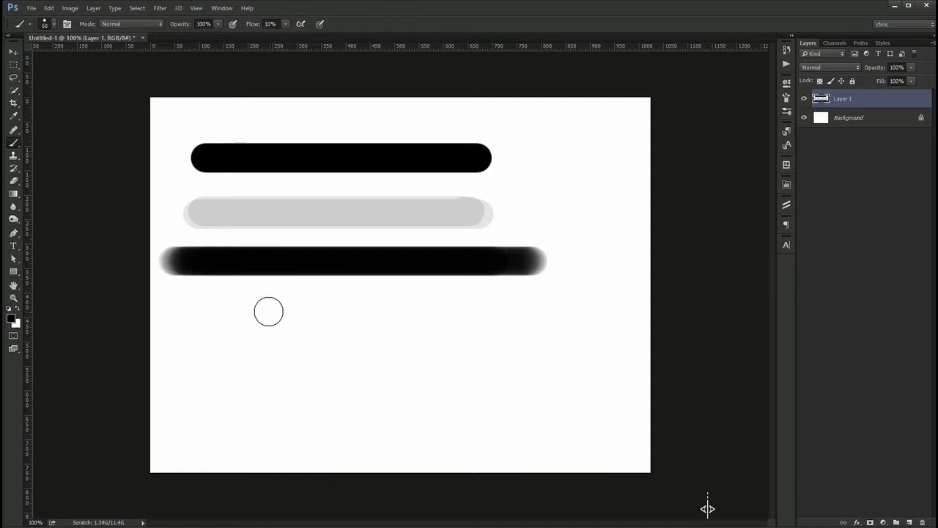
{"action": "mouse_move", "coordinate": [222, 318]}
{"action": "left_mouse_down"}
{"action": "mouse_move", "coordinate": [536, 316]}
{"action": "mouse_move", "coordinate": [374, 328]}
{"action": "mouse_move", "coordinate": [245, 312]}
{"action": "left_mouse_up"}
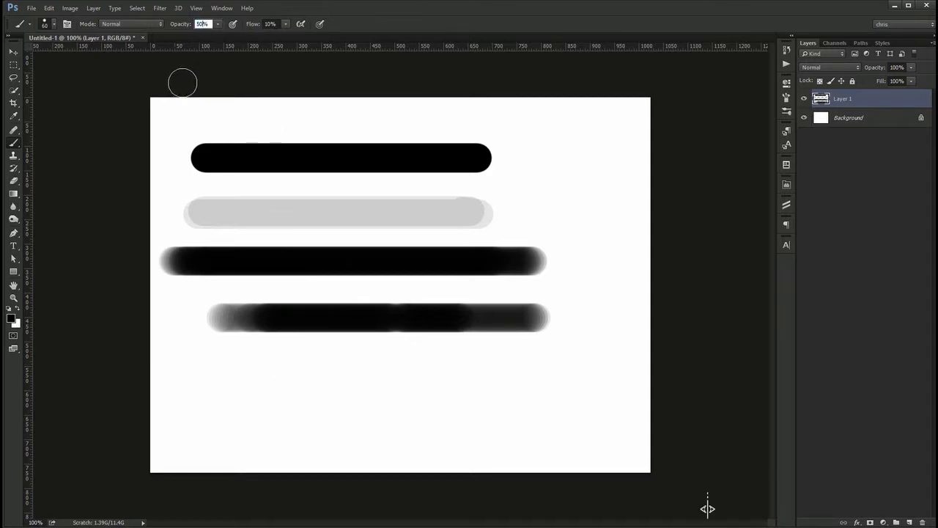
Set the brush opacity to 50%, keep the flow at 10%, and paint a shorter horizontal band beneath the others
{"action": "key", "text": "5"}
{"action": "mouse_move", "coordinate": [214, 377]}
{"action": "left_mouse_down"}
{"action": "mouse_move", "coordinate": [358, 377]}
{"action": "mouse_move", "coordinate": [208, 377]}
{"action": "mouse_move", "coordinate": [232, 377]}
{"action": "left_mouse_up"}
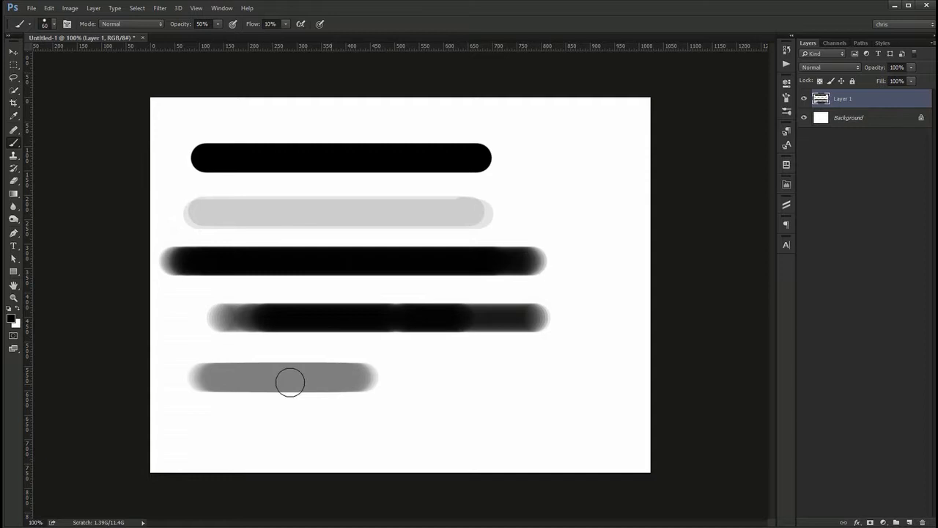
Paint an overlapping stroke along the lower edge of the bottom gray band, and view the Brush Tip Shape settings
{"action": "mouse_move", "coordinate": [310, 389]}
{"action": "left_mouse_down"}
{"action": "mouse_move", "coordinate": [335, 391]}
{"action": "mouse_move", "coordinate": [227, 391]}
{"action": "left_mouse_up"}
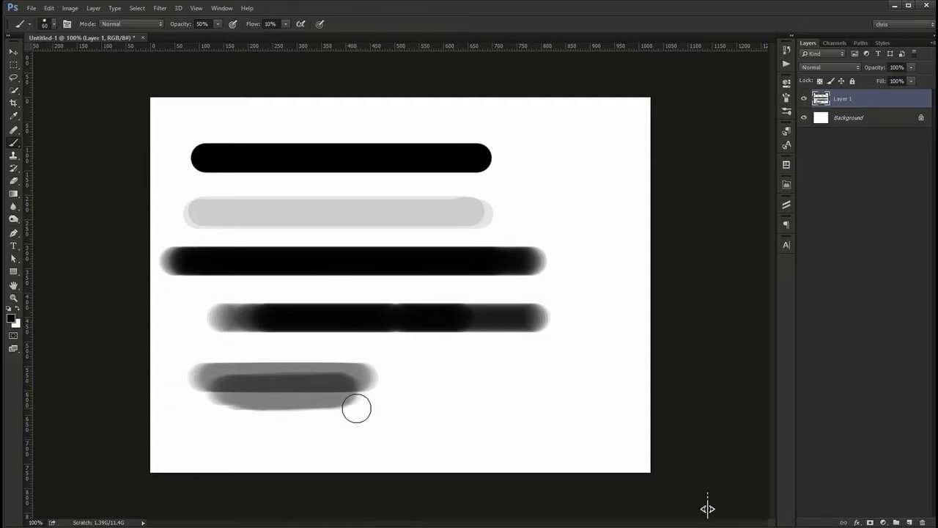
{"action": "left_click", "coordinate": [788, 82]}
{"action": "left_click", "coordinate": [787, 96]}
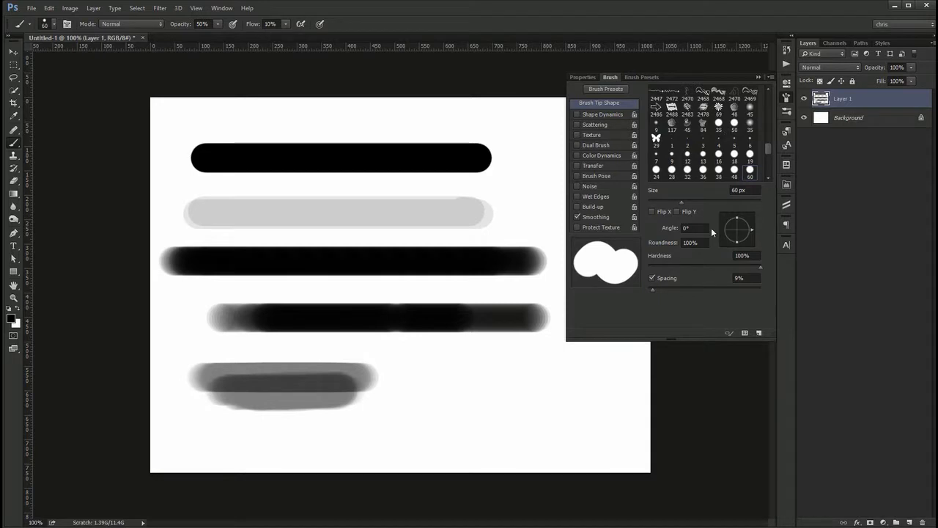
{"action": "left_click", "coordinate": [788, 97]}
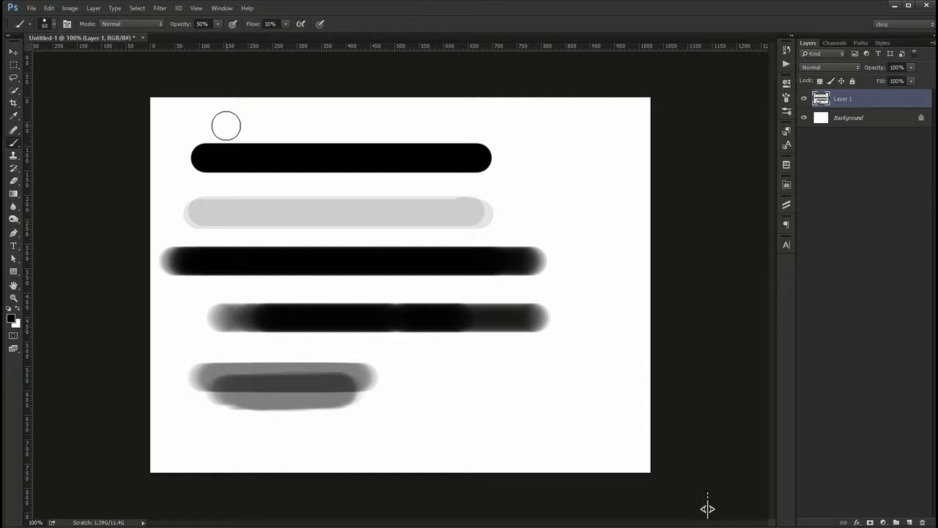
With the Eraser at 50% opacity and 10% flow, partly erase the right ends of the bottom two bands
{"action": "key", "text": "e"}
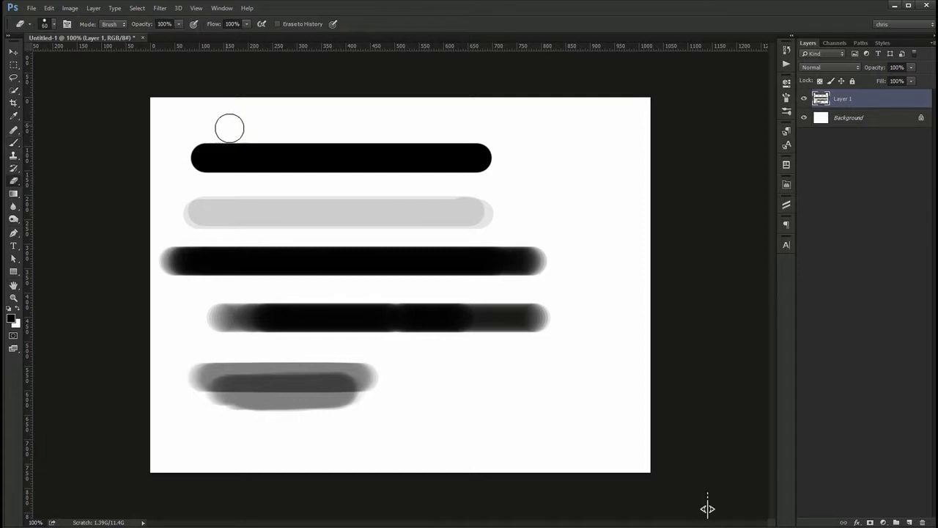
{"action": "right_click", "coordinate": [13, 180]}
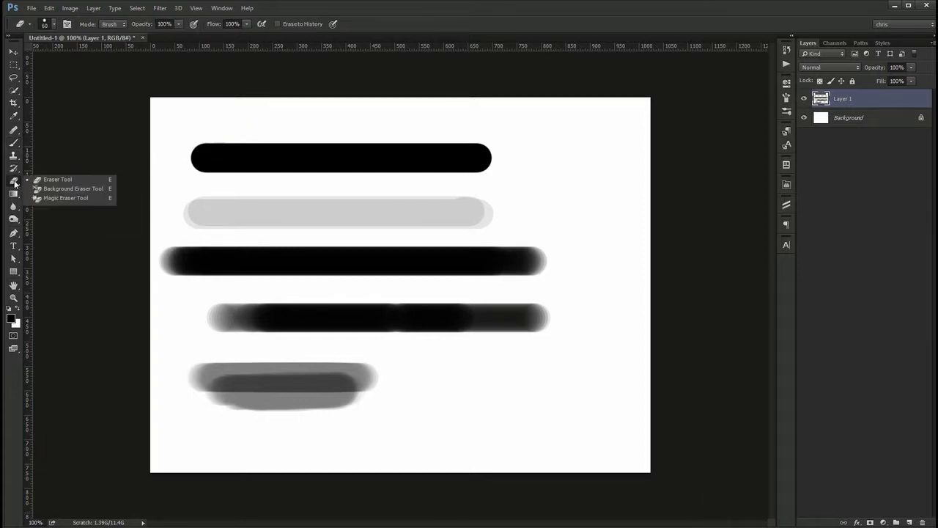
{"action": "left_click", "coordinate": [86, 180]}
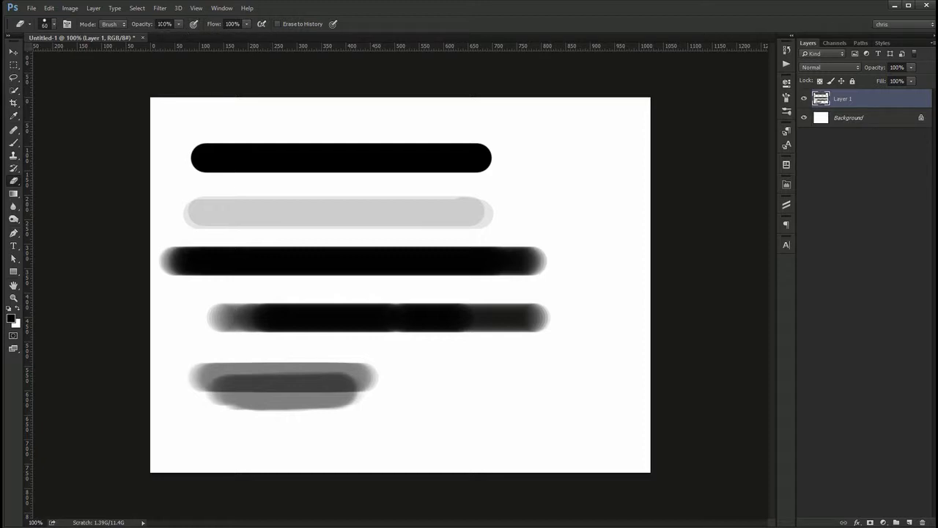
{"action": "key", "text": "5"}
{"action": "left_click", "coordinate": [232, 23]}
{"action": "type", "text": "10"}
{"action": "key", "text": "Return"}
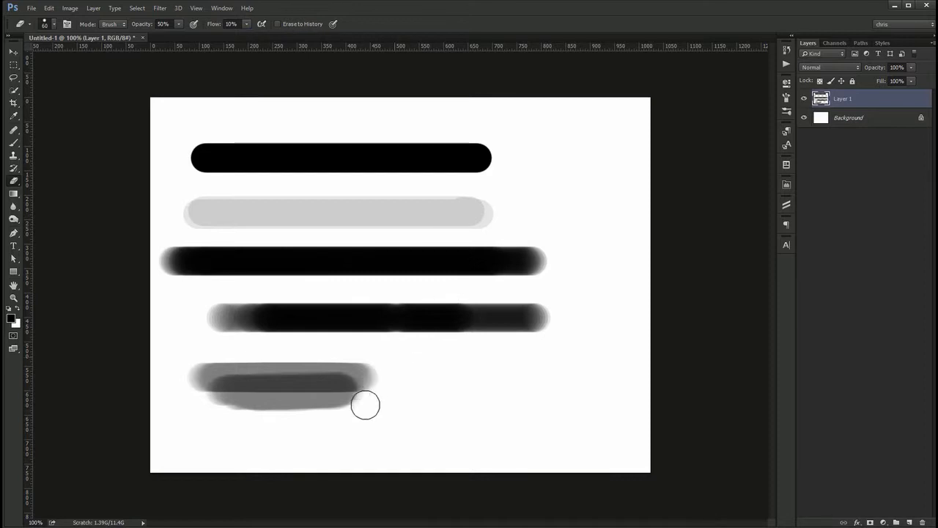
{"action": "mouse_move", "coordinate": [372, 364]}
{"action": "left_mouse_down"}
{"action": "mouse_move", "coordinate": [375, 377]}
{"action": "mouse_move", "coordinate": [360, 381]}
{"action": "mouse_move", "coordinate": [348, 417]}
{"action": "mouse_move", "coordinate": [375, 350]}
{"action": "mouse_move", "coordinate": [348, 433]}
{"action": "mouse_move", "coordinate": [377, 360]}
{"action": "mouse_move", "coordinate": [364, 377]}
{"action": "mouse_move", "coordinate": [373, 420]}
{"action": "left_mouse_up"}
{"action": "mouse_move", "coordinate": [530, 329]}
{"action": "left_mouse_down"}
{"action": "mouse_move", "coordinate": [550, 300]}
{"action": "mouse_move", "coordinate": [491, 315]}
{"action": "left_mouse_up"}
Switch the Eraser to Block mode, trim the right end of the black band and cut a vertical gap through the top two bands
{"action": "left_click", "coordinate": [110, 25]}
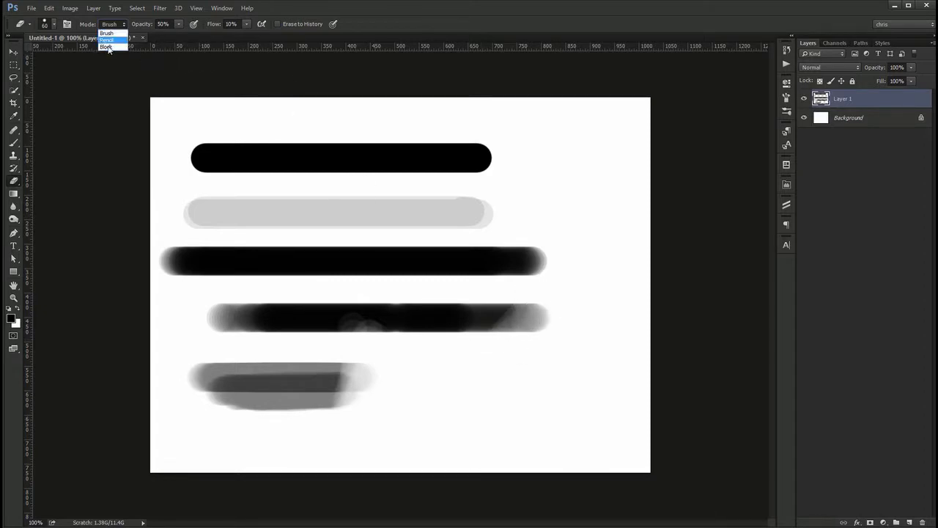
{"action": "left_click", "coordinate": [110, 46]}
{"action": "left_click_drag", "start_coordinate": [489, 171], "coordinate": [489, 146]}
{"action": "left_click_drag", "start_coordinate": [334, 136], "coordinate": [340, 212]}
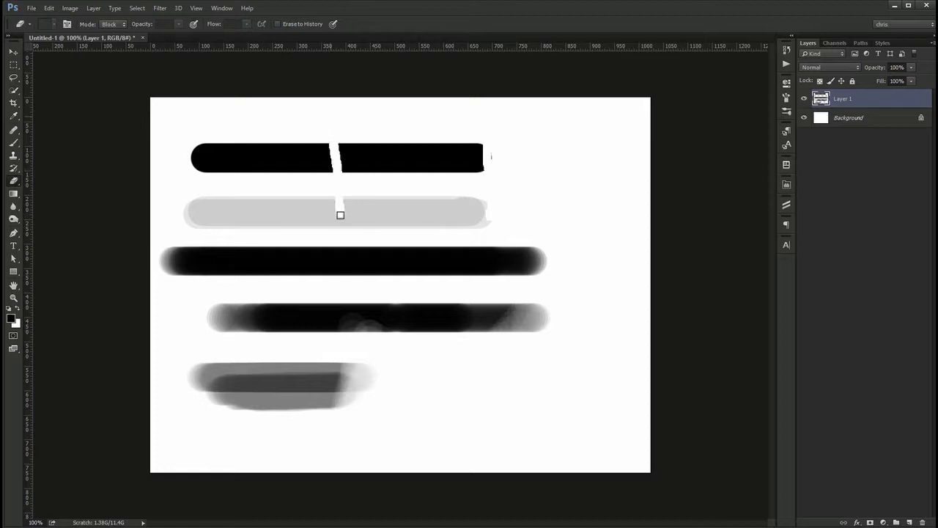
Erase connected straight lines through the top black band, and cut vertical gaps near the right ends of the top two bands
{"action": "left_click", "coordinate": [252, 158], "text": "shift"}
{"action": "left_click", "coordinate": [420, 159], "text": "shift"}
{"action": "left_click", "coordinate": [187, 163], "text": "shift"}
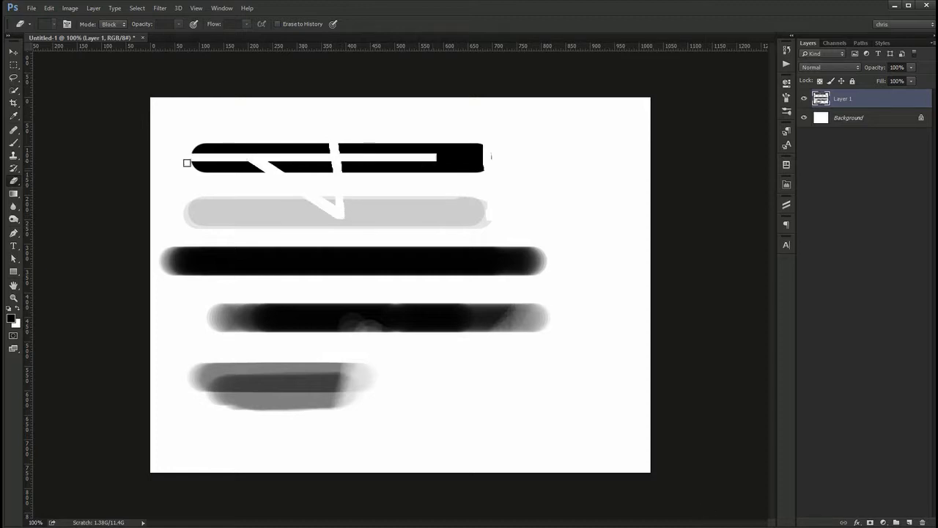
{"action": "left_click_drag", "start_coordinate": [448, 117], "coordinate": [461, 232]}
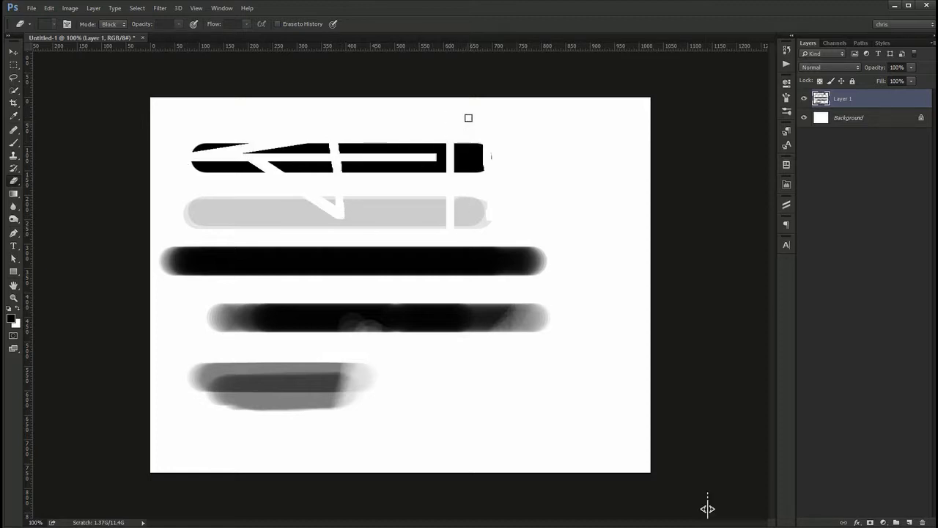
{"action": "left_click_drag", "start_coordinate": [470, 117], "coordinate": [469, 218]}
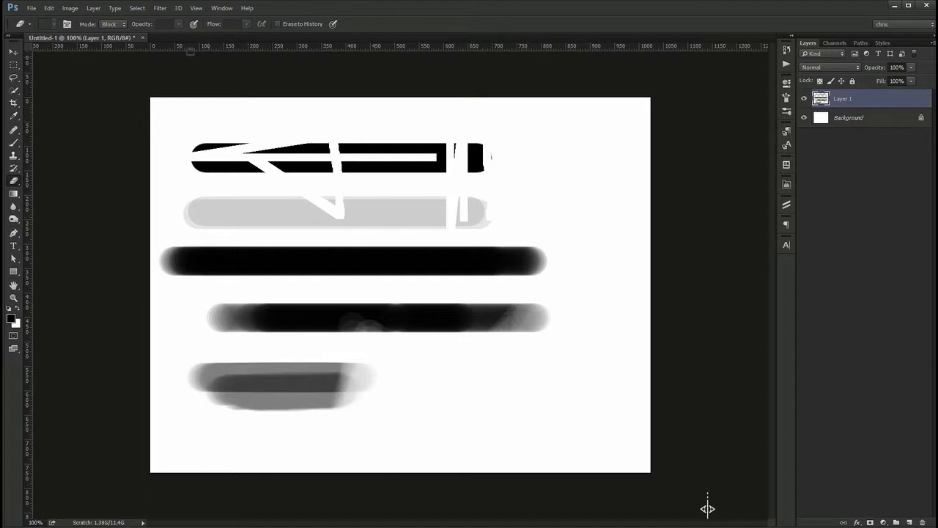
Return the Eraser to Brush mode and partly erase the left portion of the third band
{"action": "left_click", "coordinate": [110, 24]}
{"action": "left_click", "coordinate": [110, 33]}
{"action": "mouse_move", "coordinate": [164, 261]}
{"action": "left_mouse_down"}
{"action": "mouse_move", "coordinate": [209, 251]}
{"action": "mouse_move", "coordinate": [185, 279]}
{"action": "mouse_move", "coordinate": [171, 276]}
{"action": "mouse_move", "coordinate": [200, 254]}
{"action": "mouse_move", "coordinate": [205, 260]}
{"action": "mouse_move", "coordinate": [177, 264]}
{"action": "mouse_move", "coordinate": [215, 250]}
{"action": "mouse_move", "coordinate": [203, 189]}
{"action": "mouse_move", "coordinate": [176, 276]}
{"action": "mouse_move", "coordinate": [230, 242]}
{"action": "mouse_move", "coordinate": [242, 301]}
{"action": "mouse_move", "coordinate": [243, 239]}
{"action": "mouse_move", "coordinate": [264, 277]}
{"action": "mouse_move", "coordinate": [288, 223]}
{"action": "left_mouse_up"}
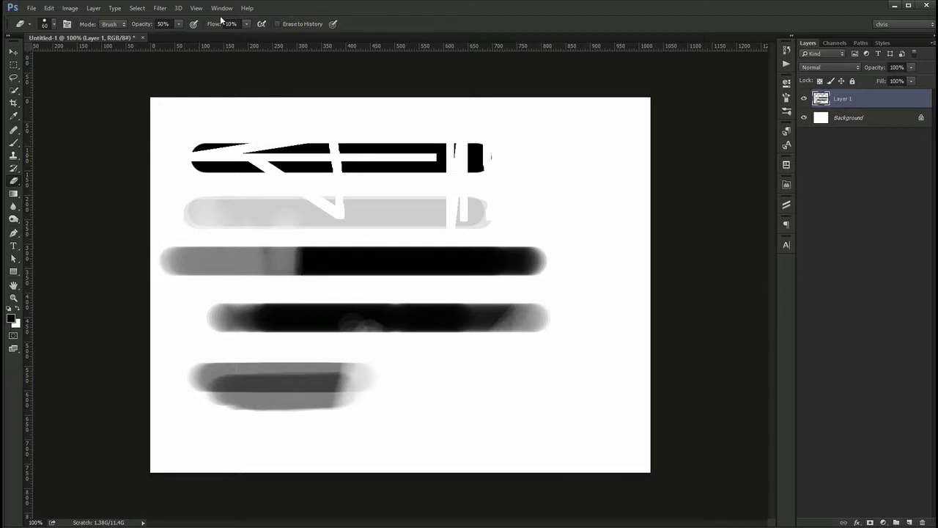
Raise the Eraser's flow and opacity, and erase two vertical cuts through the third band
{"action": "left_click_drag", "start_coordinate": [210, 26], "coordinate": [235, 25]}
{"action": "left_click_drag", "start_coordinate": [146, 28], "coordinate": [365, 28]}
{"action": "left_click_drag", "start_coordinate": [316, 234], "coordinate": [318, 297]}
{"action": "left_click_drag", "start_coordinate": [380, 230], "coordinate": [384, 297]}
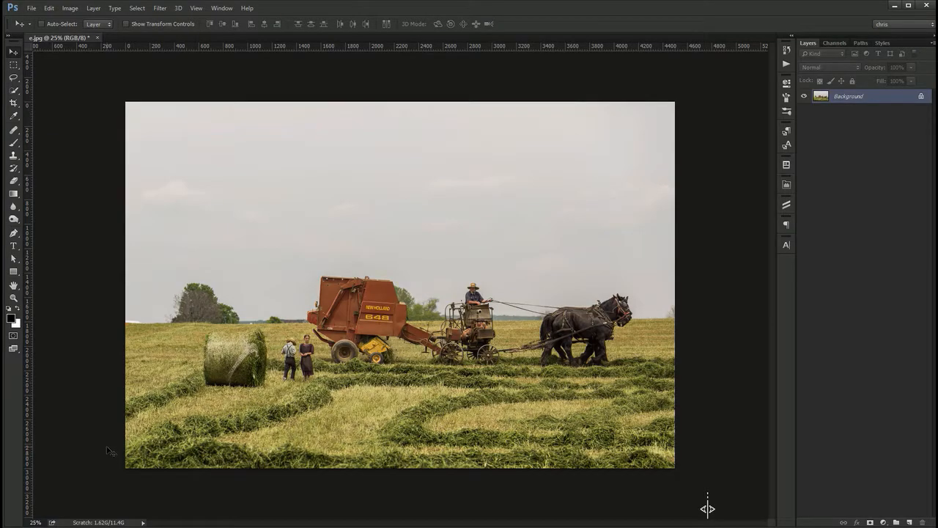
Activate the Gradient tool on the hay field photo and view the available gradient presets
{"action": "key", "text": "g"}
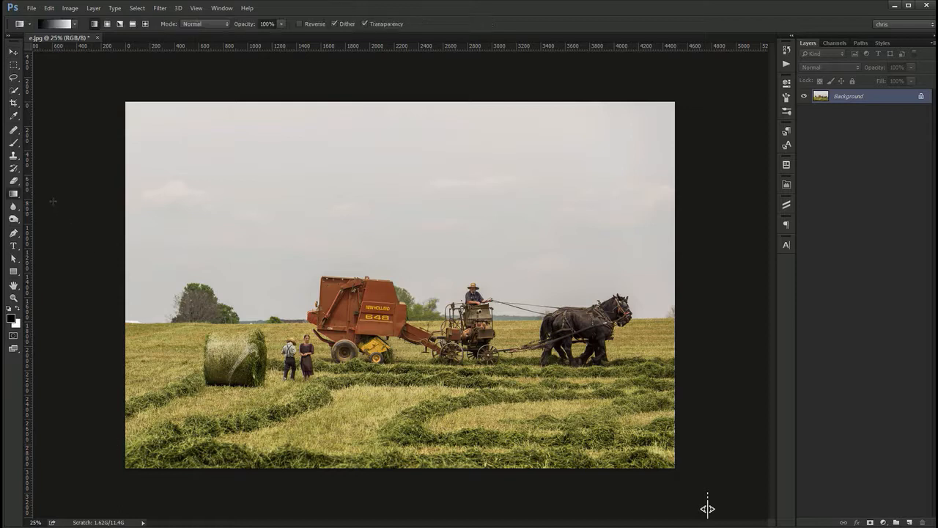
{"action": "left_click", "coordinate": [12, 197]}
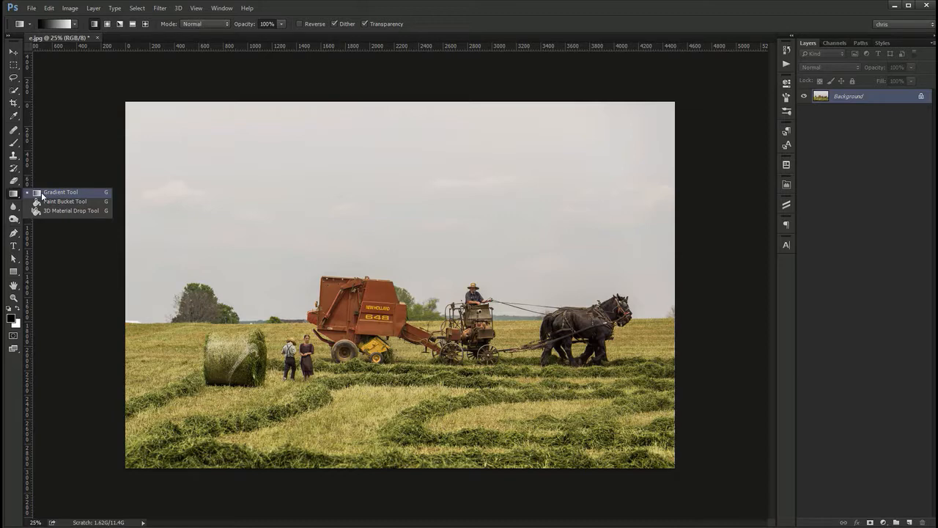
{"action": "left_click", "coordinate": [43, 193]}
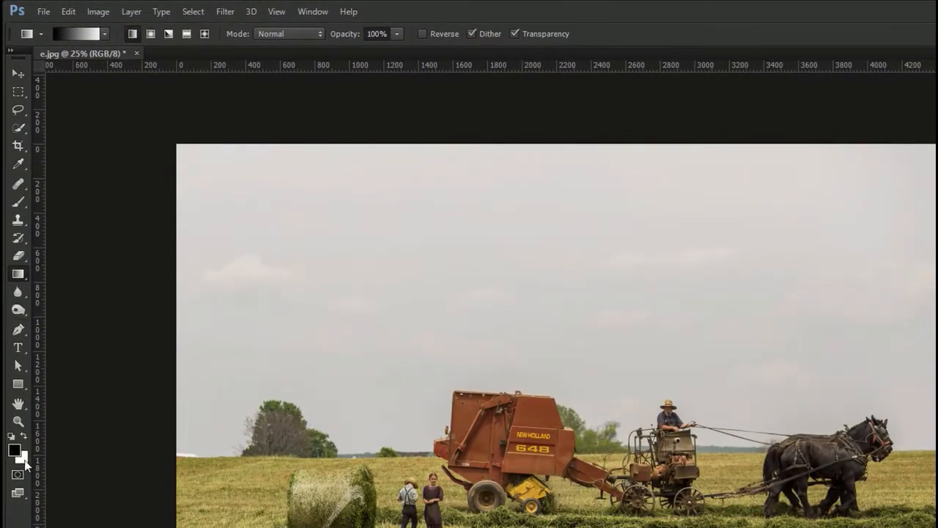
{"action": "left_click", "coordinate": [106, 33]}
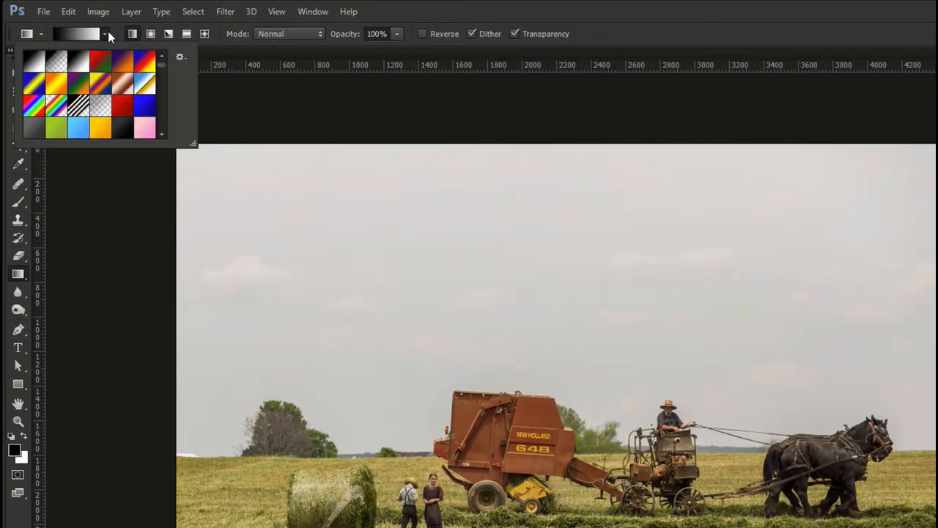
Open the Gradient Editor, try several solid presets and choose Pastel 28
{"action": "left_click", "coordinate": [77, 34]}
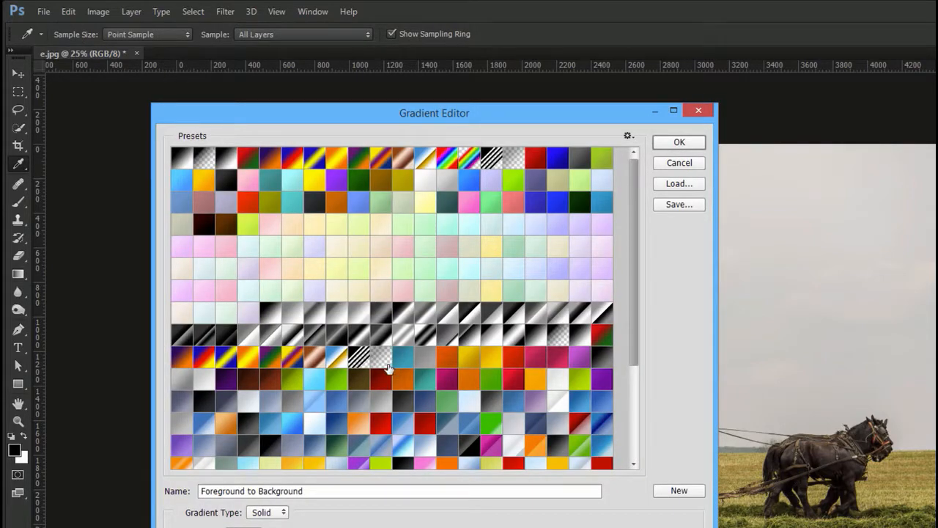
{"action": "left_click", "coordinate": [444, 182]}
{"action": "left_click", "coordinate": [556, 203]}
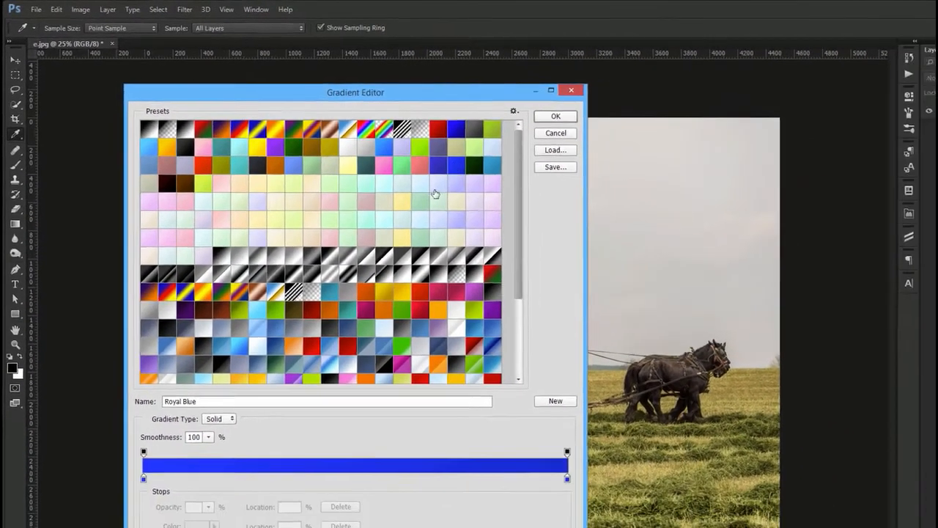
{"action": "left_click", "coordinate": [371, 262]}
{"action": "left_click", "coordinate": [352, 198]}
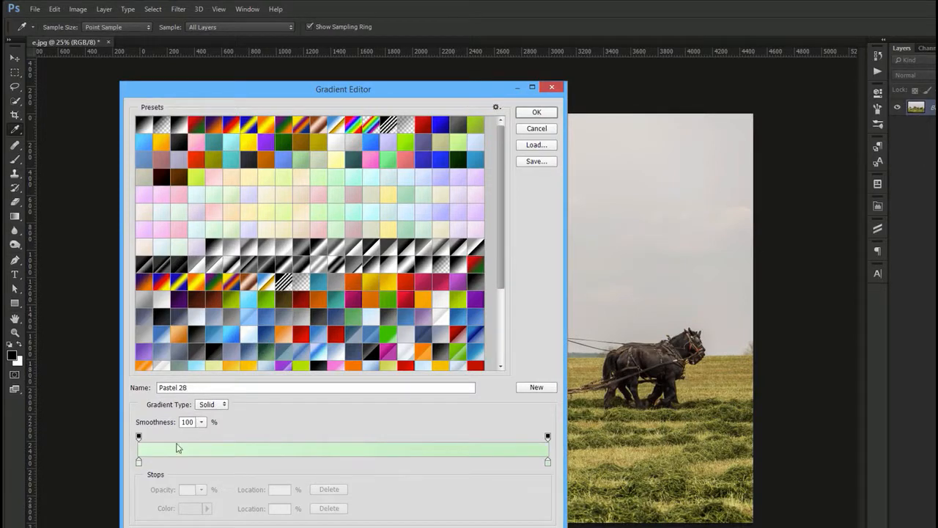
Set the gradient's left color stop to bright green and its right color stop to blue
{"action": "double_click", "coordinate": [139, 462]}
{"action": "left_click", "coordinate": [550, 324]}
{"action": "left_click", "coordinate": [710, 286]}
{"action": "double_click", "coordinate": [548, 463]}
{"action": "left_click", "coordinate": [612, 341]}
{"action": "left_click", "coordinate": [598, 294]}
{"action": "left_click", "coordinate": [710, 287]}
Add a red color stop near the middle of the gradient, set its location to 40%, and delete it
{"action": "left_click", "coordinate": [324, 462]}
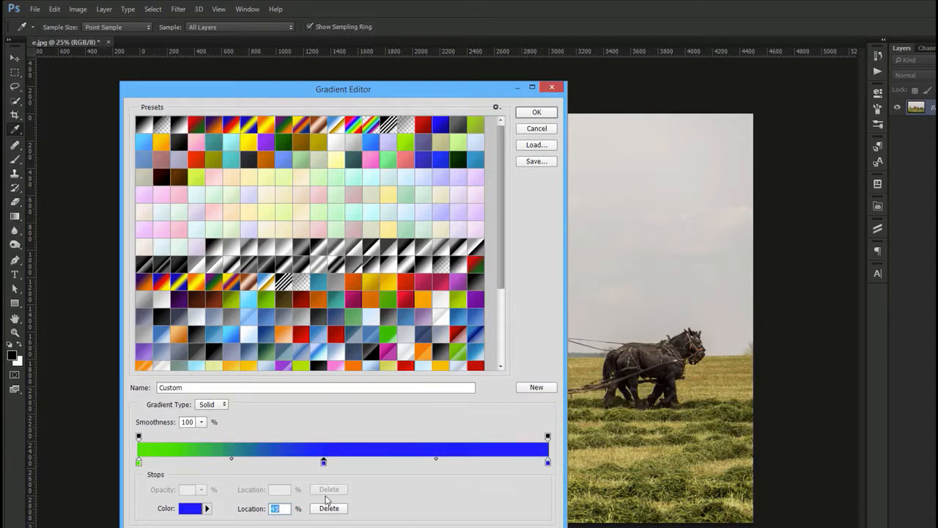
{"action": "double_click", "coordinate": [323, 461]}
{"action": "left_click", "coordinate": [616, 335]}
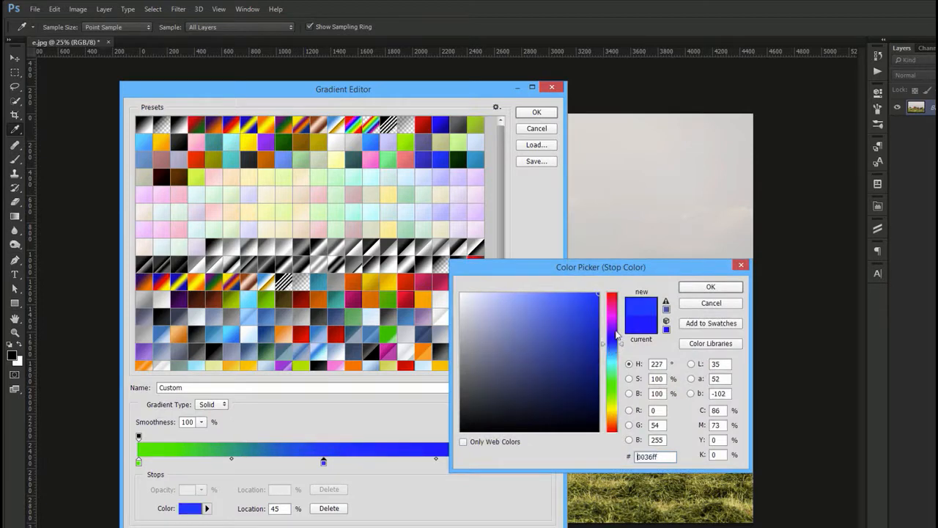
{"action": "left_click_drag", "start_coordinate": [616, 335], "coordinate": [613, 294]}
{"action": "left_click", "coordinate": [710, 286]}
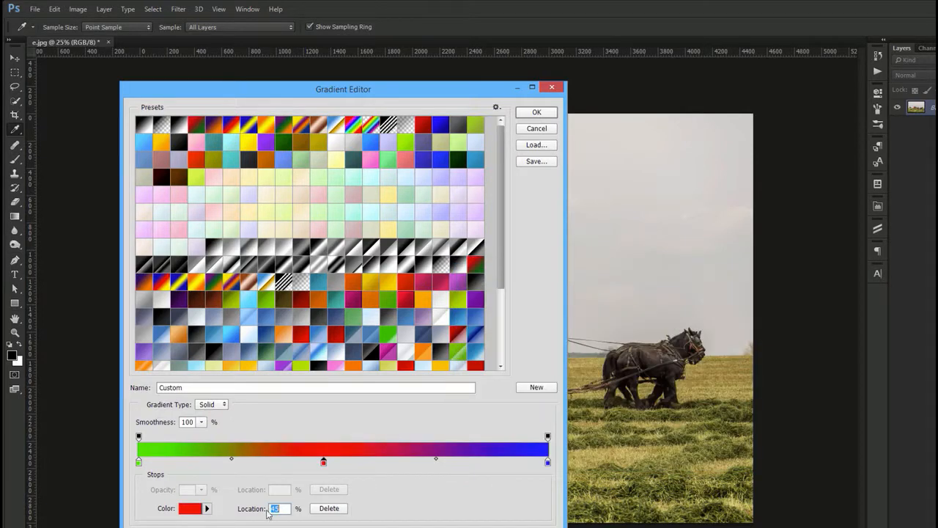
{"action": "type", "text": "40"}
{"action": "left_click", "coordinate": [329, 508]}
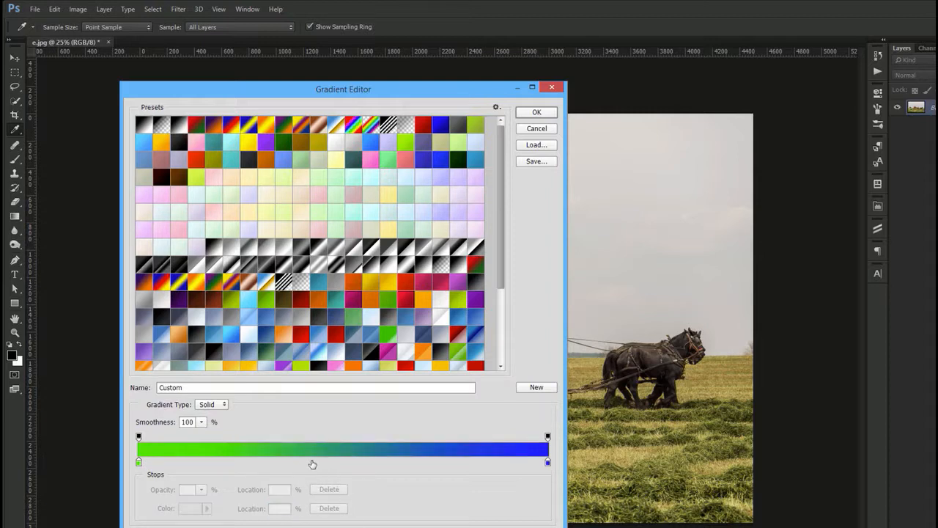
Accept the custom green-to-blue gradient and draw horizontal linear gradients of different lengths across the photo
{"action": "left_click", "coordinate": [537, 115]}
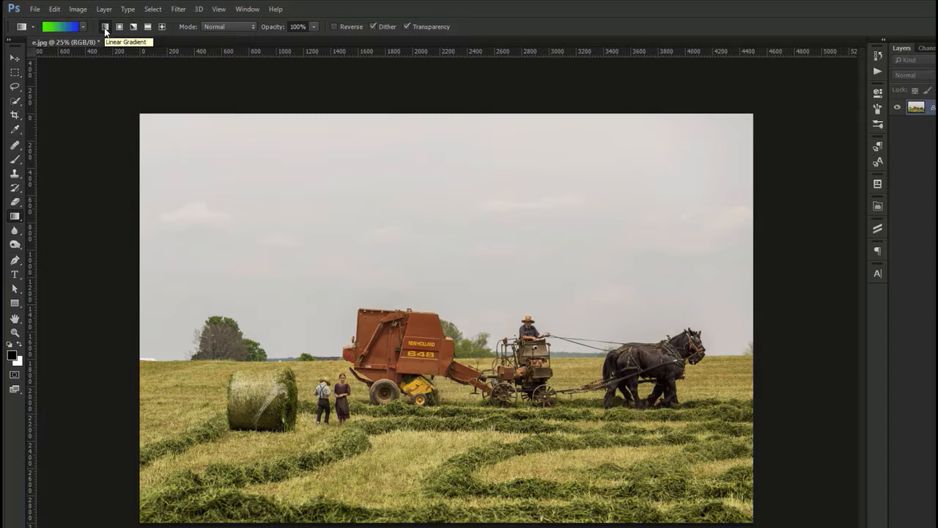
{"action": "left_click_drag", "start_coordinate": [275, 320], "coordinate": [515, 327]}
{"action": "mouse_move", "coordinate": [365, 339]}
{"action": "left_mouse_down"}
{"action": "mouse_move", "coordinate": [422, 340]}
{"action": "mouse_move", "coordinate": [383, 338]}
{"action": "left_mouse_up"}
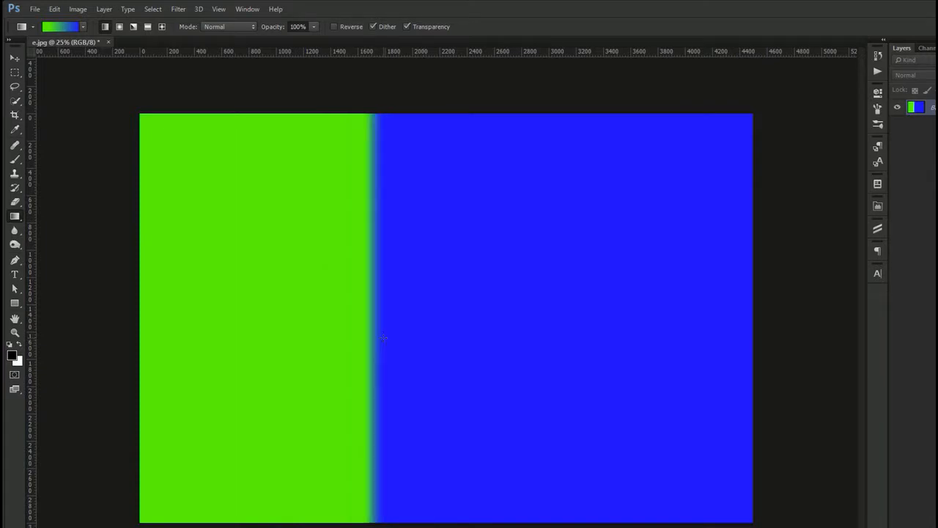
{"action": "left_click_drag", "start_coordinate": [305, 332], "coordinate": [410, 336]}
{"action": "left_click_drag", "start_coordinate": [274, 321], "coordinate": [658, 327]}
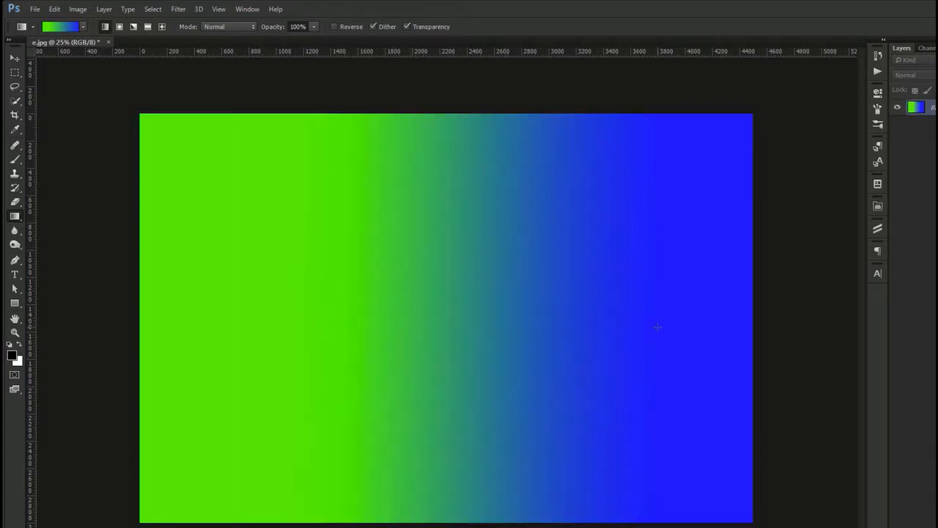
Draw very short, vertical and diagonal linear gradients across the image to compare length and direction
{"action": "left_click_drag", "start_coordinate": [410, 296], "coordinate": [389, 293]}
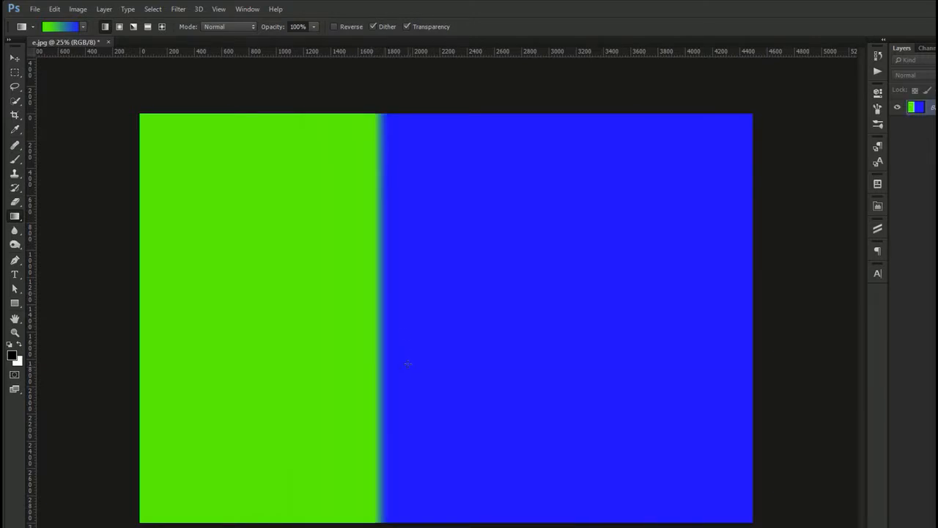
{"action": "left_click_drag", "start_coordinate": [501, 404], "coordinate": [501, 244]}
{"action": "left_click_drag", "start_coordinate": [302, 392], "coordinate": [546, 234]}
{"action": "left_click_drag", "start_coordinate": [466, 288], "coordinate": [467, 287]}
Switch to the Radial gradient and draw several of different lengths outward from around the image's center
{"action": "left_click", "coordinate": [120, 26]}
{"action": "left_click_drag", "start_coordinate": [378, 334], "coordinate": [452, 308]}
{"action": "left_click_drag", "start_coordinate": [502, 291], "coordinate": [665, 207]}
{"action": "left_click_drag", "start_coordinate": [412, 340], "coordinate": [785, 110]}
{"action": "left_click_drag", "start_coordinate": [408, 303], "coordinate": [449, 274]}
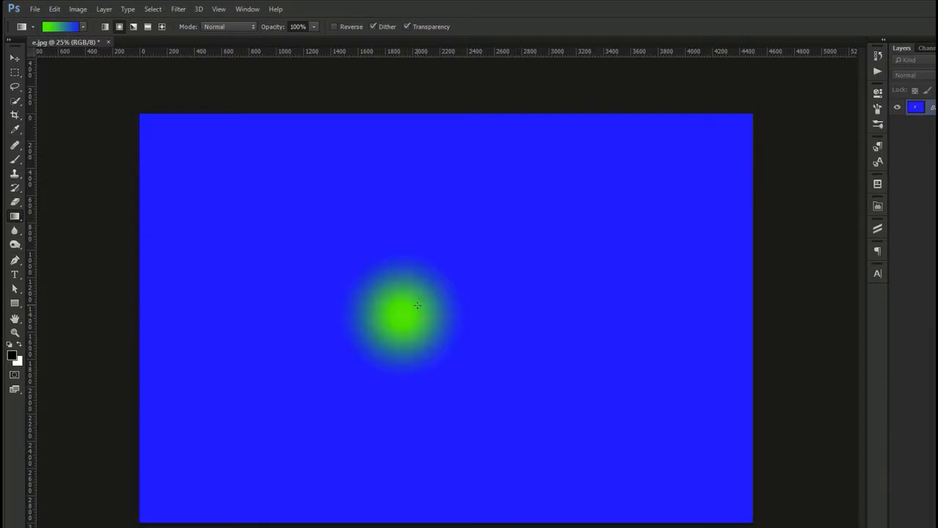
Draw radial gradients with Reverse enabled, and redraw them with Reverse disabled for comparison
{"action": "left_click", "coordinate": [335, 26]}
{"action": "left_click_drag", "start_coordinate": [407, 330], "coordinate": [549, 228]}
{"action": "left_click_drag", "start_coordinate": [410, 334], "coordinate": [687, 123]}
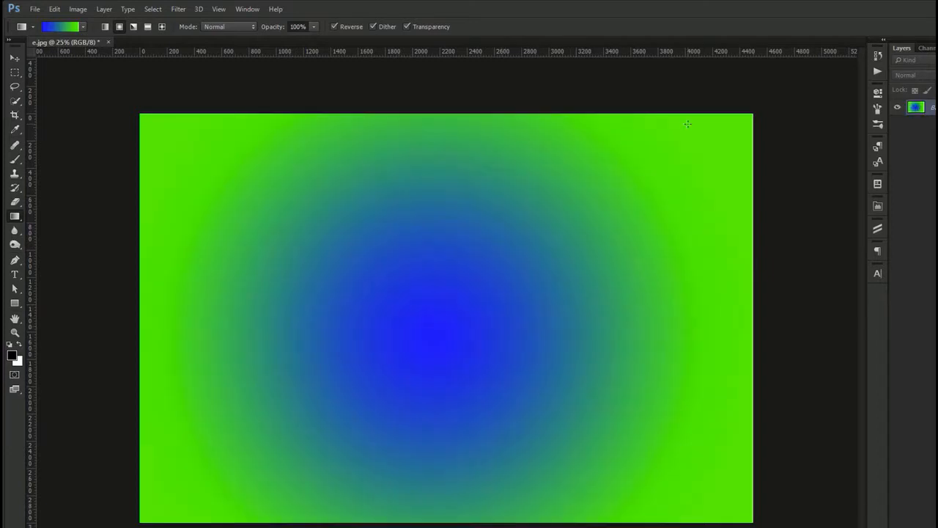
{"action": "left_click", "coordinate": [351, 27]}
{"action": "left_click_drag", "start_coordinate": [378, 256], "coordinate": [553, 162]}
{"action": "left_click_drag", "start_coordinate": [463, 294], "coordinate": [564, 211]}
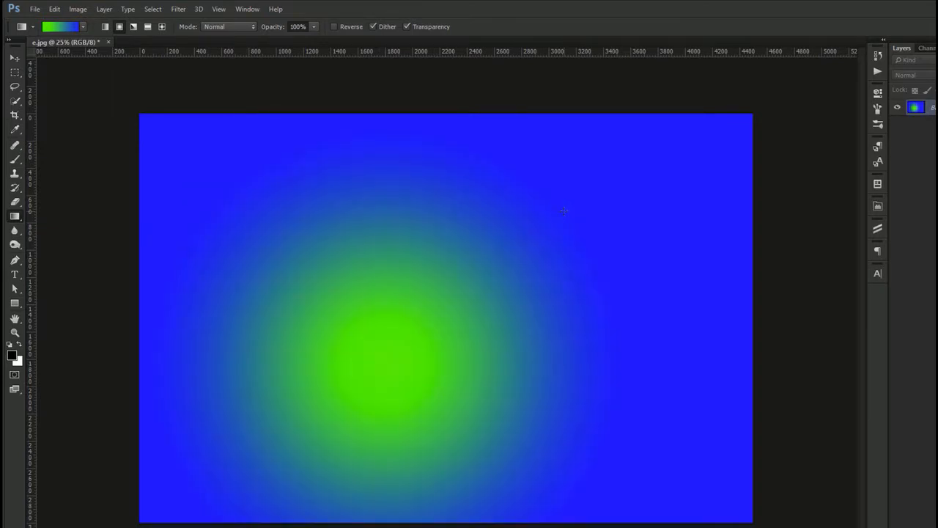
Switch to the Angle gradient and draw it in three different directions across the image
{"action": "left_click", "coordinate": [134, 27]}
{"action": "left_click_drag", "start_coordinate": [345, 268], "coordinate": [517, 369]}
{"action": "left_click_drag", "start_coordinate": [408, 351], "coordinate": [533, 232]}
{"action": "left_click_drag", "start_coordinate": [426, 341], "coordinate": [183, 294]}
Draw a horizontal Reflected gradient, and cover it with a Diamond gradient extending outward from left of the image's center
{"action": "left_click", "coordinate": [147, 27]}
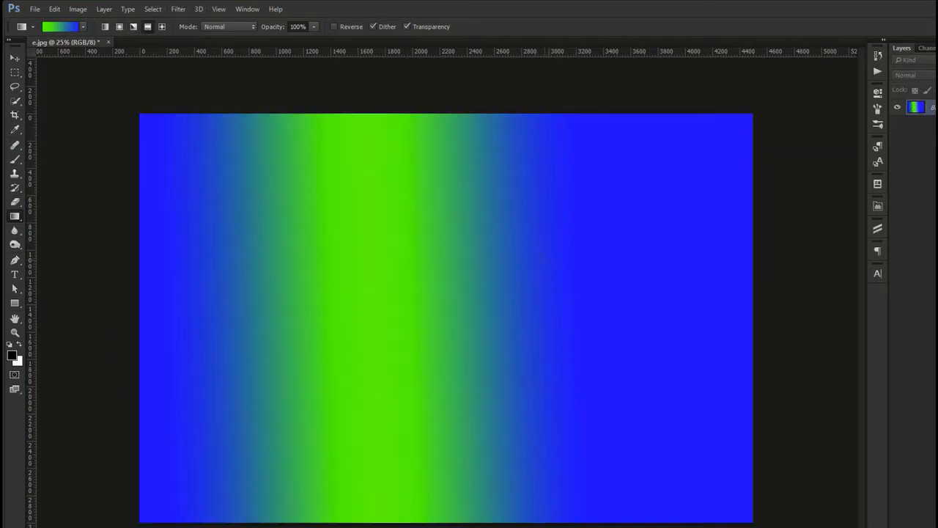
{"action": "left_click", "coordinate": [161, 27]}
{"action": "left_click_drag", "start_coordinate": [398, 282], "coordinate": [590, 285]}
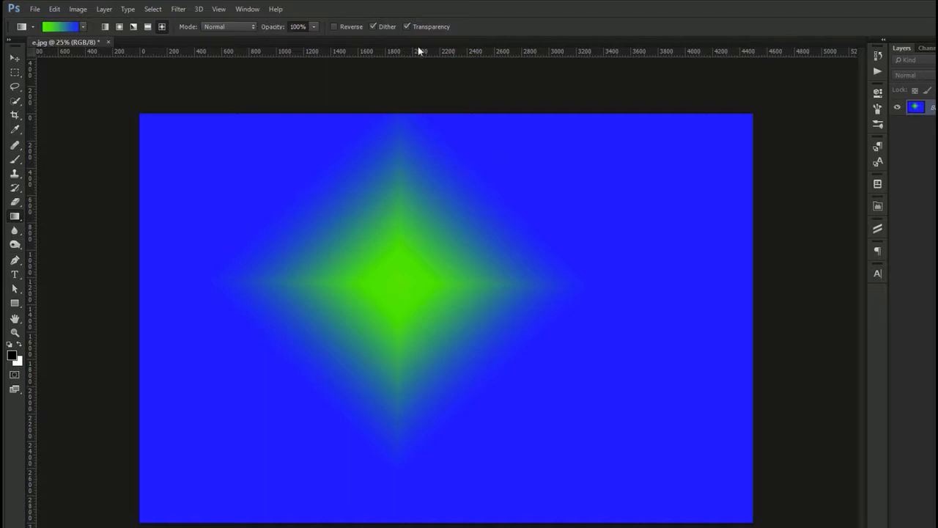
Set the gradient opacity to 50% and layer several overlapping Diamond gradients over the existing one
{"action": "left_click_drag", "start_coordinate": [299, 27], "coordinate": [286, 30]}
{"action": "type", "text": "5"}
{"action": "left_click_drag", "start_coordinate": [302, 295], "coordinate": [493, 298]}
{"action": "left_click_drag", "start_coordinate": [399, 301], "coordinate": [605, 294]}
{"action": "left_click_drag", "start_coordinate": [460, 297], "coordinate": [709, 200]}
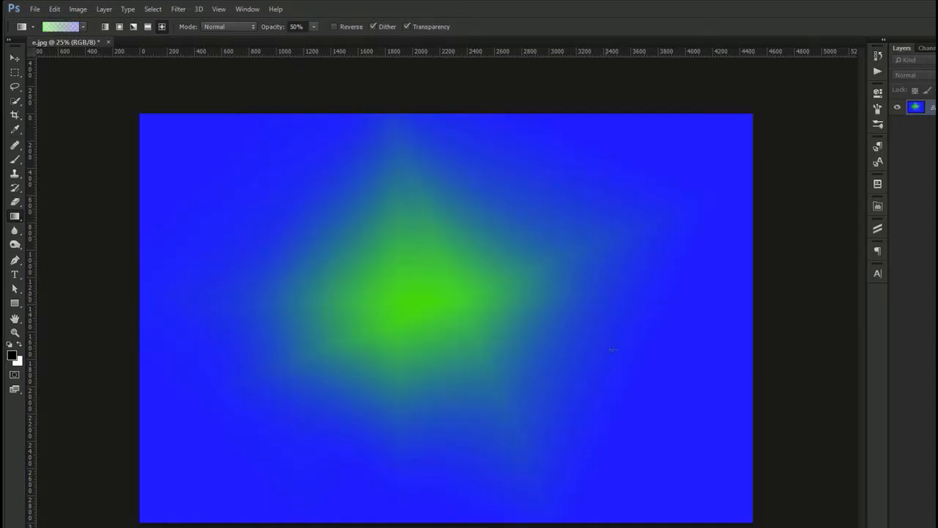
Draw one more 50% Diamond gradient toward the image's upper-right area, and revert the photo to its original opened state
{"action": "left_click_drag", "start_coordinate": [604, 354], "coordinate": [733, 178]}
{"action": "left_click", "coordinate": [879, 56]}
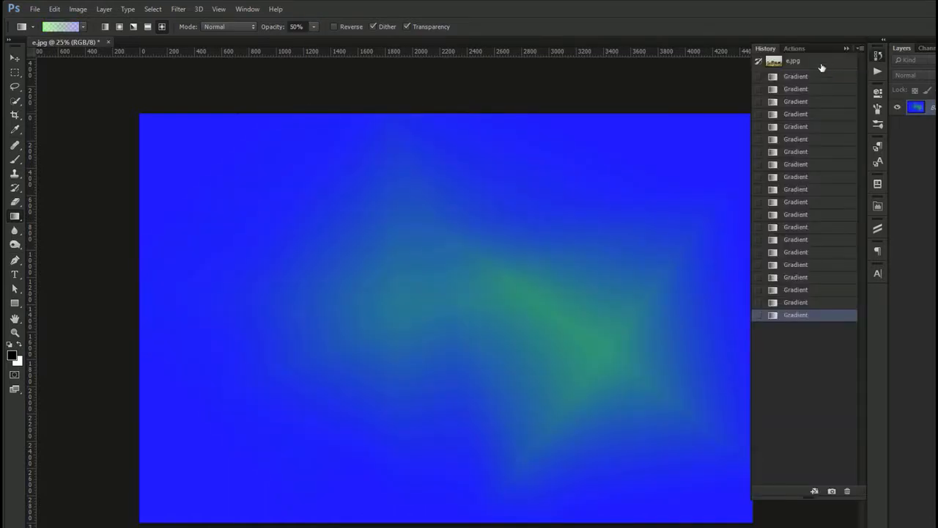
{"action": "left_click", "coordinate": [821, 64]}
{"action": "left_click", "coordinate": [884, 57]}
Try a small and a larger Diamond gradient at 50% opacity over the original photo, undoing each one
{"action": "left_click_drag", "start_coordinate": [464, 268], "coordinate": [538, 238]}
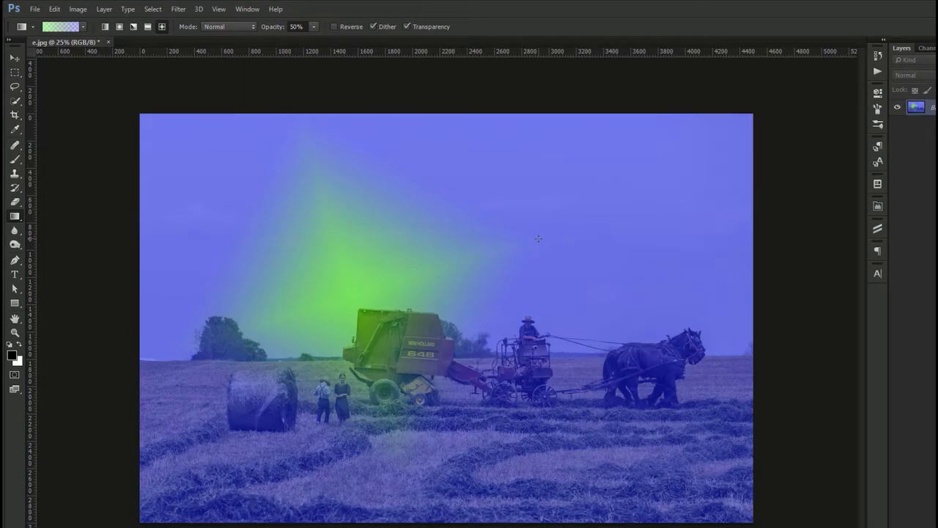
{"action": "key", "text": "ctrl+z"}
{"action": "left_click_drag", "start_coordinate": [419, 274], "coordinate": [678, 245]}
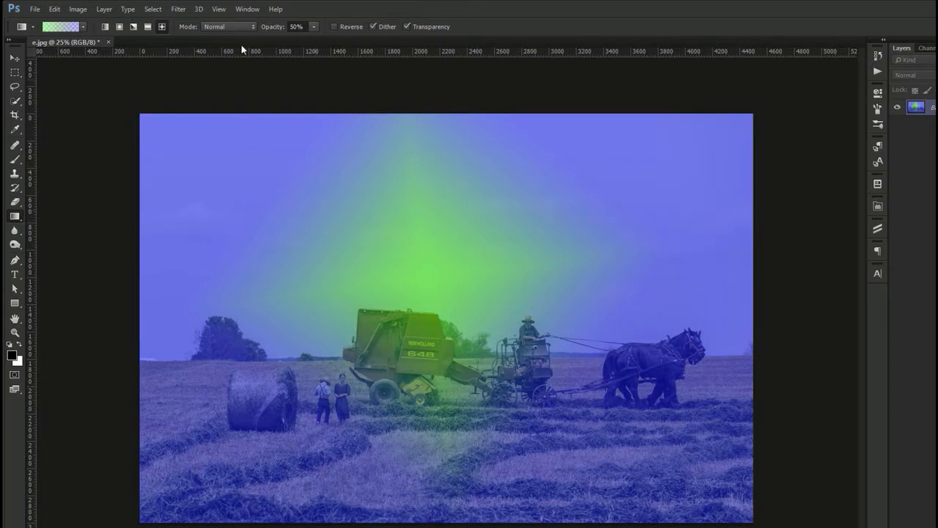
{"action": "key", "text": "ctrl+z"}
Switch to the Linear gradient and draw it horizontally, downward and upward across the photo, undoing each attempt
{"action": "left_click", "coordinate": [106, 26]}
{"action": "left_click_drag", "start_coordinate": [345, 277], "coordinate": [587, 271]}
{"action": "key", "text": "ctrl+z"}
{"action": "left_click_drag", "start_coordinate": [431, 190], "coordinate": [445, 233]}
{"action": "key", "text": "ctrl+z"}
{"action": "key", "text": "ctrl+z"}
{"action": "left_click_drag", "start_coordinate": [428, 351], "coordinate": [412, 179]}
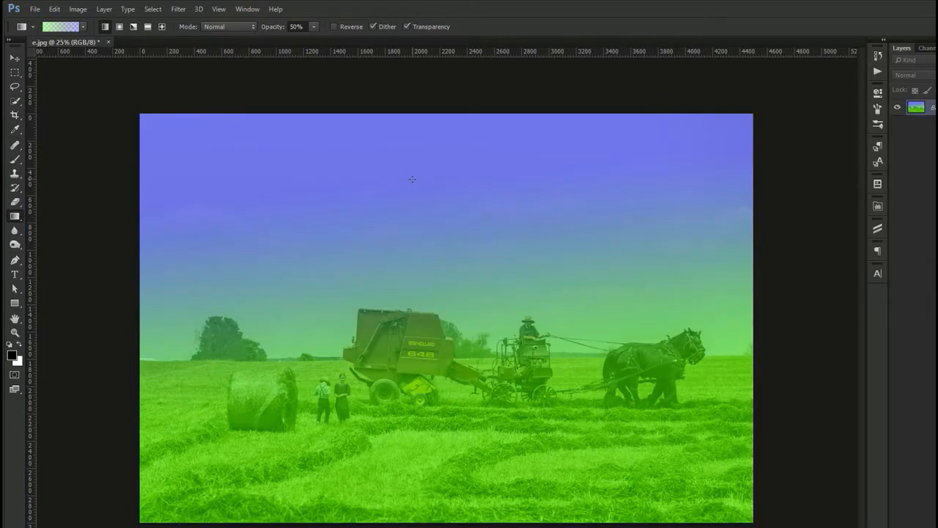
{"action": "key", "text": "ctrl+z"}
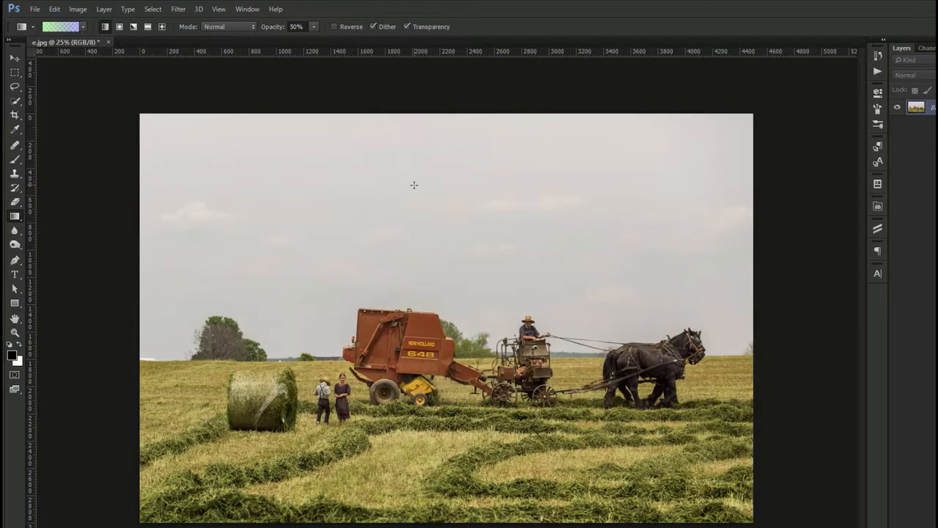
{"action": "left_click", "coordinate": [247, 24]}
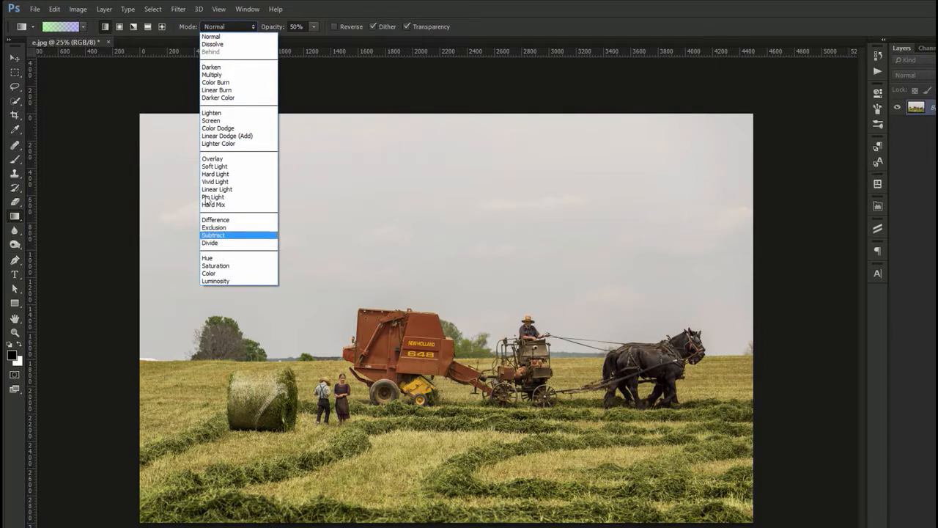
{"action": "left_click", "coordinate": [336, 6]}
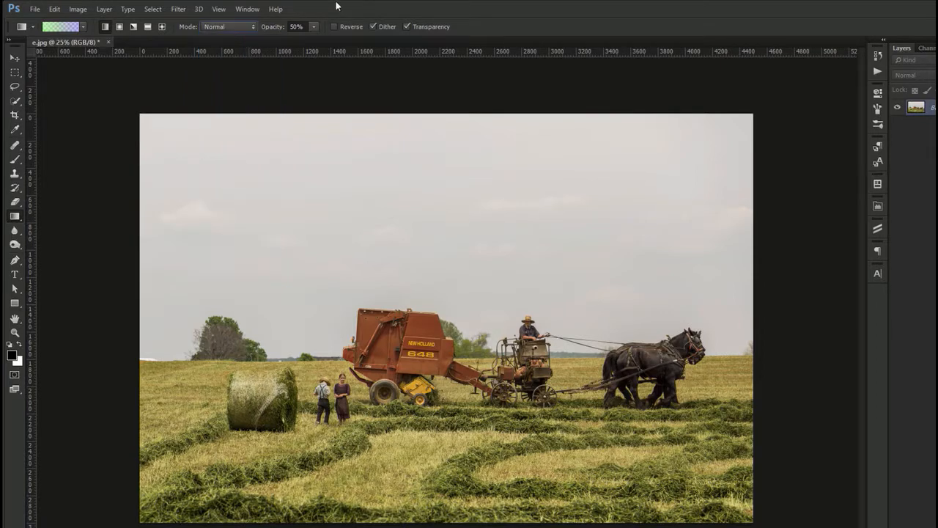
{"action": "key", "text": "Return"}
{"action": "key", "text": "Return"}
{"action": "left_click", "coordinate": [336, 6]}
Try downward Linear gradients over the photo in Darken and Screen modes, undoing each one
{"action": "left_click", "coordinate": [241, 28]}
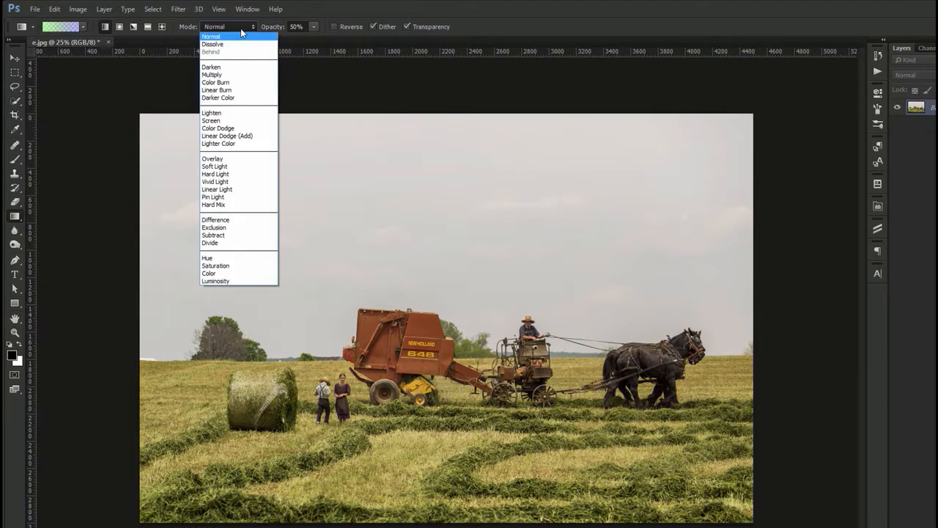
{"action": "left_click", "coordinate": [228, 67]}
{"action": "left_click_drag", "start_coordinate": [347, 182], "coordinate": [347, 342]}
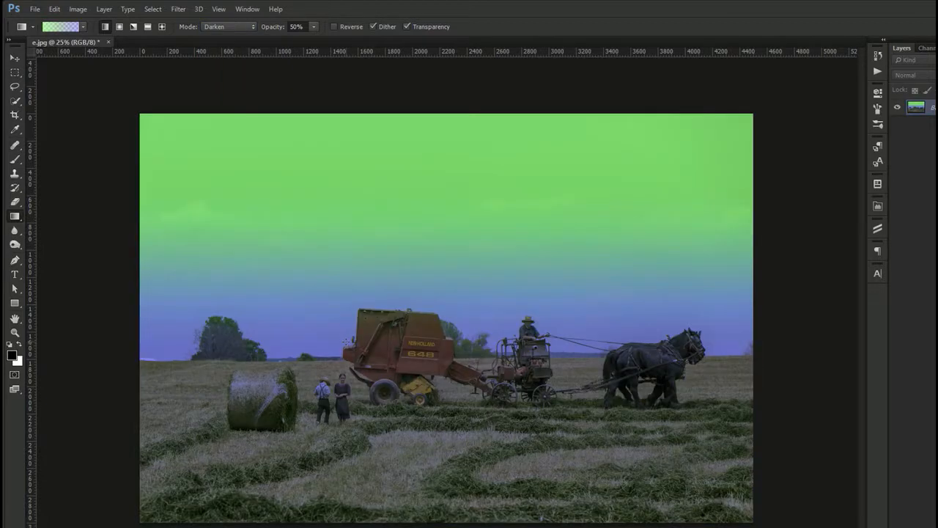
{"action": "key", "text": "ctrl+z"}
{"action": "left_click", "coordinate": [229, 27]}
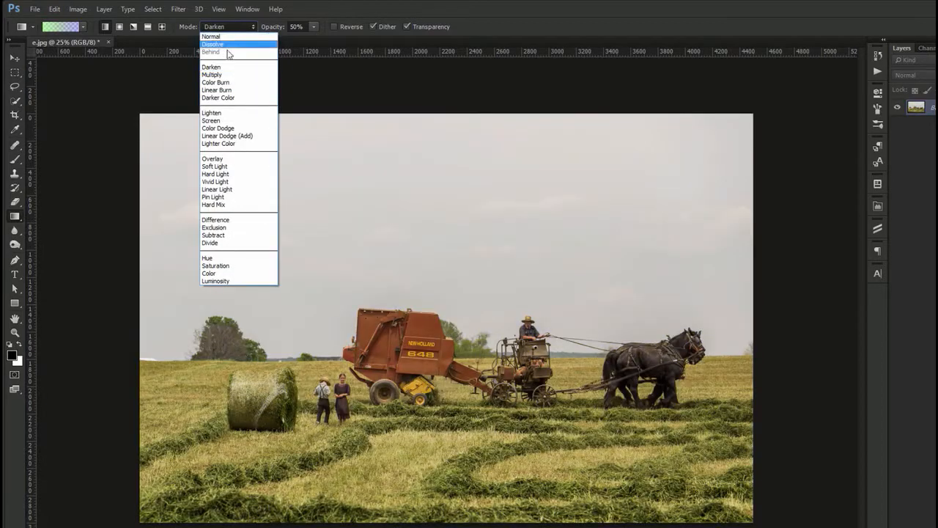
{"action": "left_click", "coordinate": [222, 121]}
{"action": "left_click_drag", "start_coordinate": [355, 189], "coordinate": [356, 226]}
{"action": "key", "text": "ctrl+z"}
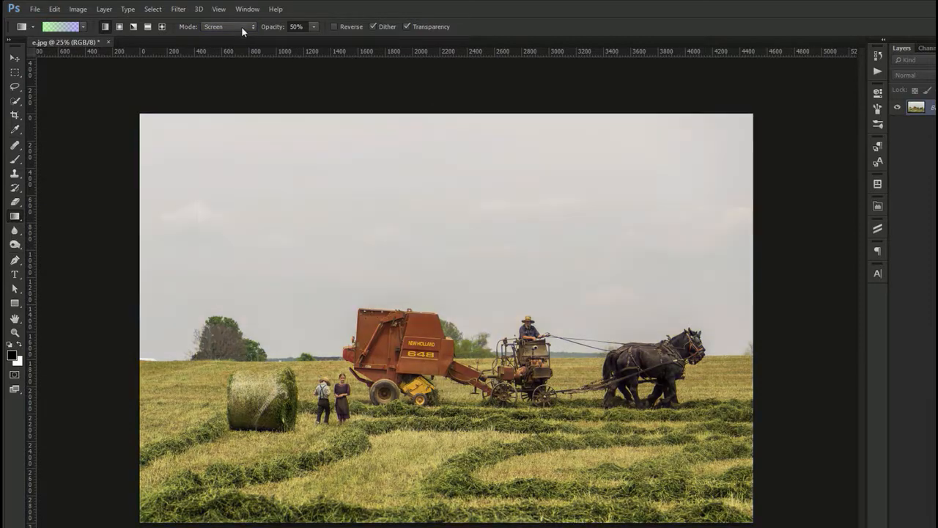
Try downward Linear gradients over the photo in Hard Light and Pin Light modes, undoing each one
{"action": "left_click", "coordinate": [242, 29]}
{"action": "left_click", "coordinate": [241, 176]}
{"action": "key", "text": "ctrl+shift+alt+n"}
{"action": "left_click_drag", "start_coordinate": [355, 146], "coordinate": [356, 344]}
{"action": "key", "text": "ctrl+z"}
{"action": "left_click", "coordinate": [239, 28]}
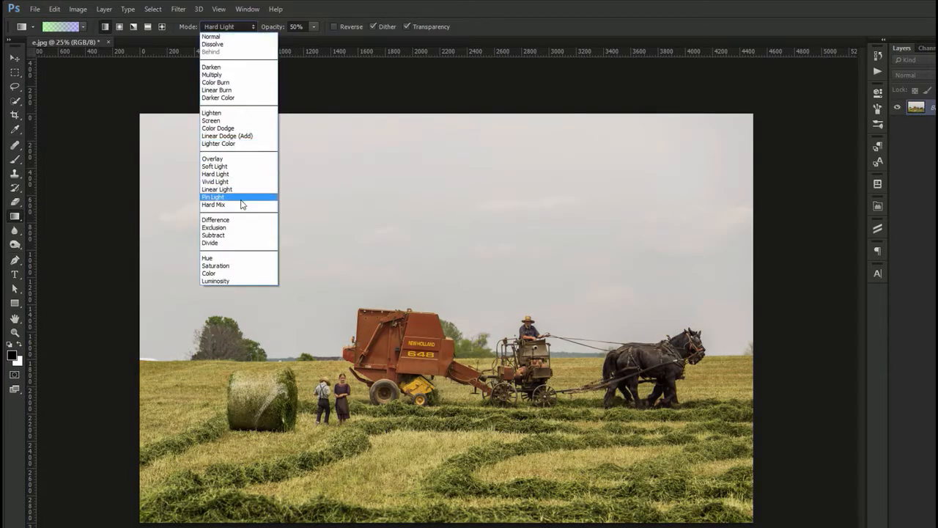
{"action": "left_click", "coordinate": [242, 199]}
{"action": "left_click_drag", "start_coordinate": [412, 219], "coordinate": [413, 381]}
{"action": "key", "text": "ctrl+z"}
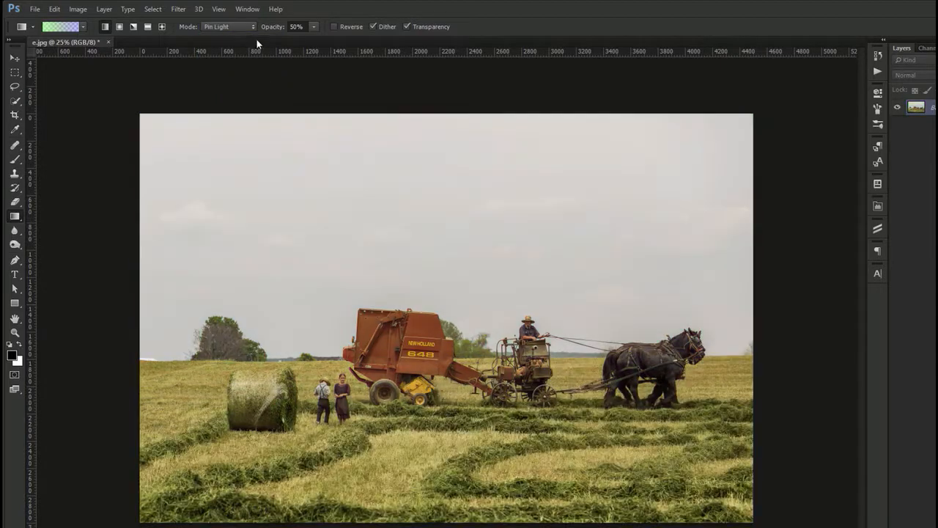
Try downward Linear gradients over the photo in Linear Burn and Color Burn modes, undoing each one
{"action": "left_click", "coordinate": [242, 27]}
{"action": "left_click", "coordinate": [227, 90]}
{"action": "left_click_drag", "start_coordinate": [395, 220], "coordinate": [394, 322]}
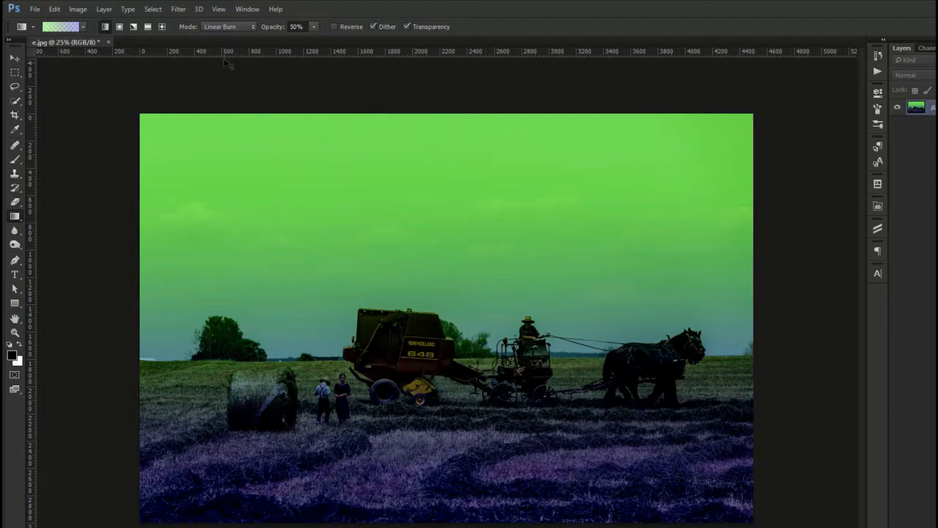
{"action": "key", "text": "ctrl+z"}
{"action": "left_click", "coordinate": [228, 27]}
{"action": "left_click", "coordinate": [227, 82]}
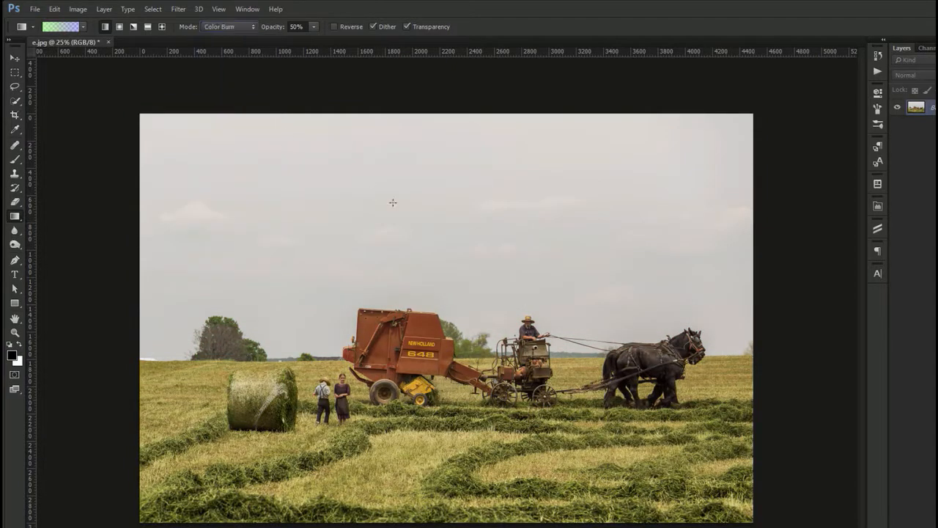
{"action": "left_click_drag", "start_coordinate": [396, 210], "coordinate": [396, 323]}
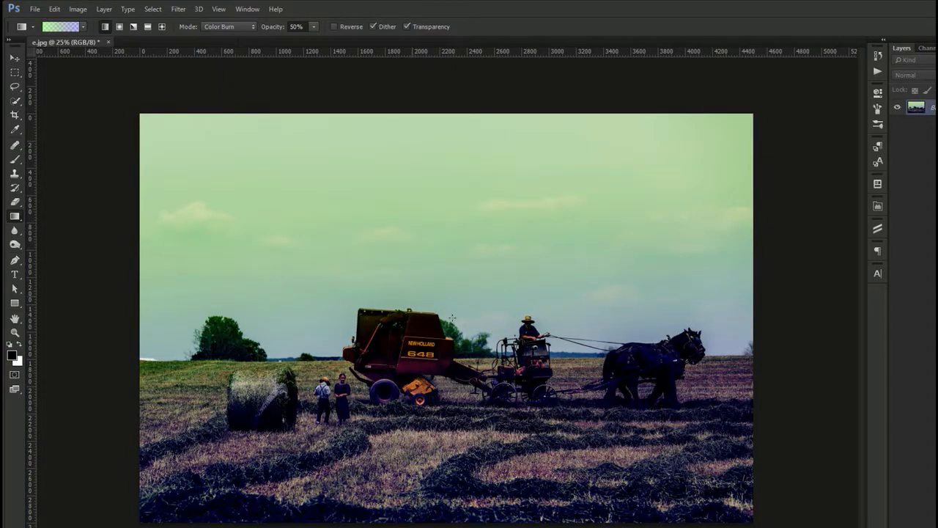
{"action": "key", "text": "ctrl+z"}
Try Linear gradients in Multiply mode drawn downward, horizontally and upward across the photo, undoing each one
{"action": "left_click", "coordinate": [239, 26]}
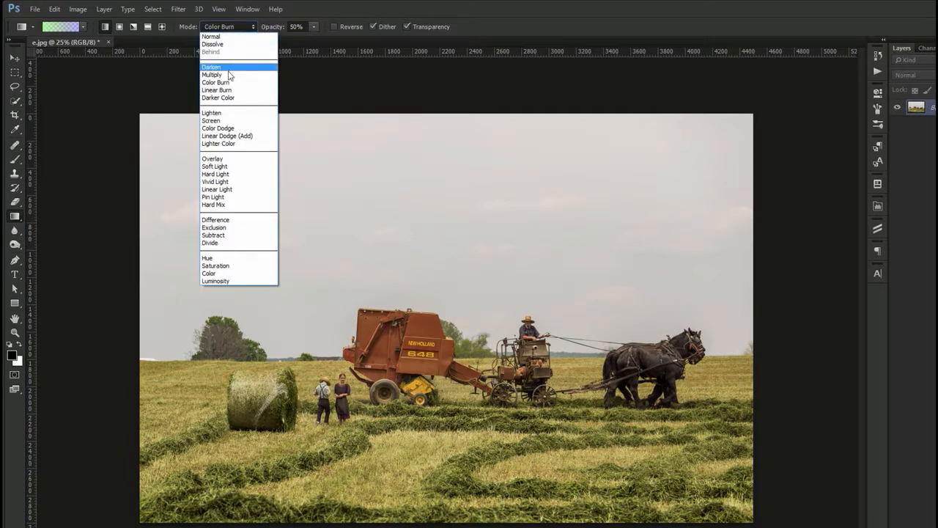
{"action": "left_click", "coordinate": [231, 74]}
{"action": "left_click_drag", "start_coordinate": [377, 212], "coordinate": [383, 314]}
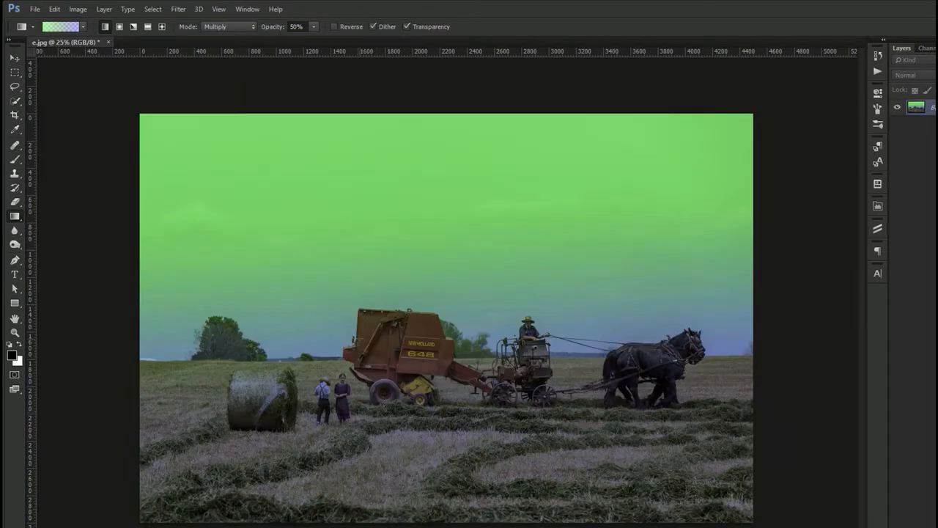
{"action": "key", "text": "ctrl+z"}
{"action": "left_click_drag", "start_coordinate": [359, 253], "coordinate": [624, 245]}
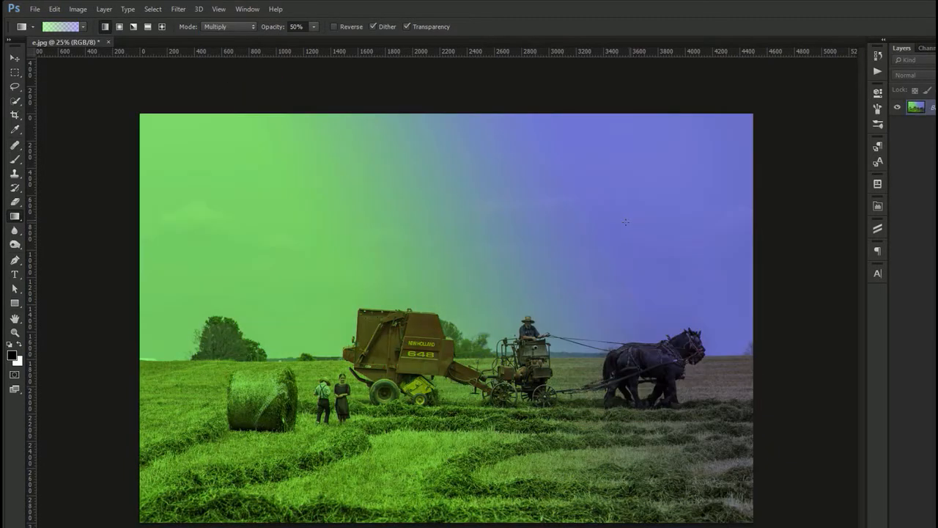
{"action": "key", "text": "ctrl+z"}
{"action": "left_click_drag", "start_coordinate": [423, 218], "coordinate": [422, 410]}
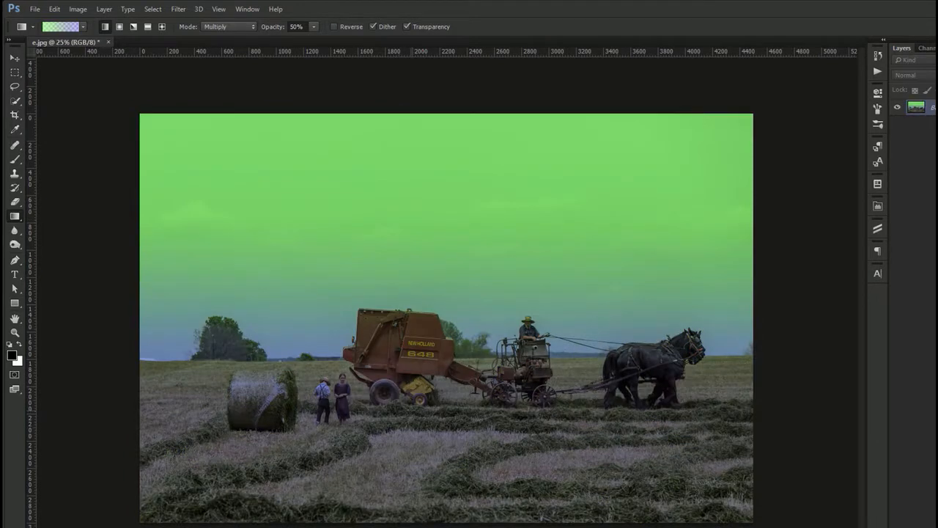
{"action": "key", "text": "ctrl+z"}
{"action": "left_click_drag", "start_coordinate": [423, 453], "coordinate": [405, 247]}
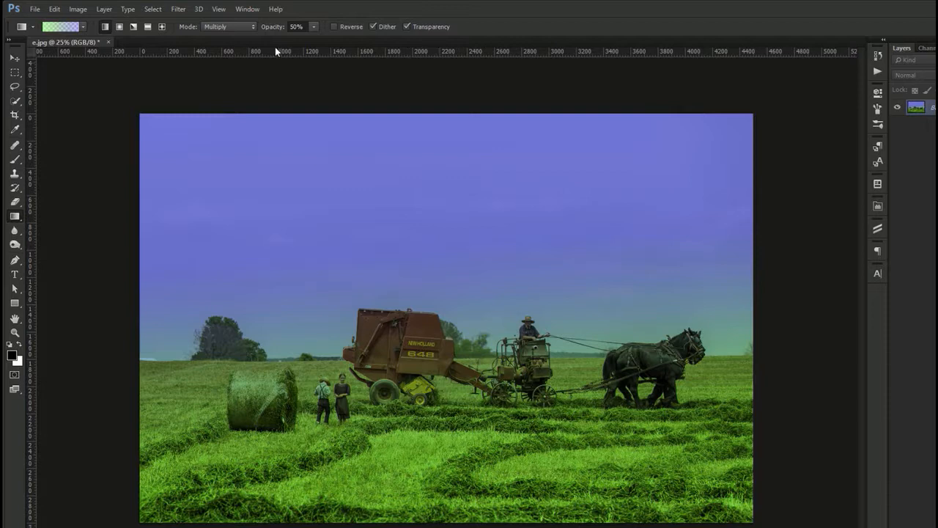
{"action": "key", "text": "ctrl+z"}
Set the gradient mode to Lighten, test and undo two downward gradients, and draw a vertical one from the sky to the horizon
{"action": "left_click", "coordinate": [235, 26]}
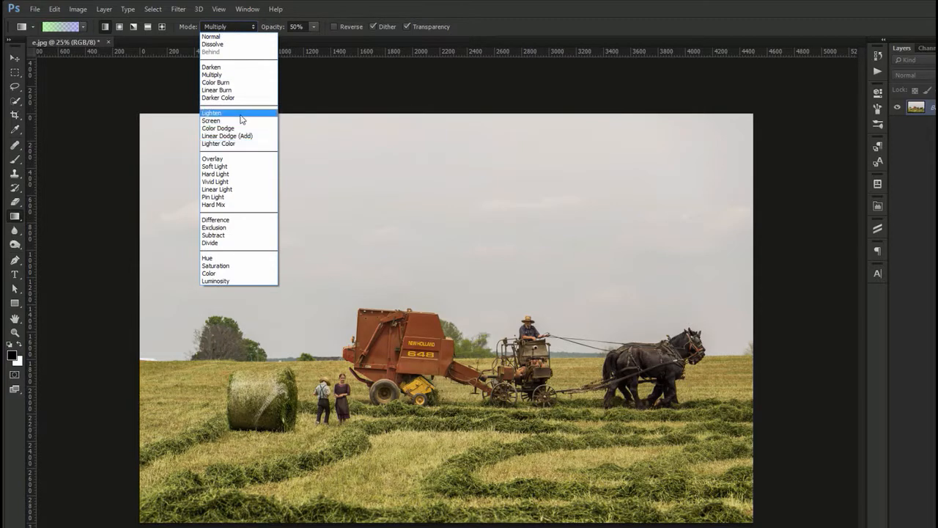
{"action": "left_click", "coordinate": [241, 118]}
{"action": "left_click_drag", "start_coordinate": [428, 267], "coordinate": [400, 437]}
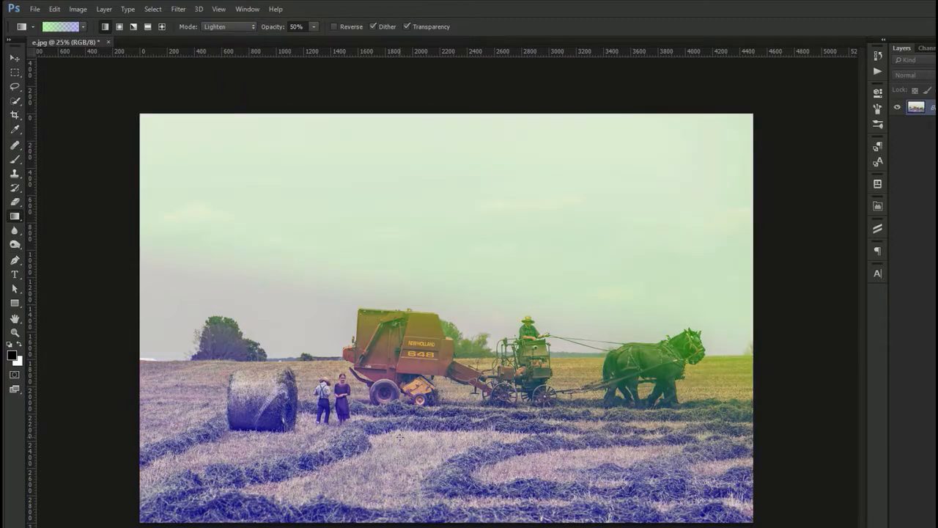
{"action": "key", "text": "ctrl+z"}
{"action": "left_click_drag", "start_coordinate": [434, 322], "coordinate": [434, 367]}
{"action": "key", "text": "ctrl+z"}
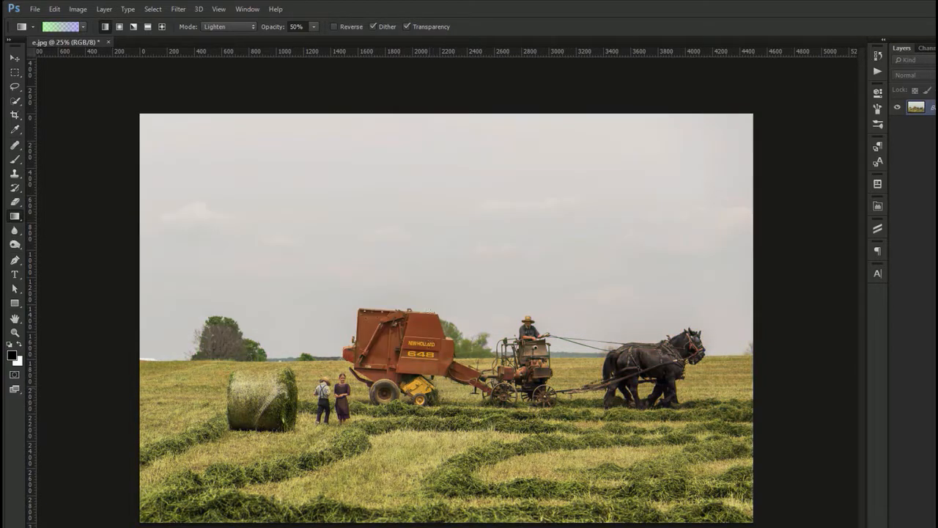
{"action": "left_click_drag", "start_coordinate": [419, 236], "coordinate": [419, 342]}
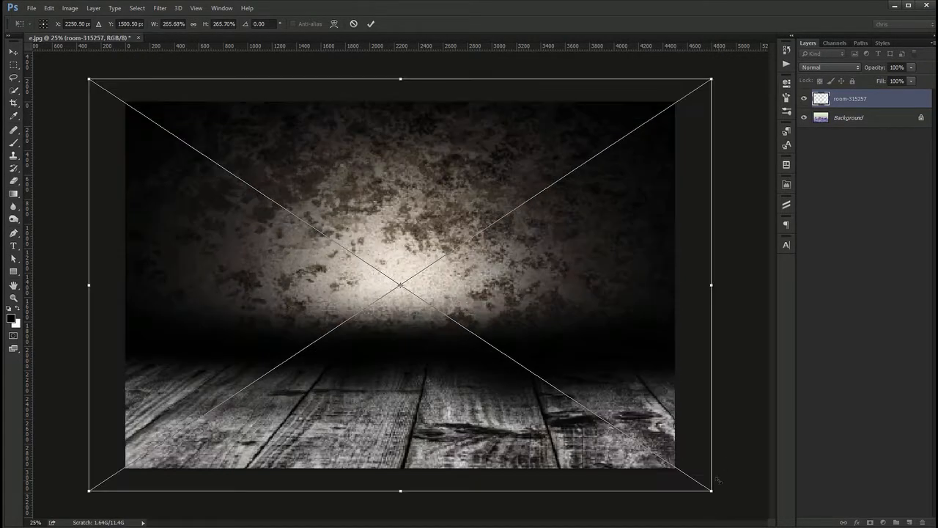
Place the room-315257 image over the photo and cycle its layer blend mode through Darker Color and Screen to Hard Light
{"action": "key", "text": "Return"}
{"action": "left_click", "coordinate": [834, 68]}
{"action": "left_click", "coordinate": [834, 68]}
{"action": "key", "text": "Down"}
{"action": "key", "text": "Down"}
{"action": "key", "text": "Down"}
{"action": "key", "text": "Down"}
{"action": "key", "text": "Down"}
{"action": "key", "text": "Down"}
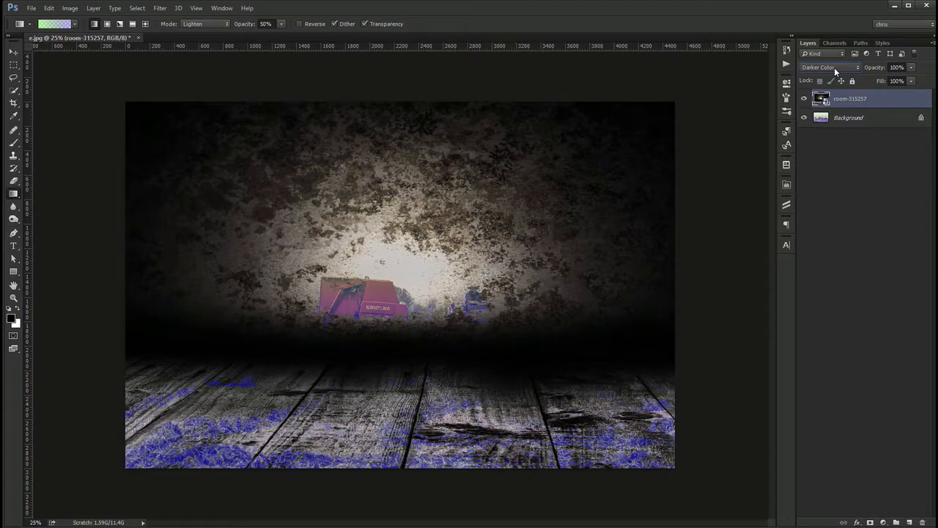
{"action": "key", "text": "Down"}
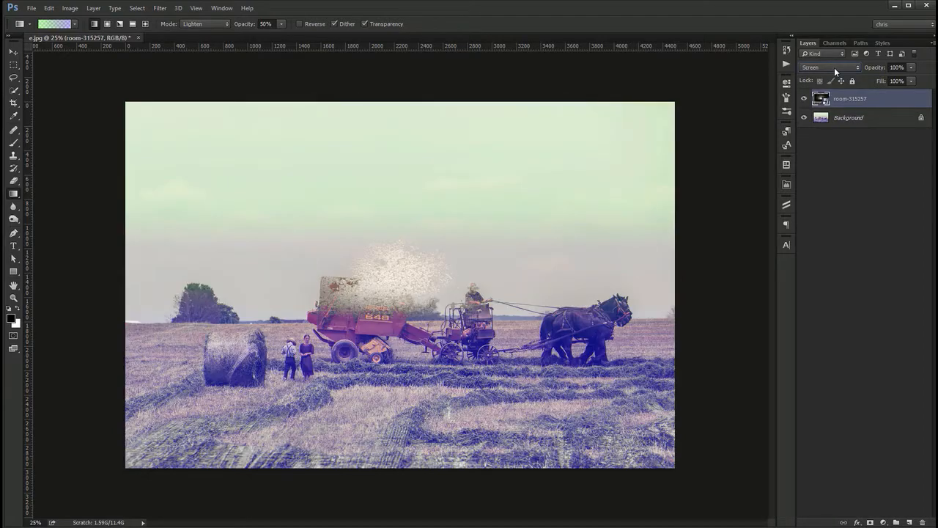
{"action": "key", "text": "Down"}
{"action": "key", "text": "Down"}
{"action": "key", "text": "Down"}
{"action": "key", "text": "Down"}
{"action": "key", "text": "Down"}
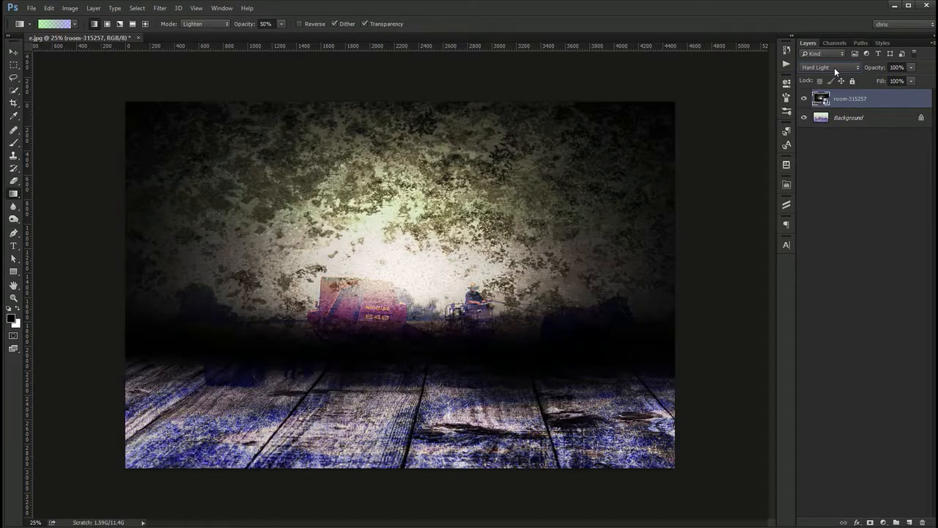
Delete the room-315257 layer and revert the photo to its original opened state
{"action": "key", "text": "Delete"}
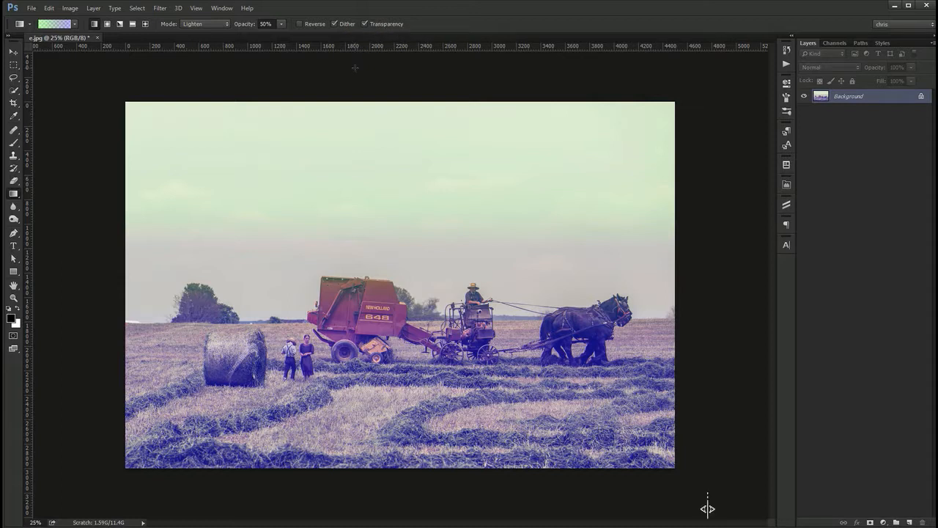
{"action": "left_click", "coordinate": [785, 50]}
{"action": "left_click", "coordinate": [704, 56]}
{"action": "left_click", "coordinate": [785, 50]}
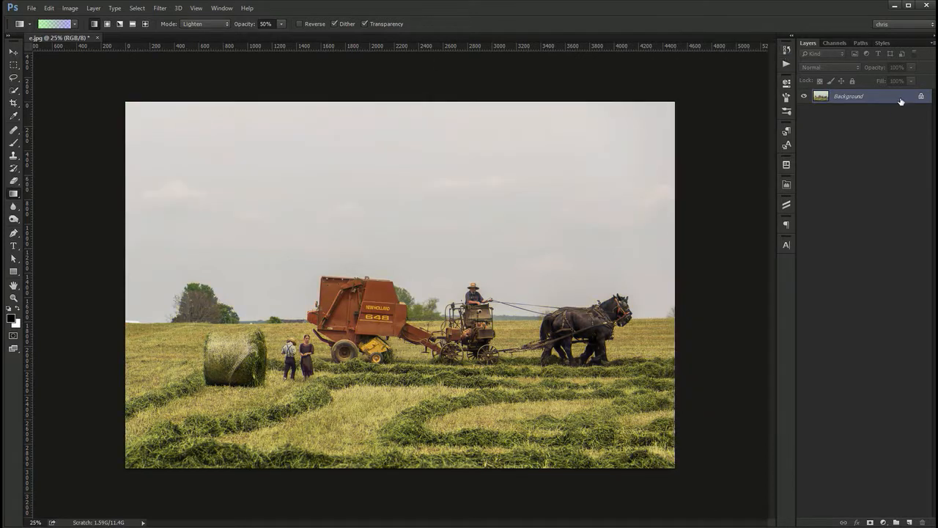
Convert the Background into the regular layer Layer 0, and add a Gradient Overlay style to it
{"action": "double_click", "coordinate": [901, 100]}
{"action": "key", "text": "Return"}
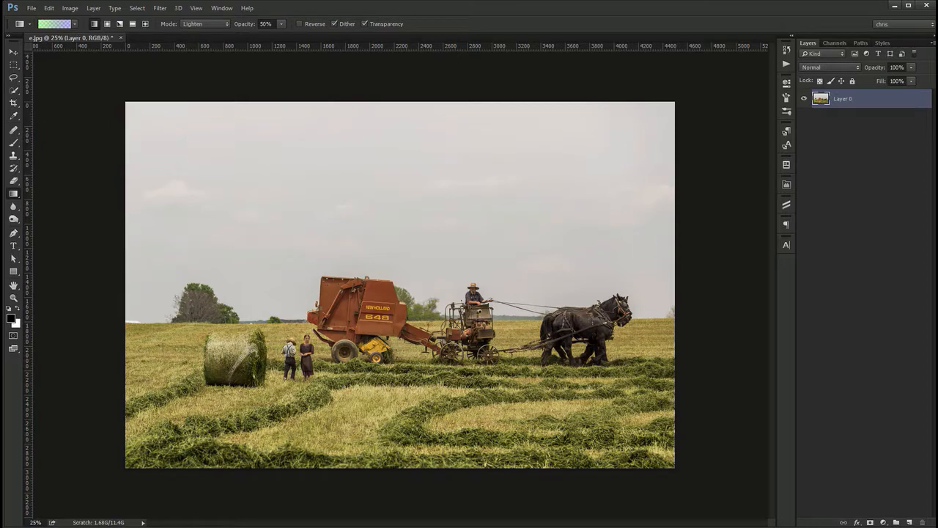
{"action": "left_click", "coordinate": [856, 522]}
{"action": "left_click", "coordinate": [890, 483]}
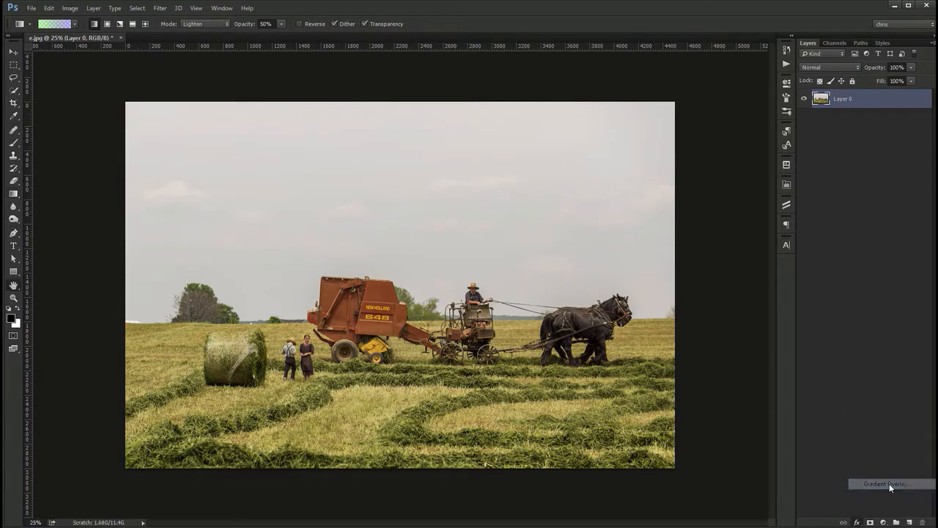
{"action": "left_click_drag", "start_coordinate": [746, 286], "coordinate": [700, 204]}
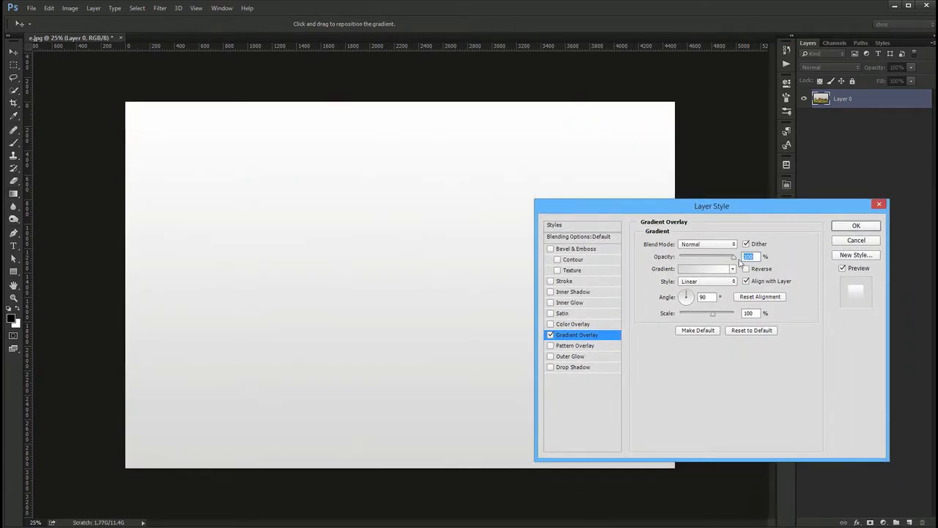
Pick the first preset, the black-to-white gradient, for the Gradient Overlay and cycle its blend mode through Dissolve to Color Dodge
{"action": "left_click", "coordinate": [717, 268]}
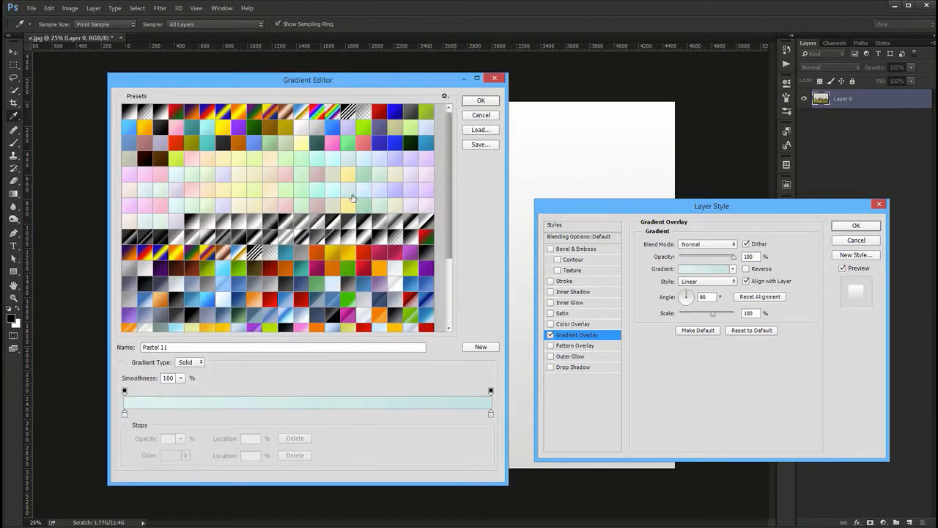
{"action": "left_click", "coordinate": [125, 111]}
{"action": "key", "text": "Return"}
{"action": "scroll", "coordinate": [706, 244], "scroll_direction": "down", "scroll_amount": 7}
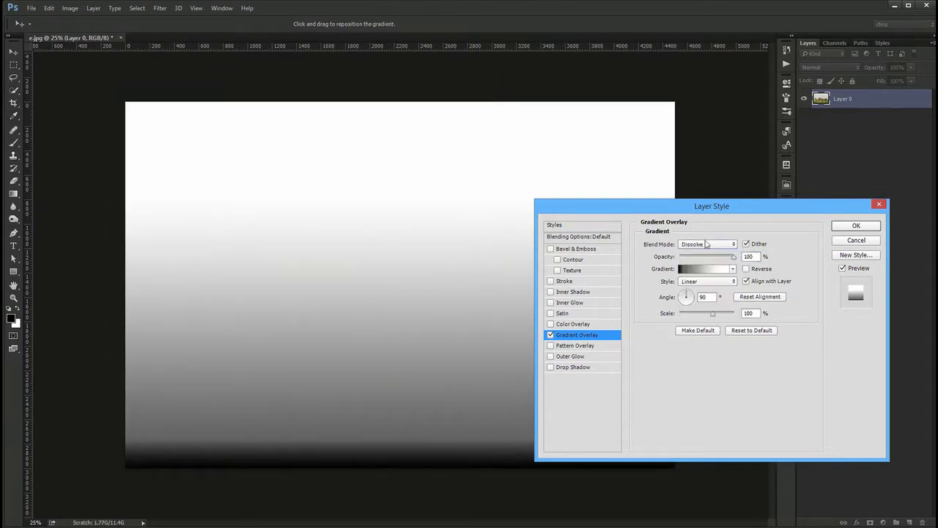
{"action": "scroll", "coordinate": [706, 244], "scroll_direction": "down", "scroll_amount": 4}
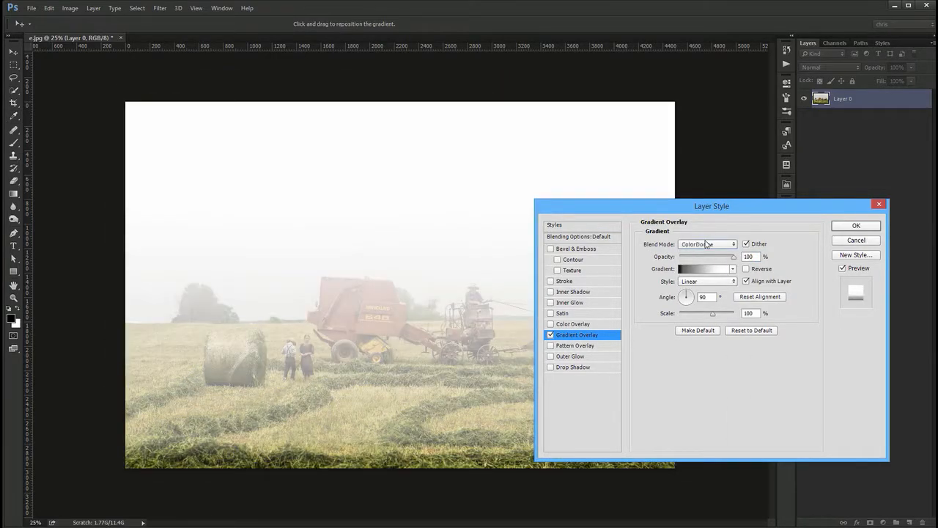
Try the Gradient Overlay with a 71% scale and Radial style, and cancel the layer style changes
{"action": "left_click_drag", "start_coordinate": [711, 314], "coordinate": [695, 288]}
{"action": "left_click", "coordinate": [699, 282]}
{"action": "left_click", "coordinate": [705, 298]}
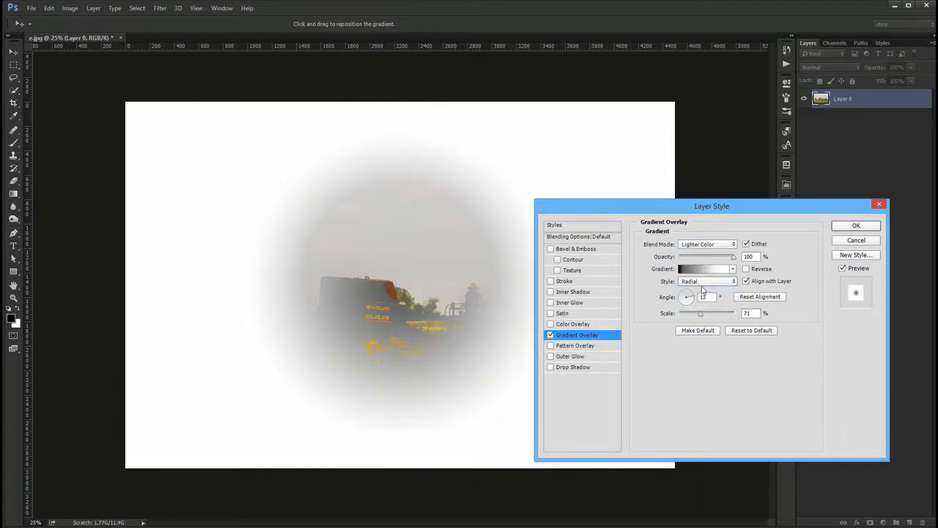
{"action": "scroll", "coordinate": [702, 284], "scroll_direction": "down", "scroll_amount": 2}
{"action": "left_click", "coordinate": [841, 242]}
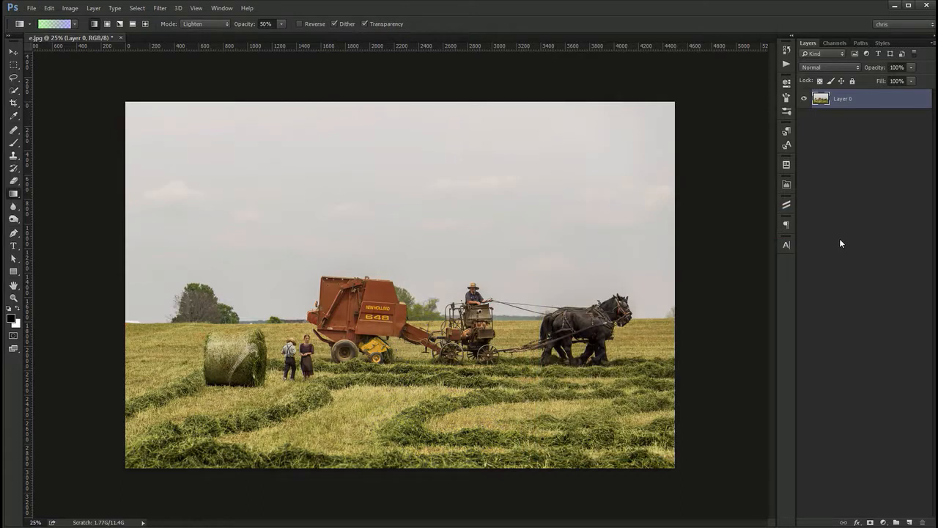
Switch to the Paint Bucket Tool, and test a Soft Light foreground fill on the sky and undo it
{"action": "right_click", "coordinate": [14, 195]}
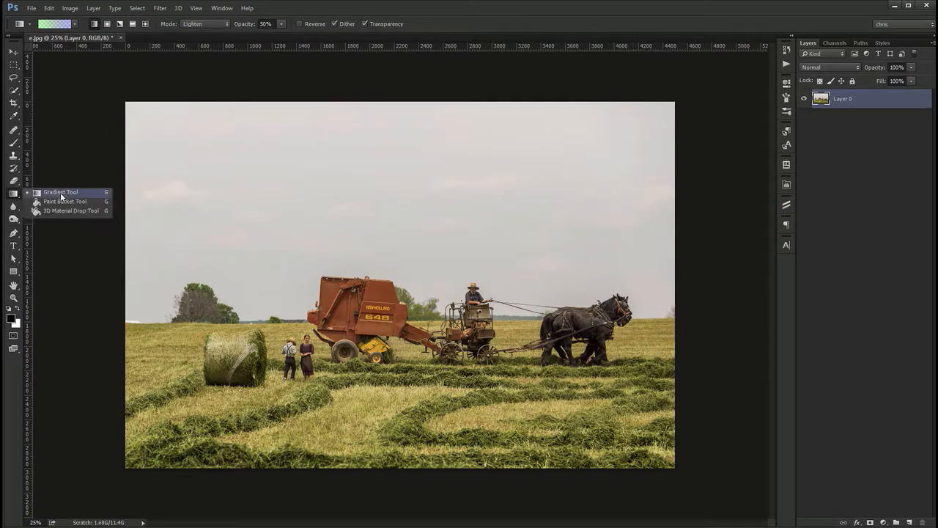
{"action": "left_click", "coordinate": [73, 201]}
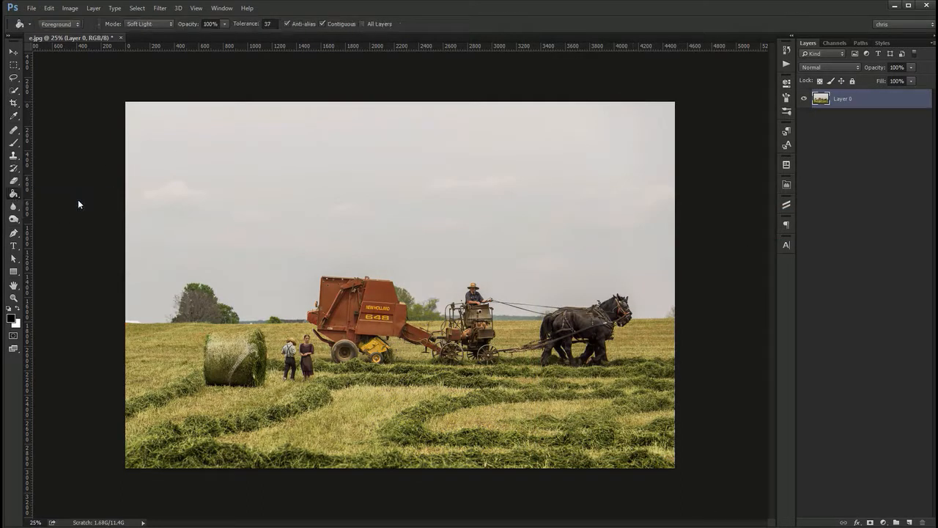
{"action": "left_click", "coordinate": [331, 220]}
{"action": "key", "text": "ctrl+z"}
Set the Paint Bucket's mode to Normal, and test a black fill on the sky and undo it
{"action": "left_click", "coordinate": [147, 27]}
{"action": "scroll", "coordinate": [147, 30], "scroll_direction": "up", "scroll_amount": 5}
{"action": "left_click", "coordinate": [146, 34]}
{"action": "left_click", "coordinate": [361, 205]}
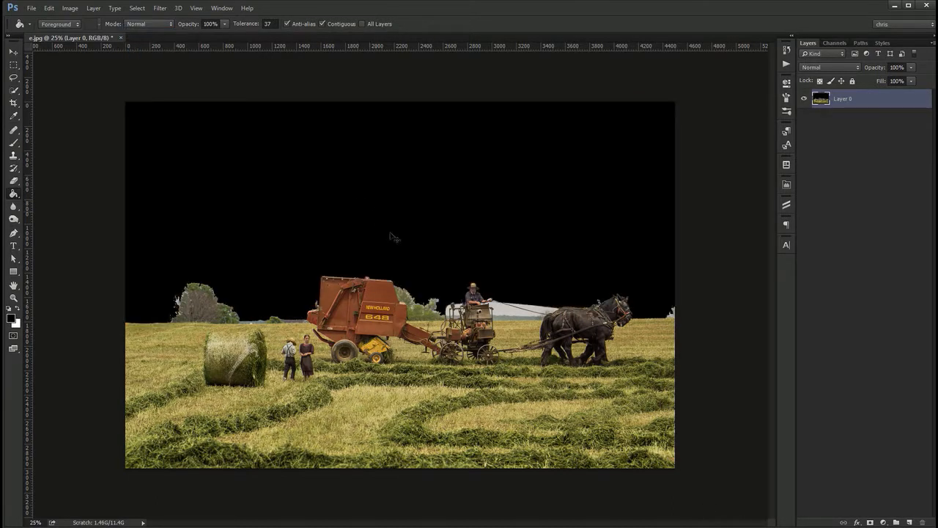
{"action": "key", "text": "ctrl+z"}
Test black fills at two spots on the red baler, undoing each one
{"action": "left_click", "coordinate": [379, 290]}
{"action": "key", "text": "ctrl+z"}
{"action": "left_click", "coordinate": [331, 304]}
{"action": "key", "text": "ctrl+z"}
Set the Paint Bucket's tolerance to 4 and fill part of the sky with black
{"action": "left_click", "coordinate": [242, 26]}
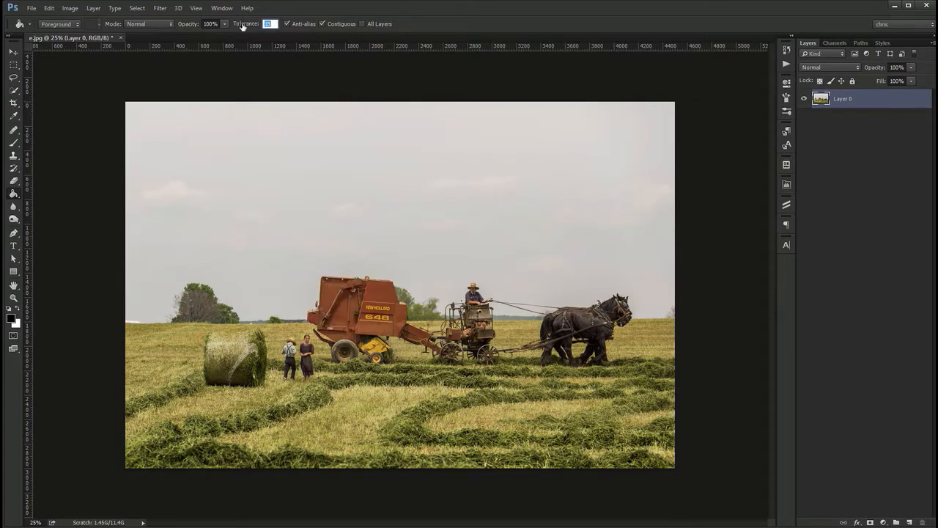
{"action": "type", "text": "4"}
{"action": "left_click", "coordinate": [318, 205]}
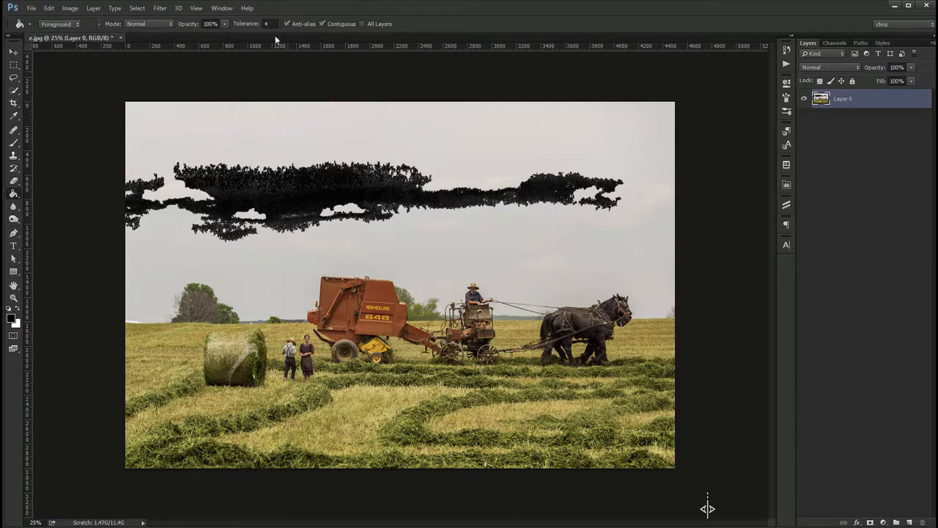
Undo the last fill, then try filling the sky with black at a tolerance of 106 and undo that too
{"action": "key", "text": "ctrl+z"}
{"action": "left_click_drag", "start_coordinate": [253, 27], "coordinate": [301, 28]}
{"action": "left_click", "coordinate": [379, 193]}
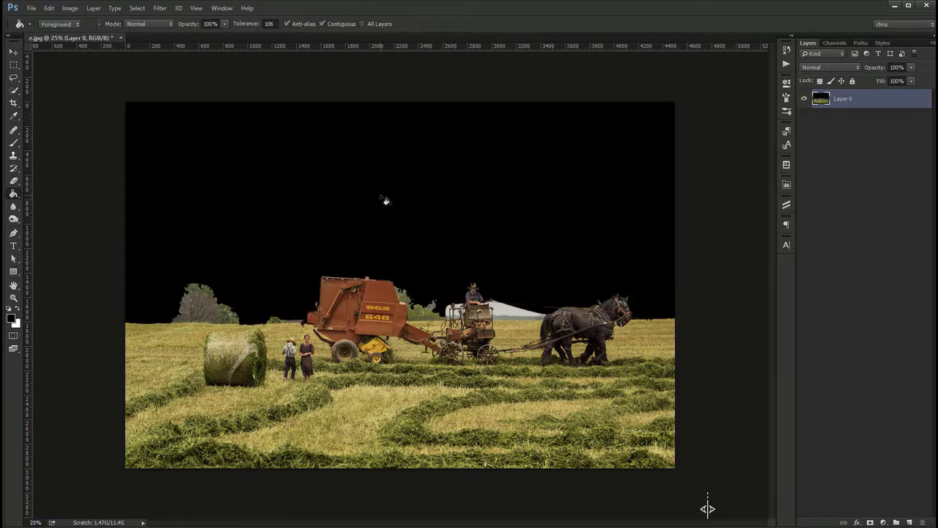
{"action": "key", "text": "ctrl+z"}
Try a black Paint Bucket fill on the sky at a tolerance of 255, then undo it
{"action": "left_click", "coordinate": [247, 24]}
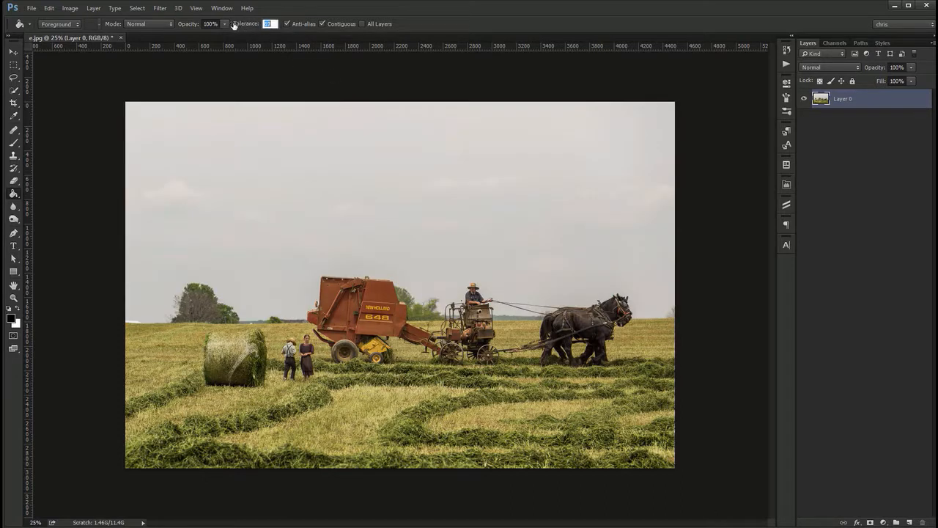
{"action": "type", "text": "255"}
{"action": "left_click", "coordinate": [436, 210]}
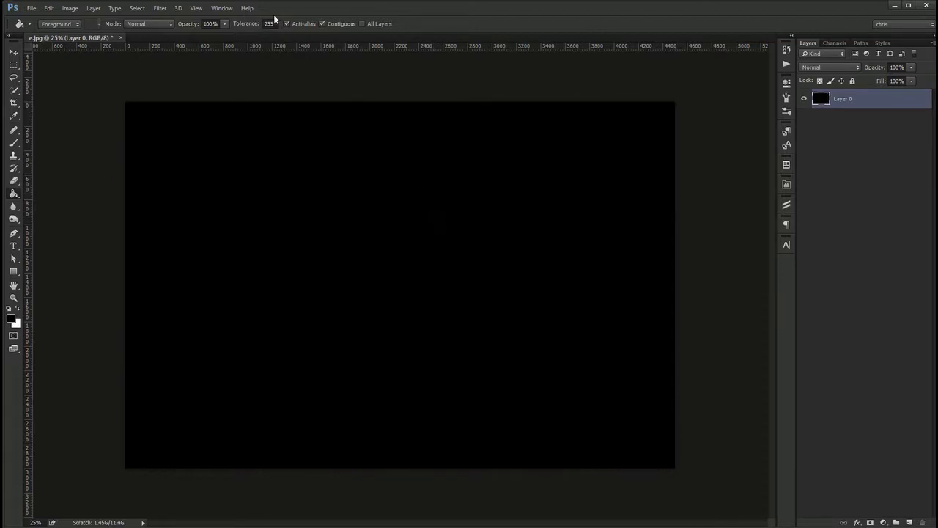
{"action": "key", "text": "ctrl+z"}
Try several black fills at different spots in the sky with low tolerances, ending at 7, and undo them
{"action": "left_click_drag", "start_coordinate": [254, 24], "coordinate": [117, 30]}
{"action": "left_click", "coordinate": [398, 183]}
{"action": "key", "text": "ctrl+z"}
{"action": "mouse_move", "coordinate": [242, 28]}
{"action": "left_mouse_down"}
{"action": "mouse_move", "coordinate": [257, 28]}
{"action": "mouse_move", "coordinate": [244, 28]}
{"action": "left_mouse_up"}
{"action": "left_click", "coordinate": [310, 157]}
{"action": "key", "text": "ctrl+z"}
{"action": "left_click", "coordinate": [279, 171]}
{"action": "key", "text": "ctrl+z"}
{"action": "key", "text": "ctrl+z"}
{"action": "key", "text": "ctrl+z"}
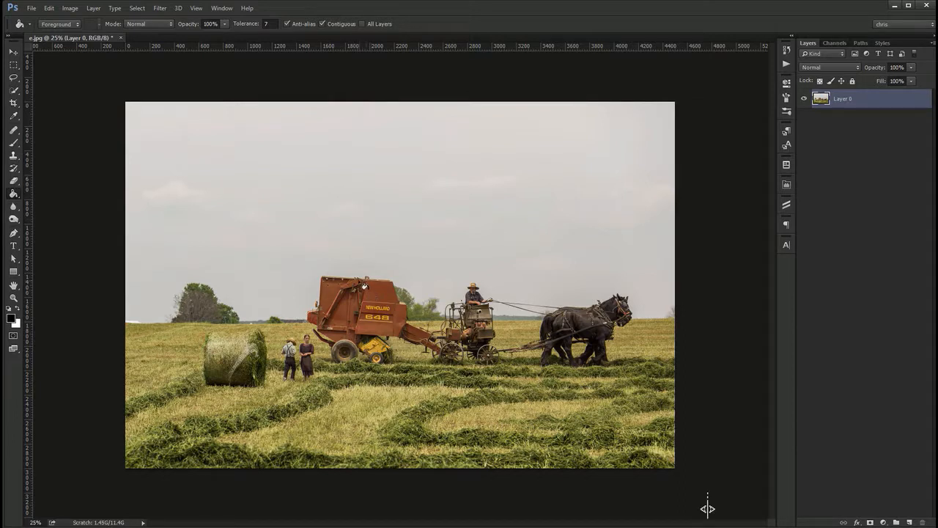
Select the whole sky above the field with the Quick Selection tool
{"action": "key", "text": "w"}
{"action": "mouse_move", "coordinate": [217, 183]}
{"action": "left_mouse_down"}
{"action": "mouse_move", "coordinate": [258, 237]}
{"action": "mouse_move", "coordinate": [385, 226]}
{"action": "mouse_move", "coordinate": [522, 194]}
{"action": "left_mouse_up"}
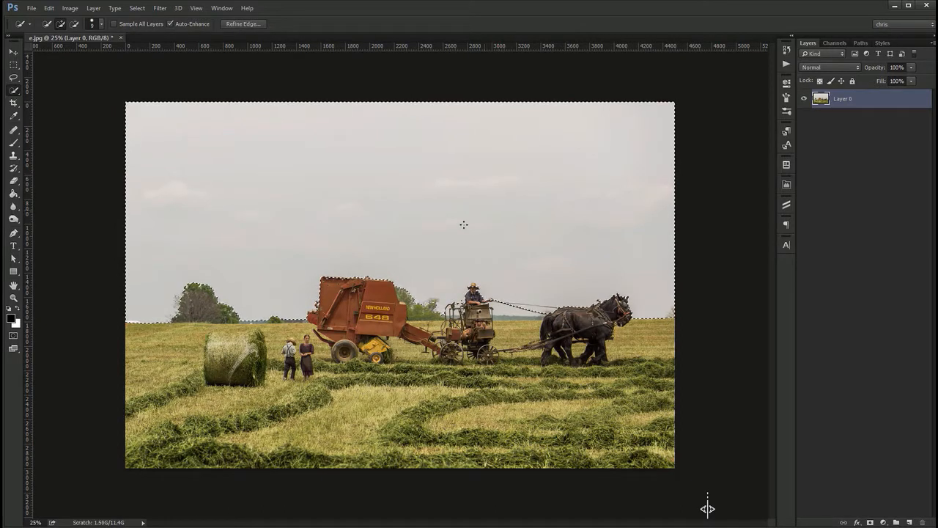
Set the Paint Bucket tolerance to 65, try filling the selected sky with black, and undo the fill
{"action": "key", "text": "g"}
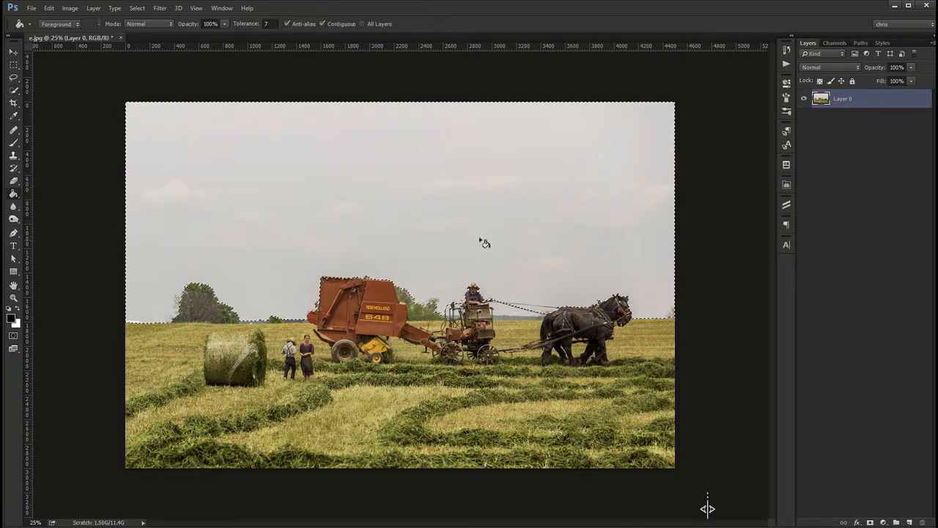
{"action": "left_click", "coordinate": [416, 200]}
{"action": "key", "text": "ctrl+z"}
{"action": "left_click", "coordinate": [268, 23]}
{"action": "type", "text": "65"}
{"action": "left_click", "coordinate": [402, 205]}
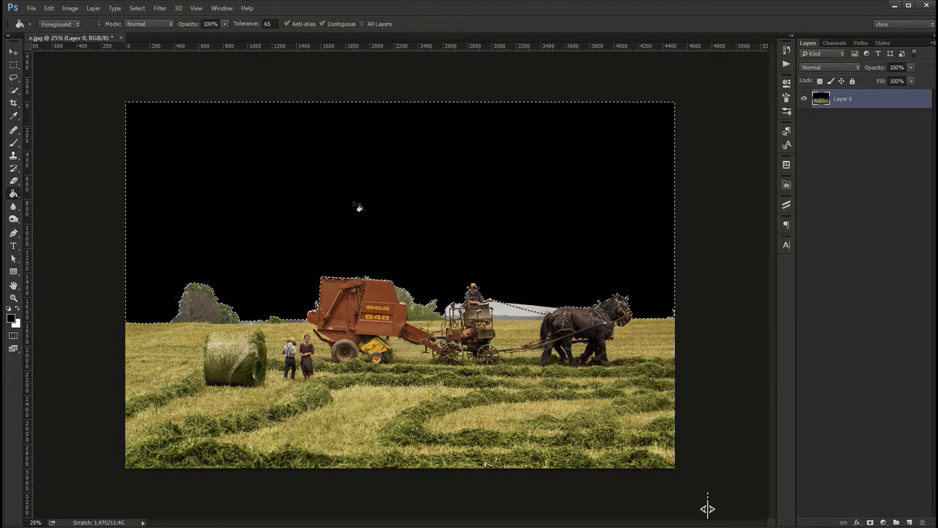
{"action": "key", "text": "ctrl+z"}
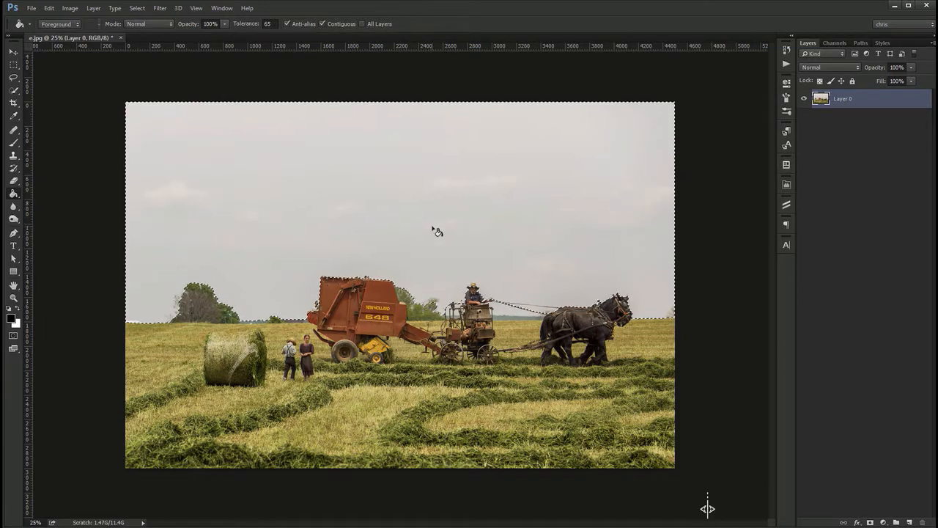
Try a black fill of the selected sky in Multiply mode, undo it, and try switching the fill mode to Screen
{"action": "left_click", "coordinate": [150, 23]}
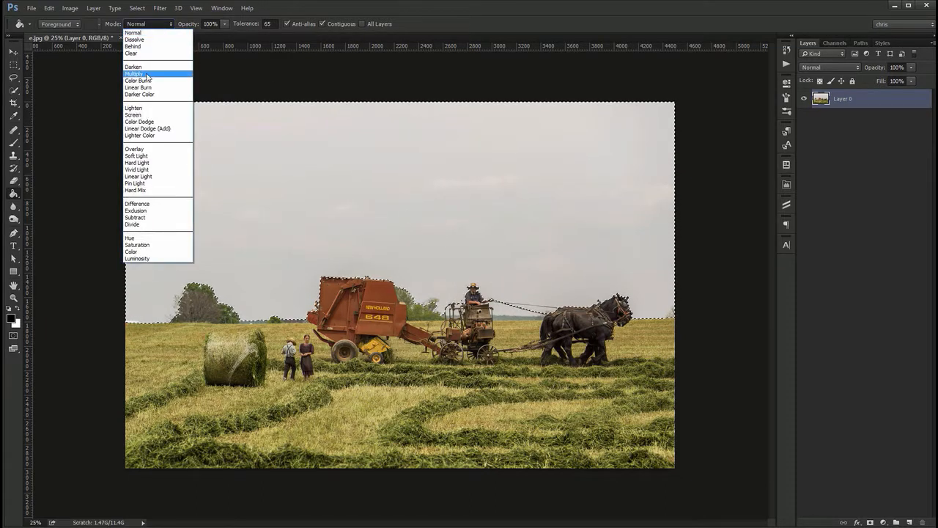
{"action": "left_click", "coordinate": [147, 69]}
{"action": "left_click", "coordinate": [365, 201]}
{"action": "key", "text": "ctrl+z"}
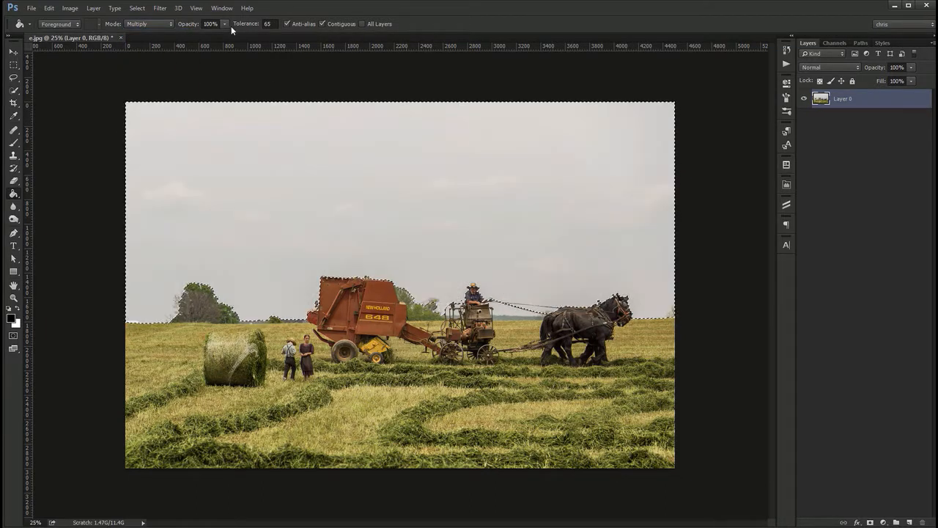
{"action": "left_click", "coordinate": [156, 23]}
{"action": "left_click", "coordinate": [133, 115]}
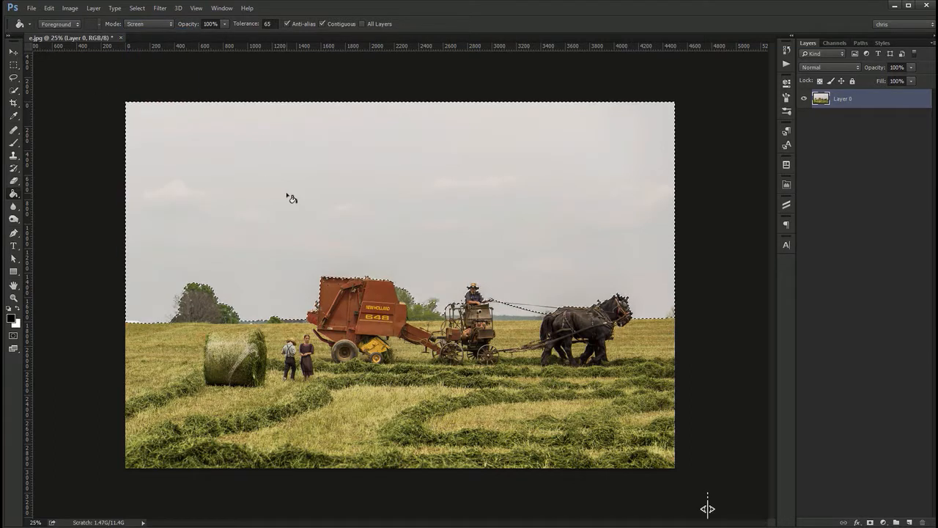
{"action": "left_click", "coordinate": [149, 23]}
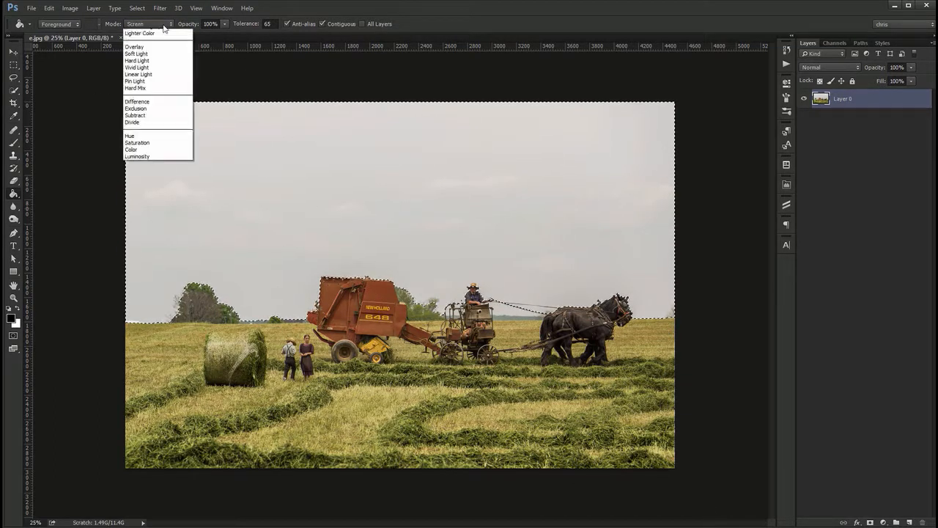
{"action": "left_click", "coordinate": [154, 128]}
Fill the selected sky with black in Soft Light mode and clear the selection
{"action": "left_click", "coordinate": [150, 23]}
{"action": "left_click", "coordinate": [180, 152]}
{"action": "left_click", "coordinate": [395, 222]}
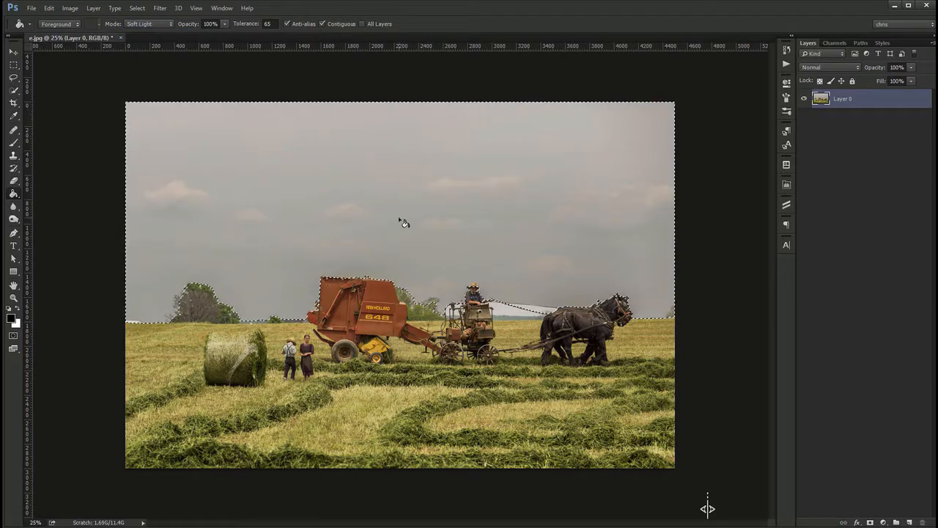
{"action": "key", "text": "ctrl+d"}
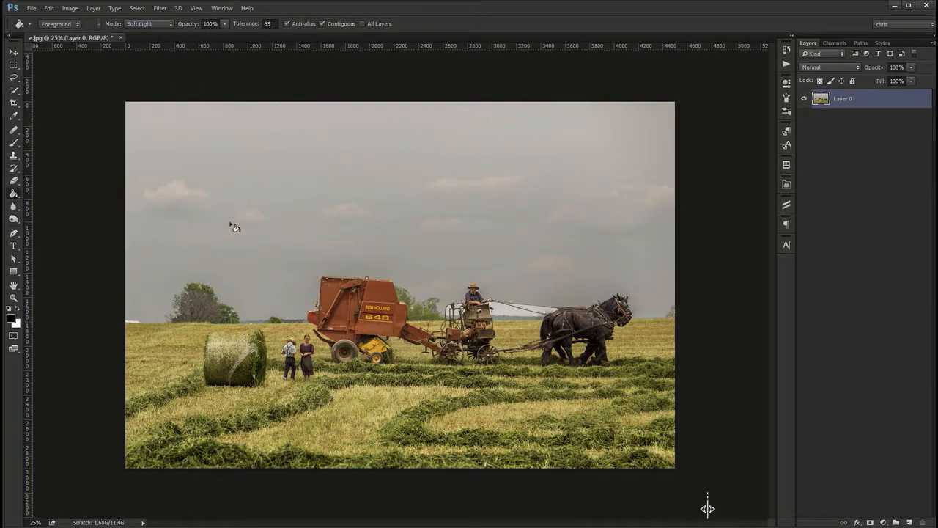
Darken the missed patches of sky beneath the reins and between the cart's bars with the same Soft Light fill
{"action": "left_click", "coordinate": [513, 313]}
{"action": "key", "text": "z"}
{"action": "left_click_drag", "start_coordinate": [459, 312], "coordinate": [424, 305]}
{"action": "key", "text": "w"}
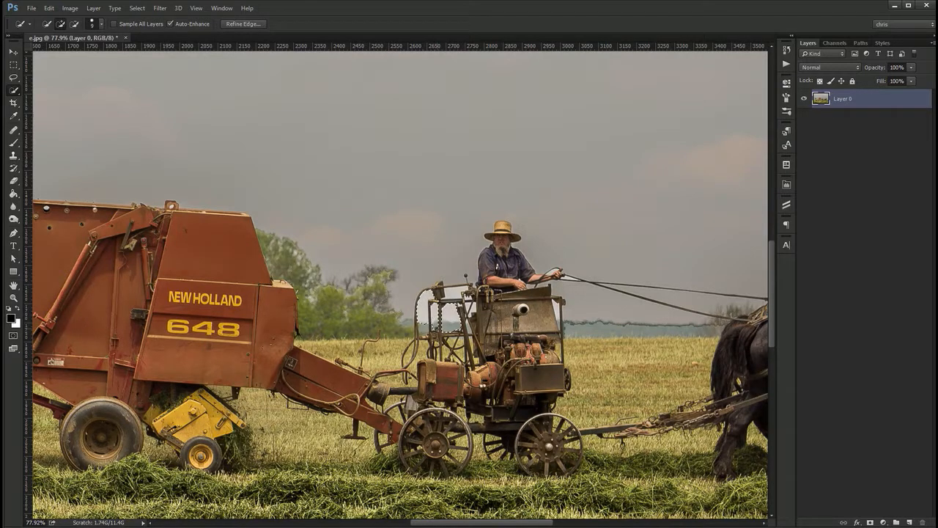
{"action": "key", "text": "g"}
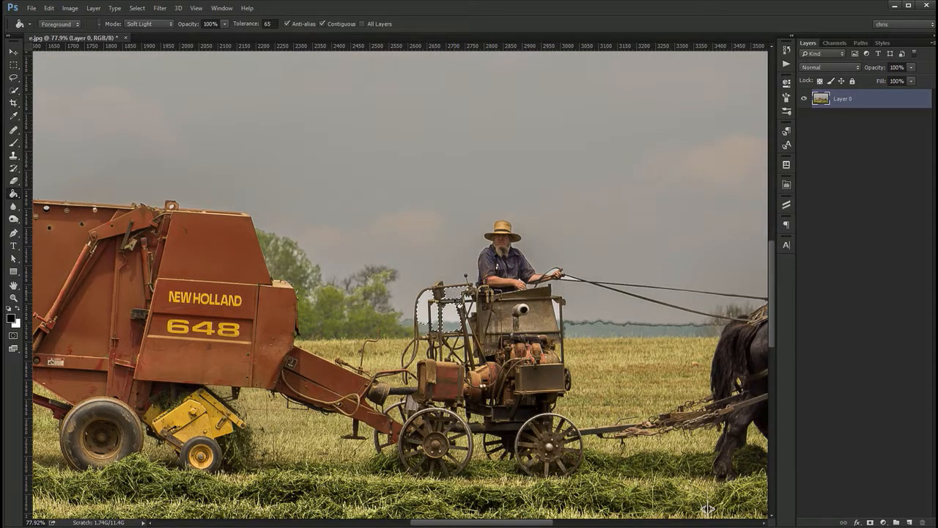
{"action": "left_click", "coordinate": [428, 312]}
{"action": "key", "text": "ctrl+d"}
Try filling the small gap between the cart's bars beside the driver's seat, then undo it
{"action": "key", "text": "ctrl+space"}
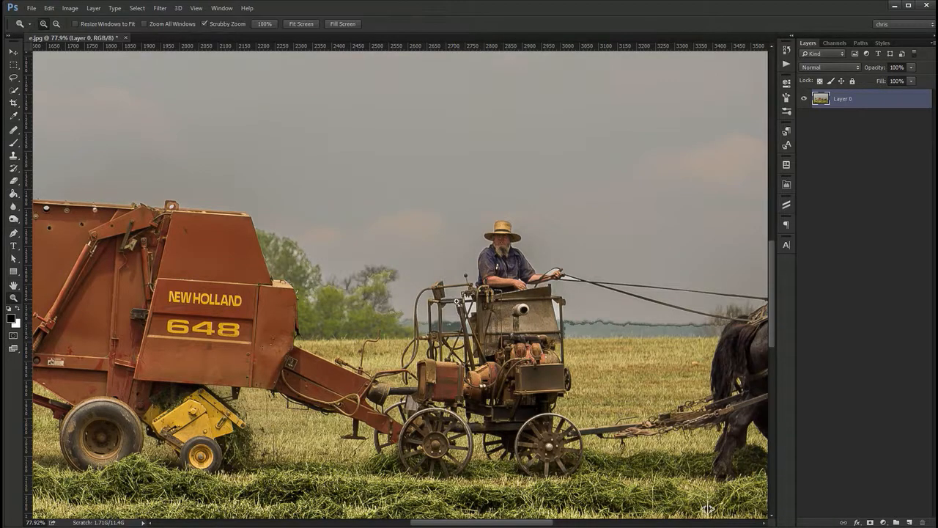
{"action": "left_click", "coordinate": [452, 299], "text": "ctrl"}
{"action": "left_click", "coordinate": [452, 299], "text": "ctrl"}
{"action": "left_click", "coordinate": [496, 323]}
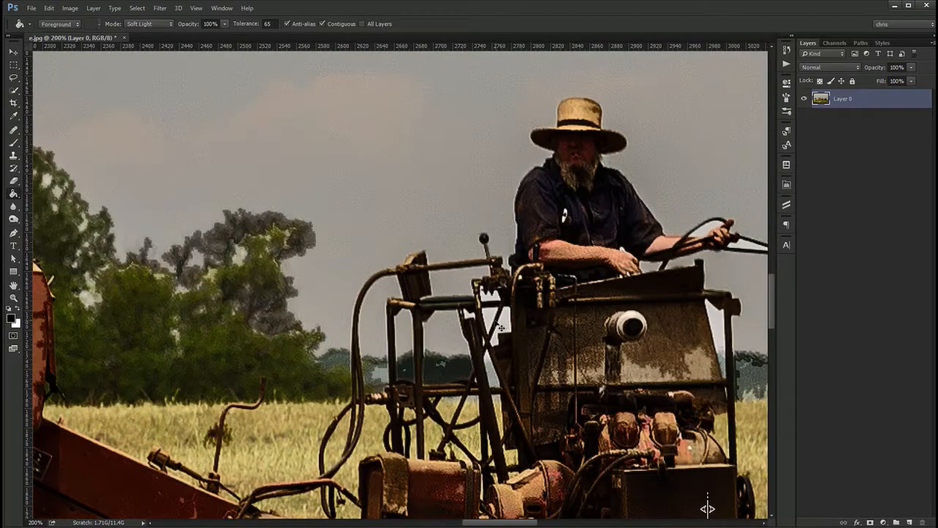
{"action": "key", "text": "ctrl+z"}
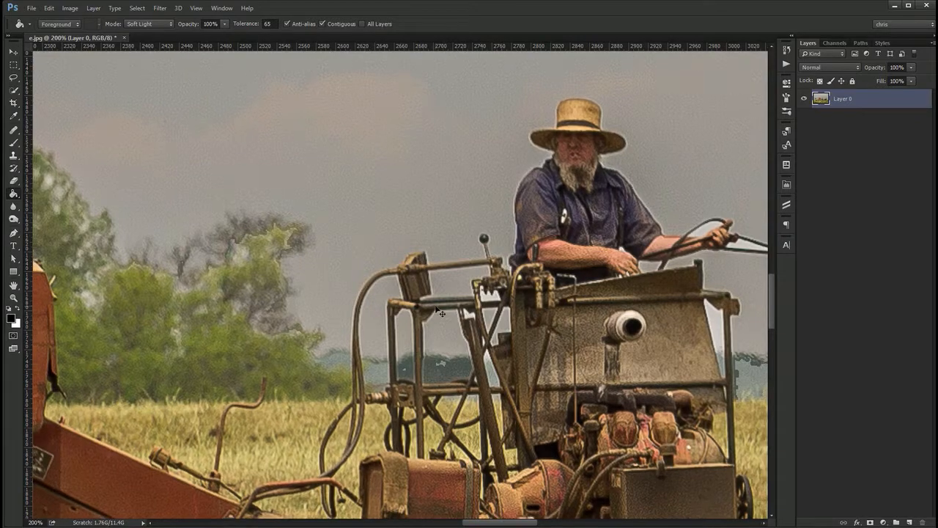
Change the fill mode to Overlay, try a black fill on the sky, and undo it
{"action": "key", "text": "ctrl+minus"}
{"action": "left_click", "coordinate": [151, 23]}
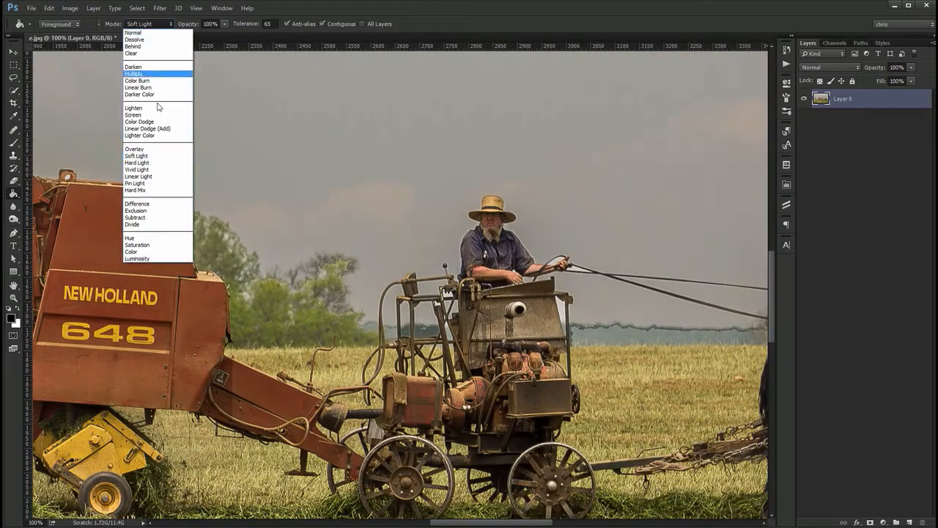
{"action": "left_click", "coordinate": [135, 148]}
{"action": "left_click", "coordinate": [386, 242]}
{"action": "key", "text": "ctrl+z"}
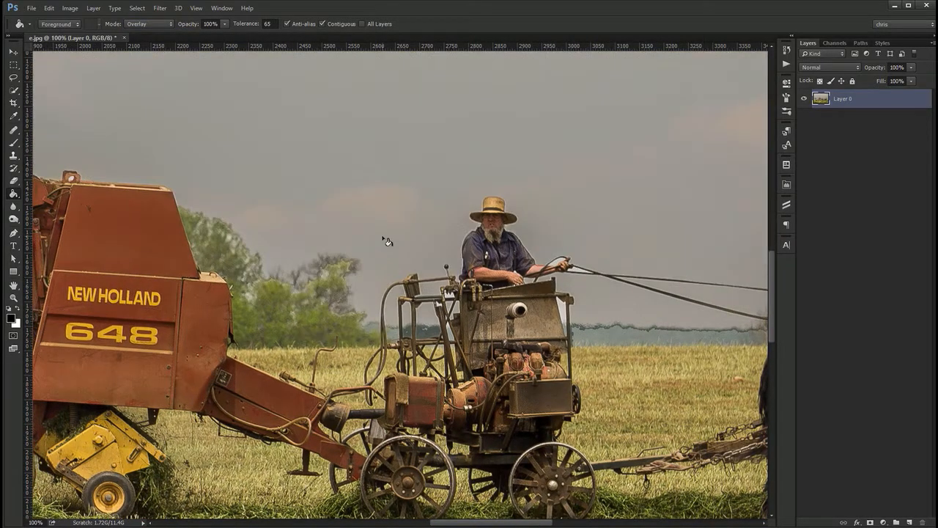
Set the foreground colour to blue 5656ff
{"action": "key", "text": "ctrl+0"}
{"action": "key", "text": "alt"}
{"action": "left_click", "coordinate": [13, 318]}
{"action": "left_click_drag", "start_coordinate": [548, 320], "coordinate": [549, 304]}
{"action": "left_click_drag", "start_coordinate": [527, 303], "coordinate": [494, 256]}
{"action": "left_click", "coordinate": [613, 257]}
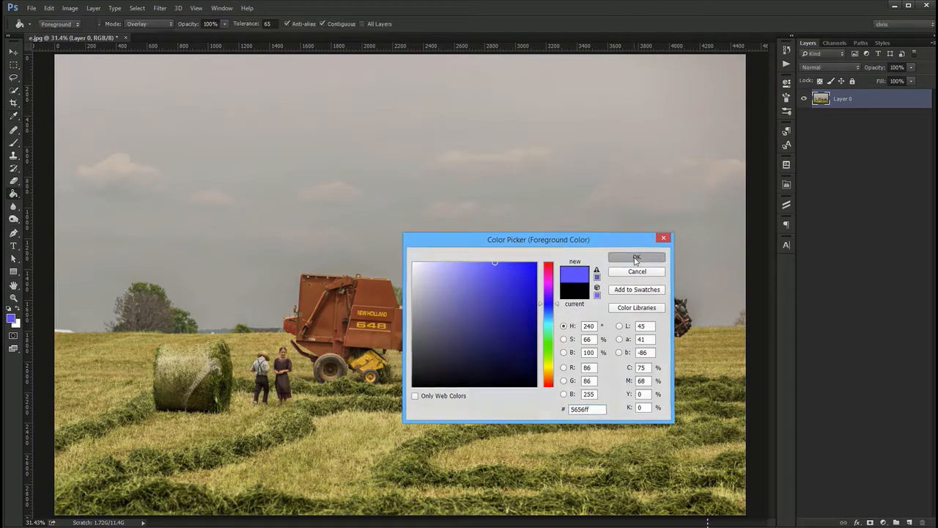
Set the tolerance to 49 and fill the sky and the gap beneath the reins with blue in Overlay mode
{"action": "left_click_drag", "start_coordinate": [247, 31], "coordinate": [235, 30]}
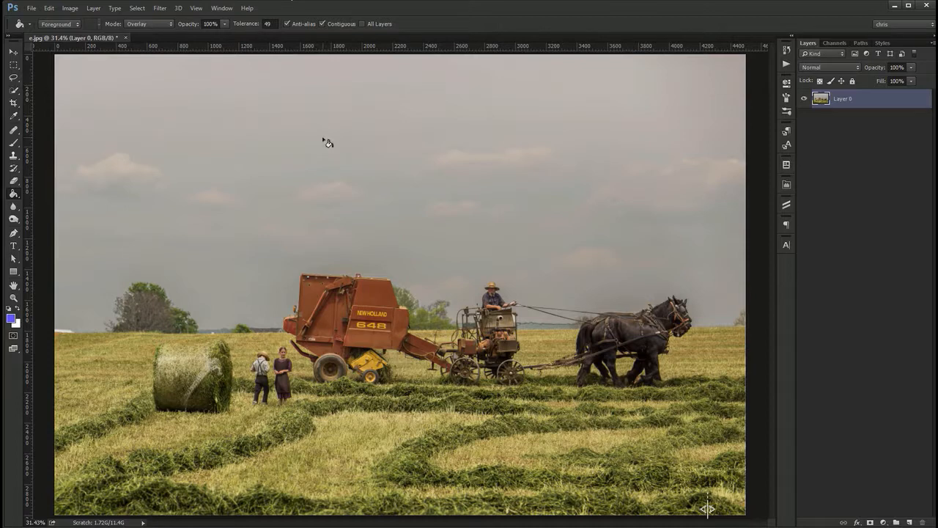
{"action": "left_click", "coordinate": [324, 138]}
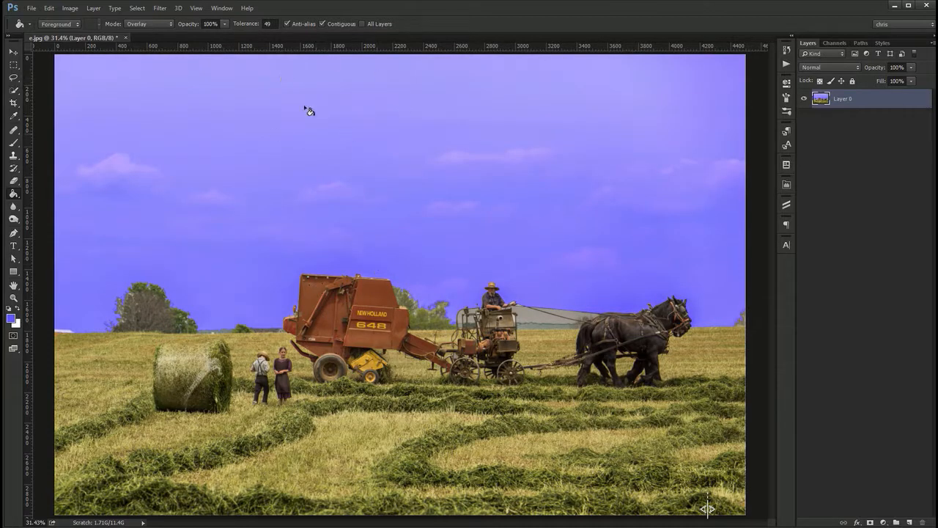
{"action": "left_click", "coordinate": [172, 24]}
{"action": "left_click", "coordinate": [171, 25]}
{"action": "left_click", "coordinate": [541, 317]}
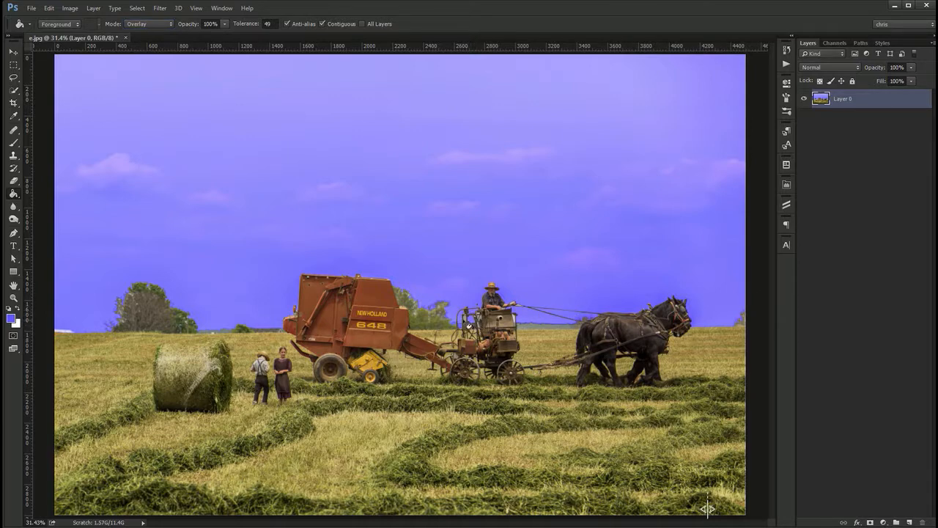
{"action": "key", "text": "v"}
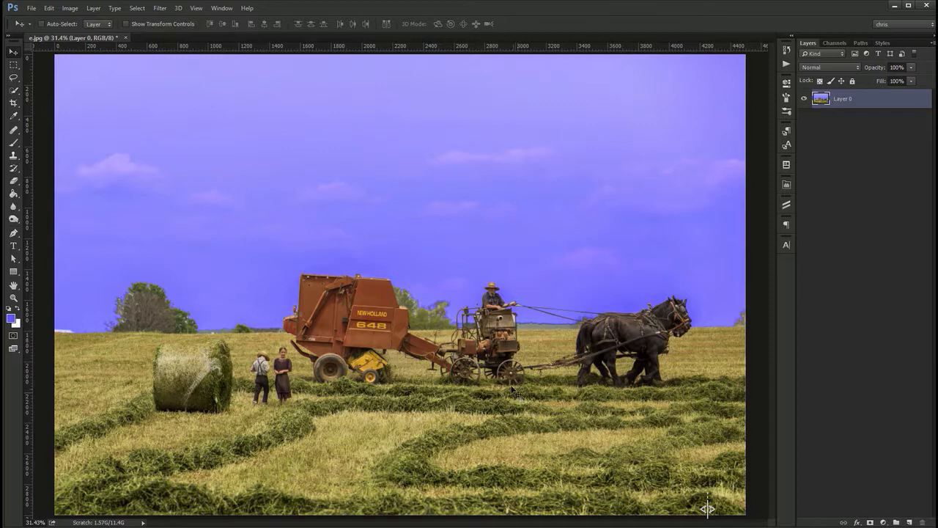
{"action": "key", "text": "g"}
{"action": "left_click", "coordinate": [162, 28]}
{"action": "left_click", "coordinate": [162, 27]}
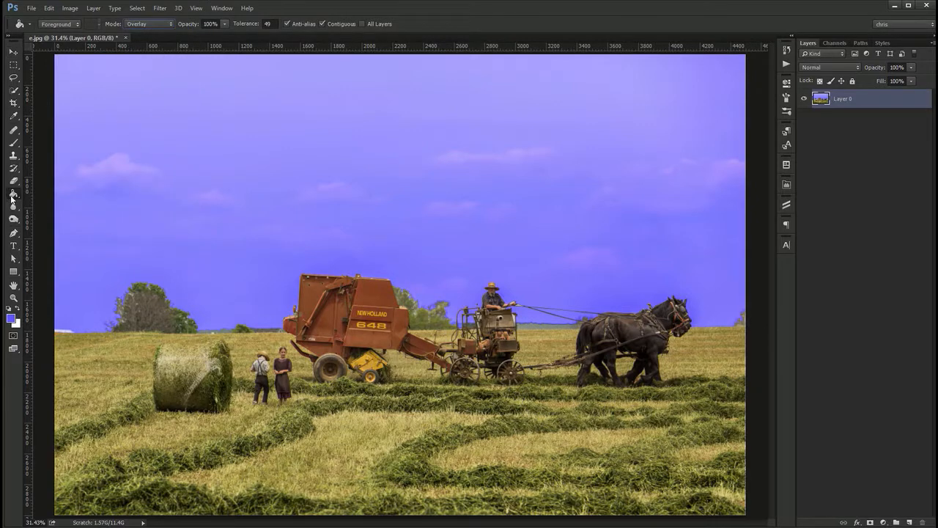
{"action": "right_click", "coordinate": [12, 196]}
{"action": "left_click", "coordinate": [66, 189]}
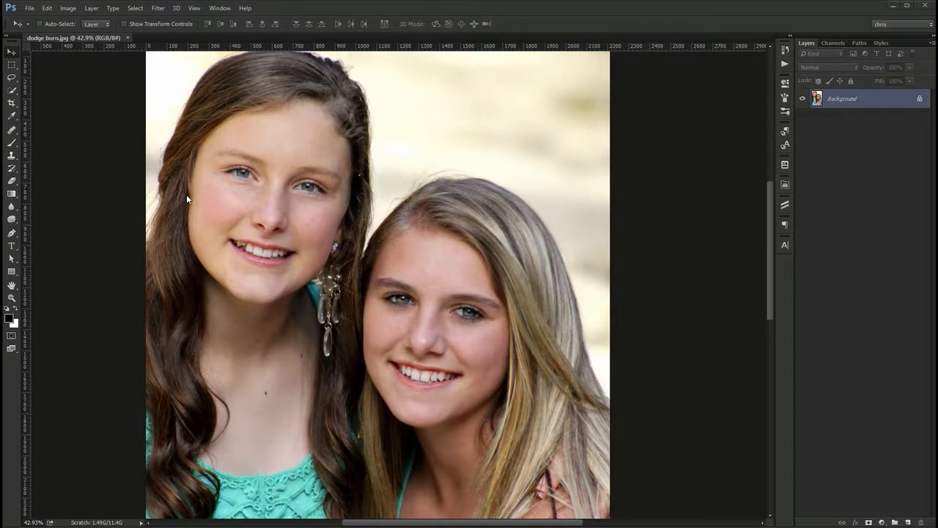
View the Dodge tool's options for the portrait photo, then return to the Move tool
{"action": "left_click", "coordinate": [11, 219]}
{"action": "left_click", "coordinate": [46, 219]}
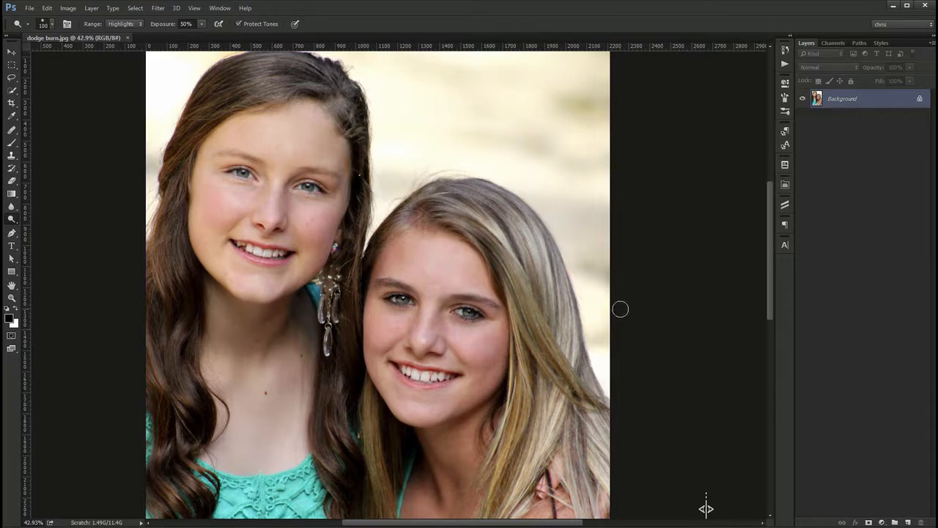
{"action": "key", "text": "v"}
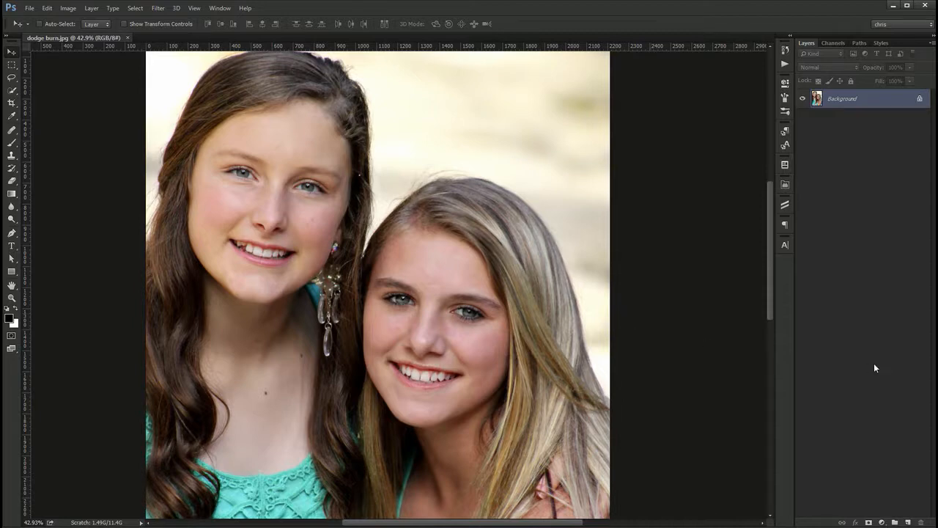
Create a new empty layer above the background portrait
{"action": "left_click", "coordinate": [908, 522]}
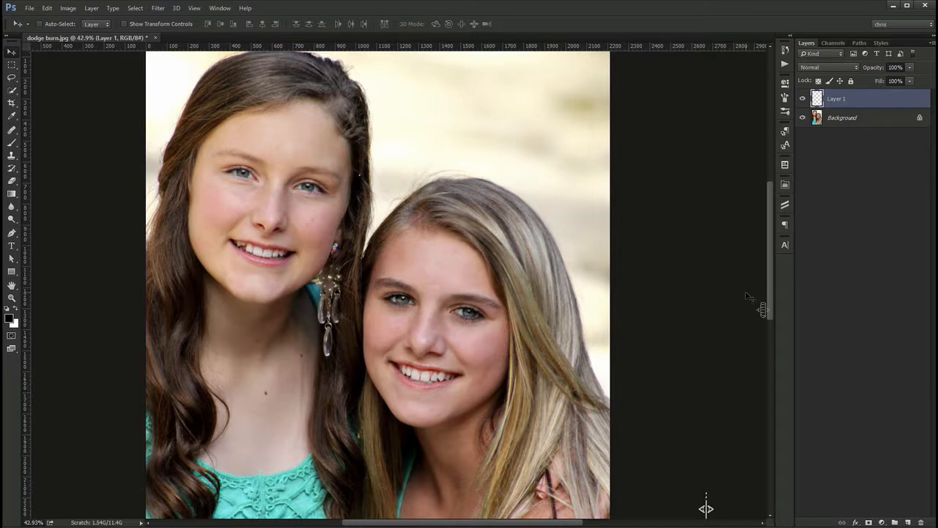
{"action": "key", "text": "shift+F5"}
{"action": "left_click", "coordinate": [461, 170]}
{"action": "left_click", "coordinate": [473, 171]}
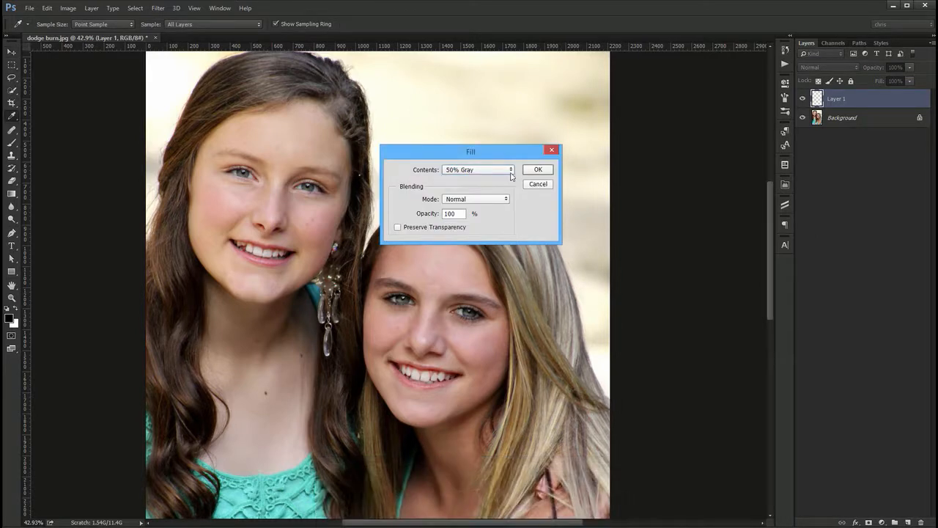
{"action": "left_click", "coordinate": [552, 151]}
{"action": "key", "text": "v"}
Fill the new layer with 50% Gray in Normal mode at 100% opacity
{"action": "left_click", "coordinate": [46, 8]}
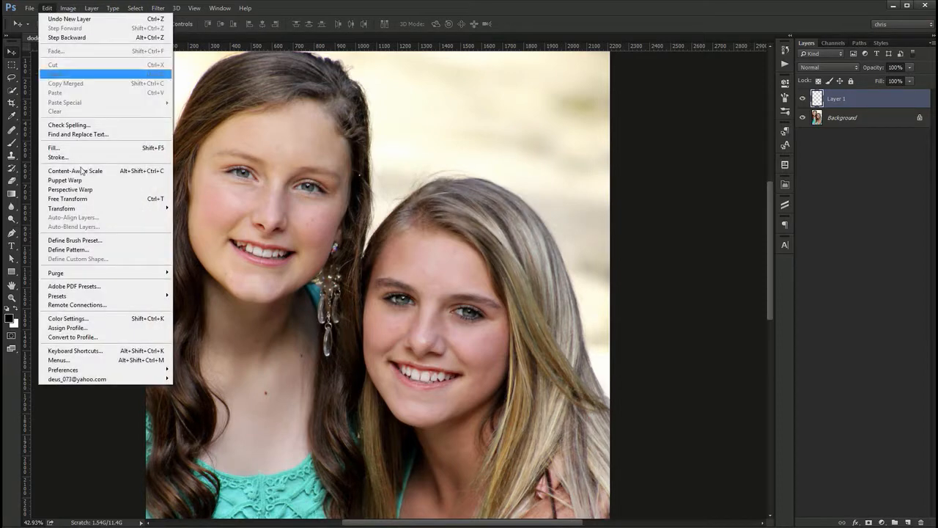
{"action": "left_click", "coordinate": [55, 148]}
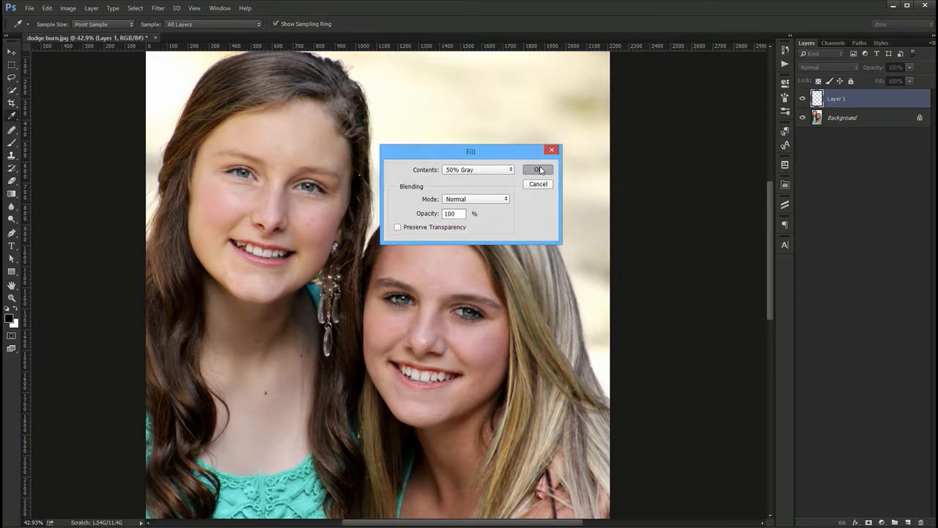
{"action": "left_click", "coordinate": [538, 169]}
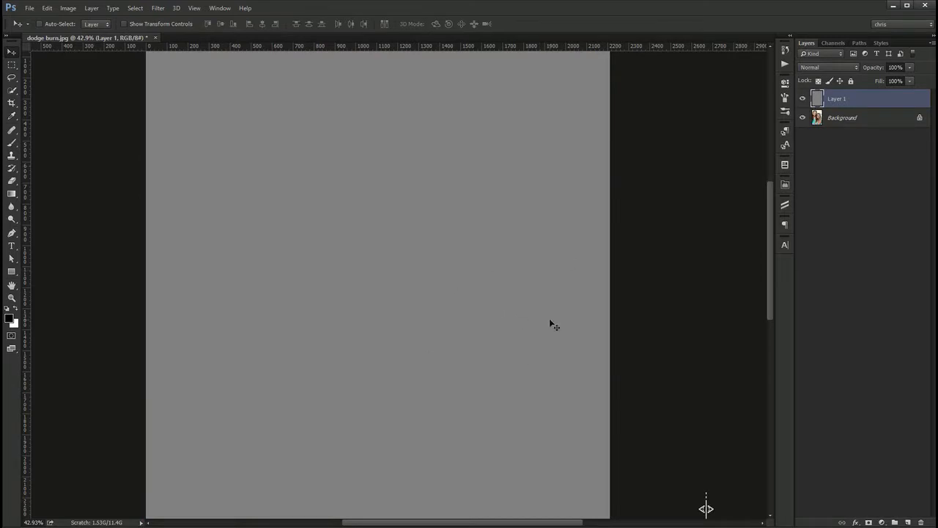
Change the 50% gray layer's blend mode to Overlay and keep that layer selected
{"action": "left_click", "coordinate": [832, 69]}
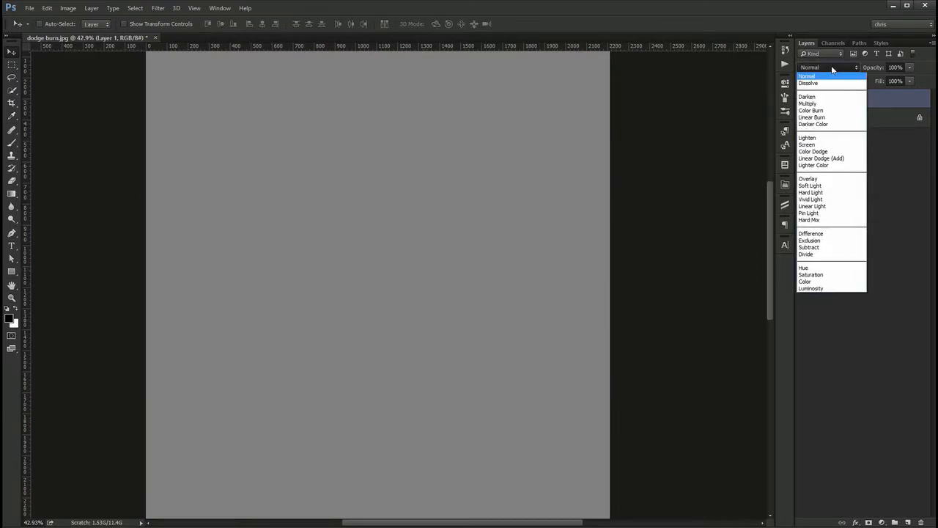
{"action": "left_click", "coordinate": [842, 182]}
{"action": "left_click", "coordinate": [837, 179]}
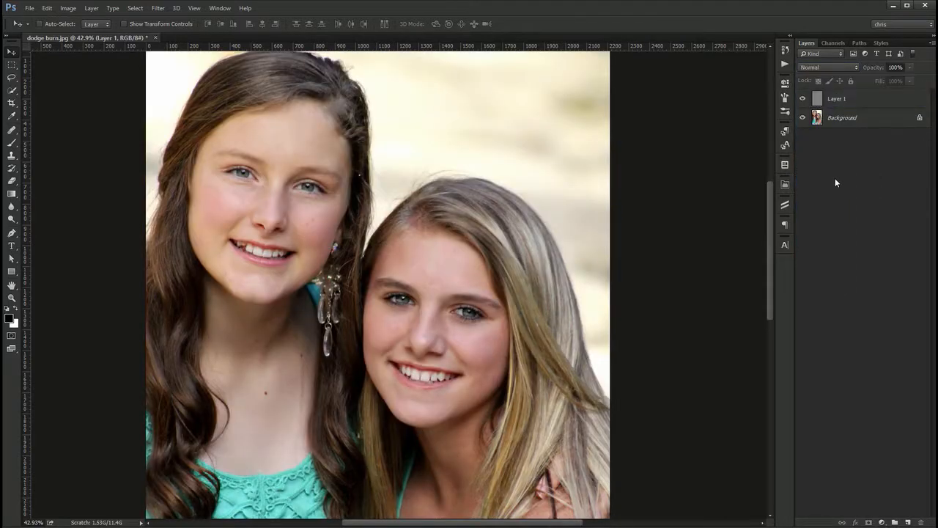
{"action": "left_click", "coordinate": [824, 101]}
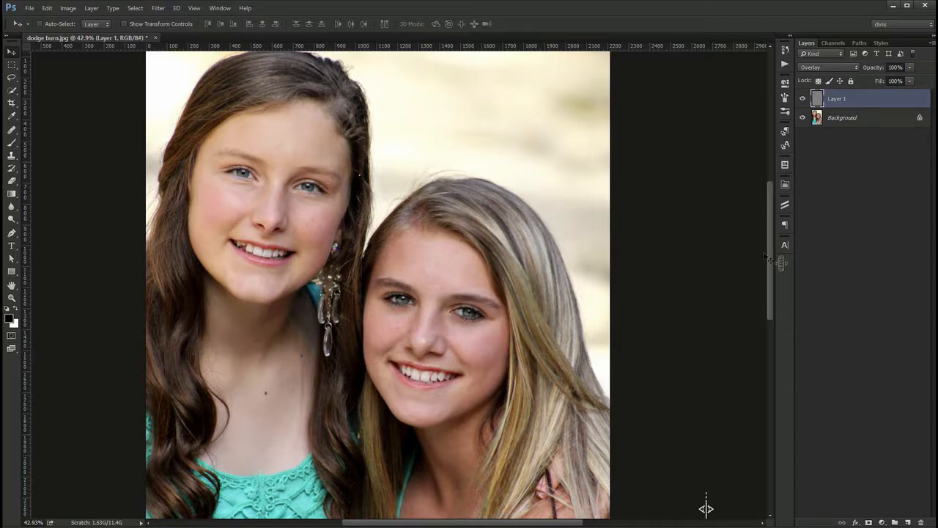
{"action": "left_click_drag", "start_coordinate": [769, 263], "coordinate": [772, 256]}
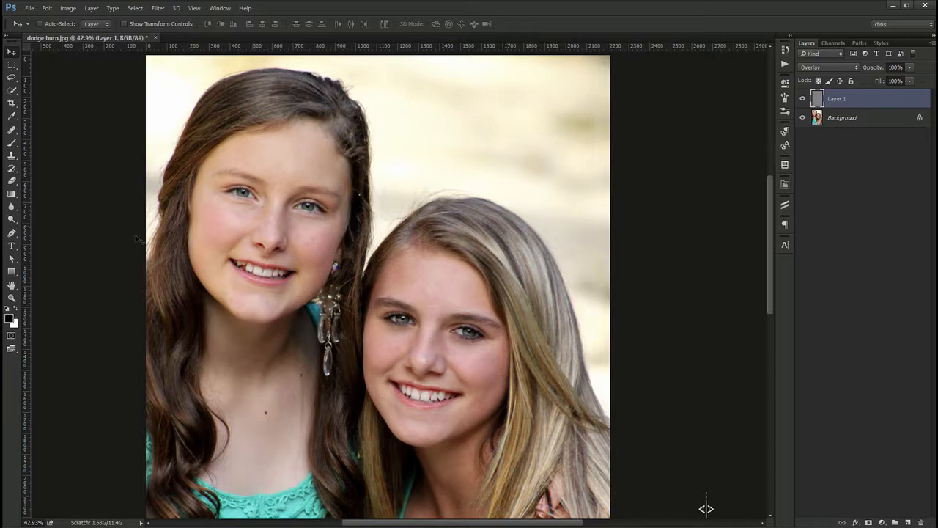
Dodge highlights in both girls' hair on the gray layer at 50% exposure, comparing the first stroke by undoing it
{"action": "left_click_drag", "start_coordinate": [12, 222], "coordinate": [51, 227]}
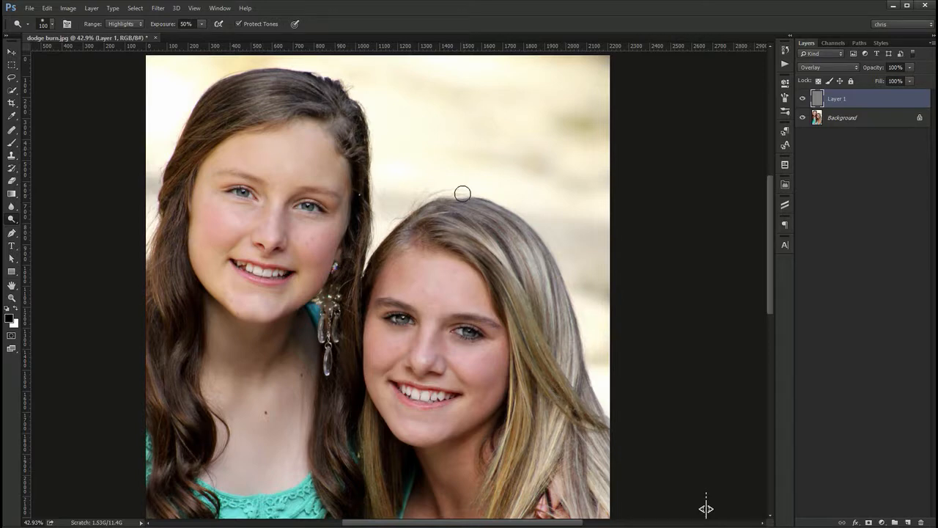
{"action": "left_click_drag", "start_coordinate": [276, 104], "coordinate": [268, 113]}
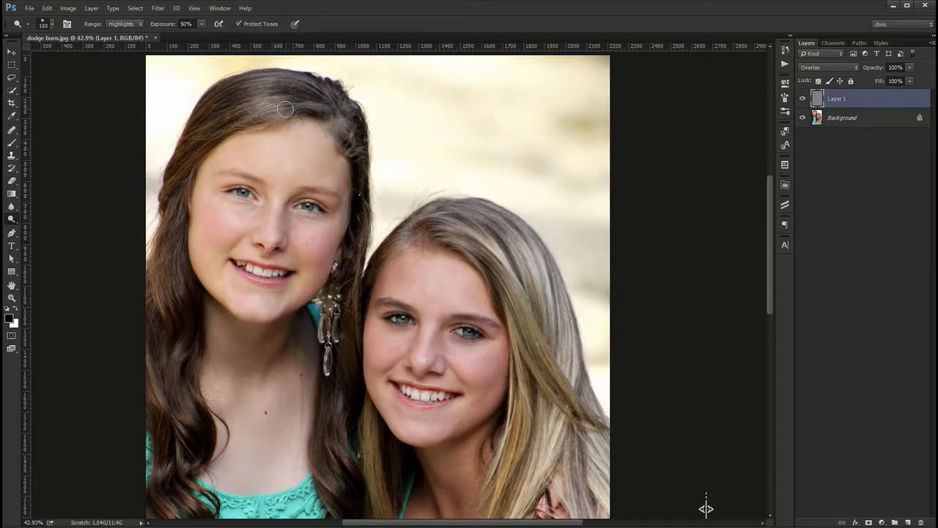
{"action": "key", "text": "ctrl+z"}
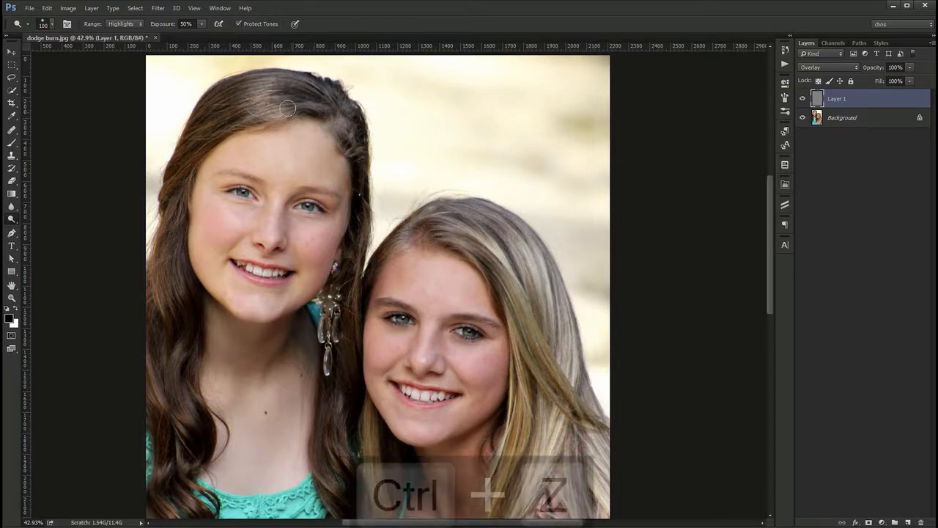
{"action": "key", "text": "ctrl+z"}
{"action": "key", "text": "ctrl+z"}
{"action": "left_click_drag", "start_coordinate": [450, 233], "coordinate": [503, 275]}
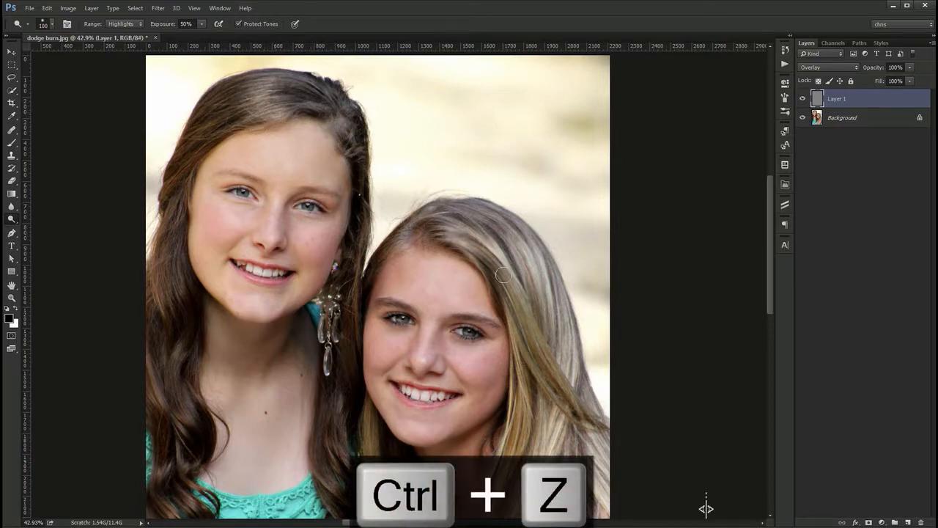
{"action": "left_click_drag", "start_coordinate": [462, 217], "coordinate": [523, 242]}
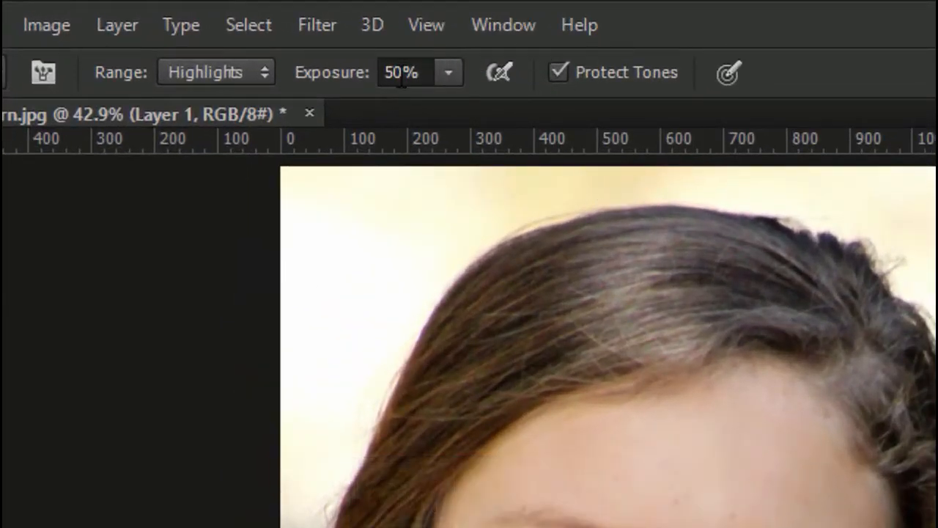
Lower the Dodge exposure to 10% and brighten the highlights in the blonde girl's hair with a 200-pixel brush
{"action": "key", "text": "1"}
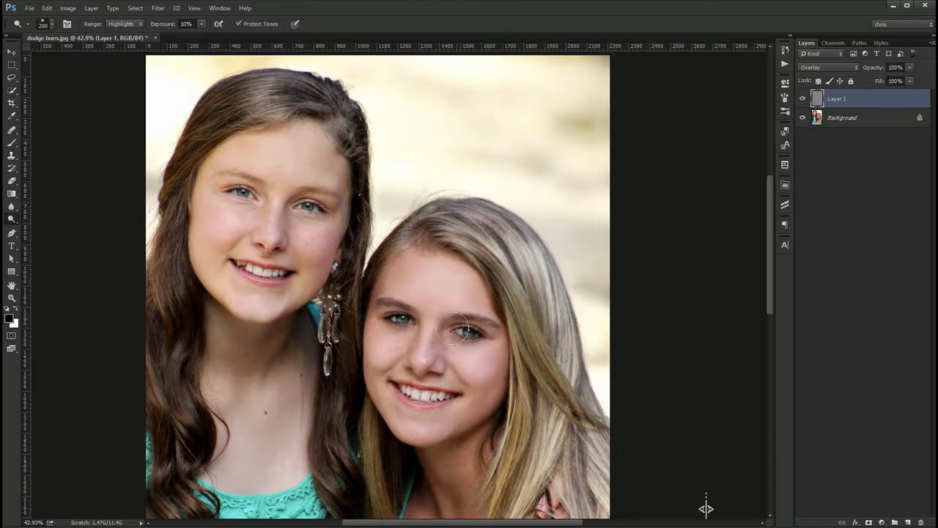
{"action": "scroll", "coordinate": [428, 359], "scroll_direction": "down", "scroll_amount": 3}
{"action": "scroll", "coordinate": [429, 370], "scroll_direction": "down", "scroll_amount": 1}
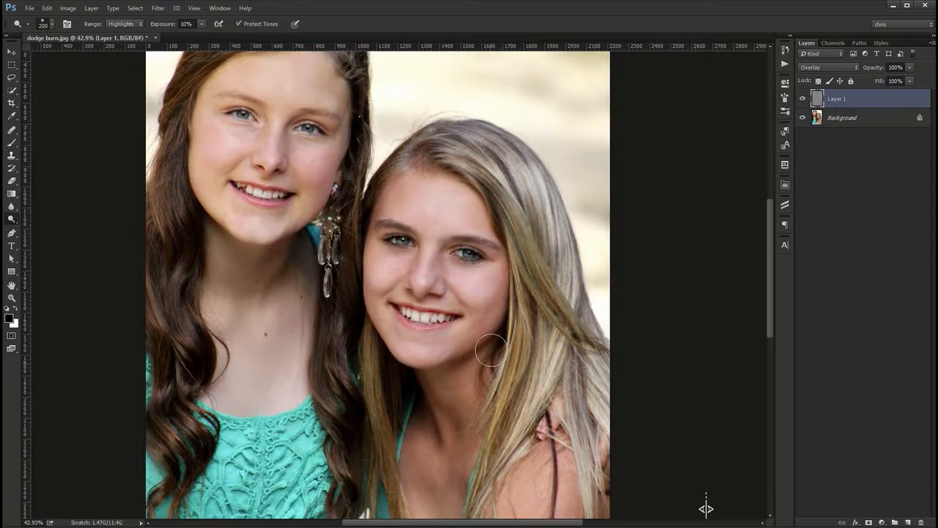
{"action": "left_click_drag", "start_coordinate": [510, 232], "coordinate": [525, 232]}
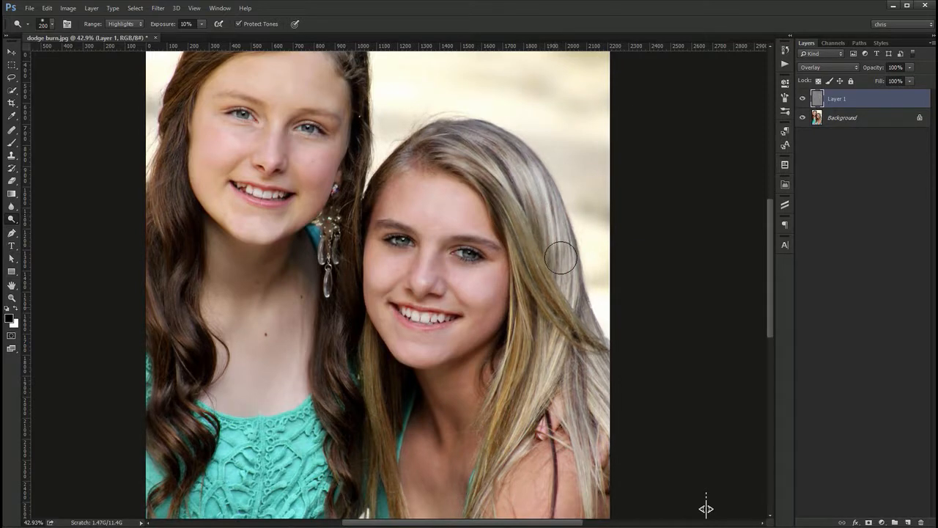
{"action": "scroll", "coordinate": [473, 158], "scroll_direction": "up", "scroll_amount": 2}
{"action": "scroll", "coordinate": [473, 158], "scroll_direction": "up", "scroll_amount": 3}
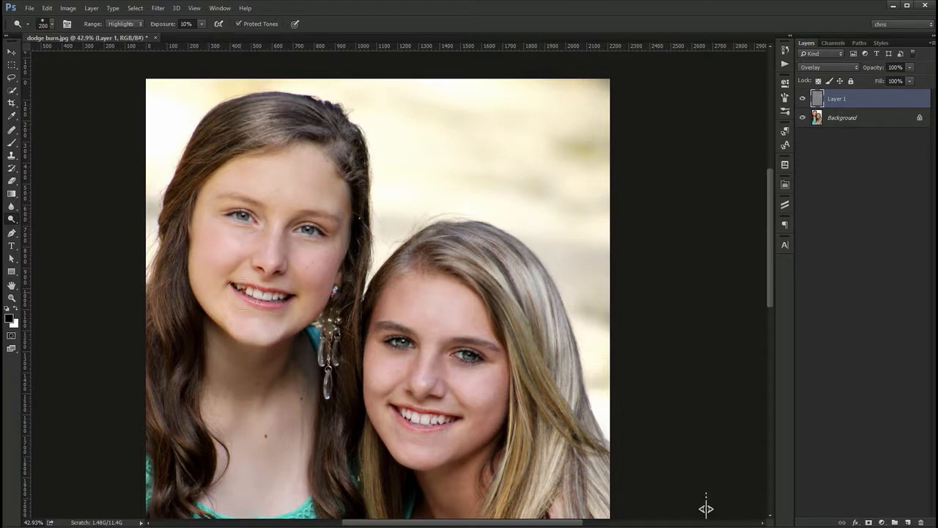
Switch the dodge range to Midtones, lighten the dark-haired girl's teeth, and reduce the brush to 70 pixels
{"action": "scroll", "coordinate": [248, 292], "scroll_direction": "up", "scroll_amount": 5}
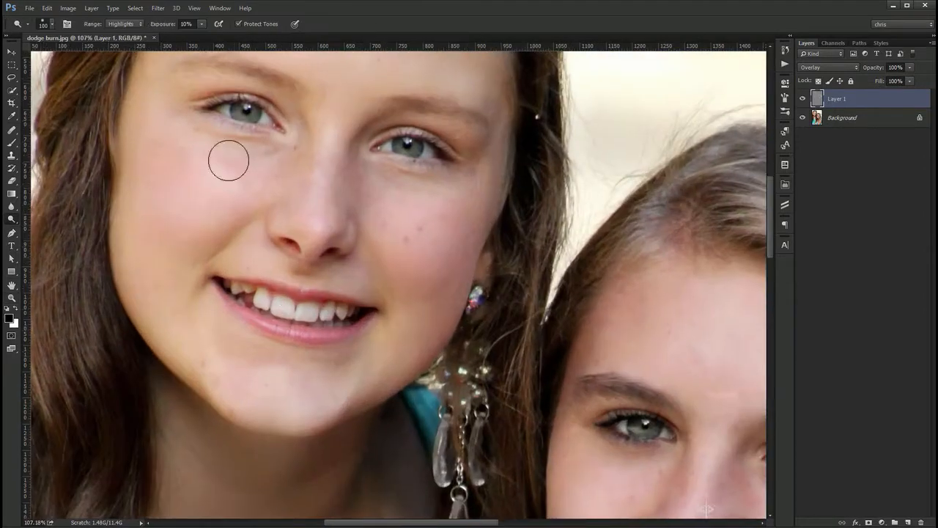
{"action": "left_click", "coordinate": [123, 23]}
{"action": "left_click", "coordinate": [122, 39]}
{"action": "left_click_drag", "start_coordinate": [260, 308], "coordinate": [337, 317]}
{"action": "key", "text": "bracketleft"}
{"action": "key", "text": "bracketleft"}
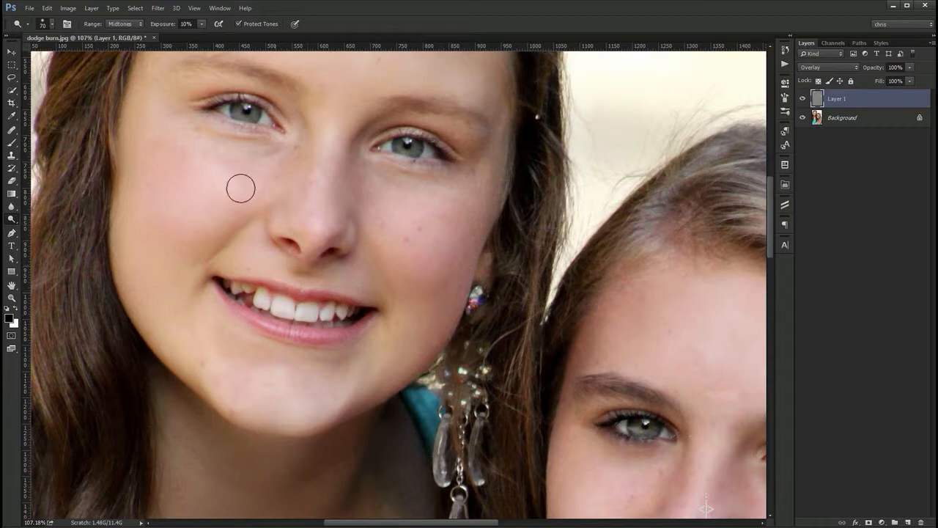
Set the dodge range to Highlights with a 50-pixel brush and whiten both girls' teeth
{"action": "left_click", "coordinate": [119, 27]}
{"action": "left_click", "coordinate": [126, 47]}
{"action": "key", "text": "bracketleft"}
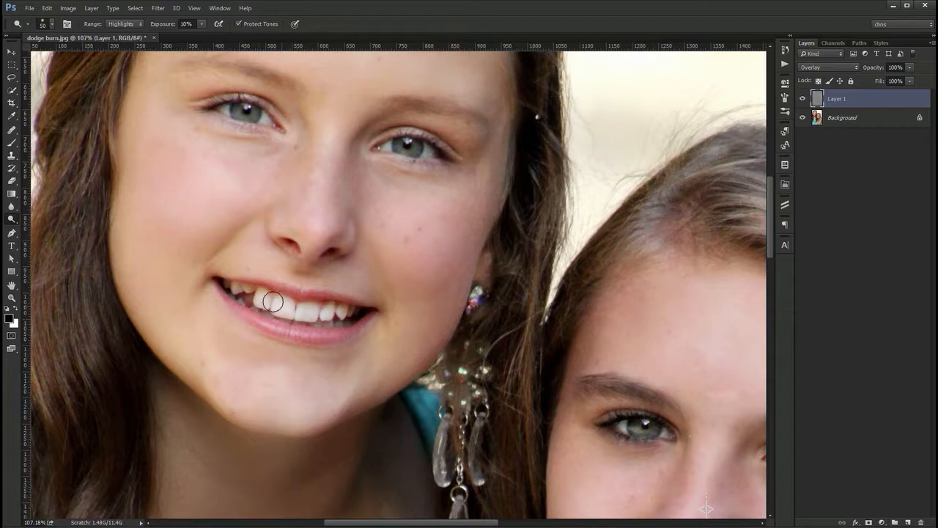
{"action": "left_click_drag", "start_coordinate": [424, 344], "coordinate": [293, 192]}
{"action": "mouse_move", "coordinate": [487, 367]}
{"action": "left_mouse_down"}
{"action": "mouse_move", "coordinate": [376, 239]}
{"action": "mouse_move", "coordinate": [362, 245]}
{"action": "left_mouse_up"}
{"action": "mouse_move", "coordinate": [442, 353]}
{"action": "left_mouse_down"}
{"action": "mouse_move", "coordinate": [495, 349]}
{"action": "mouse_move", "coordinate": [444, 348]}
{"action": "mouse_move", "coordinate": [390, 331]}
{"action": "mouse_move", "coordinate": [414, 346]}
{"action": "mouse_move", "coordinate": [492, 349]}
{"action": "left_mouse_up"}
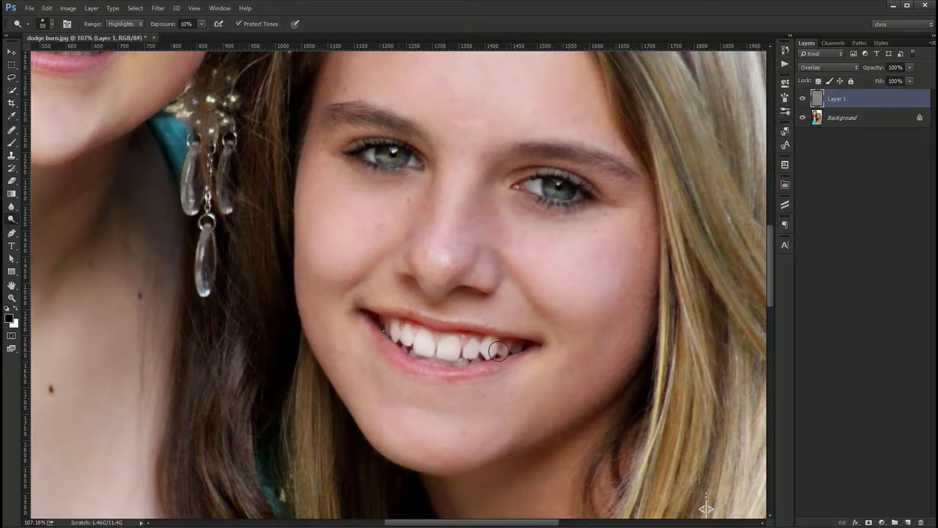
Return the dodge range to Midtones, lighten the blonde girl's nose, and enlarge the brush to 80 pixels
{"action": "left_click_drag", "start_coordinate": [362, 286], "coordinate": [418, 359]}
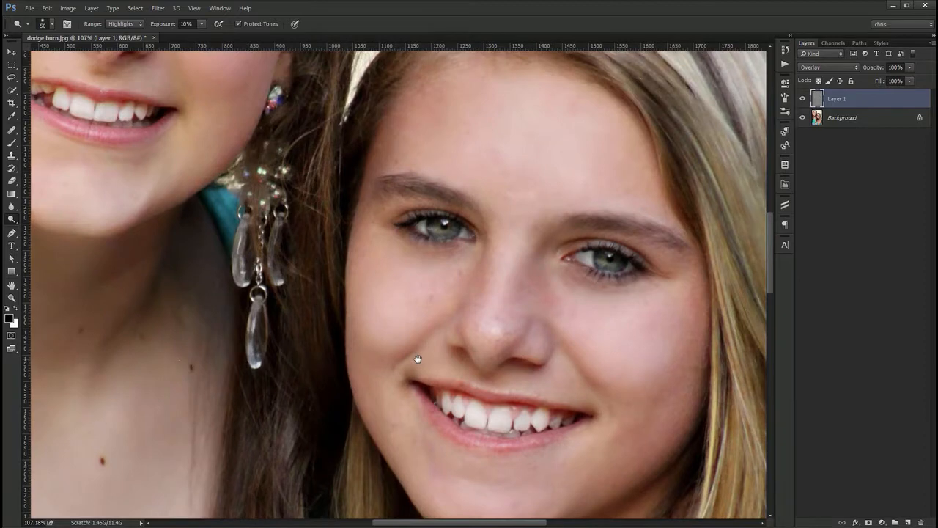
{"action": "left_click", "coordinate": [124, 25]}
{"action": "left_click", "coordinate": [121, 37]}
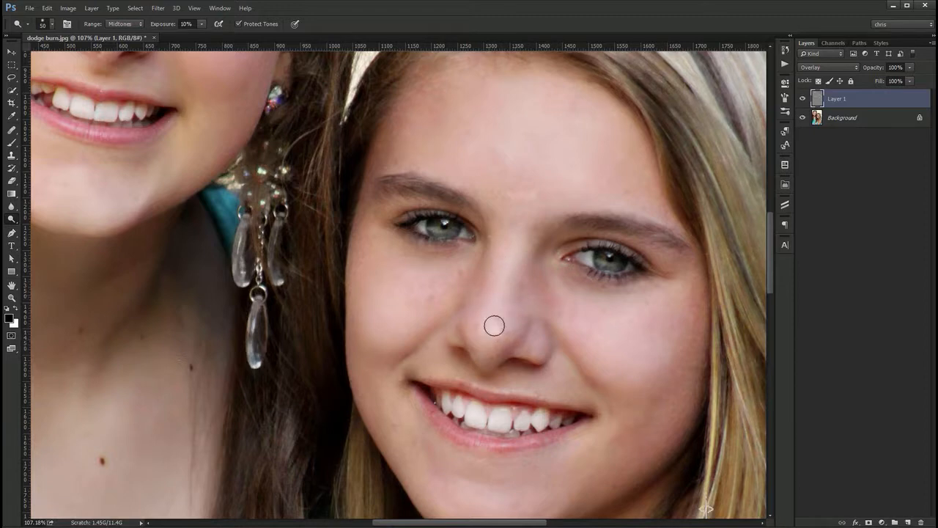
{"action": "key", "text": "bracketright"}
{"action": "key", "text": "bracketright"}
{"action": "key", "text": "bracketright"}
Dodge the midtones along the dark-haired girl's nose and cheeks with the 80-pixel brush
{"action": "scroll", "coordinate": [475, 317], "scroll_direction": "up", "scroll_amount": 5}
{"action": "scroll", "coordinate": [475, 317], "scroll_direction": "left", "scroll_amount": 3}
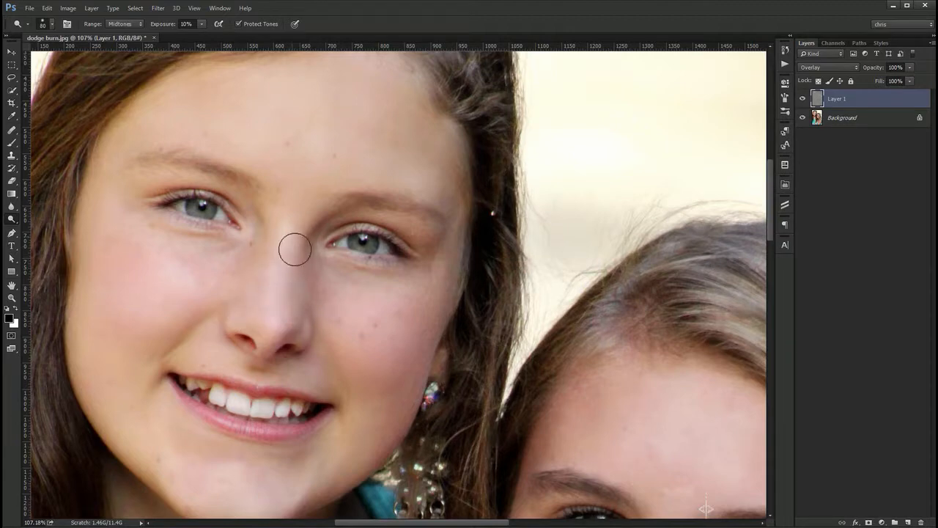
{"action": "mouse_move", "coordinate": [287, 283]}
{"action": "left_mouse_down"}
{"action": "mouse_move", "coordinate": [244, 291]}
{"action": "mouse_move", "coordinate": [303, 200]}
{"action": "mouse_move", "coordinate": [241, 297]}
{"action": "mouse_move", "coordinate": [299, 257]}
{"action": "mouse_move", "coordinate": [310, 300]}
{"action": "mouse_move", "coordinate": [257, 268]}
{"action": "mouse_move", "coordinate": [252, 301]}
{"action": "left_mouse_up"}
{"action": "left_click_drag", "start_coordinate": [389, 342], "coordinate": [337, 217]}
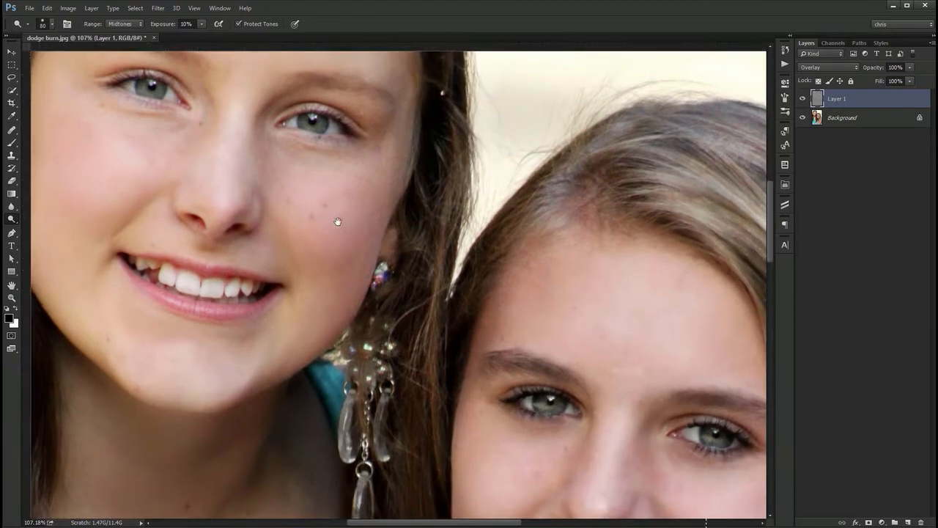
{"action": "left_click_drag", "start_coordinate": [165, 183], "coordinate": [278, 245]}
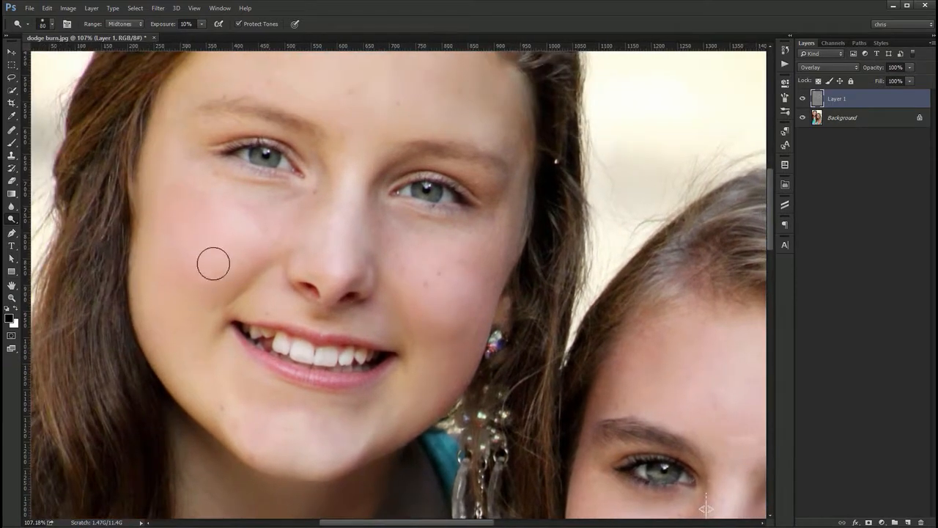
Dodge the midtones on the blonde girl's cheek and eyes with the 80-pixel brush
{"action": "left_click_drag", "start_coordinate": [552, 371], "coordinate": [311, 220]}
{"action": "left_click_drag", "start_coordinate": [478, 290], "coordinate": [431, 188]}
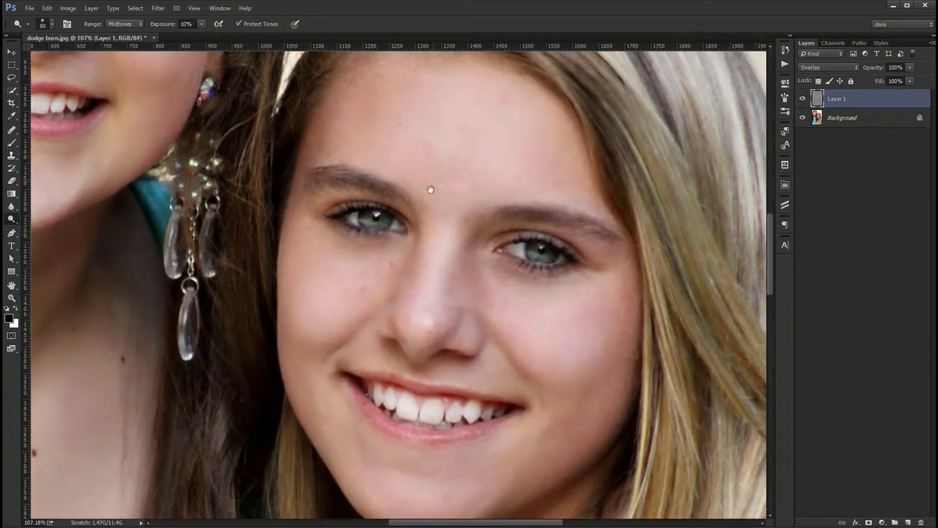
{"action": "left_click_drag", "start_coordinate": [350, 304], "coordinate": [310, 311]}
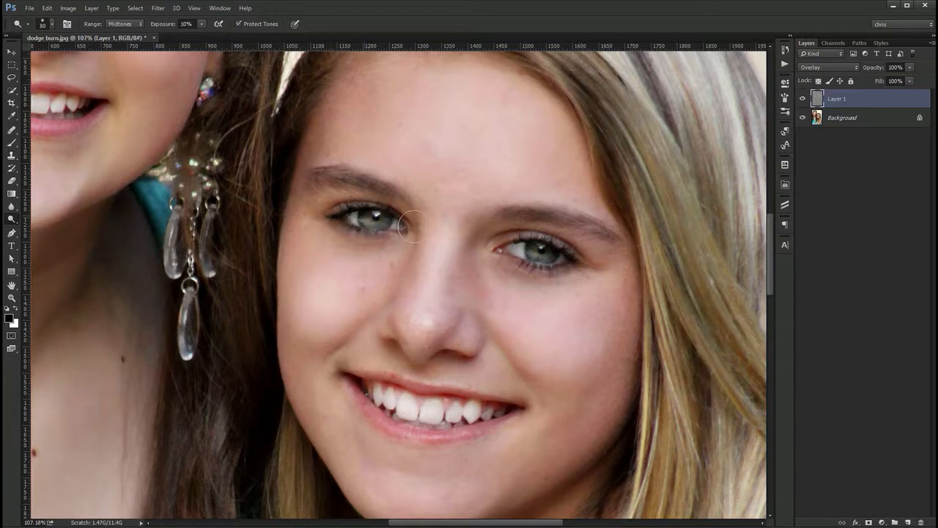
{"action": "mouse_move", "coordinate": [545, 251]}
{"action": "left_mouse_down"}
{"action": "mouse_move", "coordinate": [536, 253]}
{"action": "mouse_move", "coordinate": [548, 254]}
{"action": "left_mouse_up"}
Enlarge the dodge brush to 175 pixels and lighten the midtones on both girls' chins
{"action": "left_click_drag", "start_coordinate": [138, 92], "coordinate": [364, 340]}
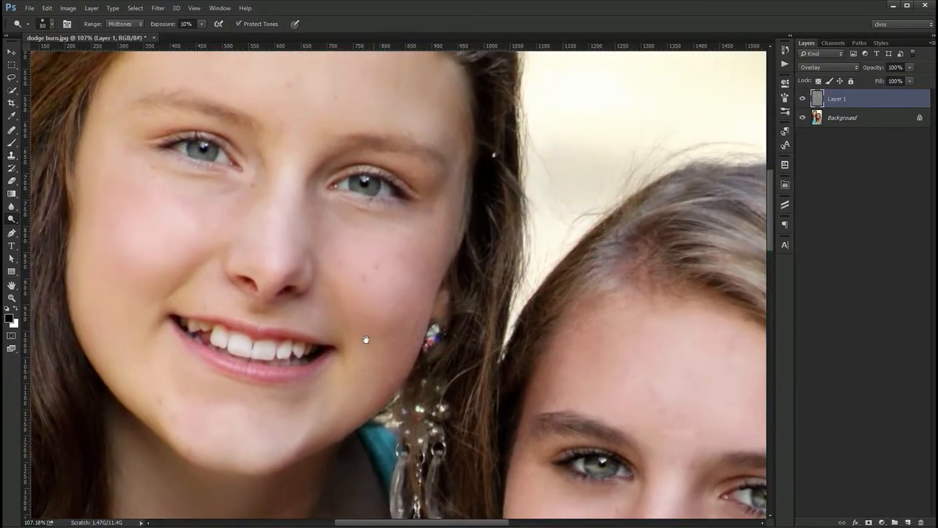
{"action": "key", "text": "bracketright"}
{"action": "key", "text": "bracketright"}
{"action": "key", "text": "bracketright"}
{"action": "key", "text": "bracketright"}
{"action": "key", "text": "bracketright"}
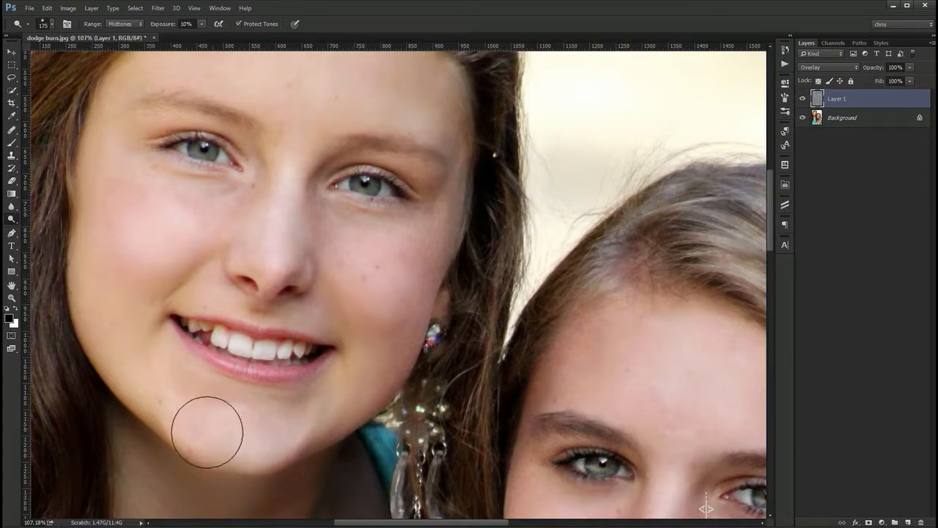
{"action": "left_click_drag", "start_coordinate": [496, 453], "coordinate": [225, 137]}
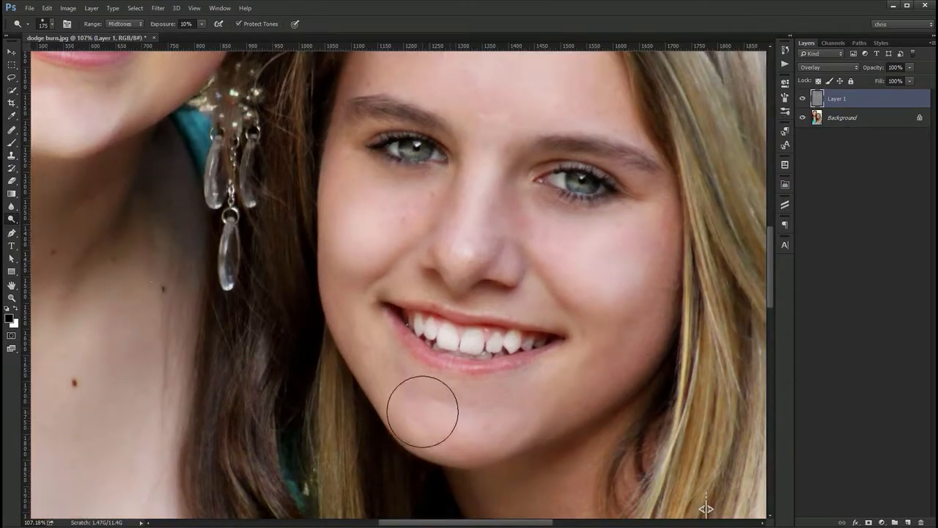
{"action": "left_click_drag", "start_coordinate": [393, 216], "coordinate": [431, 426]}
Darken the dark-haired girl's eyebrows with the Burn tool, using a 30-pixel brush, the Midtones range and 20% exposure
{"action": "key", "text": "z"}
{"action": "left_click", "coordinate": [464, 433], "text": "alt"}
{"action": "left_click", "coordinate": [464, 433], "text": "alt"}
{"action": "left_click", "coordinate": [463, 433], "text": "alt"}
{"action": "left_click_drag", "start_coordinate": [461, 409], "coordinate": [379, 295]}
{"action": "scroll", "coordinate": [378, 293], "scroll_direction": "up", "scroll_amount": 3}
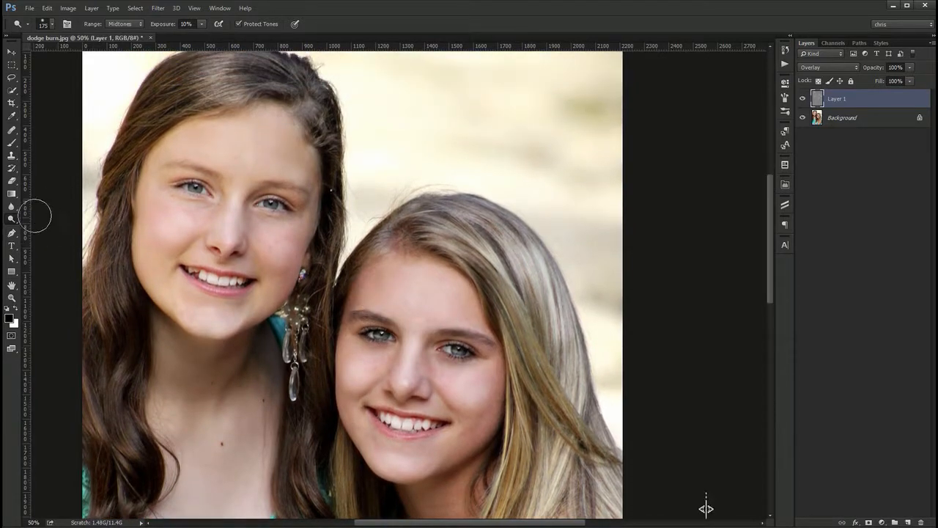
{"action": "left_click_drag", "start_coordinate": [16, 221], "coordinate": [52, 226]}
{"action": "scroll", "coordinate": [172, 146], "scroll_direction": "up", "scroll_amount": 3}
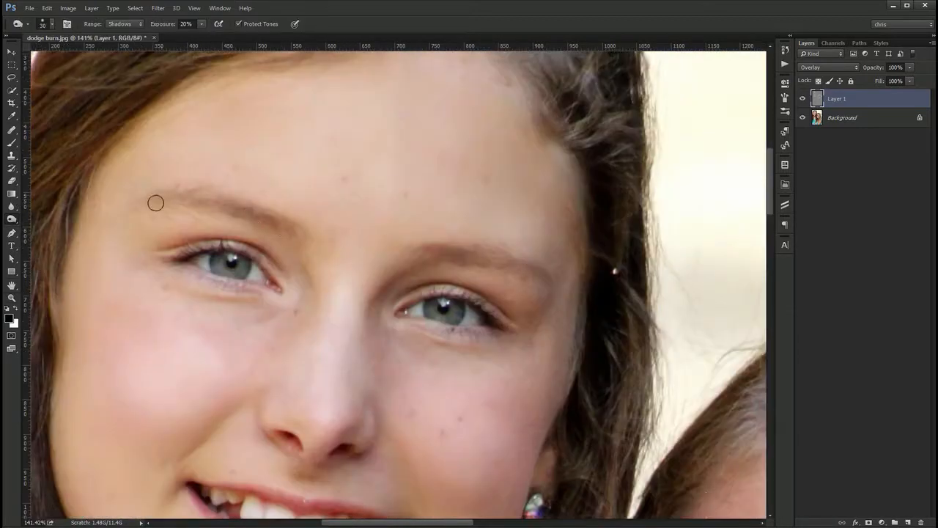
{"action": "left_click", "coordinate": [121, 24]}
{"action": "left_click", "coordinate": [121, 34]}
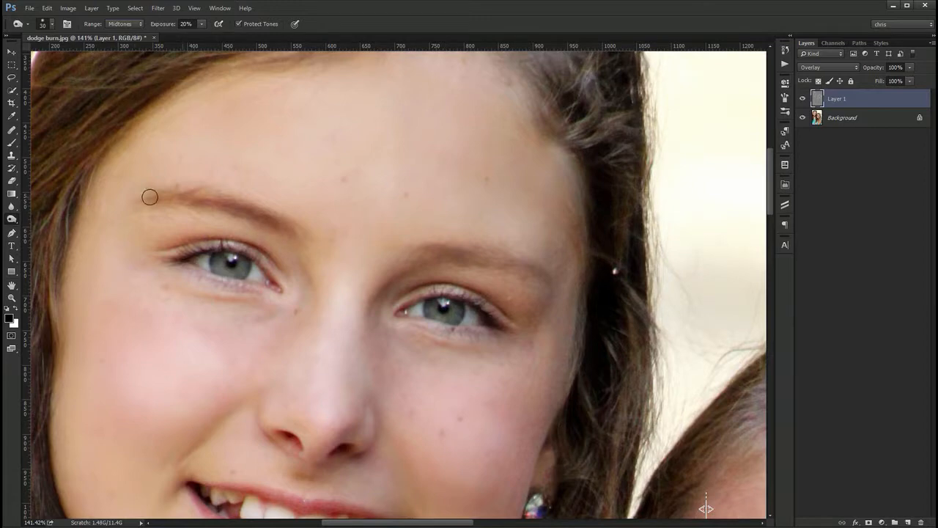
{"action": "mouse_move", "coordinate": [479, 134]}
{"action": "left_mouse_down"}
{"action": "mouse_move", "coordinate": [489, 193]}
{"action": "mouse_move", "coordinate": [523, 217]}
{"action": "left_mouse_up"}
Enlarge the burn brush to 60 pixels and darken the blonde girl's eyebrows
{"action": "left_click", "coordinate": [589, 321], "text": "alt"}
{"action": "left_click", "coordinate": [589, 320], "text": "alt"}
{"action": "mouse_move", "coordinate": [589, 320]}
{"action": "left_mouse_down"}
{"action": "mouse_move", "coordinate": [450, 209]}
{"action": "mouse_move", "coordinate": [270, 118]}
{"action": "left_mouse_up"}
{"action": "key", "text": "bracketright"}
{"action": "mouse_move", "coordinate": [289, 178]}
{"action": "left_mouse_down"}
{"action": "mouse_move", "coordinate": [325, 157]}
{"action": "mouse_move", "coordinate": [406, 200]}
{"action": "left_mouse_up"}
{"action": "scroll", "coordinate": [388, 368], "scroll_direction": "up", "scroll_amount": 3}
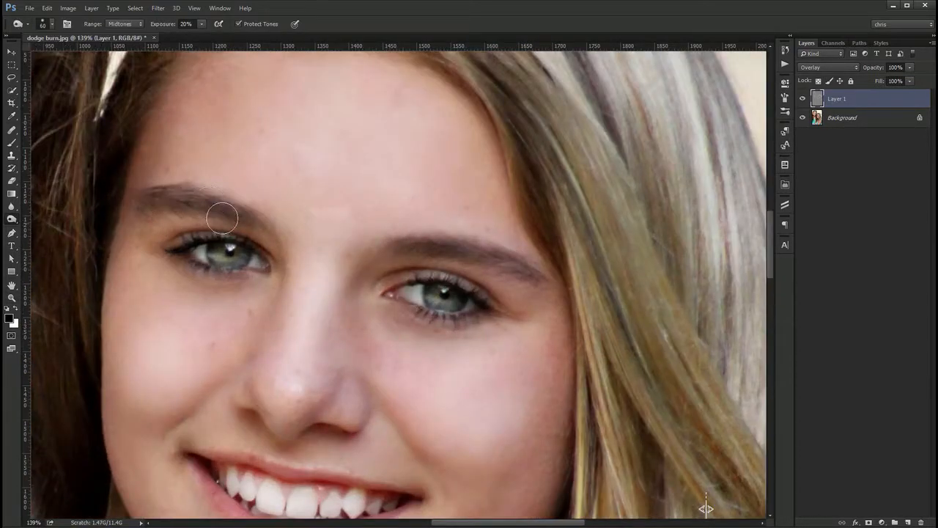
Burn the midtones of the dark-haired girl's lips with the 60-pixel brush at 20% exposure
{"action": "key", "text": "z"}
{"action": "mouse_move", "coordinate": [308, 220]}
{"action": "left_mouse_down"}
{"action": "mouse_move", "coordinate": [245, 218]}
{"action": "mouse_move", "coordinate": [330, 264]}
{"action": "left_mouse_up"}
{"action": "key", "text": "o"}
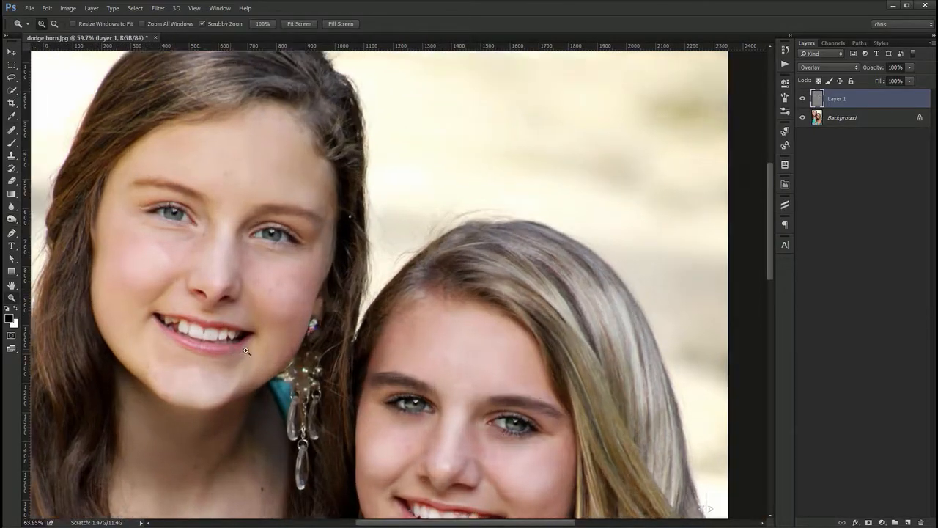
{"action": "scroll", "coordinate": [328, 292], "scroll_direction": "up", "scroll_amount": 3}
{"action": "mouse_move", "coordinate": [398, 339]}
{"action": "left_mouse_down"}
{"action": "mouse_move", "coordinate": [440, 294]}
{"action": "mouse_move", "coordinate": [412, 471]}
{"action": "mouse_move", "coordinate": [425, 217]}
{"action": "left_mouse_up"}
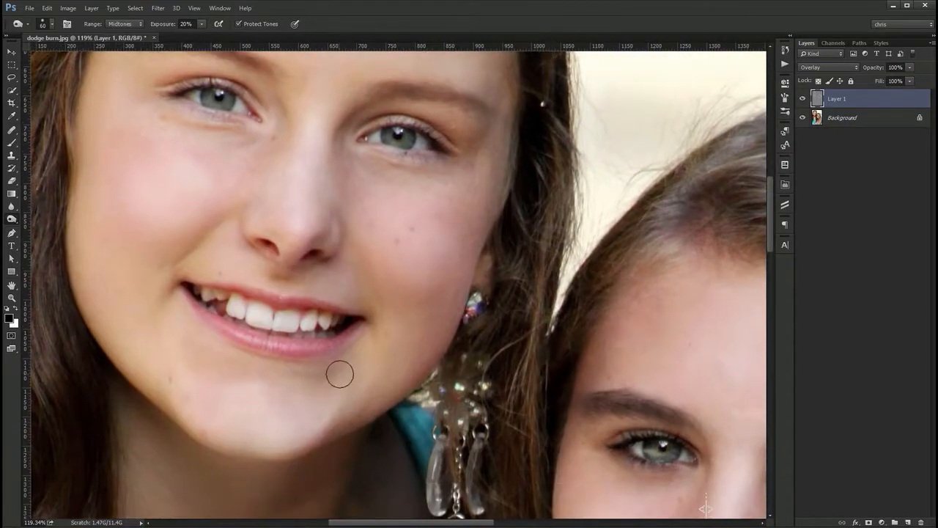
{"action": "left_click_drag", "start_coordinate": [335, 371], "coordinate": [293, 332]}
Burn the midtones of the blonde girl's lips with a 40-pixel brush at 20% exposure
{"action": "key", "text": "z"}
{"action": "mouse_move", "coordinate": [452, 292]}
{"action": "left_mouse_down"}
{"action": "mouse_move", "coordinate": [381, 292]}
{"action": "mouse_move", "coordinate": [451, 293]}
{"action": "left_mouse_up"}
{"action": "key", "text": "o"}
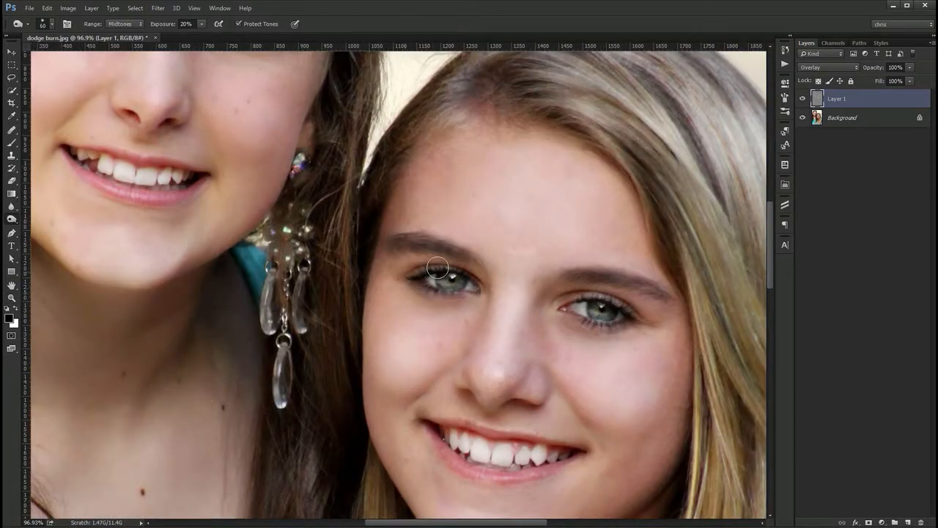
{"action": "mouse_move", "coordinate": [29, 117]}
{"action": "left_mouse_down"}
{"action": "mouse_move", "coordinate": [183, 243]}
{"action": "mouse_move", "coordinate": [334, 315]}
{"action": "left_mouse_up"}
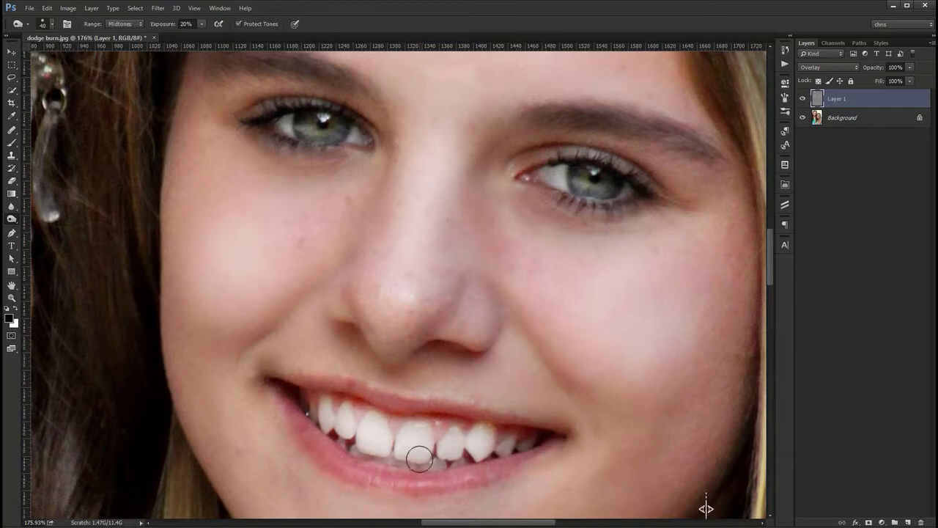
{"action": "key", "text": "ctrl+0"}
{"action": "key", "text": "z"}
{"action": "double_click", "coordinate": [394, 160]}
{"action": "key", "text": "v"}
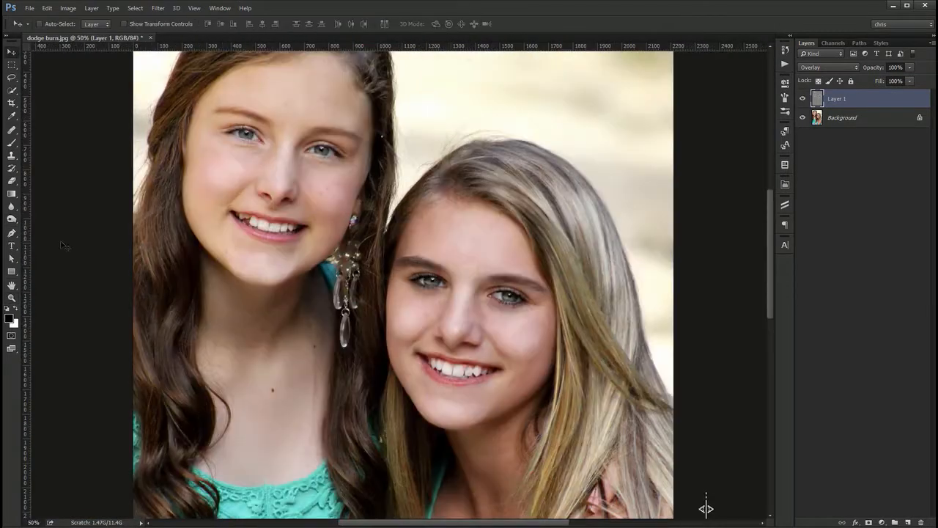
Switch to the Sponge tool with a 90-pixel brush and set its mode to Saturate
{"action": "left_click_drag", "start_coordinate": [11, 219], "coordinate": [53, 239]}
{"action": "key", "text": "shift+o"}
{"action": "key", "text": "shift+o"}
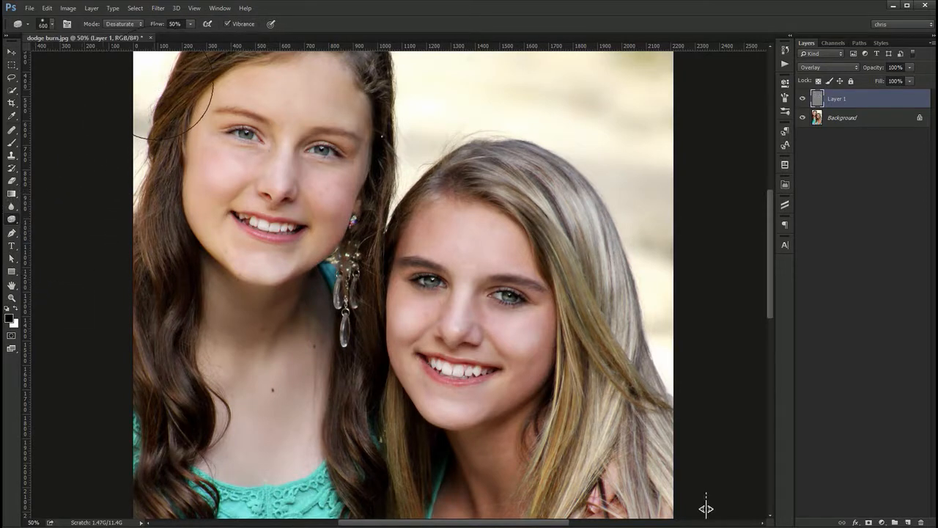
{"action": "left_click", "coordinate": [135, 24]}
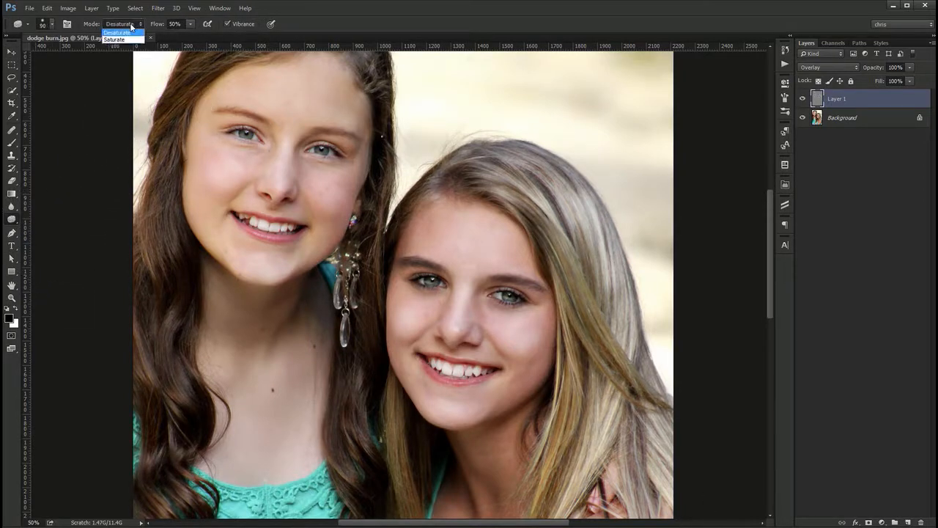
{"action": "left_click", "coordinate": [132, 26]}
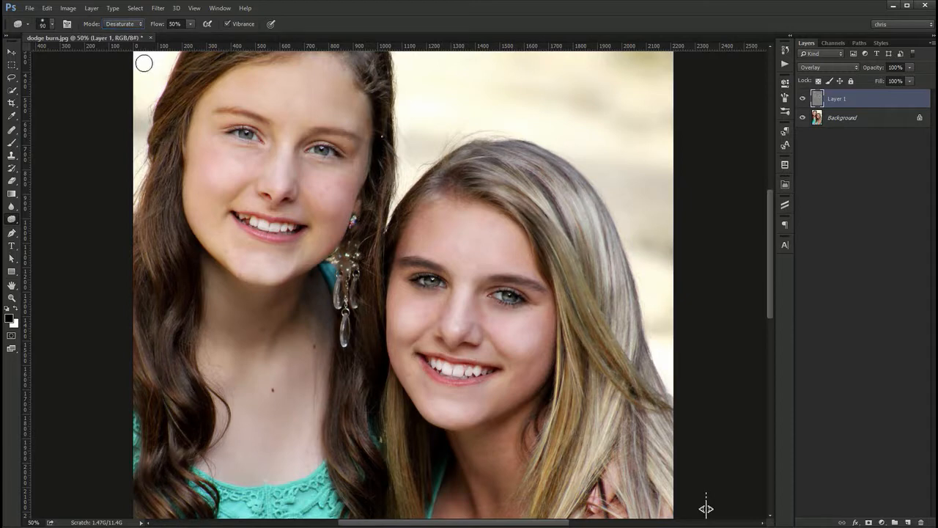
{"action": "left_click", "coordinate": [127, 24]}
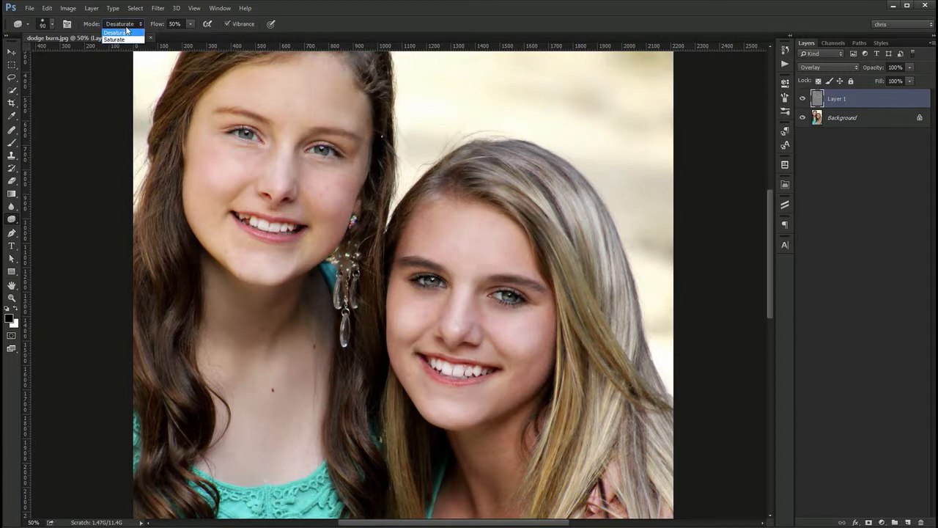
{"action": "left_click", "coordinate": [126, 41]}
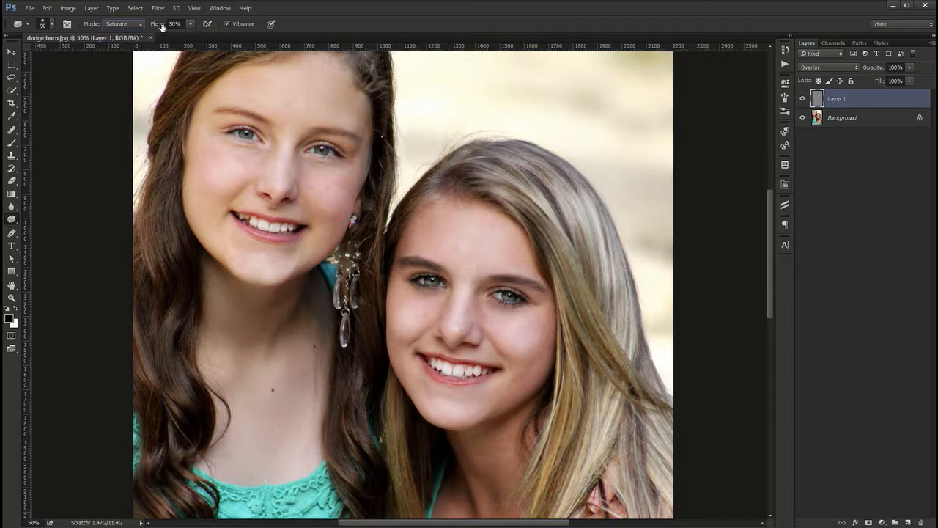
{"action": "left_click", "coordinate": [124, 26]}
{"action": "left_click", "coordinate": [125, 33]}
{"action": "left_click", "coordinate": [126, 26]}
{"action": "left_click", "coordinate": [120, 40]}
Saturate the dark-haired girl's lips on the Background layer with a 45-pixel brush at 50% flow
{"action": "mouse_move", "coordinate": [294, 154]}
{"action": "left_mouse_down"}
{"action": "mouse_move", "coordinate": [264, 258]}
{"action": "mouse_move", "coordinate": [296, 261]}
{"action": "left_mouse_up"}
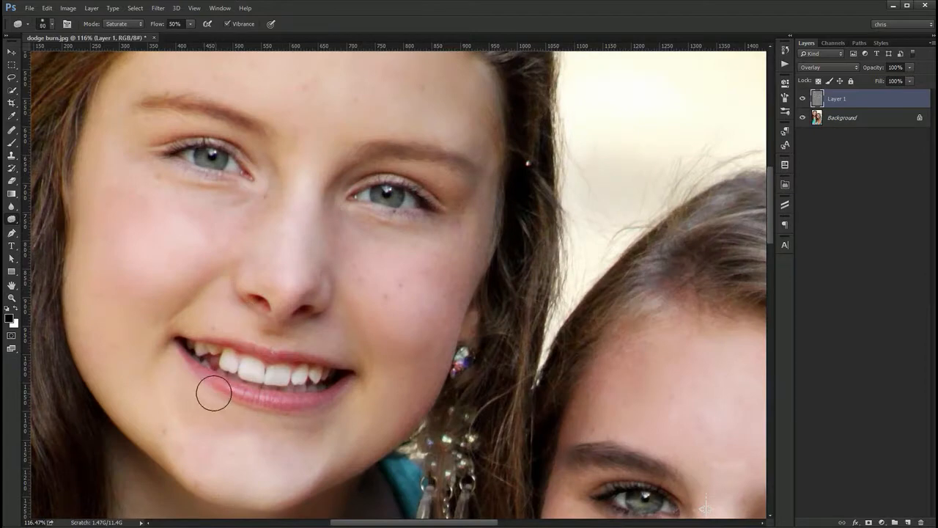
{"action": "key", "text": "alt+bracketleft"}
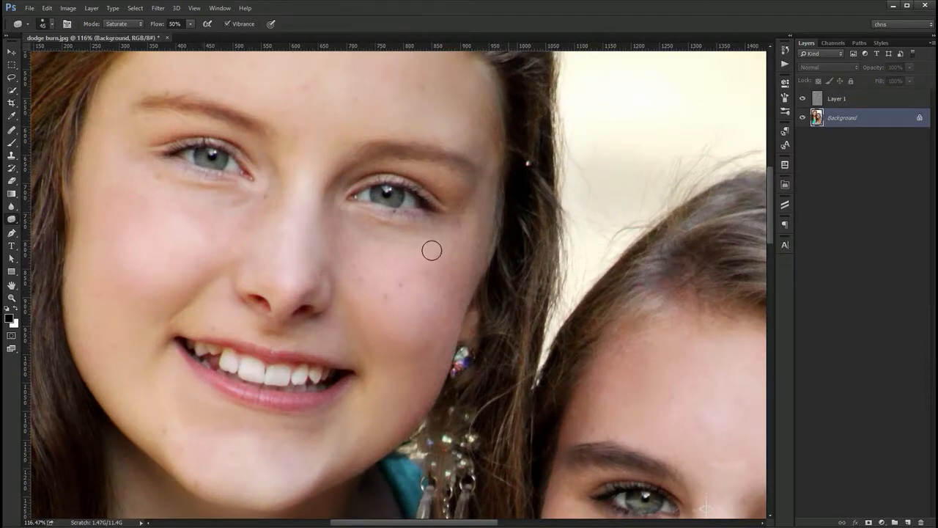
{"action": "mouse_move", "coordinate": [212, 379]}
{"action": "left_mouse_down"}
{"action": "mouse_move", "coordinate": [244, 398]}
{"action": "mouse_move", "coordinate": [298, 399]}
{"action": "mouse_move", "coordinate": [173, 368]}
{"action": "mouse_move", "coordinate": [164, 345]}
{"action": "mouse_move", "coordinate": [252, 395]}
{"action": "mouse_move", "coordinate": [349, 390]}
{"action": "left_mouse_up"}
Try saturating the blonde girl's hair with the 45-pixel Sponge brush and undo the stroke
{"action": "mouse_move", "coordinate": [620, 322]}
{"action": "left_mouse_down"}
{"action": "mouse_move", "coordinate": [462, 250]}
{"action": "mouse_move", "coordinate": [241, 106]}
{"action": "left_mouse_up"}
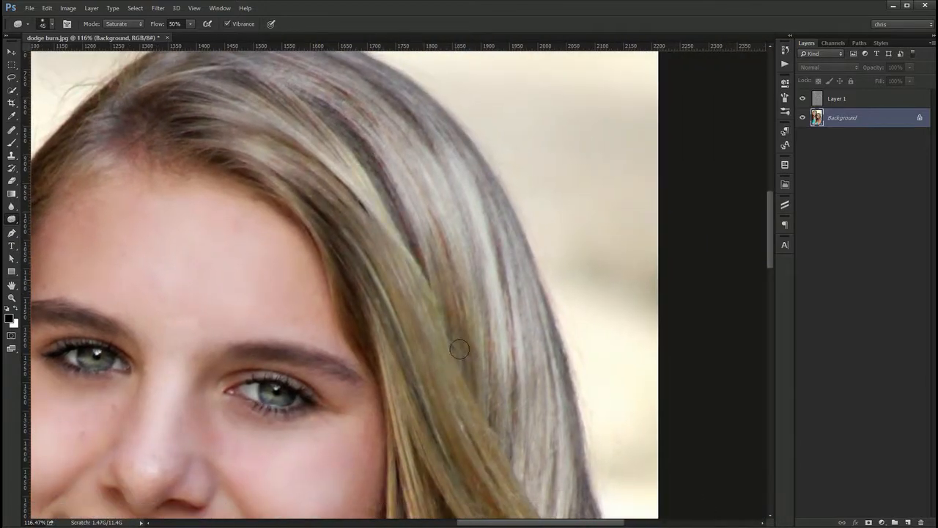
{"action": "mouse_move", "coordinate": [496, 320]}
{"action": "left_mouse_down"}
{"action": "mouse_move", "coordinate": [435, 316]}
{"action": "mouse_move", "coordinate": [338, 205]}
{"action": "left_mouse_up"}
{"action": "key", "text": "ctrl+z"}
Saturate the blonde girl's lips on the Background layer with the 45-pixel Sponge brush
{"action": "mouse_move", "coordinate": [303, 270]}
{"action": "left_mouse_down"}
{"action": "mouse_move", "coordinate": [483, 229]}
{"action": "mouse_move", "coordinate": [755, 220]}
{"action": "left_mouse_up"}
{"action": "left_click_drag", "start_coordinate": [428, 247], "coordinate": [169, 239]}
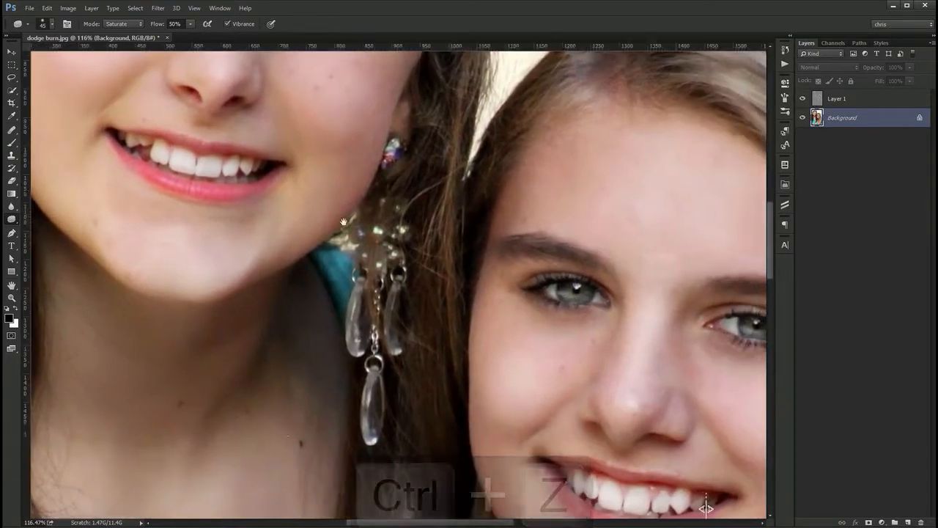
{"action": "left_click_drag", "start_coordinate": [571, 513], "coordinate": [406, 374]}
{"action": "mouse_move", "coordinate": [380, 315]}
{"action": "left_mouse_down"}
{"action": "mouse_move", "coordinate": [445, 376]}
{"action": "mouse_move", "coordinate": [541, 361]}
{"action": "mouse_move", "coordinate": [484, 374]}
{"action": "left_mouse_up"}
{"action": "mouse_move", "coordinate": [580, 332]}
{"action": "left_mouse_down"}
{"action": "mouse_move", "coordinate": [390, 306]}
{"action": "mouse_move", "coordinate": [502, 327]}
{"action": "left_mouse_up"}
Saturate both girls' irises and the golden strands of the blonde girl's hair with the 45-pixel Sponge brush
{"action": "left_click_drag", "start_coordinate": [450, 312], "coordinate": [706, 510]}
{"action": "left_click_drag", "start_coordinate": [318, 261], "coordinate": [340, 418]}
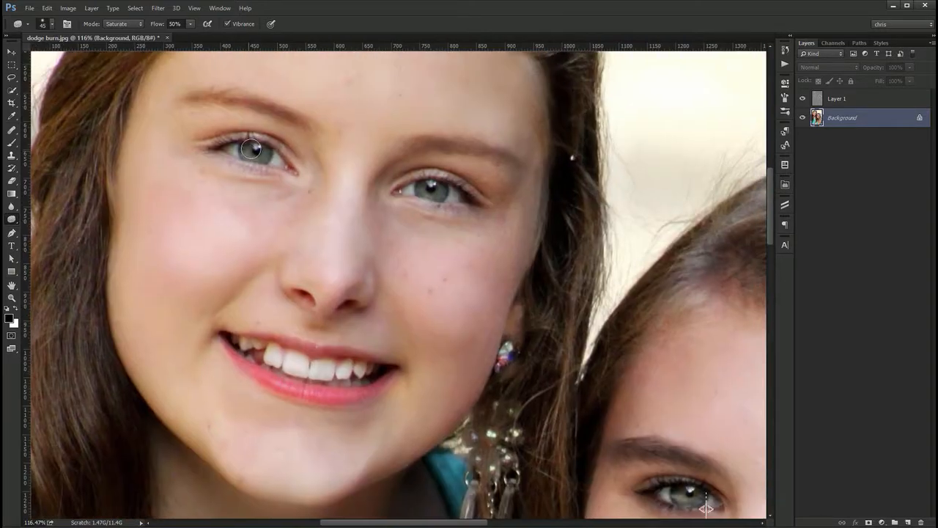
{"action": "left_click_drag", "start_coordinate": [689, 503], "coordinate": [264, 282]}
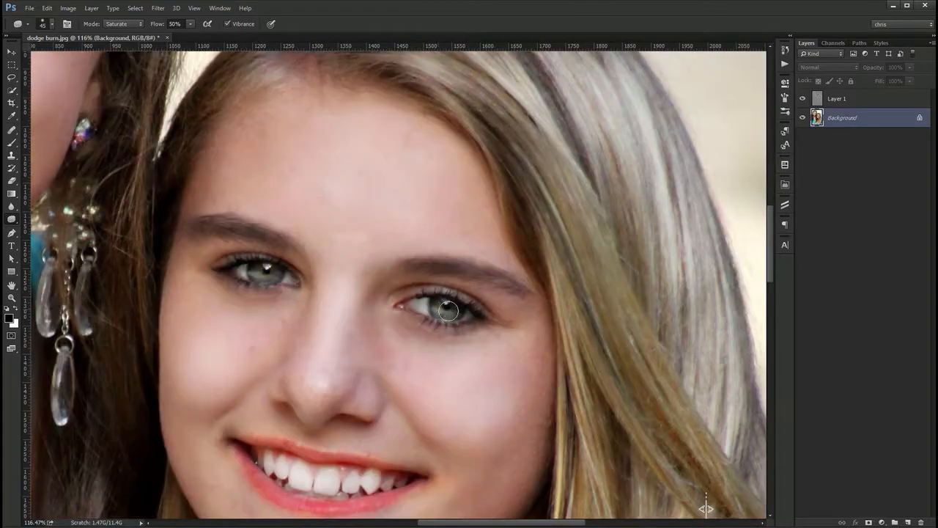
{"action": "left_click", "coordinate": [257, 276], "text": "alt"}
{"action": "left_click", "coordinate": [257, 275], "text": "alt"}
{"action": "left_click", "coordinate": [245, 294], "text": "alt"}
{"action": "left_click_drag", "start_coordinate": [240, 315], "coordinate": [409, 312]}
{"action": "left_click", "coordinate": [409, 281], "text": "alt"}
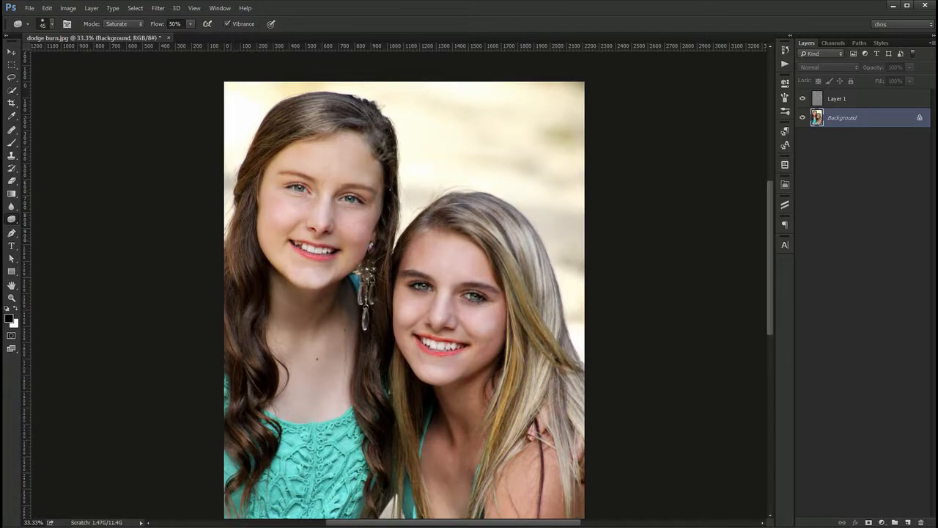
Set the Sponge tool to Desaturate, enlarge its brush to 500 pixels, and desaturate the turquoise dress and the blurred backdrop
{"action": "right_click", "coordinate": [10, 222]}
{"action": "left_click", "coordinate": [52, 236]}
{"action": "left_click", "coordinate": [129, 24]}
{"action": "left_click", "coordinate": [126, 33]}
{"action": "key", "text": "bracketright"}
{"action": "key", "text": "bracketright"}
{"action": "key", "text": "bracketright"}
{"action": "key", "text": "bracketright"}
{"action": "key", "text": "bracketright"}
{"action": "key", "text": "bracketright"}
{"action": "key", "text": "bracketright"}
{"action": "key", "text": "bracketright"}
{"action": "key", "text": "bracketright"}
{"action": "key", "text": "bracketright"}
{"action": "key", "text": "bracketright"}
{"action": "key", "text": "bracketright"}
{"action": "key", "text": "bracketright"}
{"action": "mouse_move", "coordinate": [293, 492]}
{"action": "left_mouse_down"}
{"action": "mouse_move", "coordinate": [308, 466]}
{"action": "mouse_move", "coordinate": [329, 458]}
{"action": "mouse_move", "coordinate": [293, 495]}
{"action": "left_mouse_up"}
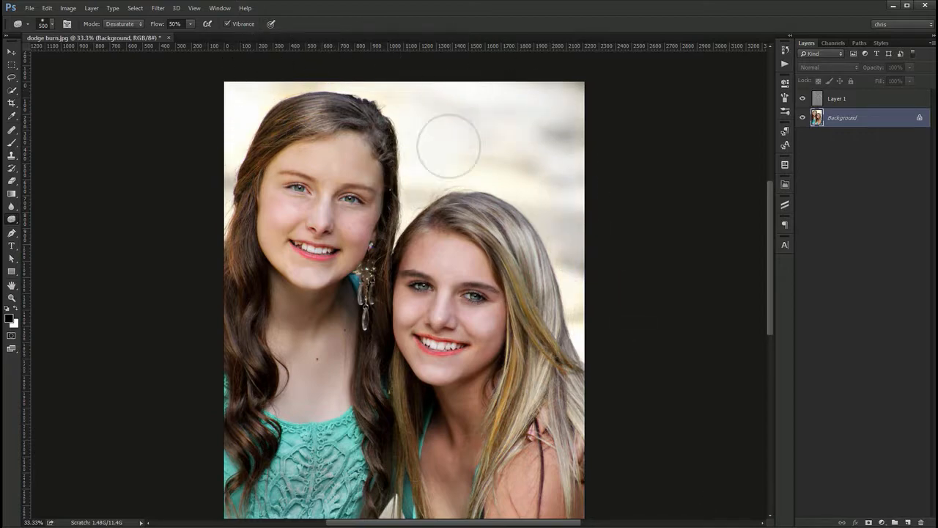
Reduce the Sponge brush to 250 pixels and desaturate the remaining yellow areas of the backdrop around the girls
{"action": "key", "text": "bracketleft"}
{"action": "key", "text": "bracketleft"}
{"action": "key", "text": "bracketleft"}
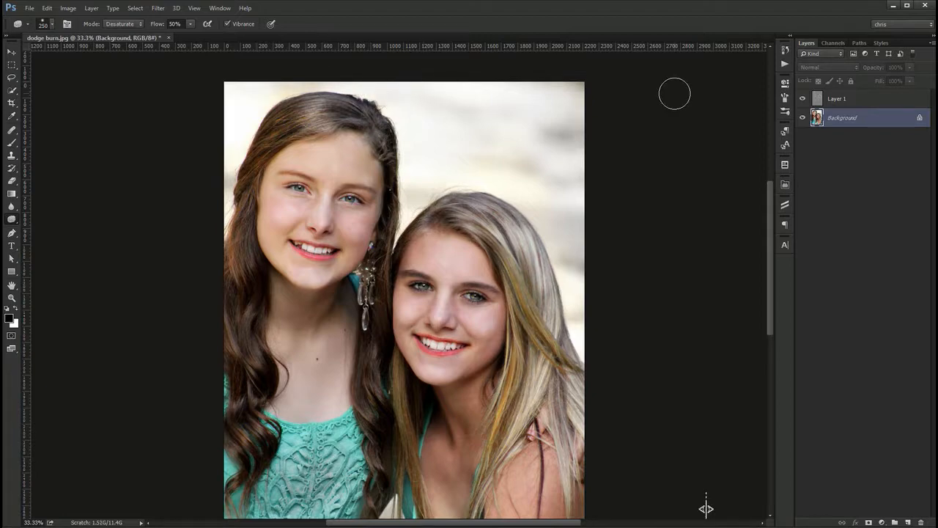
{"action": "key", "text": "v"}
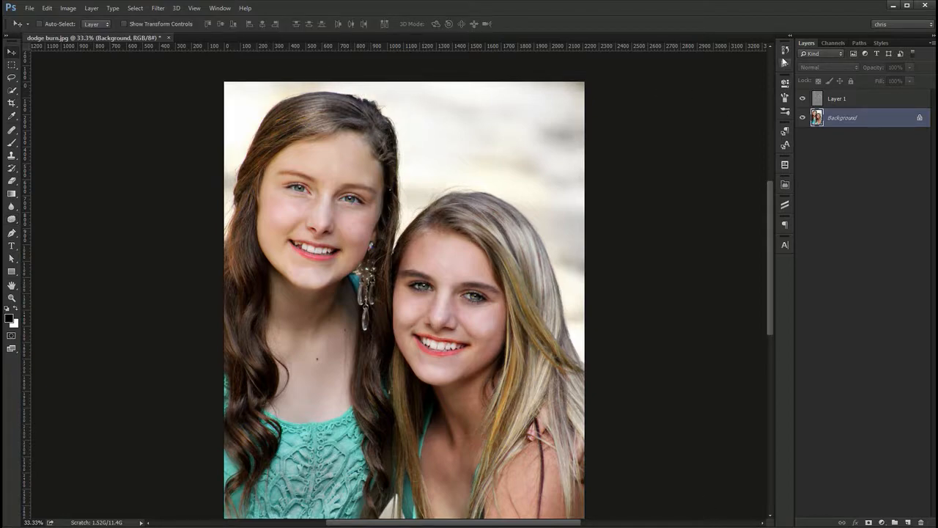
Compare the retouched photo with the original by alternating between the dodge burn.jpg snapshot and the latest history state
{"action": "left_click", "coordinate": [785, 53]}
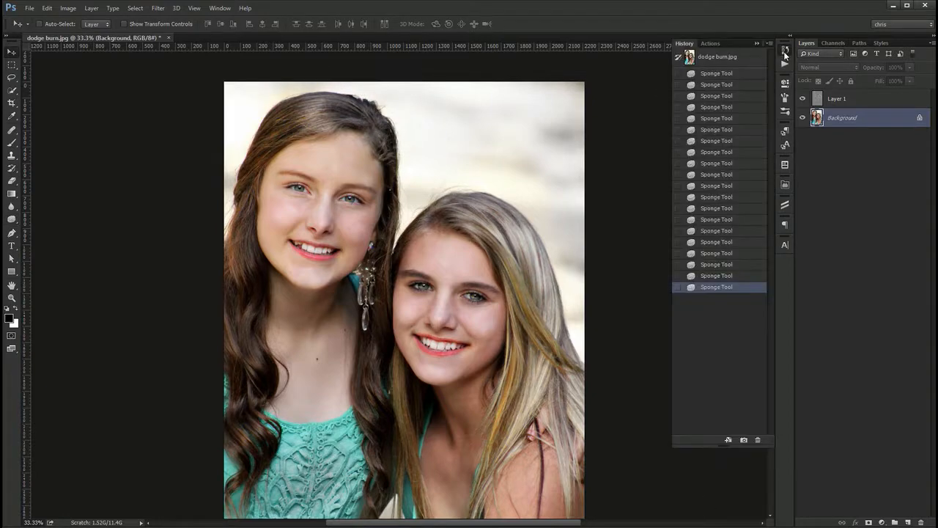
{"action": "left_click", "coordinate": [736, 57]}
{"action": "left_click", "coordinate": [722, 287]}
{"action": "left_click", "coordinate": [718, 59]}
{"action": "left_click", "coordinate": [722, 287]}
{"action": "left_click", "coordinate": [722, 59]}
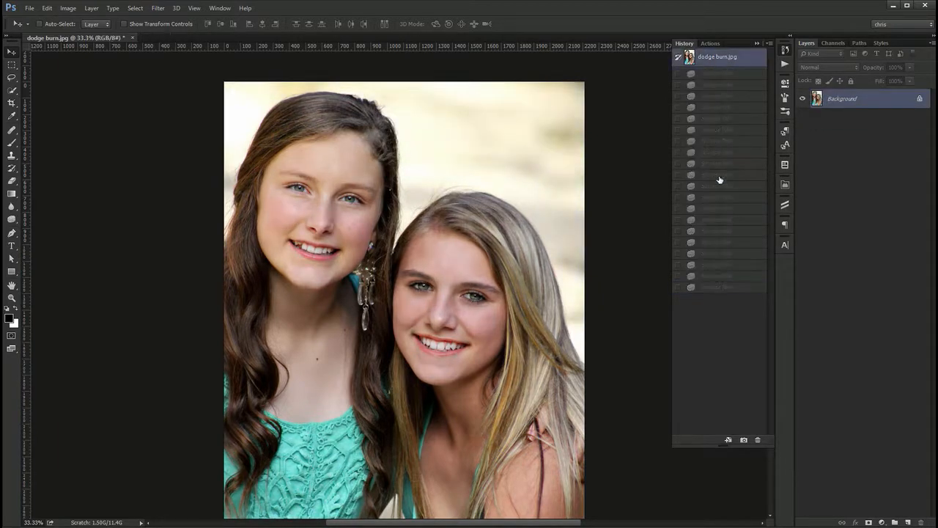
{"action": "left_click", "coordinate": [719, 287]}
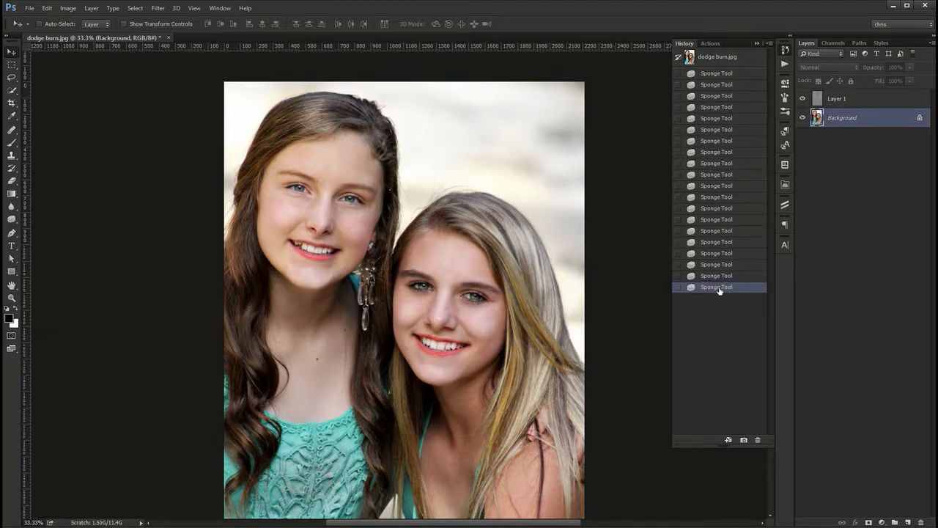
{"action": "left_click", "coordinate": [722, 59]}
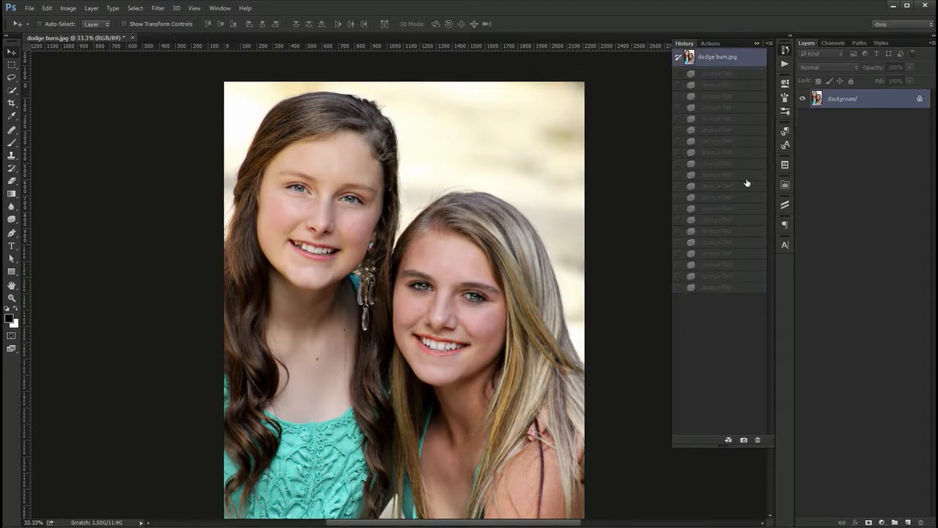
{"action": "left_click", "coordinate": [729, 288]}
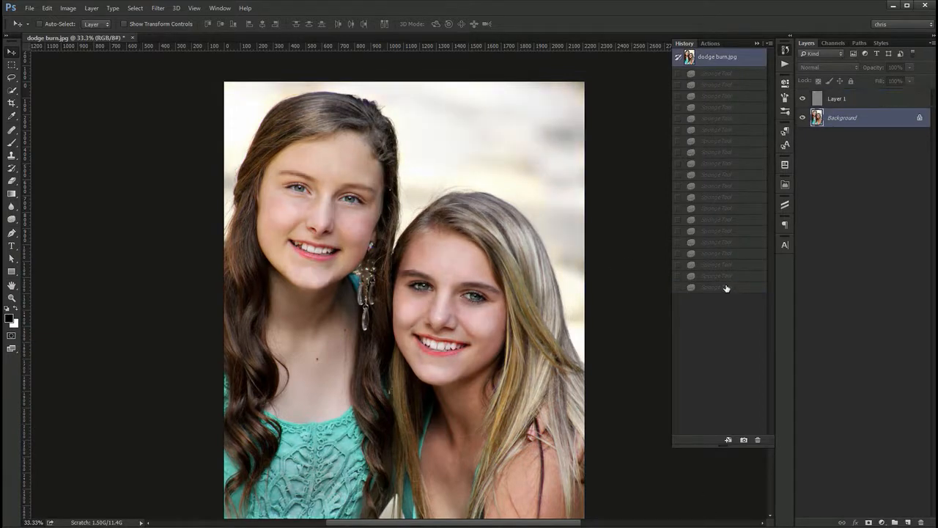
{"action": "left_click", "coordinate": [783, 52]}
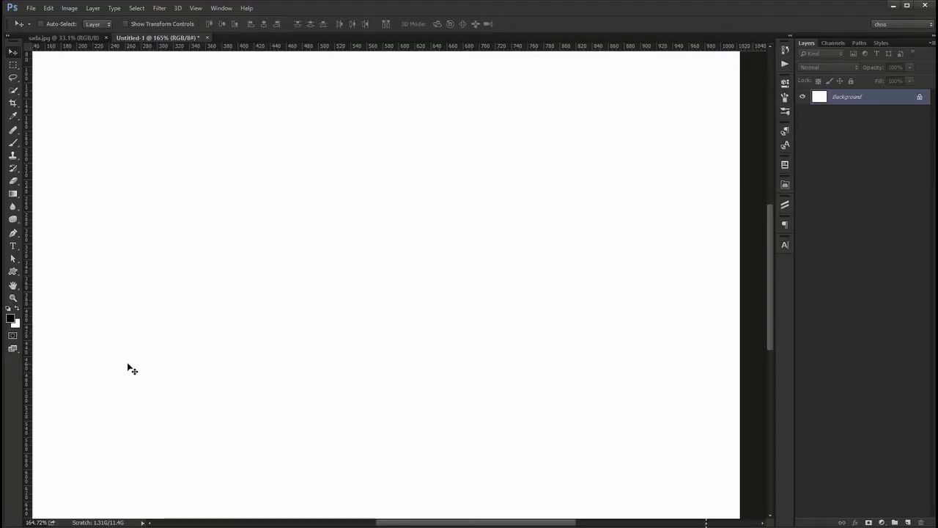
Draw a black club on the blank canvas with the Custom Shape tool, reposition it, and delete it
{"action": "key", "text": "ctrl+1"}
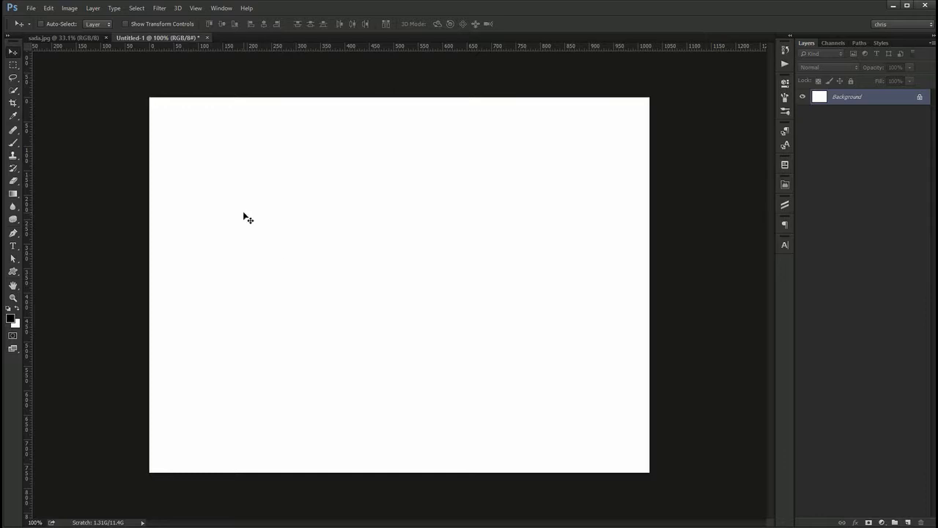
{"action": "left_click_drag", "start_coordinate": [22, 275], "coordinate": [71, 320]}
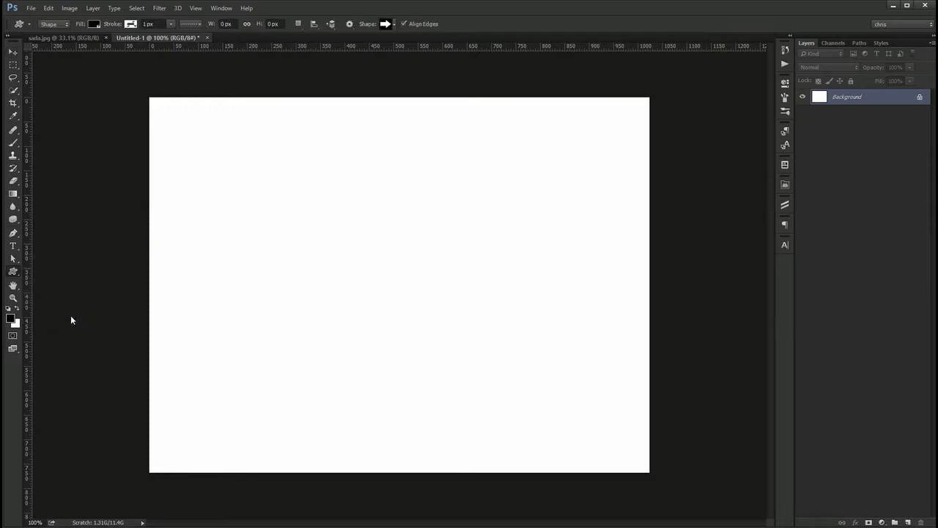
{"action": "left_click", "coordinate": [393, 24]}
{"action": "left_click", "coordinate": [386, 218]}
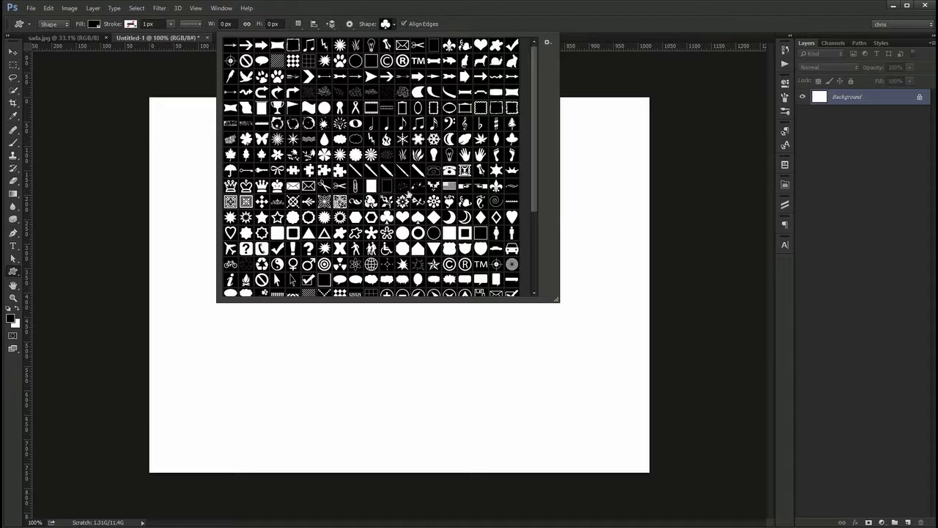
{"action": "left_click", "coordinate": [497, 10]}
{"action": "left_click_drag", "start_coordinate": [267, 162], "coordinate": [448, 322]}
{"action": "key", "text": "v"}
{"action": "left_click_drag", "start_coordinate": [323, 225], "coordinate": [348, 232]}
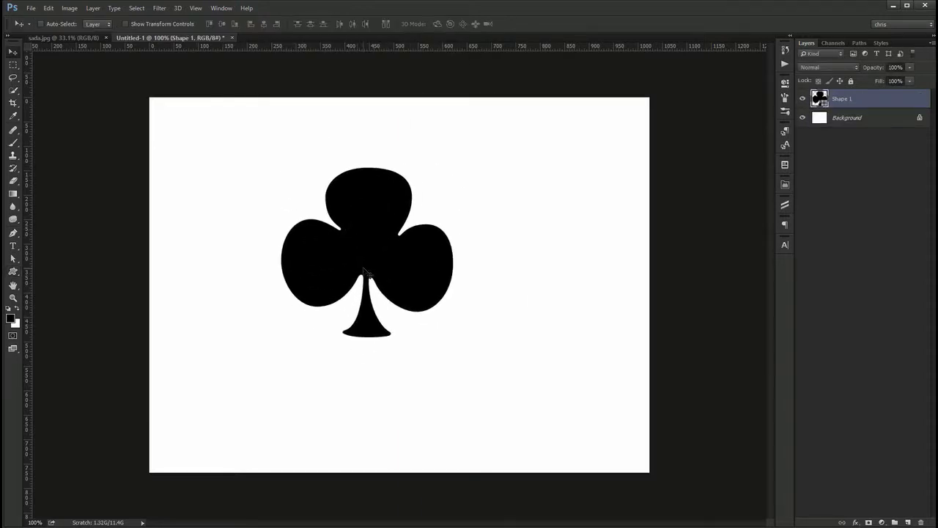
{"action": "key", "text": "Delete"}
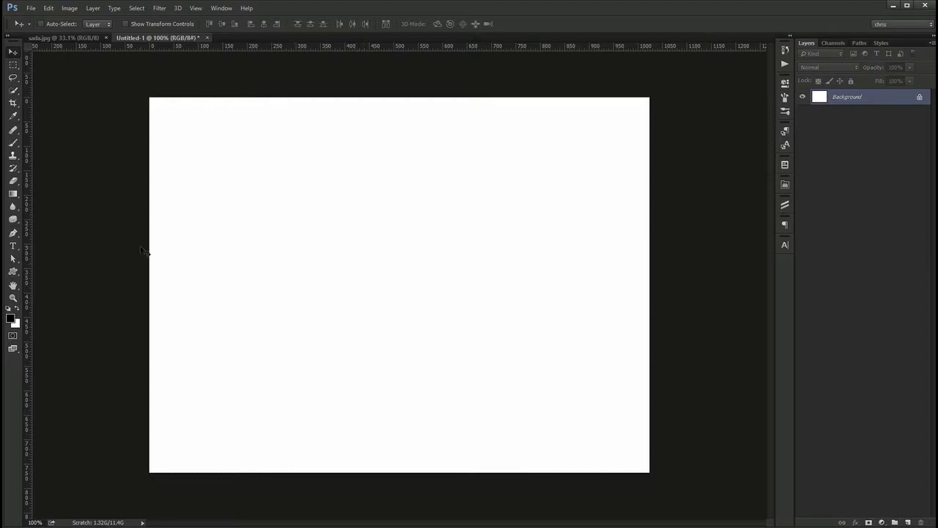
Choose the standard Pen tool and set its drawing mode to Shape
{"action": "key", "text": "p"}
{"action": "right_click", "coordinate": [12, 236]}
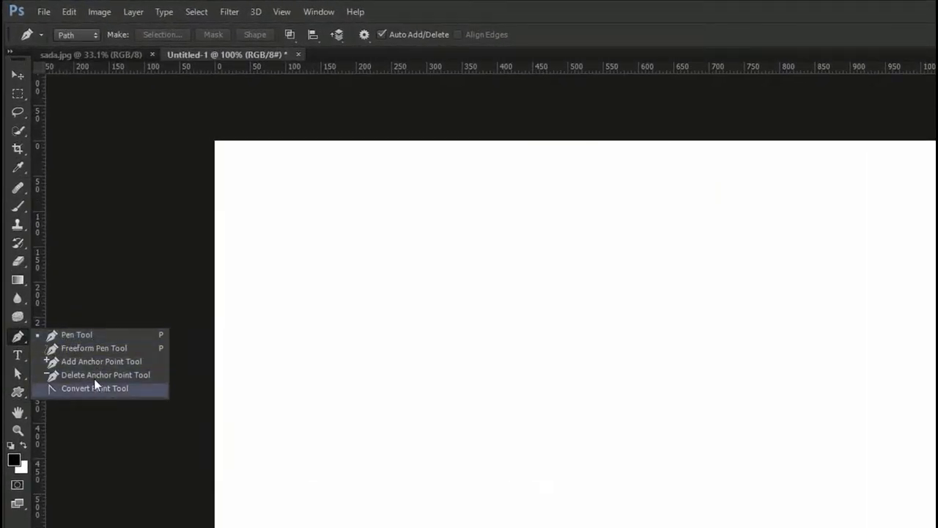
{"action": "left_click", "coordinate": [94, 328]}
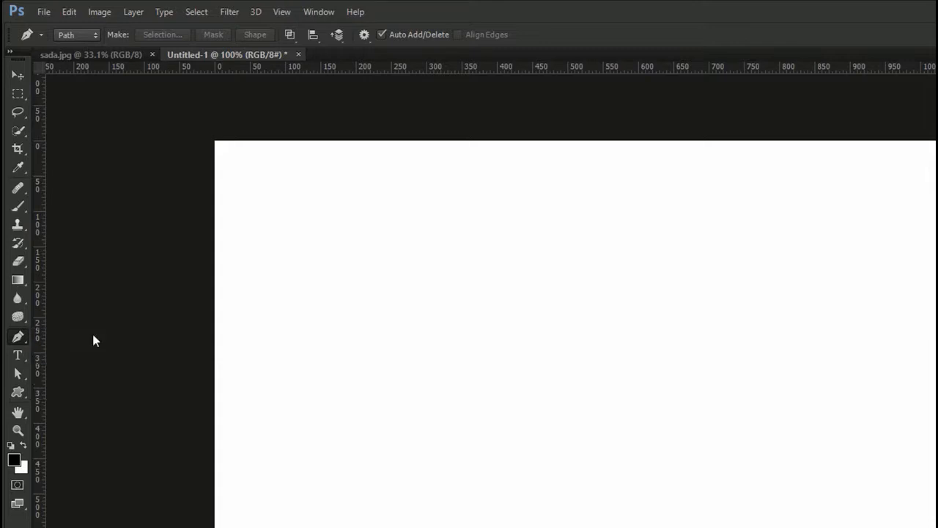
{"action": "left_click", "coordinate": [86, 34]}
{"action": "left_click", "coordinate": [76, 49]}
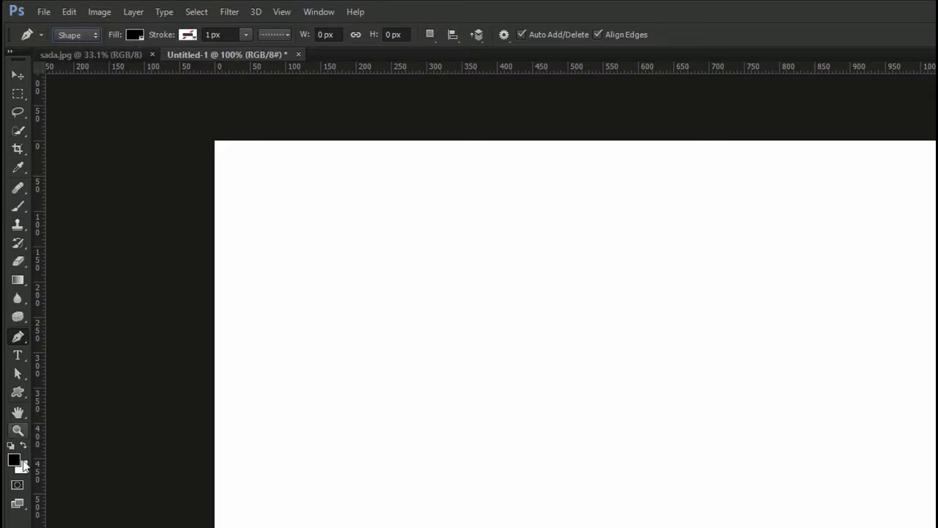
Examine the fill and stroke colour choices and the stroke width setting available for Pen tool shapes
{"action": "left_click", "coordinate": [143, 35]}
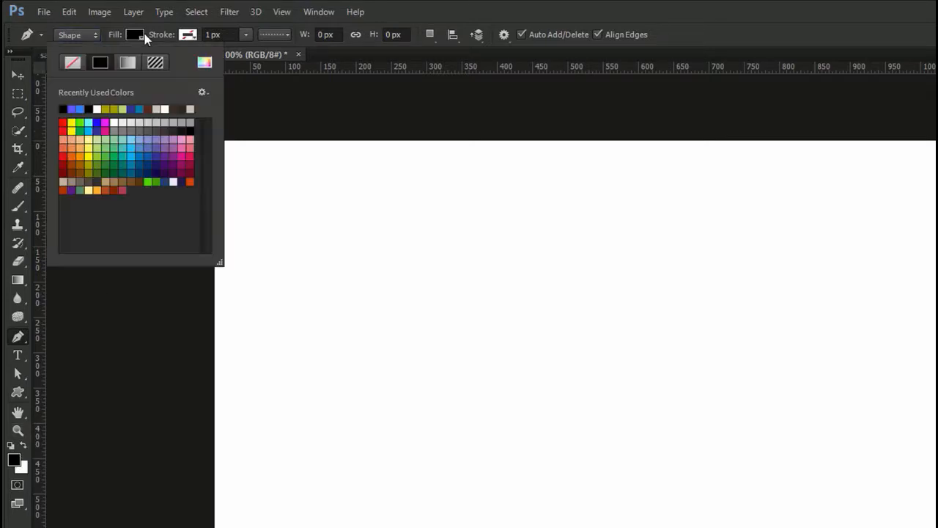
{"action": "left_click", "coordinate": [144, 34]}
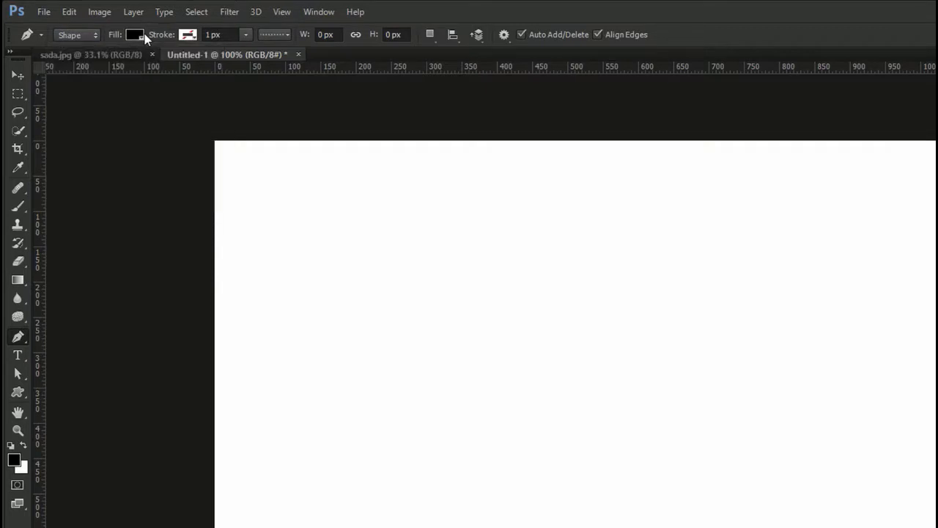
{"action": "left_click", "coordinate": [189, 36]}
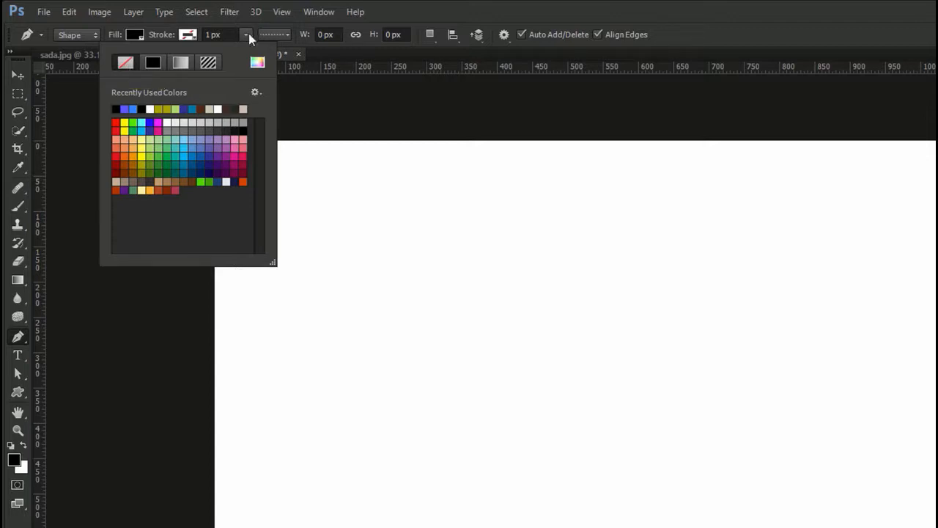
{"action": "left_click", "coordinate": [391, 14]}
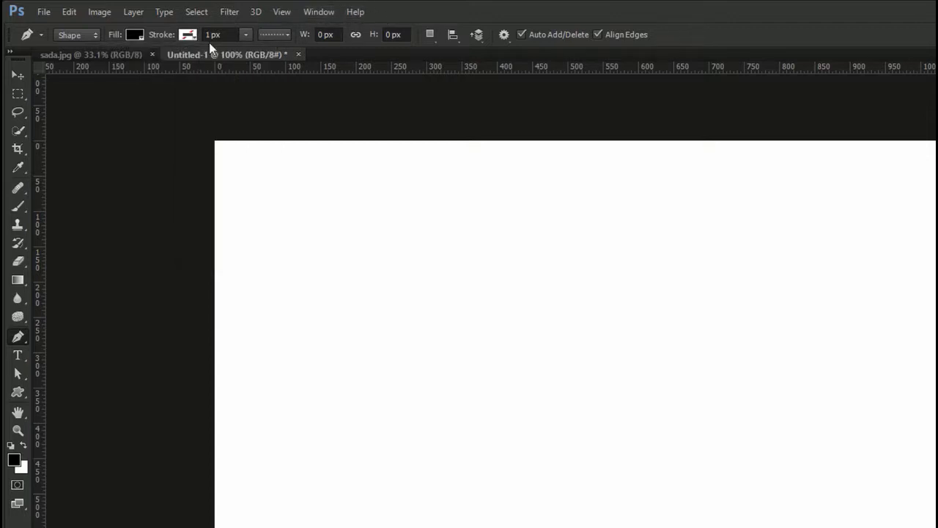
{"action": "left_click", "coordinate": [213, 35]}
Draw a closed, straight-sided seven-point black polygon about 483 × 398 px in the canvas's left half with the Pen tool
{"action": "left_click", "coordinate": [342, 338]}
{"action": "left_click", "coordinate": [533, 227]}
{"action": "left_click", "coordinate": [632, 302]}
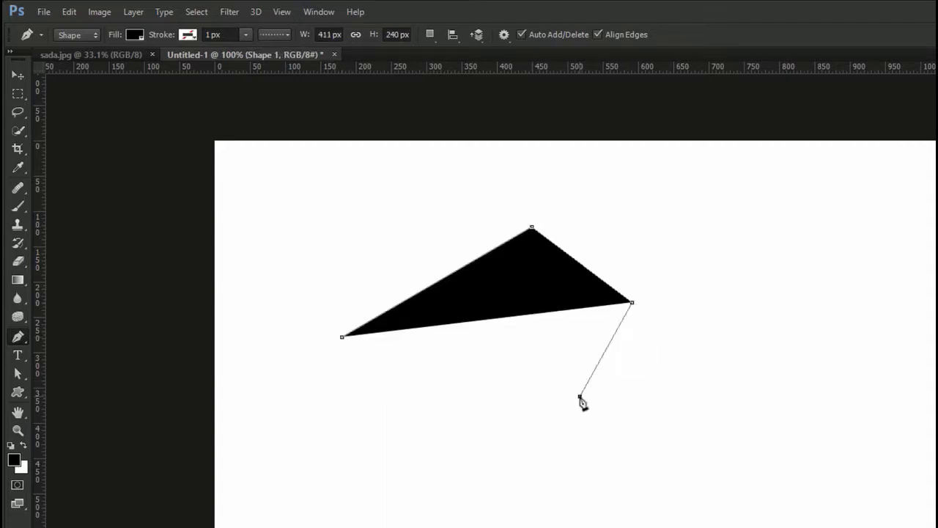
{"action": "left_click", "coordinate": [580, 396]}
{"action": "left_click", "coordinate": [459, 486]}
{"action": "left_click", "coordinate": [303, 508]}
{"action": "left_click", "coordinate": [292, 376]}
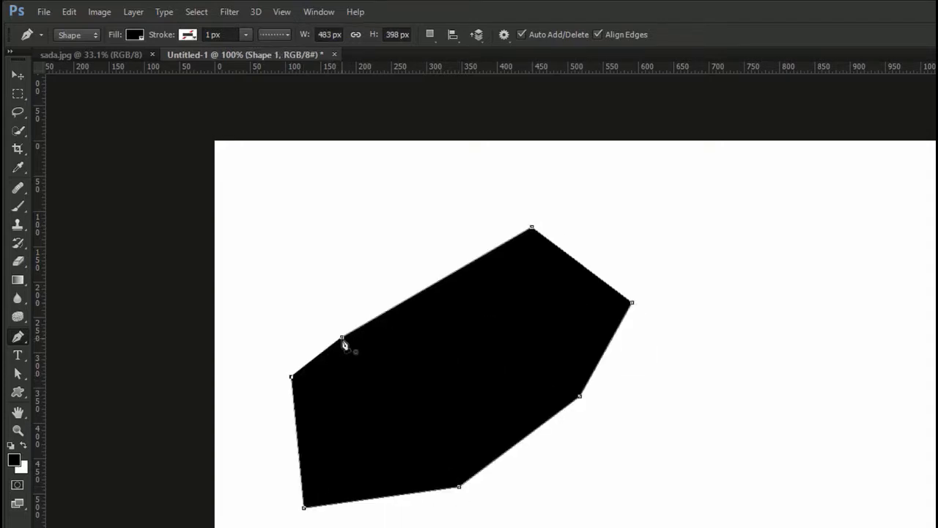
{"action": "left_click", "coordinate": [342, 338]}
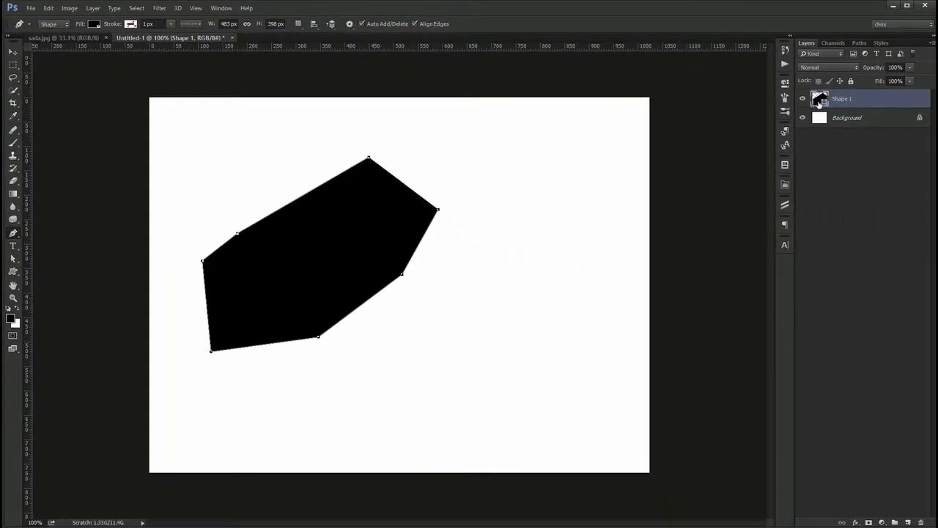
Recolour the polygon red (ff0000) and scale it down to about 318 × 262 px with Free Transform
{"action": "double_click", "coordinate": [819, 98]}
{"action": "type", "text": "ff0000"}
{"action": "left_click", "coordinate": [629, 258]}
{"action": "key", "text": "ctrl+t"}
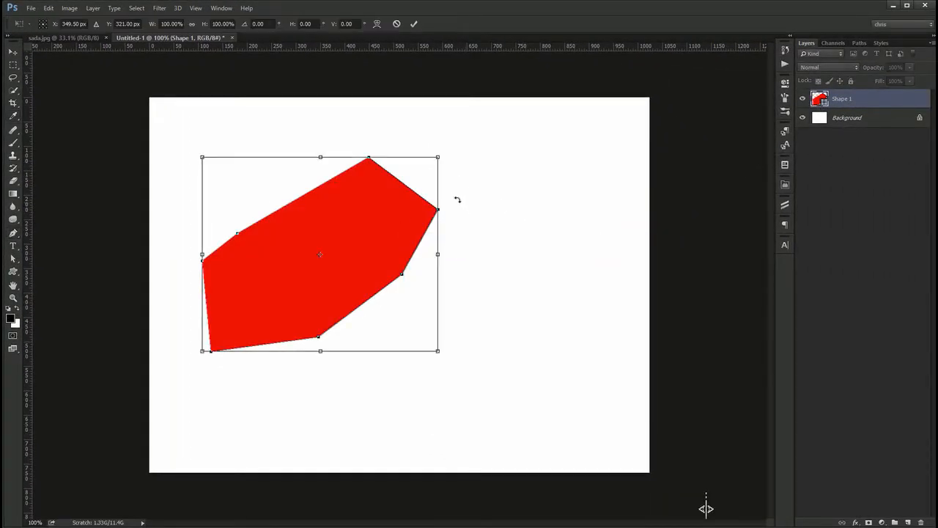
{"action": "left_click_drag", "start_coordinate": [439, 157], "coordinate": [359, 222]}
{"action": "key", "text": "Return"}
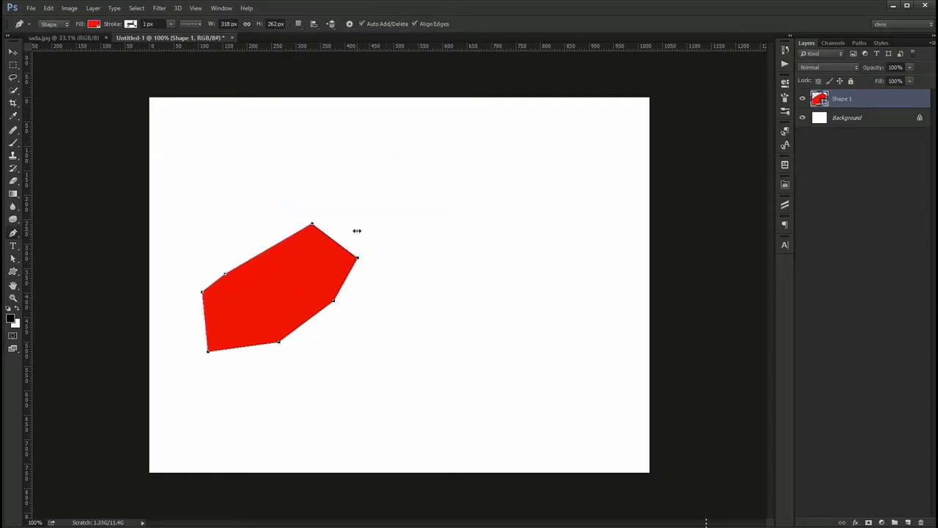
Change the polygon's fill to green and move it to the upper-left area of the canvas
{"action": "double_click", "coordinate": [818, 100]}
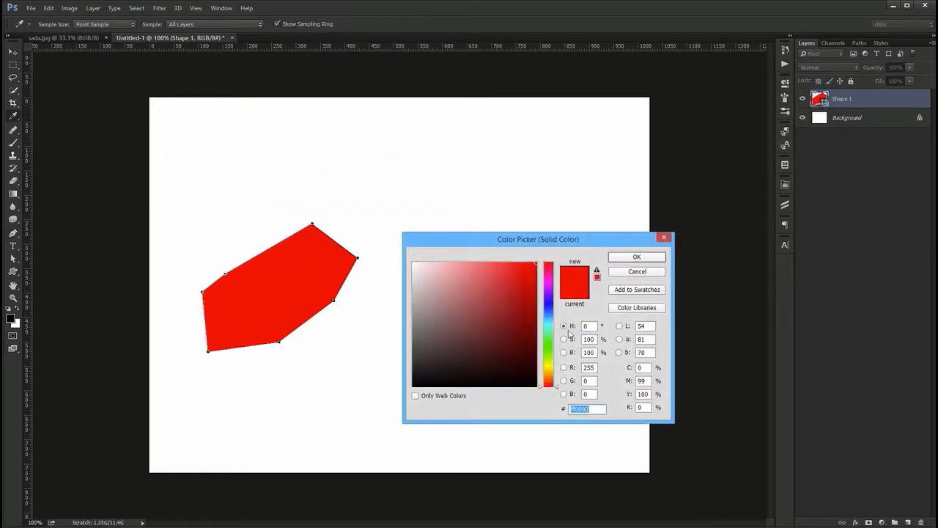
{"action": "type", "text": "10aa43"}
{"action": "left_click", "coordinate": [618, 258]}
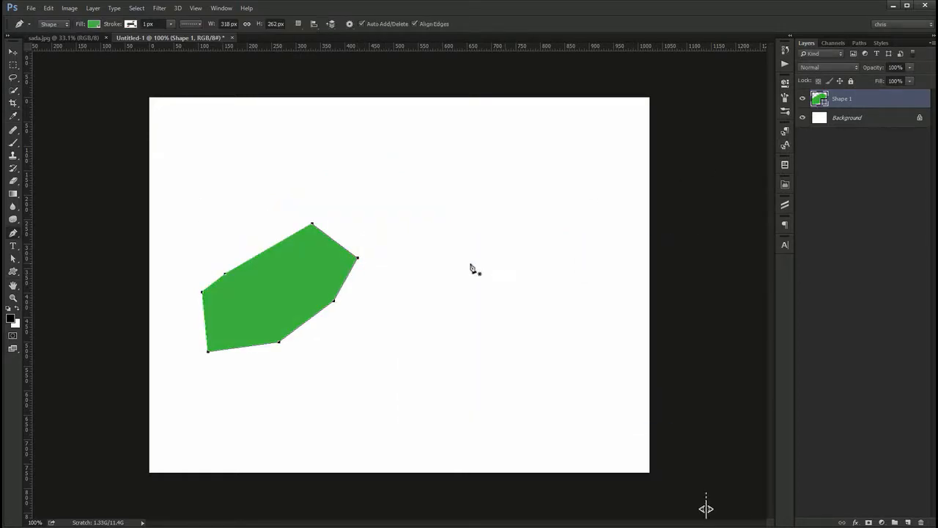
{"action": "key", "text": "v"}
{"action": "left_click_drag", "start_coordinate": [257, 266], "coordinate": [232, 180]}
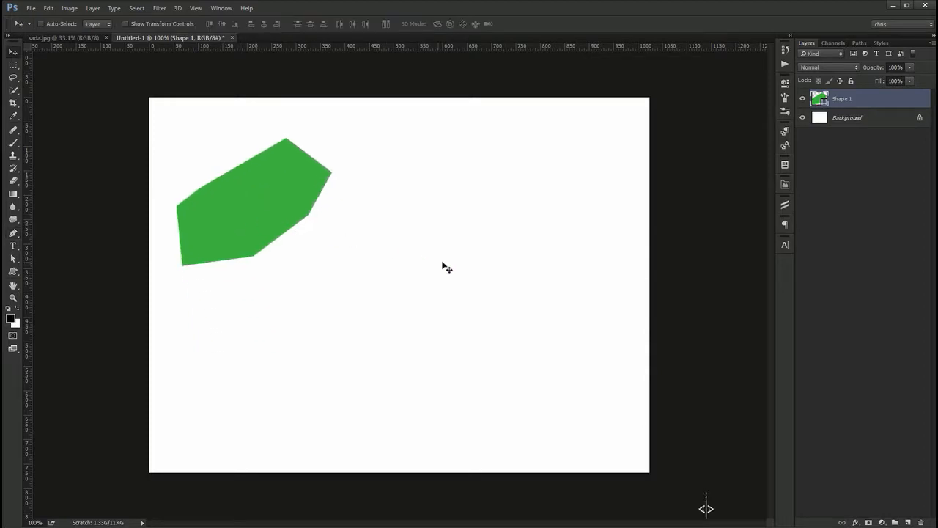
Draw a green shape with curved edges near the canvas centre using the Pen tool
{"action": "key", "text": "p"}
{"action": "left_click", "coordinate": [342, 312]}
{"action": "left_click_drag", "start_coordinate": [391, 247], "coordinate": [463, 242]}
{"action": "left_click_drag", "start_coordinate": [442, 305], "coordinate": [405, 323]}
{"action": "left_click_drag", "start_coordinate": [343, 346], "coordinate": [342, 301]}
{"action": "left_click_drag", "start_coordinate": [417, 302], "coordinate": [489, 349]}
Adjust the curve handles of the lower-right and lower-left anchors of the curved shape with Direct Selection
{"action": "key", "text": "a"}
{"action": "left_click_drag", "start_coordinate": [477, 346], "coordinate": [462, 330]}
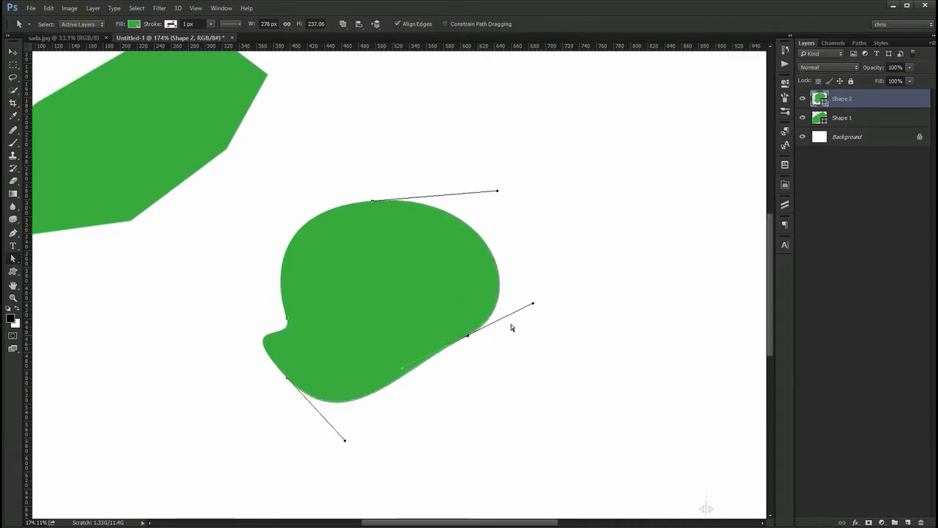
{"action": "left_click_drag", "start_coordinate": [533, 307], "coordinate": [521, 292]}
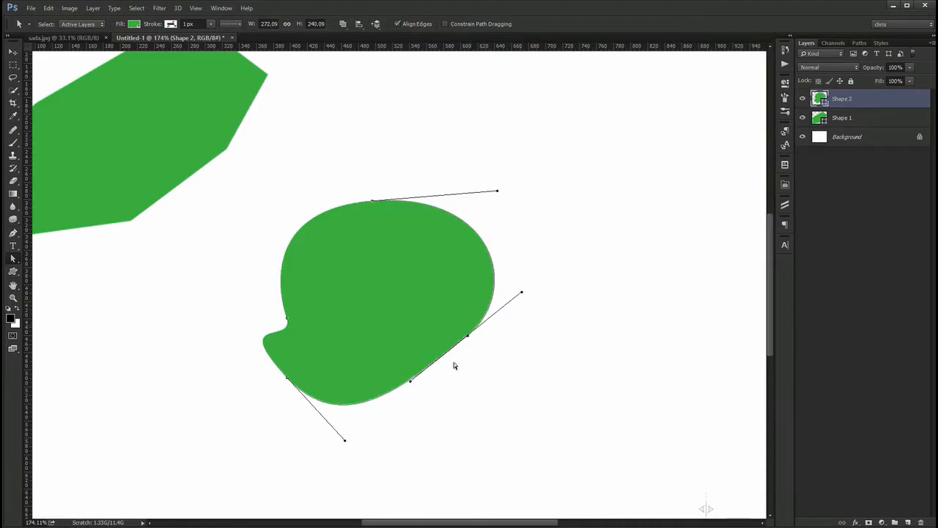
{"action": "left_click_drag", "start_coordinate": [345, 443], "coordinate": [371, 477]}
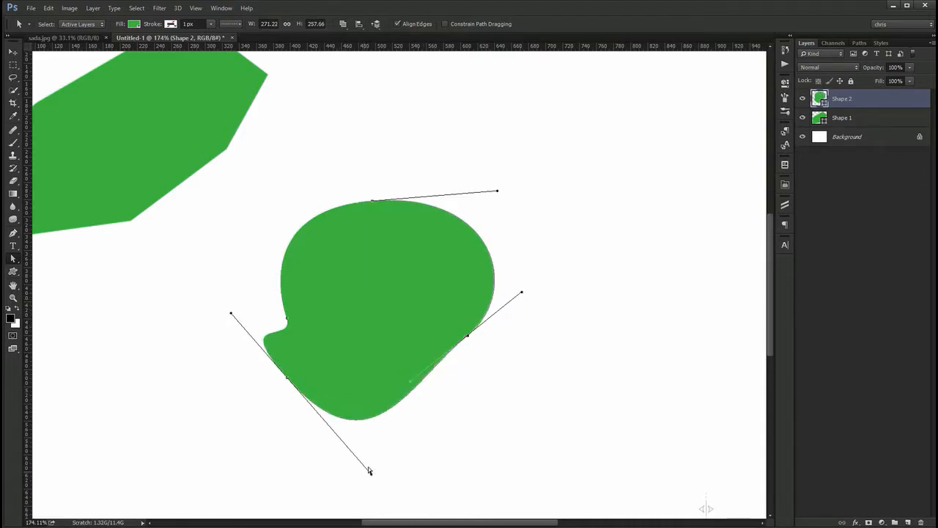
Reshape the curved shape while using the Pen tool by rotating its lower-left handle and moving its lower-left and right anchors outward
{"action": "key", "text": "p"}
{"action": "left_click", "coordinate": [12, 234]}
{"action": "left_click", "coordinate": [53, 232]}
{"action": "key", "text": "Return"}
{"action": "left_click_drag", "start_coordinate": [314, 211], "coordinate": [154, 351]}
{"action": "left_click", "coordinate": [231, 315]}
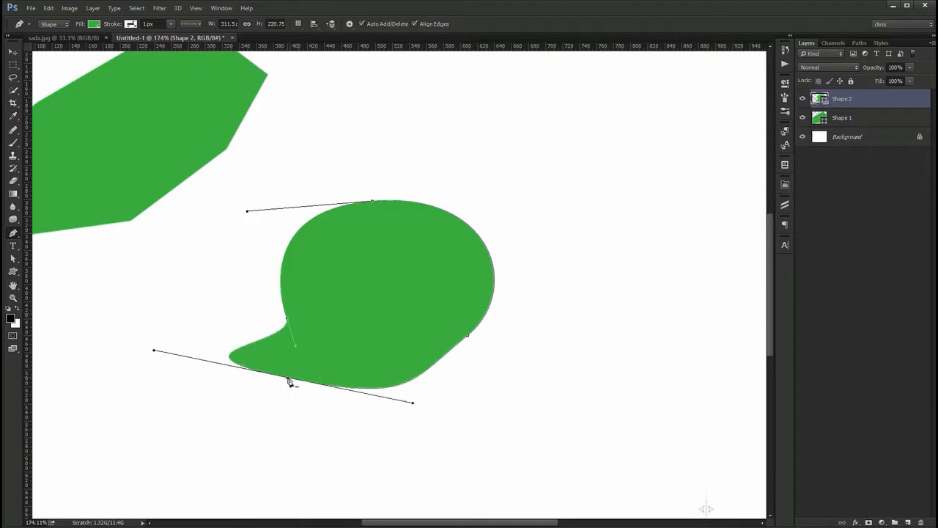
{"action": "left_click_drag", "start_coordinate": [289, 381], "coordinate": [313, 477]}
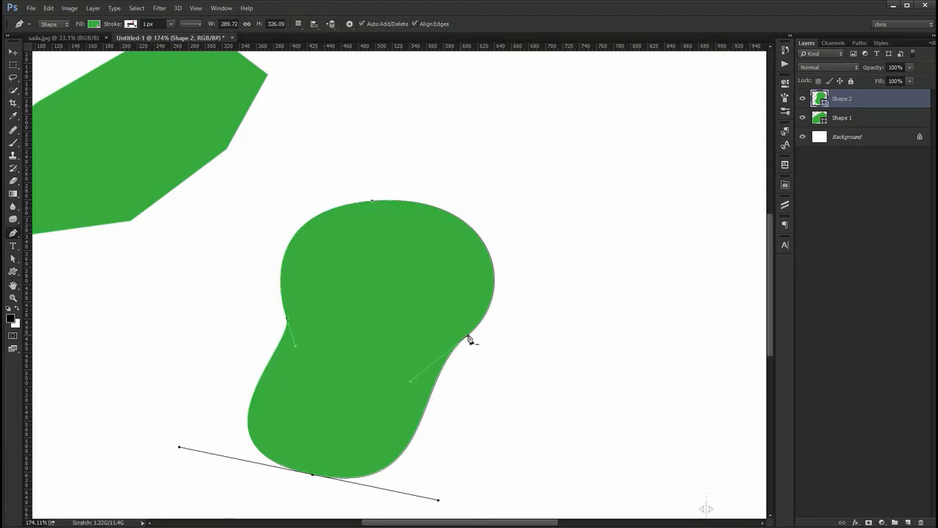
{"action": "left_click_drag", "start_coordinate": [470, 339], "coordinate": [519, 373]}
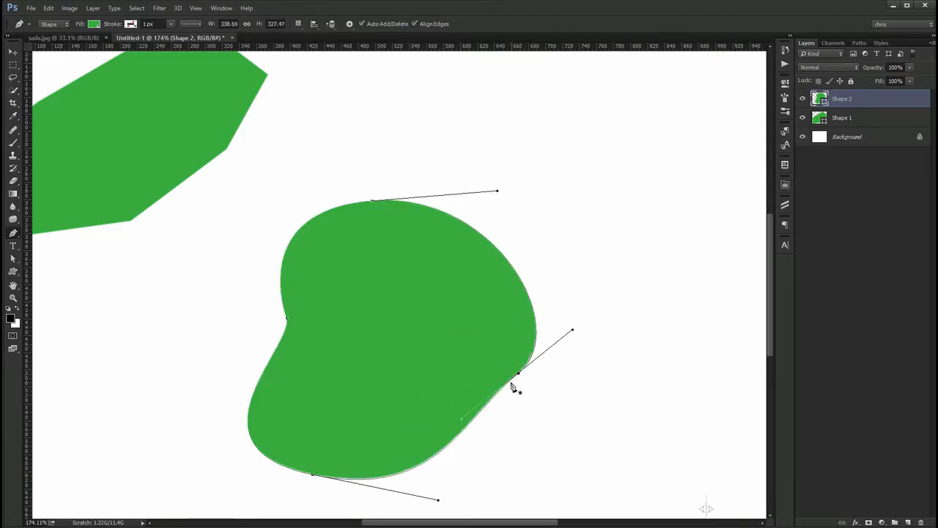
{"action": "left_click_drag", "start_coordinate": [522, 377], "coordinate": [562, 419]}
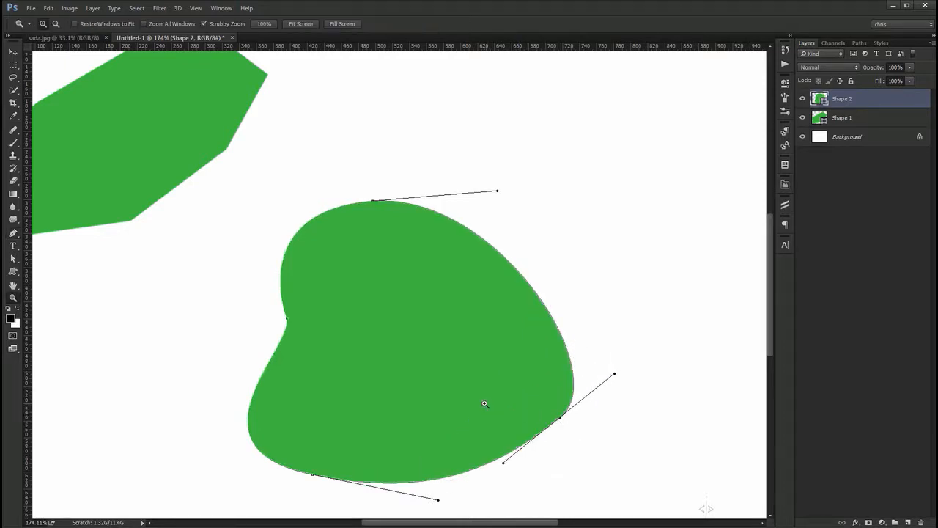
{"action": "key", "text": "ctrl+alt+0"}
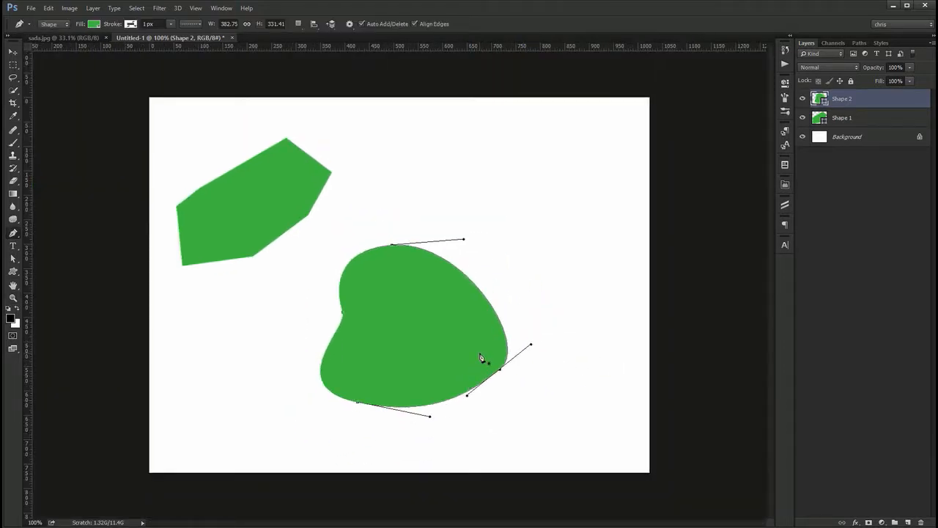
Undo all the shape drawing and editing back to the blank white canvas
{"action": "key", "text": "ctrl+alt+z"}
{"action": "key", "text": "ctrl+alt+z"}
{"action": "key", "text": "ctrl+alt+z"}
{"action": "key", "text": "ctrl+alt+z"}
{"action": "key", "text": "ctrl+alt+z"}
{"action": "key", "text": "ctrl+alt+z"}
{"action": "key", "text": "ctrl+alt+z"}
{"action": "key", "text": "ctrl+alt+z"}
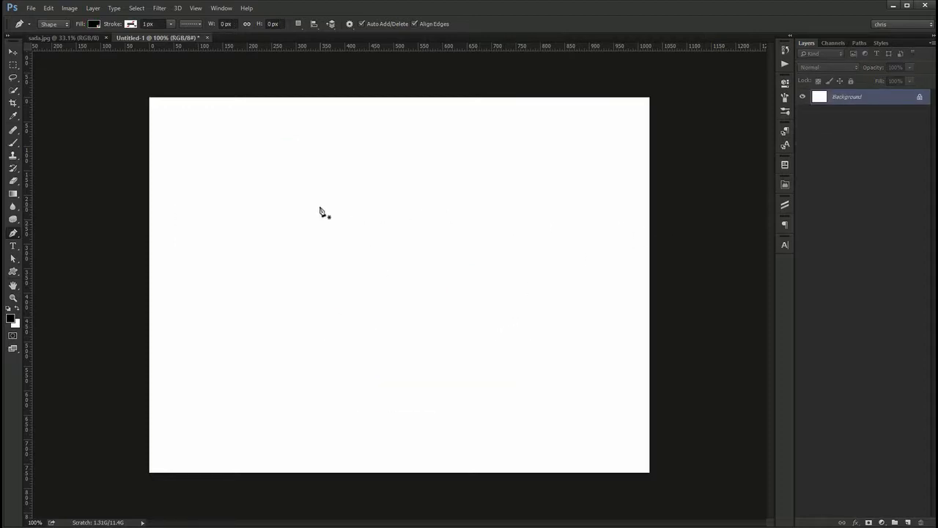
Place three Pen tool anchor points forming a black triangle about 427 × 319 px left of the canvas centre
{"action": "left_click", "coordinate": [335, 167]}
{"action": "left_click", "coordinate": [262, 321]}
{"action": "left_click", "coordinate": [470, 308]}
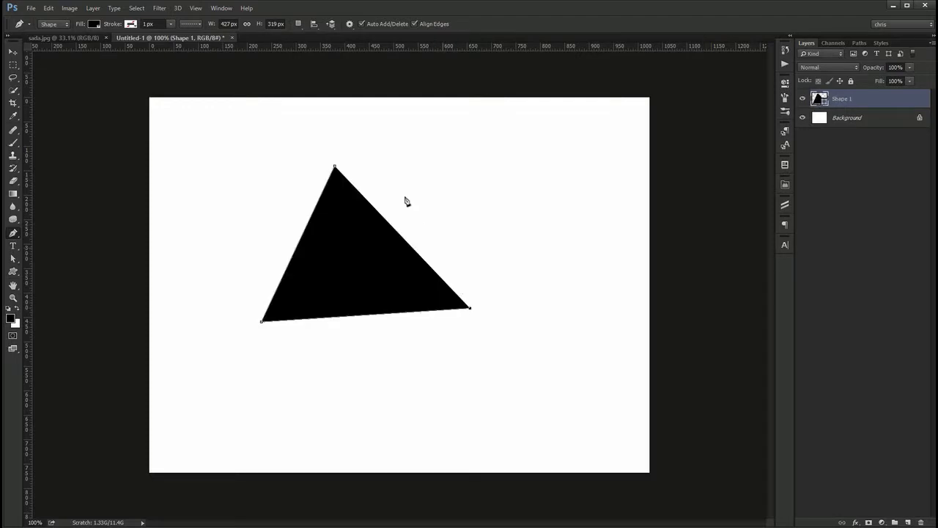
{"action": "left_click_drag", "start_coordinate": [365, 169], "coordinate": [385, 174]}
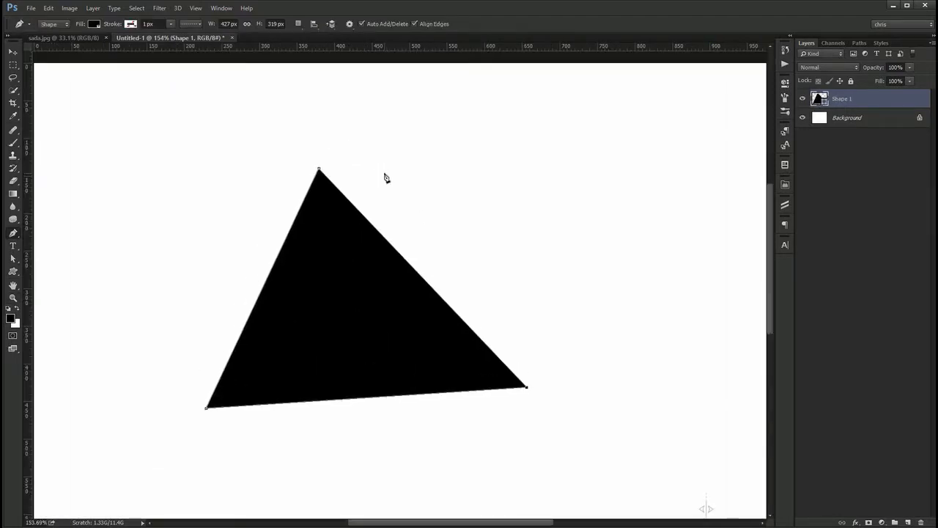
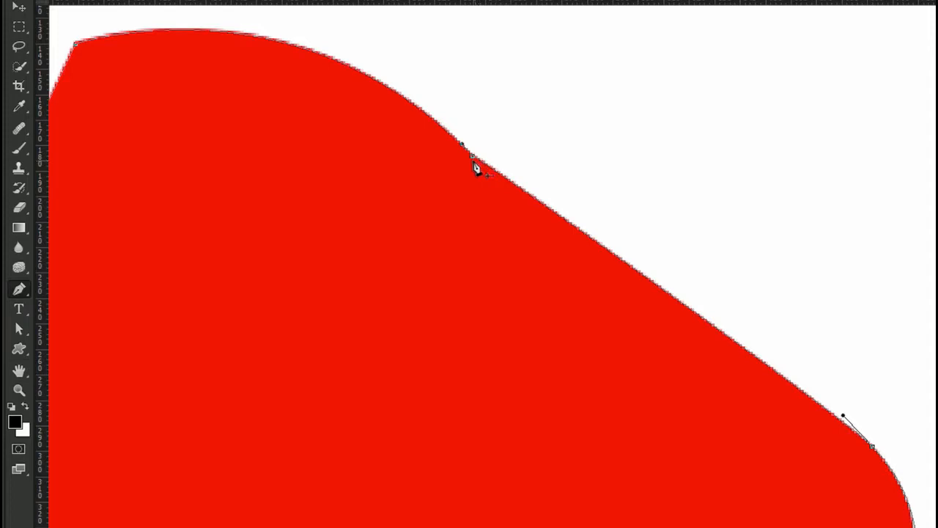
Remove the extra anchor point on the red shape's upper edge and convert its right anchor to a sharp corner
{"action": "left_click_drag", "start_coordinate": [519, 328], "coordinate": [631, 263]}
{"action": "key", "text": "z"}
{"action": "left_click", "coordinate": [609, 350], "text": "alt"}
{"action": "left_click", "coordinate": [697, 384], "text": "alt"}
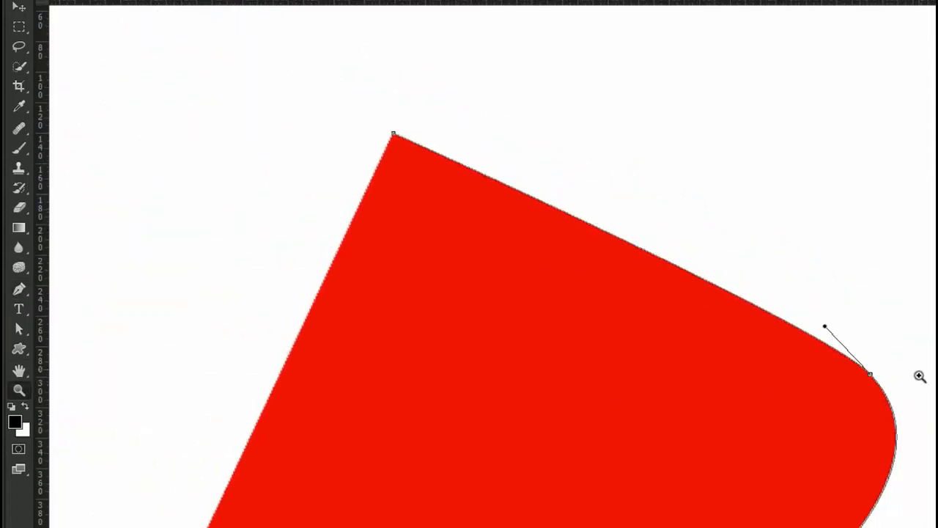
{"action": "left_click", "coordinate": [919, 369]}
{"action": "key", "text": "p"}
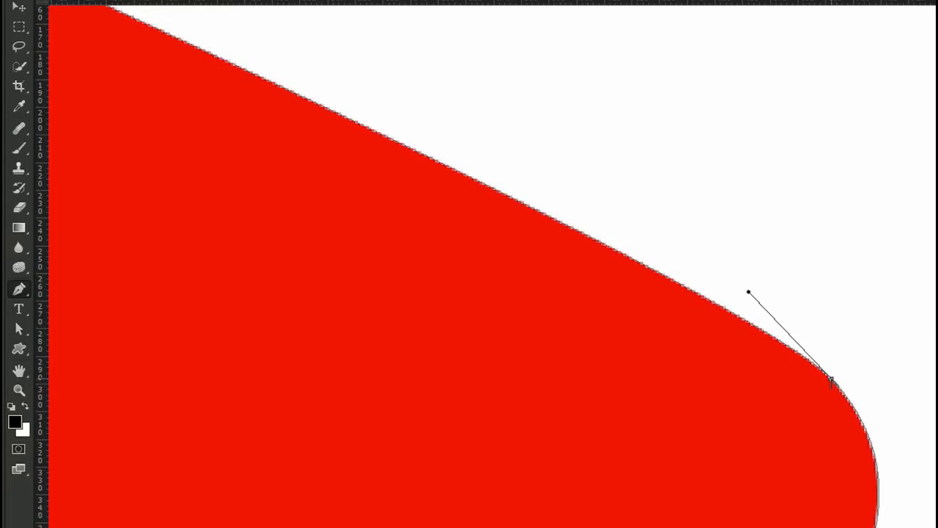
{"action": "left_click", "coordinate": [832, 380], "text": "alt"}
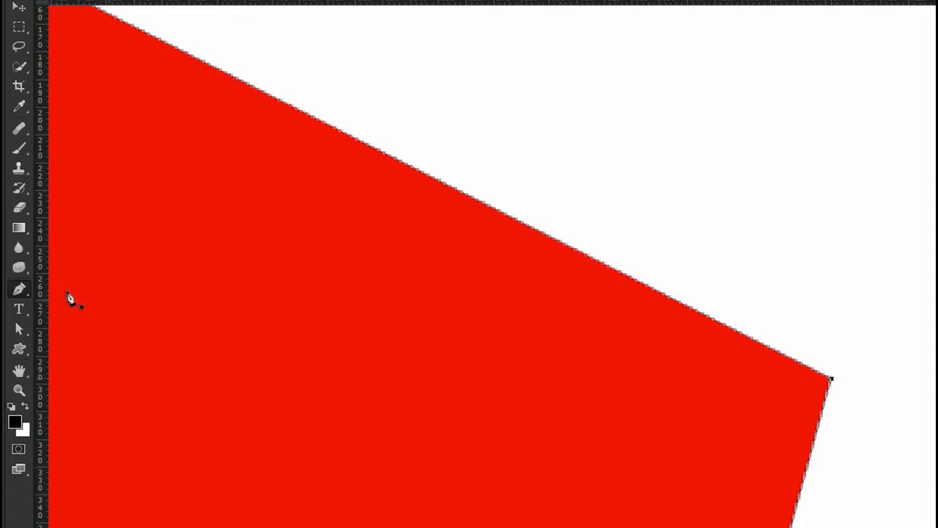
Pull curve handles out of the red shape's right corner and convert it back to a sharp corner, twice
{"action": "left_click", "coordinate": [19, 289]}
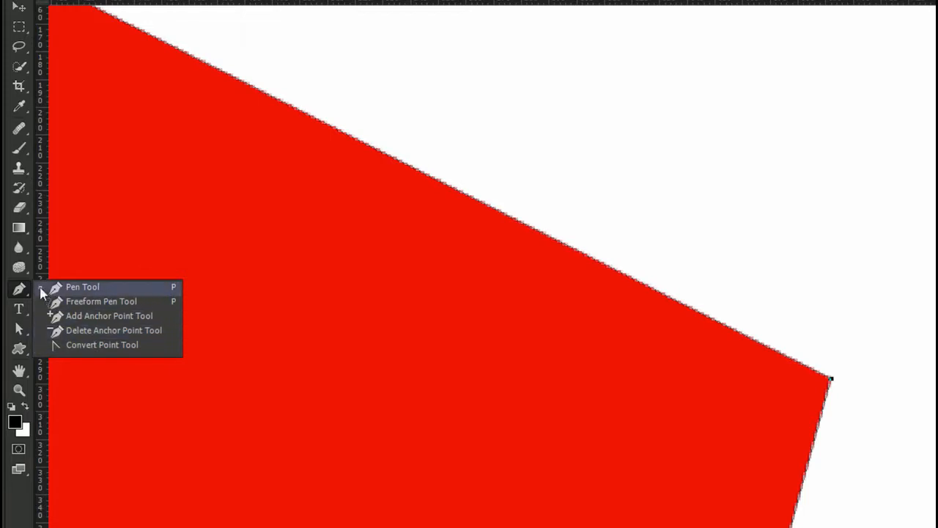
{"action": "left_click", "coordinate": [805, 381]}
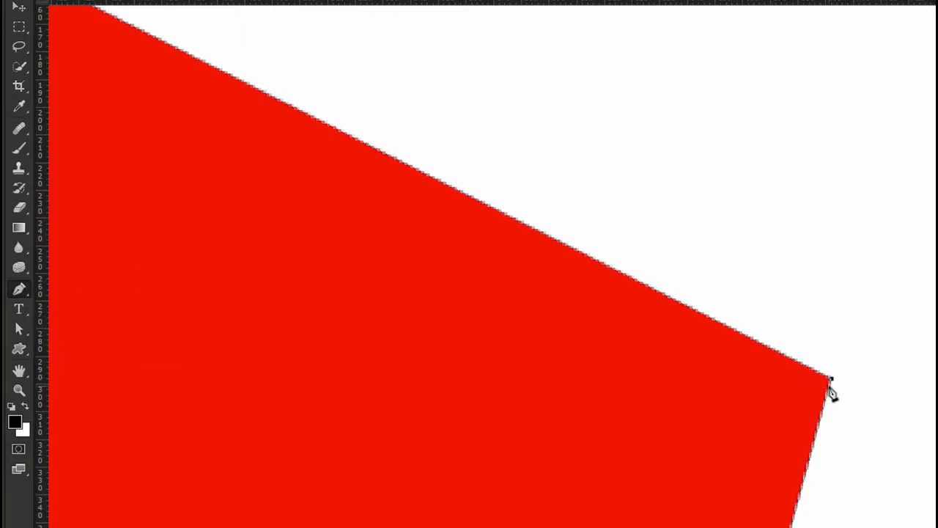
{"action": "left_click_drag", "start_coordinate": [832, 379], "coordinate": [937, 357]}
{"action": "left_click", "coordinate": [832, 379], "text": "alt"}
{"action": "left_click_drag", "start_coordinate": [831, 379], "coordinate": [937, 335]}
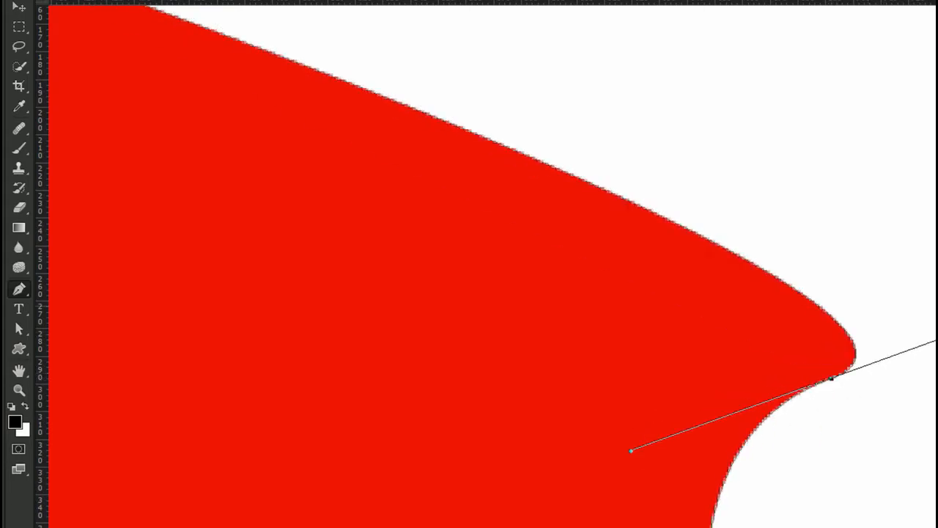
{"action": "left_click", "coordinate": [832, 379], "text": "alt"}
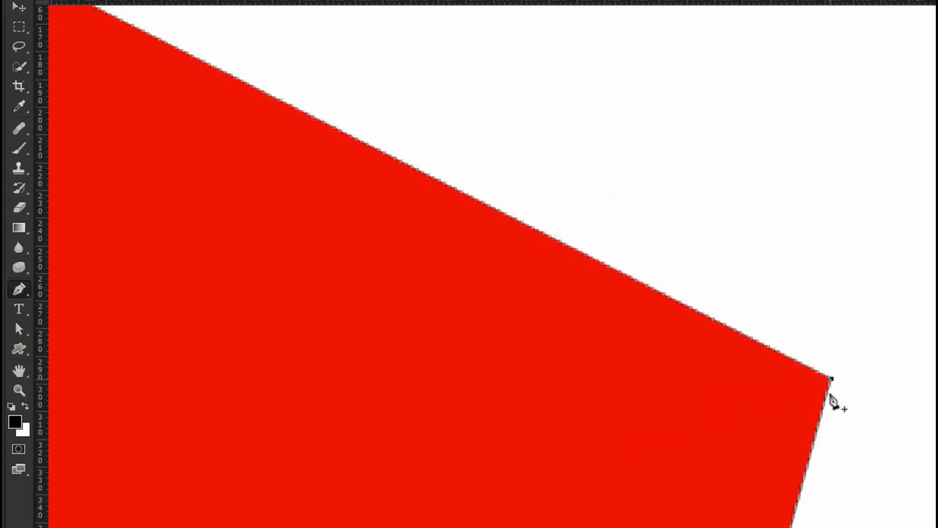
Add a curved anchor point on the red shape's bottom edge near its lower-left corner and convert it to a corner point
{"action": "key", "text": "z"}
{"action": "left_click", "coordinate": [754, 488], "text": "alt"}
{"action": "left_click", "coordinate": [613, 462], "text": "alt"}
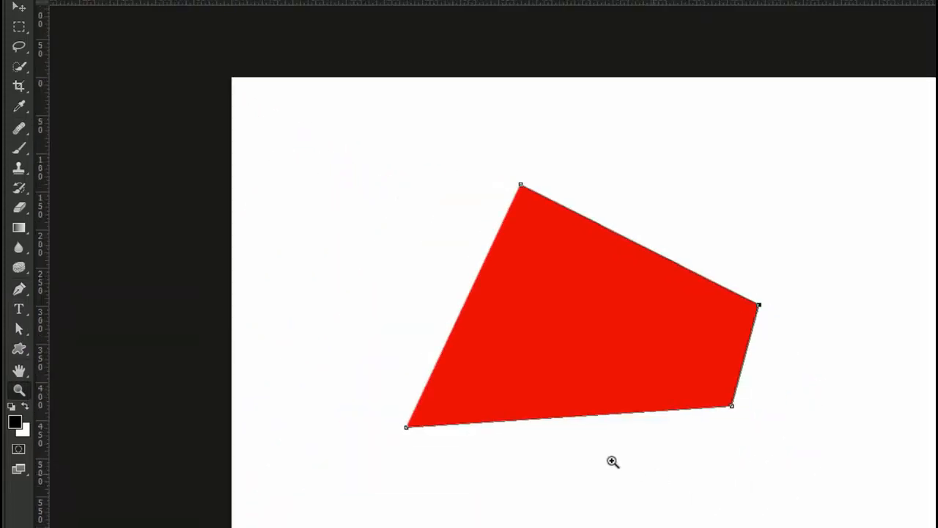
{"action": "left_click", "coordinate": [546, 355]}
{"action": "right_click", "coordinate": [29, 291]}
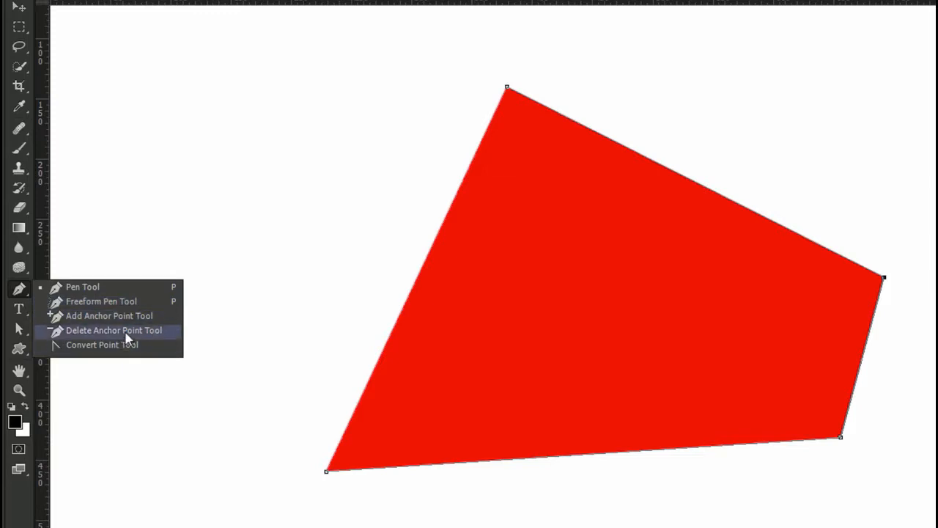
{"action": "left_click", "coordinate": [125, 290]}
{"action": "left_click_drag", "start_coordinate": [389, 467], "coordinate": [388, 527]}
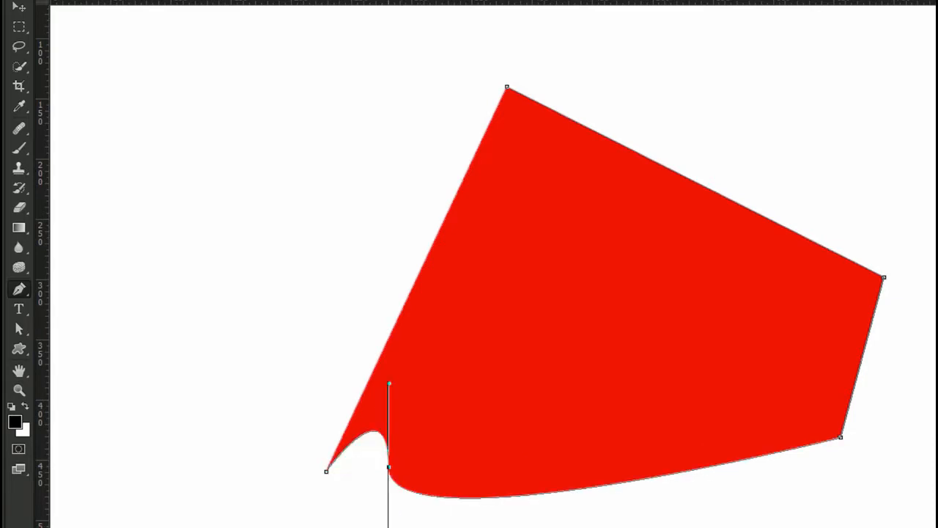
{"action": "left_click", "coordinate": [389, 467], "text": "alt"}
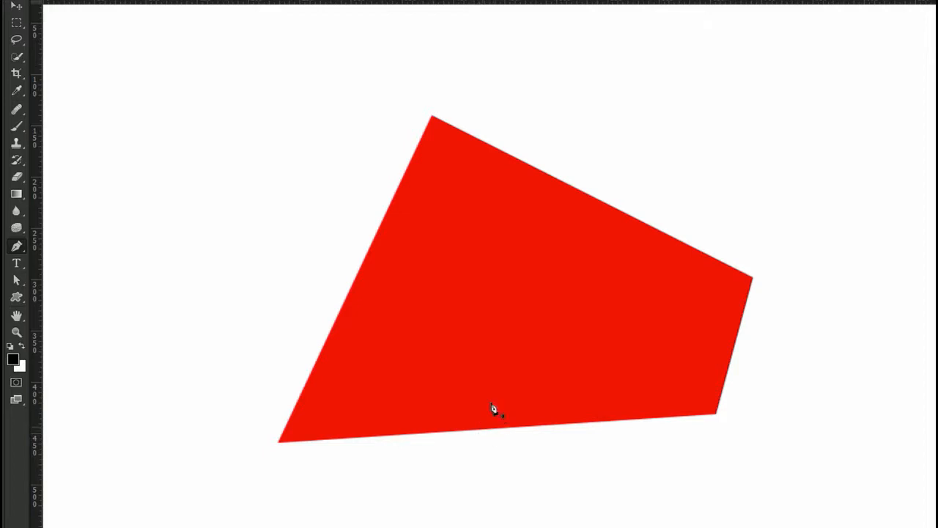
Draw a small four-point Pen shape just below the red shape's bottom edge and delete it
{"action": "left_click", "coordinate": [507, 450]}
{"action": "left_click", "coordinate": [545, 473]}
{"action": "left_click", "coordinate": [590, 458]}
{"action": "left_click", "coordinate": [536, 444]}
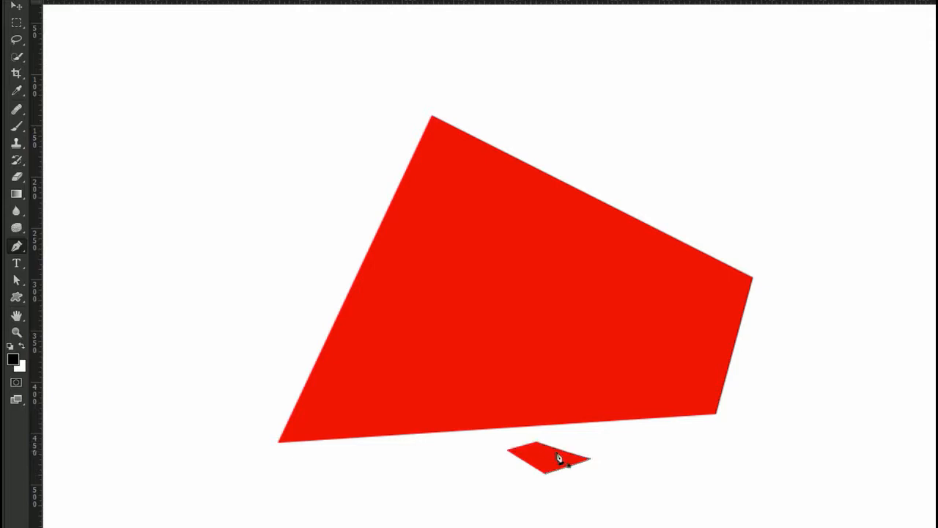
{"action": "key", "text": "Delete"}
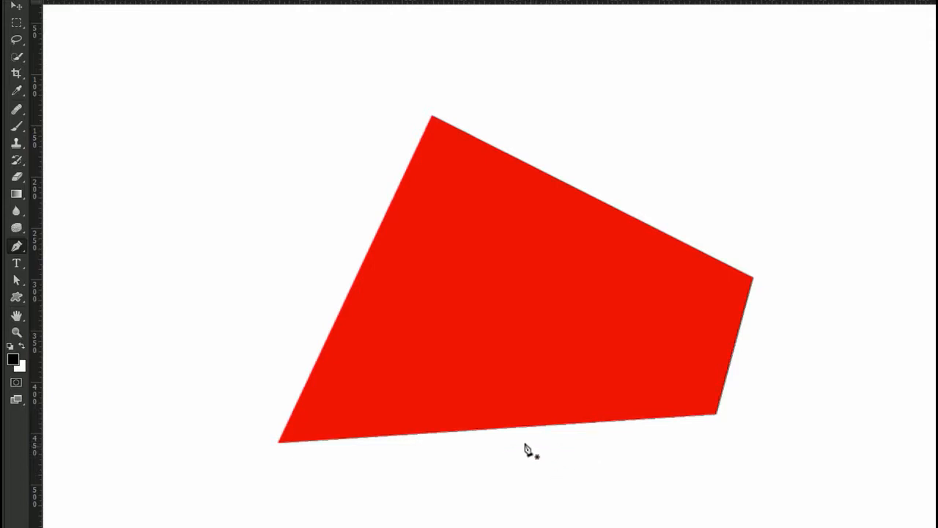
Select the red shape's path, add a curved anchor point midway along its bottom edge, and remove that point again
{"action": "key", "text": "a"}
{"action": "right_click", "coordinate": [18, 282]}
{"action": "left_click", "coordinate": [67, 294]}
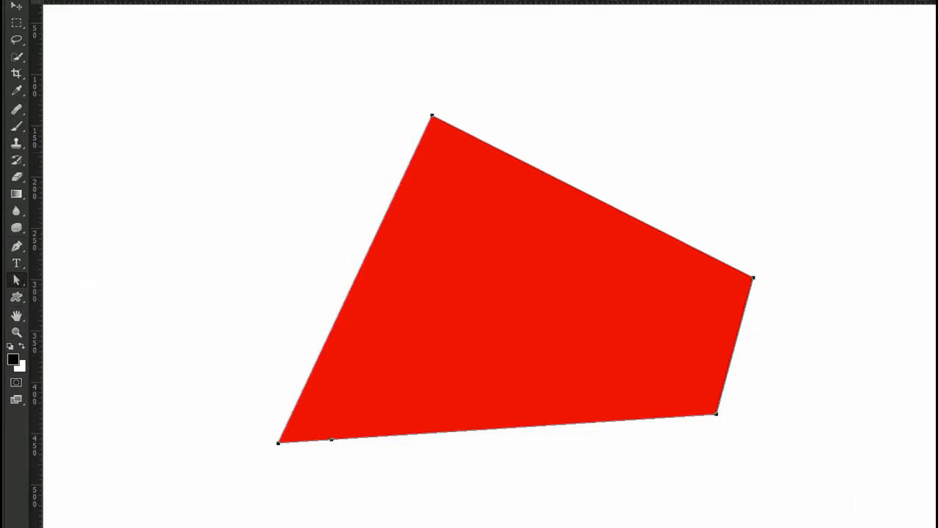
{"action": "key", "text": "p"}
{"action": "left_click", "coordinate": [507, 427]}
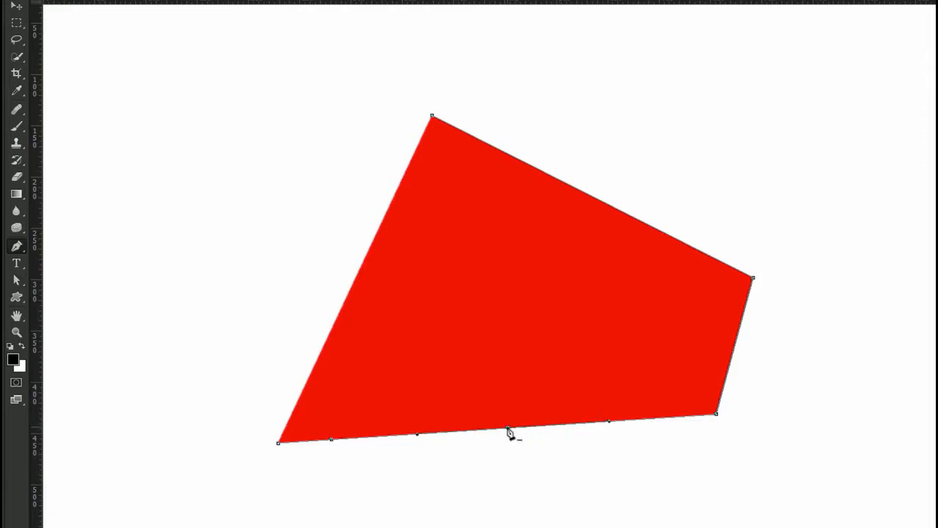
{"action": "left_click_drag", "start_coordinate": [508, 430], "coordinate": [495, 518]}
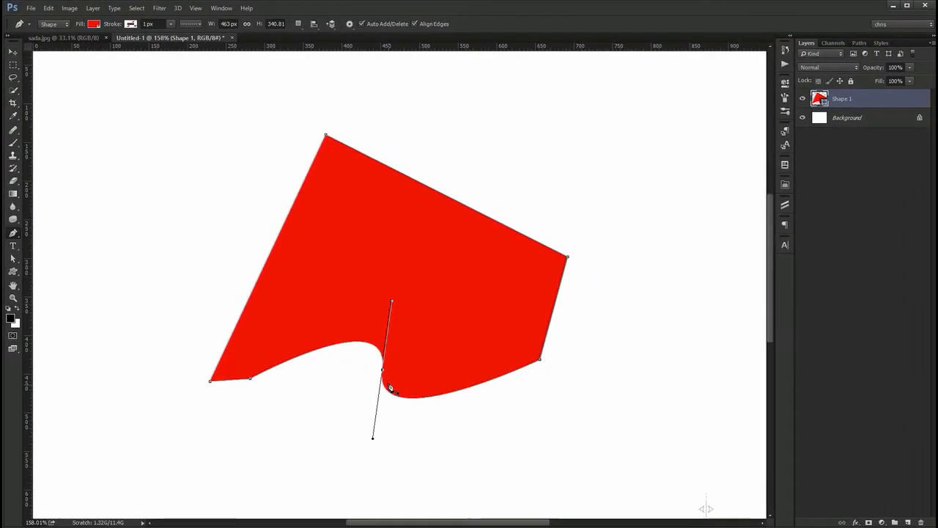
{"action": "left_click", "coordinate": [507, 427]}
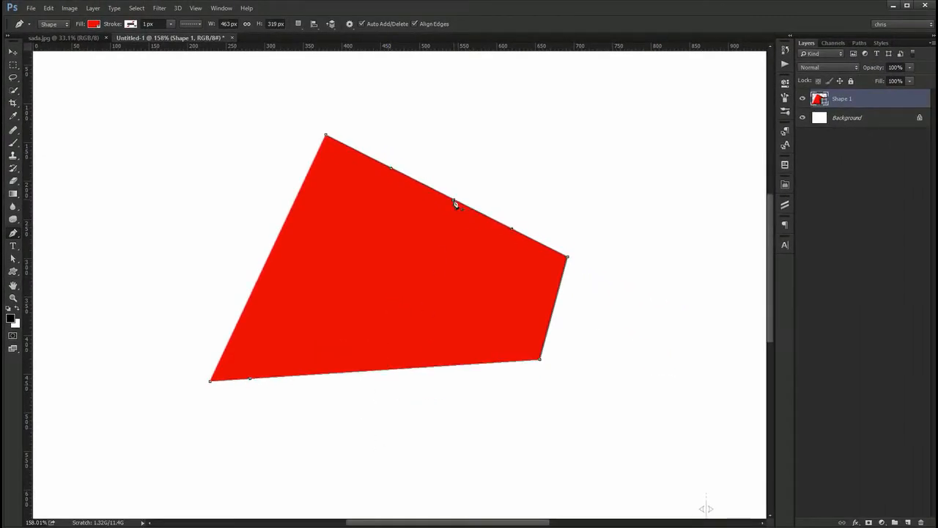
Try pulling curve handles out of an anchor point midway along the red shape's upper edge, and undo it
{"action": "left_click_drag", "start_coordinate": [456, 202], "coordinate": [518, 144]}
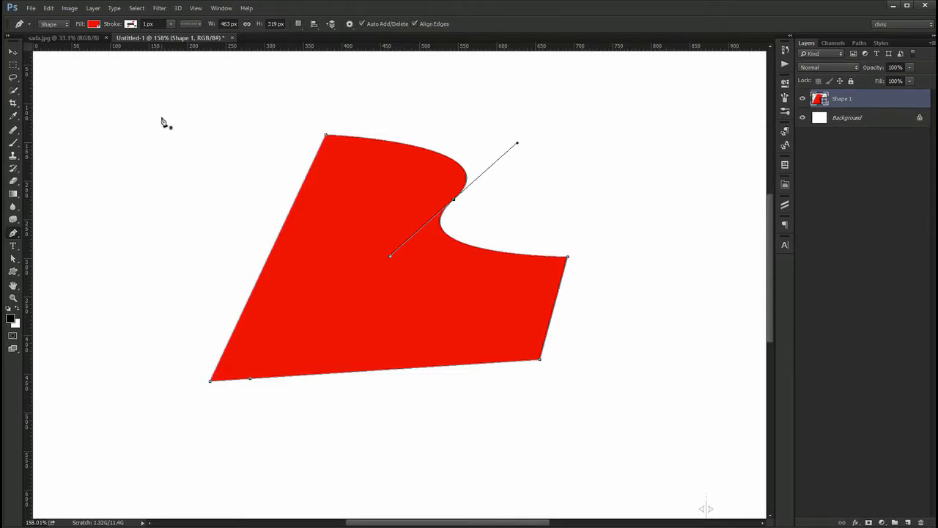
{"action": "key", "text": "ctrl+minus"}
{"action": "key", "text": "ctrl+z"}
{"action": "key", "text": "v"}
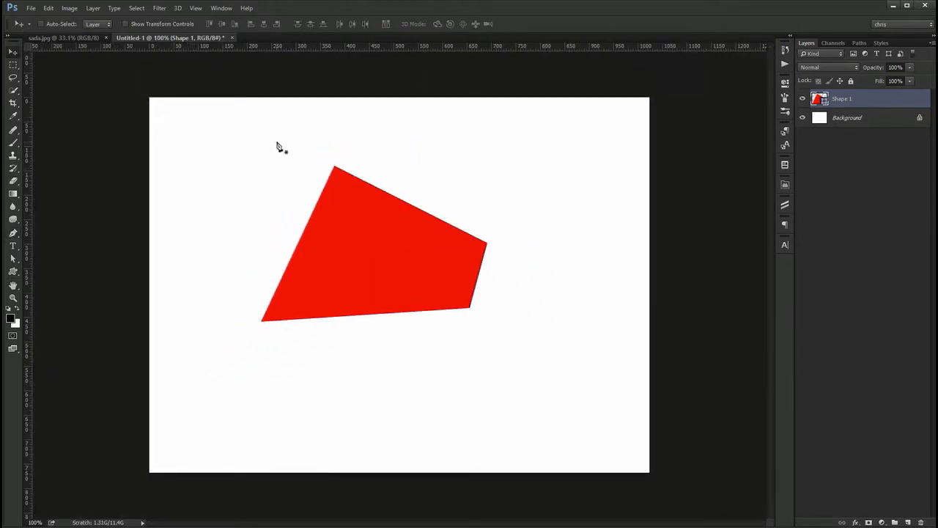
Switch to the sada.jpg document and change the Pen tool's mode from Shape to Path
{"action": "key", "text": "ctrl+Tab"}
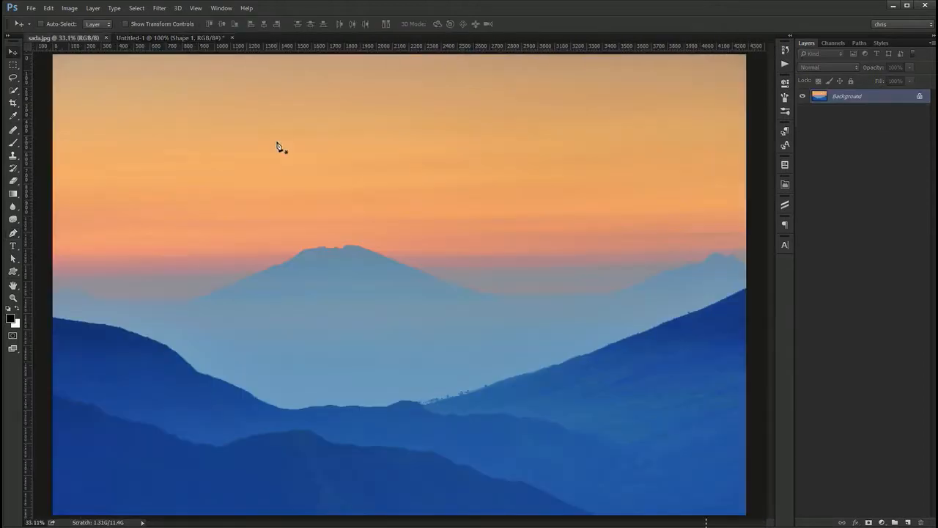
{"action": "left_click", "coordinate": [448, 306], "text": "alt"}
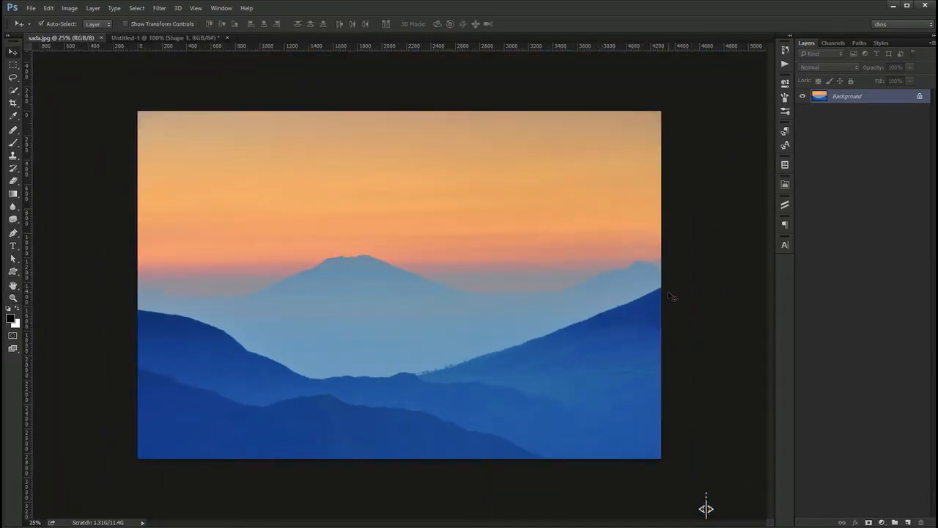
{"action": "key", "text": "ctrl+0"}
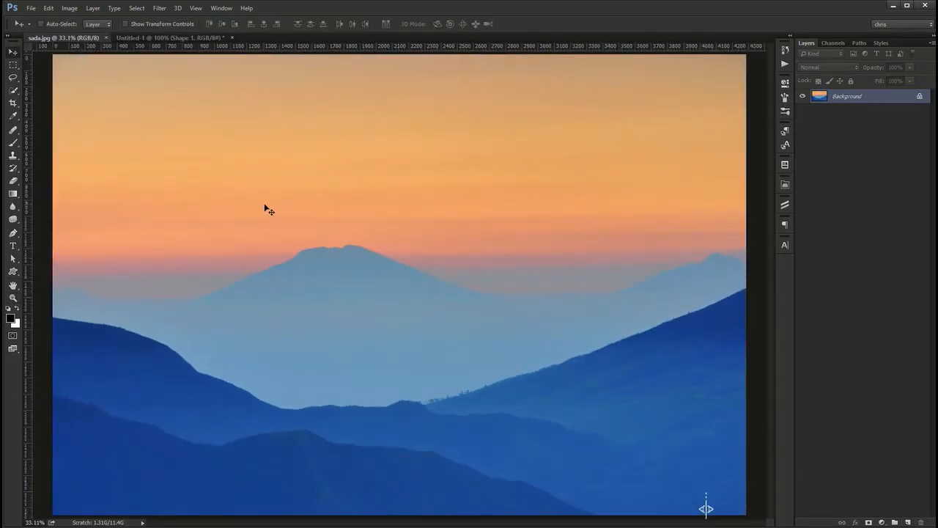
{"action": "key", "text": "p"}
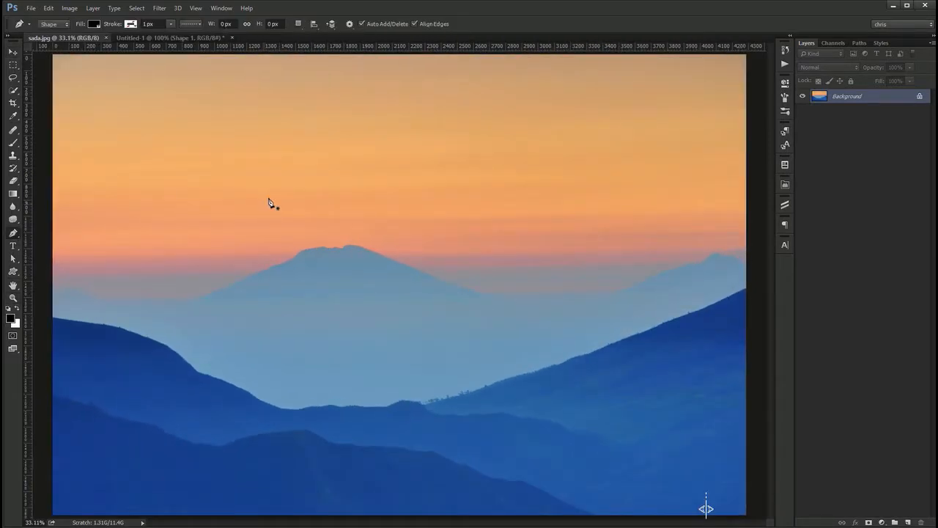
{"action": "left_click", "coordinate": [64, 26]}
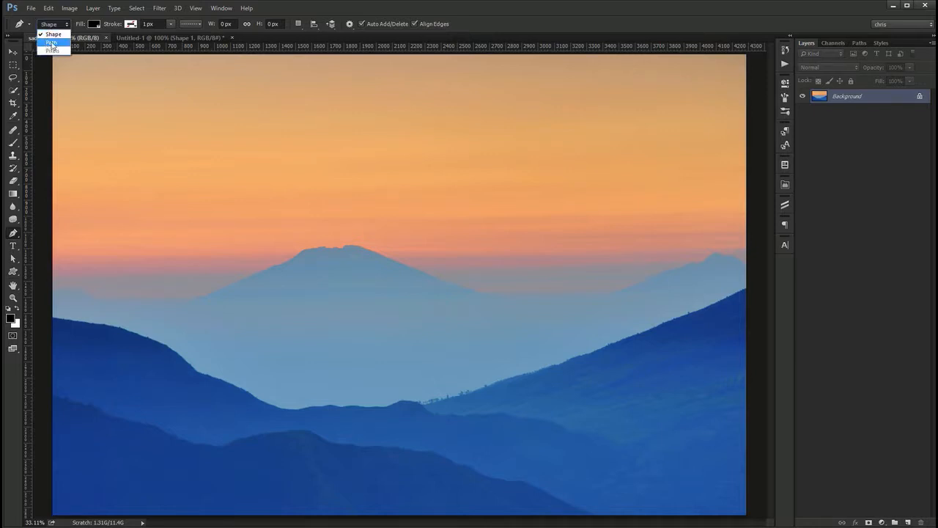
{"action": "left_click", "coordinate": [51, 42]}
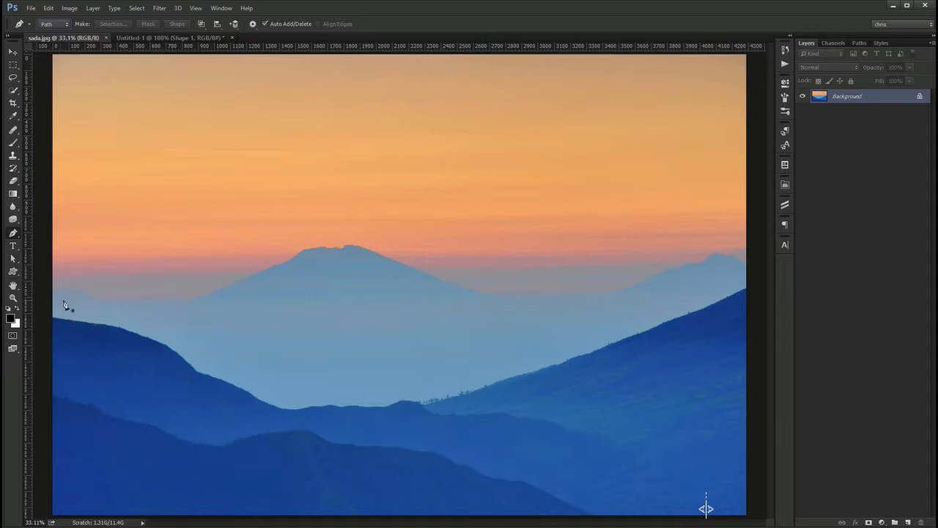
{"action": "left_click", "coordinate": [550, 275]}
{"action": "key", "text": "ctrl+z"}
Start a path where the dark blue ridge meets the image's left edge and trace its first slope with curved anchors
{"action": "key", "text": "v"}
{"action": "left_click", "coordinate": [16, 54]}
{"action": "key", "text": "z"}
{"action": "left_click", "coordinate": [356, 284], "text": "alt"}
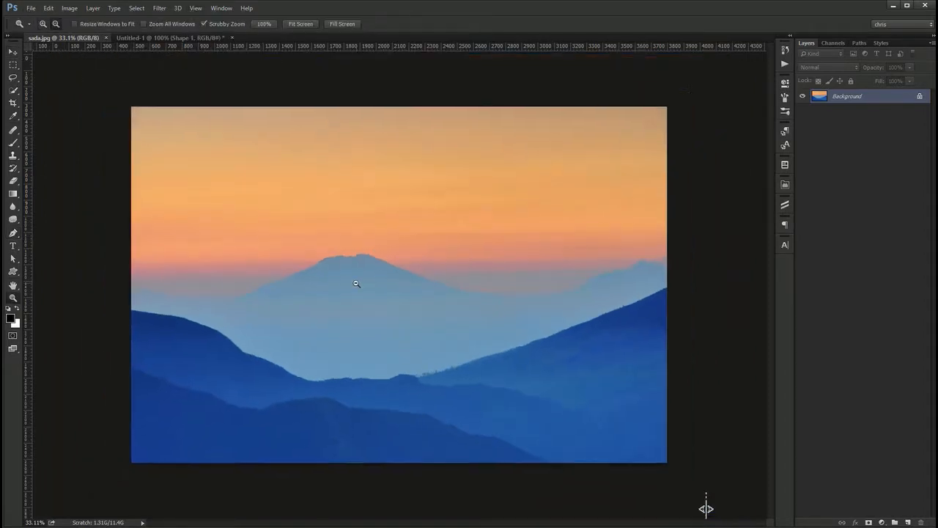
{"action": "key", "text": "v"}
{"action": "key", "text": "p"}
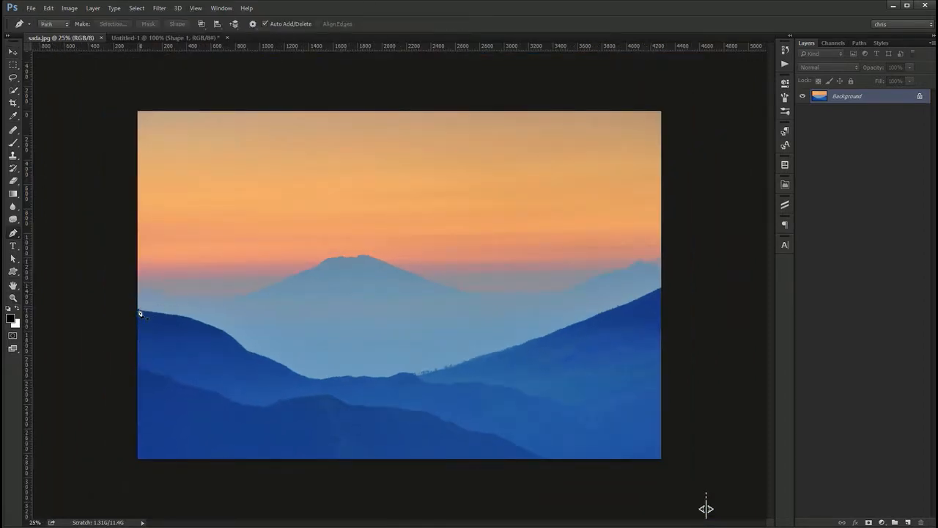
{"action": "left_click", "coordinate": [137, 310]}
{"action": "left_click_drag", "start_coordinate": [179, 318], "coordinate": [220, 332]}
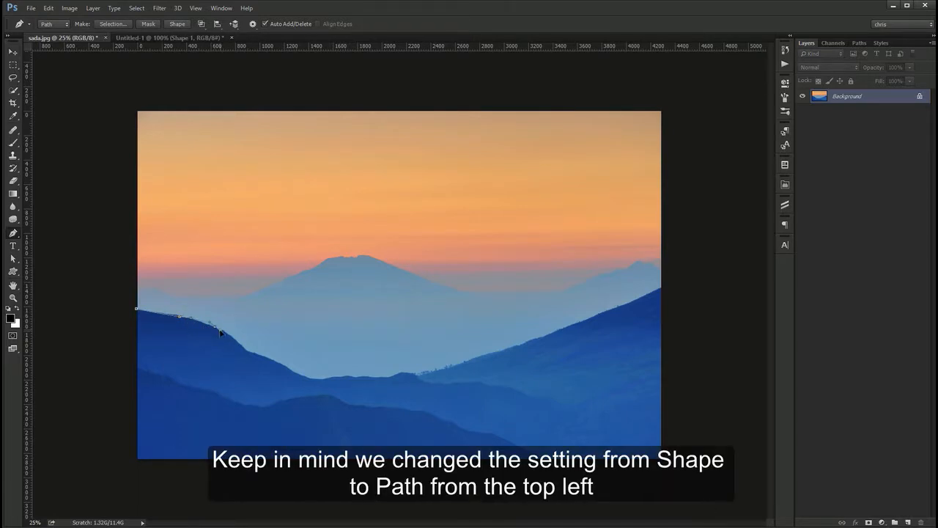
Continue the path with curved anchor points along the dark blue ridge, through the valley and up to the image's right edge
{"action": "scroll", "coordinate": [242, 341], "scroll_direction": "up", "scroll_amount": 3}
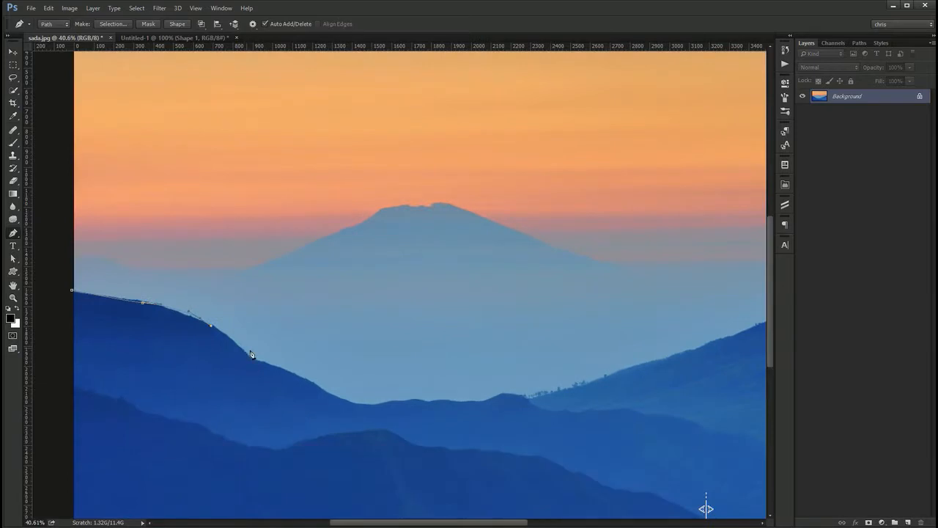
{"action": "left_click_drag", "start_coordinate": [248, 356], "coordinate": [254, 365]}
{"action": "left_click_drag", "start_coordinate": [319, 386], "coordinate": [489, 399]}
{"action": "left_click_drag", "start_coordinate": [594, 387], "coordinate": [485, 389]}
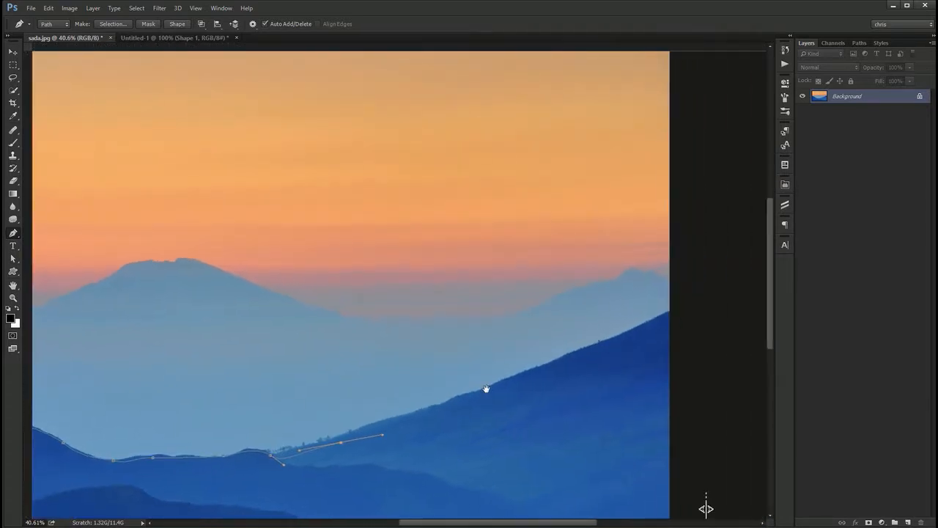
{"action": "left_click_drag", "start_coordinate": [596, 353], "coordinate": [612, 347]}
{"action": "left_click_drag", "start_coordinate": [666, 316], "coordinate": [681, 307]}
Close the path around the sky by placing anchor points outside the image's right, top and left edges
{"action": "key", "text": "z"}
{"action": "left_click_drag", "start_coordinate": [715, 220], "coordinate": [685, 209]}
{"action": "key", "text": "ctrl+0"}
{"action": "left_click", "coordinate": [691, 201], "text": "alt"}
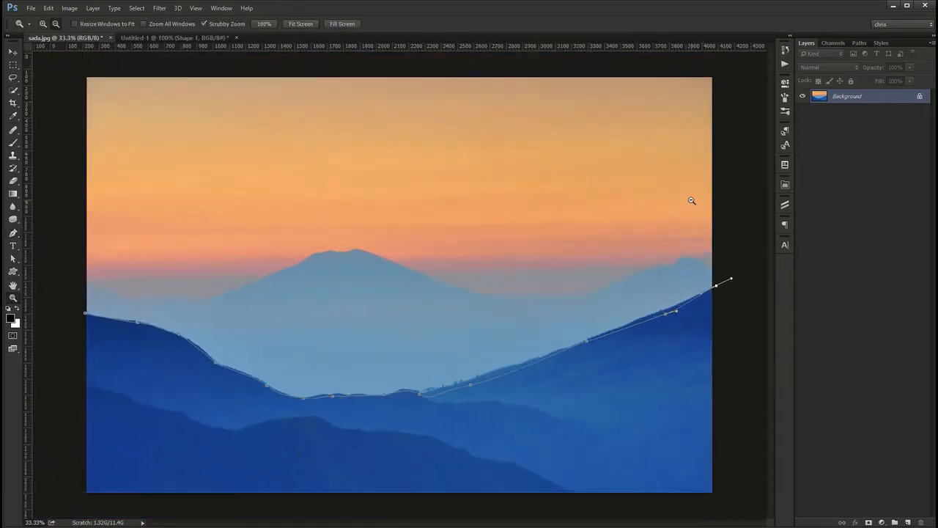
{"action": "key", "text": "p"}
{"action": "left_click", "coordinate": [603, 164]}
{"action": "left_click", "coordinate": [529, 113]}
{"action": "left_click", "coordinate": [289, 120]}
{"action": "left_click", "coordinate": [213, 130]}
{"action": "left_click", "coordinate": [205, 247]}
{"action": "left_click", "coordinate": [211, 301]}
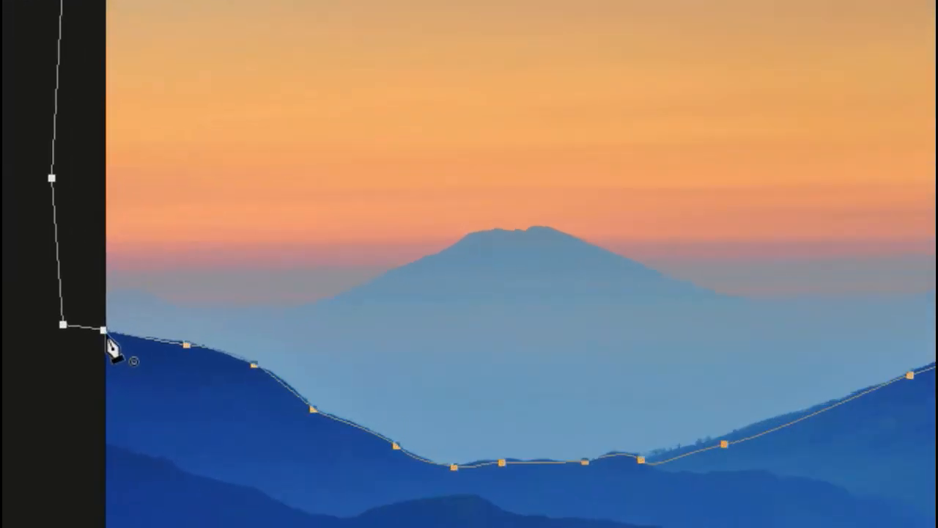
Turn the path into a new anti-aliased selection and add a layer mask that hides the selected sky
{"action": "right_click", "coordinate": [107, 337]}
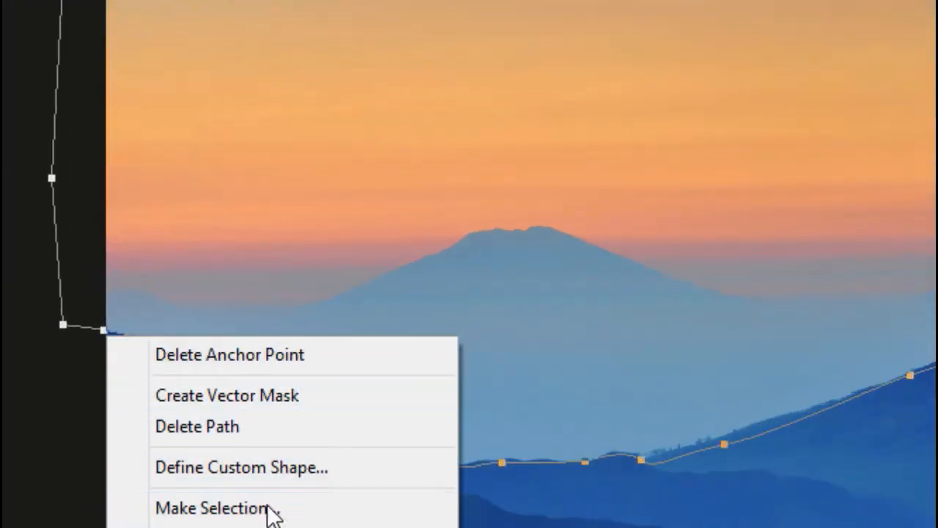
{"action": "left_click", "coordinate": [269, 514]}
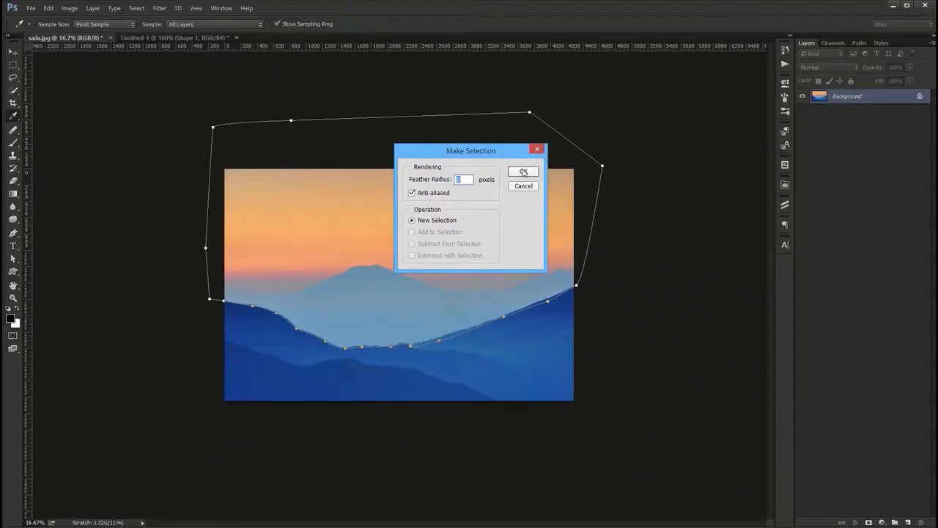
{"action": "left_click", "coordinate": [524, 172]}
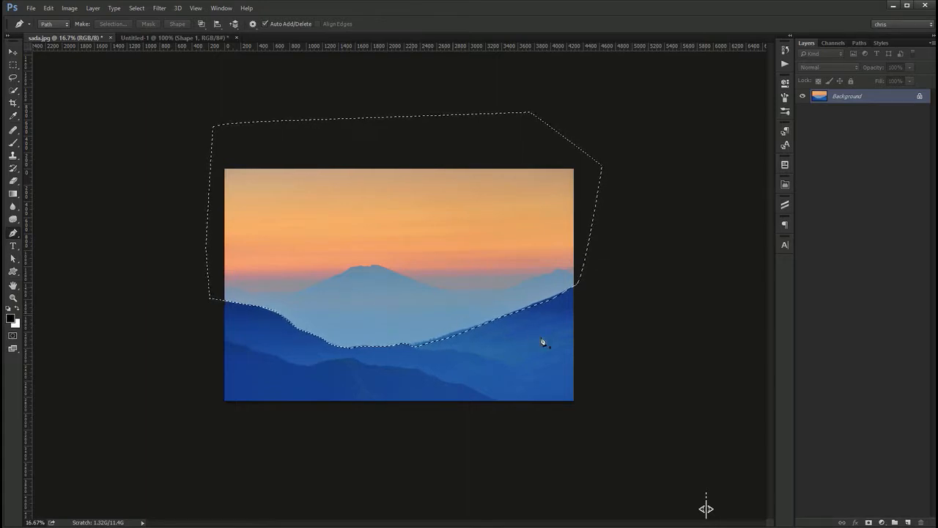
{"action": "left_click", "coordinate": [869, 523], "text": "alt"}
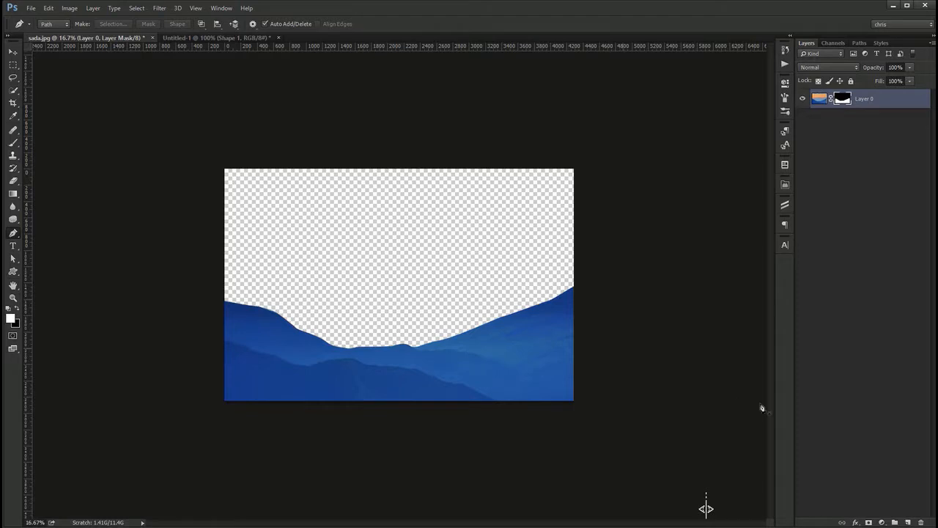
Add a new layer and fill it with a light blue colour in Normal mode at 100% opacity
{"action": "left_click", "coordinate": [908, 522]}
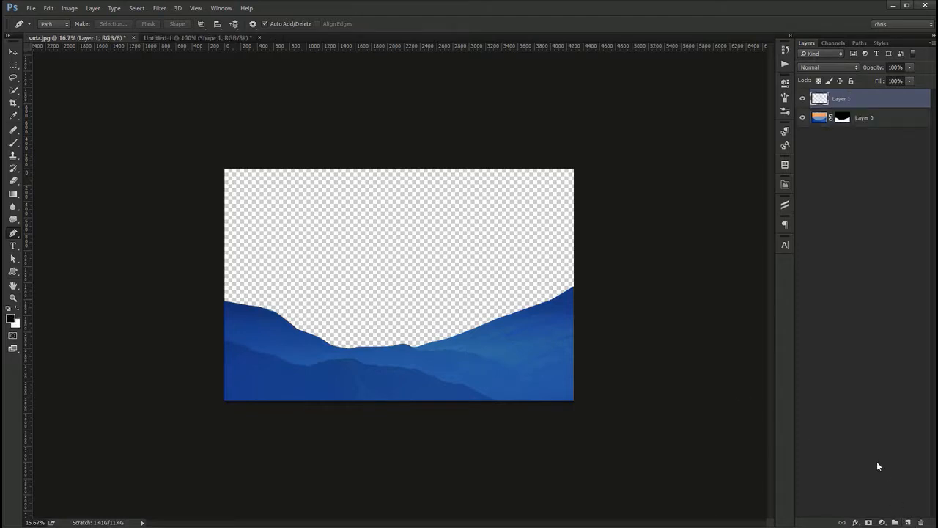
{"action": "key", "text": "shift+F5"}
{"action": "left_click", "coordinate": [489, 171]}
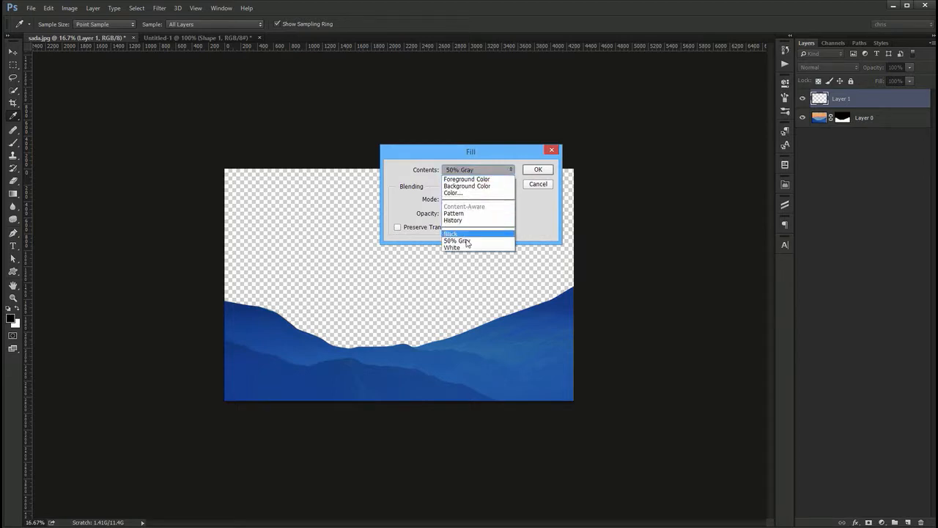
{"action": "left_click", "coordinate": [475, 195]}
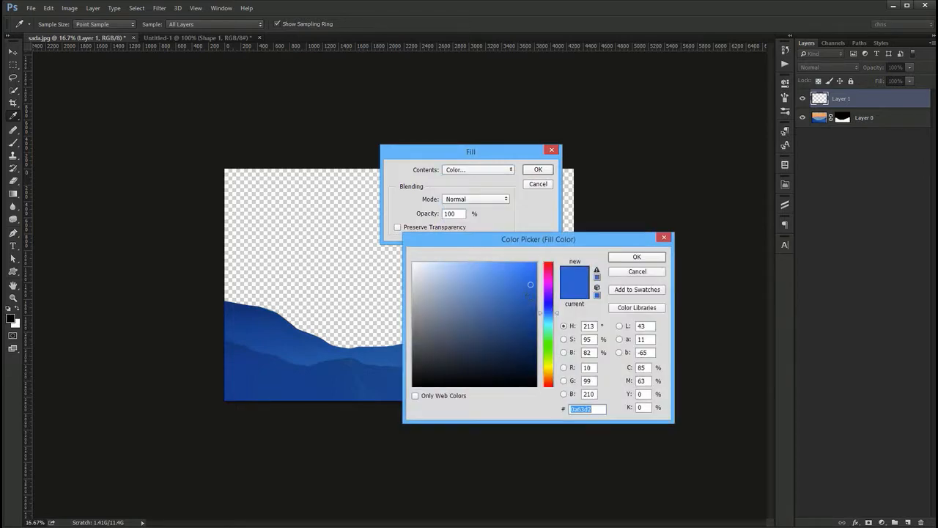
{"action": "key", "text": "Return"}
{"action": "key", "text": "Return"}
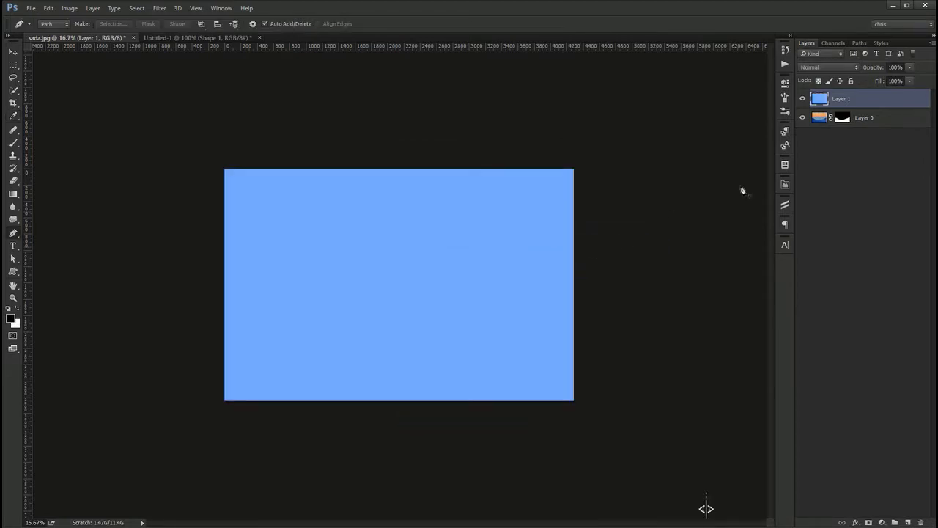
Move the light blue layer below the masked mountain layer and toggle the mountain layer's visibility off and on
{"action": "left_click_drag", "start_coordinate": [867, 103], "coordinate": [850, 122]}
{"action": "left_click_drag", "start_coordinate": [579, 255], "coordinate": [639, 254]}
{"action": "key", "text": "v"}
{"action": "left_click", "coordinate": [803, 99]}
{"action": "left_click", "coordinate": [804, 100]}
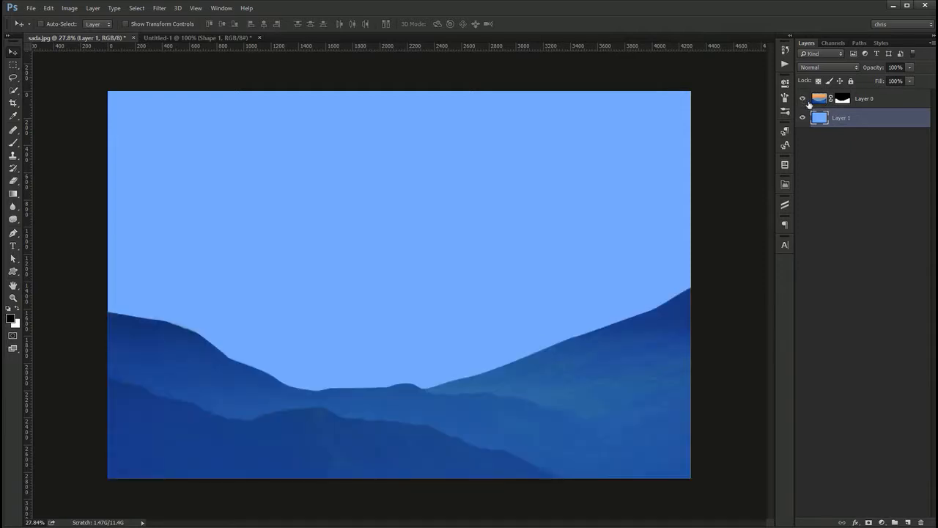
Apply a Gradient Overlay layer style to the light blue background layer
{"action": "double_click", "coordinate": [871, 123]}
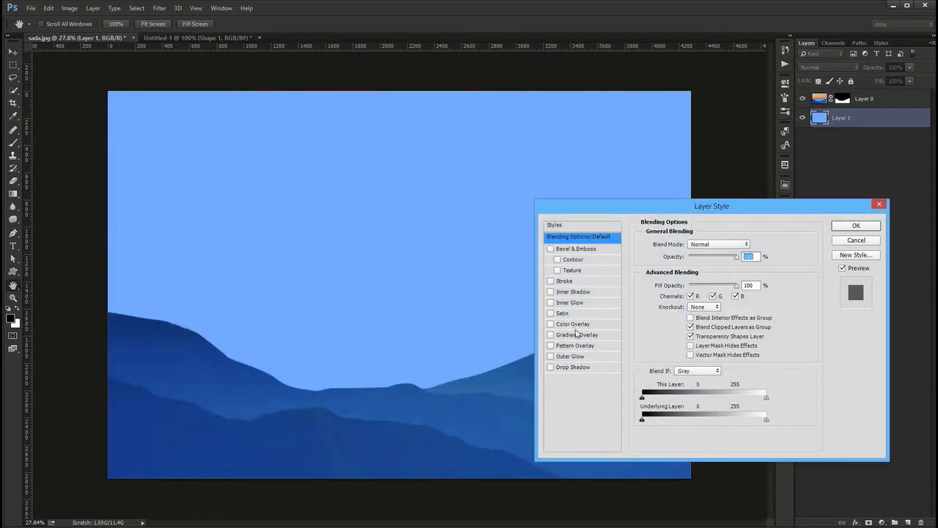
{"action": "left_click", "coordinate": [577, 334]}
{"action": "key", "text": "Return"}
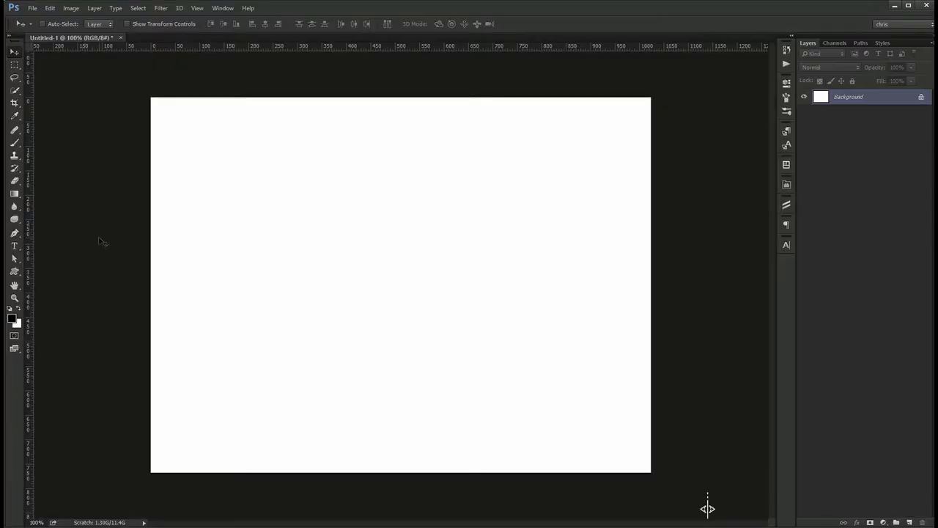
Create a text layer reading "writing" in the upper-left area of the blank white canvas with the Type tool
{"action": "key", "text": "t"}
{"action": "left_click_drag", "start_coordinate": [13, 246], "coordinate": [70, 245]}
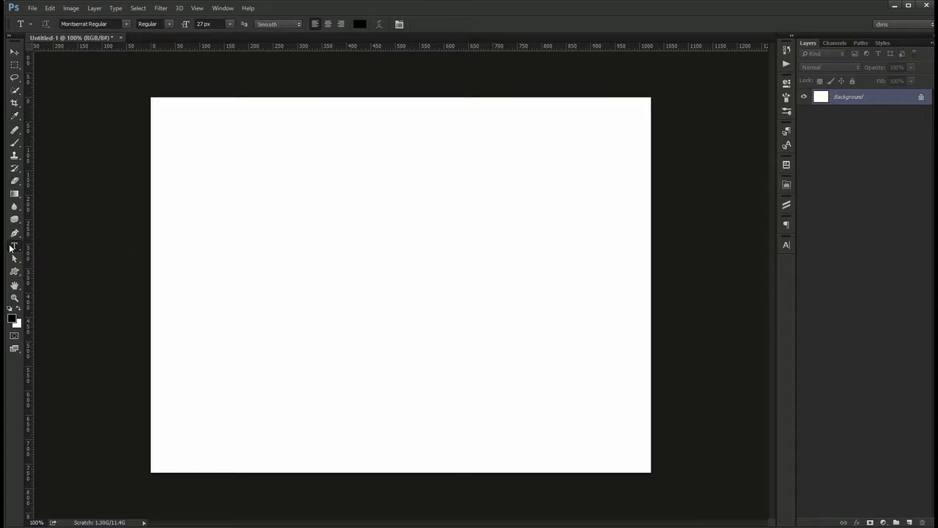
{"action": "left_click", "coordinate": [211, 168]}
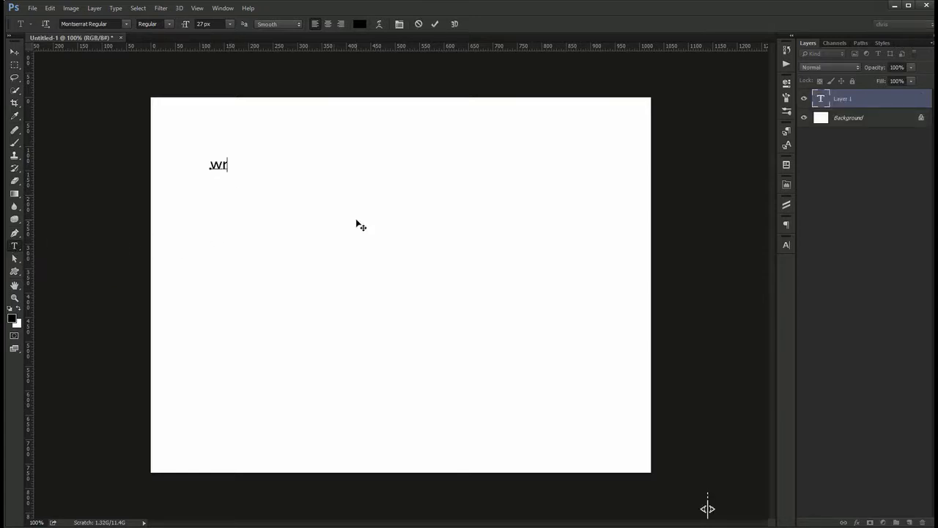
{"action": "key", "text": "ctrl+Return"}
{"action": "key", "text": "v"}
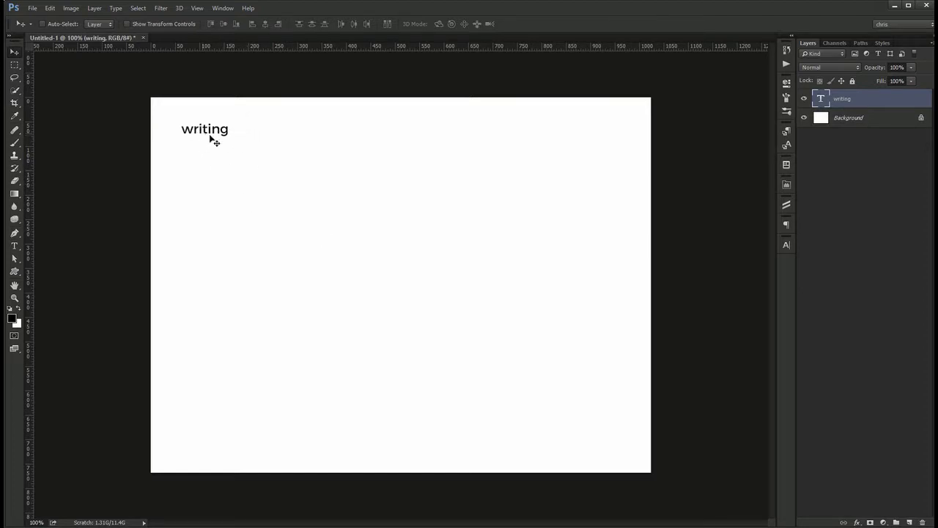
Scale up the "writing" text with Free Transform to about twice its original size, keeping it in the canvas's upper-left area
{"action": "key", "text": "ctrl+t"}
{"action": "left_click_drag", "start_coordinate": [230, 140], "coordinate": [433, 216]}
{"action": "key", "text": "Return"}
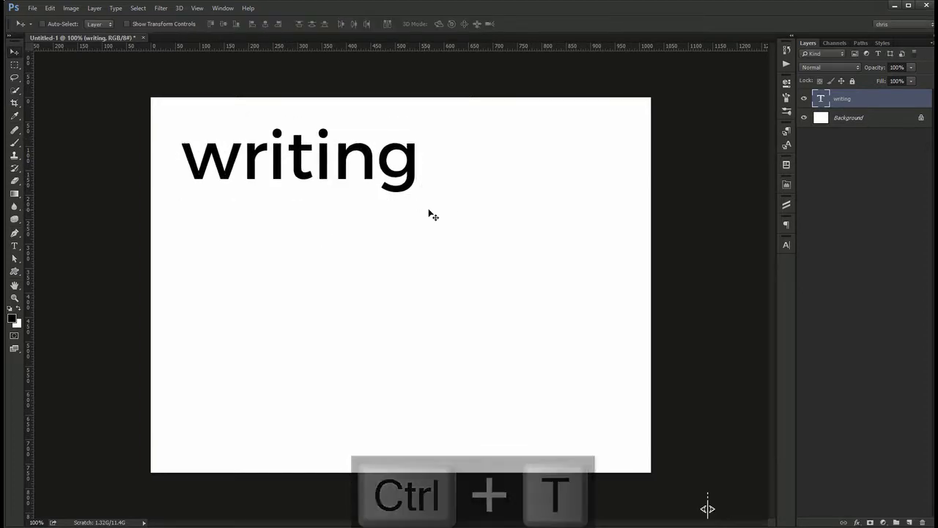
{"action": "key", "text": "ctrl+t"}
{"action": "left_click_drag", "start_coordinate": [418, 195], "coordinate": [275, 149]}
{"action": "key", "text": "Return"}
Add a text layer reading "click and type" and place it just beneath the "writing" text
{"action": "key", "text": "t"}
{"action": "left_click", "coordinate": [189, 183]}
{"action": "type", "text": "click and type"}
{"action": "key", "text": "ctrl+Return"}
{"action": "mouse_move", "coordinate": [338, 188]}
{"action": "left_mouse_down"}
{"action": "mouse_move", "coordinate": [314, 178]}
{"action": "mouse_move", "coordinate": [331, 178]}
{"action": "left_mouse_up"}
Create a paragraph text box below "click and type", fill it with Lorem ipsum text and widen it to fit all the words
{"action": "left_click_drag", "start_coordinate": [187, 204], "coordinate": [411, 272]}
{"action": "type", "text": "Lorem ipsum dolor sit amet, consectetur adipiscing elit. Sed maximus laoreet nibh rutrum efficitur eros porta sed. Sed mollis, nunc"}
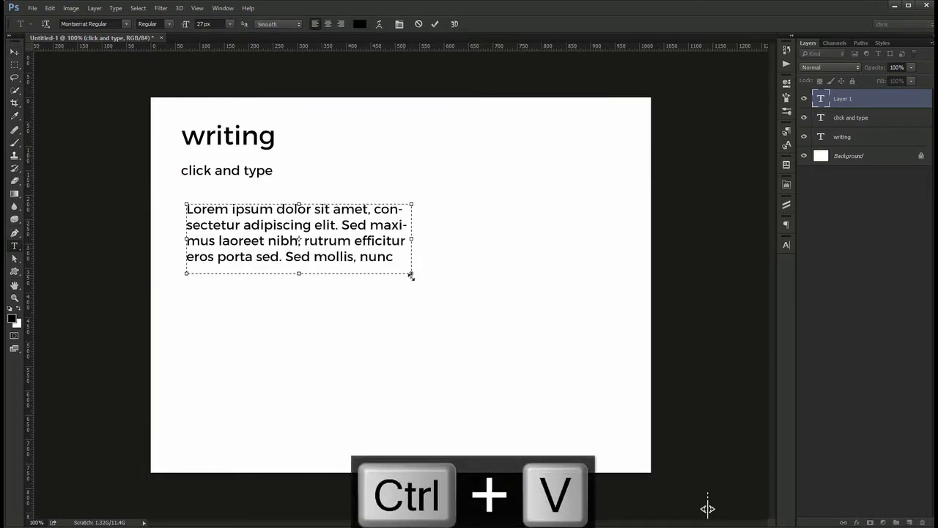
{"action": "left_click_drag", "start_coordinate": [413, 275], "coordinate": [374, 313]}
{"action": "left_click_drag", "start_coordinate": [543, 302], "coordinate": [444, 301]}
{"action": "key", "text": "ctrl+Return"}
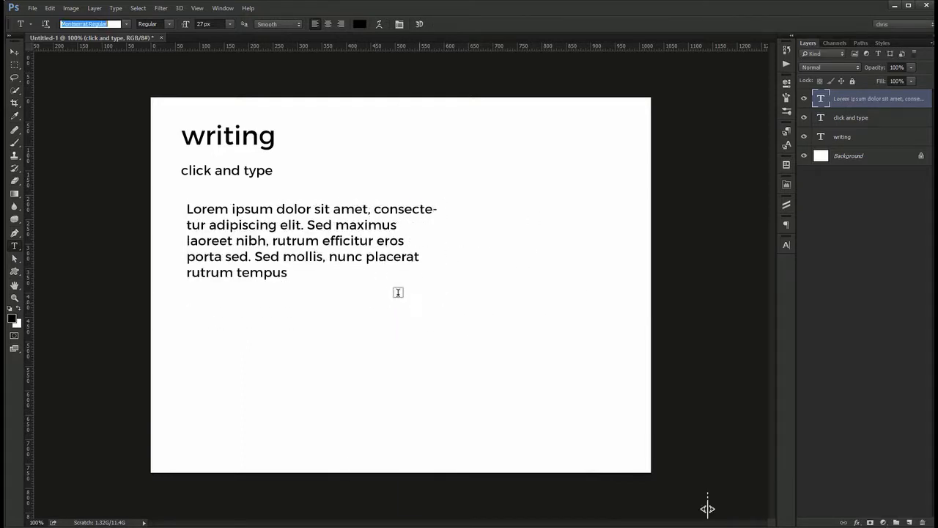
Split the Lorem ipsum text into three paragraphs separated by blank lines, one per sentence, and enlarge the text box downward
{"action": "double_click", "coordinate": [258, 257]}
{"action": "left_click", "coordinate": [274, 258]}
{"action": "key", "text": "ctrl+Return"}
{"action": "left_click", "coordinate": [257, 256]}
{"action": "key", "text": "Return"}
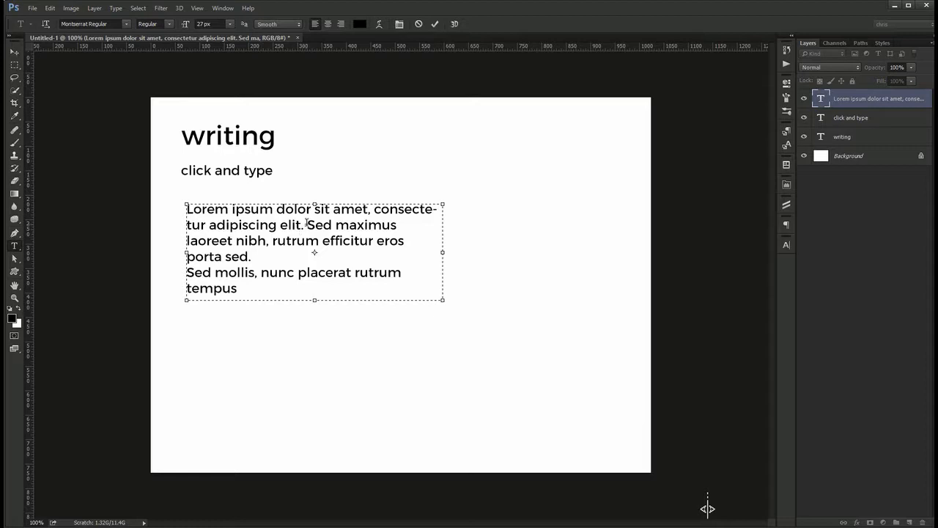
{"action": "key", "text": "Return"}
{"action": "key", "text": "Return"}
{"action": "left_click_drag", "start_coordinate": [316, 302], "coordinate": [318, 340]}
{"action": "left_click", "coordinate": [332, 271]}
{"action": "key", "text": "Return"}
{"action": "key", "text": "ctrl+Return"}
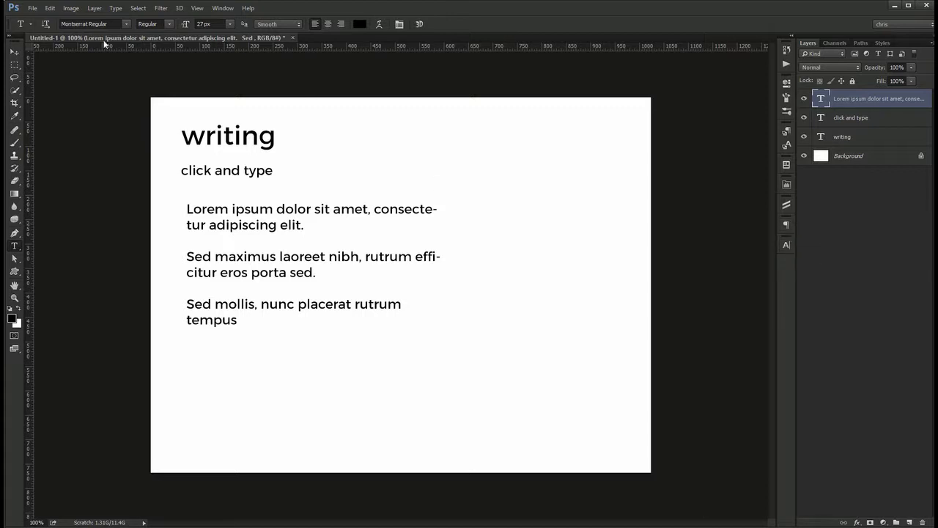
Show the character settings and set the Lorem ipsum layer's font to Arial Bold
{"action": "left_click", "coordinate": [221, 8]}
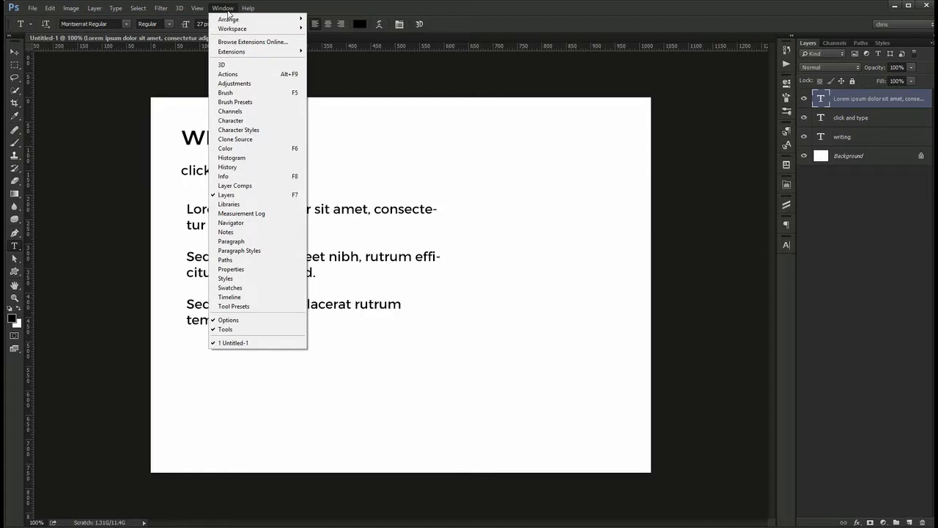
{"action": "left_click", "coordinate": [271, 120]}
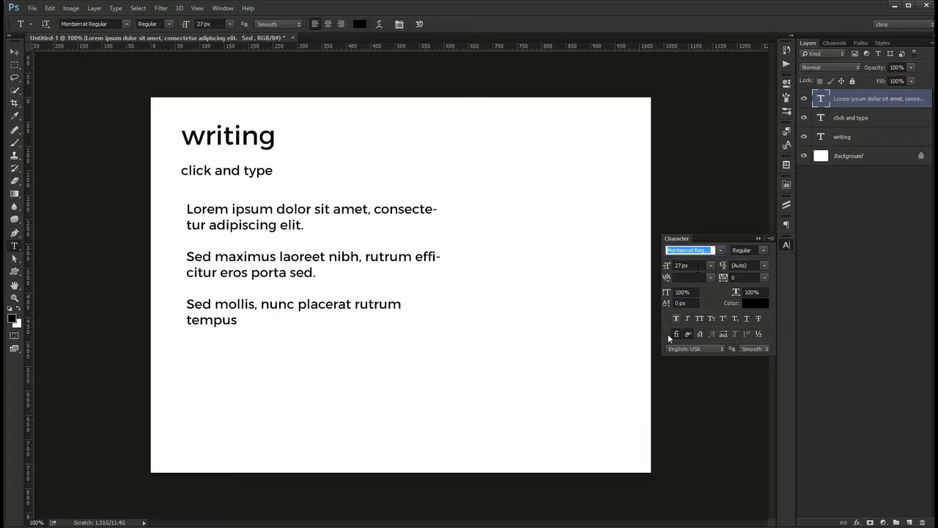
{"action": "type", "text": "rial"}
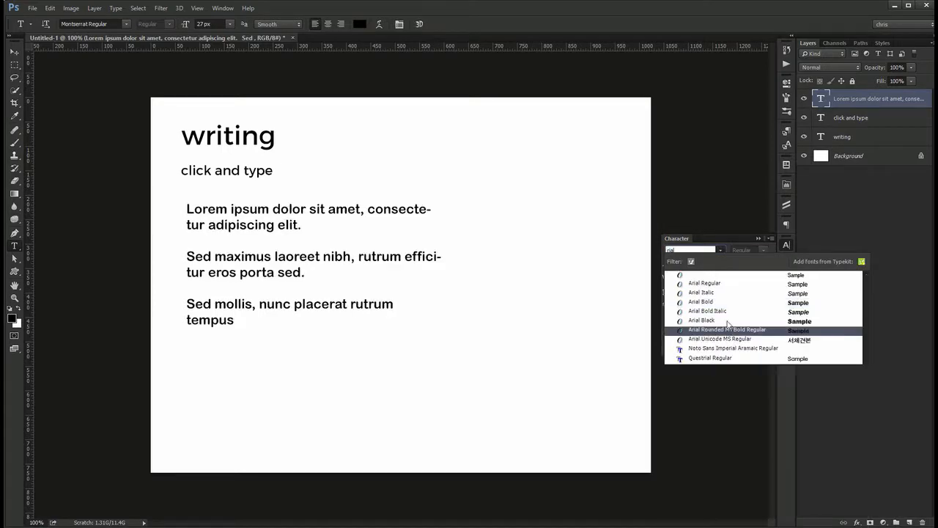
{"action": "left_click", "coordinate": [719, 302]}
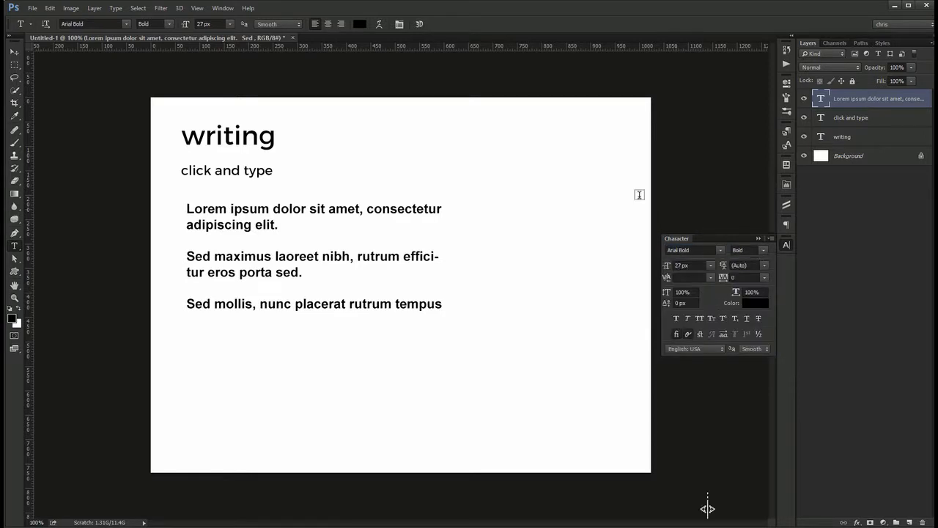
{"action": "key", "text": "v"}
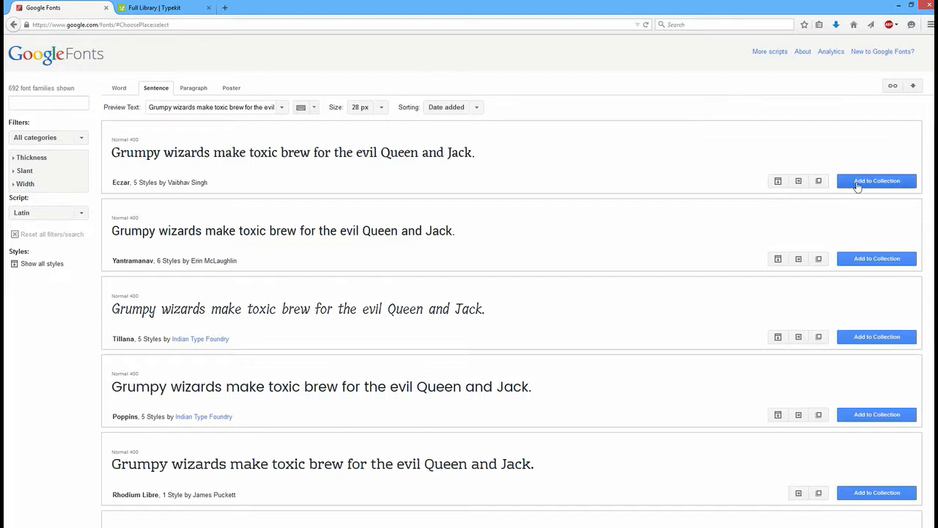
Add Eczar to the Google Fonts collection, download it as a zip file and extract the archive on the desktop
{"action": "left_click", "coordinate": [876, 184]}
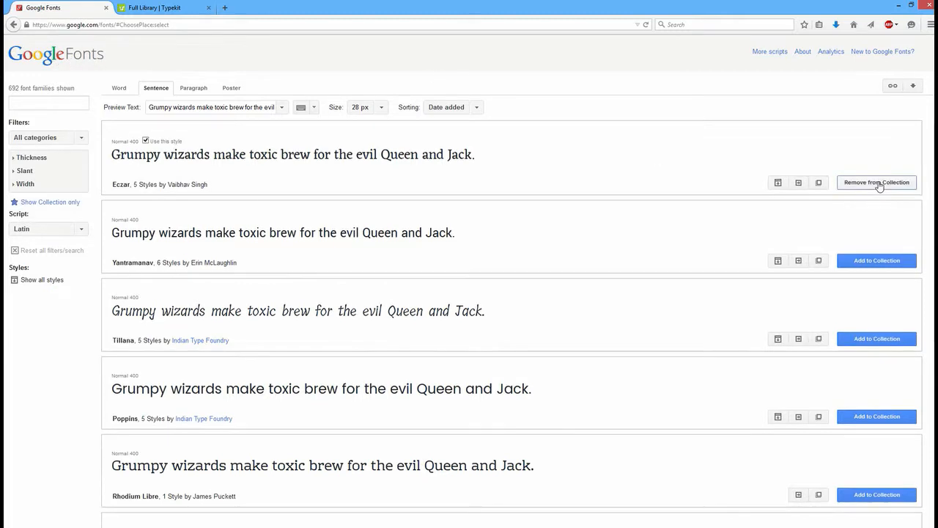
{"action": "left_click", "coordinate": [914, 87]}
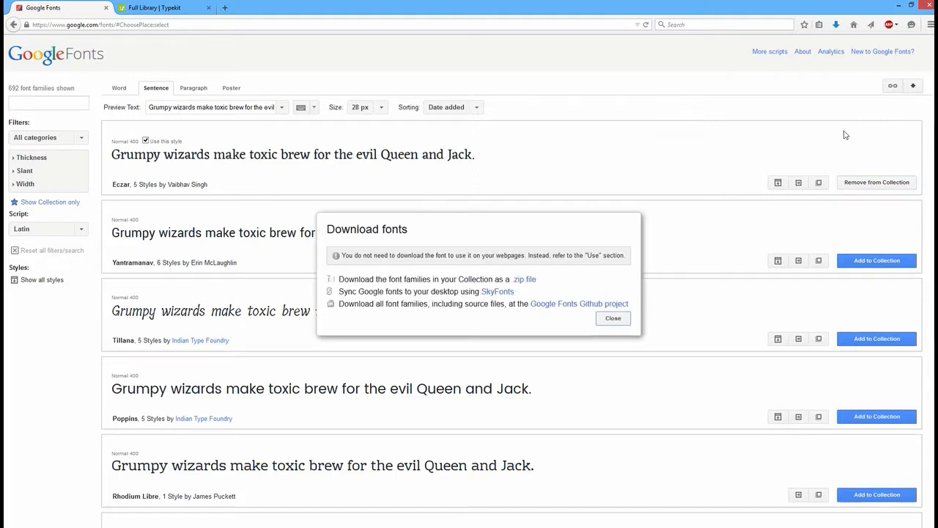
{"action": "left_click", "coordinate": [525, 281]}
{"action": "left_click", "coordinate": [396, 397]}
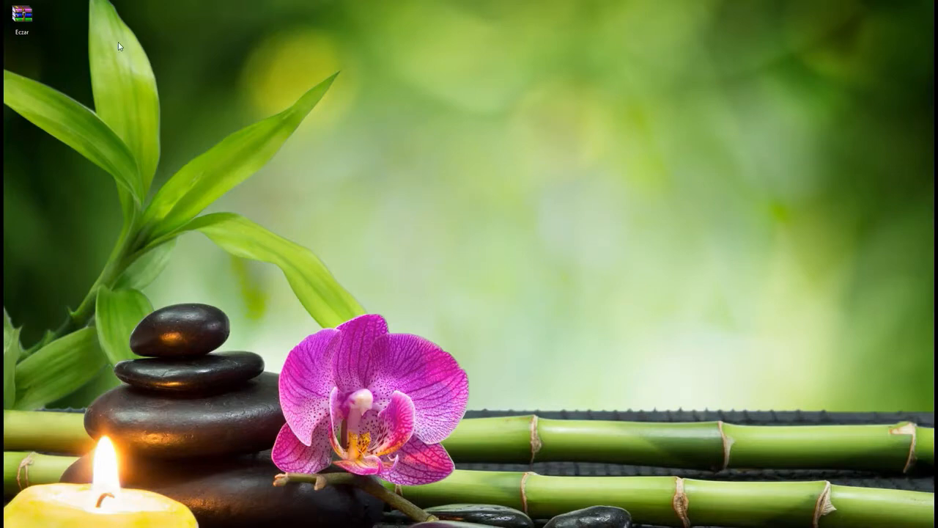
{"action": "right_click", "coordinate": [23, 17]}
{"action": "left_click", "coordinate": [42, 48]}
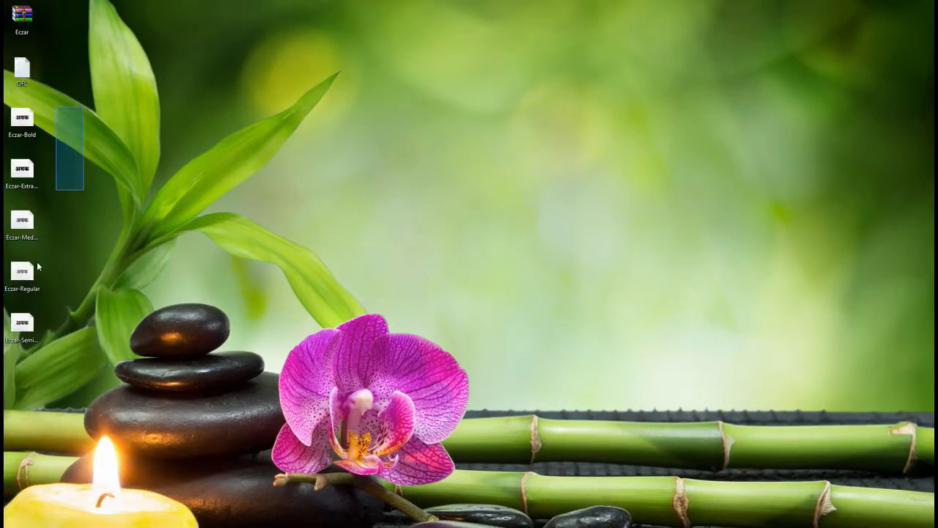
Install the extracted Eczar font files by copying them into the Windows Fonts folder
{"action": "left_click_drag", "start_coordinate": [52, 110], "coordinate": [9, 351]}
{"action": "left_click", "coordinate": [607, 527]}
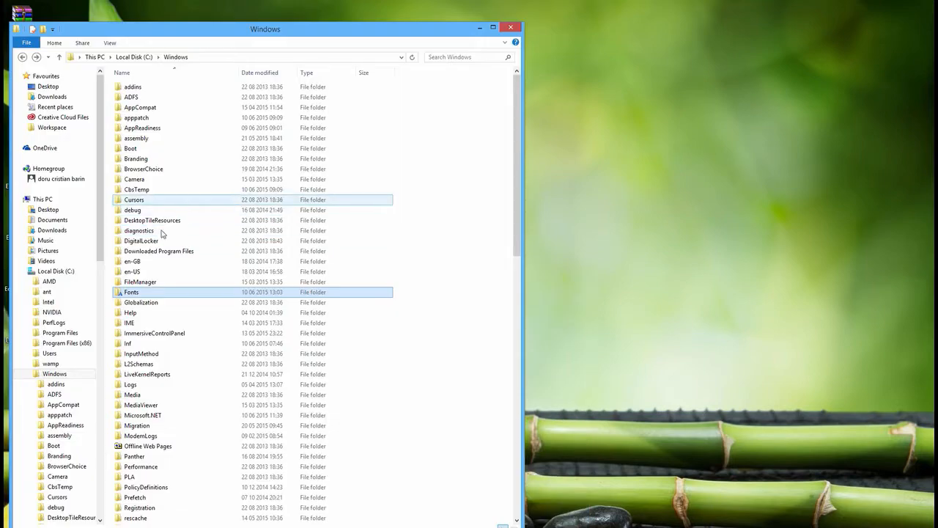
{"action": "double_click", "coordinate": [143, 294]}
{"action": "key", "text": "ctrl+v"}
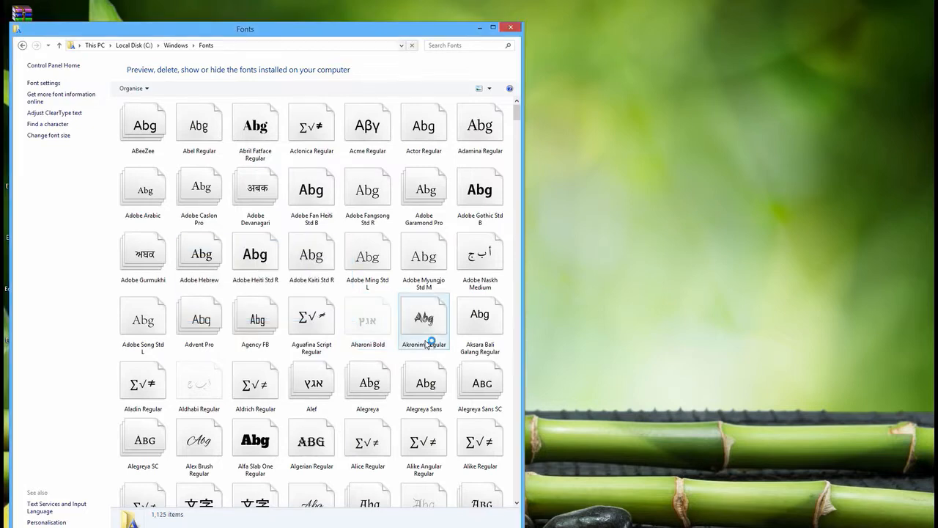
{"action": "left_click", "coordinate": [480, 27]}
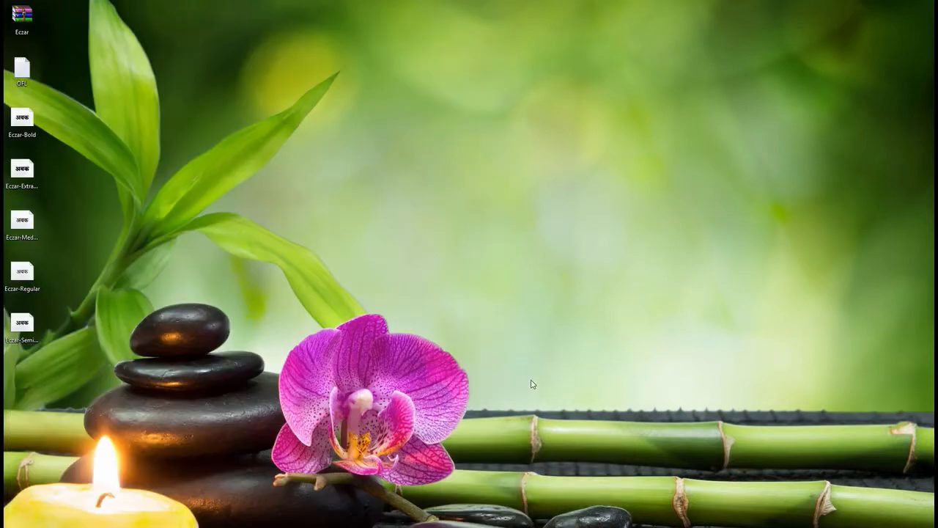
Open the Typekit library from Creative Cloud and filter it for sans serif fonts recommended for paragraphs, in regular weight
{"action": "left_click", "coordinate": [674, 526]}
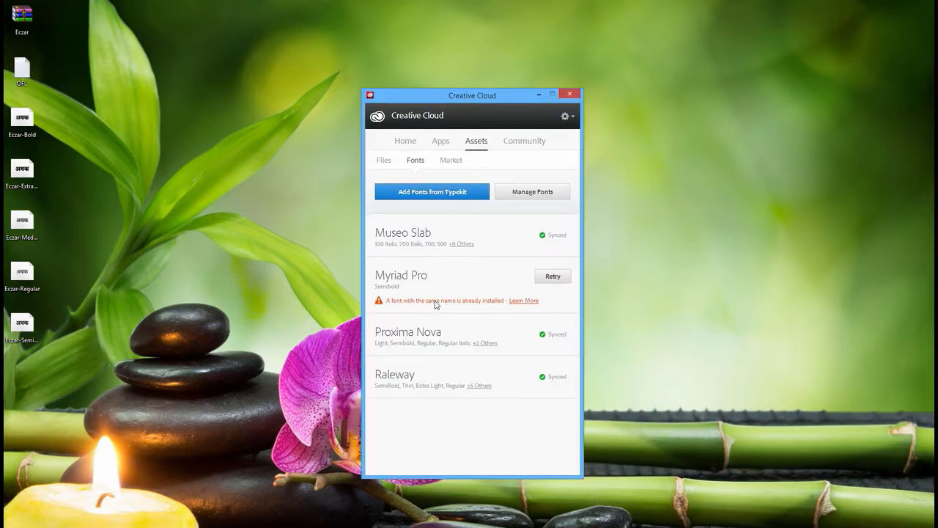
{"action": "left_click", "coordinate": [442, 192]}
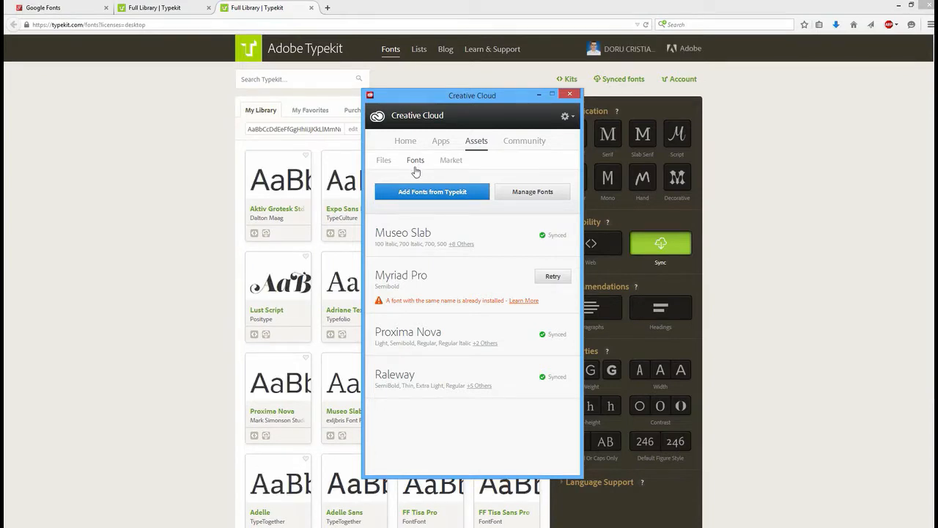
{"action": "left_click", "coordinate": [151, 225]}
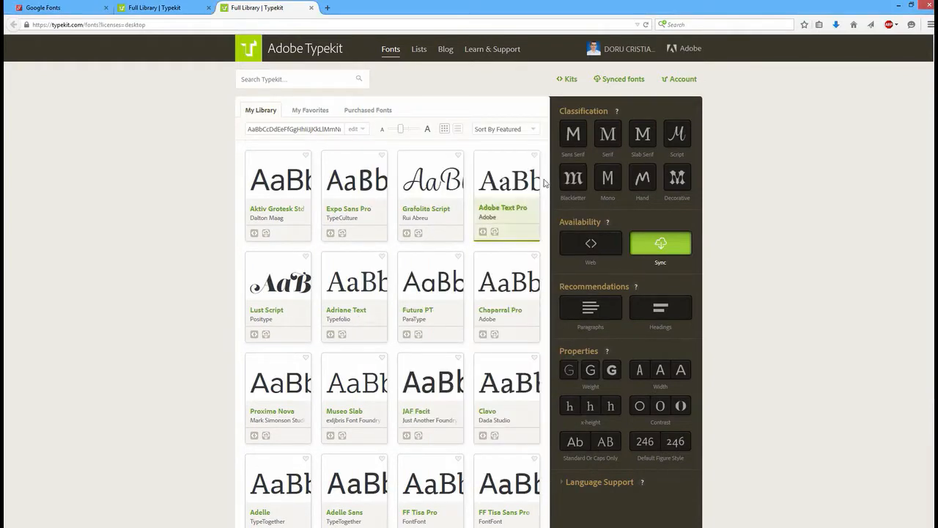
{"action": "left_click", "coordinate": [574, 134]}
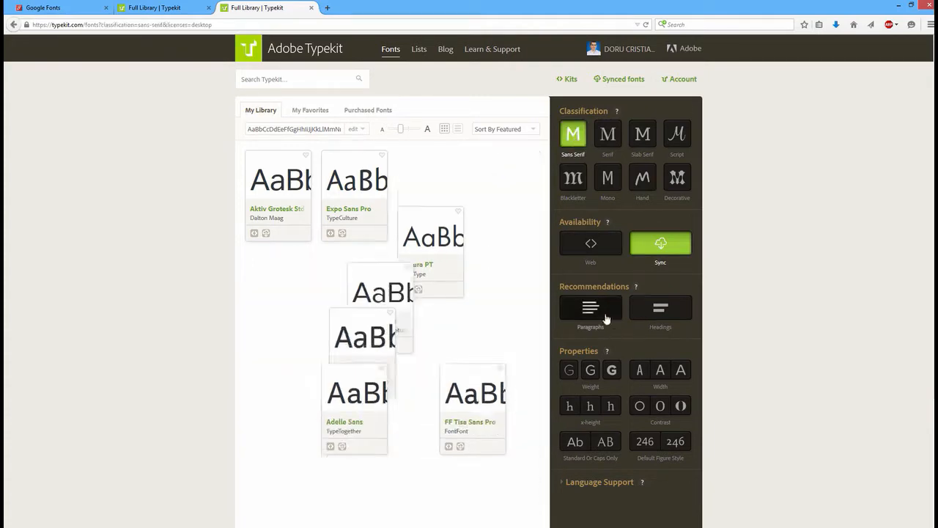
{"action": "left_click", "coordinate": [609, 317]}
{"action": "left_click", "coordinate": [592, 371]}
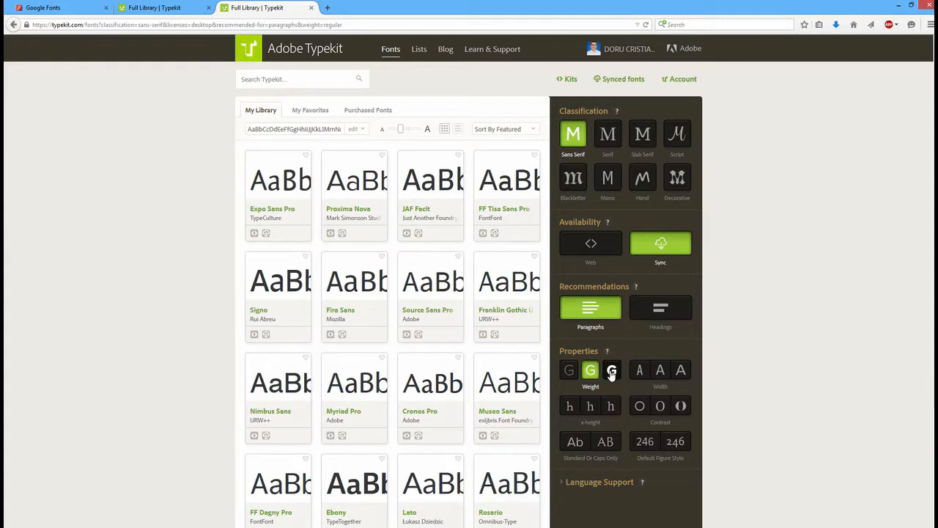
Sync the Regular, Italic, Bold and Bold Italic fonts of Fira Sans from Typekit and launch the Creative Cloud application
{"action": "mouse_move", "coordinate": [351, 315]}
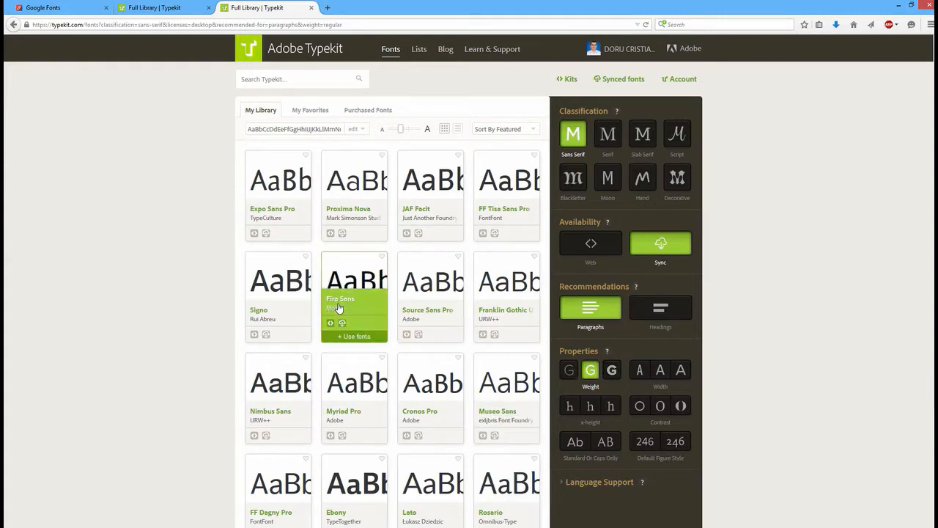
{"action": "left_click", "coordinate": [351, 339]}
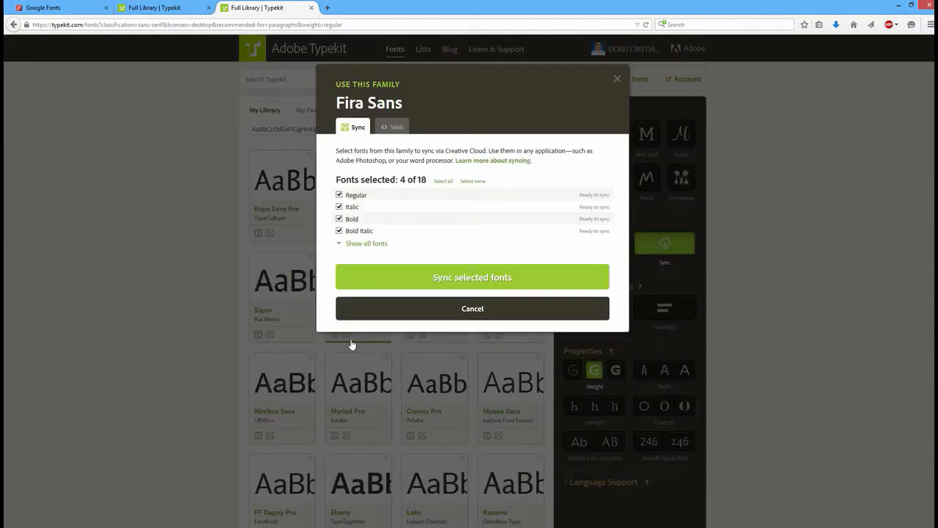
{"action": "left_click", "coordinate": [545, 281]}
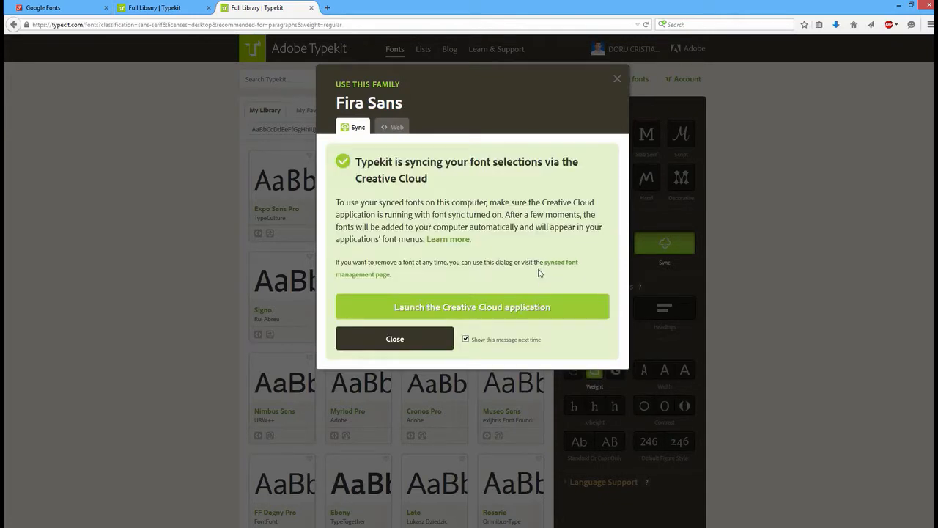
{"action": "left_click", "coordinate": [534, 313]}
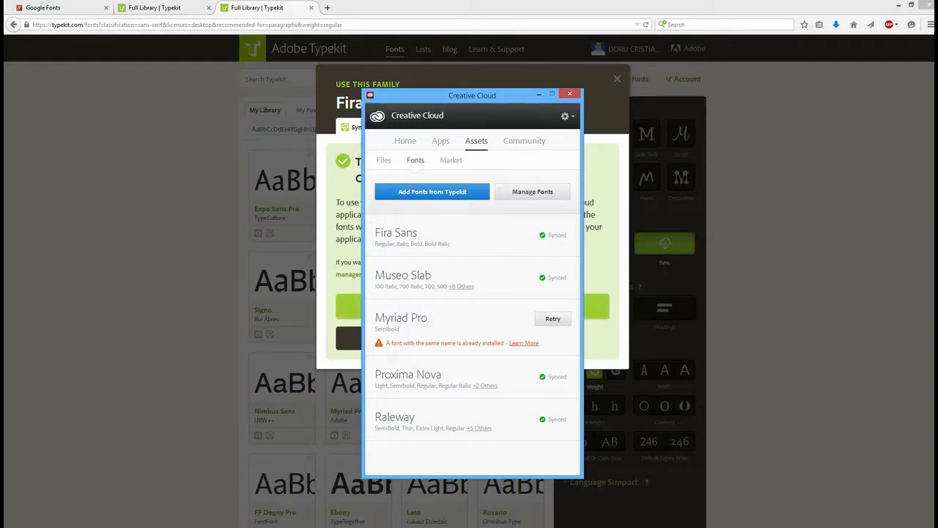
Return to Photoshop and set the Lorem ipsum paragraph's font to Fira Sans Regular
{"action": "left_click", "coordinate": [147, 526]}
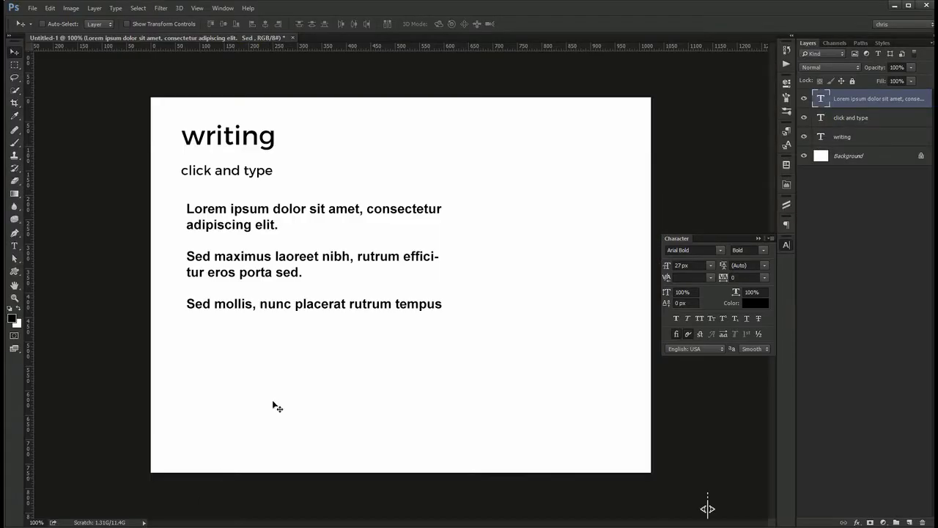
{"action": "left_click", "coordinate": [689, 250]}
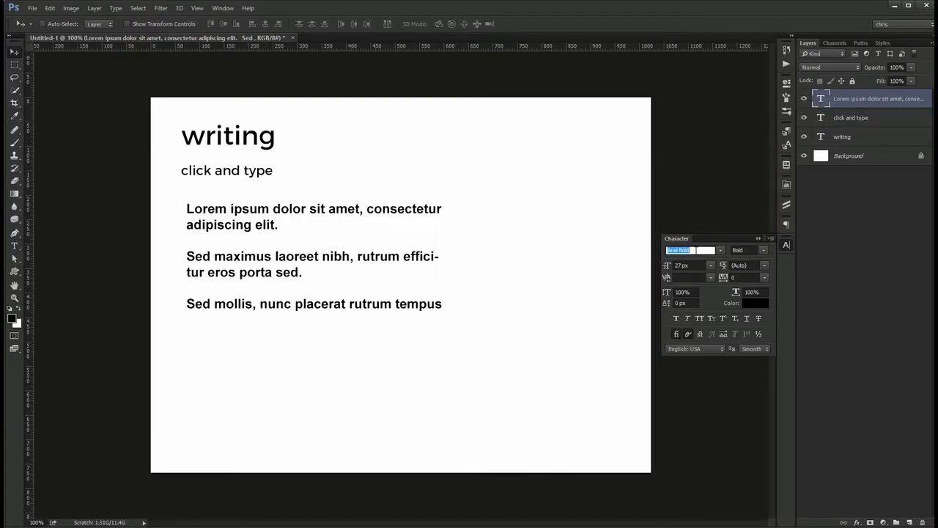
{"action": "type", "text": "rsa"}
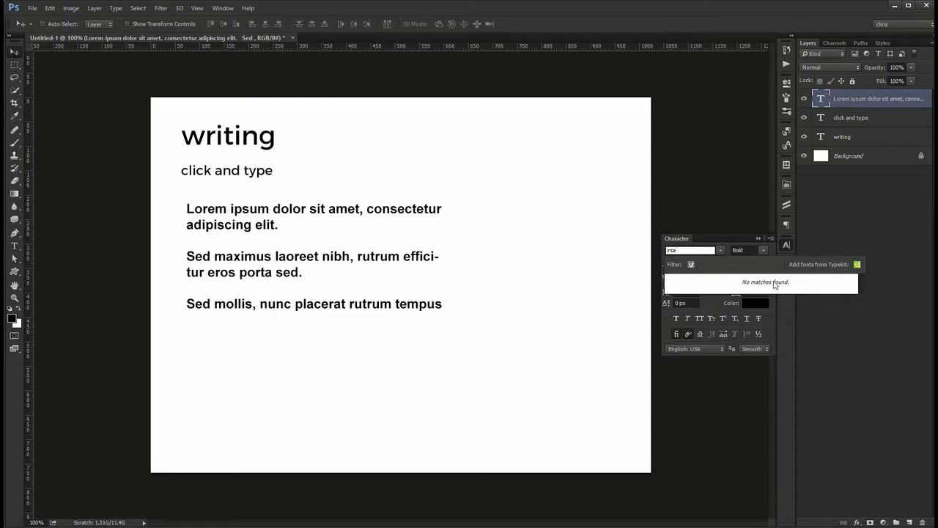
{"action": "key", "text": "BackSpace"}
{"action": "key", "text": "BackSpace"}
{"action": "key", "text": "BackSpace"}
{"action": "type", "text": "fira"}
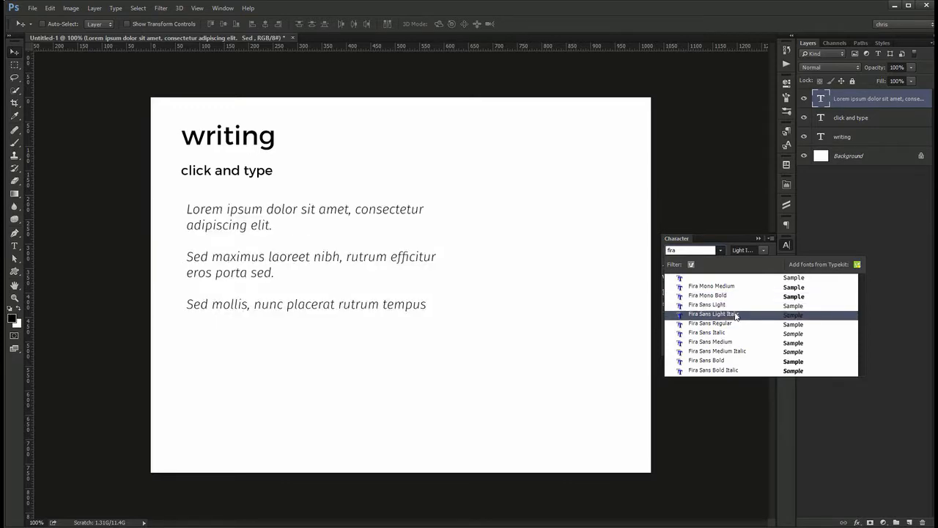
{"action": "left_click", "coordinate": [727, 323]}
Try Light Italic, Bold and Medium Fira Sans styles on the Lorem ipsum paragraph, finishing with Bold
{"action": "left_click", "coordinate": [763, 251]}
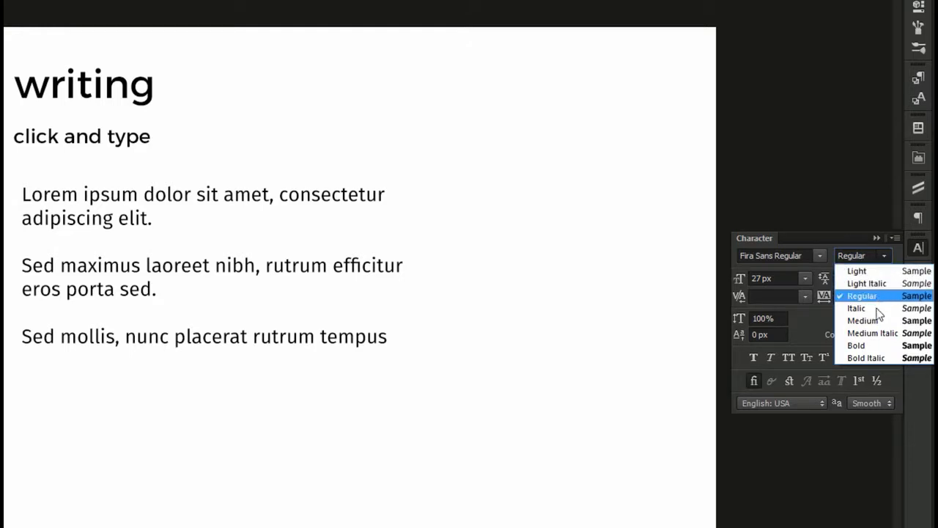
{"action": "left_click", "coordinate": [868, 283]}
{"action": "left_click", "coordinate": [876, 256]}
{"action": "left_click", "coordinate": [876, 346]}
{"action": "left_click", "coordinate": [884, 255]}
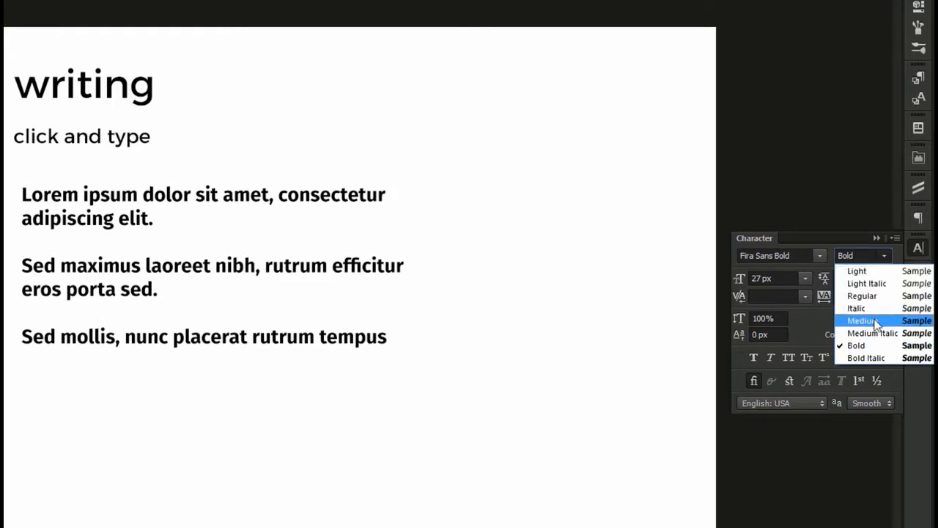
{"action": "left_click", "coordinate": [886, 321]}
{"action": "left_click", "coordinate": [887, 255]}
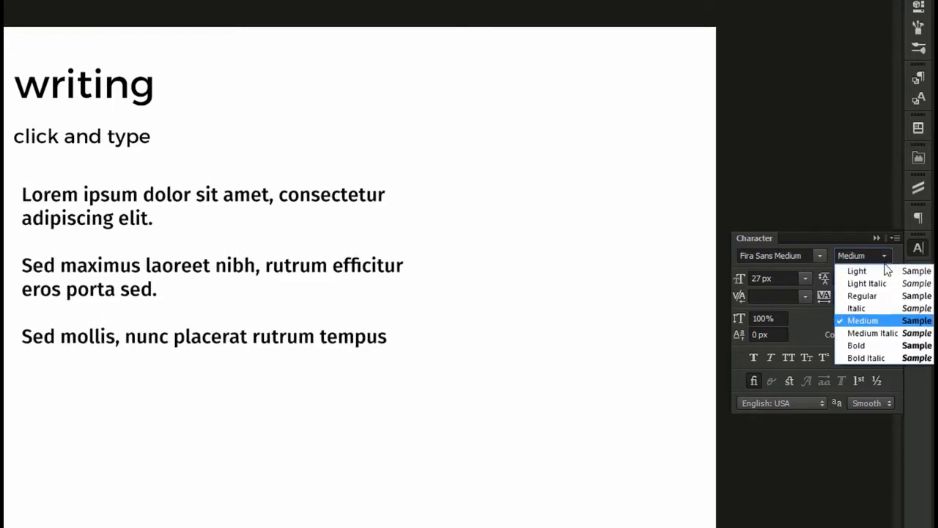
{"action": "left_click", "coordinate": [884, 268]}
{"action": "left_click", "coordinate": [878, 258]}
{"action": "left_click", "coordinate": [876, 345]}
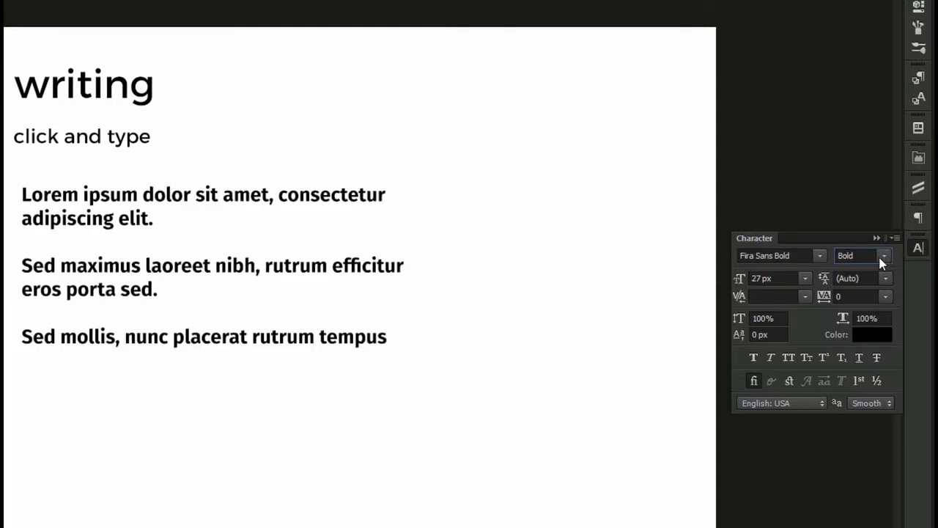
Set the font of the Lorem ipsum paragraph to Eczar Medium
{"action": "left_click", "coordinate": [803, 256]}
{"action": "type", "text": "c"}
{"action": "key", "text": "BackSpace"}
{"action": "type", "text": "eczar"}
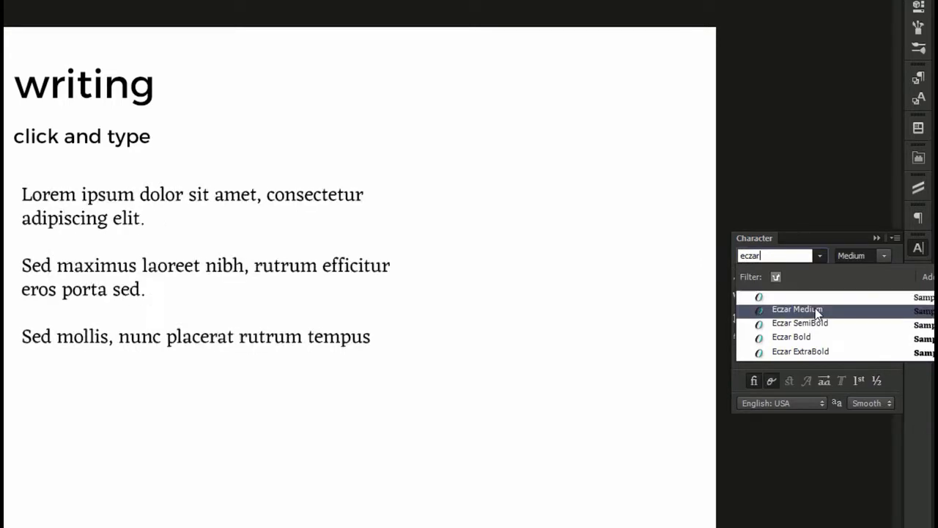
{"action": "left_click", "coordinate": [816, 309]}
Try Faux Bold and Faux Italic on the Lorem ipsum paragraph, leaving both off
{"action": "left_click", "coordinate": [755, 359]}
{"action": "left_click", "coordinate": [756, 360]}
{"action": "left_click", "coordinate": [755, 360]}
{"action": "scroll", "coordinate": [101, 218], "scroll_direction": "up", "scroll_amount": 4}
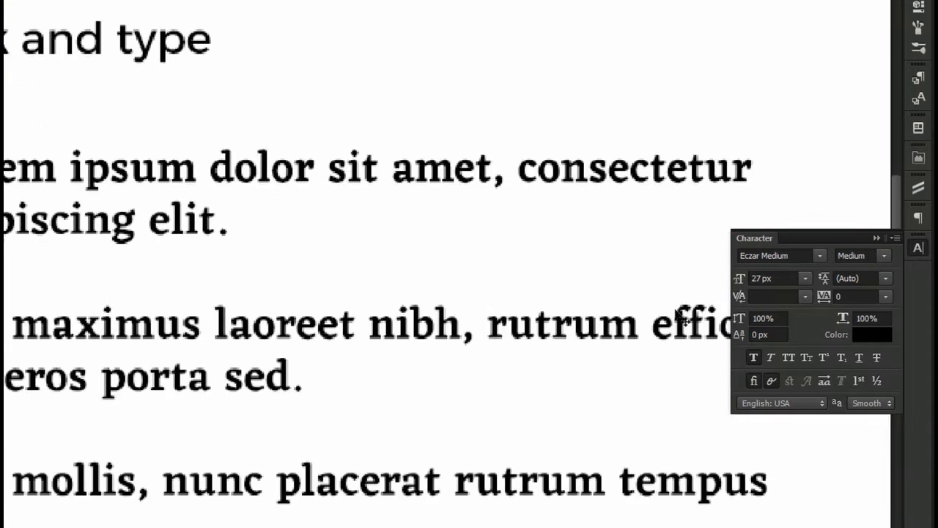
{"action": "left_click", "coordinate": [771, 357]}
{"action": "left_click", "coordinate": [771, 357]}
{"action": "left_click", "coordinate": [752, 357]}
{"action": "left_click", "coordinate": [753, 357]}
{"action": "left_click", "coordinate": [770, 357]}
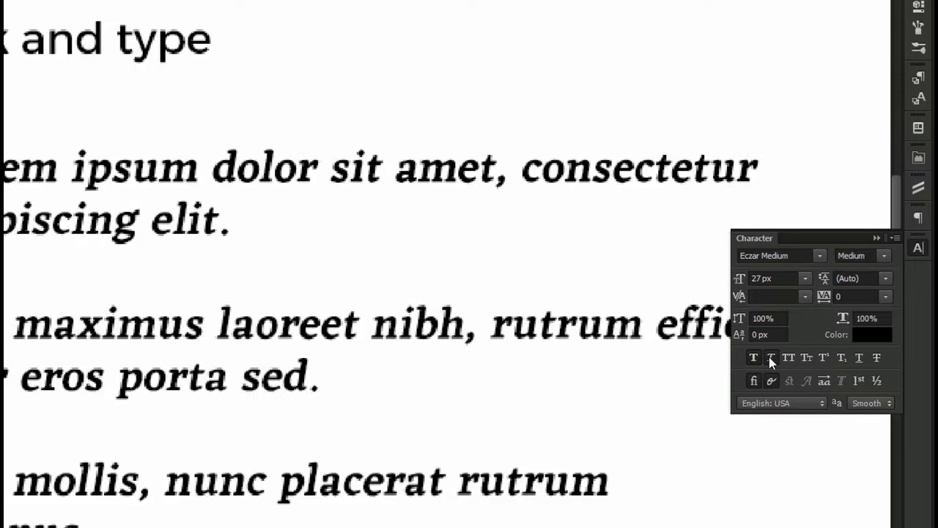
{"action": "left_click", "coordinate": [769, 357]}
{"action": "left_click", "coordinate": [755, 357]}
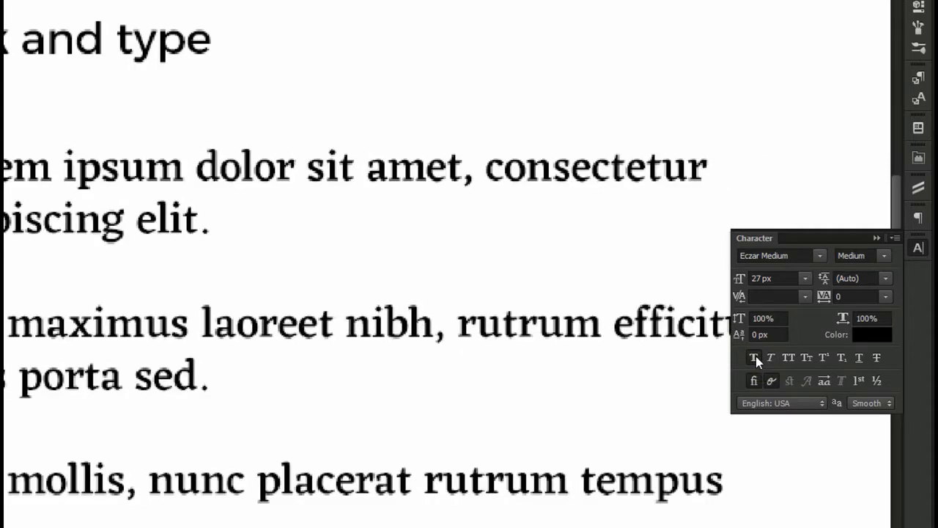
{"action": "left_click", "coordinate": [755, 357]}
{"action": "left_click", "coordinate": [755, 357]}
{"action": "key", "text": "ctrl+minus"}
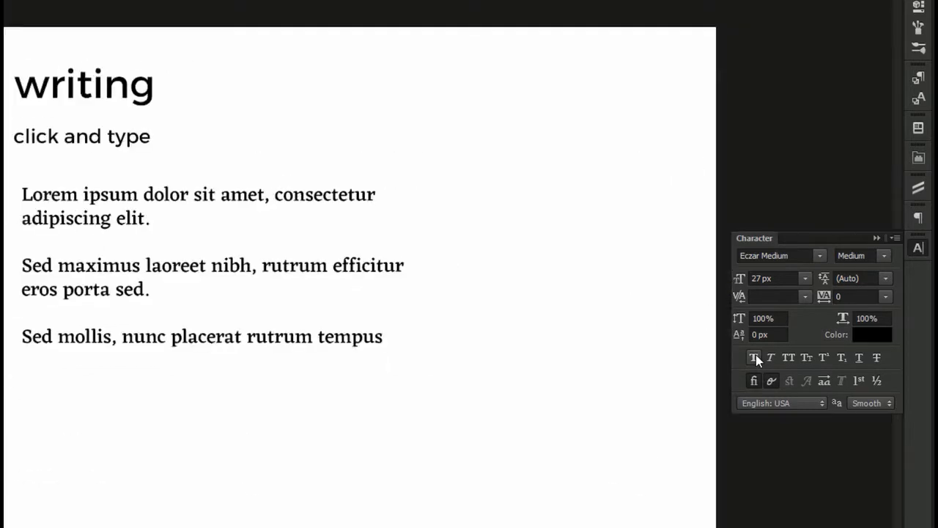
Try font sizes of 20 px and 25 px on the Lorem ipsum paragraph
{"action": "left_click", "coordinate": [766, 277]}
{"action": "type", "text": "20"}
{"action": "key", "text": "Return"}
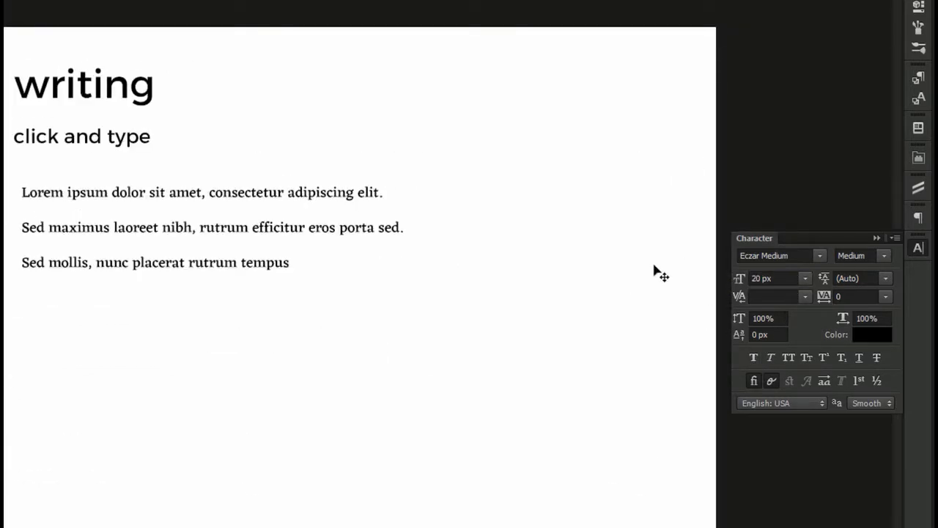
{"action": "left_click_drag", "start_coordinate": [129, 180], "coordinate": [224, 201]}
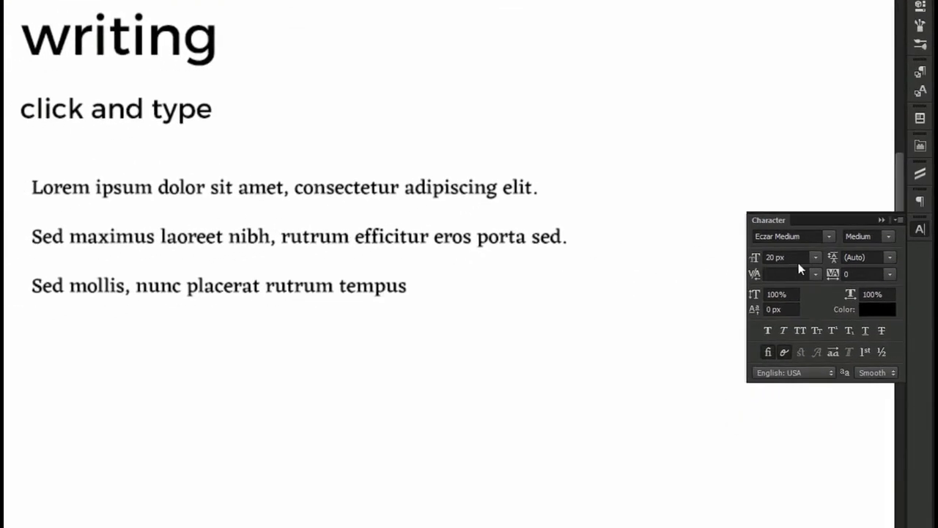
{"action": "left_click", "coordinate": [804, 258]}
{"action": "type", "text": "25"}
{"action": "key", "text": "Return"}
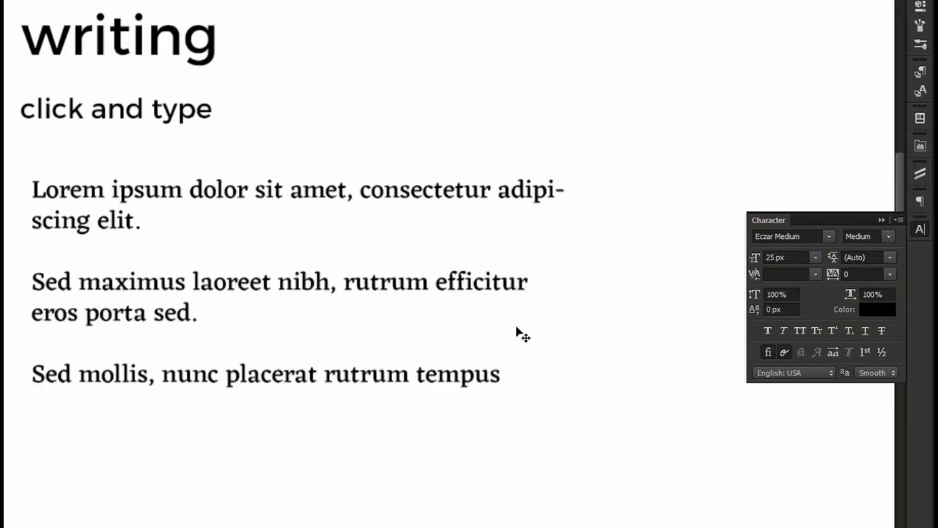
Widen the Lorem ipsum paragraph's text box slightly and commit the edit
{"action": "key", "text": "ctrl+minus"}
{"action": "left_click", "coordinate": [391, 243]}
{"action": "left_click_drag", "start_coordinate": [445, 268], "coordinate": [490, 269]}
{"action": "key", "text": "ctrl+Return"}
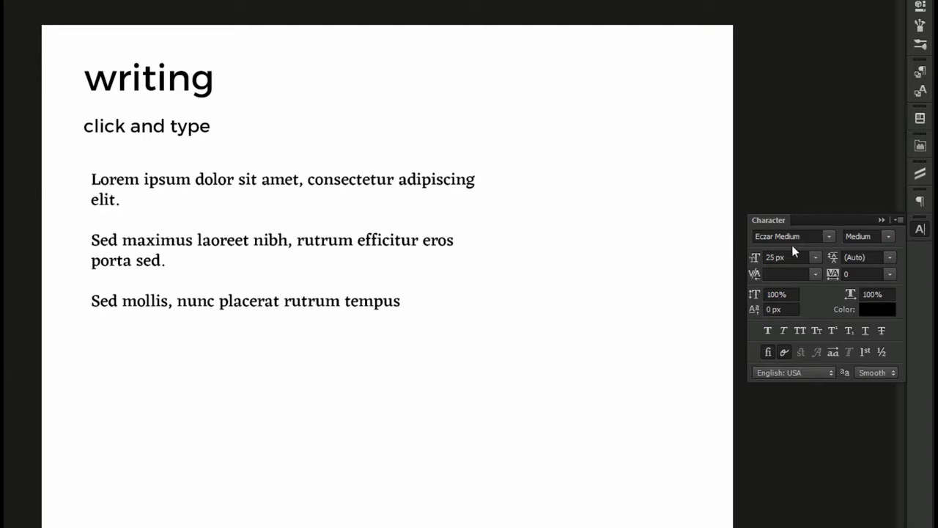
Try font sizes such as 36 px and 18 px on the Lorem ipsum paragraph, finishing with 24 px
{"action": "mouse_move", "coordinate": [758, 264]}
{"action": "left_mouse_down"}
{"action": "mouse_move", "coordinate": [769, 267]}
{"action": "mouse_move", "coordinate": [719, 266]}
{"action": "mouse_move", "coordinate": [753, 272]}
{"action": "mouse_move", "coordinate": [758, 260]}
{"action": "mouse_move", "coordinate": [745, 257]}
{"action": "mouse_move", "coordinate": [763, 268]}
{"action": "left_mouse_up"}
{"action": "scroll", "coordinate": [782, 258], "scroll_direction": "up", "scroll_amount": 3}
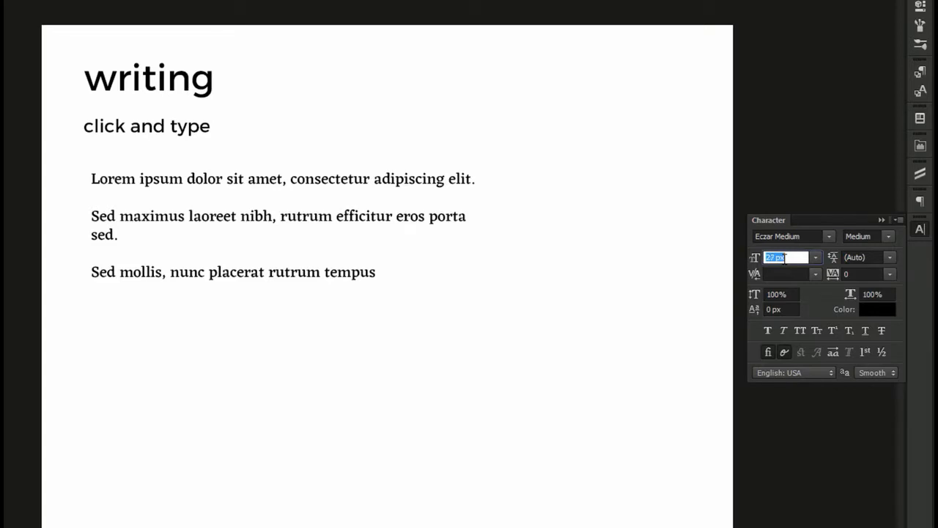
{"action": "scroll", "coordinate": [782, 258], "scroll_direction": "up", "scroll_amount": 2}
{"action": "left_click", "coordinate": [814, 258]}
{"action": "left_click", "coordinate": [814, 440]}
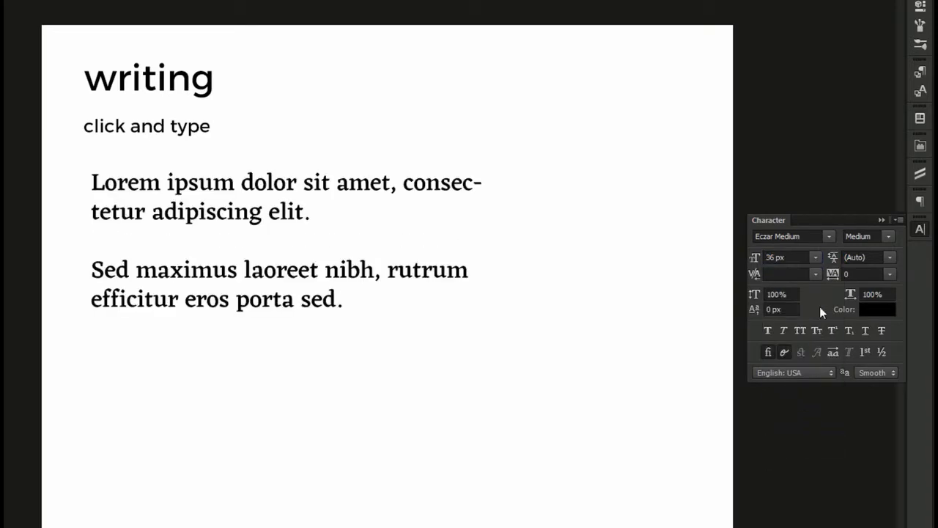
{"action": "left_click", "coordinate": [816, 257]}
{"action": "left_click", "coordinate": [798, 396]}
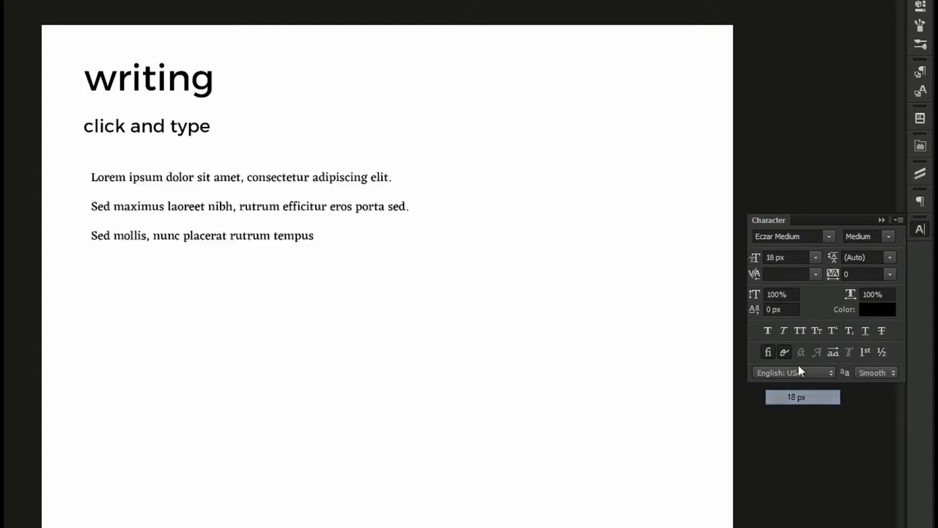
{"action": "left_click", "coordinate": [793, 257]}
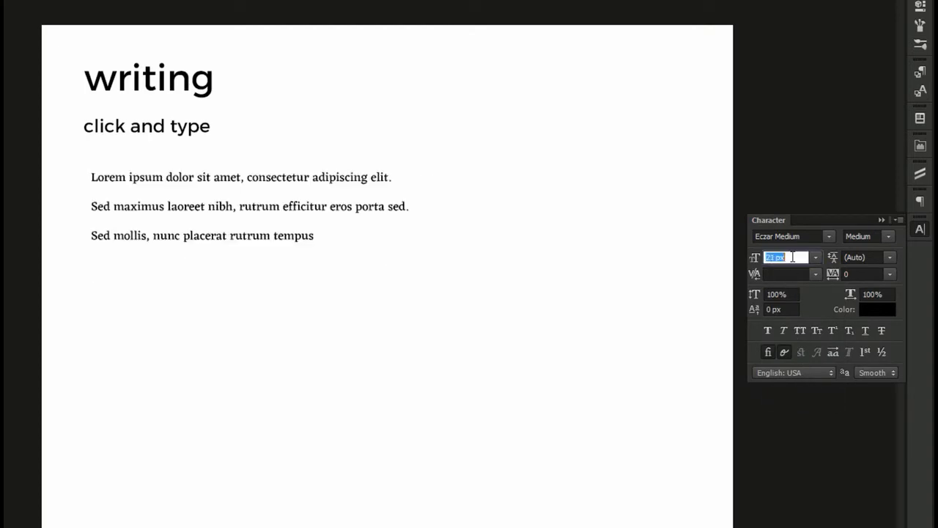
{"action": "key", "text": "Return"}
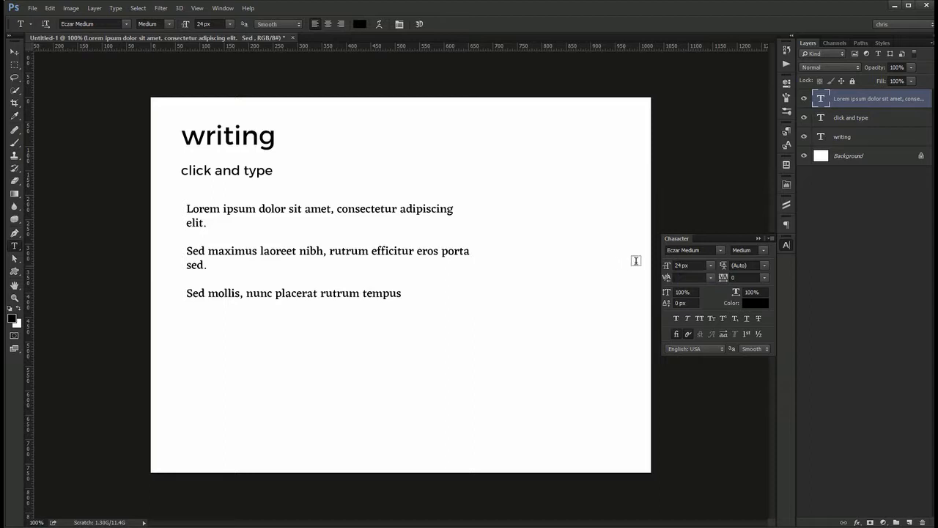
Colour the "click and type" line ff0000 and try sizes of 23 px and 53 px on it
{"action": "left_click", "coordinate": [861, 121]}
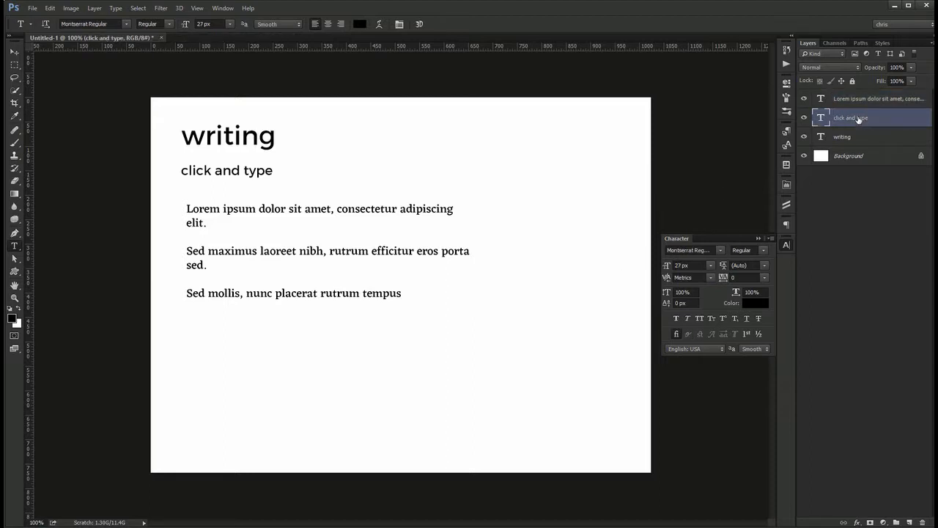
{"action": "left_click", "coordinate": [695, 265]}
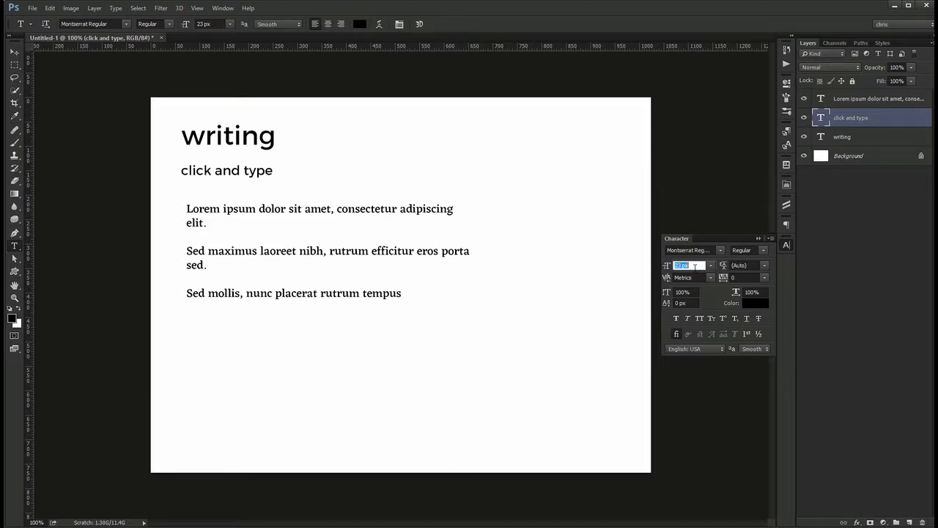
{"action": "key", "text": "Return"}
{"action": "left_click", "coordinate": [755, 303]}
{"action": "type", "text": "ff0000"}
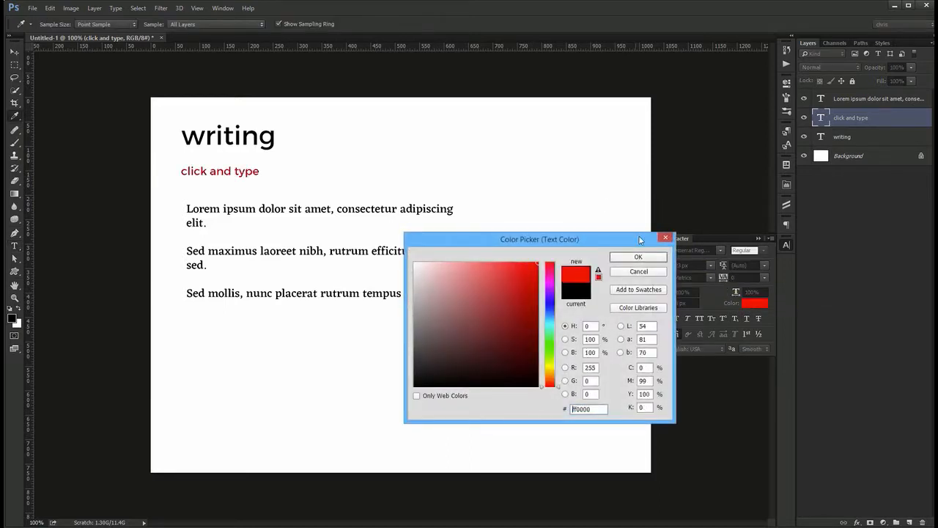
{"action": "key", "text": "Return"}
{"action": "left_click", "coordinate": [694, 265]}
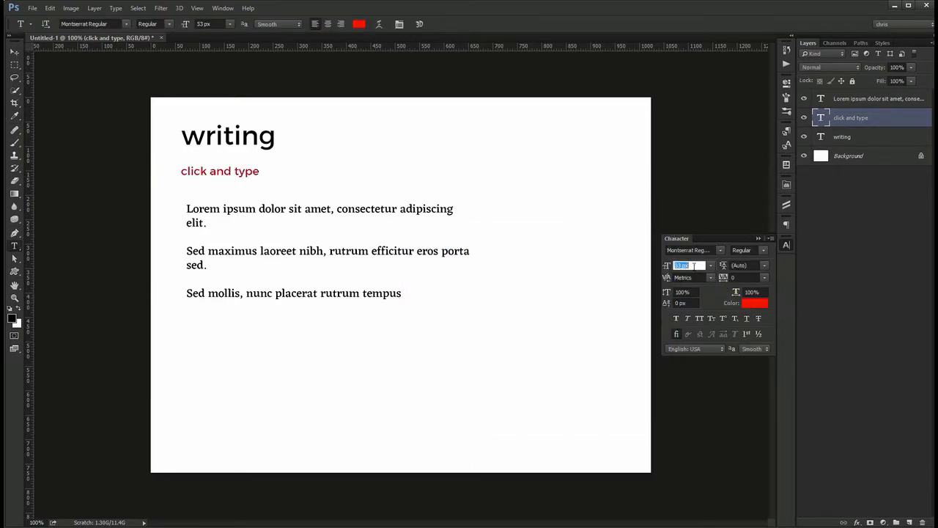
{"action": "key", "text": "Return"}
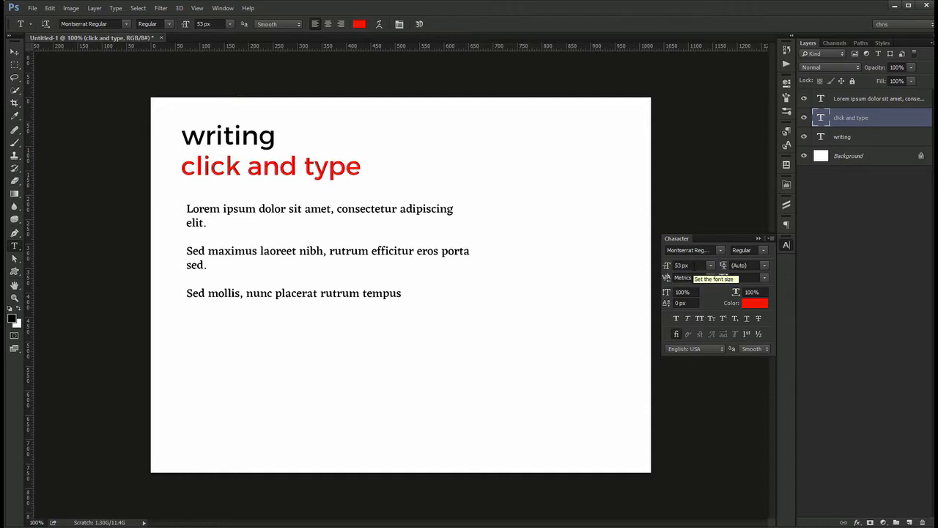
Select the whole "click and type" line, set its style to Montserrat Light and colour it c52525
{"action": "left_click", "coordinate": [306, 162]}
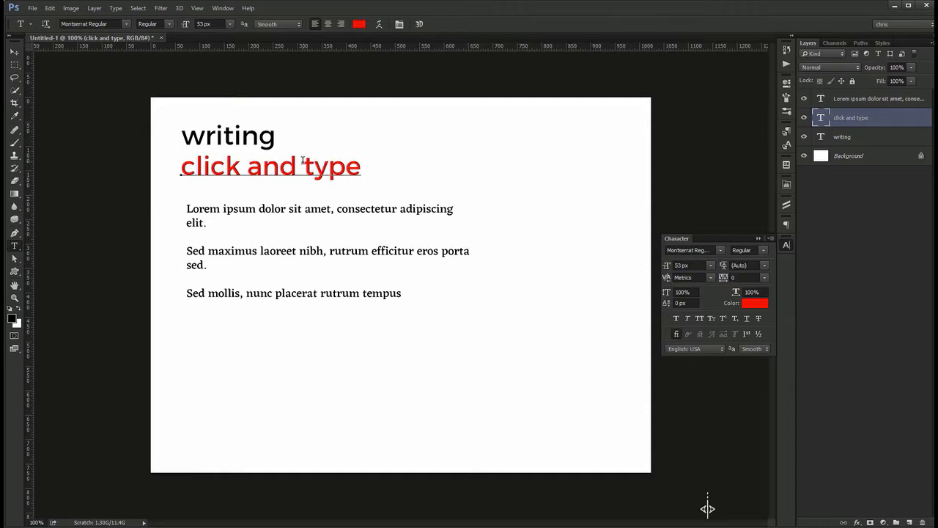
{"action": "left_click_drag", "start_coordinate": [377, 169], "coordinate": [162, 164]}
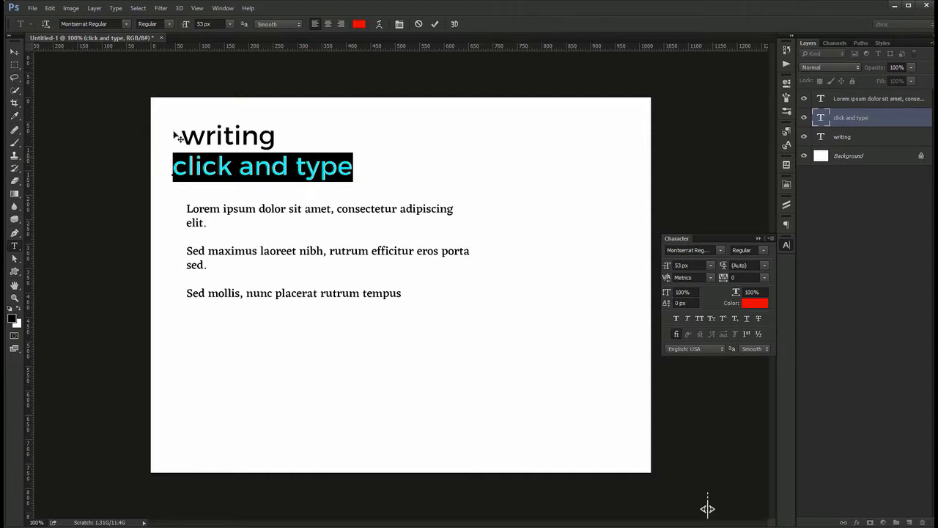
{"action": "left_click", "coordinate": [169, 23]}
{"action": "left_click", "coordinate": [161, 39]}
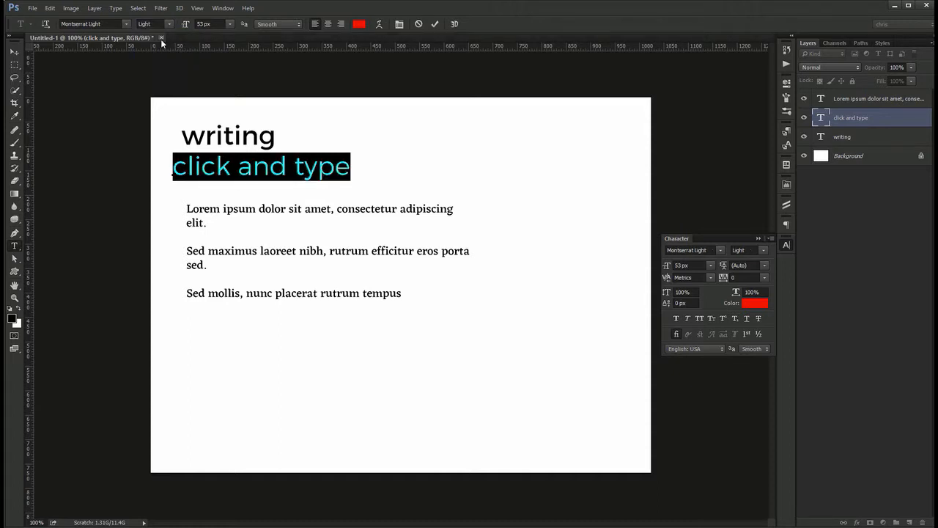
{"action": "left_click", "coordinate": [360, 24]}
{"action": "left_click", "coordinate": [515, 291]}
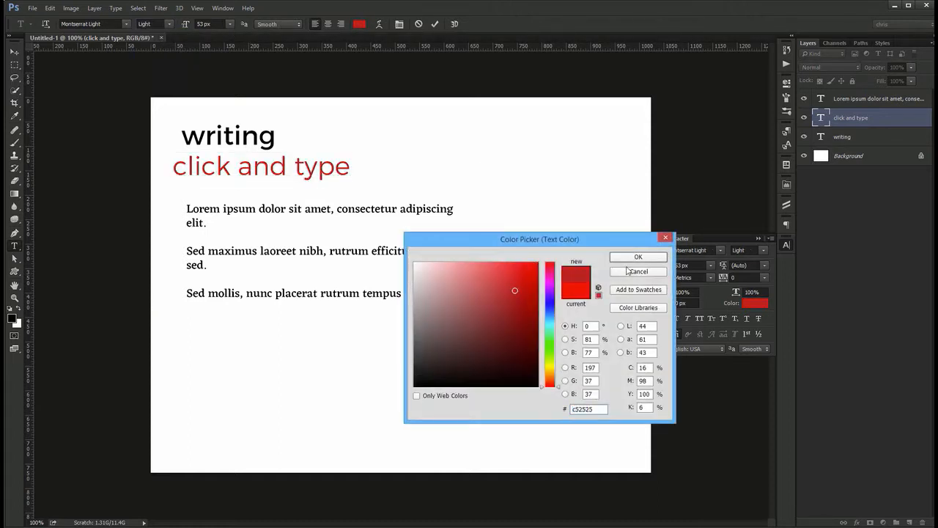
{"action": "left_click", "coordinate": [630, 256]}
Try the Thin, Light and Bold Montserrat styles on the "click and type" line, committing Bold
{"action": "left_click", "coordinate": [167, 24]}
{"action": "left_click", "coordinate": [157, 30]}
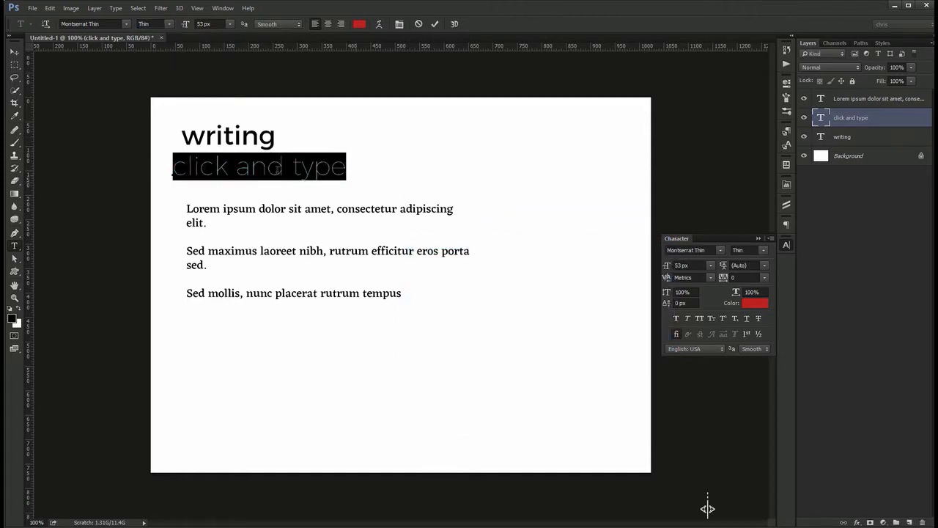
{"action": "left_click", "coordinate": [169, 23]}
{"action": "left_click", "coordinate": [161, 42]}
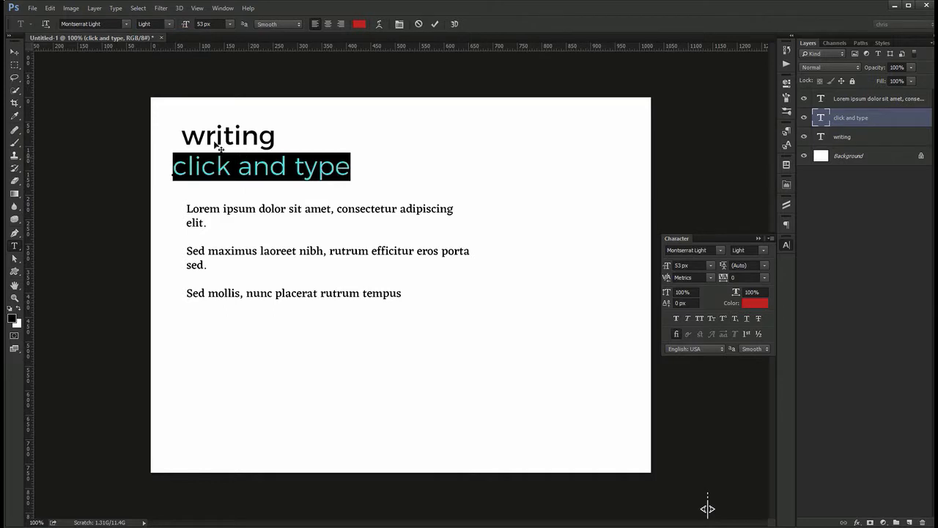
{"action": "left_click", "coordinate": [169, 24]}
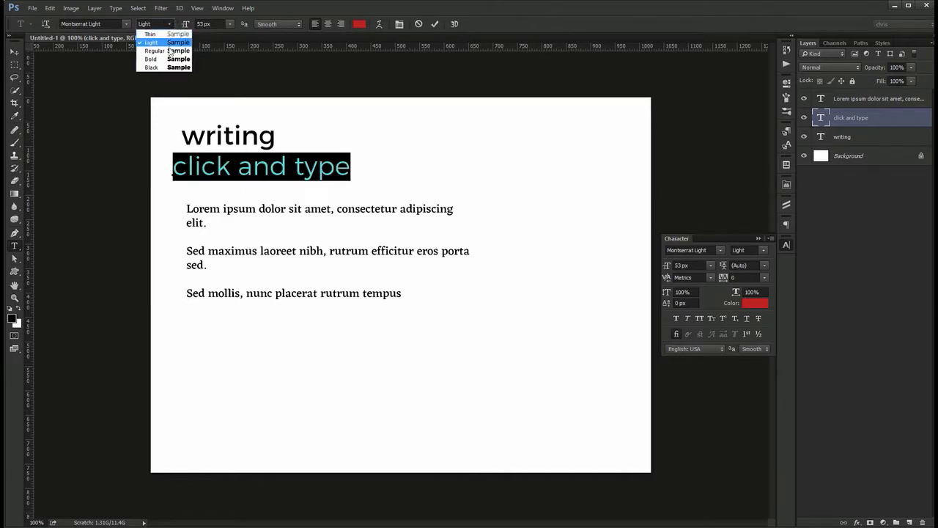
{"action": "left_click", "coordinate": [166, 66]}
{"action": "key", "text": "ctrl+Return"}
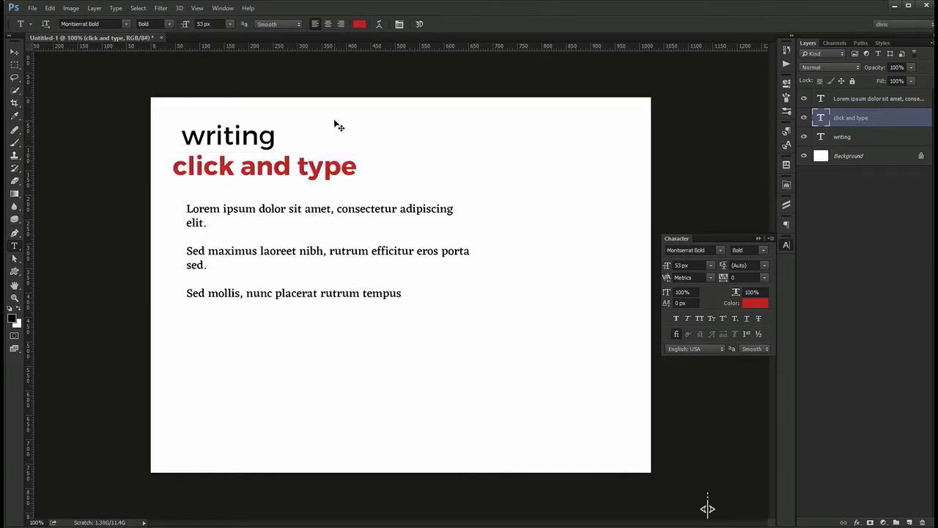
Reselect all of the "click and type" line and set its style to Montserrat Regular
{"action": "left_click", "coordinate": [359, 170]}
{"action": "left_click_drag", "start_coordinate": [359, 170], "coordinate": [130, 173]}
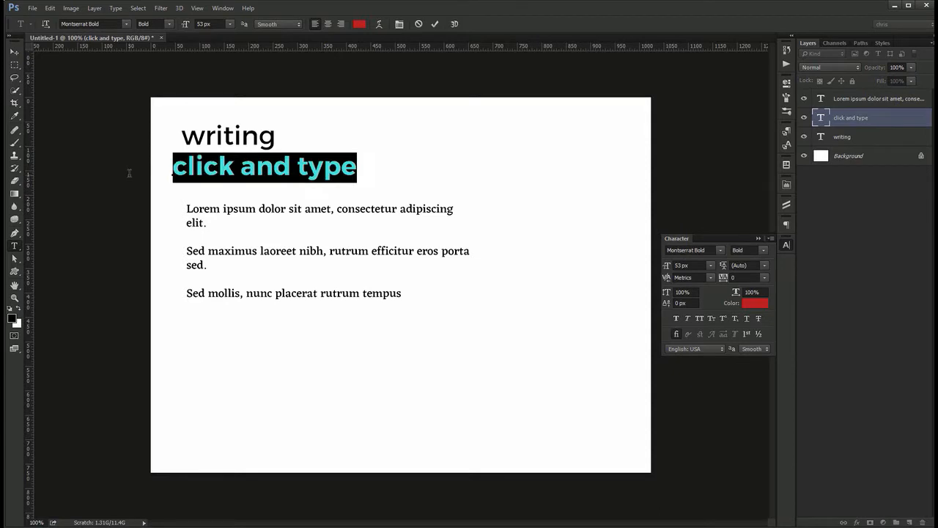
{"action": "left_click", "coordinate": [169, 24]}
{"action": "left_click", "coordinate": [166, 51]}
{"action": "key", "text": "ctrl+Return"}
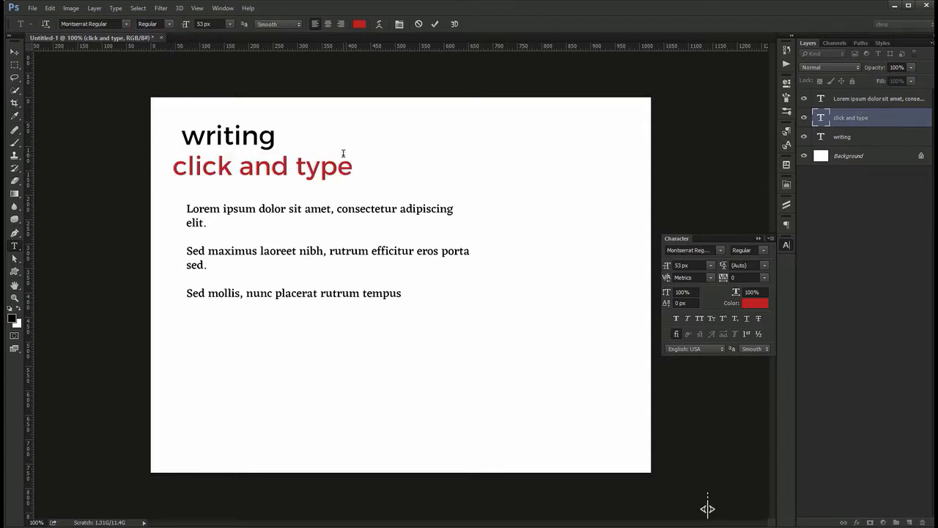
Set the "click and type" line's font size to 50 px and its style to Montserrat Bold
{"action": "left_click", "coordinate": [306, 162]}
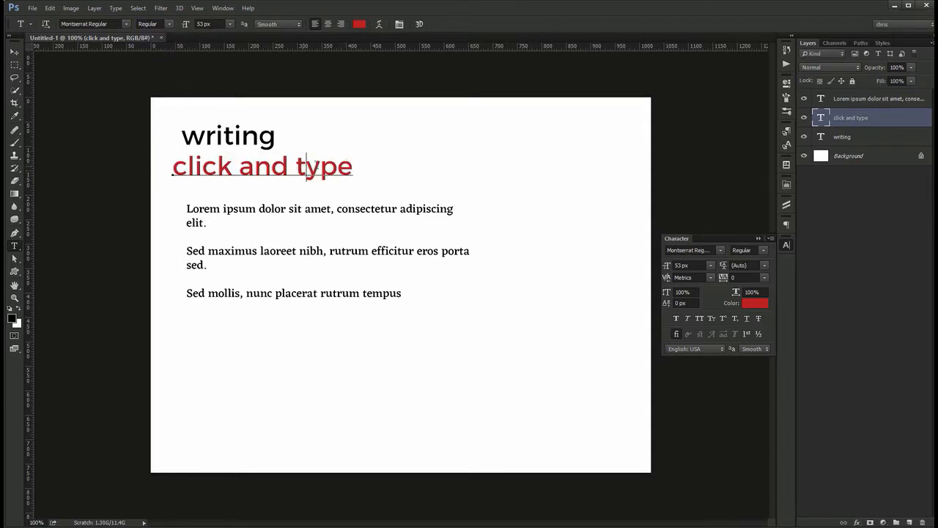
{"action": "key", "text": "ctrl+a"}
{"action": "key", "text": "ctrl+Return"}
{"action": "left_click", "coordinate": [688, 264]}
{"action": "type", "text": "50"}
{"action": "key", "text": "Return"}
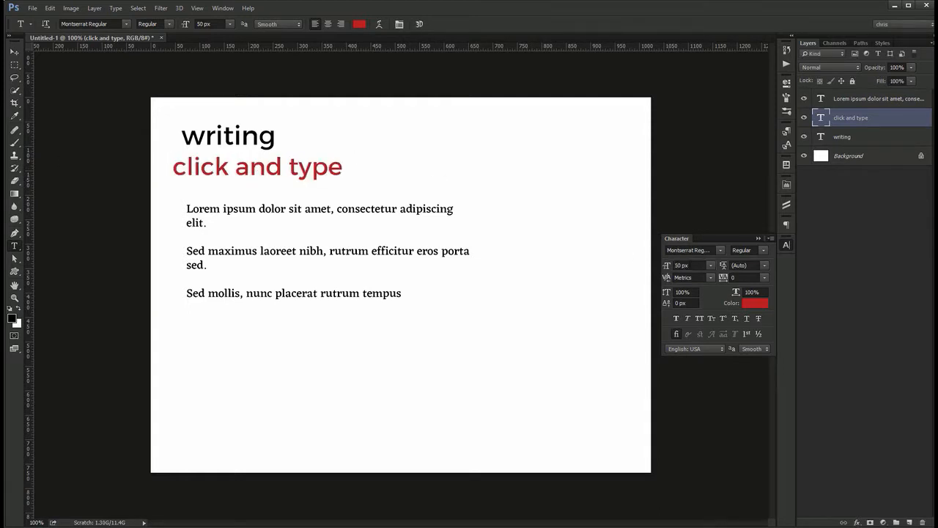
{"action": "left_click", "coordinate": [764, 252]}
{"action": "left_click", "coordinate": [760, 285]}
Select all of the "click and type" text and enlarge its font size to 59 px
{"action": "left_click", "coordinate": [317, 176]}
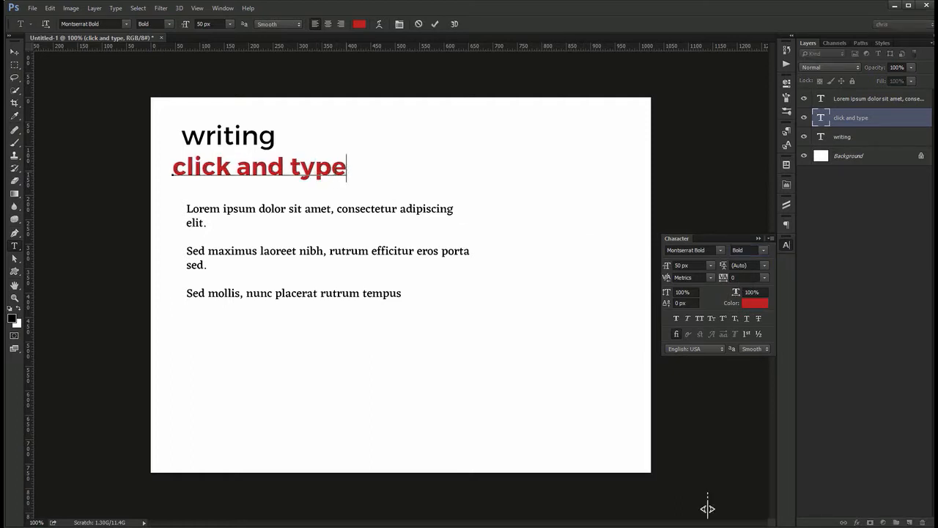
{"action": "key", "text": "ctrl+a"}
{"action": "left_click_drag", "start_coordinate": [187, 29], "coordinate": [193, 28]}
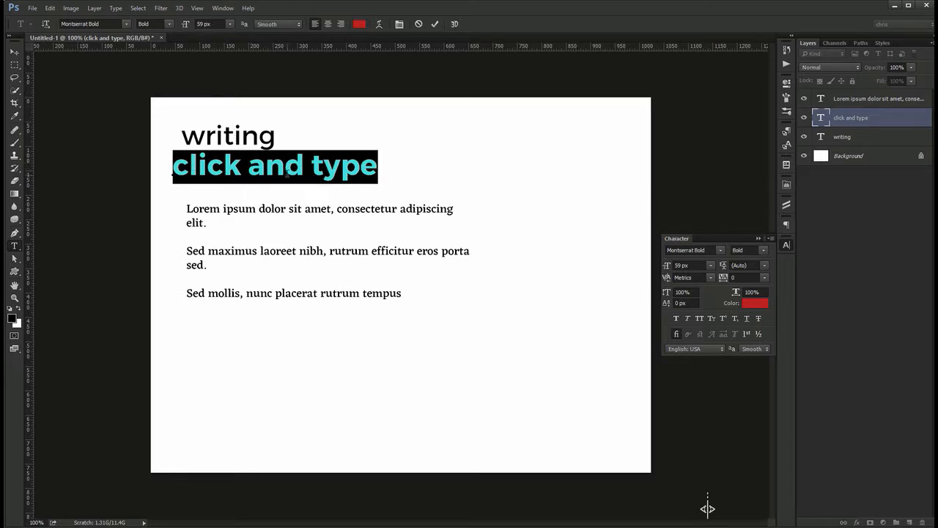
Switch to the Move tool to commit the text, and reopen the "click and type" line with all its text selected
{"action": "left_click", "coordinate": [14, 54]}
{"action": "double_click", "coordinate": [255, 170]}
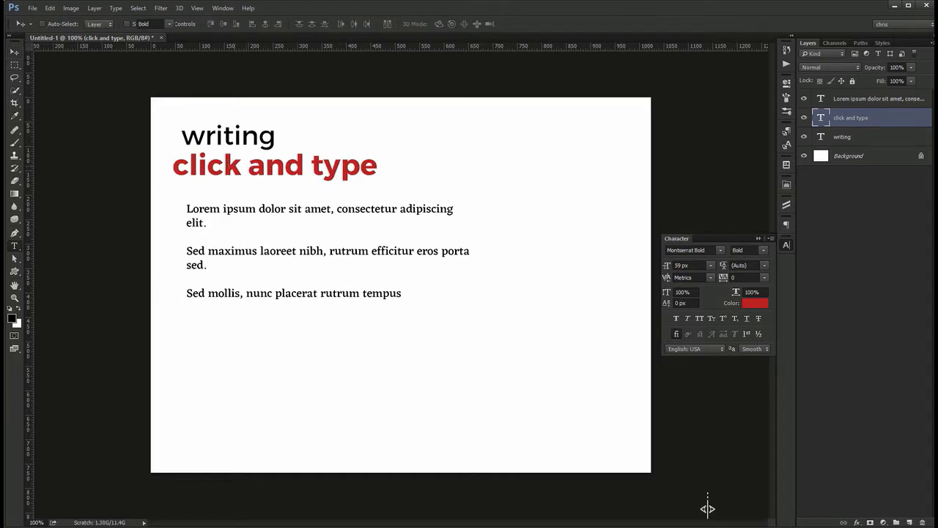
{"action": "key", "text": "ctrl+a"}
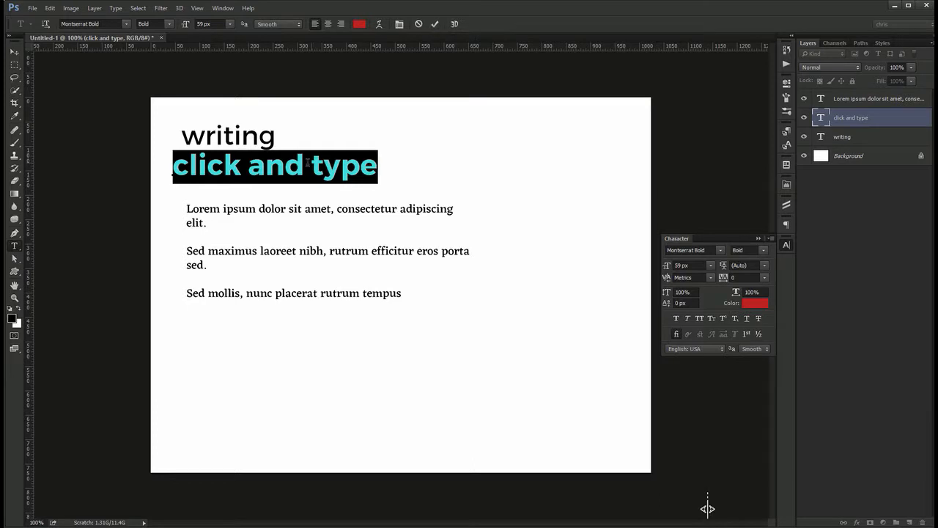
Replace the "click and type" text with "v", undo the replacement and cancel the text edit
{"action": "left_click", "coordinate": [14, 53]}
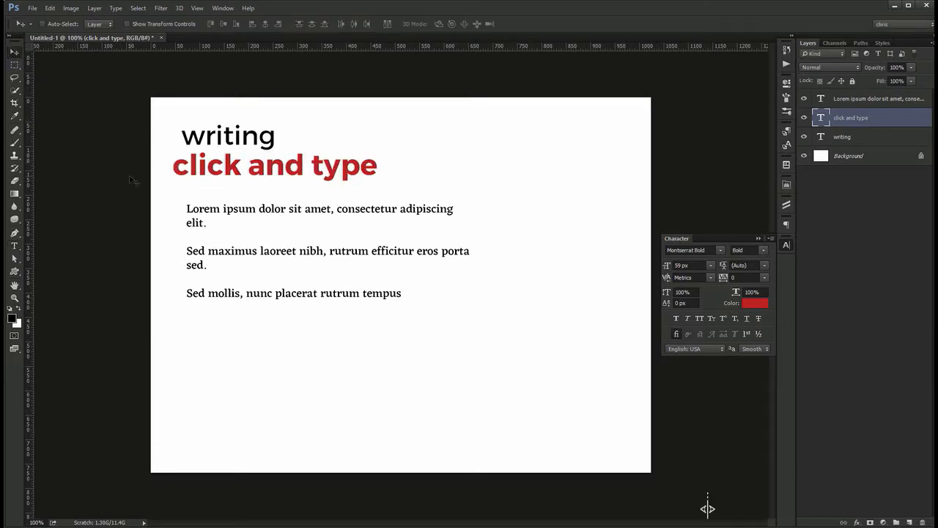
{"action": "key", "text": "t"}
{"action": "left_click_drag", "start_coordinate": [174, 165], "coordinate": [502, 168]}
{"action": "type", "text": "v"}
{"action": "key", "text": "ctrl+z"}
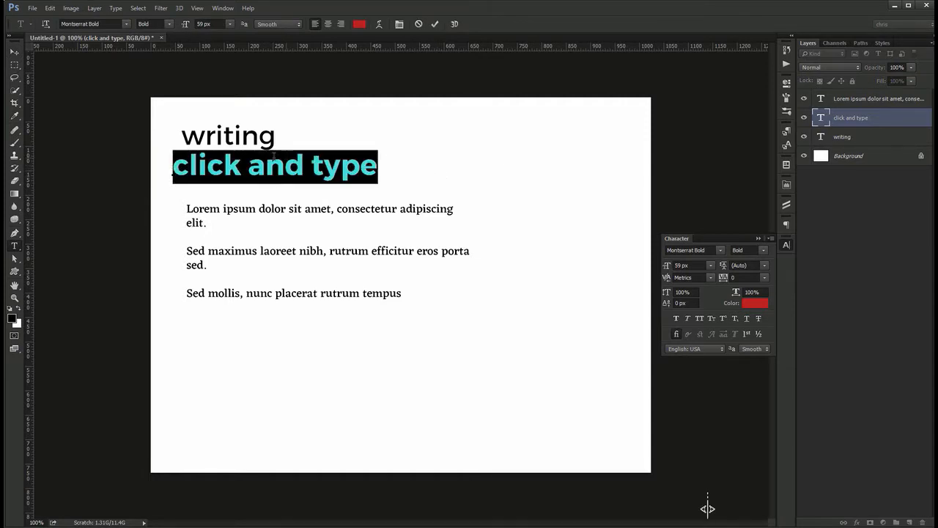
{"action": "key", "text": "ctrl+z"}
{"action": "key", "text": "ctrl+z"}
{"action": "key", "text": "Escape"}
Set the "click and type" layer's font size to 32 px without selecting its text
{"action": "left_click", "coordinate": [692, 266]}
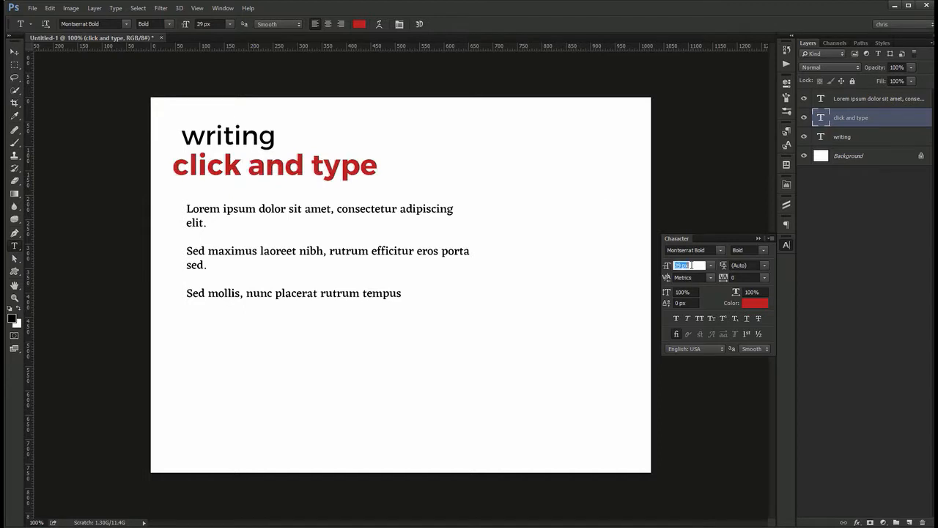
{"action": "key", "text": "Return"}
{"action": "left_click", "coordinate": [692, 265]}
{"action": "type", "text": "32"}
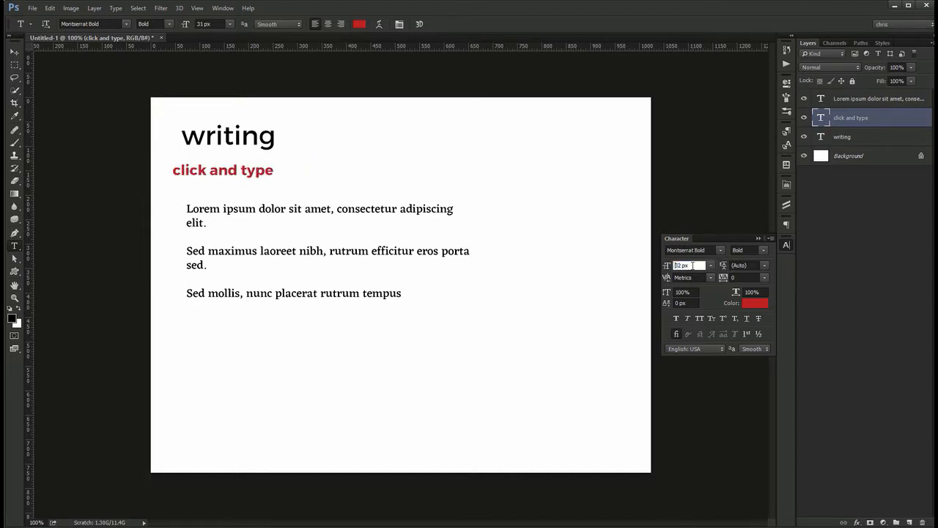
{"action": "key", "text": "Return"}
Widen the tracking of the "click and type" line and reset it to 0
{"action": "left_click_drag", "start_coordinate": [724, 282], "coordinate": [743, 278]}
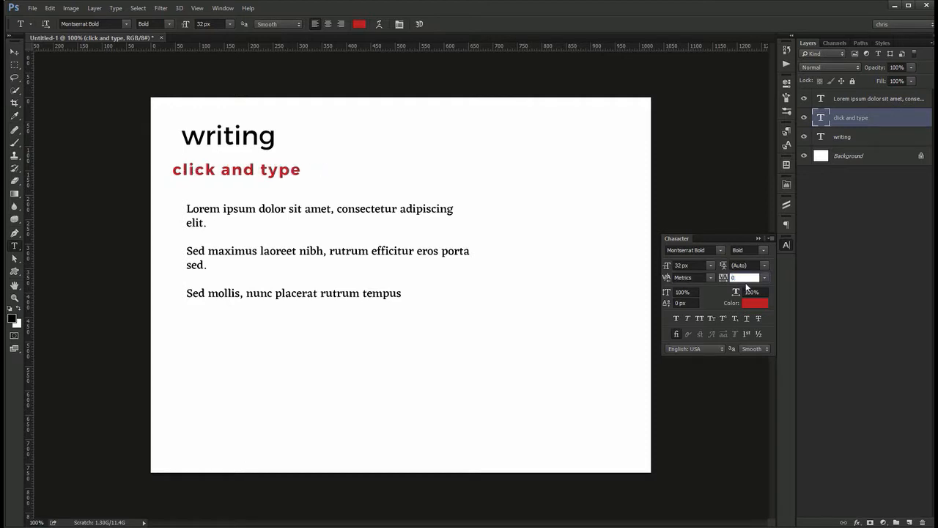
{"action": "type", "text": "0"}
{"action": "key", "text": "Return"}
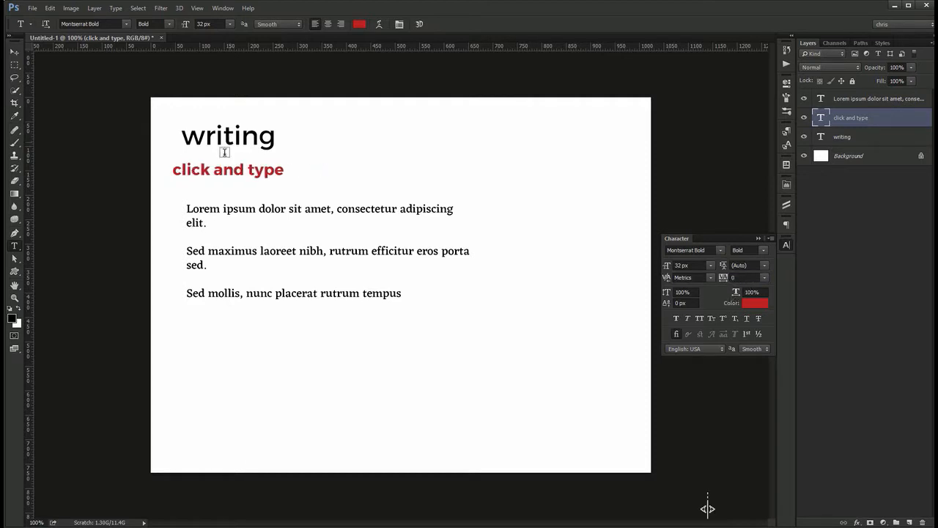
Select all of the "click and type" text, enlarge it to 39 px, commit it and reselect its layer
{"action": "left_click", "coordinate": [290, 170]}
{"action": "key", "text": "ctrl+a"}
{"action": "left_click_drag", "start_coordinate": [185, 25], "coordinate": [190, 24]}
{"action": "key", "text": "Return"}
{"action": "key", "text": "ctrl+Return"}
{"action": "left_click", "coordinate": [871, 132]}
{"action": "left_click", "coordinate": [882, 115]}
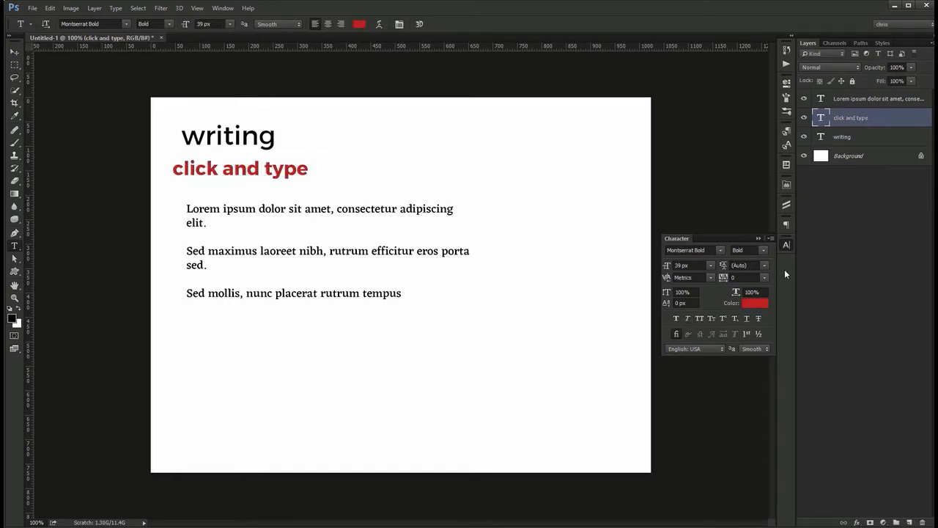
Remove the blank lines between the Lorem ipsum paragraphs and narrow their text box from its right side
{"action": "key", "text": "v"}
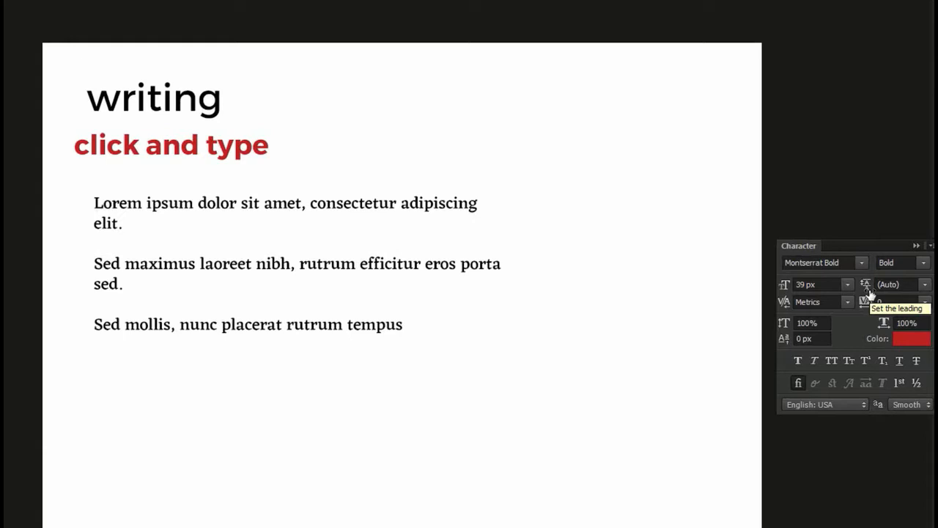
{"action": "left_click", "coordinate": [335, 266]}
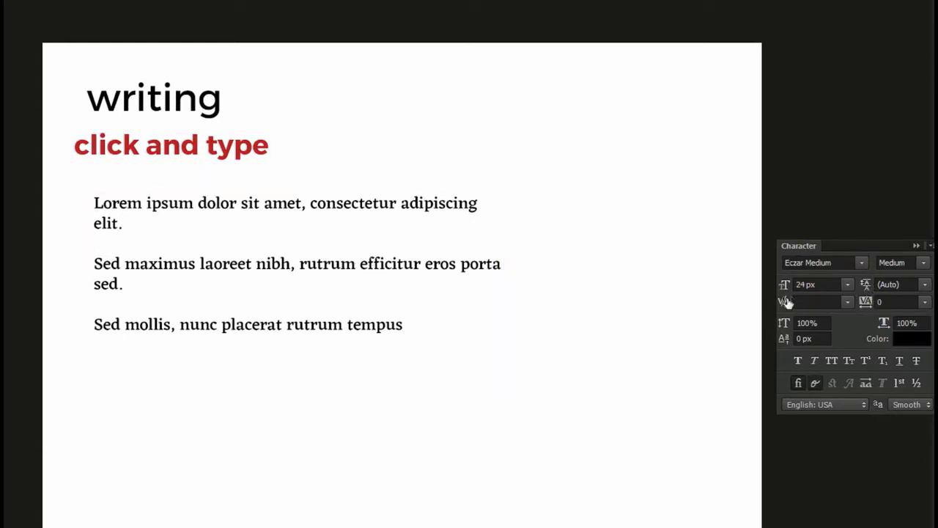
{"action": "double_click", "coordinate": [185, 234]}
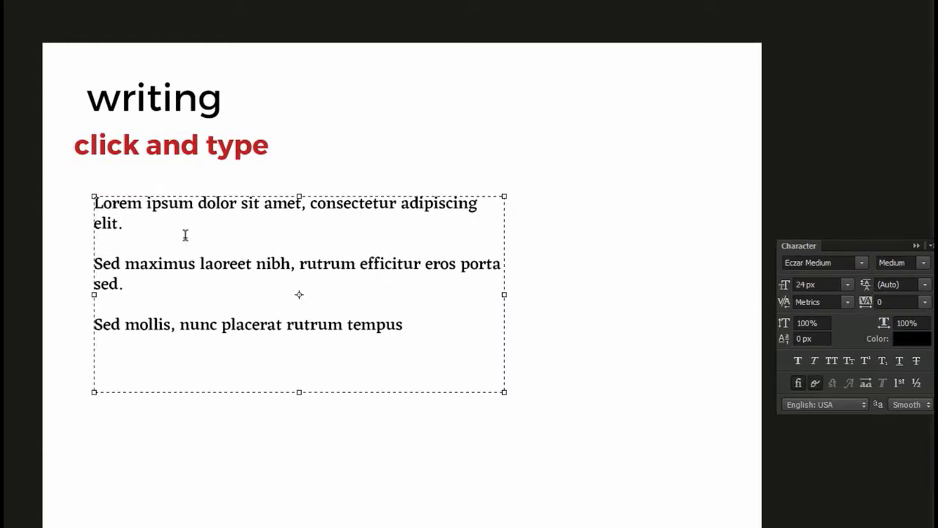
{"action": "key", "text": "Delete"}
{"action": "left_click", "coordinate": [137, 272]}
{"action": "key", "text": "Delete"}
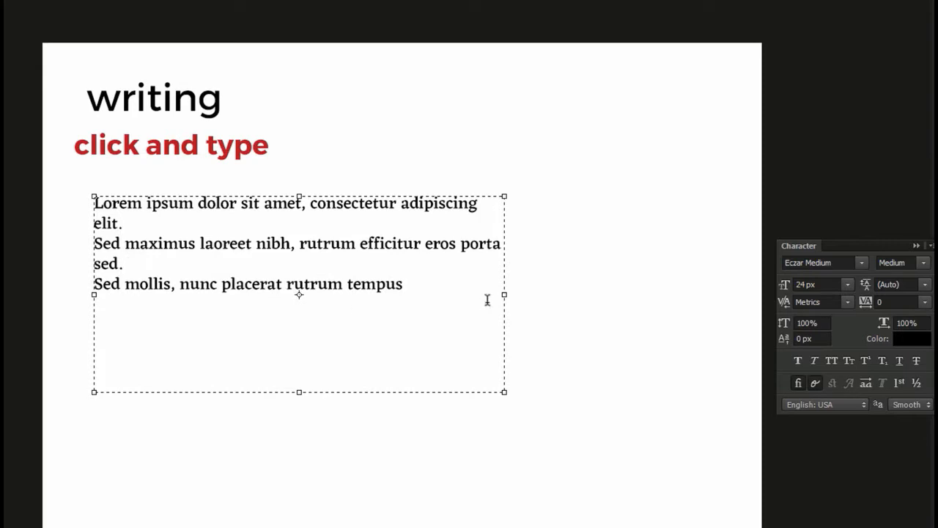
{"action": "left_click_drag", "start_coordinate": [503, 296], "coordinate": [406, 308]}
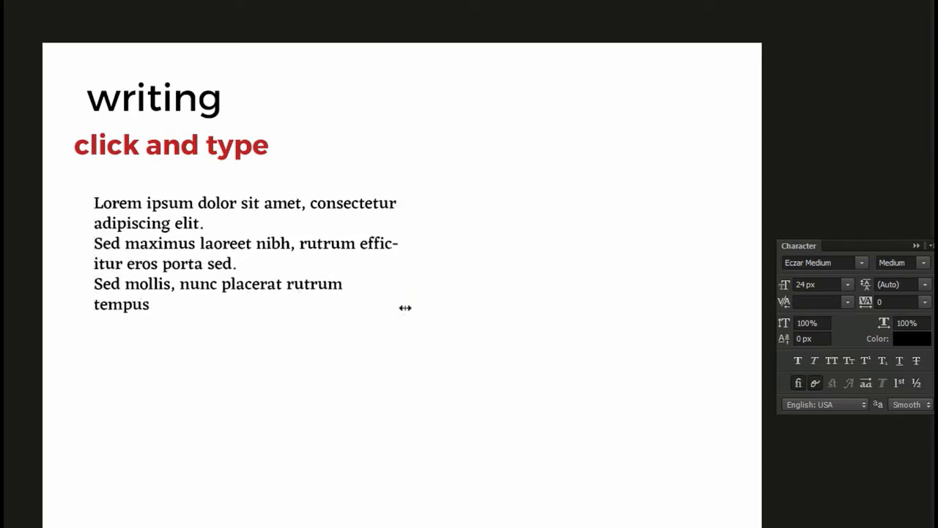
Set the Lorem ipsum text's leading to 24 px, and increase it to 34 px
{"action": "left_click", "coordinate": [926, 284]}
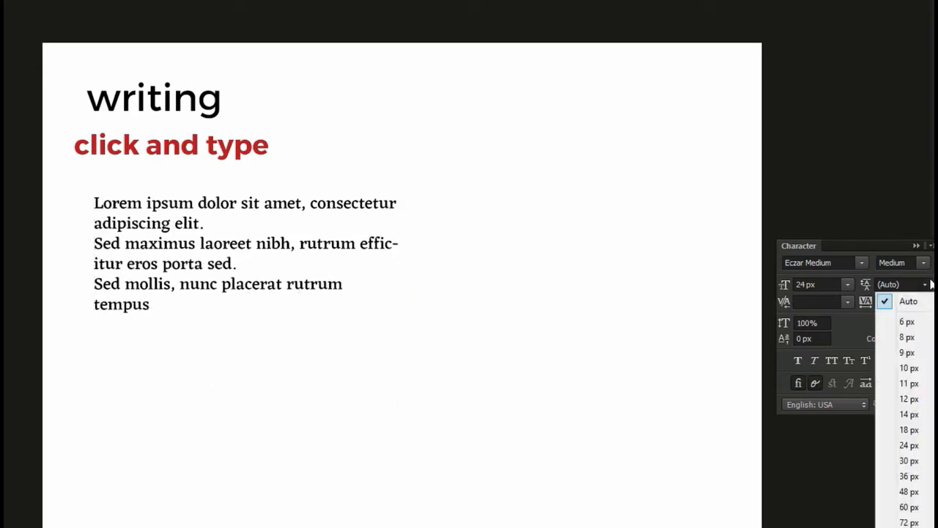
{"action": "left_click", "coordinate": [909, 445]}
{"action": "left_click", "coordinate": [896, 284]}
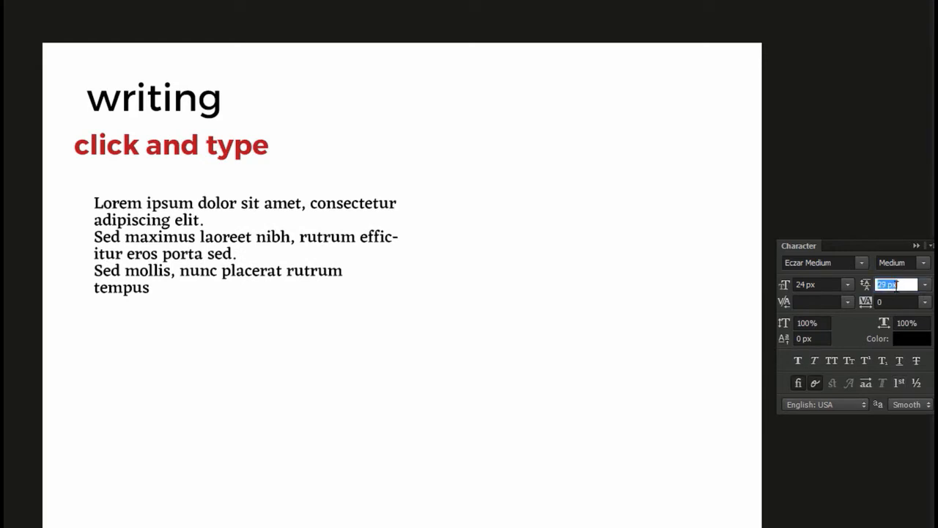
{"action": "key", "text": "Return"}
{"action": "left_click", "coordinate": [898, 285]}
{"action": "scroll", "coordinate": [897, 285], "scroll_direction": "up", "scroll_amount": 5}
{"action": "key", "text": "Return"}
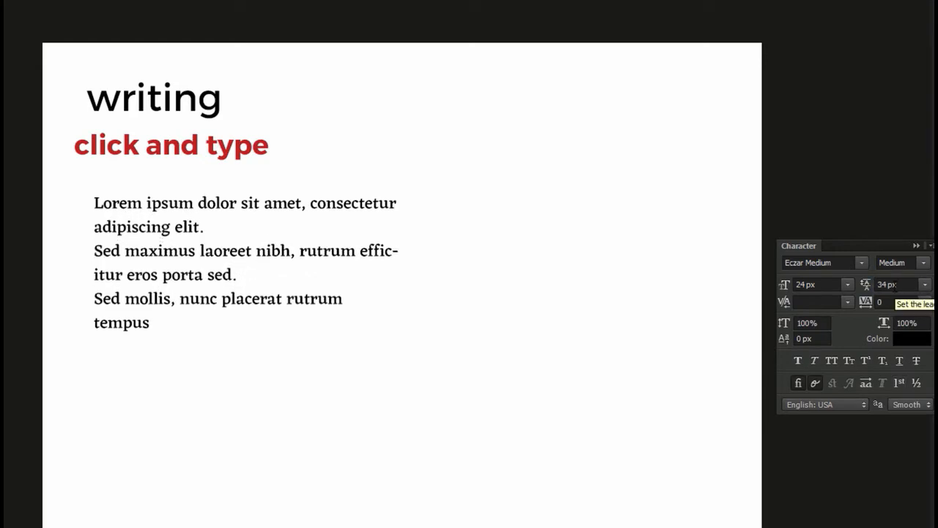
Increase the Lorem ipsum text's leading further and restore it to Auto
{"action": "left_click", "coordinate": [895, 286]}
{"action": "scroll", "coordinate": [895, 286], "scroll_direction": "up", "scroll_amount": 4}
{"action": "key", "text": "Return"}
{"action": "left_click", "coordinate": [896, 286]}
{"action": "scroll", "coordinate": [897, 286], "scroll_direction": "up", "scroll_amount": 5}
{"action": "key", "text": "Return"}
{"action": "left_click", "coordinate": [925, 285]}
{"action": "left_click", "coordinate": [928, 297]}
{"action": "key", "text": "Return"}
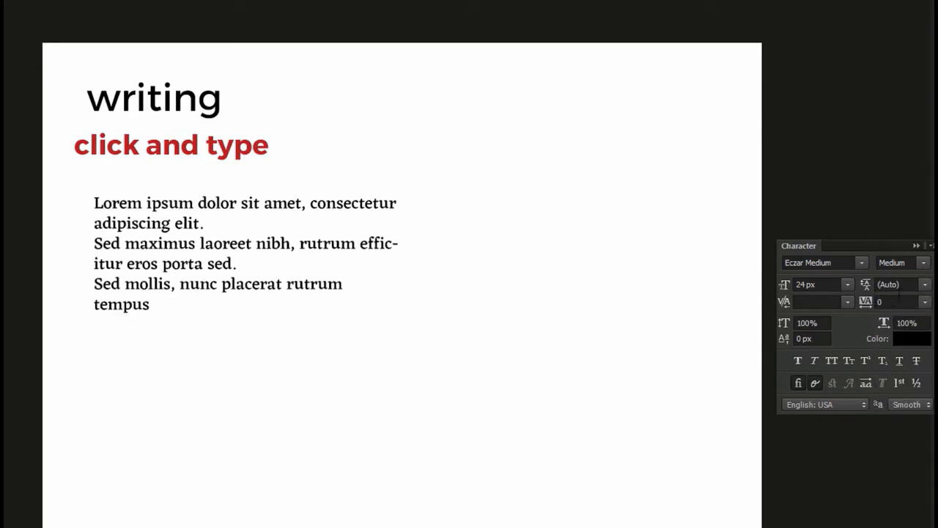
Set the Lorem ipsum text's leading to 36 px and raise it to 46 px
{"action": "left_click", "coordinate": [925, 285]}
{"action": "left_click", "coordinate": [928, 474]}
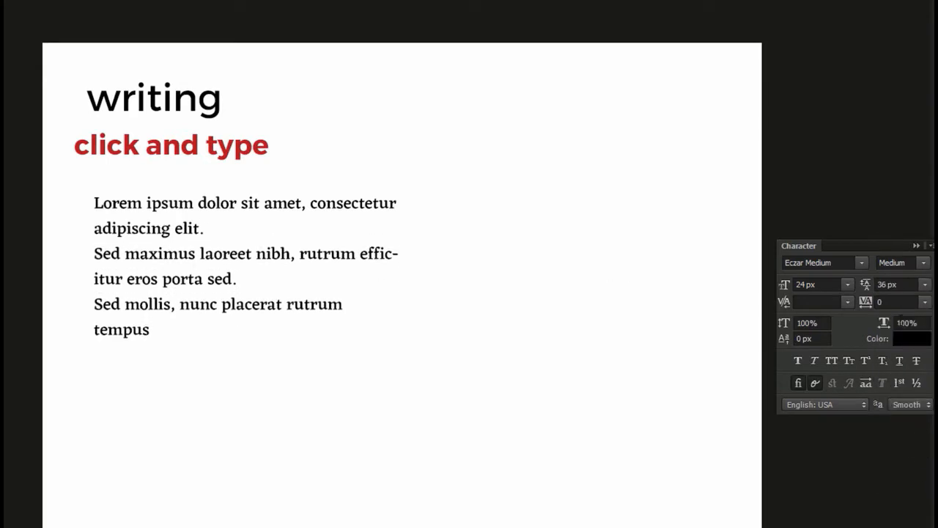
{"action": "key", "text": "shift+Up"}
{"action": "key", "text": "Return"}
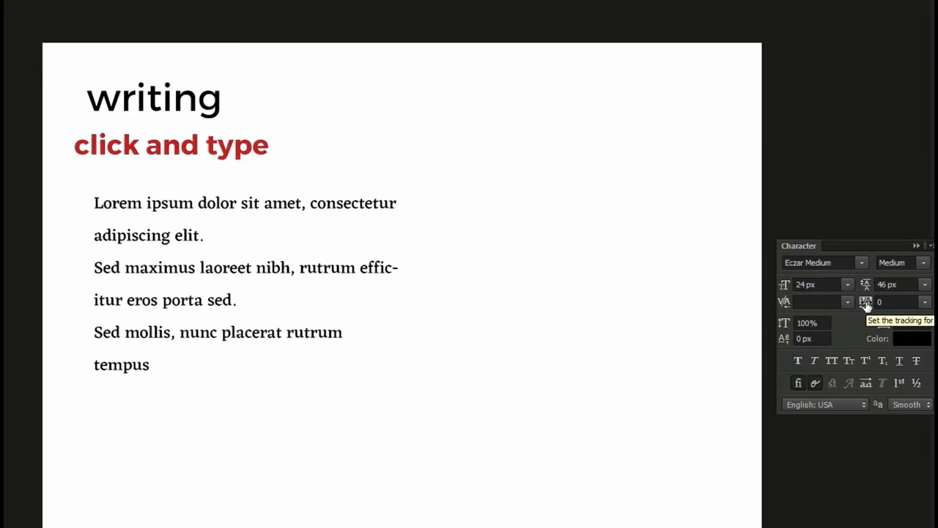
Format the "click and type" line in All Caps at 19 px with wider tracking
{"action": "left_click", "coordinate": [247, 160]}
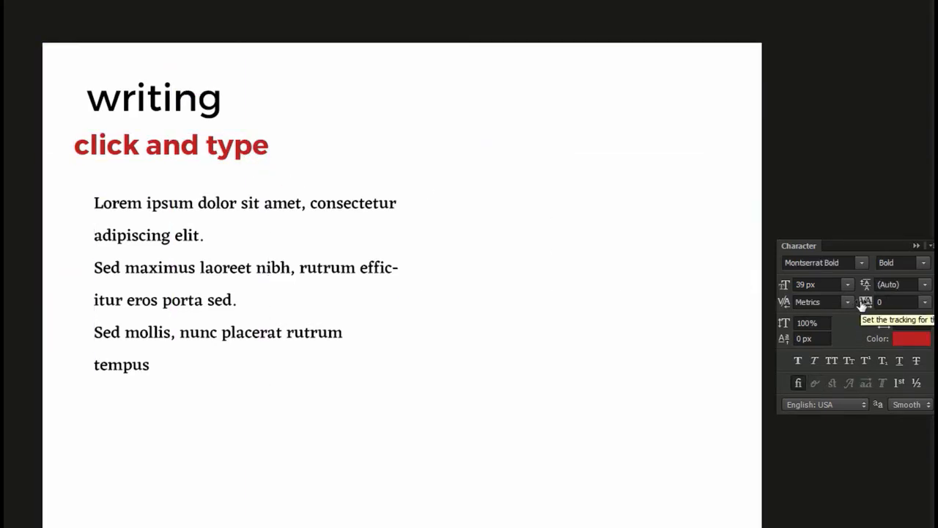
{"action": "left_click_drag", "start_coordinate": [861, 305], "coordinate": [851, 355]}
{"action": "left_click", "coordinate": [835, 358]}
{"action": "left_click", "coordinate": [810, 285]}
{"action": "type", "text": "19"}
{"action": "key", "text": "Return"}
Set the tracking of the "click and type" line to 560
{"action": "left_click", "coordinate": [909, 302]}
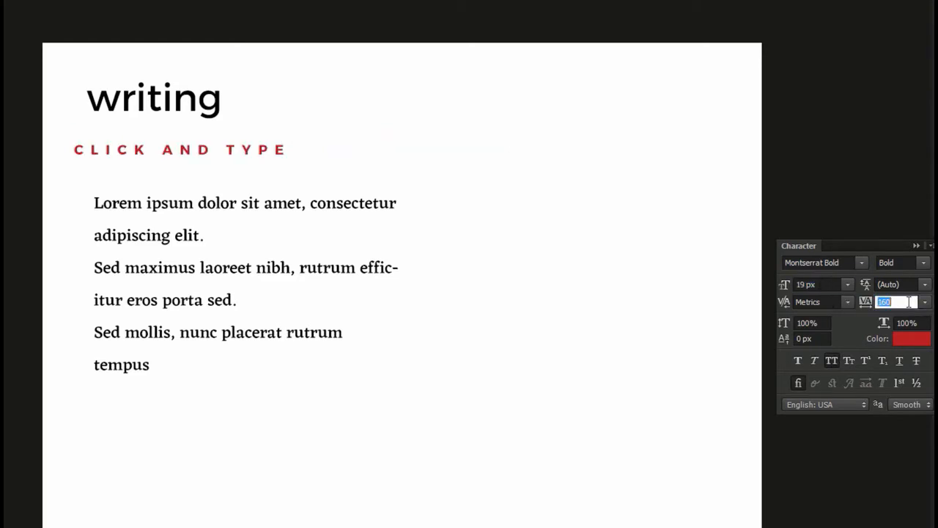
{"action": "type", "text": "360"}
{"action": "key", "text": "Return"}
{"action": "left_click", "coordinate": [903, 302]}
{"action": "double_click", "coordinate": [903, 301]}
{"action": "type", "text": "560"}
{"action": "key", "text": "Return"}
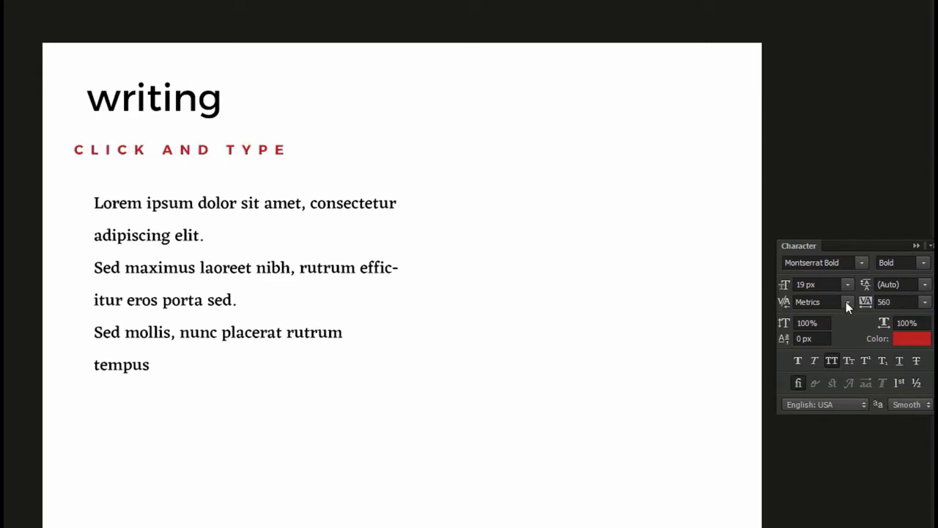
Move the "click and type" line just beneath the "writing" heading, aligned with its left edge, and nudge it down slightly
{"action": "left_click_drag", "start_coordinate": [249, 188], "coordinate": [259, 168]}
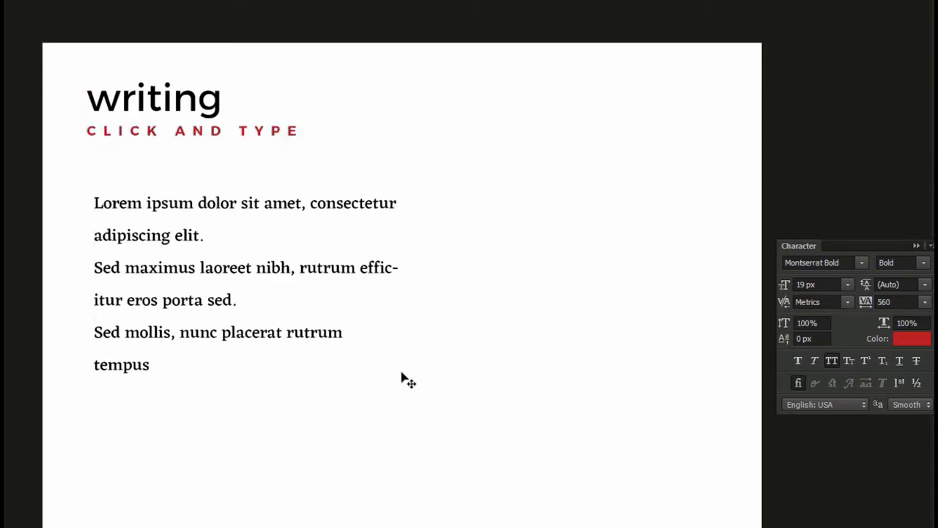
{"action": "key", "text": "Down"}
{"action": "key", "text": "Down"}
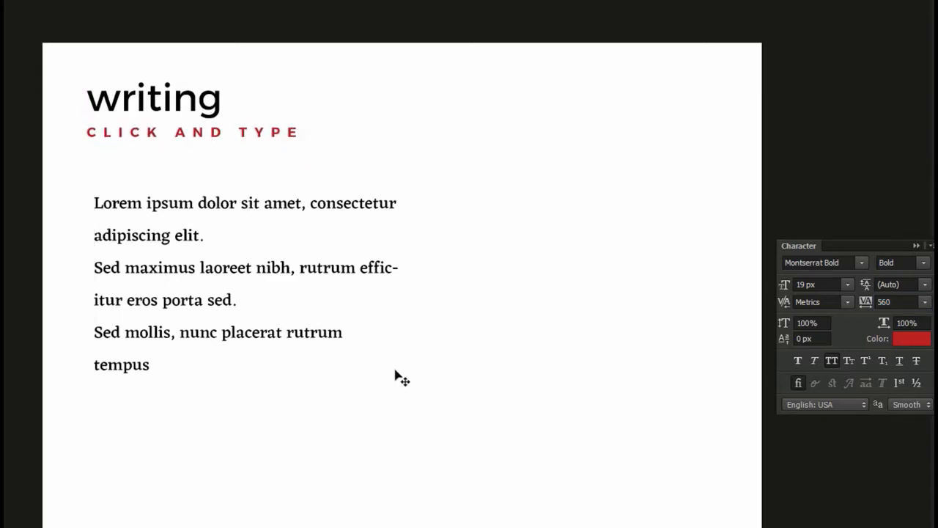
Select the Lorem ipsum paragraph and set its tracking to 10
{"action": "left_click", "coordinate": [272, 283]}
{"action": "left_click", "coordinate": [893, 302]}
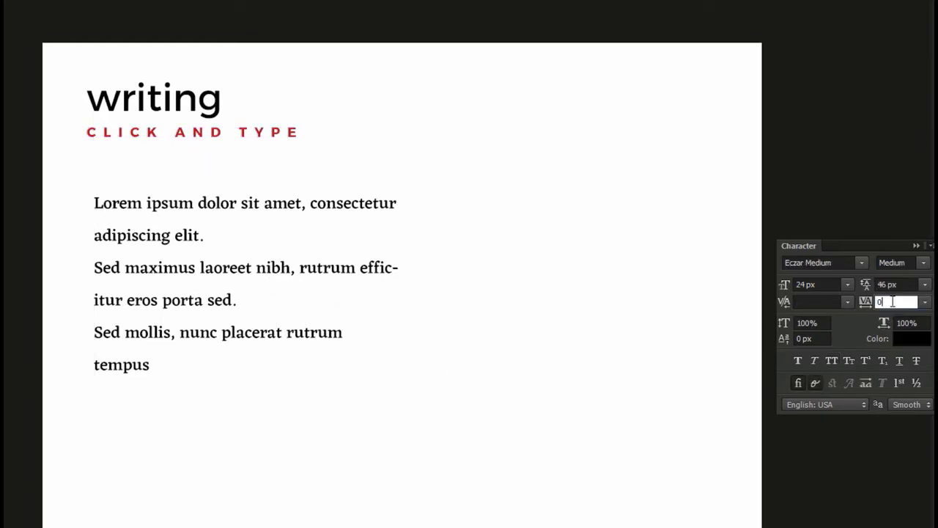
{"action": "double_click", "coordinate": [893, 301]}
{"action": "type", "text": "10"}
{"action": "key", "text": "Return"}
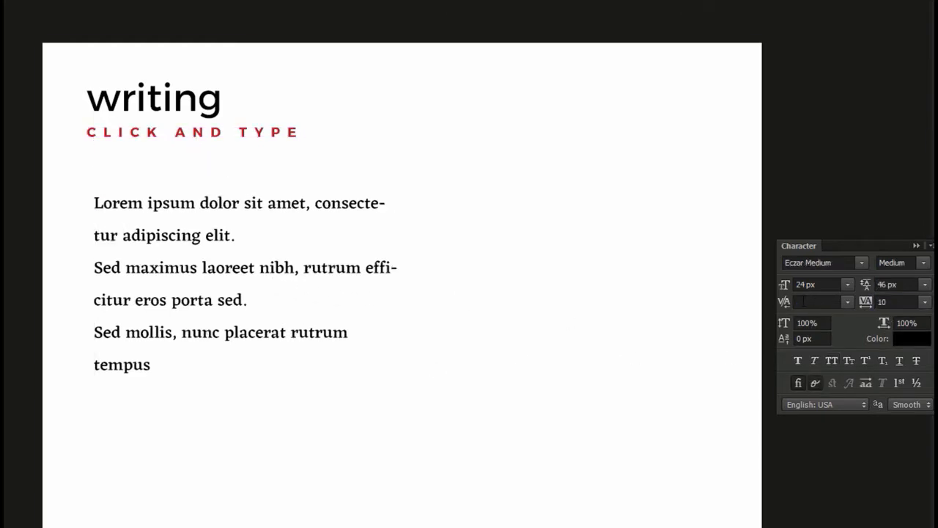
Widen the Lorem ipsum text box to span most of the page width and commit the edit
{"action": "left_click", "coordinate": [328, 254]}
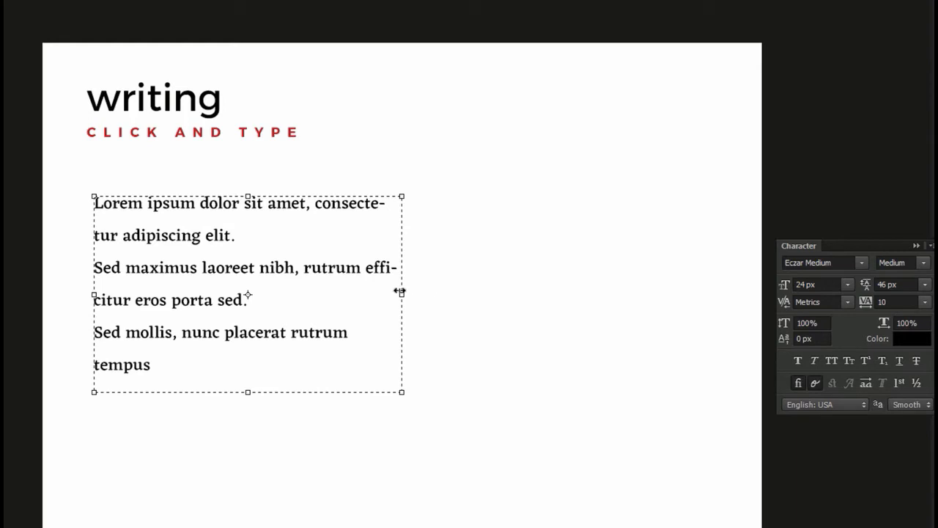
{"action": "left_click_drag", "start_coordinate": [402, 292], "coordinate": [487, 291]}
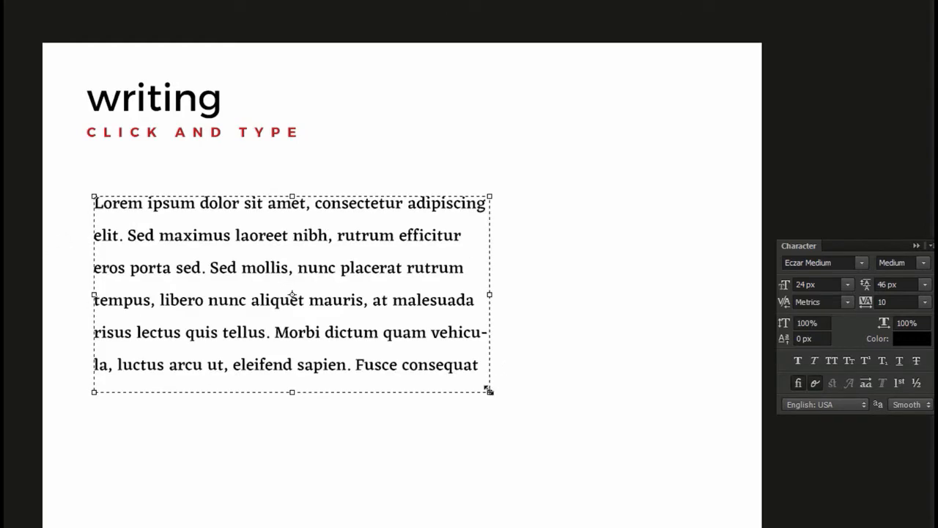
{"action": "left_click_drag", "start_coordinate": [489, 390], "coordinate": [671, 389]}
{"action": "key", "text": "ctrl+Return"}
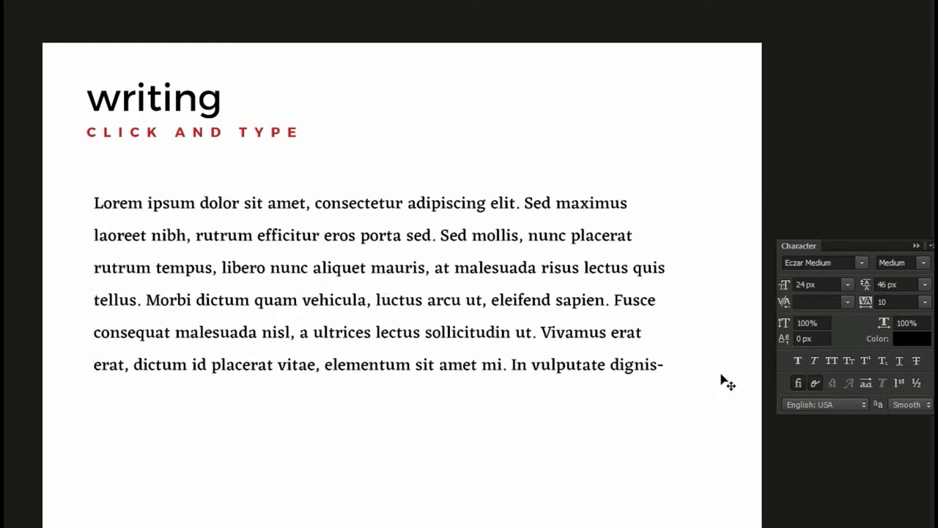
Try tracking values of -10 and -20 on the Lorem ipsum paragraph and restore the tracking to 10
{"action": "left_click", "coordinate": [895, 302]}
{"action": "type", "text": "-10"}
{"action": "key", "text": "Return"}
{"action": "type", "text": "-20"}
{"action": "key", "text": "Return"}
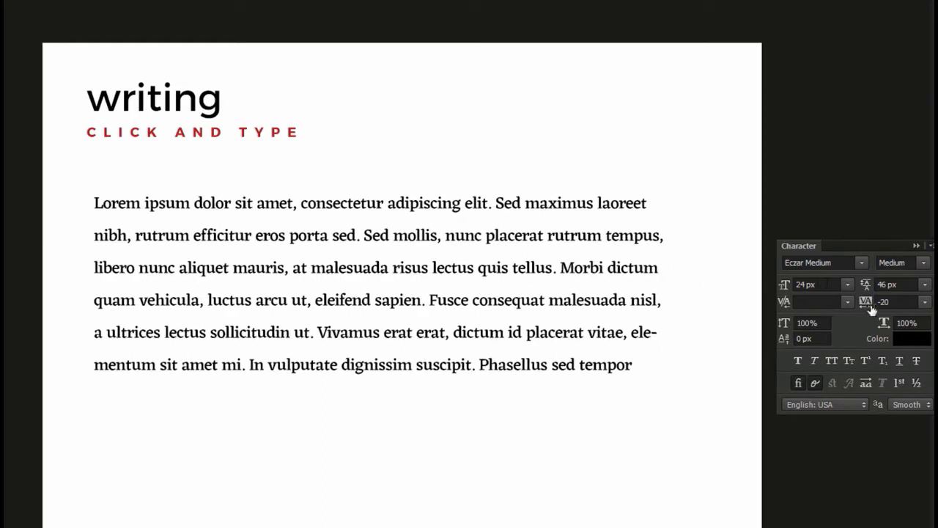
{"action": "left_click", "coordinate": [912, 308]}
{"action": "type", "text": "10"}
{"action": "key", "text": "Return"}
Try tracking values of -20 and -220 on the "writing" heading, and settle on -60
{"action": "left_click", "coordinate": [211, 117]}
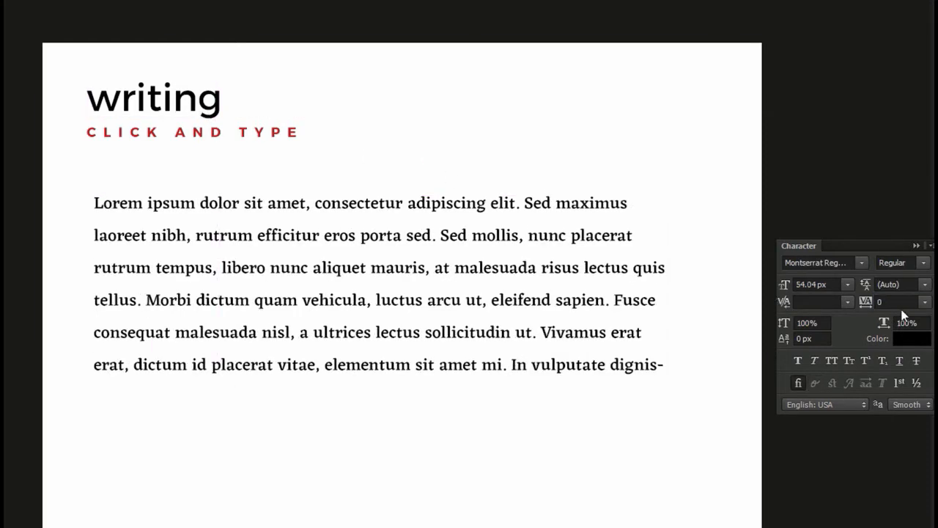
{"action": "left_click", "coordinate": [897, 302]}
{"action": "type", "text": "-20"}
{"action": "key", "text": "Return"}
{"action": "left_click", "coordinate": [901, 304]}
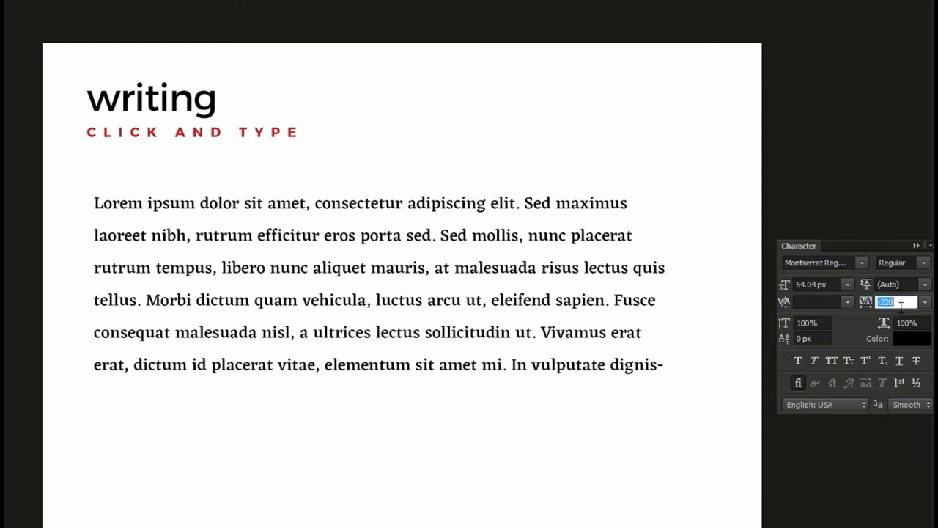
{"action": "key", "text": "Return"}
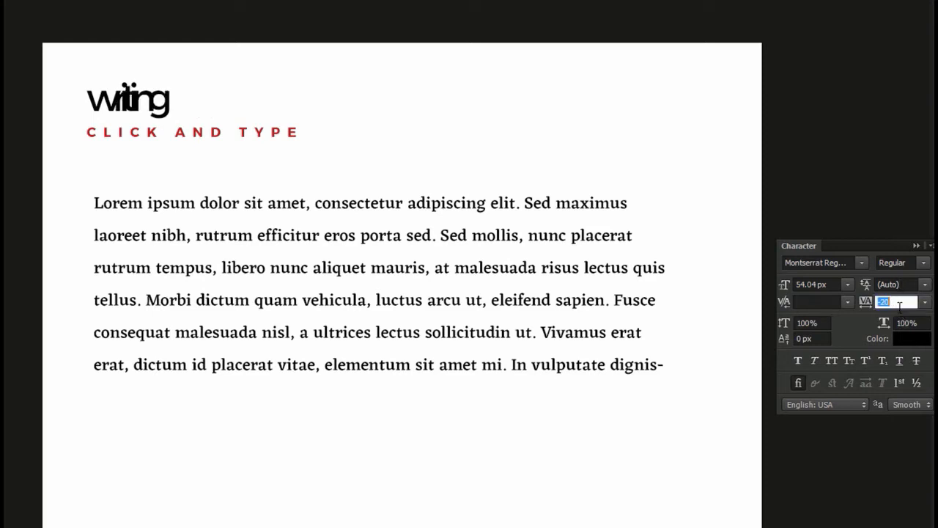
{"action": "type", "text": "-60"}
{"action": "key", "text": "Return"}
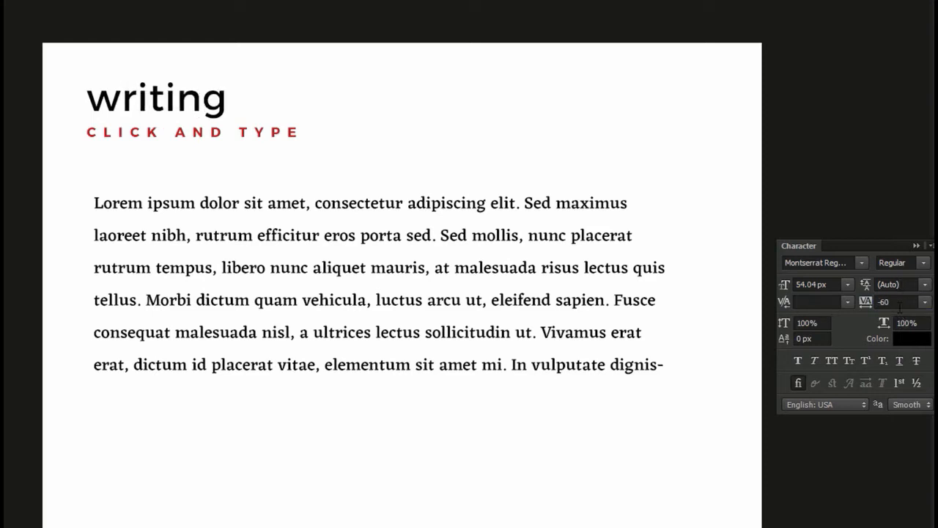
Give the "writing" heading a much heavier Montserrat style and select the "click and type" line
{"action": "left_click", "coordinate": [923, 262]}
{"action": "left_click", "coordinate": [918, 323]}
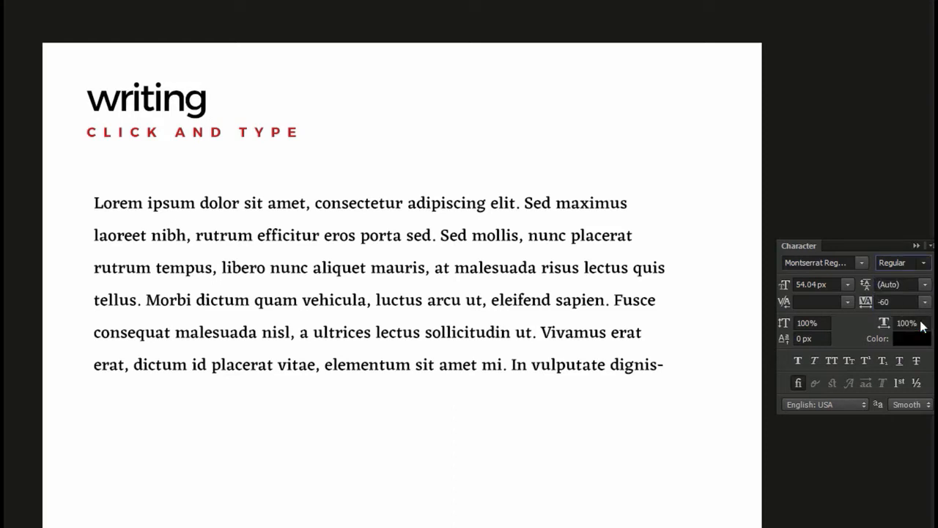
{"action": "left_click", "coordinate": [269, 142]}
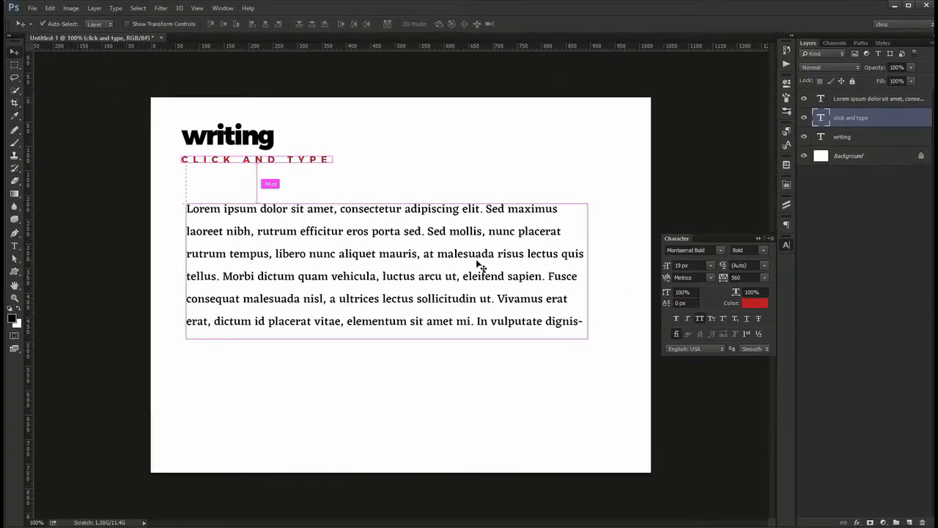
Extend the Lorem ipsum text box downward to fit the whole paragraph and commit the edit
{"action": "double_click", "coordinate": [486, 286]}
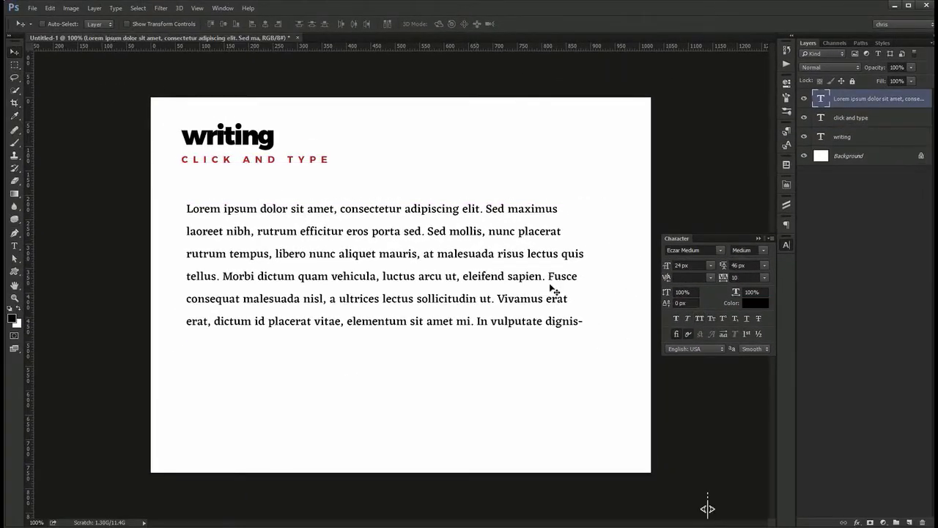
{"action": "left_click_drag", "start_coordinate": [592, 347], "coordinate": [598, 390]}
{"action": "key", "text": "ctrl+Return"}
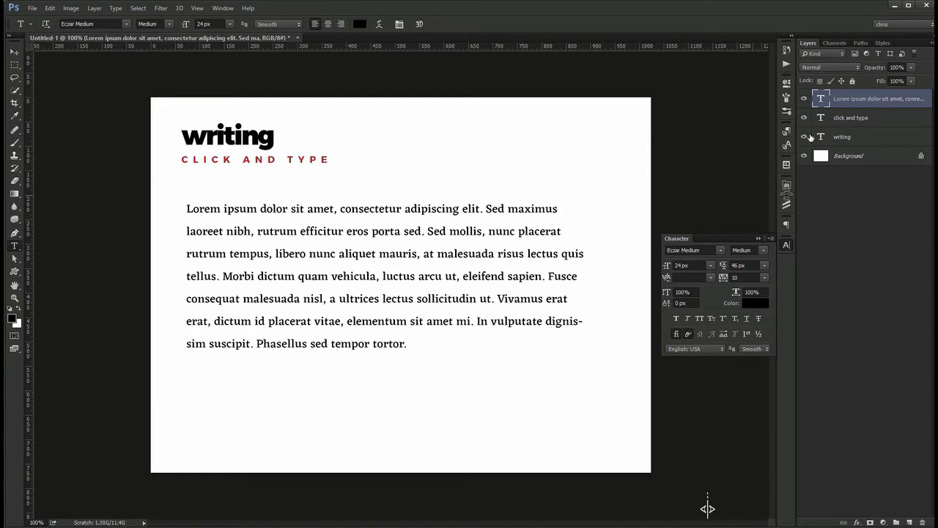
Convert the Lorem ipsum paragraph to point text and shift it slightly left and down on the page
{"action": "right_click", "coordinate": [872, 102]}
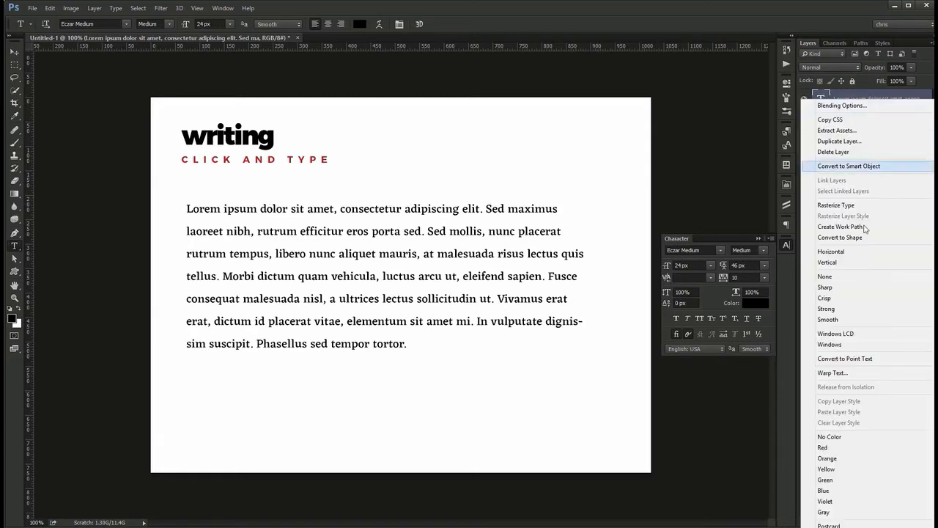
{"action": "left_click", "coordinate": [871, 362]}
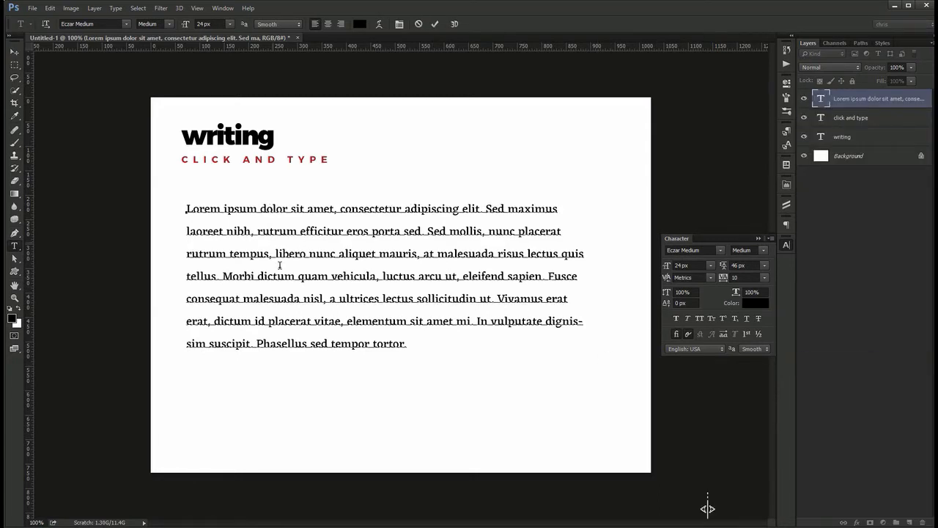
{"action": "key", "text": "ctrl+Return"}
{"action": "key", "text": "v"}
{"action": "left_click_drag", "start_coordinate": [362, 280], "coordinate": [348, 284]}
Convert the Lorem ipsum layer back to paragraph text and extend its text box almost to the page's bottom edge
{"action": "right_click", "coordinate": [873, 97]}
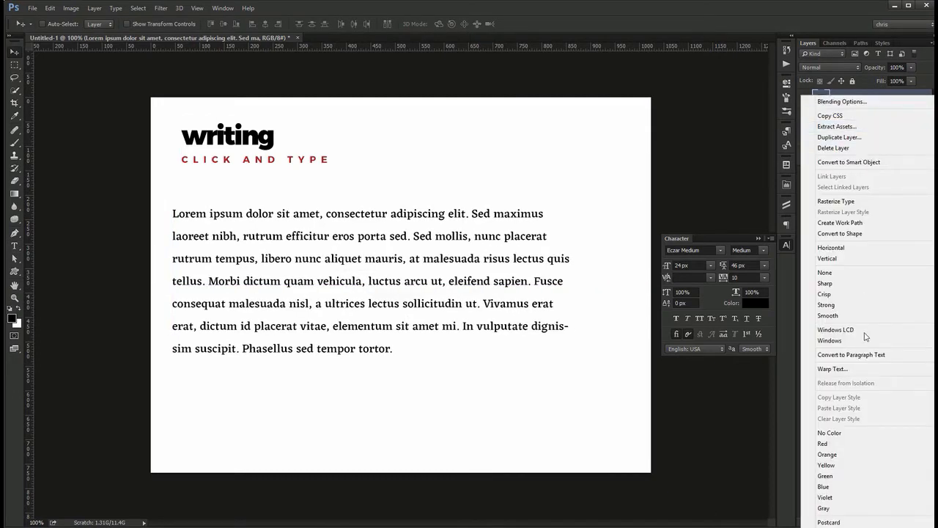
{"action": "left_click", "coordinate": [869, 355]}
{"action": "left_click_drag", "start_coordinate": [383, 364], "coordinate": [406, 456]}
{"action": "key", "text": "ctrl+Return"}
{"action": "key", "text": "u"}
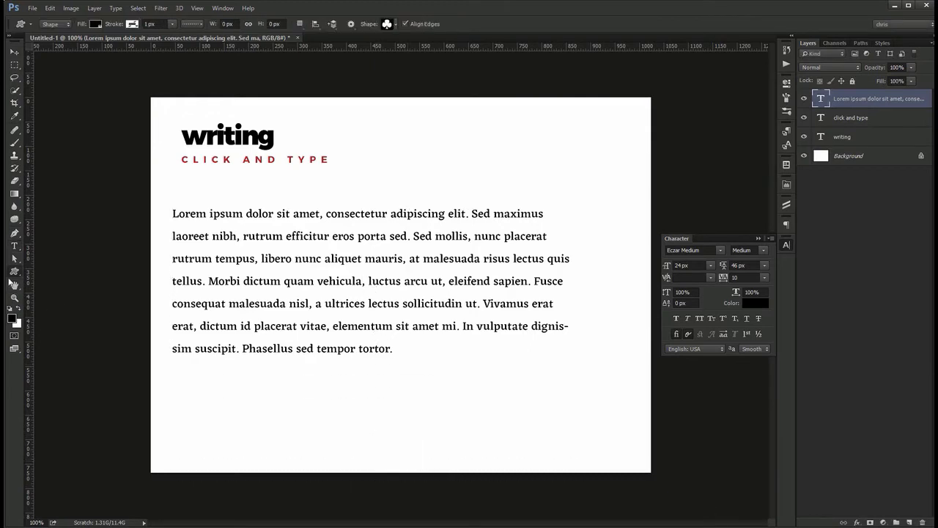
{"action": "key", "text": "t"}
{"action": "left_click", "coordinate": [318, 437]}
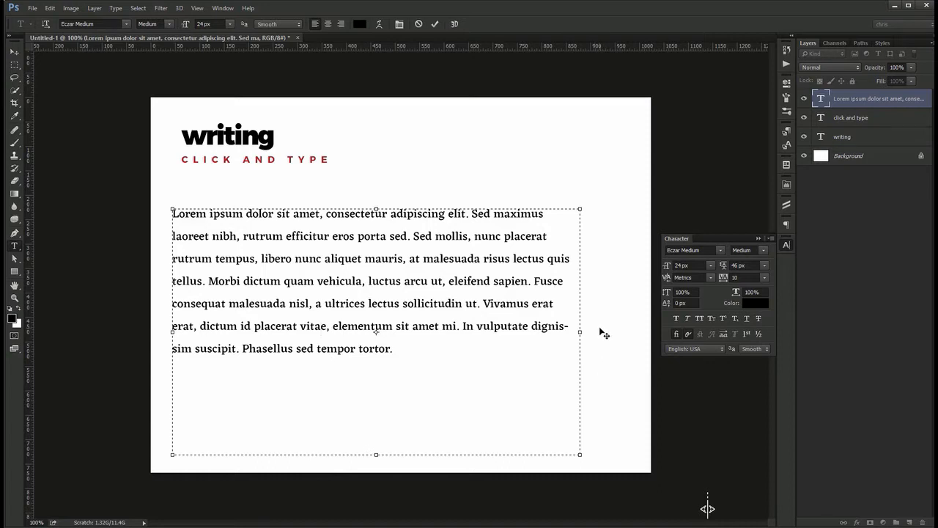
{"action": "key", "text": "ctrl+Return"}
Draw a black rectangle at the page's right edge and align its bottom edge with the Lorem ipsum text box
{"action": "key", "text": "u"}
{"action": "left_click_drag", "start_coordinate": [492, 262], "coordinate": [621, 389]}
{"action": "key", "text": "v"}
{"action": "left_click_drag", "start_coordinate": [535, 354], "coordinate": [546, 365]}
{"action": "left_click", "coordinate": [788, 86]}
{"action": "left_click_drag", "start_coordinate": [517, 316], "coordinate": [551, 222]}
{"action": "left_click", "coordinate": [312, 258], "text": "ctrl+shift"}
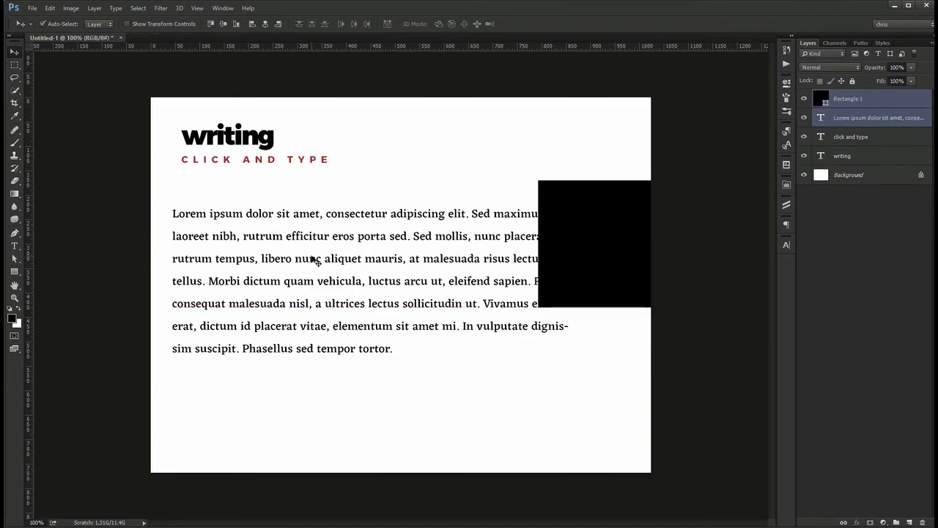
{"action": "left_click", "coordinate": [236, 25]}
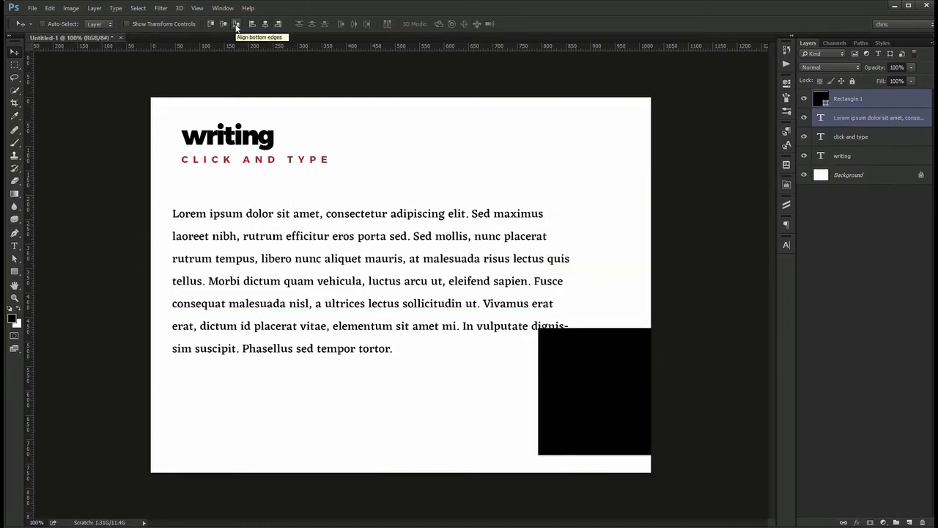
Compare the Lorem ipsum text box with the rectangle, and convert the layer to point text
{"action": "key", "text": "t"}
{"action": "left_click", "coordinate": [354, 306]}
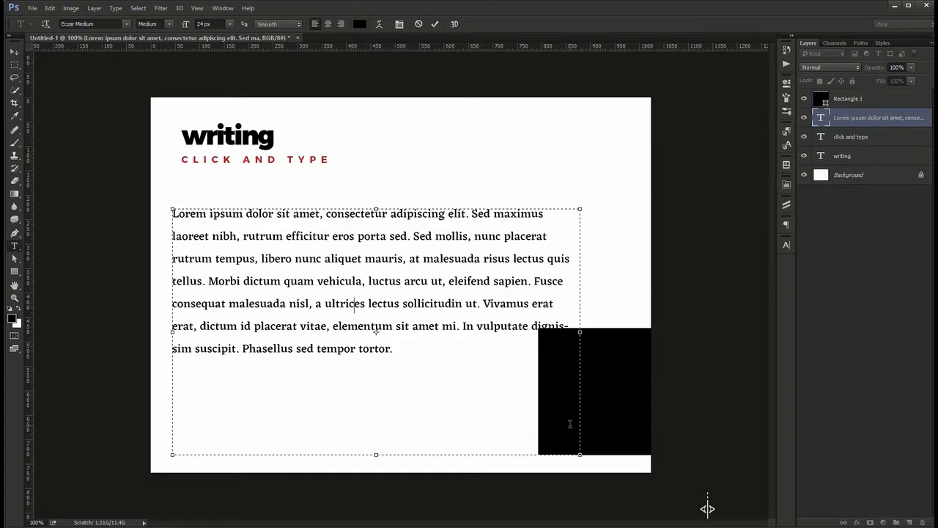
{"action": "left_click", "coordinate": [707, 508]}
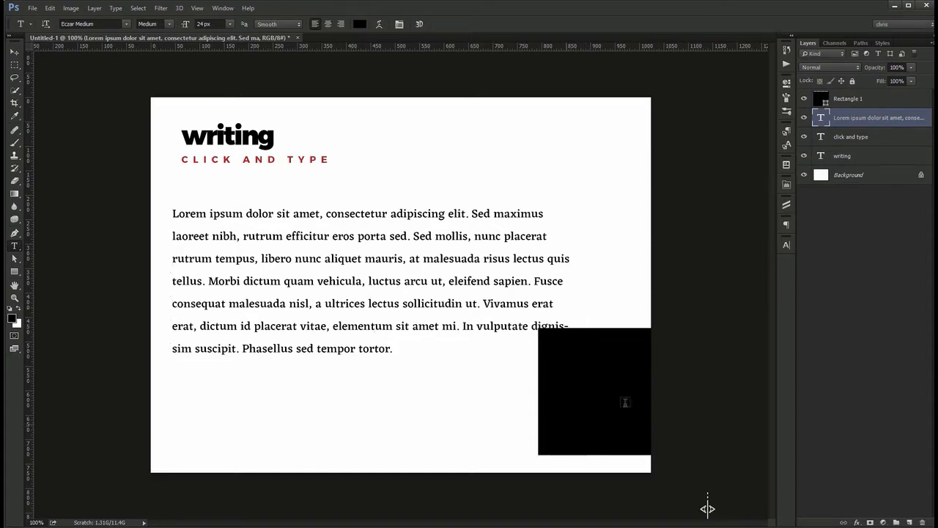
{"action": "right_click", "coordinate": [871, 123]}
{"action": "left_click", "coordinate": [841, 381]}
Convert the "click and type" line to paragraph text and enlarge its text box
{"action": "left_click", "coordinate": [329, 159]}
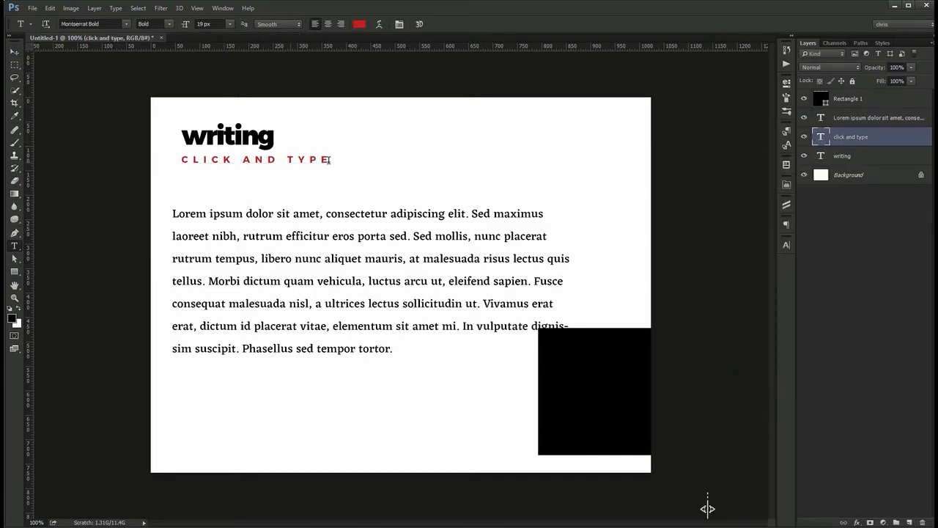
{"action": "right_click", "coordinate": [851, 140]}
{"action": "left_click", "coordinate": [796, 382]}
{"action": "left_click", "coordinate": [286, 155]}
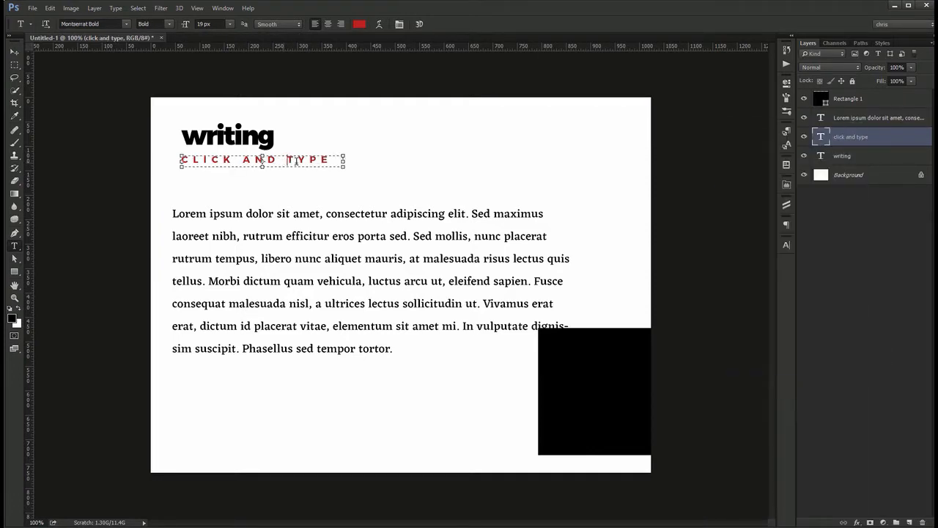
{"action": "left_click_drag", "start_coordinate": [345, 166], "coordinate": [382, 195]}
{"action": "key", "text": "ctrl+Return"}
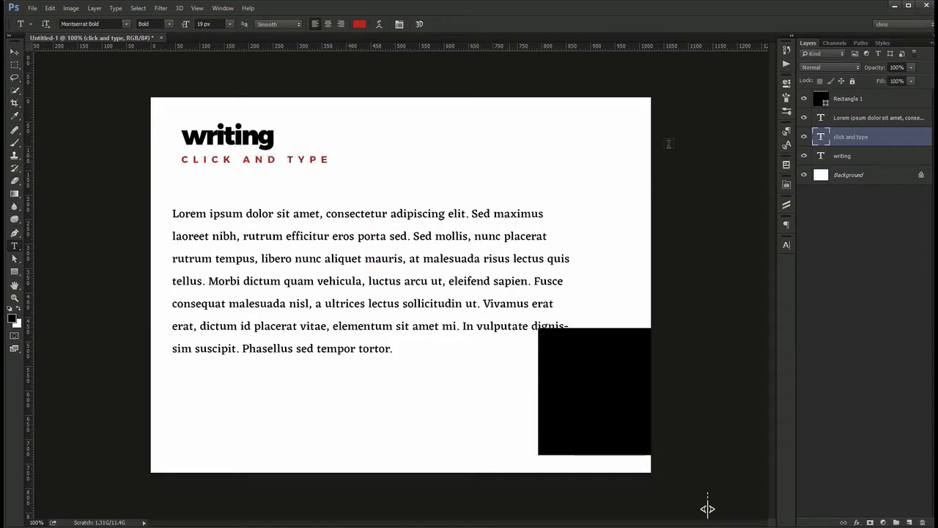
Convert the "click and type" line back to point text
{"action": "right_click", "coordinate": [890, 143]}
{"action": "left_click", "coordinate": [819, 382]}
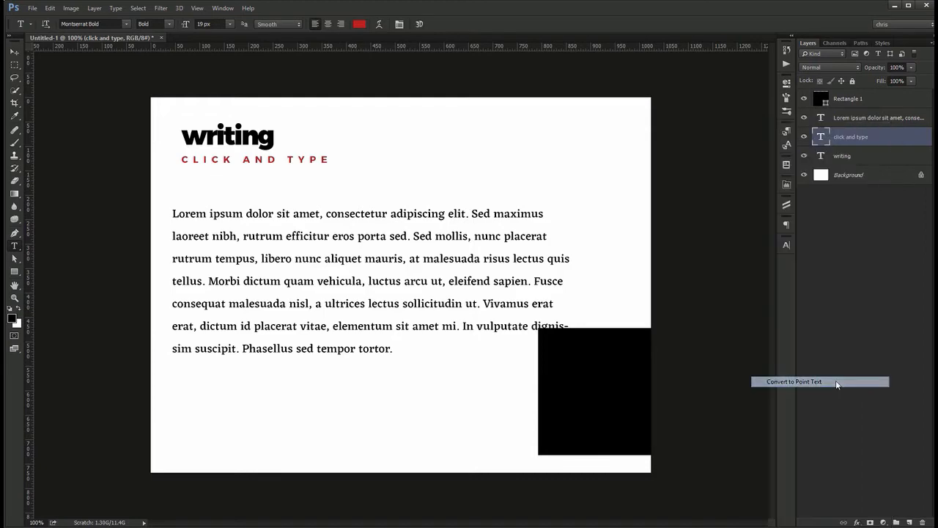
{"action": "key", "text": "v"}
Set the "click and type" line's text color to teal #25c5a1
{"action": "left_click", "coordinate": [785, 245]}
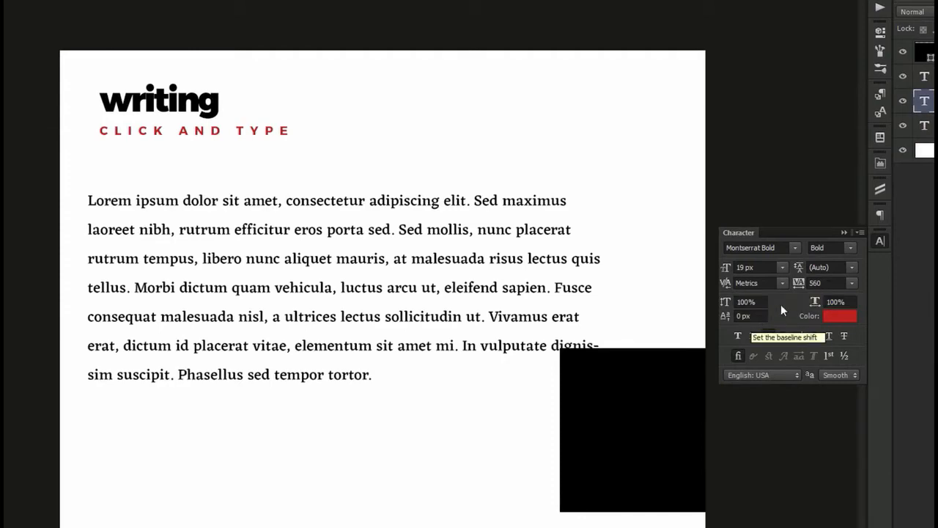
{"action": "left_click", "coordinate": [840, 316]}
{"action": "left_click", "coordinate": [572, 348]}
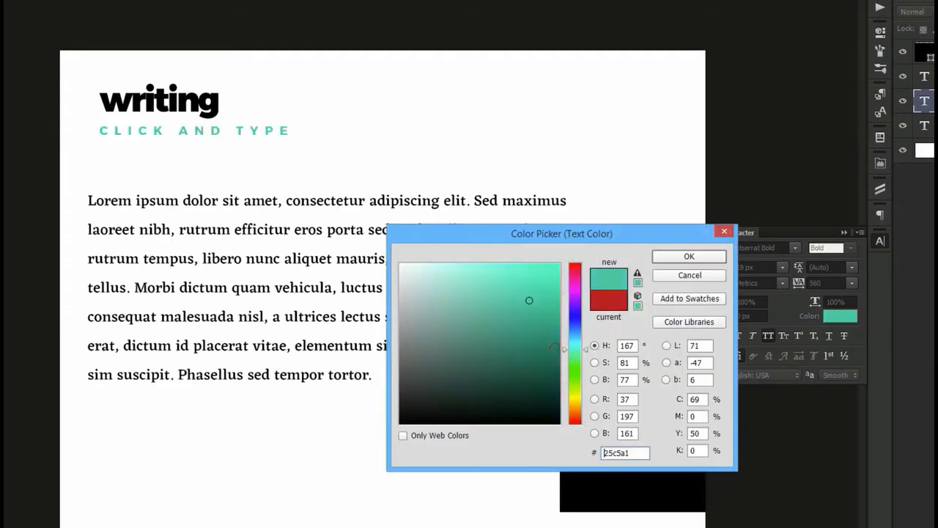
{"action": "key", "text": "Return"}
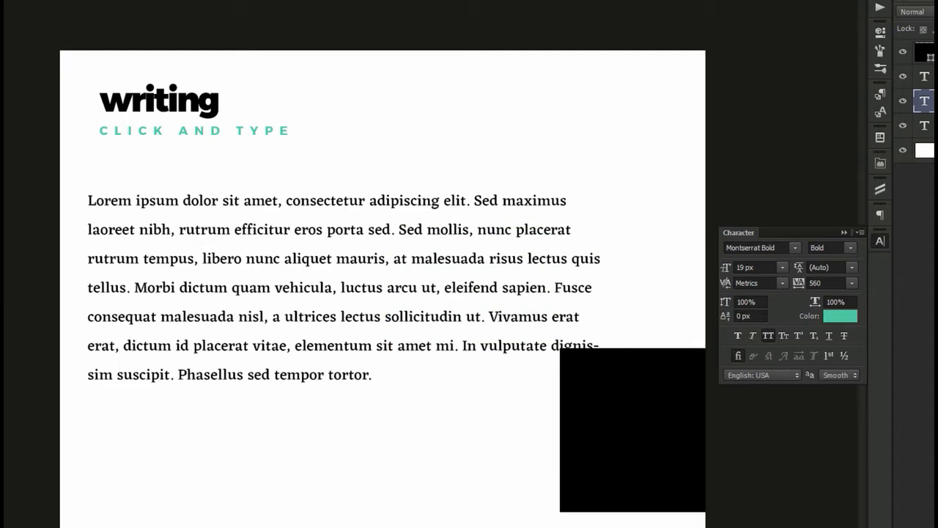
Set the "click and type" line's text color to pink #ff0f75
{"action": "left_click", "coordinate": [840, 316]}
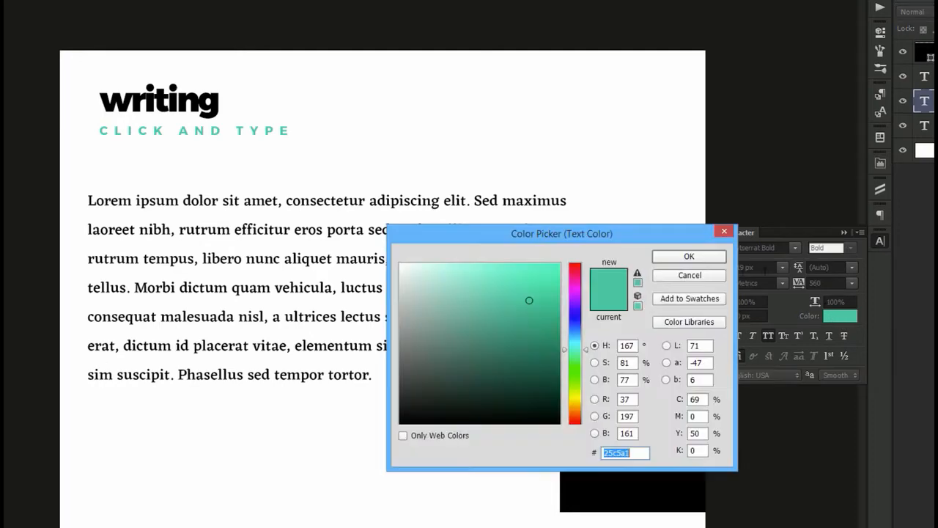
{"action": "left_click", "coordinate": [576, 274]}
{"action": "type", "text": "ff1f71"}
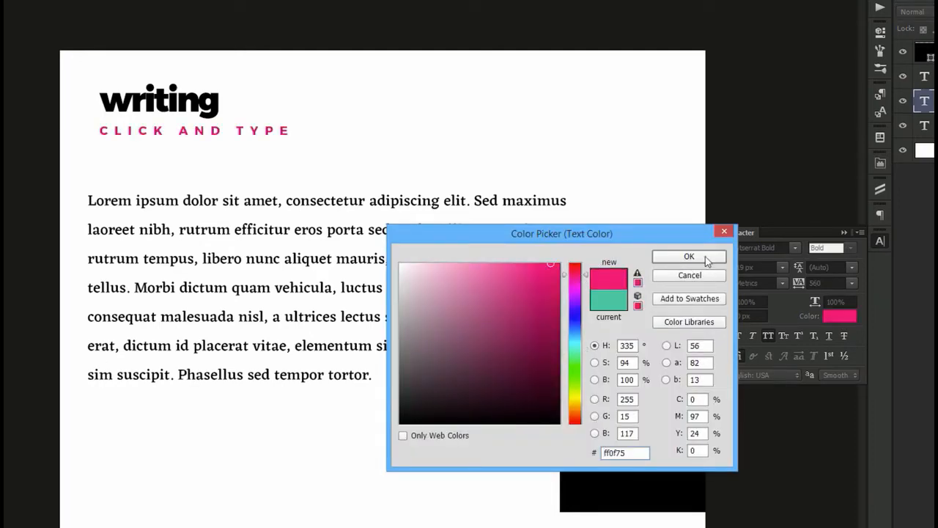
{"action": "left_click", "coordinate": [690, 256]}
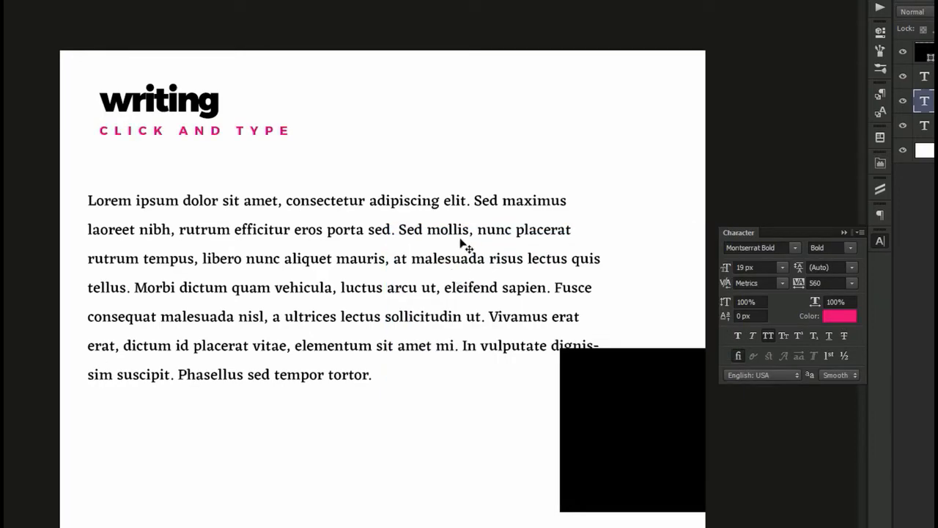
Delete the black rectangle overlapping the Lorem ipsum text
{"action": "left_click", "coordinate": [632, 431]}
{"action": "key", "text": "Delete"}
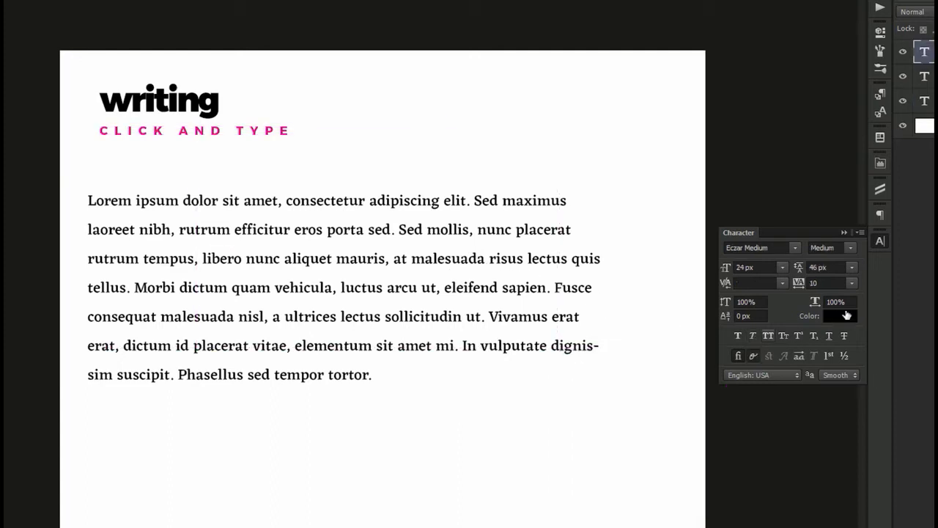
Try right alignment on the Lorem ipsum text, restore left alignment, and move the text back onto the page
{"action": "left_click", "coordinate": [881, 215]}
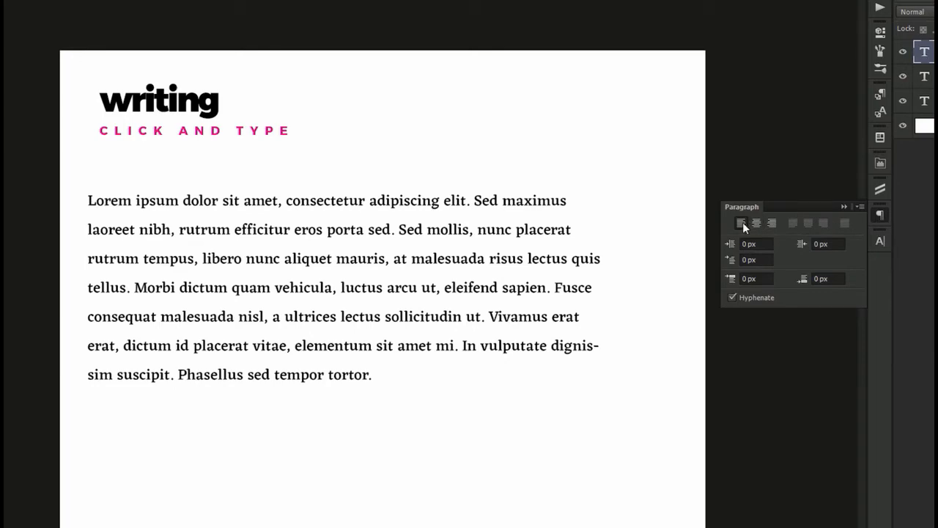
{"action": "left_click", "coordinate": [771, 223]}
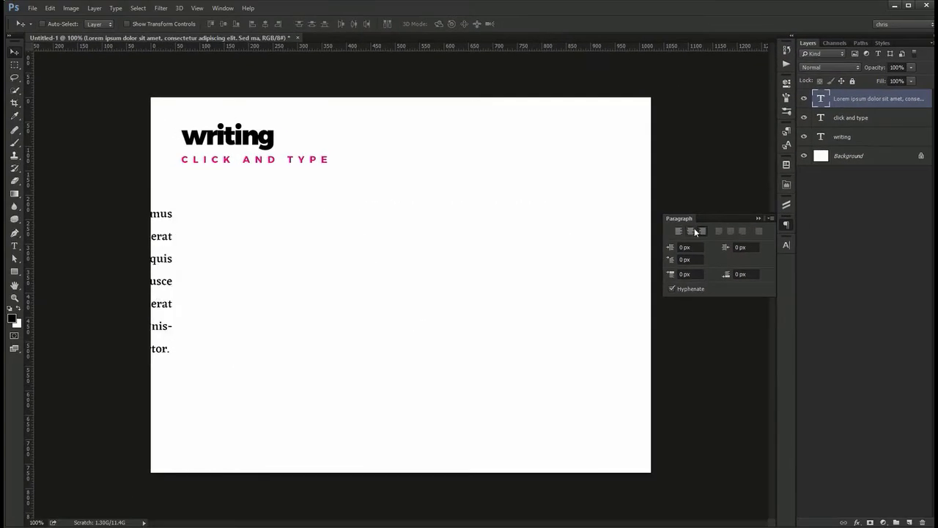
{"action": "left_click_drag", "start_coordinate": [214, 253], "coordinate": [640, 262]}
{"action": "left_click", "coordinate": [678, 231]}
{"action": "left_click_drag", "start_coordinate": [549, 250], "coordinate": [159, 250]}
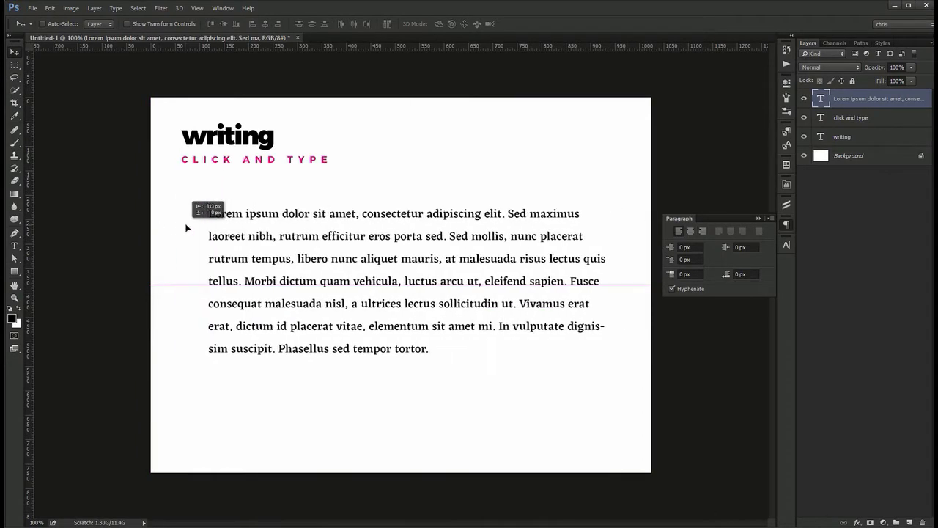
Try center alignment on the Lorem ipsum text, then right-align it and reposition it on the page
{"action": "left_click", "coordinate": [693, 230]}
{"action": "left_click_drag", "start_coordinate": [269, 234], "coordinate": [425, 235]}
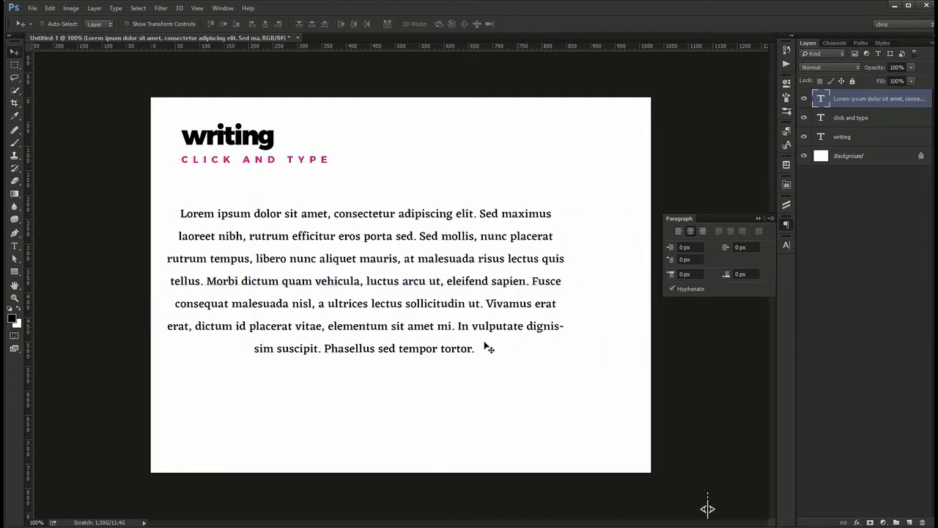
{"action": "left_click", "coordinate": [702, 230]}
{"action": "left_click_drag", "start_coordinate": [279, 256], "coordinate": [510, 260]}
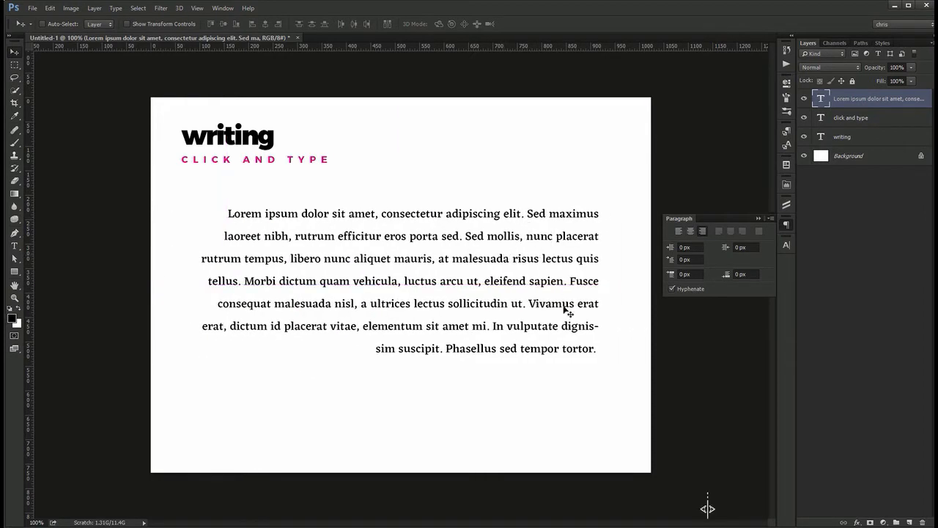
Move the "writing" heading toward the page's middle and hide the Lorem ipsum and "click and type" layers
{"action": "left_click", "coordinate": [244, 146]}
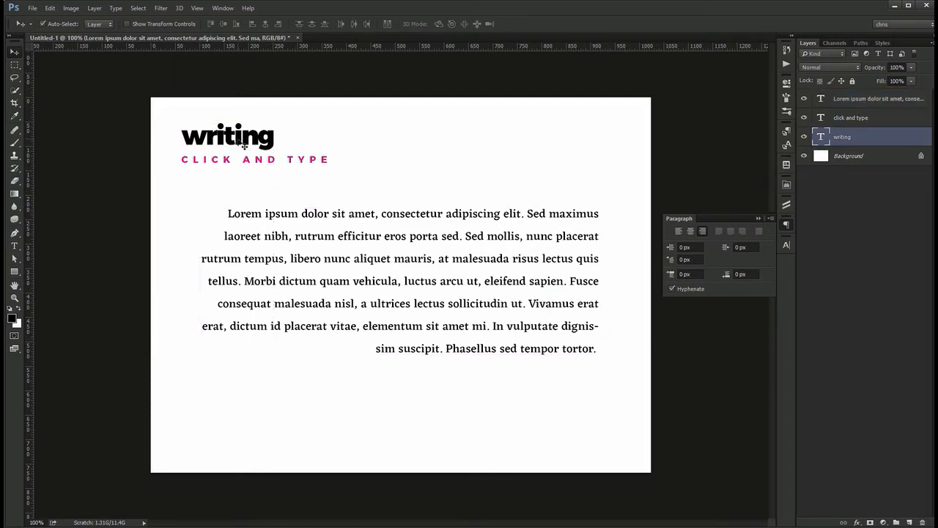
{"action": "left_click_drag", "start_coordinate": [241, 145], "coordinate": [393, 143]}
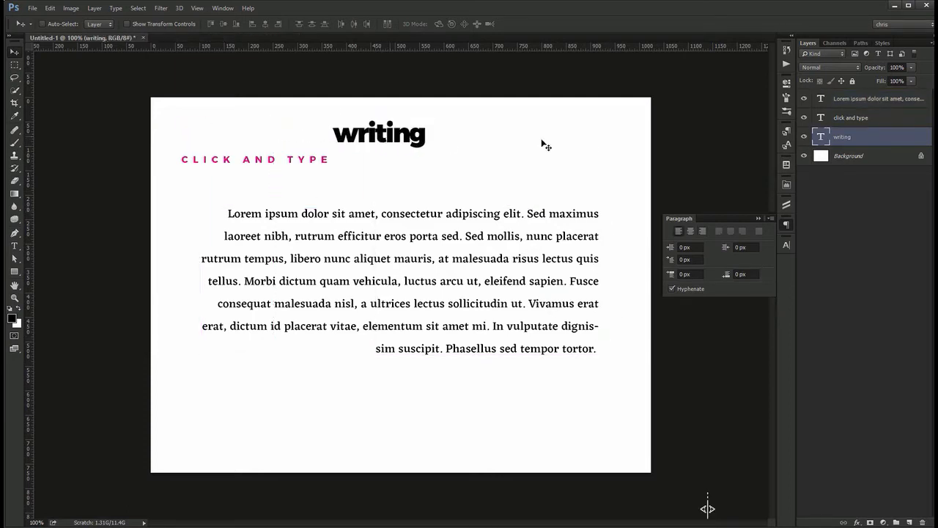
{"action": "left_click", "coordinate": [804, 99]}
{"action": "left_click", "coordinate": [804, 118]}
{"action": "left_click_drag", "start_coordinate": [412, 157], "coordinate": [404, 192]}
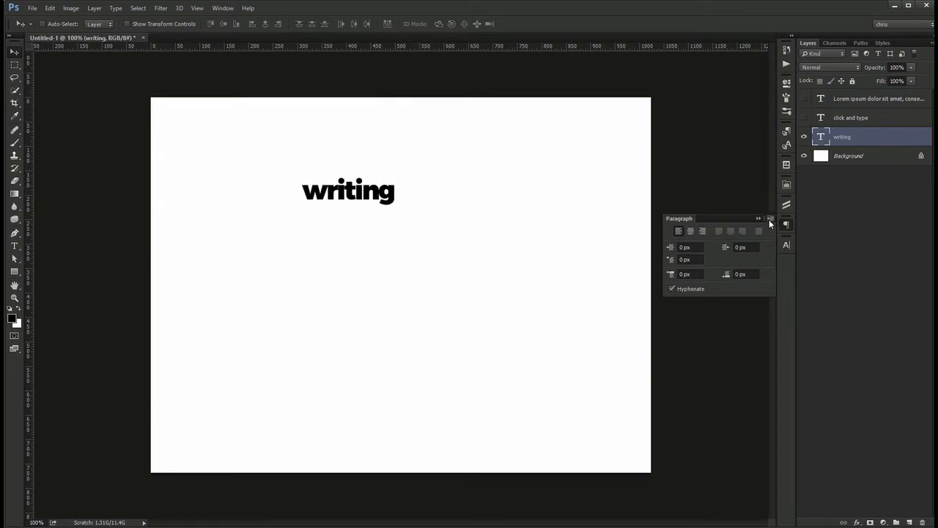
Center the "writing" heading horizontally on the whole canvas and clear the selection
{"action": "key", "text": "ctrl+a"}
{"action": "left_click", "coordinate": [265, 23]}
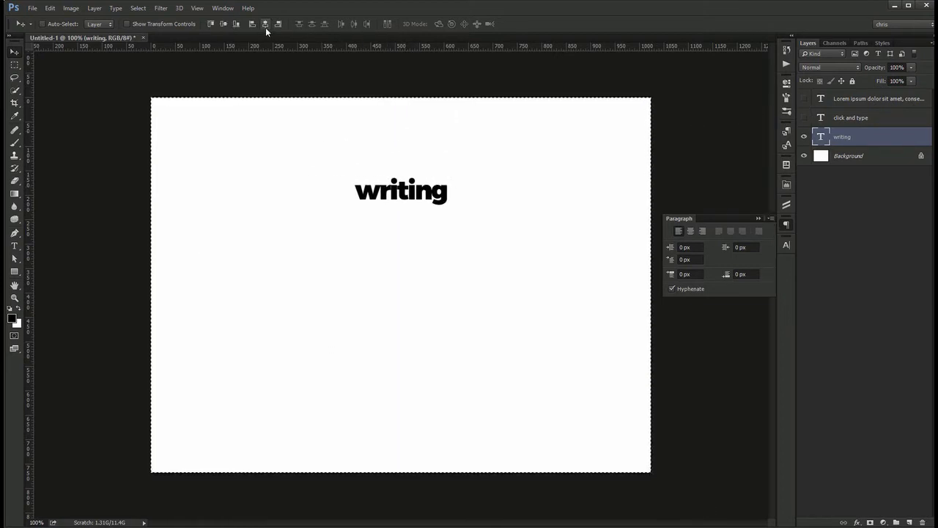
{"action": "key", "text": "ctrl+d"}
{"action": "key", "text": "t"}
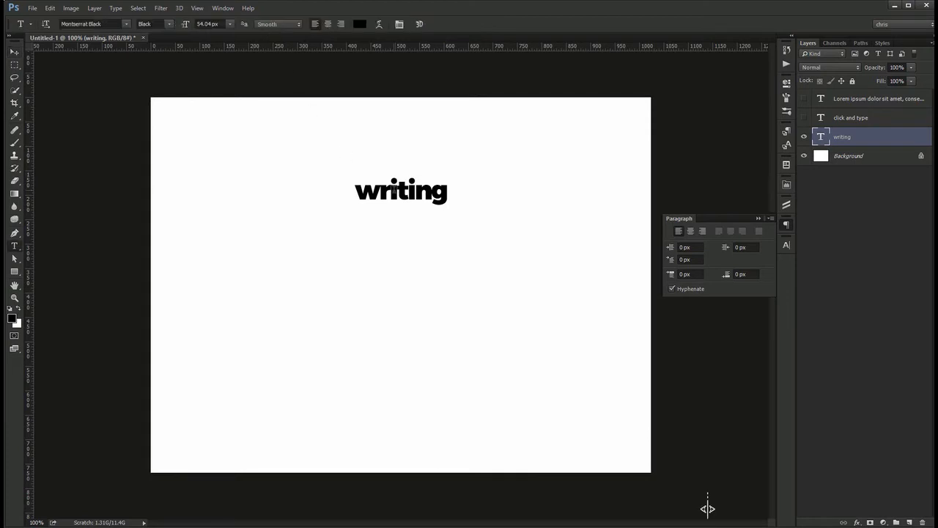
{"action": "key", "text": "v"}
Enlarge the "writing" heading to 112.04 px and center it horizontally on the canvas again
{"action": "left_click", "coordinate": [787, 245]}
{"action": "left_click_drag", "start_coordinate": [666, 273], "coordinate": [707, 508]}
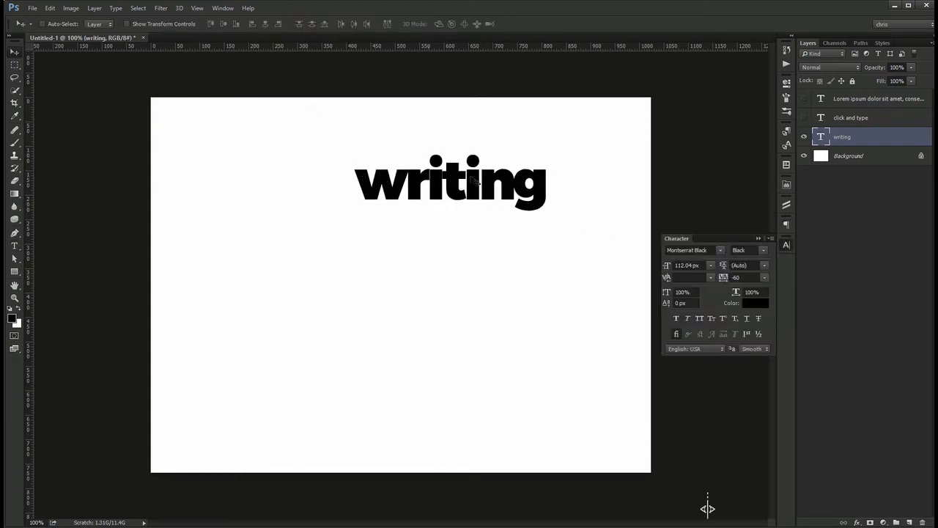
{"action": "key", "text": "ctrl+a"}
{"action": "left_click", "coordinate": [265, 24]}
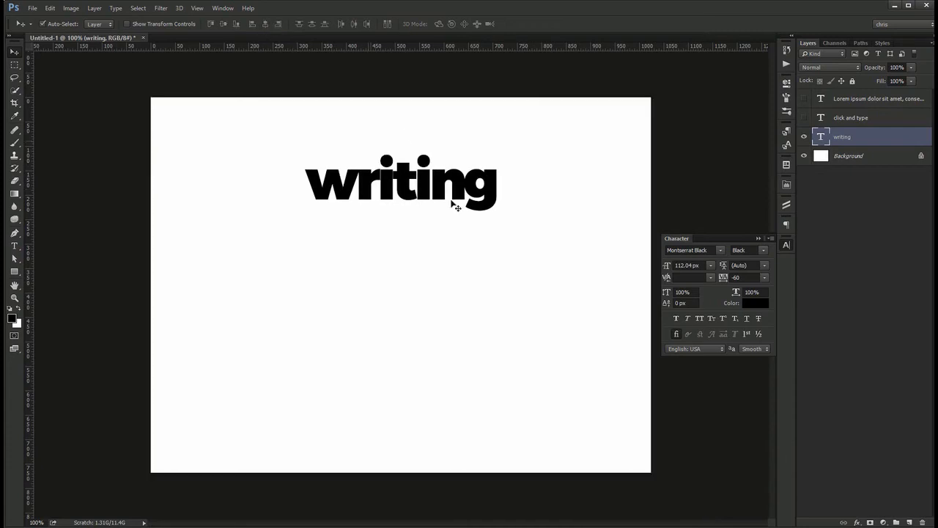
Try the next Montserrat fonts on the "writing" heading, ending with Montserrat Subrayada, and center it horizontally on the canvas
{"action": "left_click", "coordinate": [696, 250]}
{"action": "key", "text": "Down"}
{"action": "key", "text": "Down"}
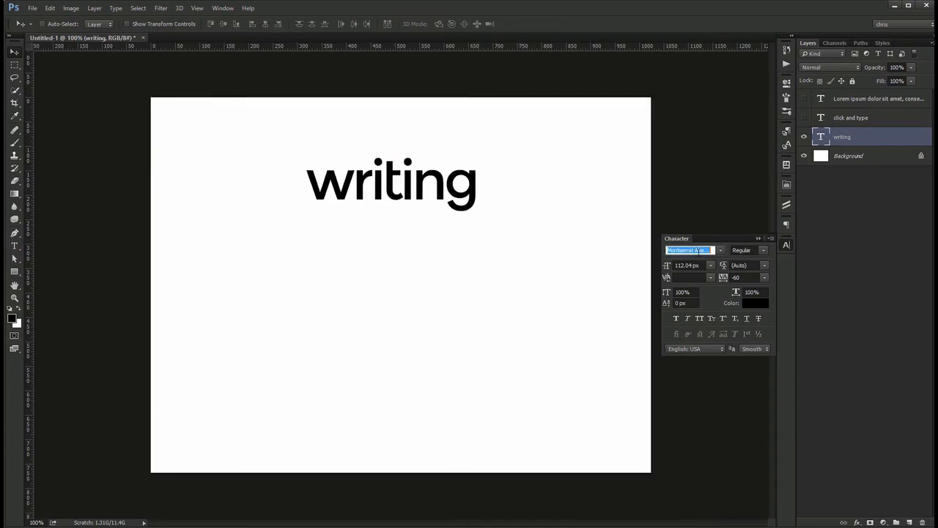
{"action": "key", "text": "Return"}
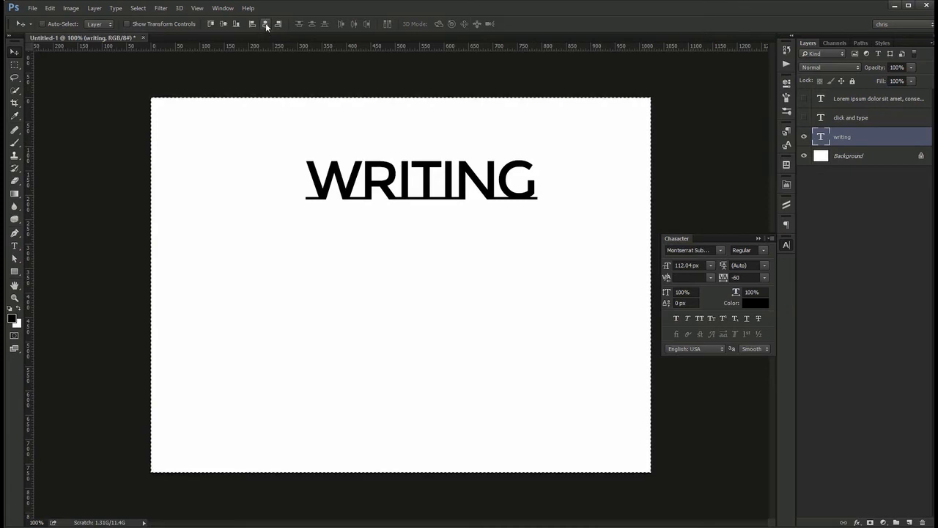
{"action": "left_click", "coordinate": [265, 24]}
Change the "writing" heading's font to MoolBoran Regular at 132 px and center it horizontally on the canvas
{"action": "left_click", "coordinate": [693, 250]}
{"action": "key", "text": "Down"}
{"action": "key", "text": "Return"}
{"action": "left_click", "coordinate": [686, 265]}
{"action": "type", "text": "132"}
{"action": "key", "text": "Return"}
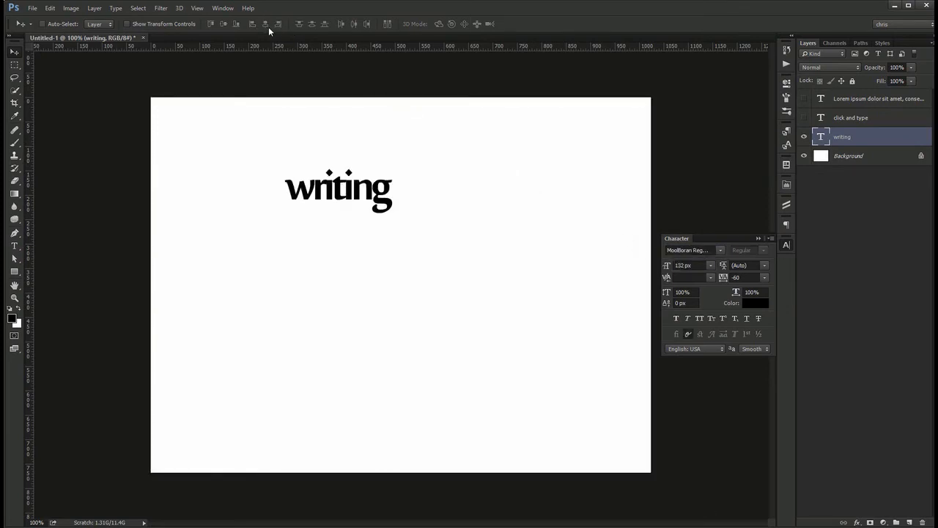
{"action": "left_click", "coordinate": [265, 26]}
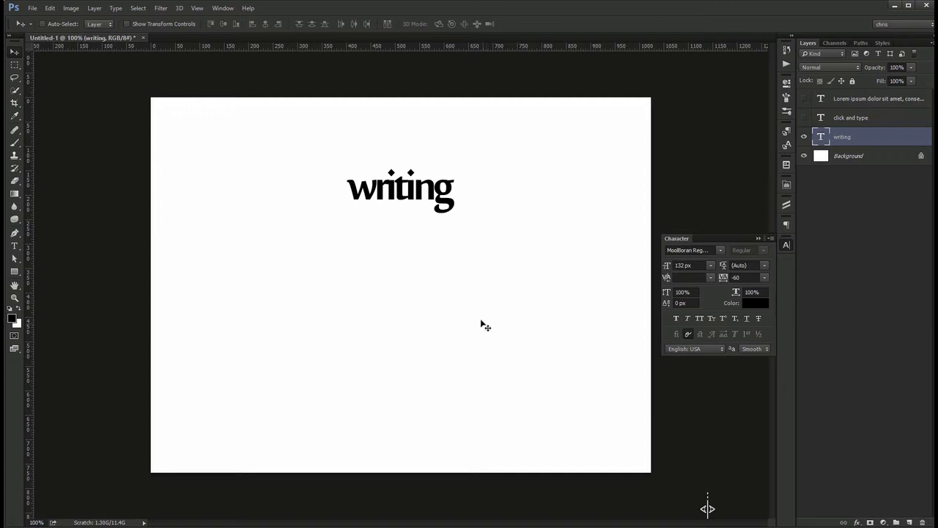
Center-align the text inside the "writing" layer, center the layer horizontally on the whole canvas and clear the selection
{"action": "key", "text": "t"}
{"action": "left_click", "coordinate": [329, 24]}
{"action": "key", "text": "v"}
{"action": "key", "text": "ctrl+a"}
{"action": "left_click", "coordinate": [261, 25]}
{"action": "key", "text": "ctrl+d"}
Enlarge the "writing" heading to 148 px, switch its font to Mouse Memoirs and scale it up slightly more
{"action": "left_click_drag", "start_coordinate": [667, 266], "coordinate": [668, 268]}
{"action": "key", "text": "ctrl+z"}
{"action": "key", "text": "ctrl+z"}
{"action": "key", "text": "shift+Tab"}
{"action": "key", "text": "Down"}
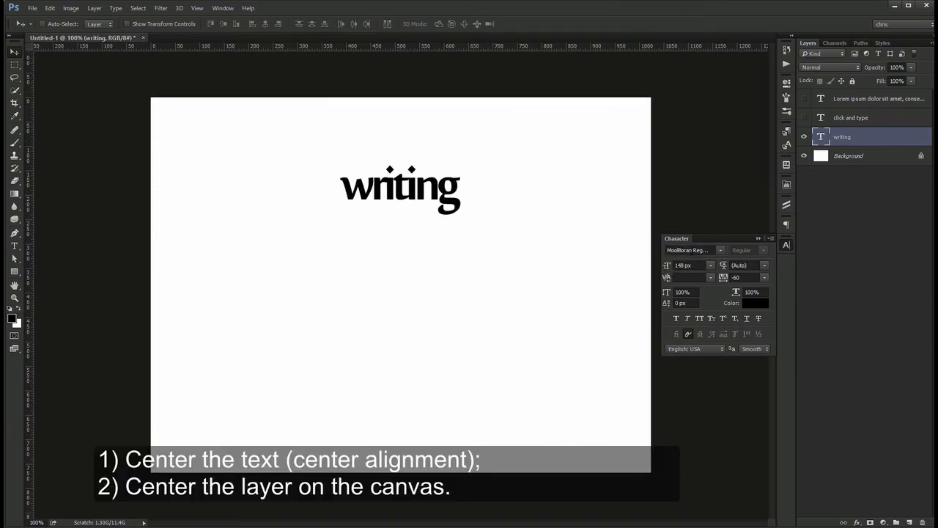
{"action": "key", "text": "Down"}
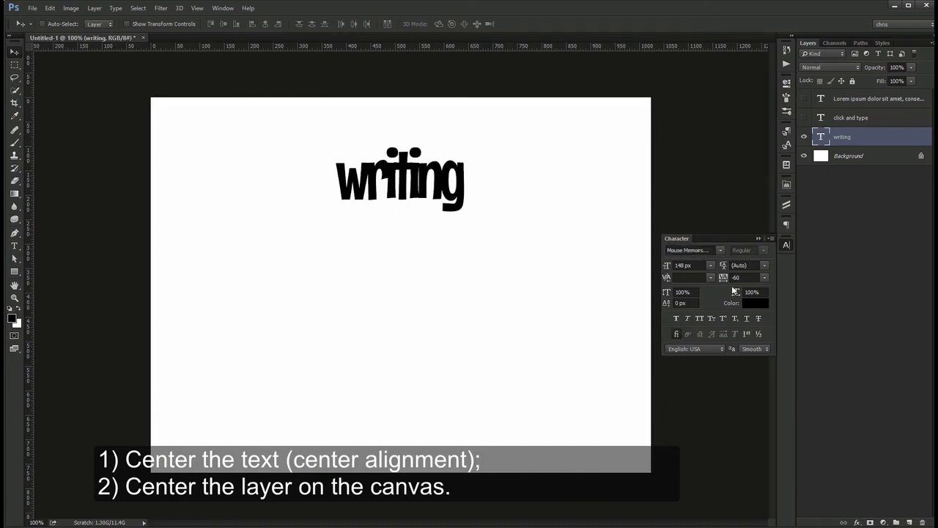
{"action": "left_click", "coordinate": [663, 266]}
{"action": "left_click_drag", "start_coordinate": [662, 266], "coordinate": [672, 268]}
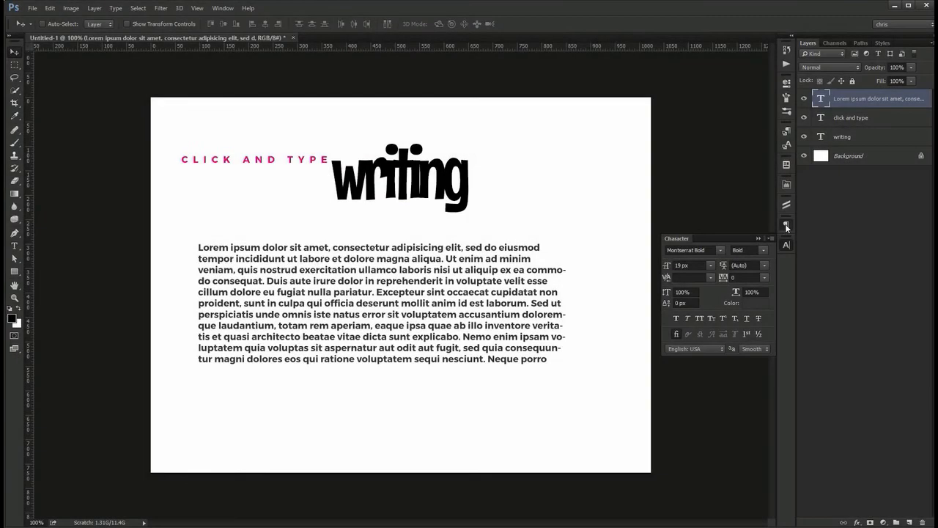
Toggle hyphenation on the Lorem ipsum paragraph to compare the line breaks, leaving it turned off
{"action": "left_click", "coordinate": [786, 225]}
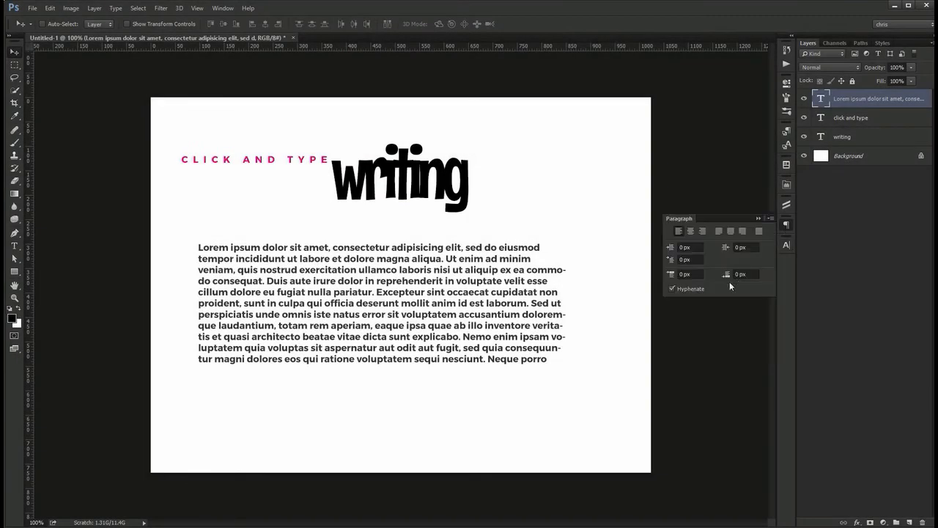
{"action": "left_click", "coordinate": [672, 289]}
{"action": "left_click", "coordinate": [689, 289]}
{"action": "left_click", "coordinate": [690, 290]}
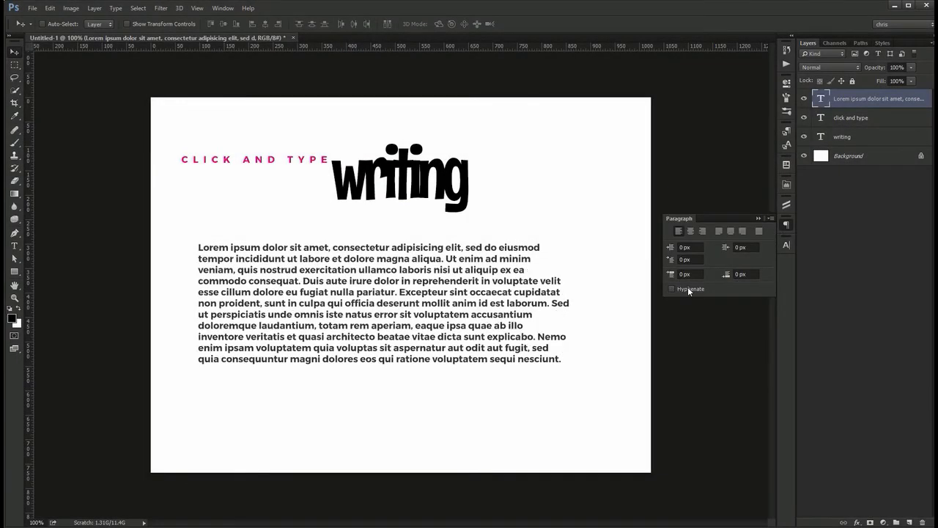
{"action": "left_click", "coordinate": [689, 289]}
{"action": "left_click", "coordinate": [689, 290]}
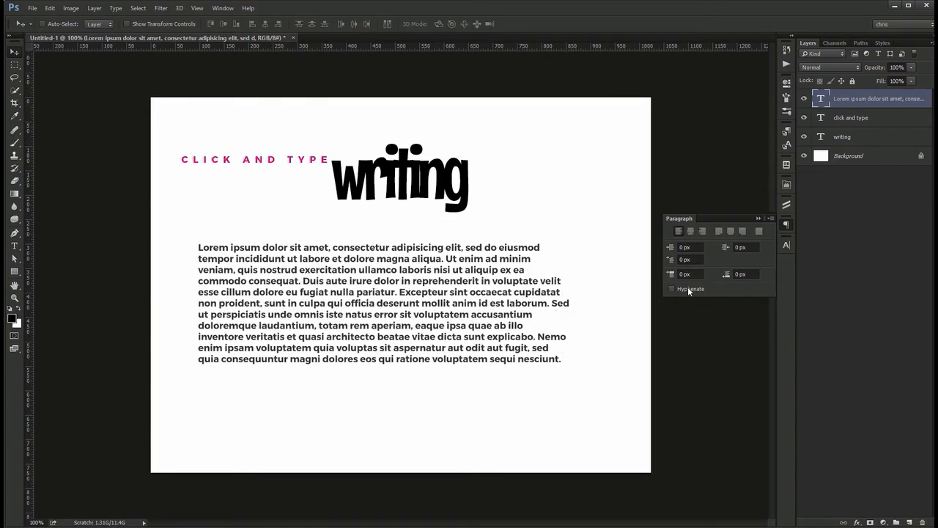